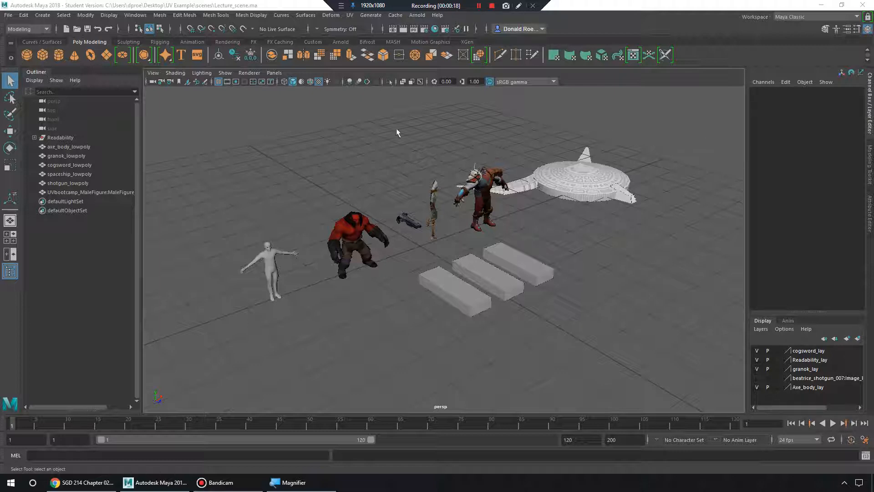
# - Open the UV Editor in a floating window and close it again
pyautogui.click(134, 15)
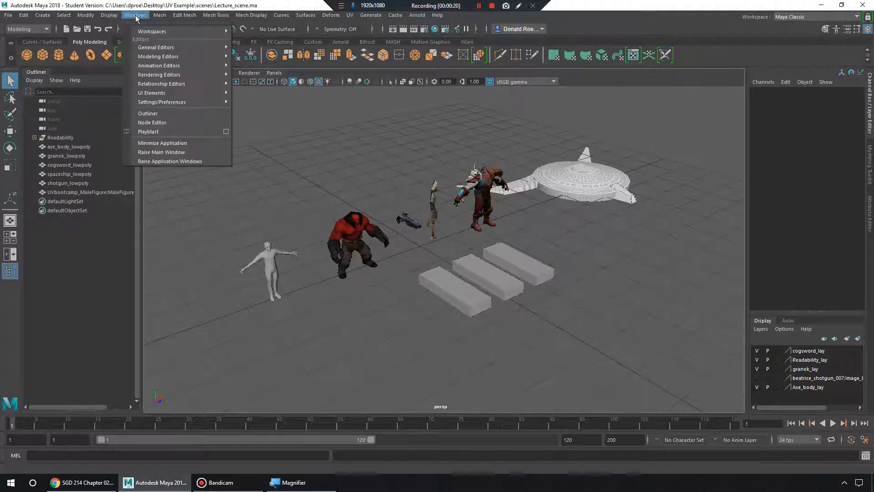
pyautogui.moveTo(176, 58)
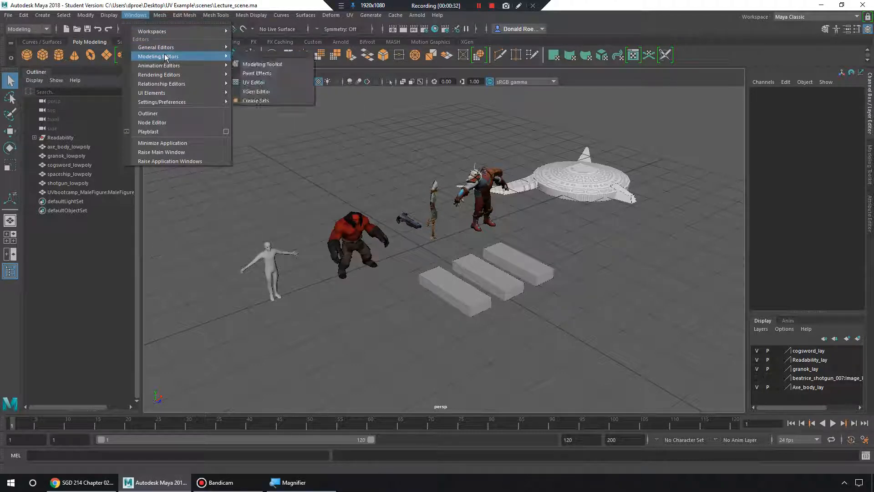
pyautogui.click(263, 64)
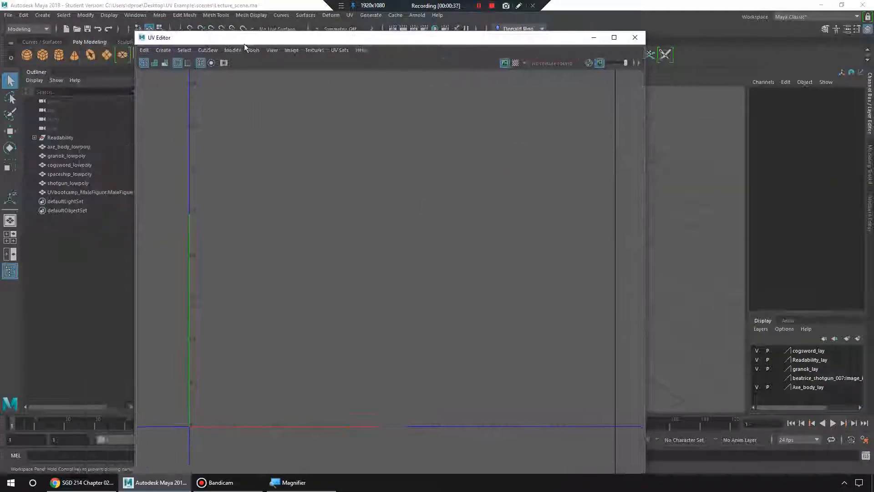
pyautogui.moveTo(350, 33); pyautogui.dragTo(436, 71)
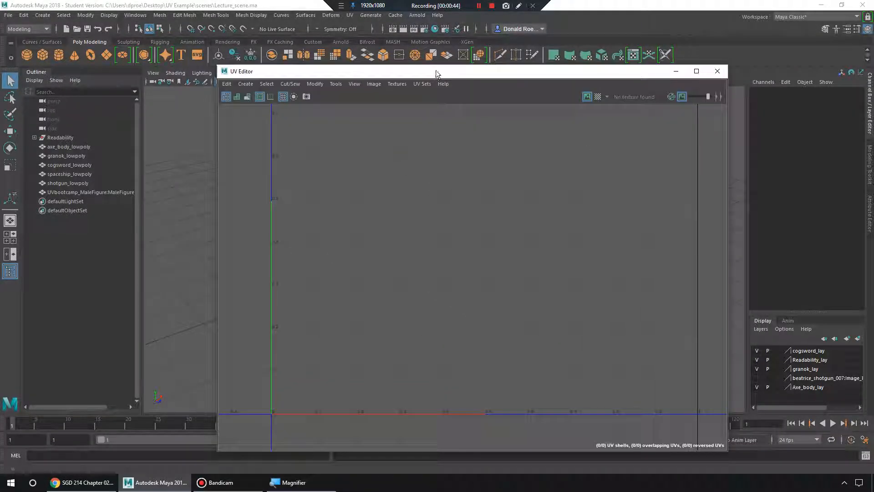
pyautogui.click(717, 72)
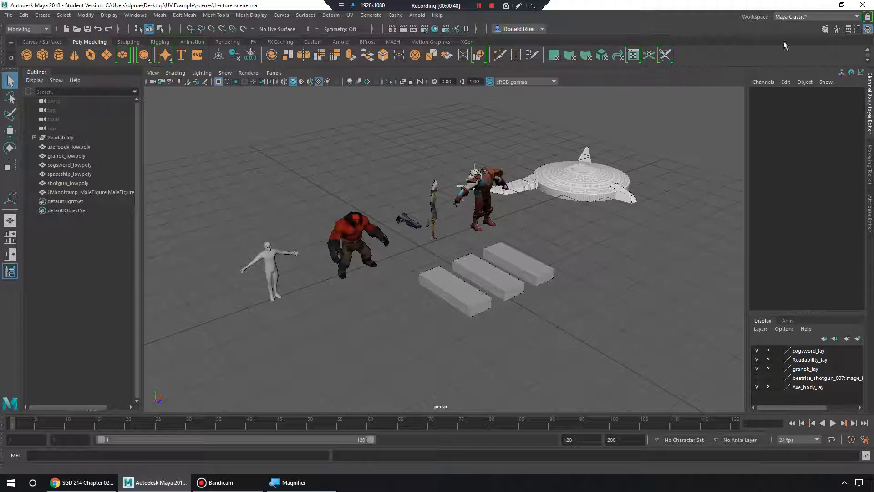
# - Switch the workspace to UV Editing and widen the docked UV Editor beside the perspective view
pyautogui.click(856, 19)
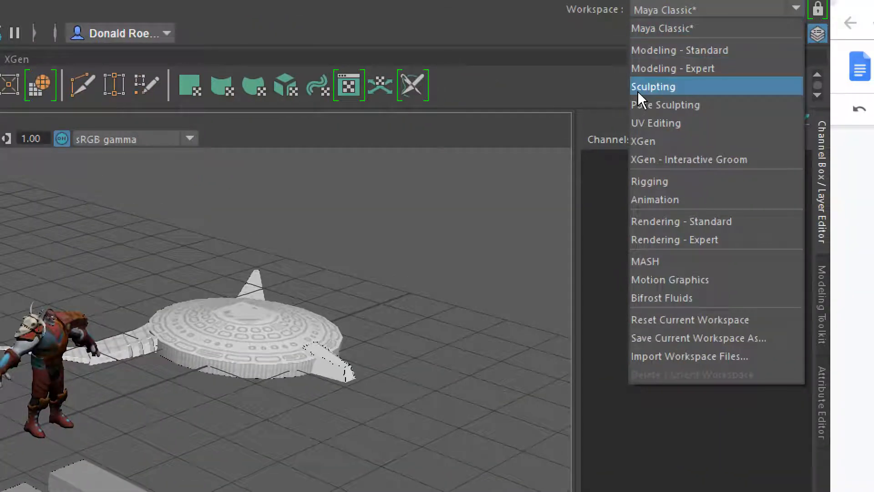
pyautogui.click(669, 123)
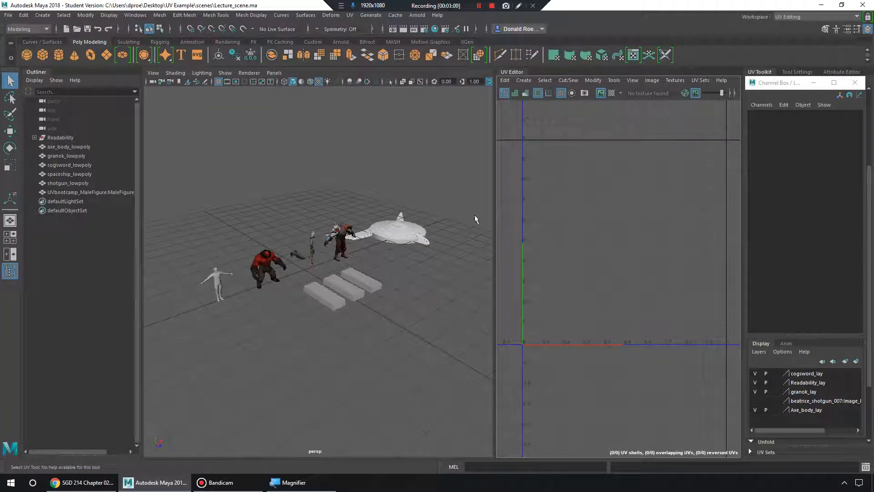
pyautogui.moveTo(495, 184); pyautogui.dragTo(442, 188)
pyautogui.scroll(-5, 551, 211)
pyautogui.scroll(3, 580, 193)
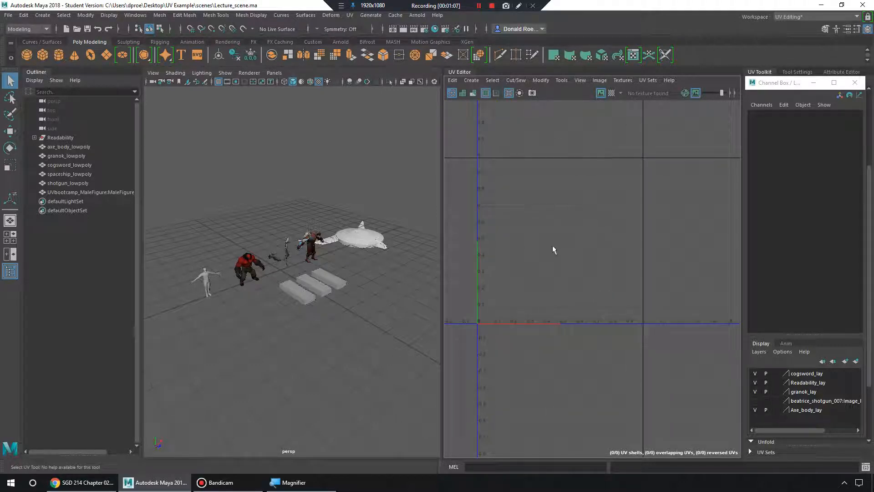
pyautogui.click(135, 15)
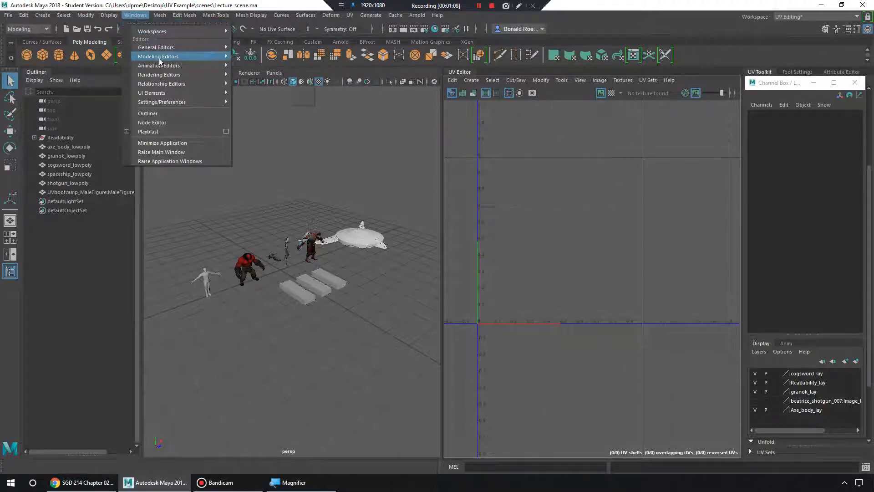
pyautogui.moveTo(160, 56)
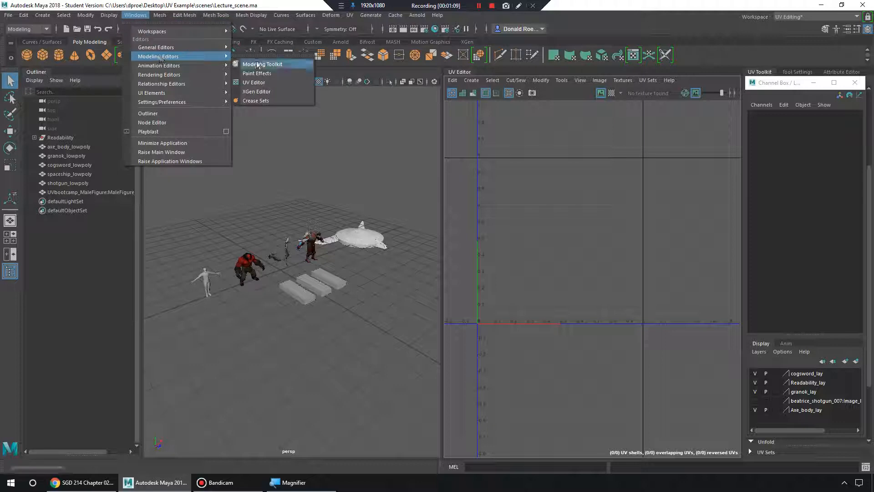
pyautogui.click(277, 83)
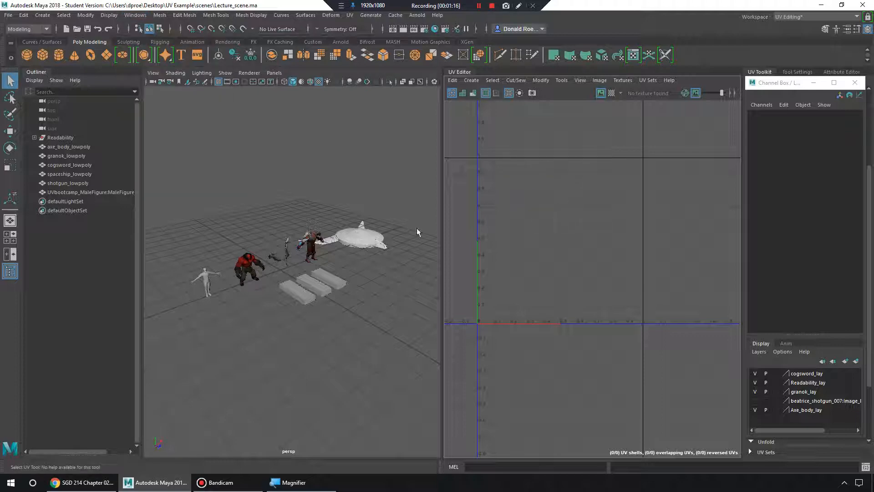
# - Select the scene's models one after another, including axe_body_lowpoly, cogsword_lowpoly and spaceship_lowpoly, to view each UV layout
pyautogui.click(339, 238)
pyautogui.click(249, 267)
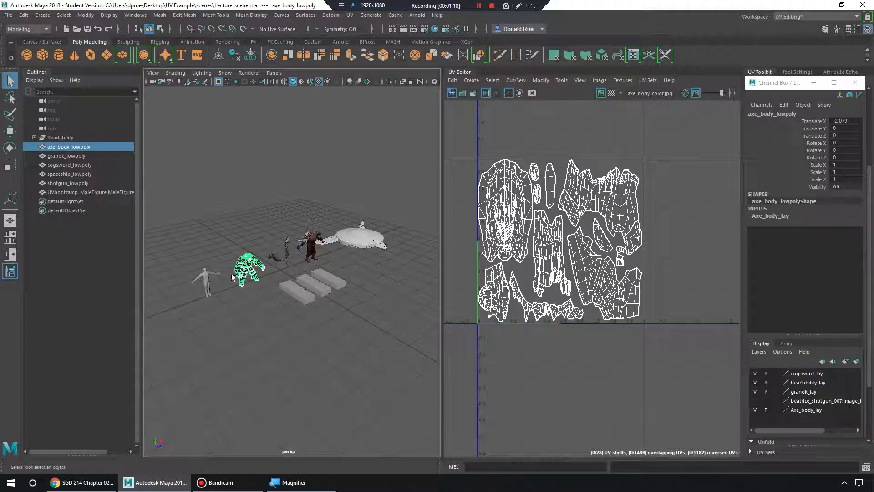
pyautogui.click(305, 245)
pyautogui.click(286, 250)
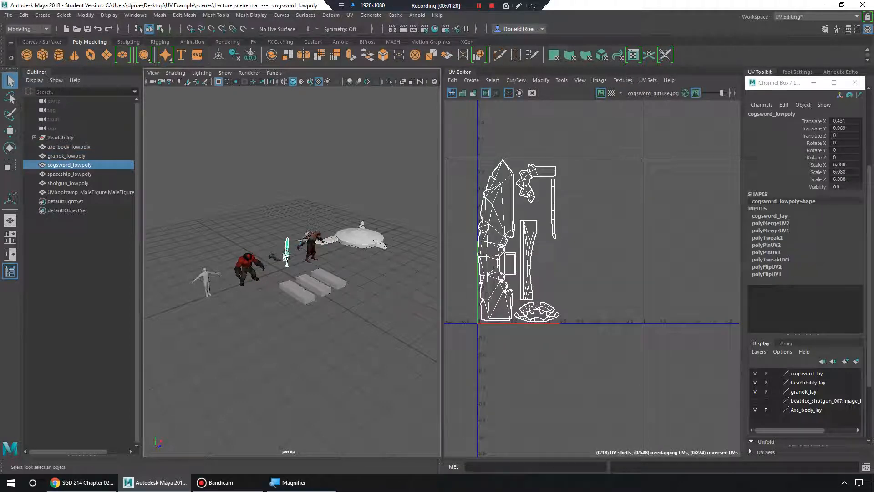
pyautogui.click(276, 258)
pyautogui.click(362, 242)
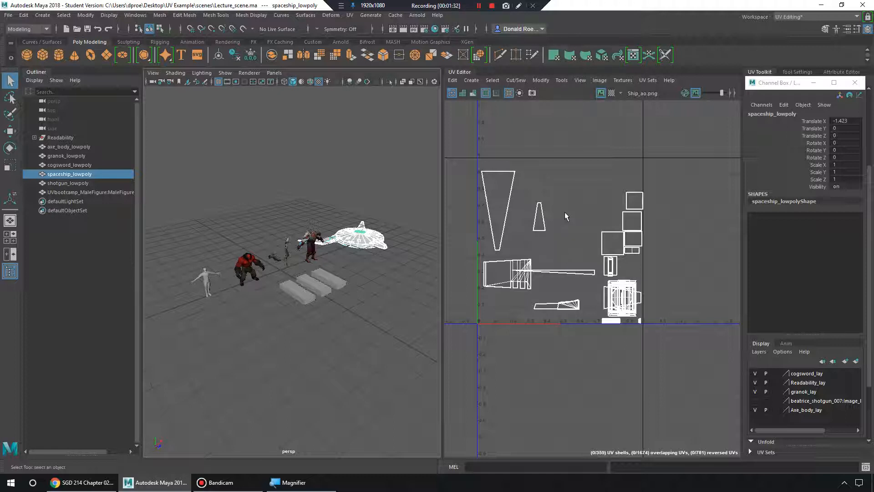
# - Close the floating Channel Box window, and hide and show the UV Toolkit again
pyautogui.click(854, 83)
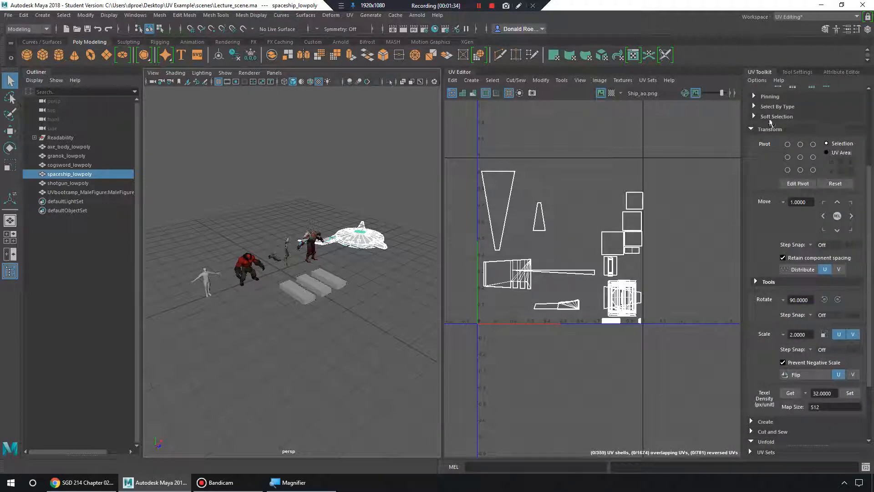
pyautogui.click(561, 80)
pyautogui.click(577, 95)
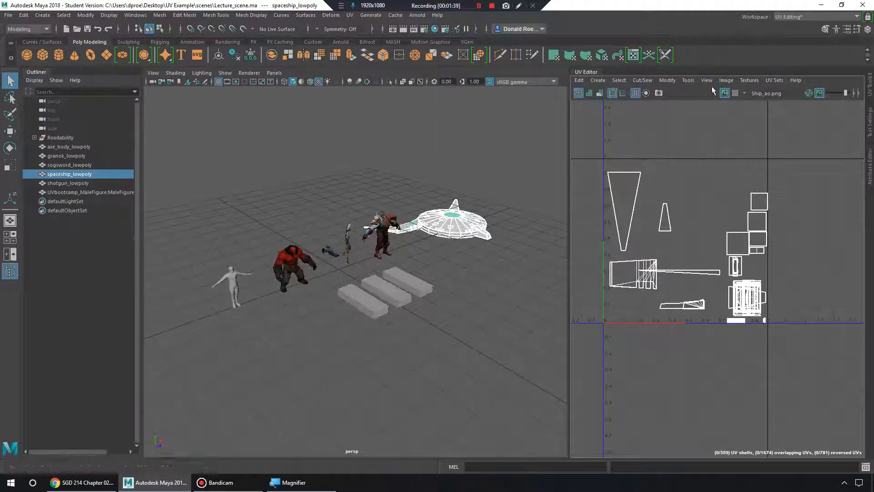
pyautogui.click(688, 81)
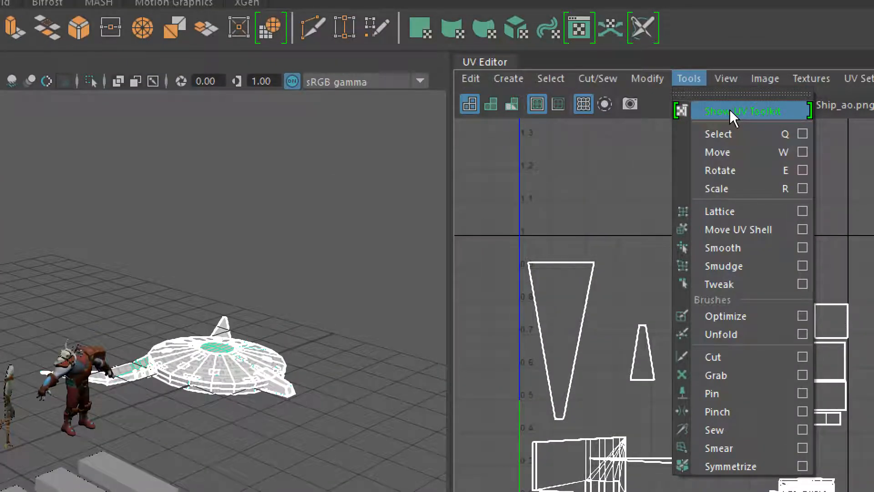
pyautogui.click(729, 110)
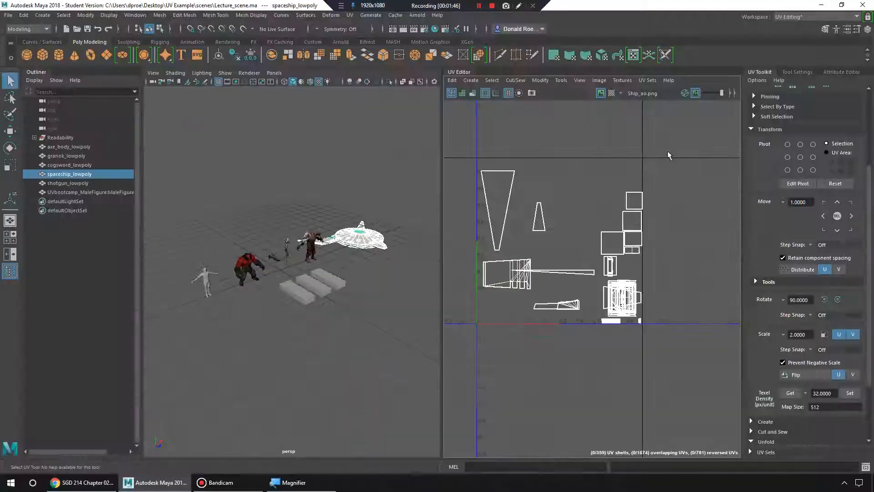
# - Collapse the Transform and Unfold sections of the UV Toolkit
pyautogui.scroll(3, 800, 145)
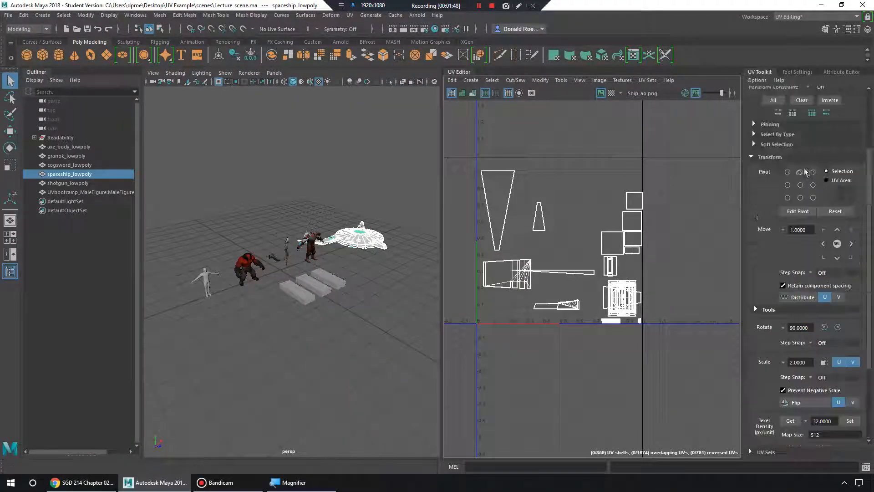
pyautogui.click(757, 247)
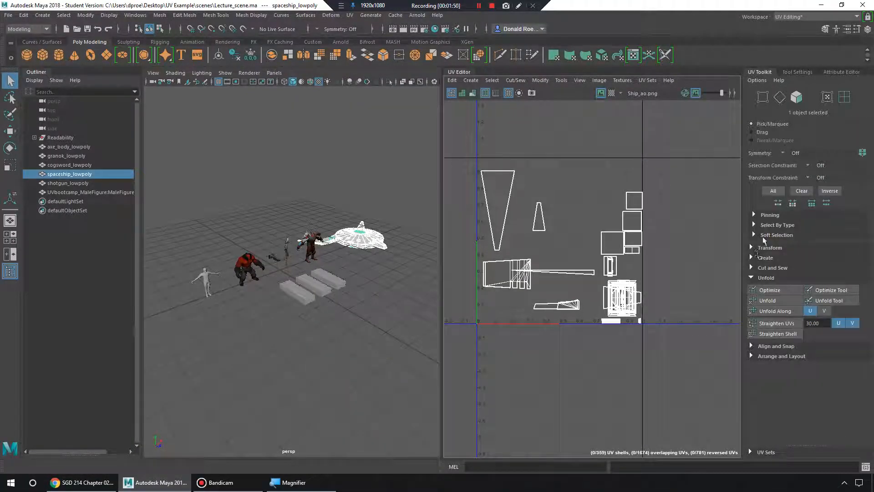
pyautogui.click(756, 277)
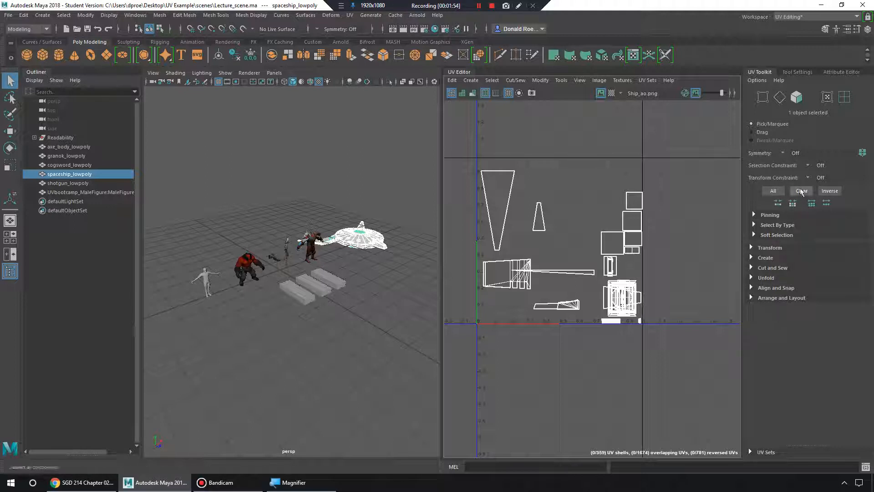
pyautogui.click(540, 80)
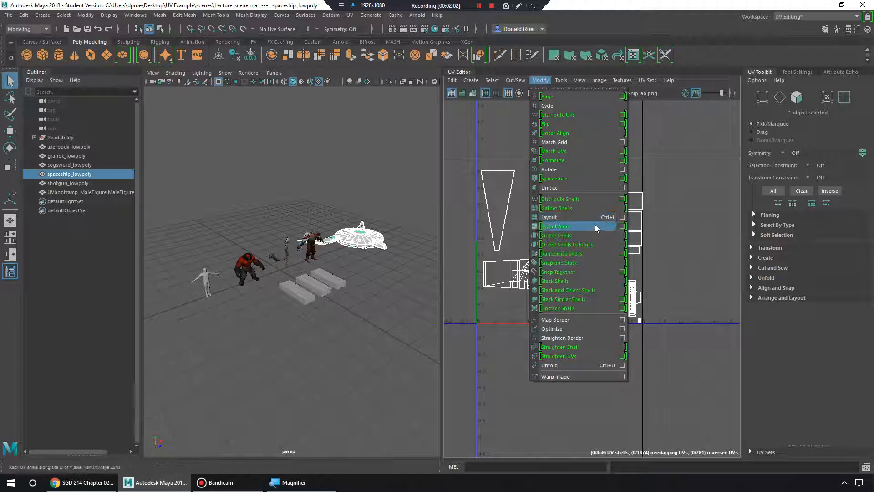
pyautogui.moveTo(513, 81)
pyautogui.moveTo(540, 81)
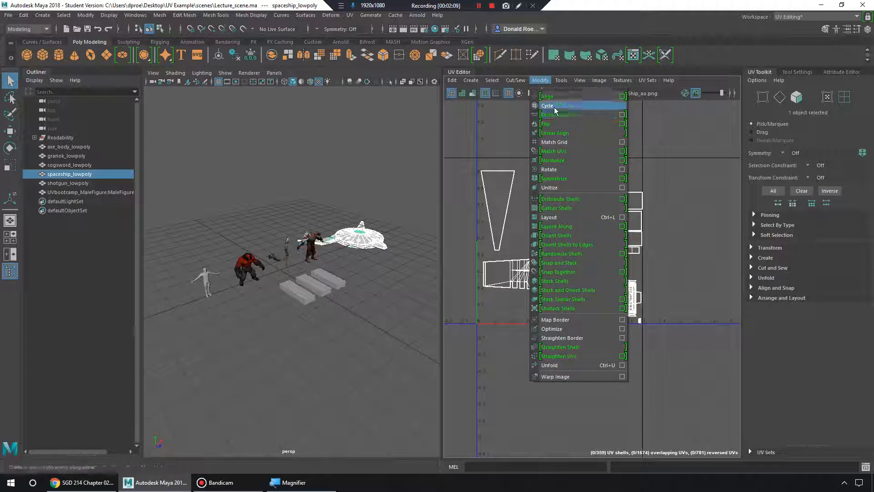
pyautogui.click(541, 81)
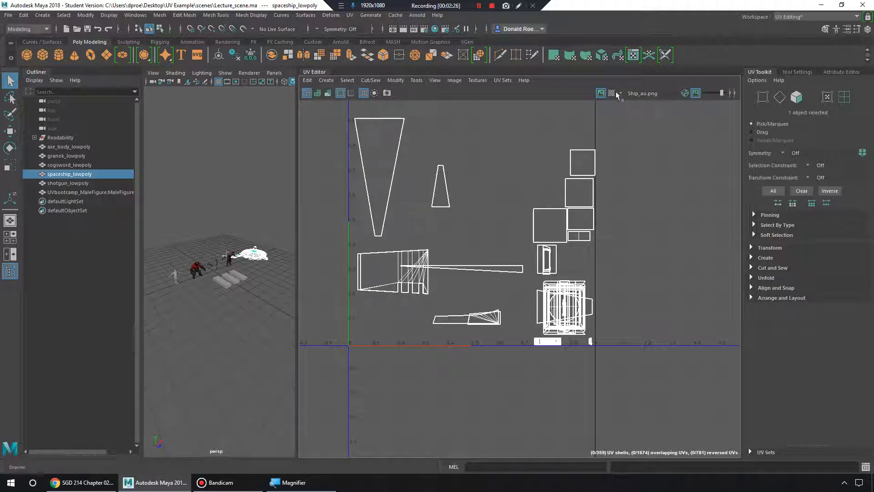
# - View the UV layout of axe_body_lowpoly, and select granok_lowpoly in a close view to examine its UV shells
pyautogui.click(601, 93)
pyautogui.click(199, 268)
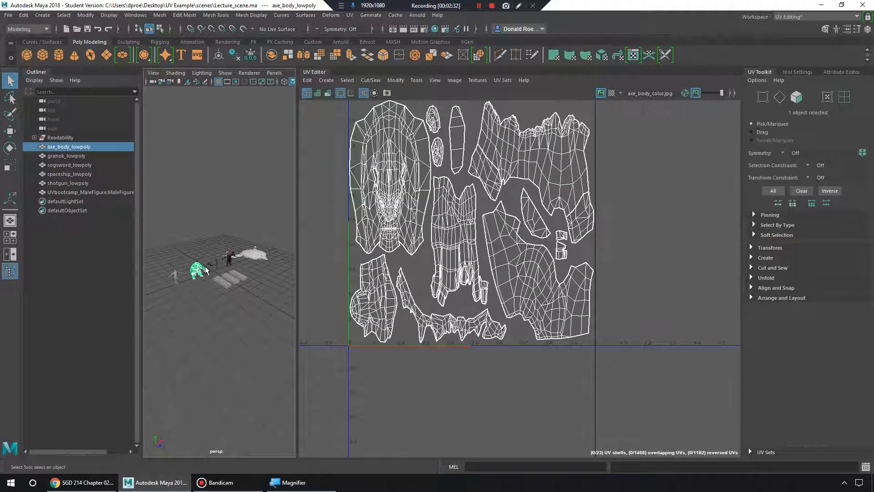
pyautogui.click(219, 264)
pyautogui.press('f')
pyautogui.moveTo(251, 277)
pyautogui.keyDown('alt'); pyautogui.mouseDown()
pyautogui.moveTo(209, 275)
pyautogui.moveTo(245, 283)
pyautogui.mouseUp(); pyautogui.keyUp('alt')
pyautogui.keyDown('alt'); pyautogui.moveTo(285, 258); pyautogui.dragTo(168, 263, button='middle'); pyautogui.keyUp('alt')
pyautogui.click(221, 249)
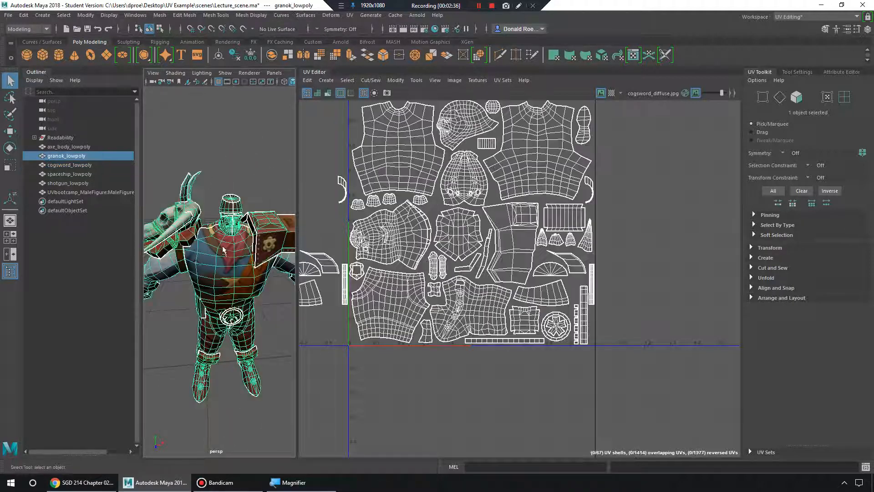
pyautogui.keyDown('alt'); pyautogui.moveTo(221, 249); pyautogui.dragTo(258, 248); pyautogui.keyUp('alt')
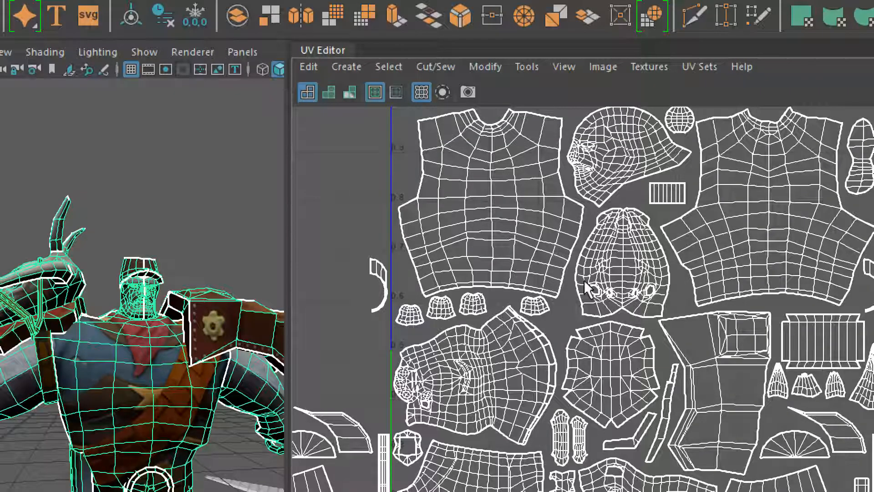
# - Display the granok's UV shells shaded and examine the shell colours on the character's body and legs
pyautogui.scroll(-2, 584, 279)
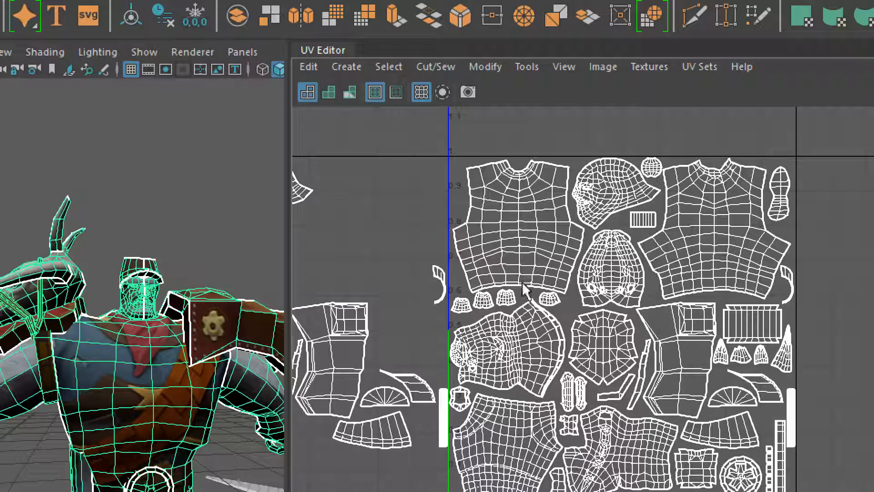
pyautogui.click(328, 92)
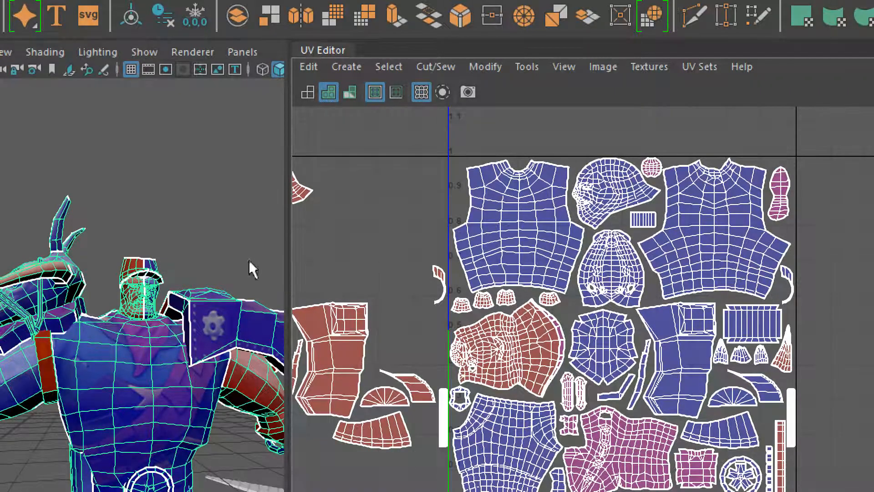
pyautogui.scroll(-5, 159, 406)
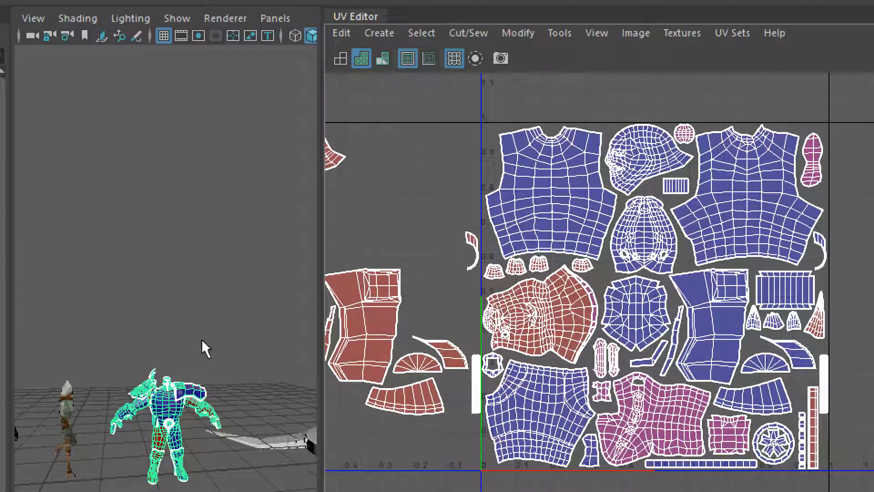
pyautogui.keyDown('alt'); pyautogui.moveTo(195, 361); pyautogui.dragTo(203, 232, button='middle'); pyautogui.keyUp('alt')
pyautogui.keyDown('alt'); pyautogui.moveTo(203, 232); pyautogui.dragTo(232, 300, button='right'); pyautogui.keyUp('alt')
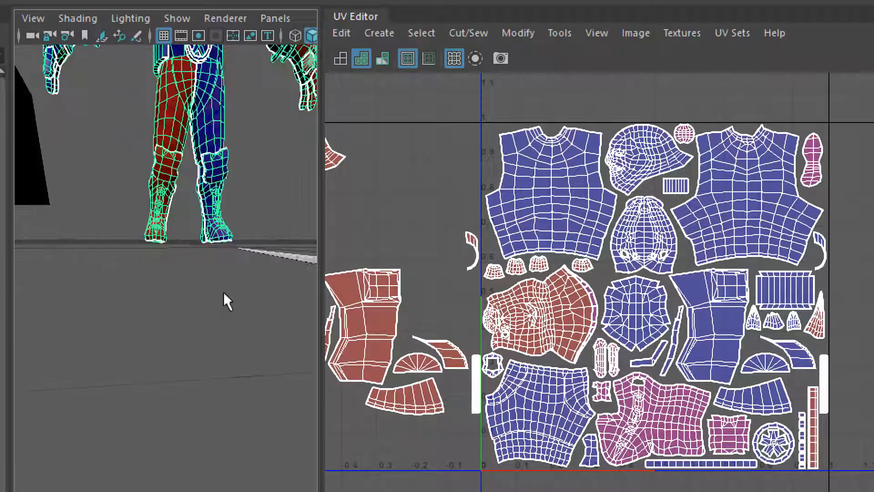
pyautogui.keyDown('alt'); pyautogui.moveTo(224, 269); pyautogui.dragTo(205, 344, button='middle'); pyautogui.keyUp('alt')
pyautogui.keyDown('alt'); pyautogui.moveTo(204, 345); pyautogui.dragTo(237, 341); pyautogui.keyUp('alt')
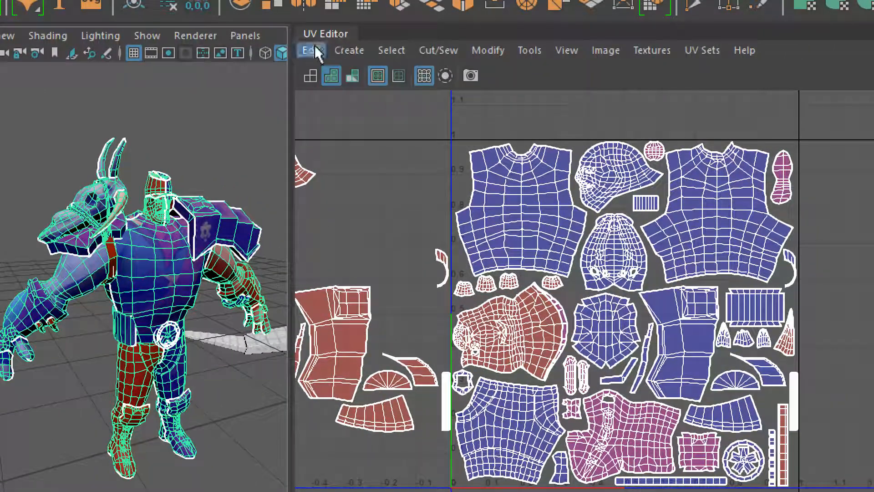
# - Display UV distortion with wireframe shells for the granok, and examine stretched and compressed areas from the character's side
pyautogui.click(355, 75)
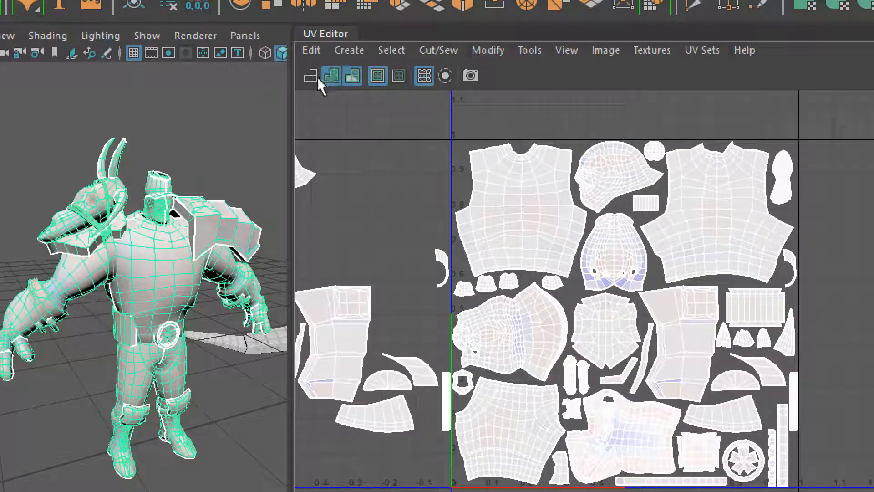
pyautogui.click(304, 75)
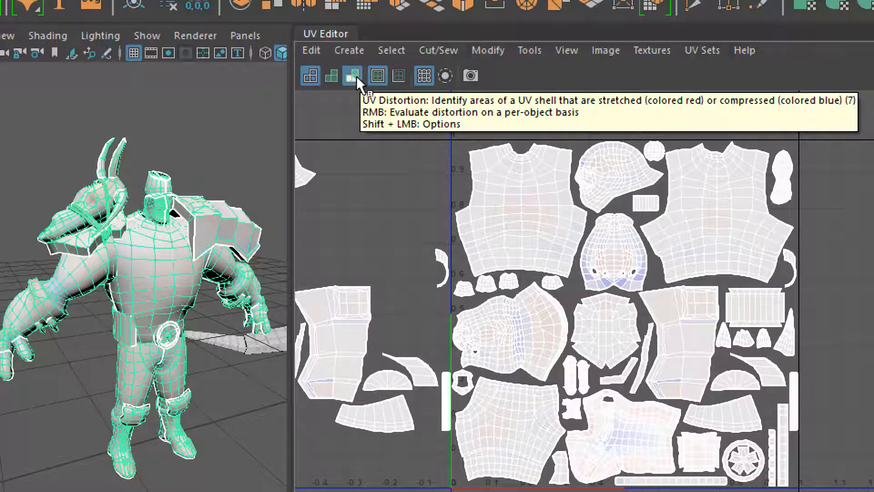
pyautogui.keyDown('alt'); pyautogui.moveTo(113, 286); pyautogui.dragTo(150, 274, button='right'); pyautogui.keyUp('alt')
pyautogui.keyDown('alt'); pyautogui.moveTo(150, 274); pyautogui.dragTo(247, 269); pyautogui.keyUp('alt')
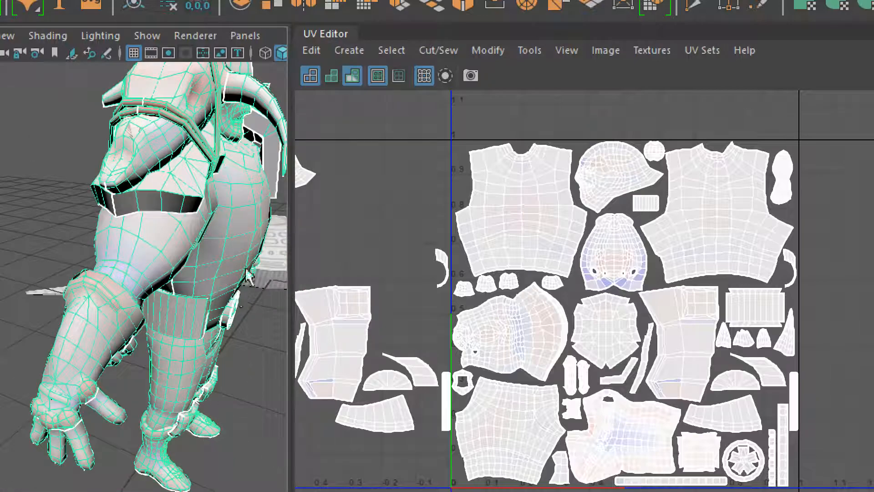
# - Examine the UV distortion colours on the granok's horned skull and close up on the matching UV shell
pyautogui.keyDown('alt'); pyautogui.moveTo(248, 275); pyautogui.dragTo(247, 308, button='middle'); pyautogui.keyUp('alt')
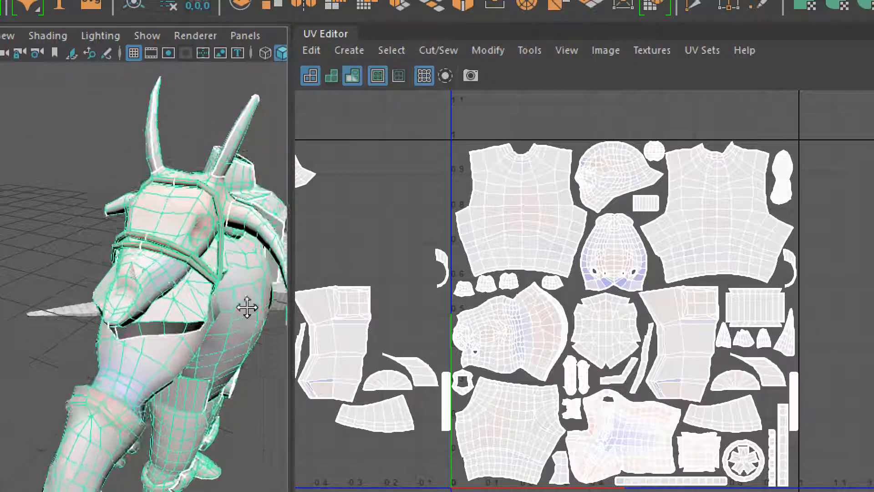
pyautogui.keyDown('alt'); pyautogui.moveTo(219, 308); pyautogui.dragTo(228, 308, button='right'); pyautogui.keyUp('alt')
pyautogui.moveTo(228, 308)
pyautogui.keyDown('alt'); pyautogui.mouseDown()
pyautogui.moveTo(254, 302)
pyautogui.moveTo(228, 304)
pyautogui.mouseUp(); pyautogui.keyUp('alt')
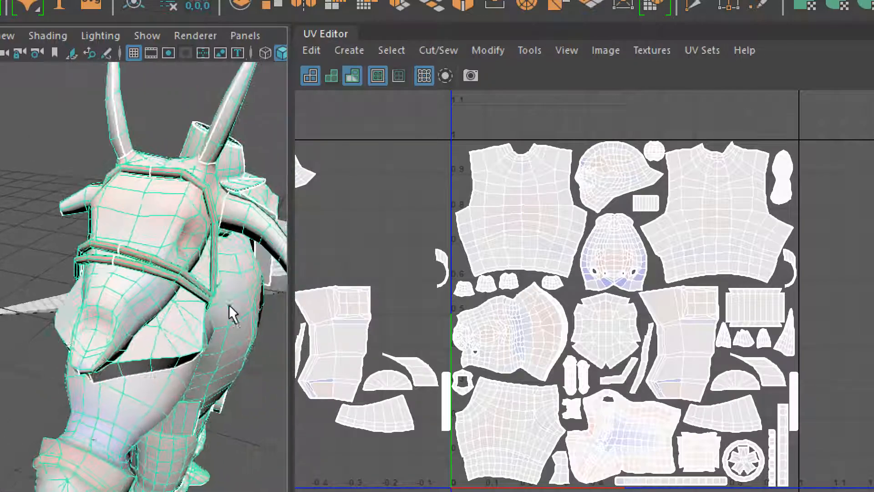
pyautogui.keyDown('alt'); pyautogui.moveTo(588, 248); pyautogui.dragTo(746, 296, button='right'); pyautogui.keyUp('alt')
pyautogui.keyDown('alt'); pyautogui.moveTo(660, 295); pyautogui.dragTo(873, 382, button='right'); pyautogui.keyUp('alt')
pyautogui.keyDown('alt'); pyautogui.moveTo(654, 259); pyautogui.dragTo(598, 336, button='middle'); pyautogui.keyUp('alt')
pyautogui.keyDown('alt'); pyautogui.moveTo(599, 336); pyautogui.dragTo(856, 390, button='right'); pyautogui.keyUp('alt')
pyautogui.keyDown('alt'); pyautogui.moveTo(491, 276); pyautogui.dragTo(647, 315, button='right'); pyautogui.keyUp('alt')
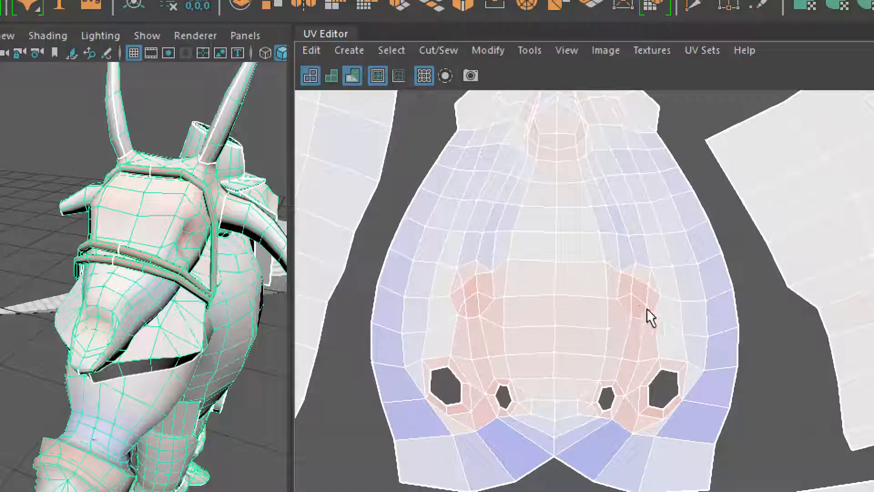
pyautogui.keyDown('alt'); pyautogui.moveTo(650, 316); pyautogui.dragTo(638, 309, button='middle'); pyautogui.keyUp('alt')
pyautogui.keyDown('alt'); pyautogui.moveTo(681, 301); pyautogui.dragTo(559, 275, button='right'); pyautogui.keyUp('alt')
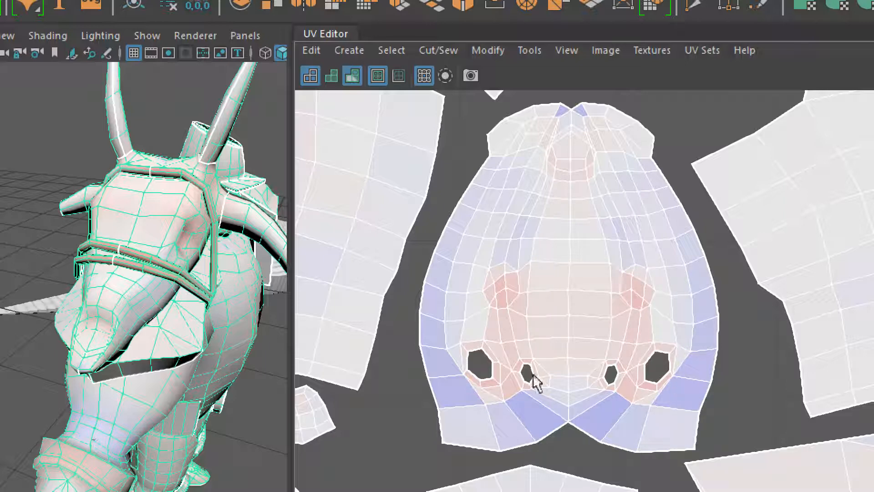
# - Try moving a single UV near the reddish area of the skull shell, and undo the move
pyautogui.moveTo(497, 272); pyautogui.dragTo(532, 267, button='right')
pyautogui.click(488, 268)
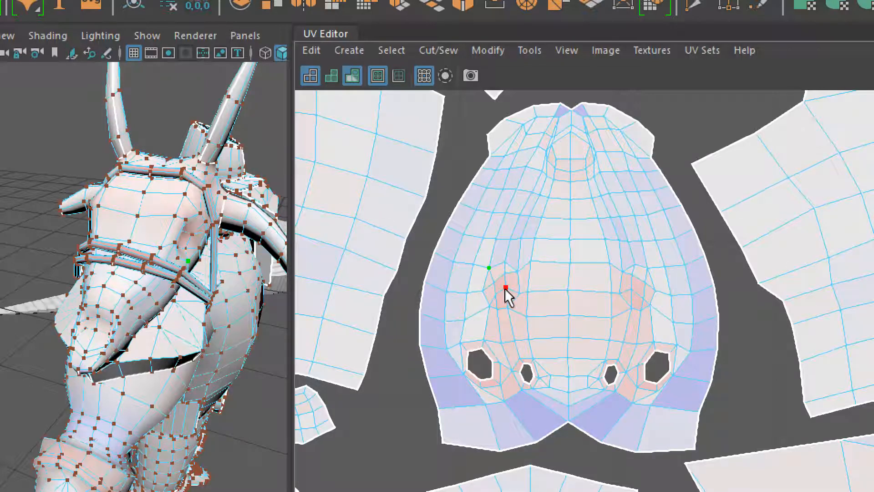
pyautogui.press('w')
pyautogui.moveTo(489, 265)
pyautogui.mouseDown()
pyautogui.moveTo(482, 257)
pyautogui.moveTo(496, 281)
pyautogui.moveTo(449, 215)
pyautogui.moveTo(382, 148)
pyautogui.moveTo(491, 261)
pyautogui.mouseUp()
pyautogui.hotkey('ctrl', 'z')
pyautogui.hotkey('ctrl', 'z')
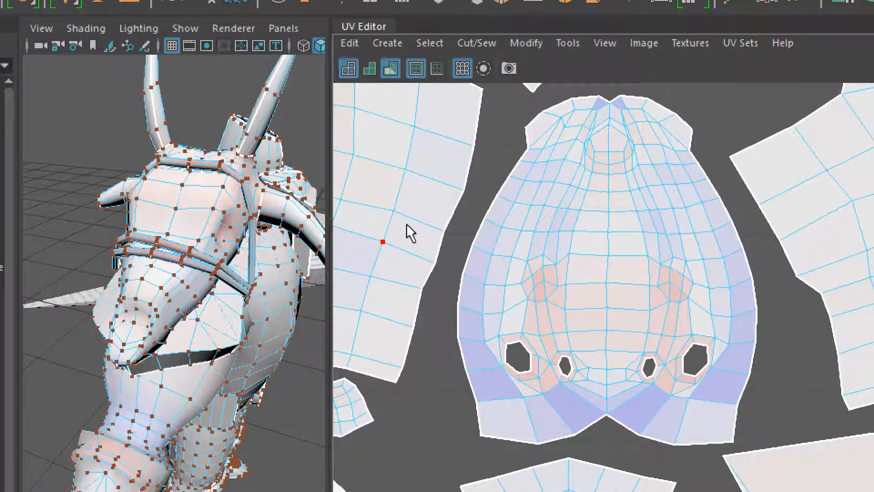
# - Compare the granok with and without UV distortion shading, and leave the distortion display off
pyautogui.click(390, 68)
pyautogui.click(392, 68)
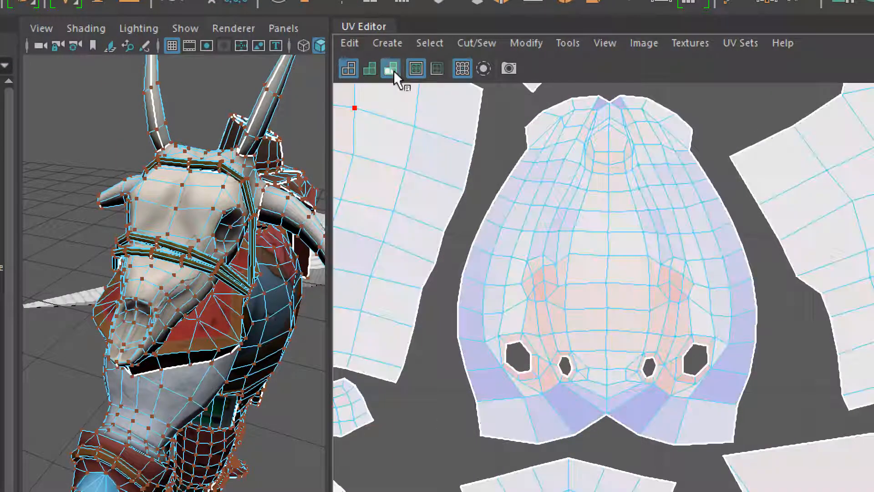
pyautogui.click(393, 70)
pyautogui.click(393, 70)
pyautogui.click(606, 283)
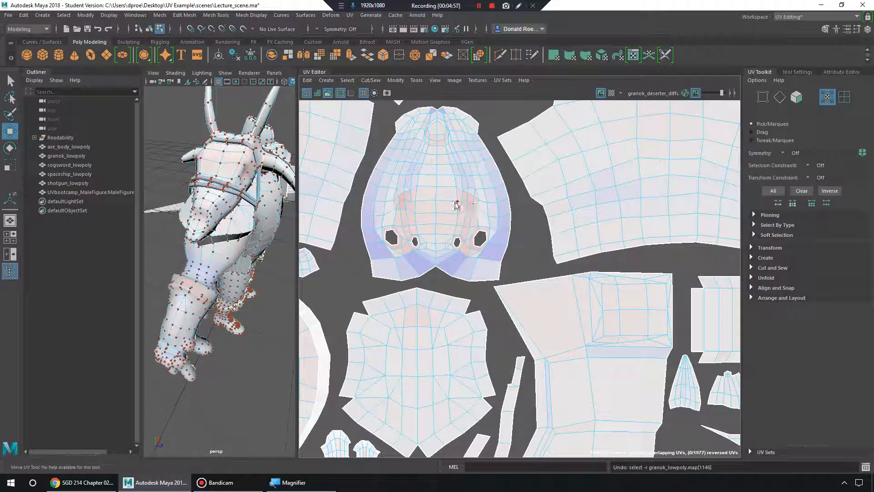
pyautogui.click(327, 93)
# - Switch the texture borders off and back on, and return granok_lowpoly to object selection mode
pyautogui.click(341, 94)
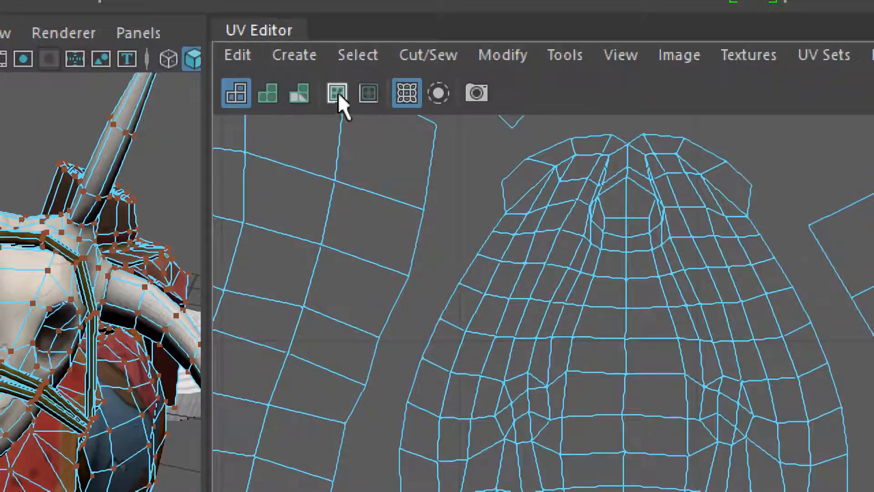
pyautogui.click(342, 95)
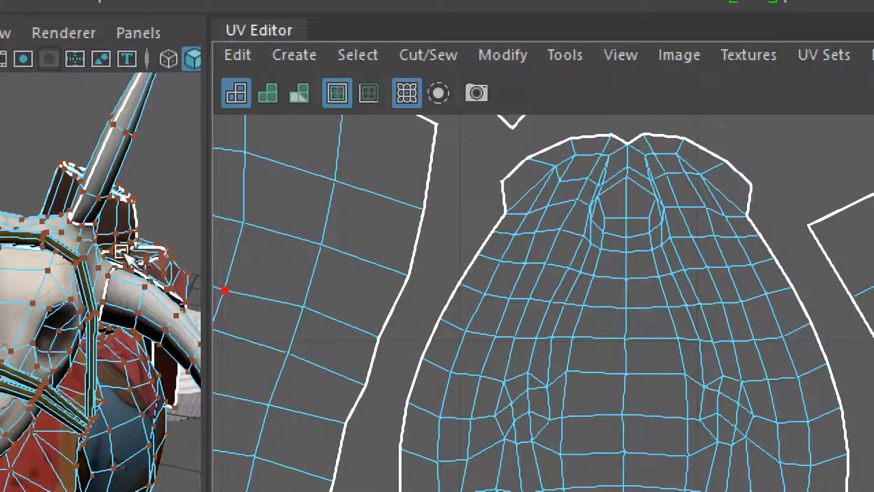
pyautogui.moveTo(125, 257); pyautogui.dragTo(195, 210, button='right')
pyautogui.scroll(3, 136, 296)
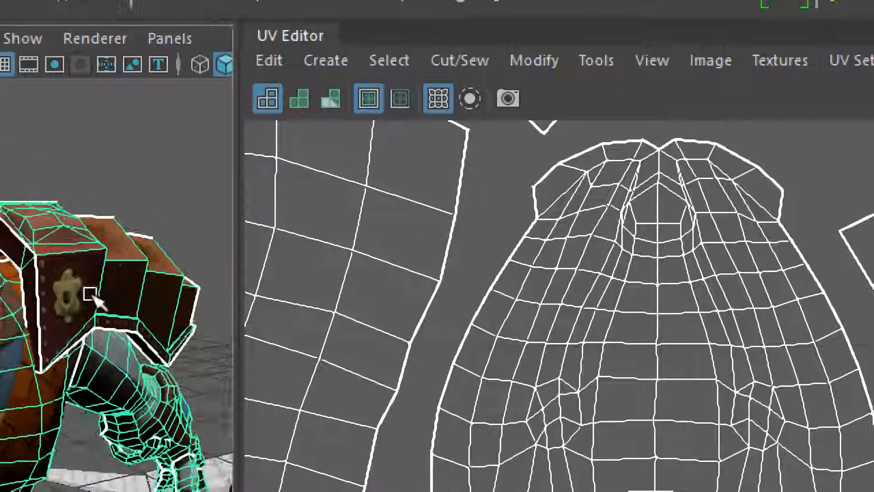
# - Examine the texture border seams on the granok's head, shoulder armour, torso, arms and legs from several sides
pyautogui.keyDown('alt'); pyautogui.moveTo(92, 296); pyautogui.dragTo(136, 282); pyautogui.keyUp('alt')
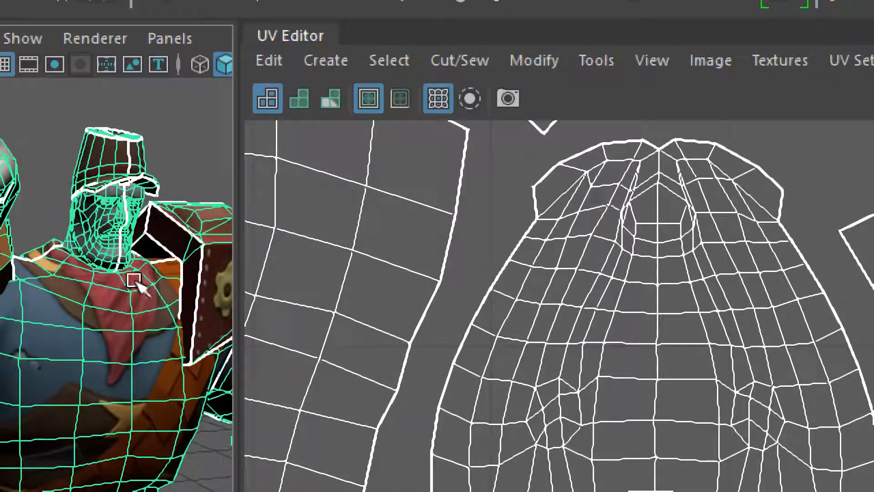
pyautogui.keyDown('alt'); pyautogui.moveTo(159, 231); pyautogui.dragTo(128, 234, button='right'); pyautogui.keyUp('alt')
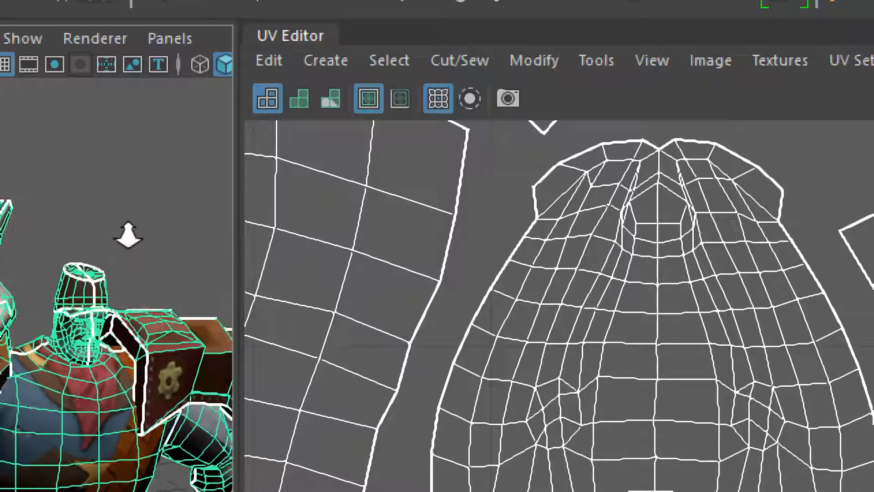
pyautogui.keyDown('alt'); pyautogui.moveTo(94, 319); pyautogui.dragTo(127, 242, button='middle'); pyautogui.keyUp('alt')
pyautogui.keyDown('alt'); pyautogui.moveTo(136, 241); pyautogui.dragTo(113, 253, button='right'); pyautogui.keyUp('alt')
pyautogui.keyDown('alt'); pyautogui.moveTo(107, 312); pyautogui.dragTo(130, 250, button='middle'); pyautogui.keyUp('alt')
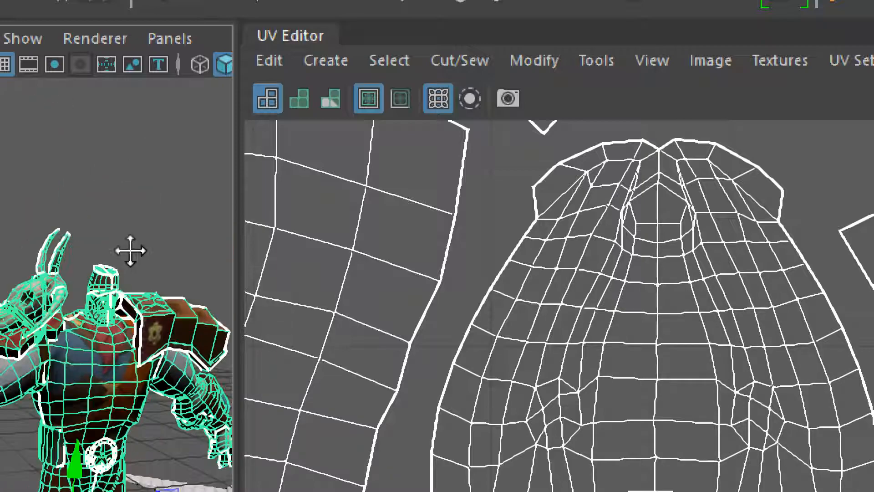
pyautogui.keyDown('alt'); pyautogui.moveTo(119, 262); pyautogui.dragTo(148, 280, button='right'); pyautogui.keyUp('alt')
pyautogui.keyDown('alt'); pyautogui.moveTo(144, 273); pyautogui.dragTo(117, 351, button='middle'); pyautogui.keyUp('alt')
pyautogui.keyDown('alt'); pyautogui.moveTo(117, 351); pyautogui.dragTo(109, 348); pyautogui.keyUp('alt')
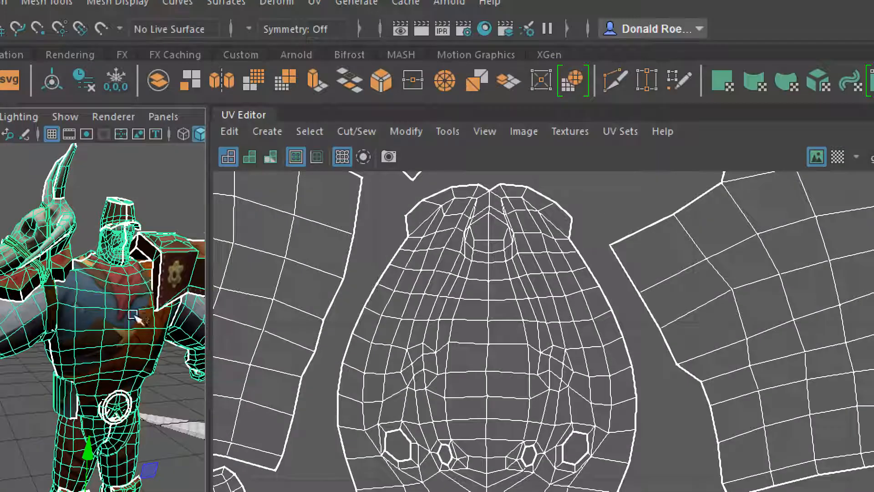
pyautogui.keyDown('alt'); pyautogui.moveTo(129, 338); pyautogui.dragTo(153, 254, button='middle'); pyautogui.keyUp('alt')
pyautogui.keyDown('alt'); pyautogui.moveTo(152, 260); pyautogui.dragTo(117, 281); pyautogui.keyUp('alt')
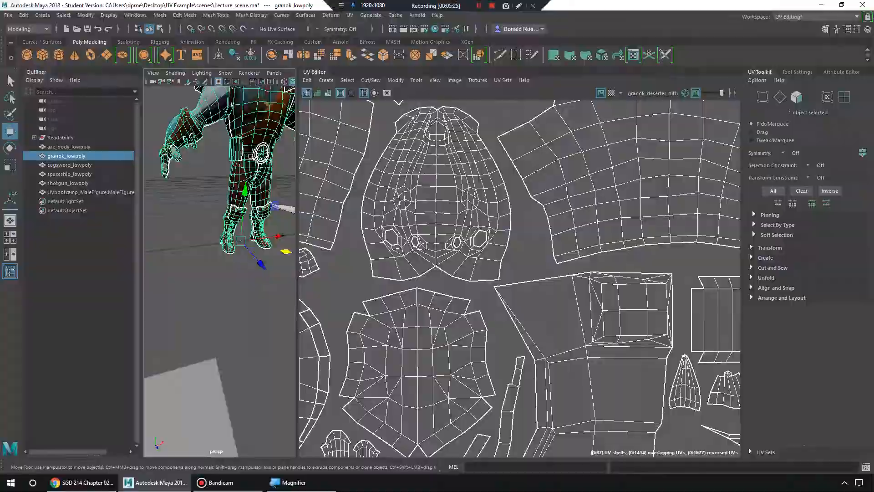
pyautogui.keyDown('alt'); pyautogui.moveTo(133, 205); pyautogui.dragTo(106, 362, button='middle'); pyautogui.keyUp('alt')
pyautogui.keyDown('alt'); pyautogui.moveTo(246, 196); pyautogui.dragTo(269, 193); pyautogui.keyUp('alt')
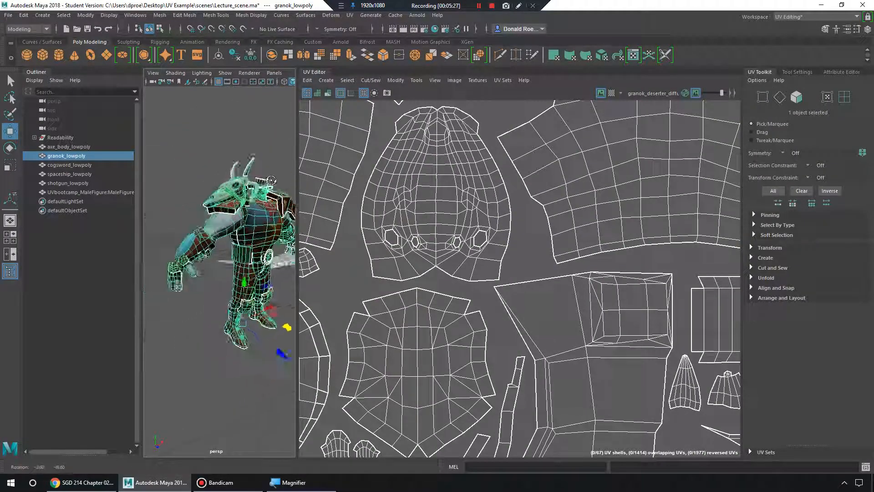
pyautogui.keyDown('alt'); pyautogui.moveTo(227, 205); pyautogui.dragTo(268, 212, button='right'); pyautogui.keyUp('alt')
pyautogui.keyDown('alt'); pyautogui.moveTo(237, 232); pyautogui.dragTo(262, 233); pyautogui.keyUp('alt')
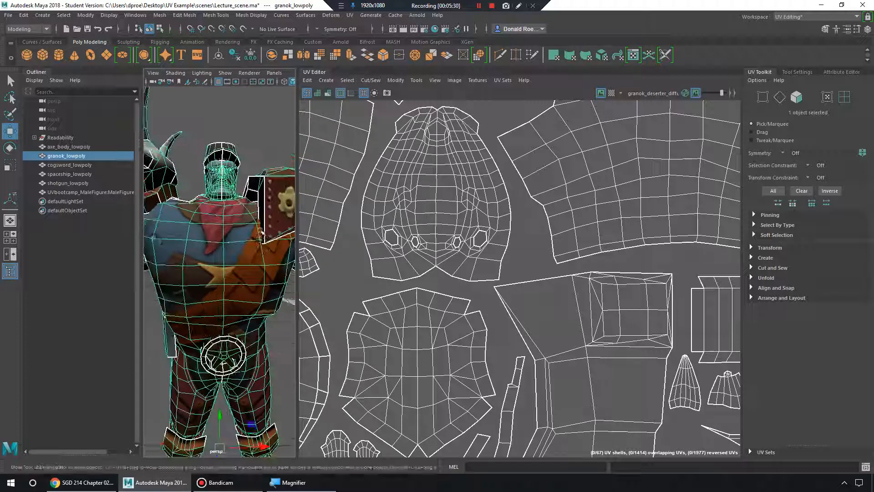
# - Hide the texture borders on granok_lowpoly
pyautogui.click(350, 93)
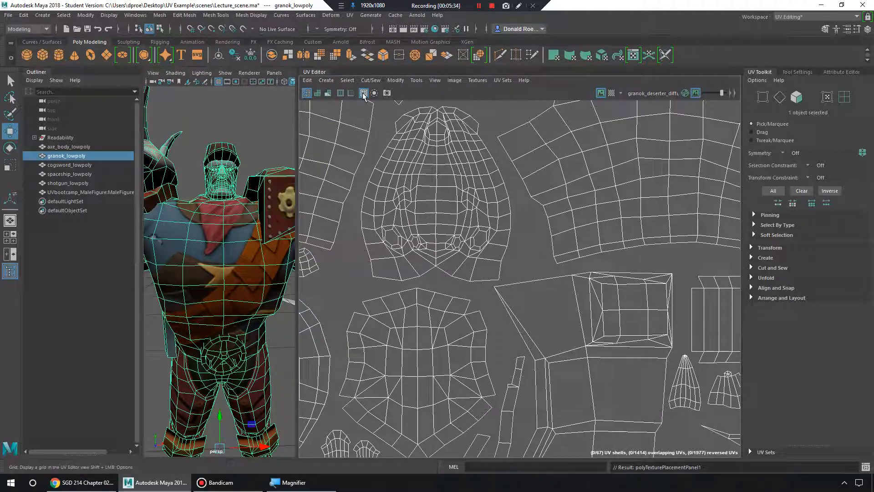
pyautogui.scroll(-5, 371, 127)
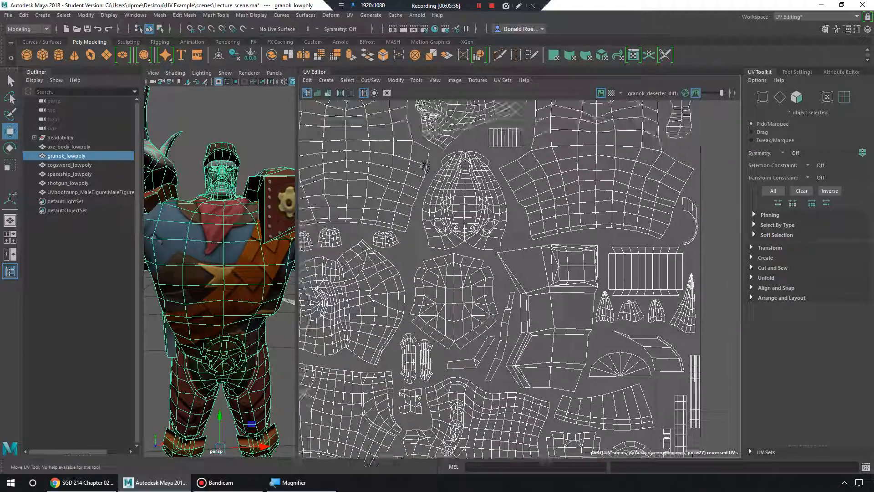
pyautogui.keyDown('alt'); pyautogui.moveTo(469, 165); pyautogui.dragTo(489, 223, button='middle'); pyautogui.keyUp('alt')
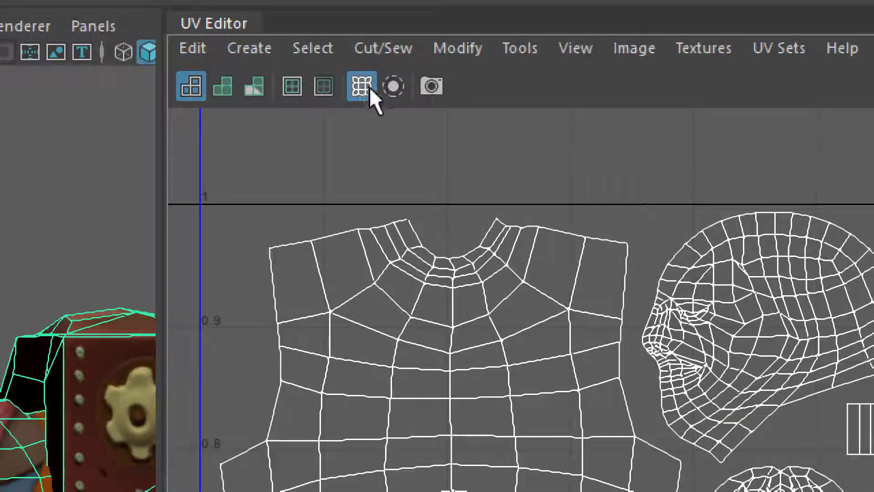
# - Compare the UV layout with the UV Editor grid hidden and shown, leaving the grid displayed
pyautogui.click(365, 88)
pyautogui.click(364, 88)
pyautogui.click(365, 85)
pyautogui.click(365, 86)
pyautogui.click(365, 86)
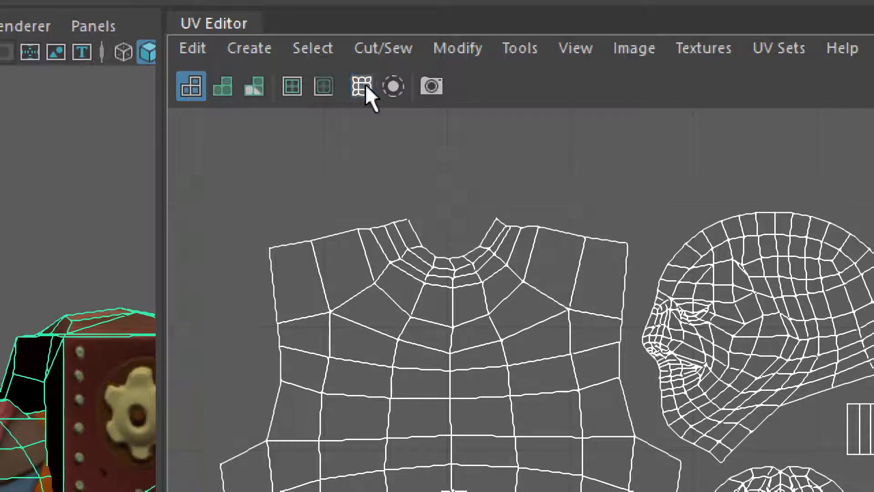
pyautogui.click(365, 86)
pyautogui.click(365, 86)
pyautogui.click(365, 84)
pyautogui.click(364, 84)
pyautogui.click(365, 84)
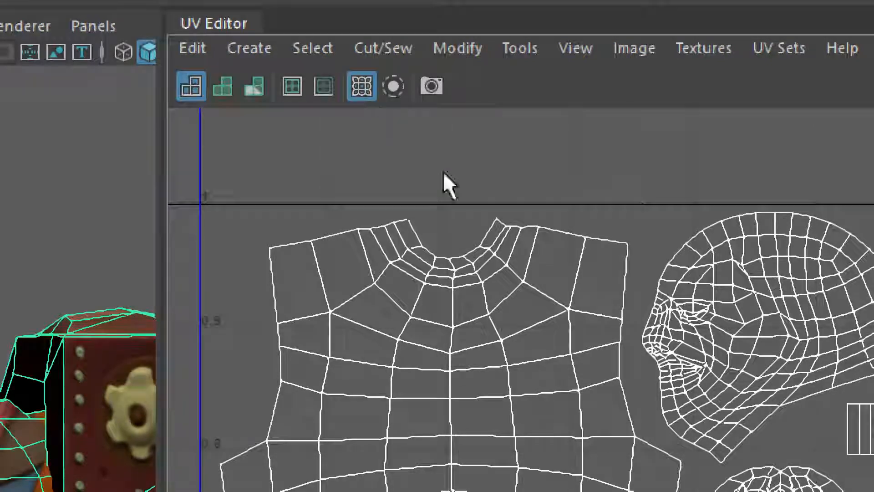
pyautogui.keyDown('alt'); pyautogui.moveTo(683, 273); pyautogui.dragTo(542, 203, button='right'); pyautogui.keyUp('alt')
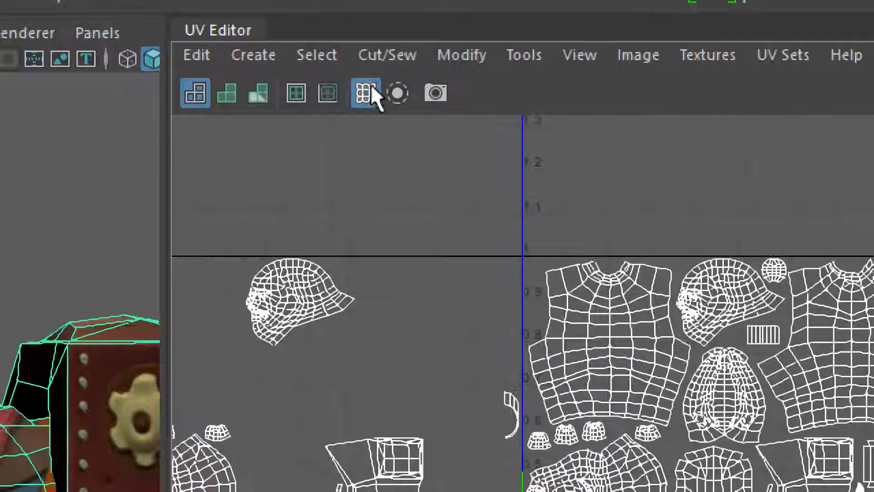
pyautogui.click(360, 83)
pyautogui.click(360, 83)
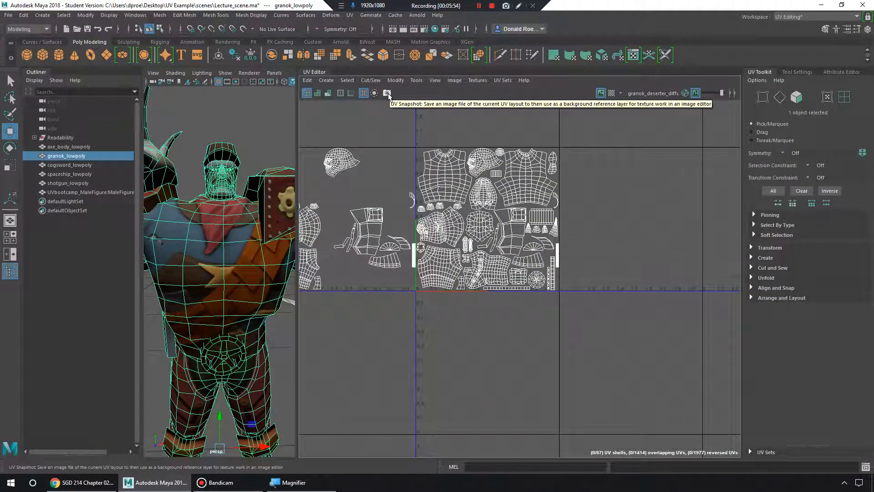
# - Open the UV Snapshot options and set the output file to ExampleSnapshot on the desktop
pyautogui.click(387, 93)
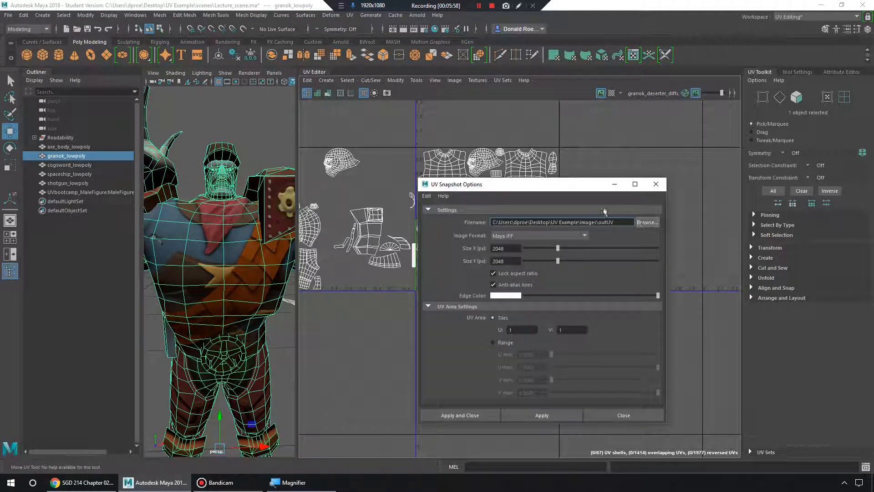
pyautogui.moveTo(578, 190); pyautogui.dragTo(527, 122)
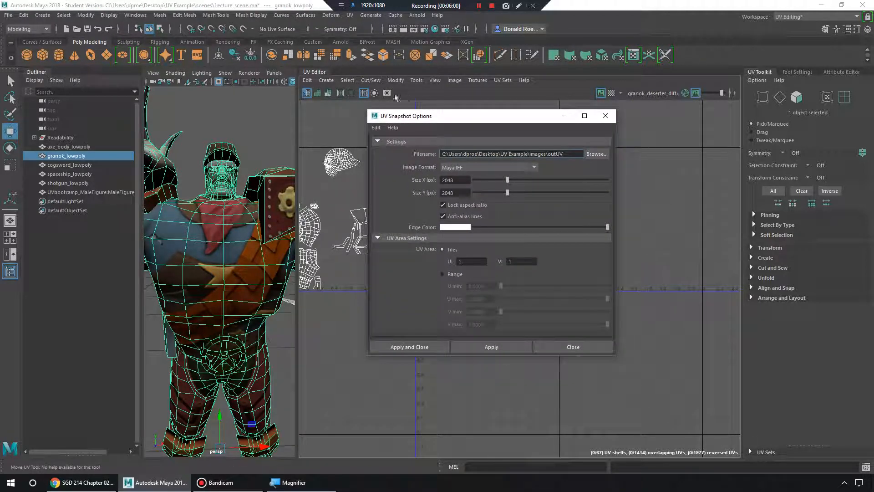
pyautogui.click(588, 156)
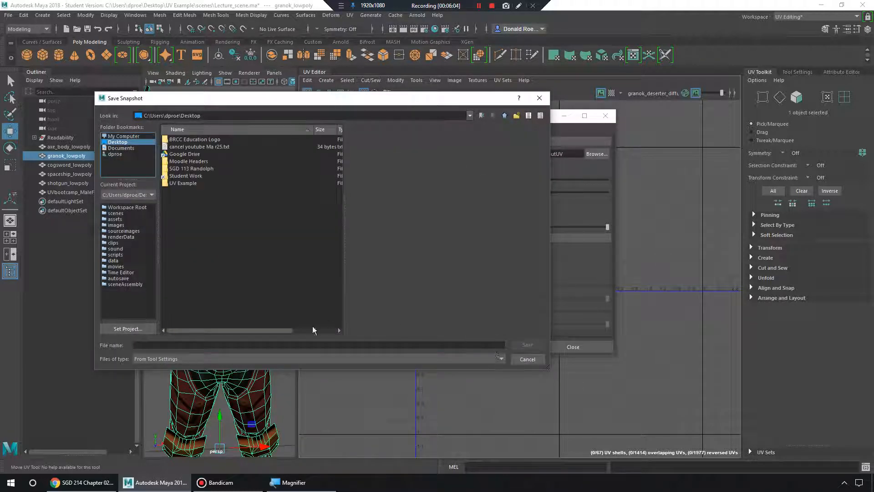
pyautogui.click(309, 343)
pyautogui.write('g')
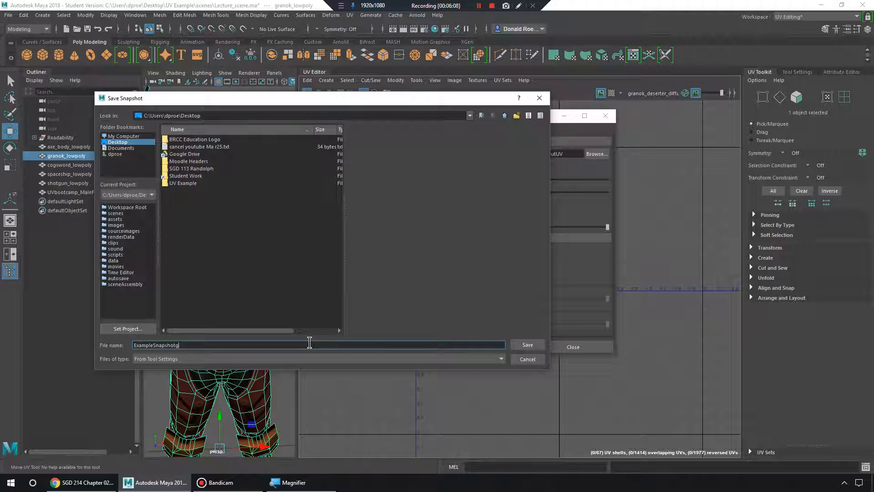
pyautogui.press('Return')
# - Set the UV snapshot's image format to Targa
pyautogui.click(492, 168)
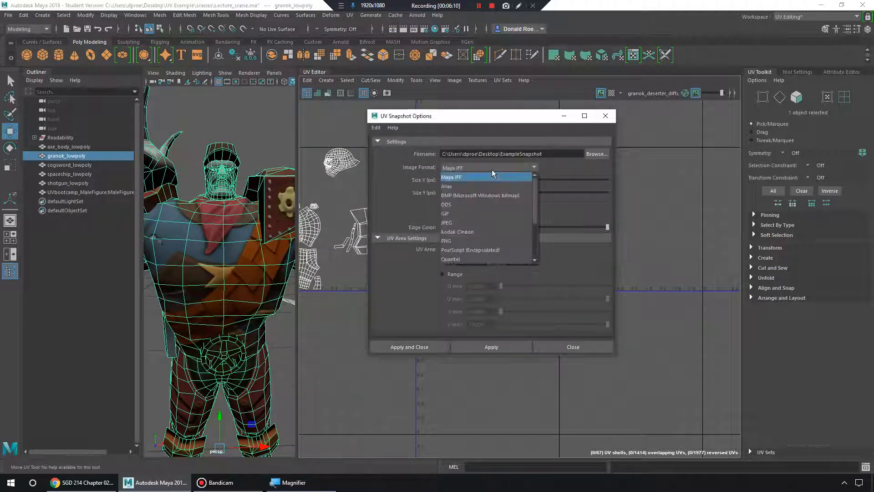
pyautogui.scroll(-2, 487, 209)
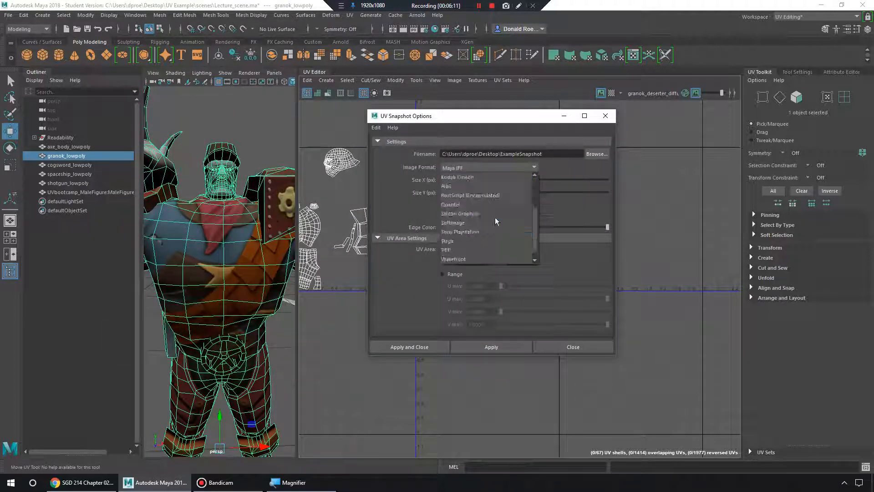
pyautogui.click(472, 240)
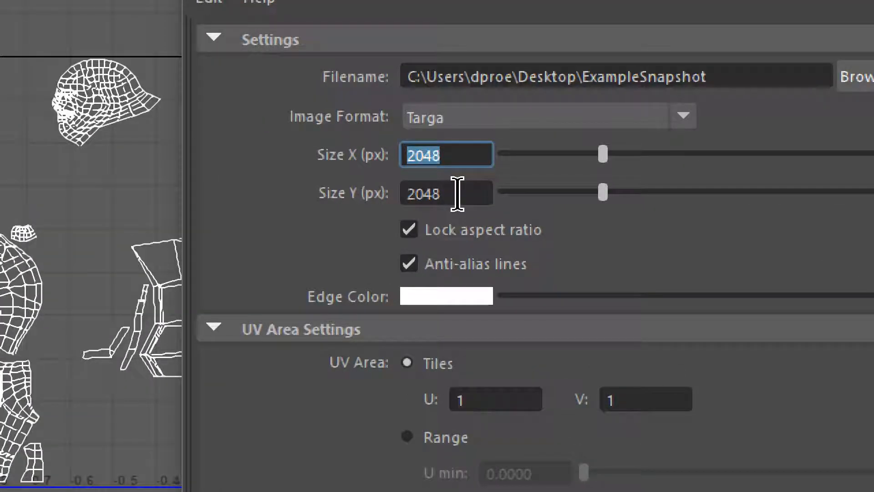
# - Export the granok's UV snapshot at 2048 by 2048 pixels, keeping the options open
pyautogui.doubleClick(421, 192)
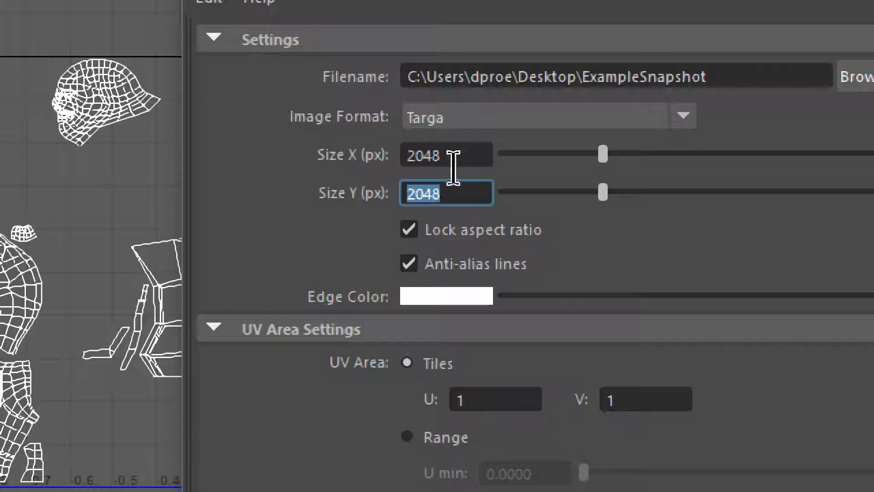
pyautogui.doubleClick(478, 156)
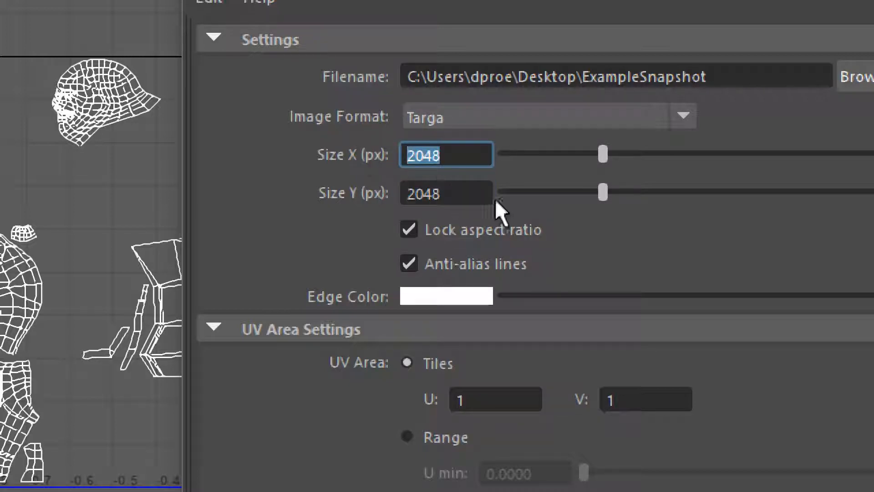
pyautogui.doubleClick(455, 195)
pyautogui.doubleClick(449, 153)
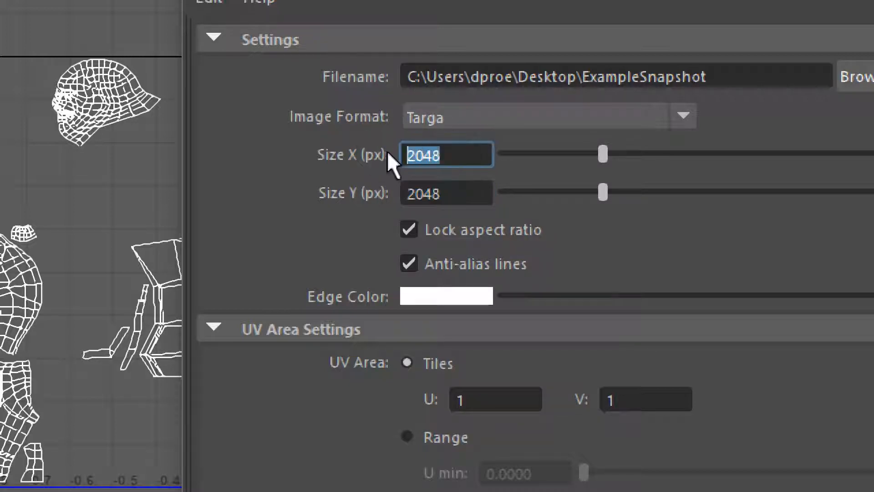
pyautogui.click(482, 155)
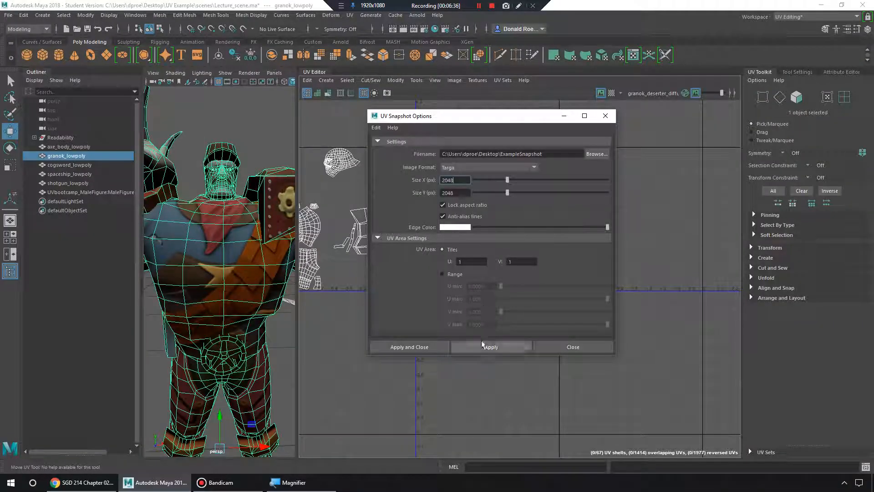
pyautogui.click(479, 347)
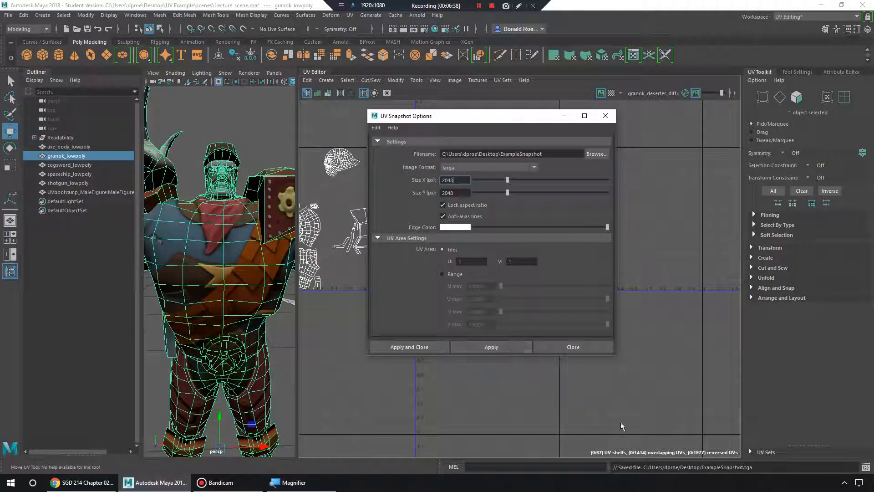
pyautogui.moveTo(629, 467); pyautogui.dragTo(753, 469)
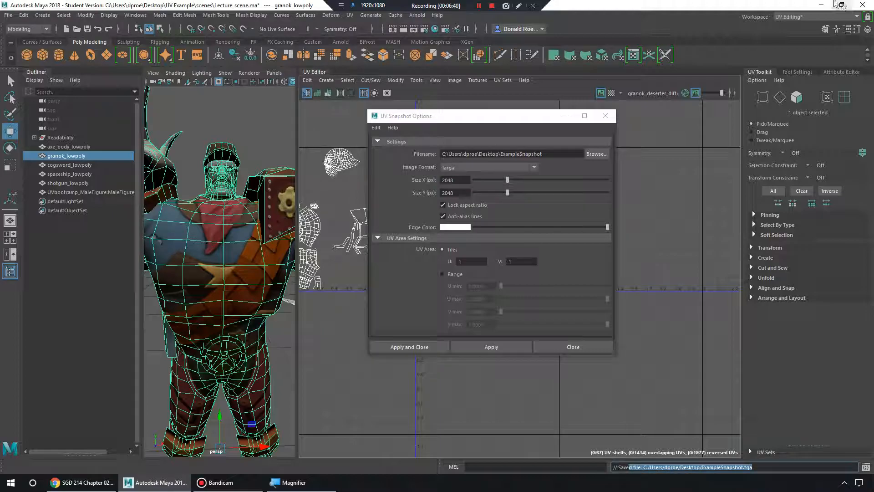
# - Open the exported ExampleSnapshot.tga from the desktop in Photoshop and set it to 100% zoom
pyautogui.click(826, 4)
pyautogui.click(20, 66)
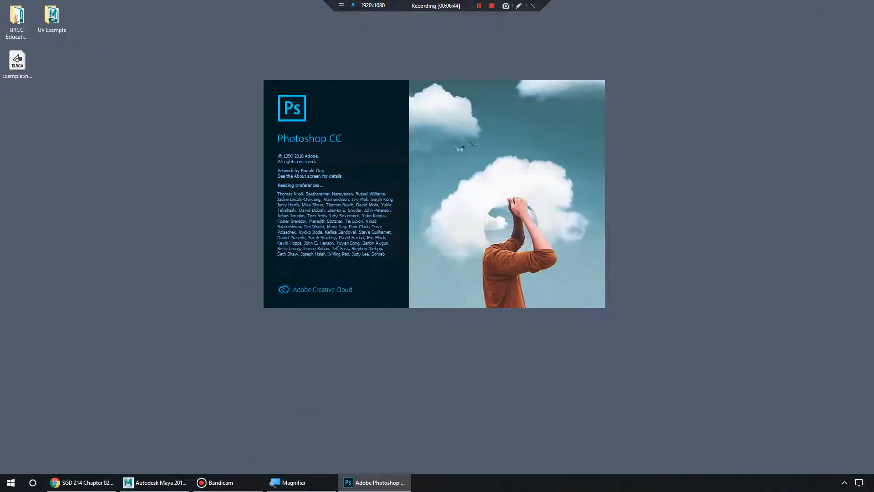
pyautogui.click(155, 482)
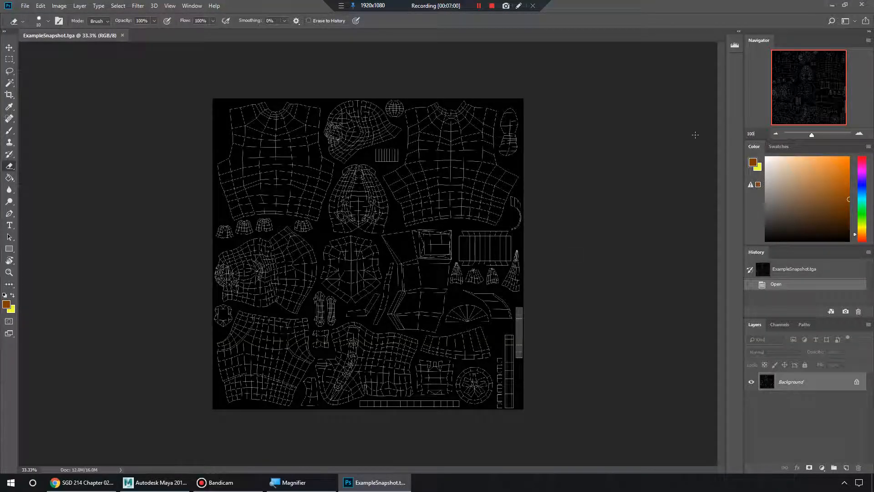
pyautogui.press('Return')
pyautogui.moveTo(789, 98); pyautogui.dragTo(792, 78)
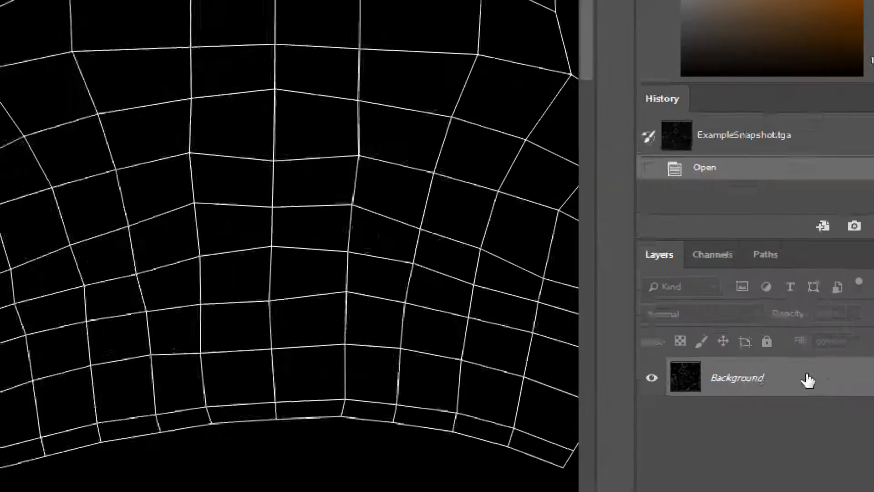
# - Convert the locked Background into a regular layer with default settings and invert its colors
pyautogui.doubleClick(810, 382)
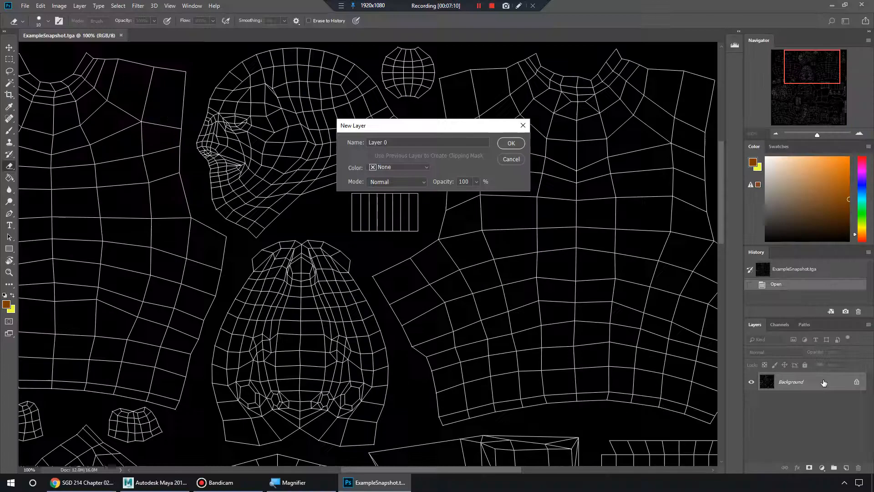
pyautogui.click(509, 143)
pyautogui.click(59, 5)
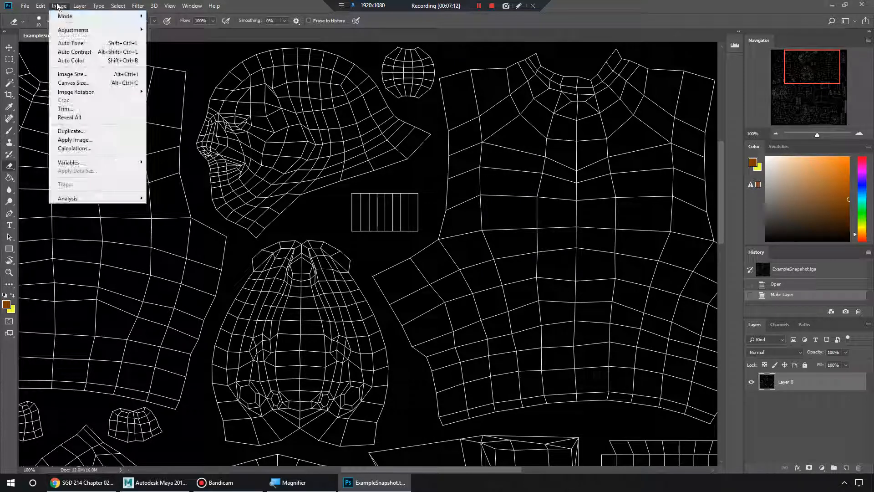
pyautogui.moveTo(86, 30)
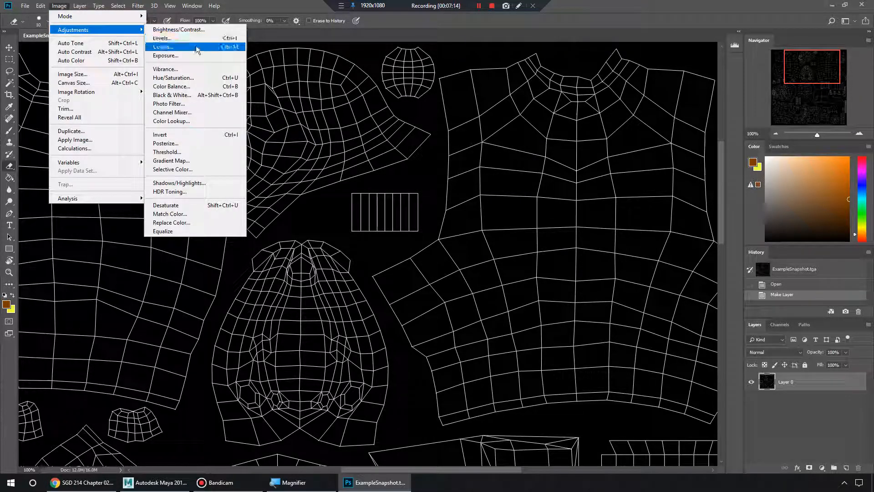
pyautogui.click(203, 135)
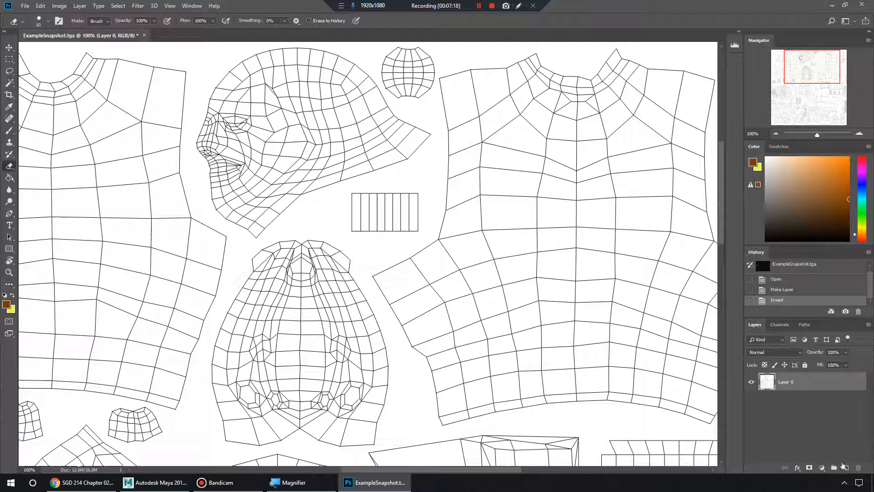
# - Add a new empty layer and place it beneath the wireframe layer
pyautogui.click(844, 466)
pyautogui.moveTo(790, 380); pyautogui.dragTo(789, 407)
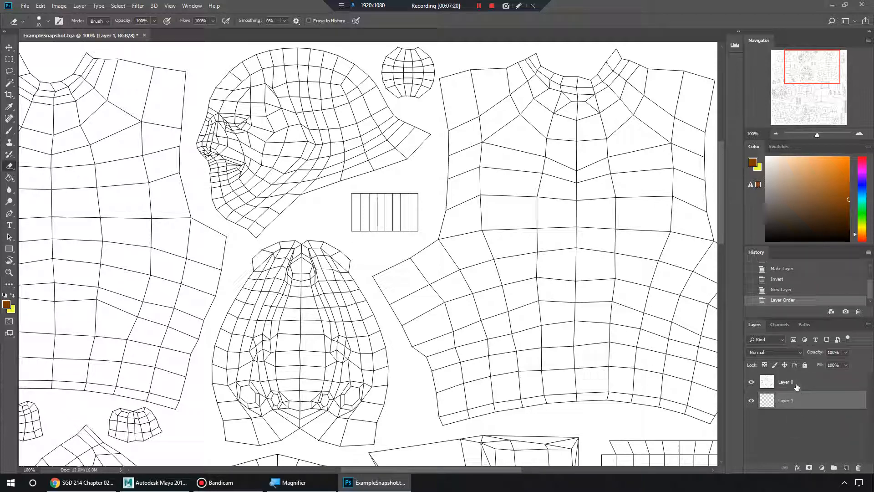
# - Rename the wireframe layer UV and set its blending mode to Multiply
pyautogui.doubleClick(786, 382)
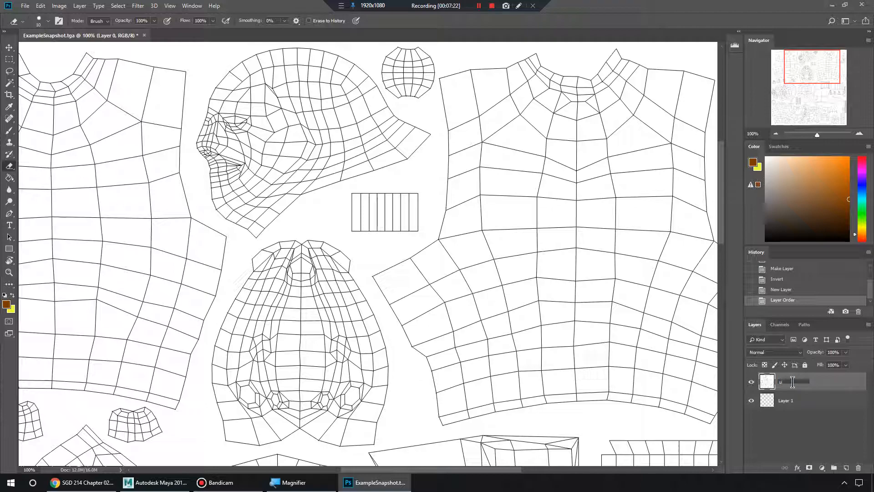
pyautogui.write('UV')
pyautogui.press('Return')
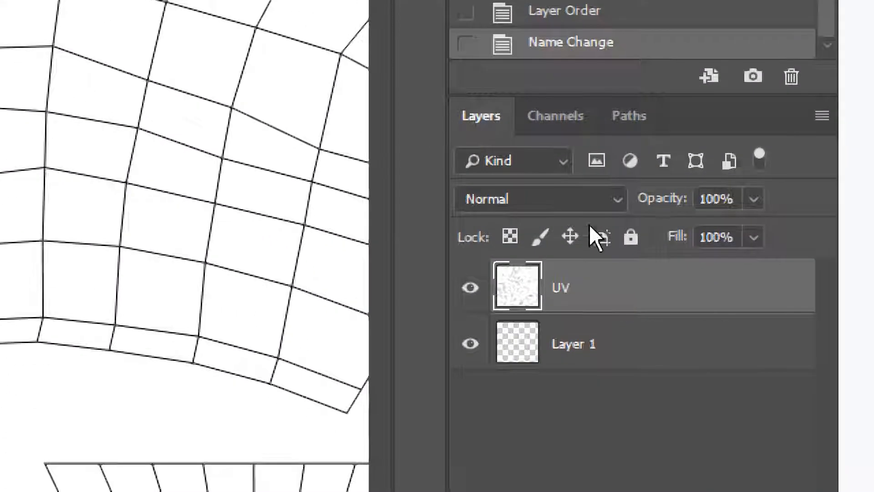
pyautogui.click(771, 293)
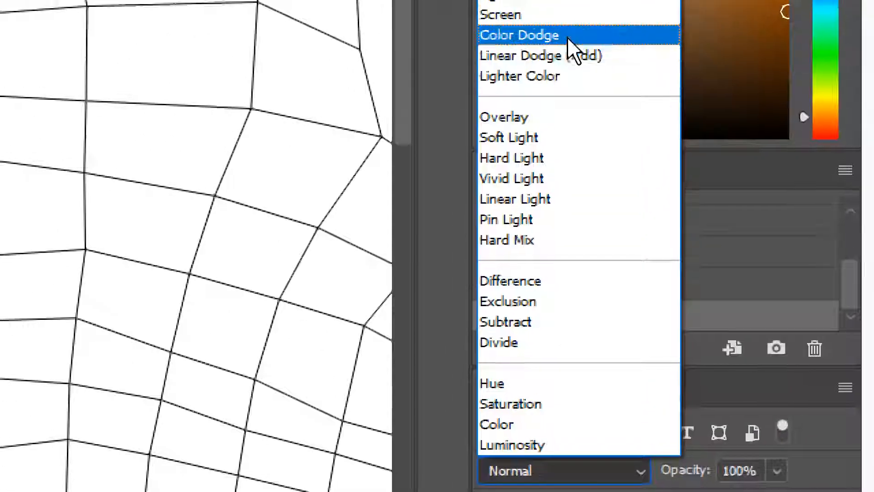
pyautogui.click(554, 59)
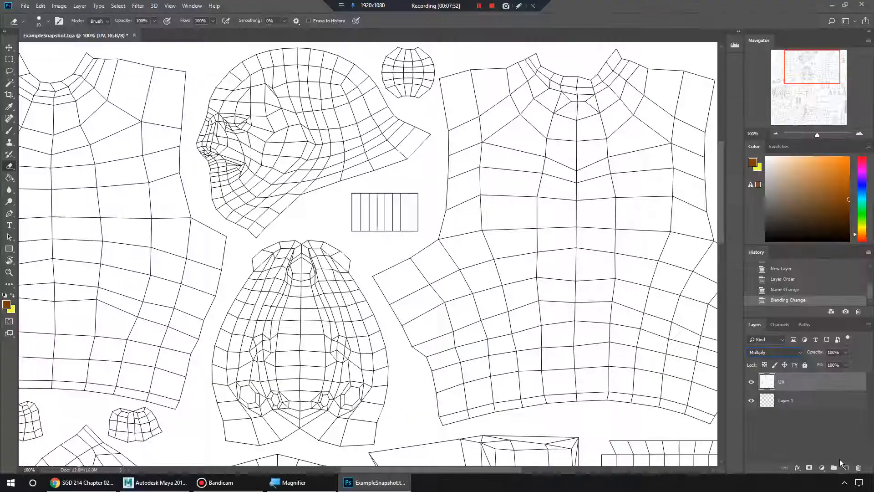
# - Paint a broad magenta brush stroke at size 125 on Layer 1 across the torso and neighboring UV shells
pyautogui.click(799, 401)
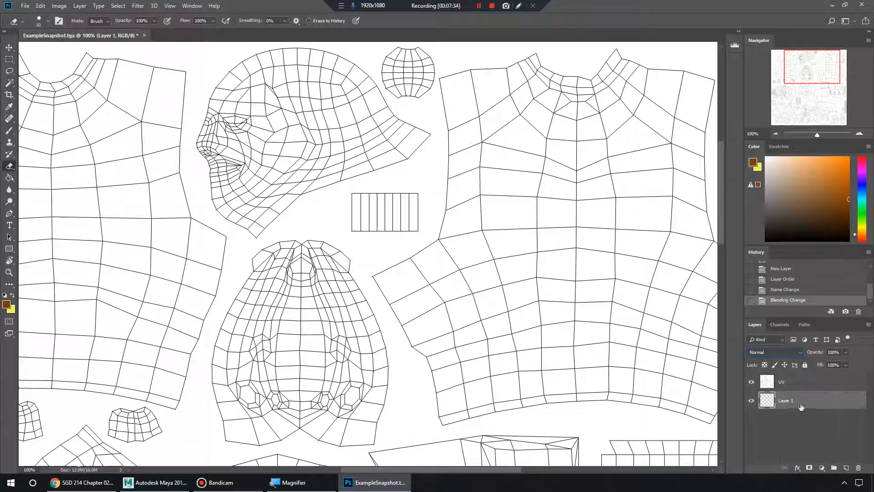
pyautogui.click(862, 172)
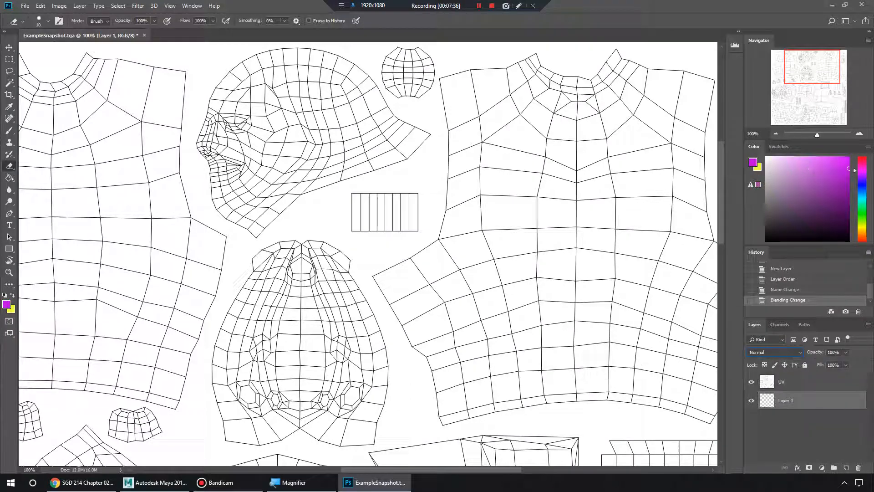
pyautogui.moveTo(583, 199)
pyautogui.mouseDown()
pyautogui.moveTo(577, 219)
pyautogui.moveTo(562, 215)
pyautogui.mouseUp()
pyautogui.press(']')
pyautogui.press(']')
pyautogui.press(']')
pyautogui.press(']')
pyautogui.press(']')
pyautogui.press(']')
pyautogui.press(']')
pyautogui.press(']')
pyautogui.press(']')
pyautogui.press(']')
pyautogui.press(']')
pyautogui.press('b')
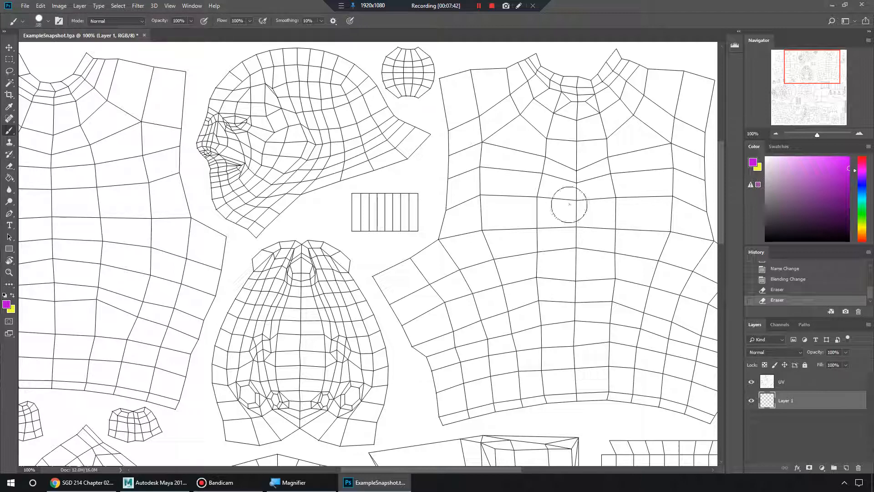
pyautogui.press(']')
pyautogui.press(']')
pyautogui.moveTo(569, 204)
pyautogui.mouseDown()
pyautogui.moveTo(378, 272)
pyautogui.moveTo(258, 250)
pyautogui.moveTo(297, 268)
pyautogui.moveTo(403, 275)
pyautogui.moveTo(457, 218)
pyautogui.moveTo(453, 100)
pyautogui.moveTo(482, 73)
pyautogui.moveTo(683, 72)
pyautogui.moveTo(694, 101)
pyautogui.moveTo(700, 228)
pyautogui.mouseUp()
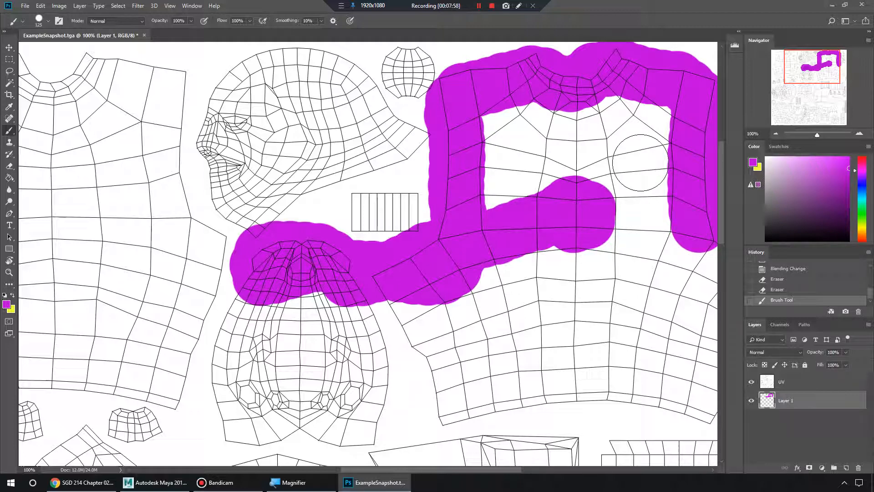
# - Switch back to Maya and close the UV Snapshot options
pyautogui.click(155, 482)
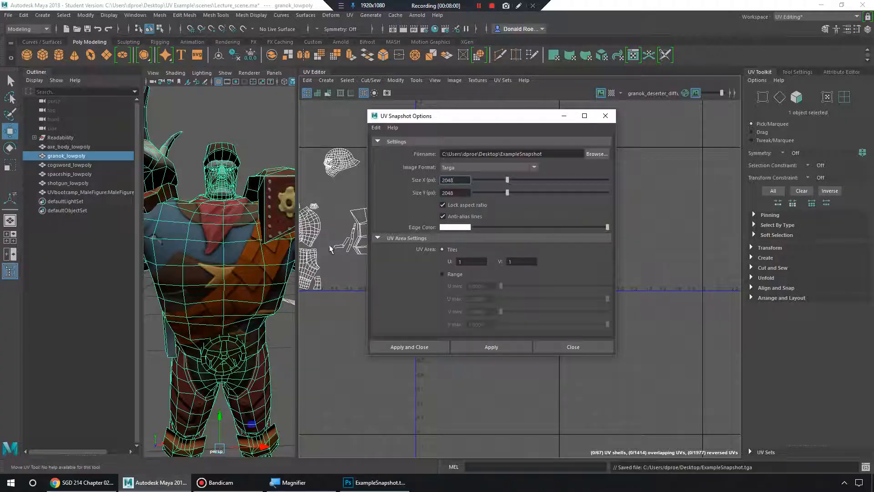
pyautogui.click(564, 350)
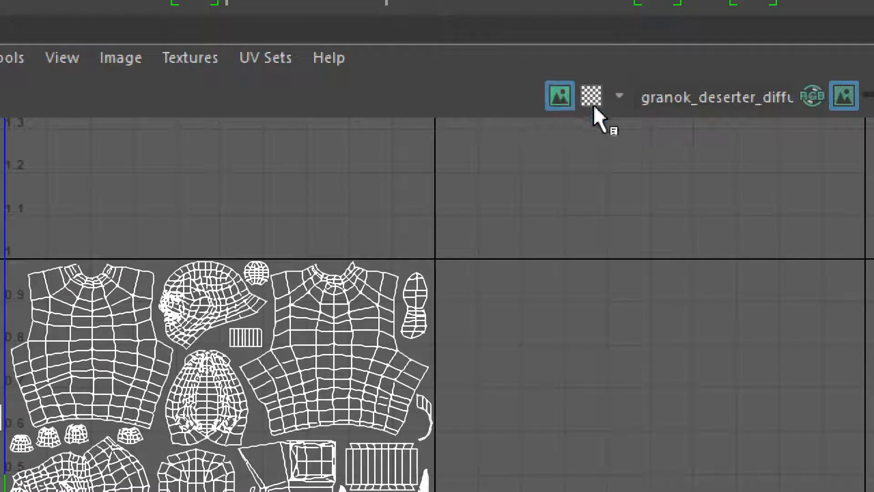
# - Toggle the texture image display in the UV Editor and examine the granok's UV layout
pyautogui.click(561, 98)
pyautogui.click(561, 98)
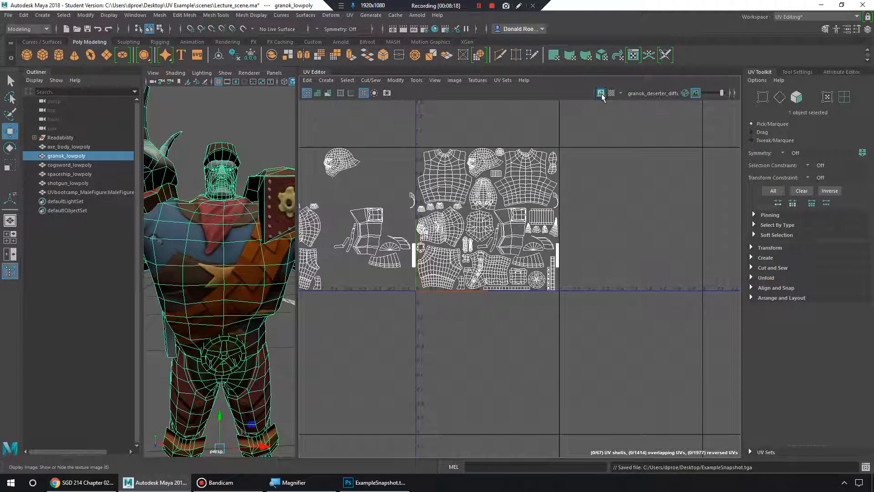
pyautogui.rightClick(260, 192)
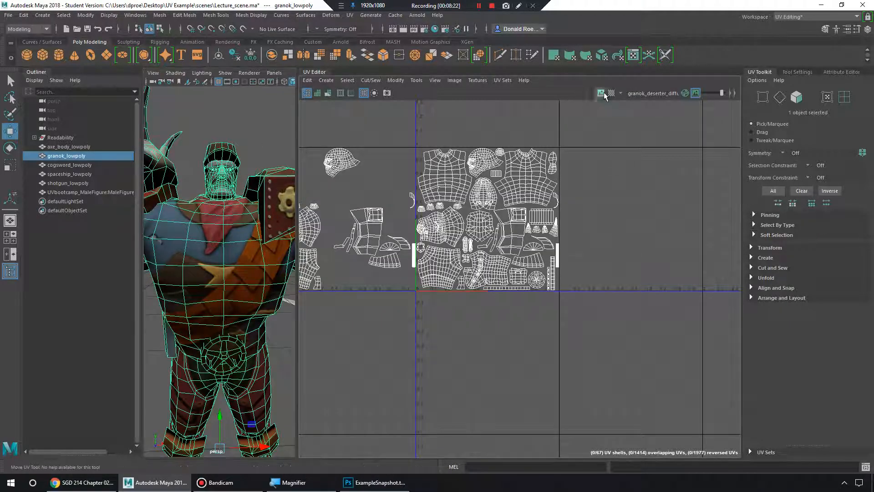
pyautogui.scroll(6, 495, 206)
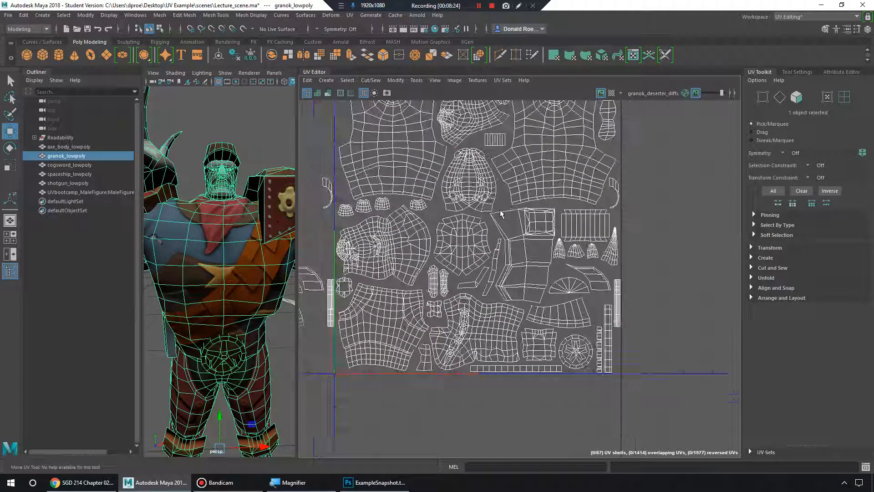
pyautogui.scroll(-2, 496, 205)
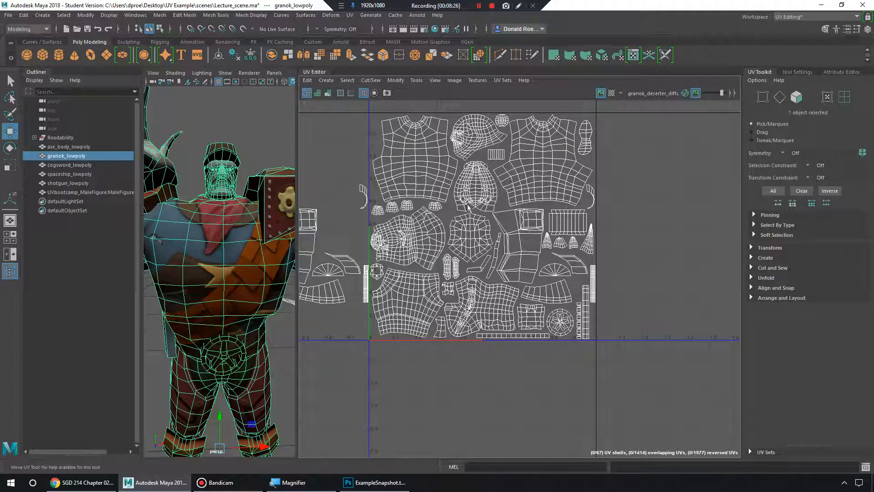
# - Open the Hypershade, select granok_mat, and move the window so its material properties are fully accessible
pyautogui.click(135, 15)
pyautogui.moveTo(166, 57)
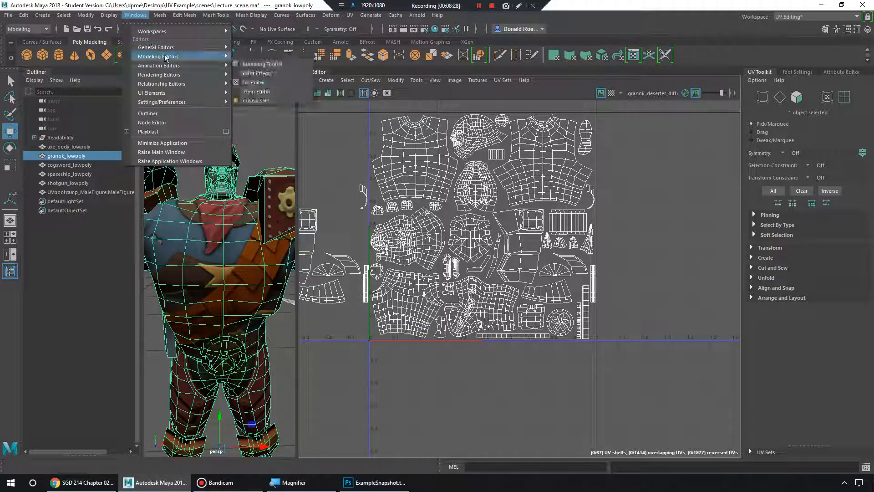
pyautogui.moveTo(169, 75)
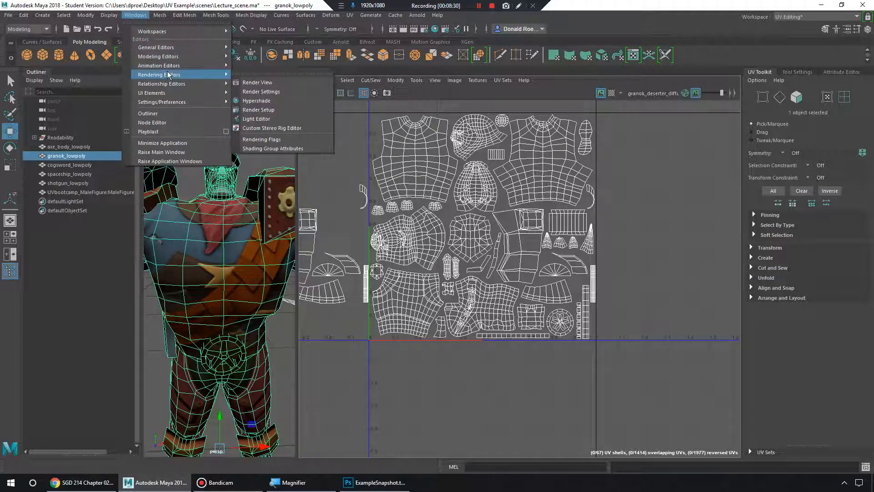
pyautogui.click(257, 100)
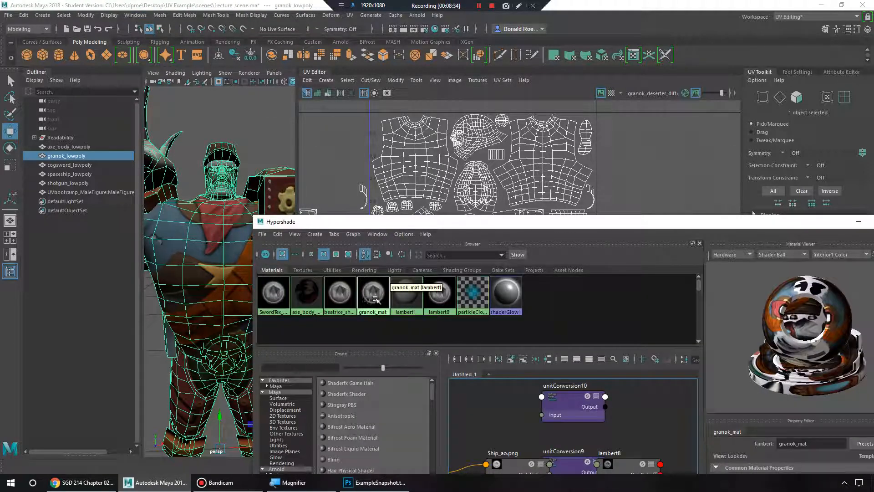
pyautogui.doubleClick(374, 297)
pyautogui.moveTo(479, 222); pyautogui.dragTo(319, 42)
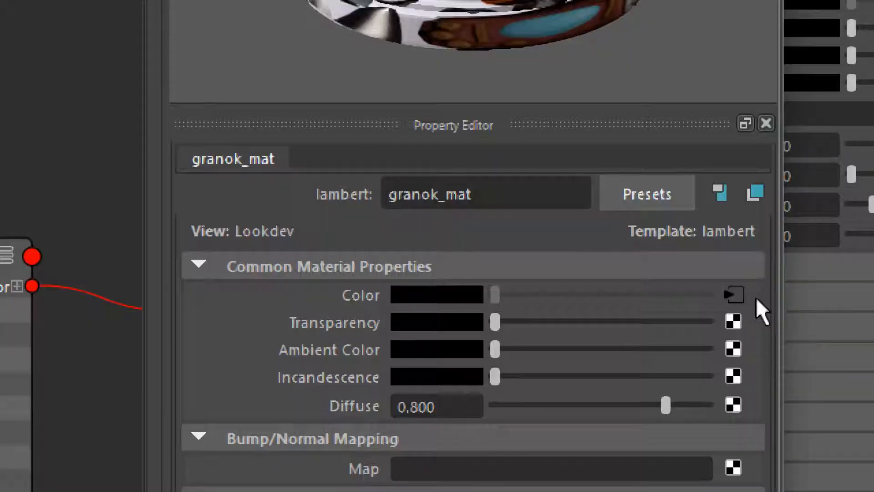
# - Load granok_deserter_diffuse.png from sourceimages as the file texture for granok_mat's color and minimize the Hypershade
pyautogui.click(733, 295)
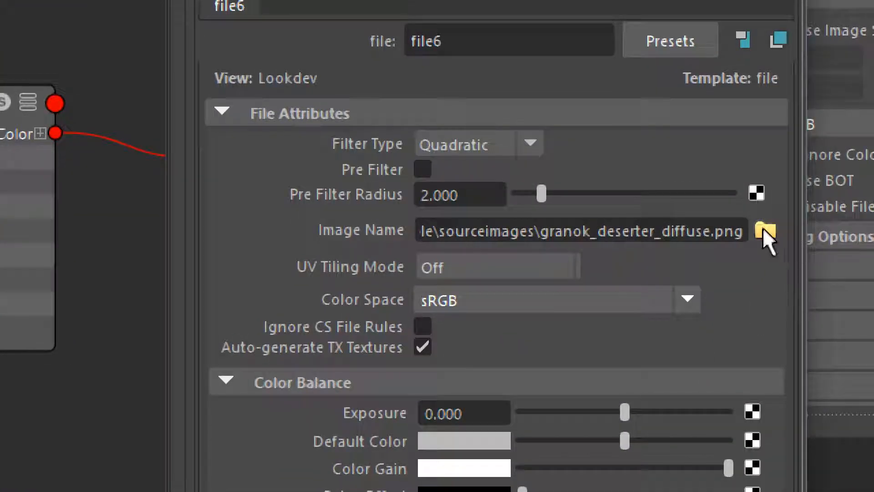
pyautogui.click(765, 231)
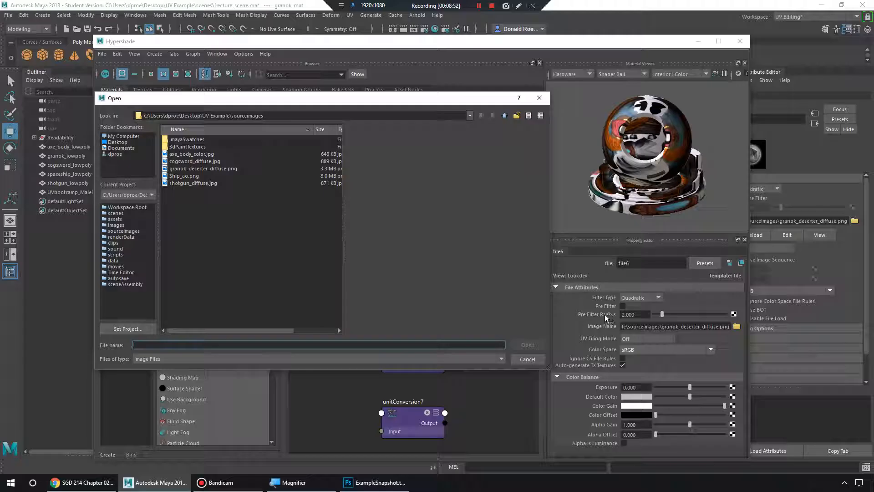
pyautogui.click(201, 168)
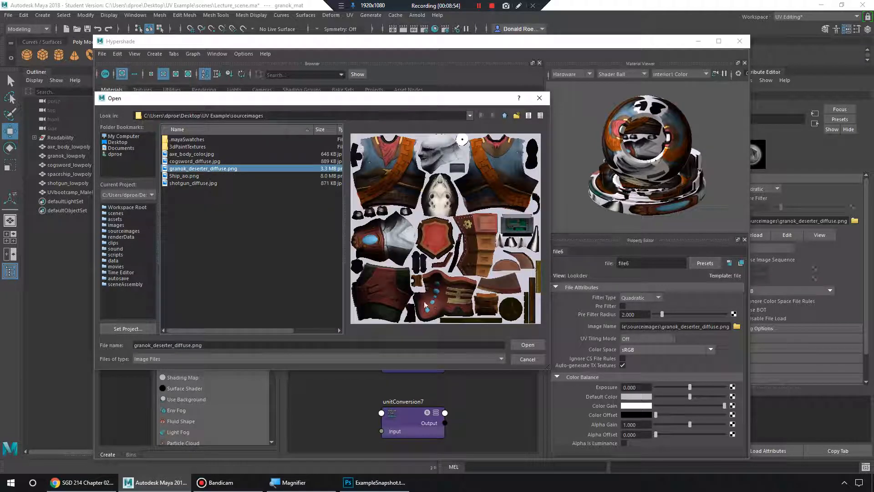
pyautogui.click(527, 344)
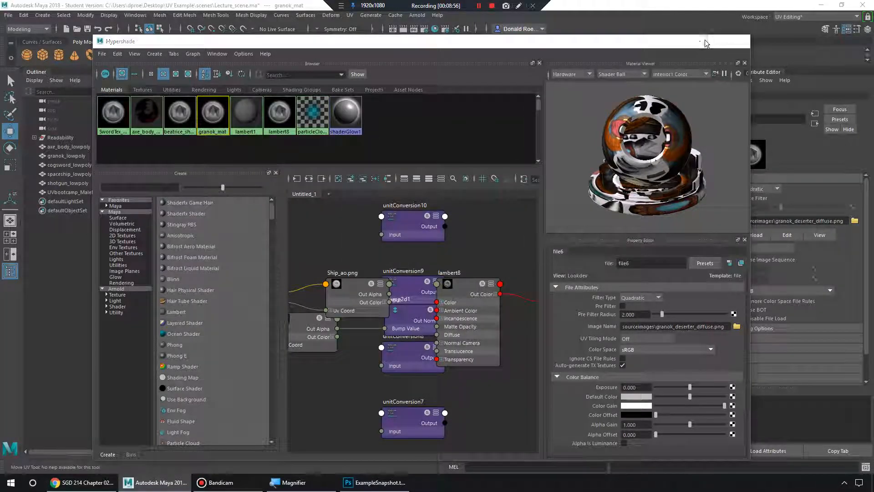
pyautogui.click(705, 43)
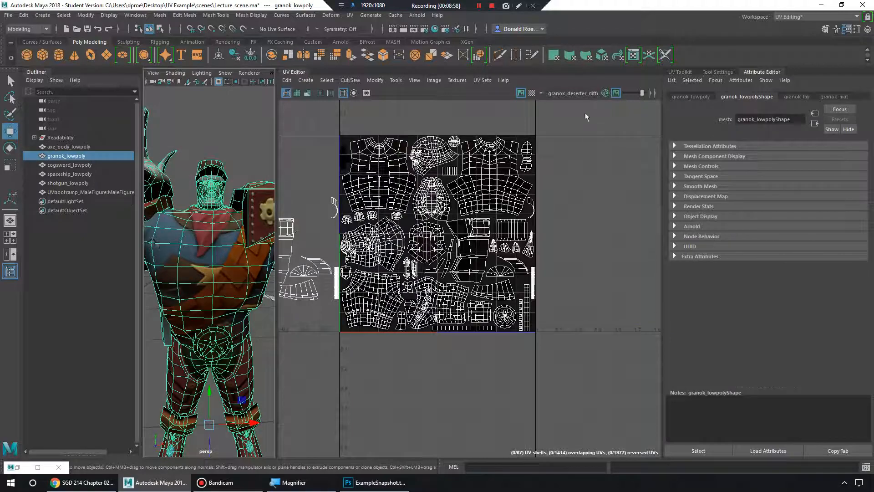
# - Remove the dimming from the UV Editor's texture image and toggle the image repeatedly to compare the UV shells with and without it
pyautogui.moveTo(642, 93); pyautogui.dragTo(624, 93)
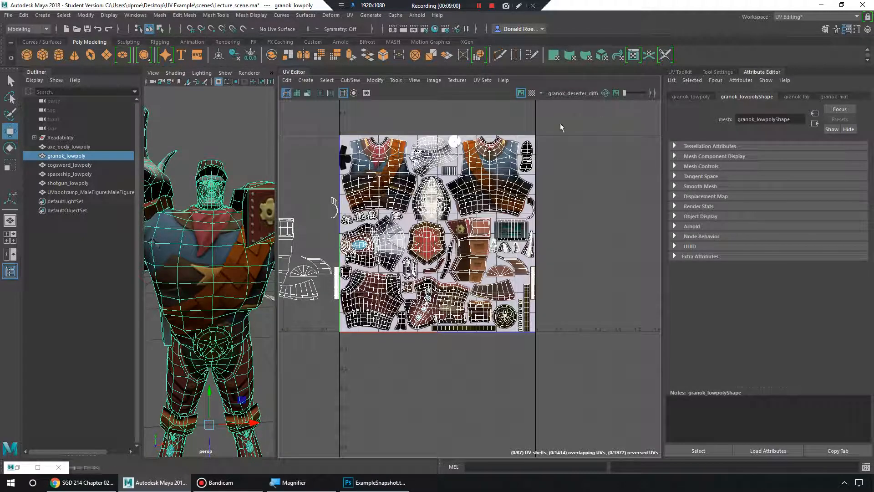
pyautogui.scroll(8, 486, 217)
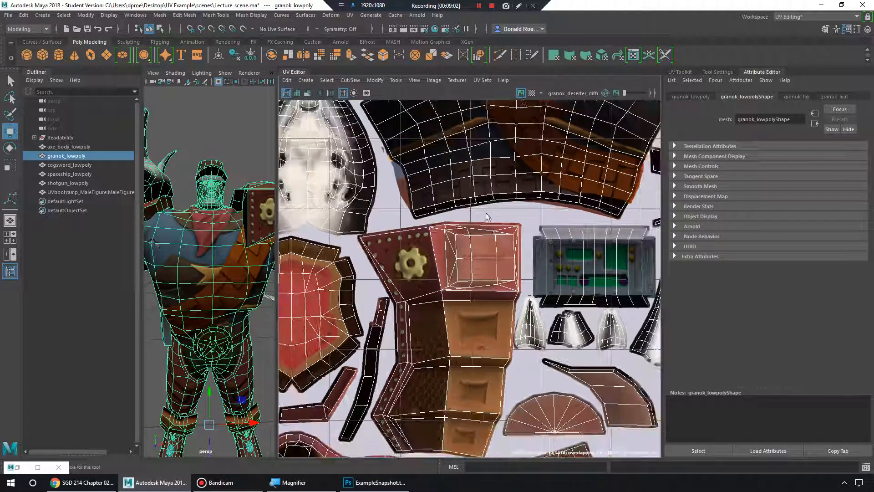
pyautogui.click(521, 93)
pyautogui.click(521, 92)
pyautogui.click(521, 93)
pyautogui.click(521, 92)
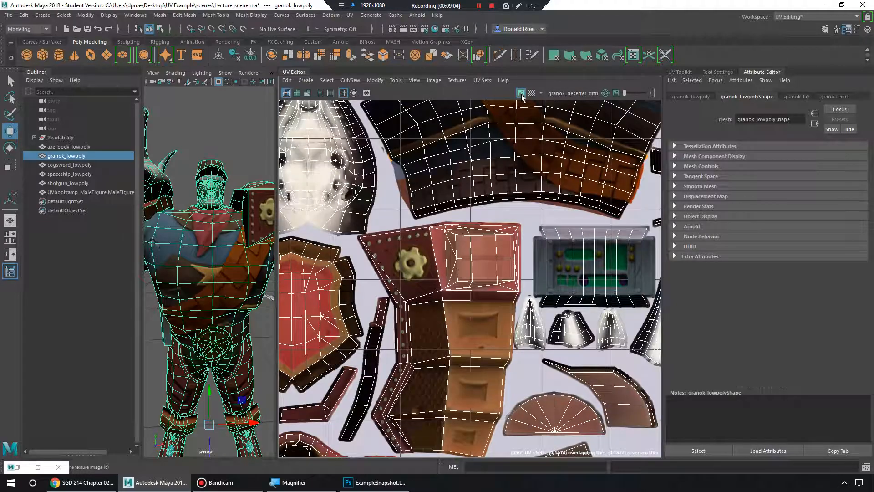
pyautogui.press('super+plus')
pyautogui.press('super+plus')
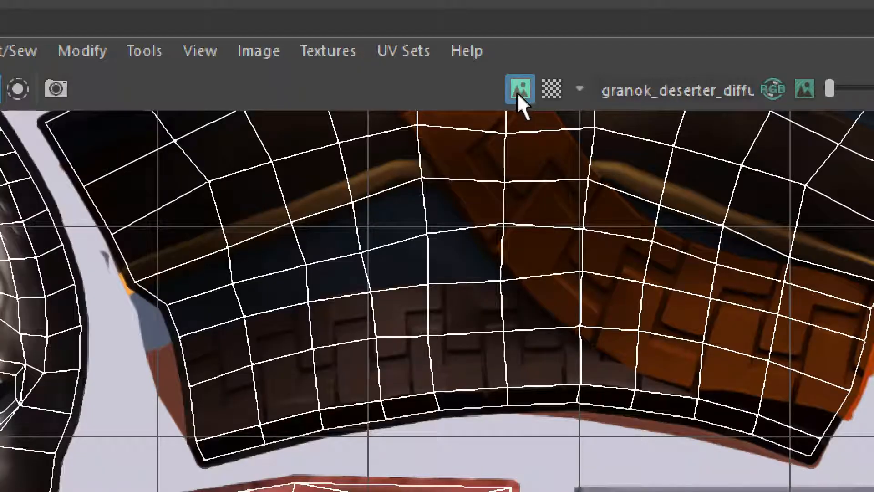
pyautogui.click(520, 94)
pyautogui.click(520, 94)
pyautogui.click(518, 93)
pyautogui.click(518, 93)
pyautogui.click(517, 92)
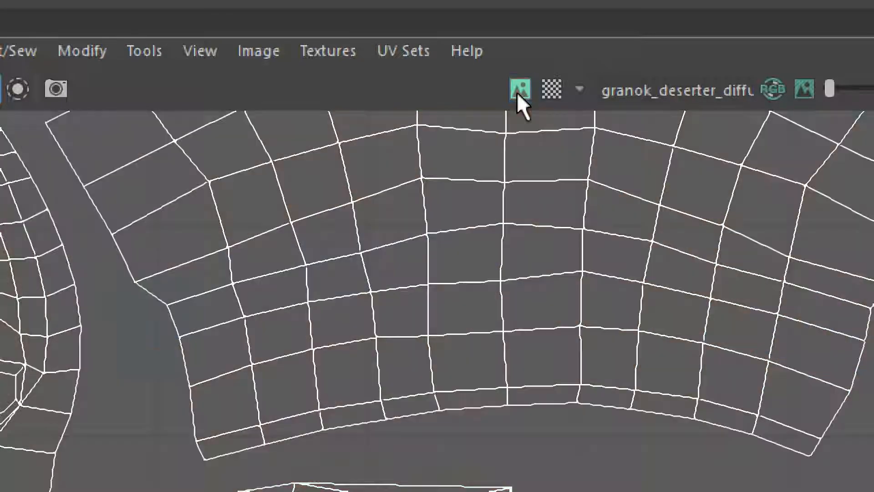
pyautogui.click(518, 93)
pyautogui.press('super+minus')
pyautogui.press('super+minus')
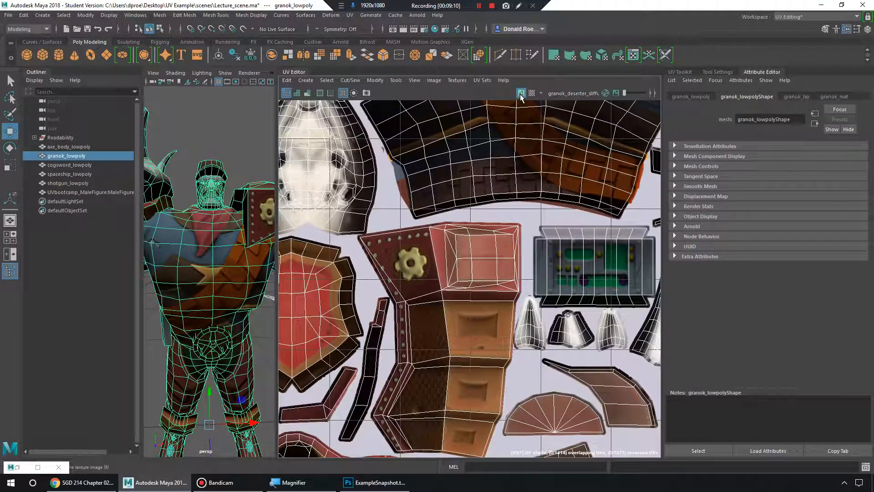
# - Display the checker map on the granok, inspect the checkers around its head, and compare them with the diffuse texture
pyautogui.click(532, 92)
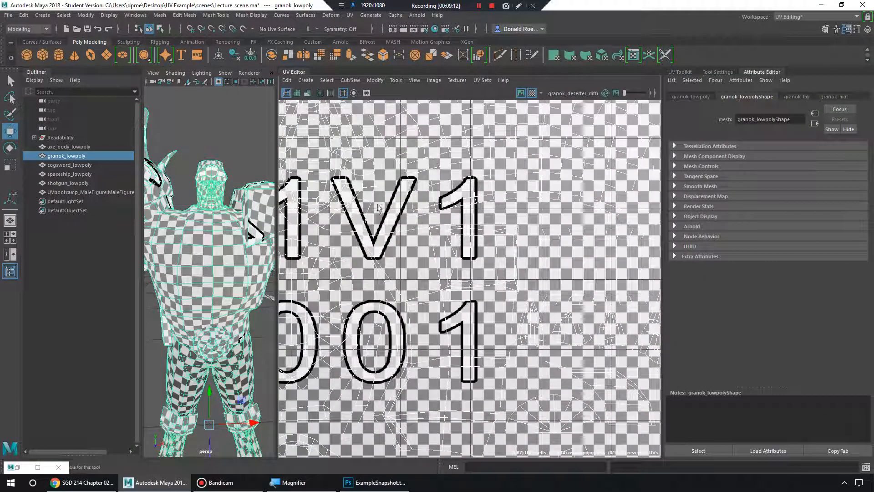
pyautogui.keyDown('alt'); pyautogui.moveTo(269, 257); pyautogui.dragTo(231, 280); pyautogui.keyUp('alt')
pyautogui.scroll(5, 235, 271)
pyautogui.scroll(-5, 230, 279)
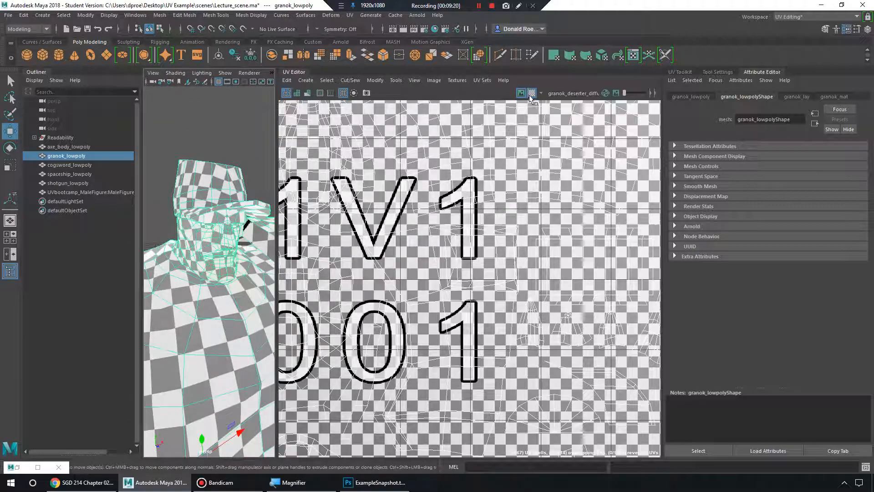
pyautogui.click(530, 95)
pyautogui.click(531, 95)
pyautogui.click(531, 95)
pyautogui.click(531, 95)
pyautogui.click(531, 95)
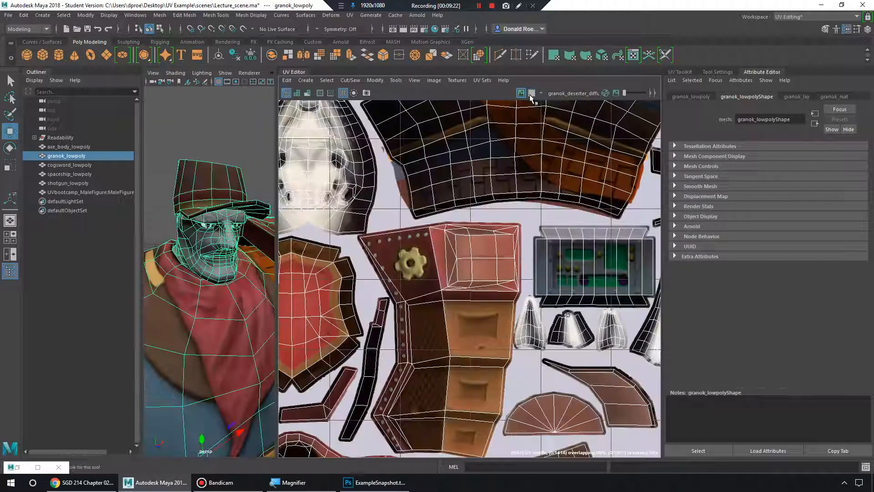
# - With the checker map on, toggle the UV Editor's background image, and restore the diffuse texture display
pyautogui.click(531, 95)
pyautogui.click(521, 94)
pyautogui.click(522, 94)
pyautogui.click(521, 94)
pyautogui.click(521, 94)
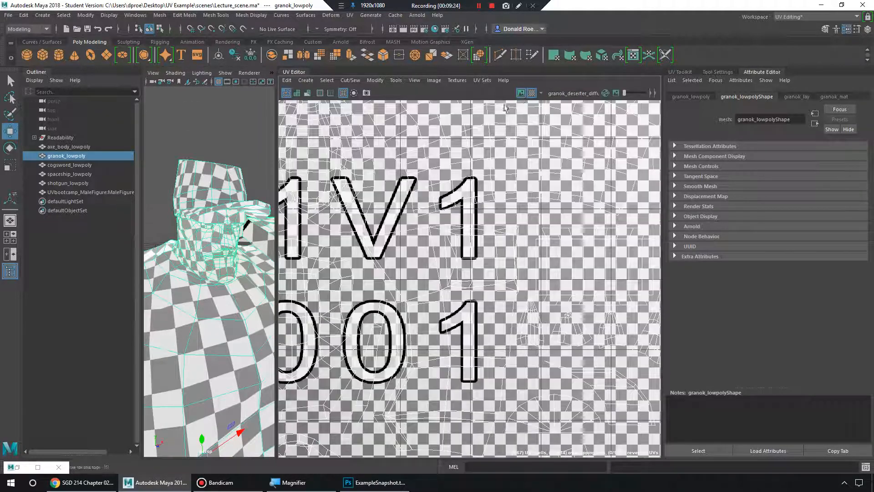
pyautogui.click(522, 94)
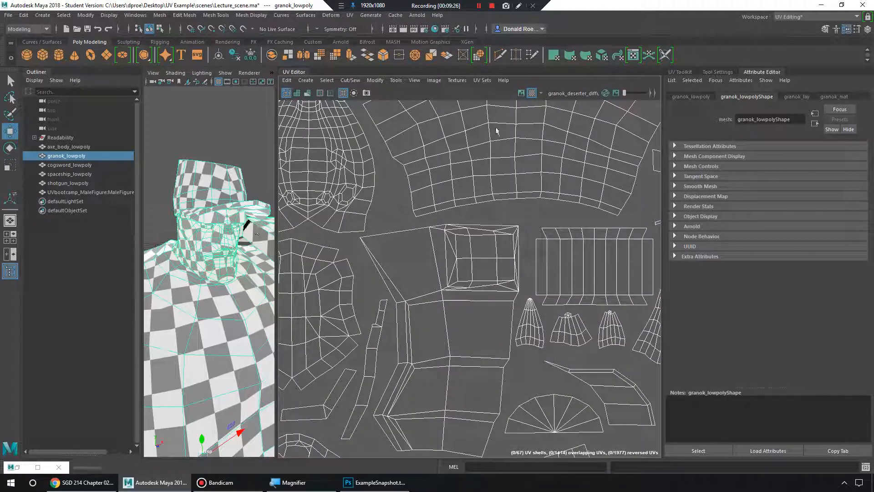
pyautogui.click(522, 93)
pyautogui.click(531, 94)
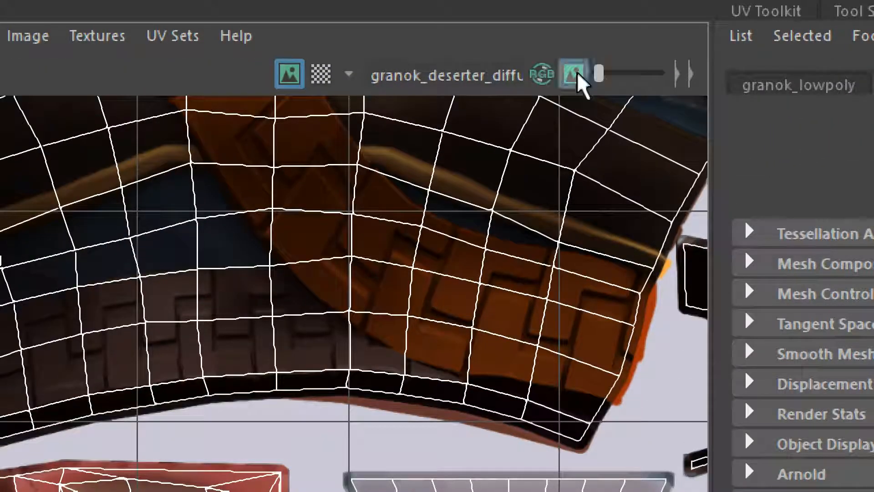
# - Dim the granok's texture image partway so that its UV wireframe stands out in the UV Editor
pyautogui.moveTo(599, 74); pyautogui.dragTo(578, 82)
pyautogui.keyDown('alt'); pyautogui.moveTo(428, 386); pyautogui.dragTo(360, 377, button='right'); pyautogui.keyUp('alt')
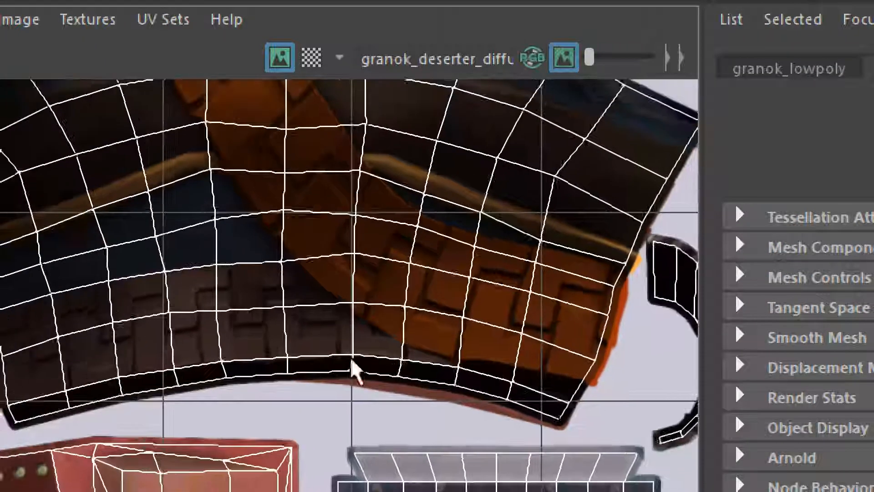
pyautogui.keyDown('alt'); pyautogui.moveTo(528, 198); pyautogui.dragTo(36, 134, button='right'); pyautogui.keyUp('alt')
pyautogui.keyDown('alt'); pyautogui.moveTo(111, 126); pyautogui.dragTo(0, 117, button='right'); pyautogui.keyUp('alt')
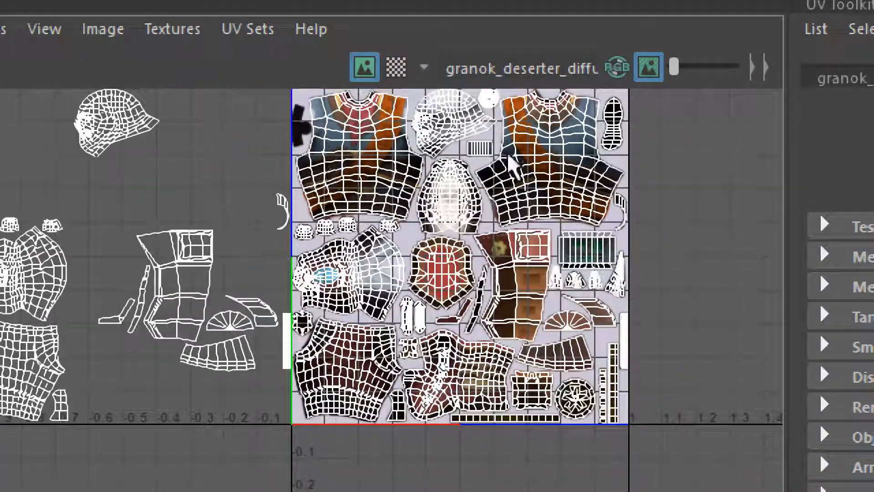
pyautogui.keyDown('alt'); pyautogui.moveTo(511, 166); pyautogui.dragTo(494, 186, button='middle'); pyautogui.keyUp('alt')
pyautogui.keyDown('alt'); pyautogui.moveTo(493, 185); pyautogui.dragTo(506, 194, button='right'); pyautogui.keyUp('alt')
pyautogui.press('super+minus')
pyautogui.press('super+minus')
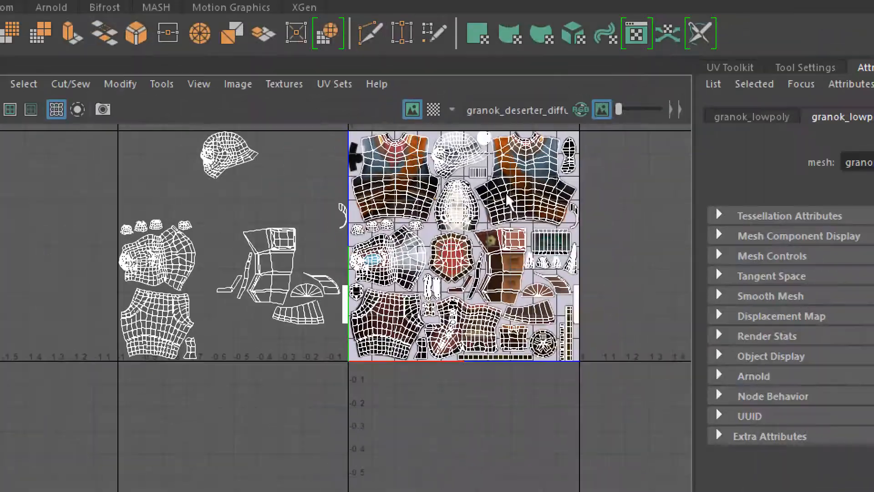
pyautogui.press('super')
pyautogui.moveTo(625, 93); pyautogui.dragTo(635, 93)
# - Show the UV Toolkit and examine the UV projection types in its Create section
pyautogui.click(680, 72)
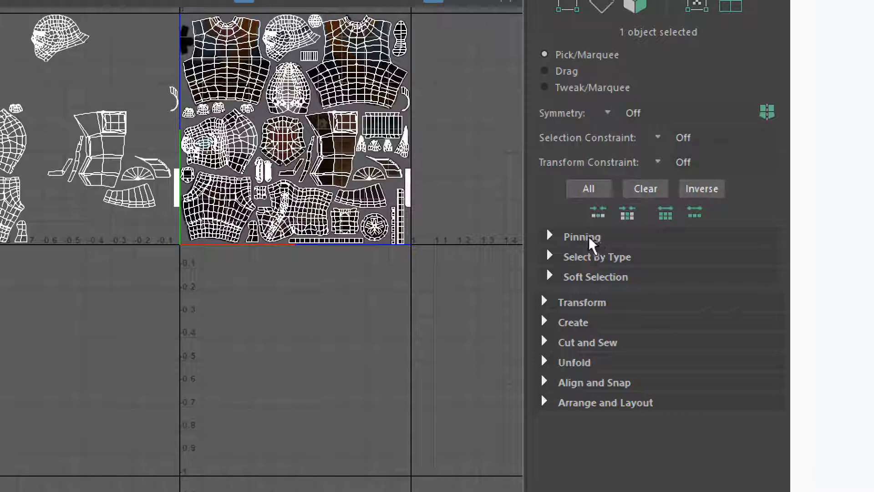
pyautogui.click(572, 324)
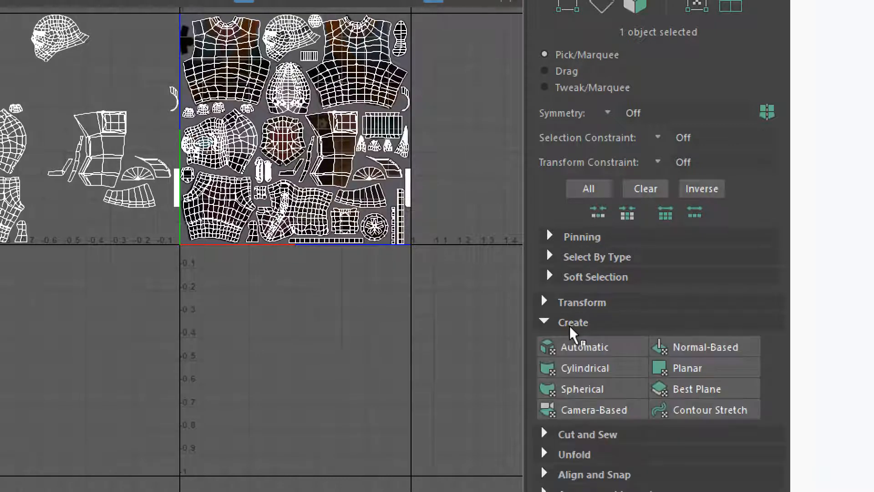
pyautogui.click(570, 324)
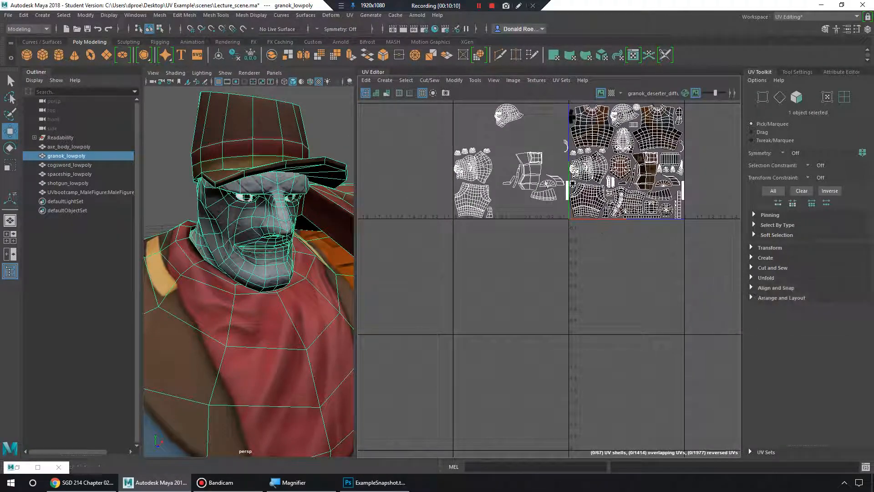
# - Undock and close the Outliner, keeping the whole granok model and its UV layout in view
pyautogui.keyDown('alt'); pyautogui.moveTo(537, 182); pyautogui.dragTo(429, 260, button='middle'); pyautogui.keyUp('alt')
pyautogui.keyDown('alt'); pyautogui.moveTo(429, 260); pyautogui.dragTo(487, 261, button='right'); pyautogui.keyUp('alt')
pyautogui.keyDown('alt'); pyautogui.moveTo(487, 262); pyautogui.dragTo(542, 276, button='middle'); pyautogui.keyUp('alt')
pyautogui.keyDown('alt'); pyautogui.moveTo(532, 209); pyautogui.dragTo(519, 214, button='right'); pyautogui.keyUp('alt')
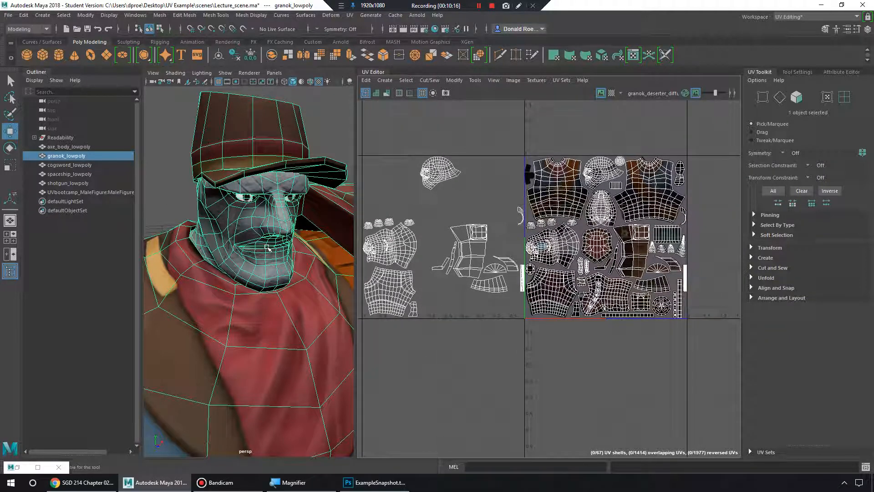
pyautogui.keyDown('alt'); pyautogui.moveTo(277, 238); pyautogui.dragTo(209, 233, button='right'); pyautogui.keyUp('alt')
pyautogui.keyDown('alt'); pyautogui.moveTo(209, 232); pyautogui.dragTo(286, 240); pyautogui.keyUp('alt')
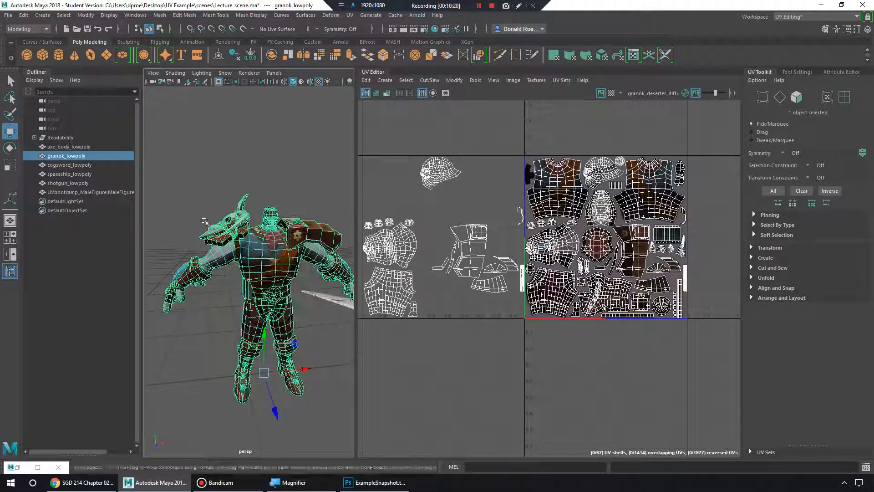
pyautogui.press('super')
pyautogui.keyDown('alt'); pyautogui.moveTo(218, 158); pyautogui.dragTo(227, 149); pyautogui.keyUp('alt')
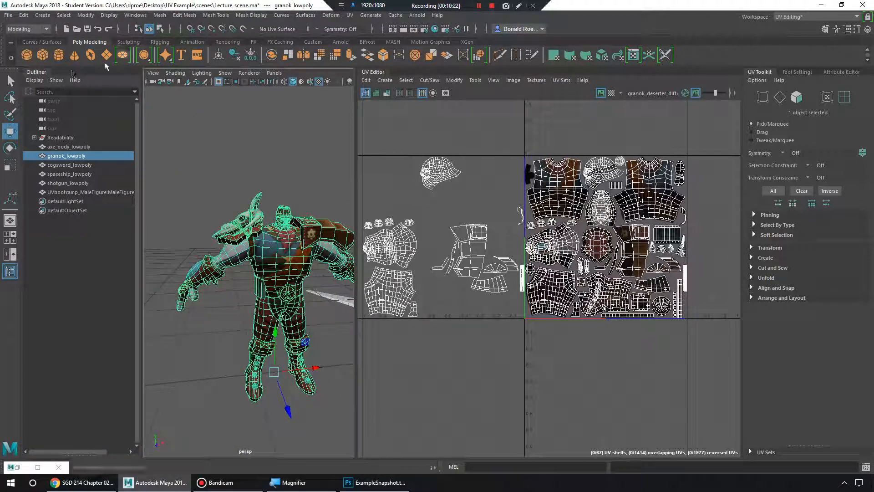
pyautogui.moveTo(45, 73); pyautogui.dragTo(209, 169)
pyautogui.click(301, 171)
pyautogui.keyDown('alt'); pyautogui.moveTo(197, 228); pyautogui.dragTo(185, 218); pyautogui.keyUp('alt')
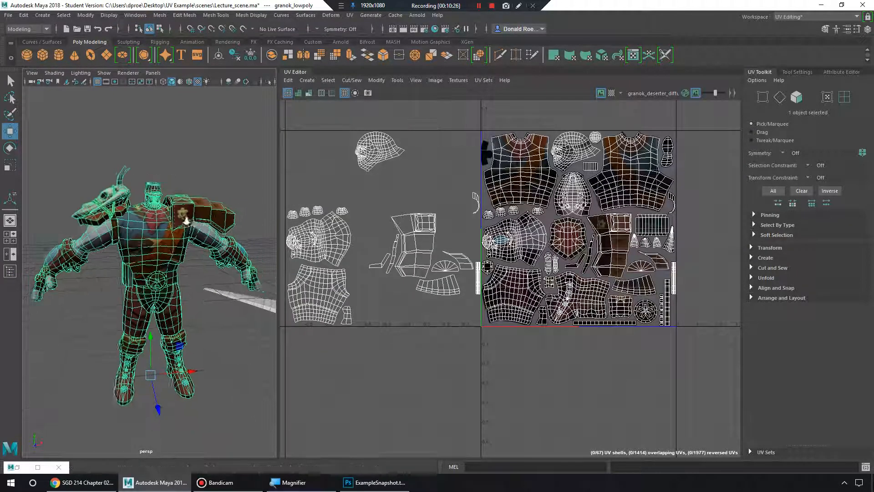
# - Locate the cogsword among the scene's models, select it, and frame it closely in the perspective view
pyautogui.scroll(-4, 186, 219)
pyautogui.keyDown('alt'); pyautogui.moveTo(150, 223); pyautogui.dragTo(220, 228, button='middle'); pyautogui.keyUp('alt')
pyautogui.scroll(5, 218, 239)
pyautogui.keyDown('alt'); pyautogui.moveTo(121, 243); pyautogui.dragTo(218, 238, button='middle'); pyautogui.keyUp('alt')
pyautogui.moveTo(43, 241)
pyautogui.keyDown('alt'); pyautogui.mouseDown(button='middle')
pyautogui.moveTo(216, 225)
pyautogui.moveTo(105, 231)
pyautogui.moveTo(223, 234)
pyautogui.mouseUp(button='middle'); pyautogui.keyUp('alt')
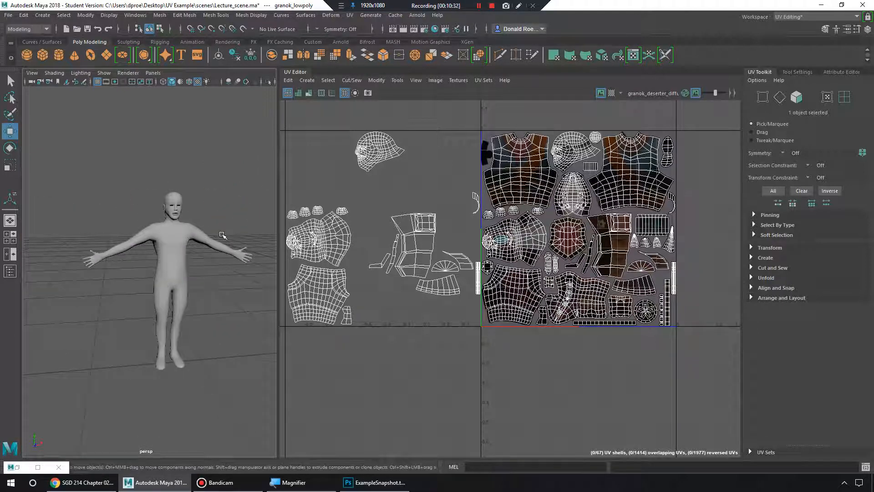
pyautogui.keyDown('alt'); pyautogui.moveTo(219, 228); pyautogui.dragTo(137, 217, button='middle'); pyautogui.keyUp('alt')
pyautogui.keyDown('alt'); pyautogui.moveTo(255, 221); pyautogui.dragTo(78, 223, button='middle'); pyautogui.keyUp('alt')
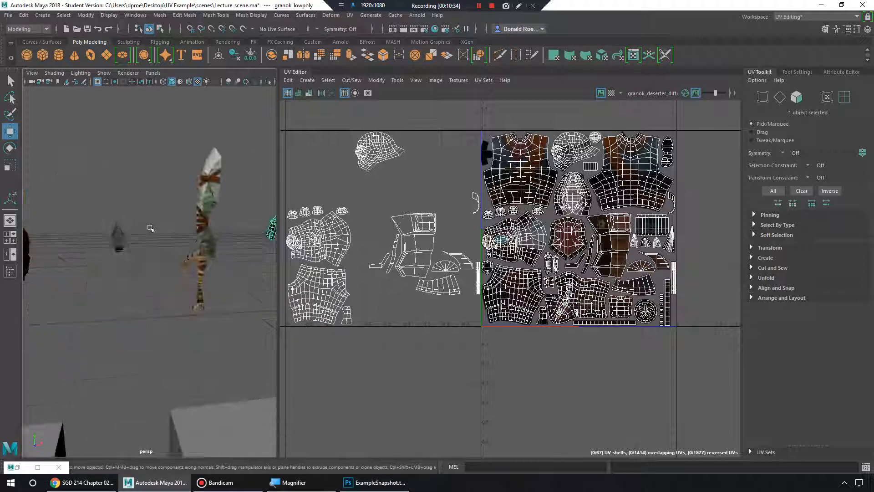
pyautogui.keyDown('alt'); pyautogui.moveTo(151, 228); pyautogui.dragTo(160, 237); pyautogui.keyUp('alt')
pyautogui.click(208, 214)
pyautogui.keyDown('alt'); pyautogui.moveTo(228, 218); pyautogui.dragTo(180, 256, button='middle'); pyautogui.keyUp('alt')
pyautogui.keyDown('alt'); pyautogui.moveTo(180, 256); pyautogui.dragTo(191, 255); pyautogui.keyUp('alt')
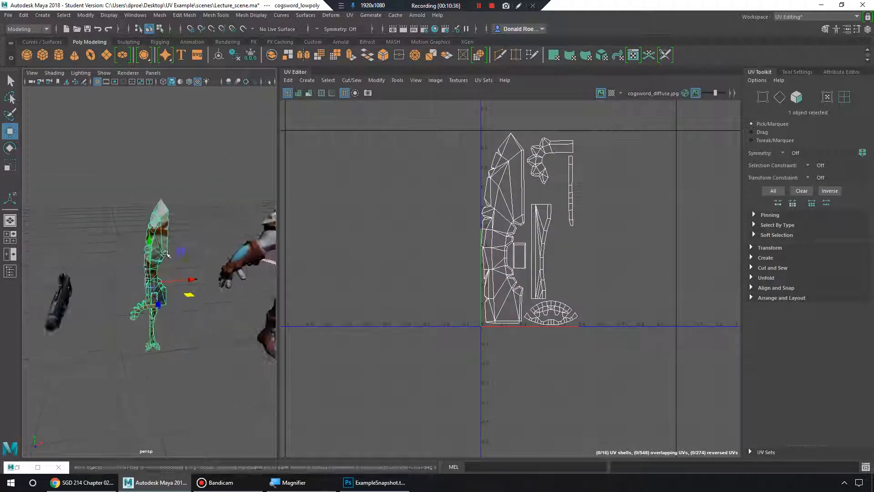
pyautogui.keyDown('alt'); pyautogui.moveTo(191, 254); pyautogui.dragTo(218, 258, button='right'); pyautogui.keyUp('alt')
pyautogui.moveTo(219, 258)
pyautogui.keyDown('alt'); pyautogui.mouseDown()
pyautogui.moveTo(201, 259)
pyautogui.moveTo(226, 253)
pyautogui.moveTo(221, 244)
pyautogui.moveTo(212, 261)
pyautogui.mouseUp(); pyautogui.keyUp('alt')
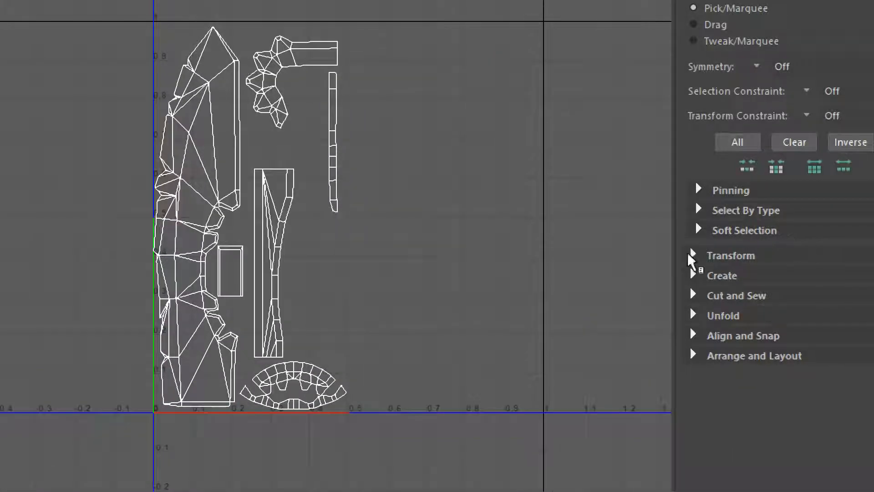
# - Apply an Automatic UV projection to the cogsword and examine the resulting shells
pyautogui.click(695, 278)
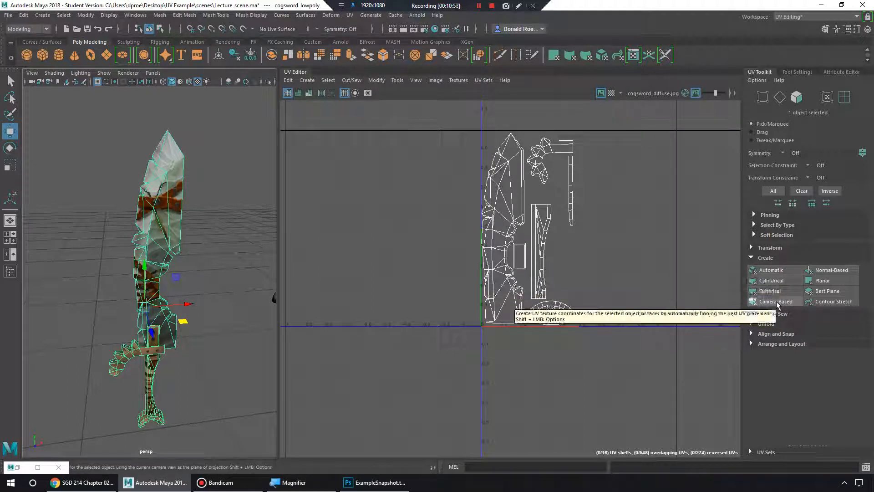
pyautogui.click(771, 271)
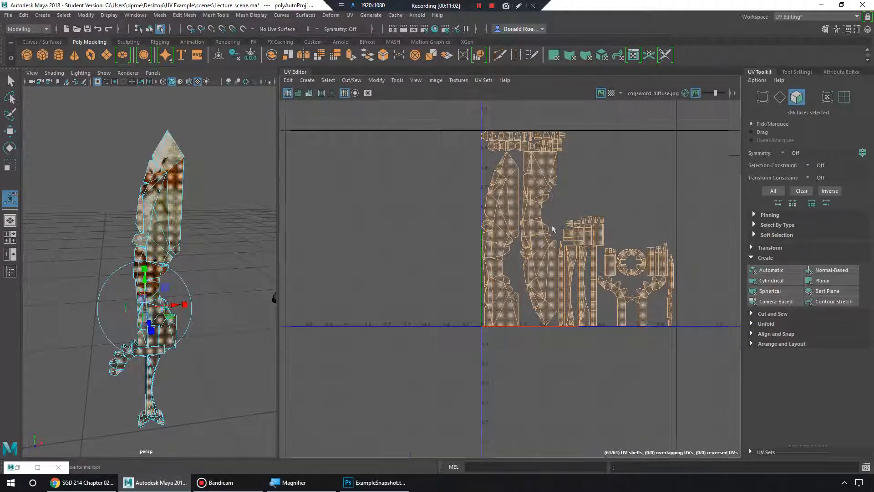
pyautogui.scroll(2, 596, 284)
pyautogui.scroll(5, 597, 284)
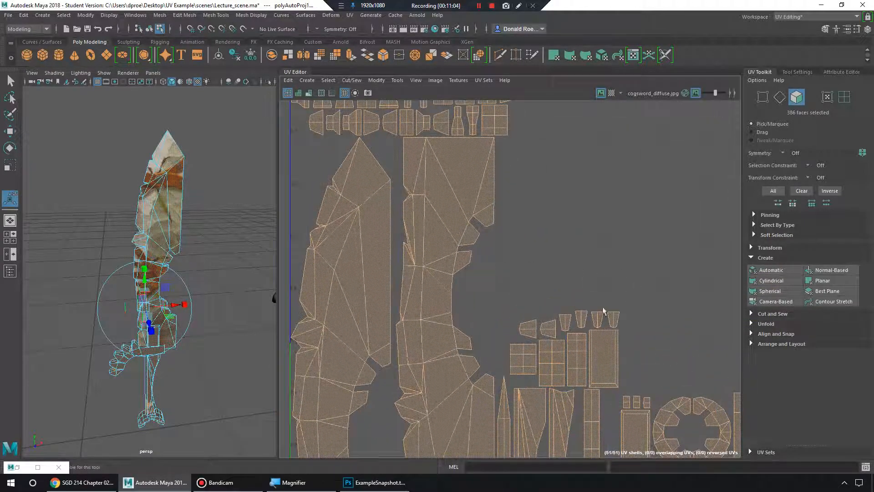
pyautogui.scroll(-5, 563, 256)
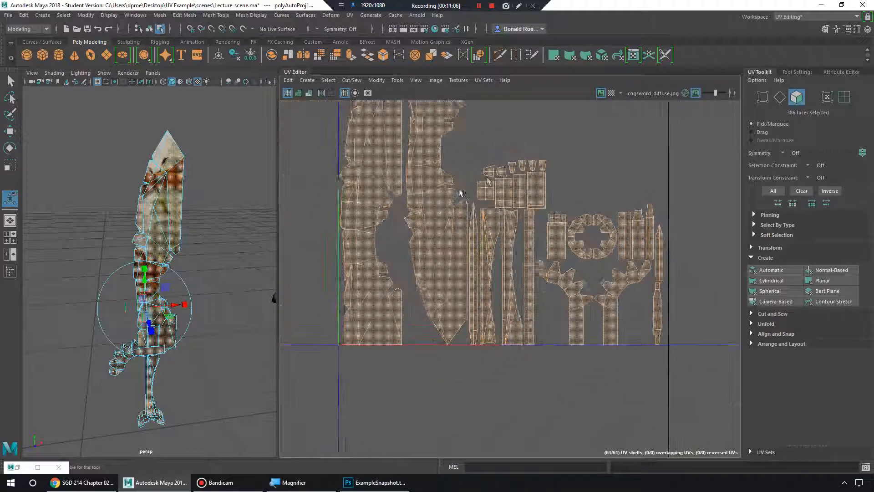
# - Select individual faces on the cogsword's blade and guard to examine where the automatic projection places them in the UV layout
pyautogui.scroll(-2, 548, 267)
pyautogui.scroll(3, 473, 232)
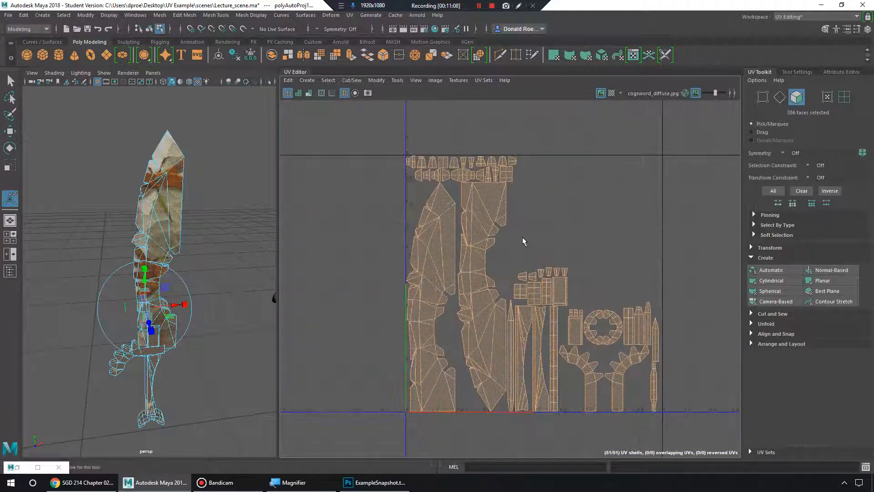
pyautogui.moveTo(559, 237)
pyautogui.keyDown('alt'); pyautogui.mouseDown(button='middle')
pyautogui.moveTo(538, 233)
pyautogui.moveTo(568, 236)
pyautogui.mouseUp(button='middle'); pyautogui.keyUp('alt')
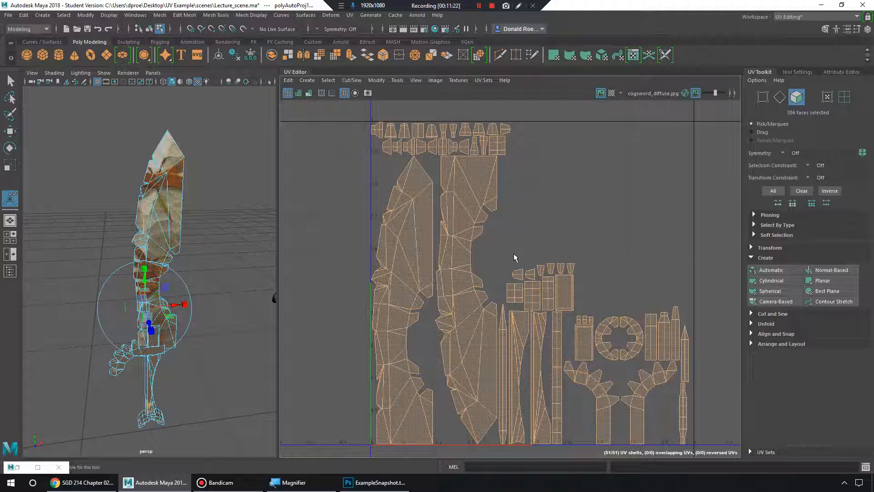
pyautogui.keyDown('alt'); pyautogui.moveTo(207, 238); pyautogui.dragTo(178, 227); pyautogui.keyUp('alt')
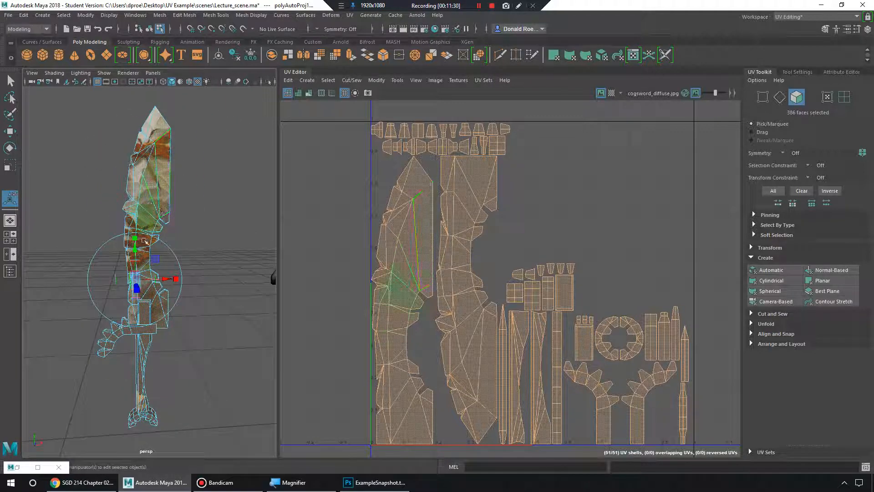
pyautogui.click(163, 146)
pyautogui.click(149, 200)
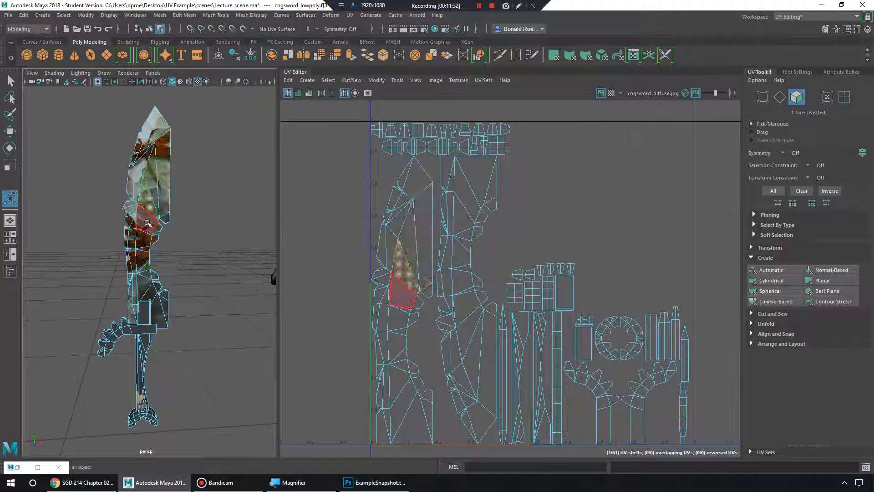
pyautogui.click(146, 222)
pyautogui.click(144, 239)
pyautogui.click(154, 284)
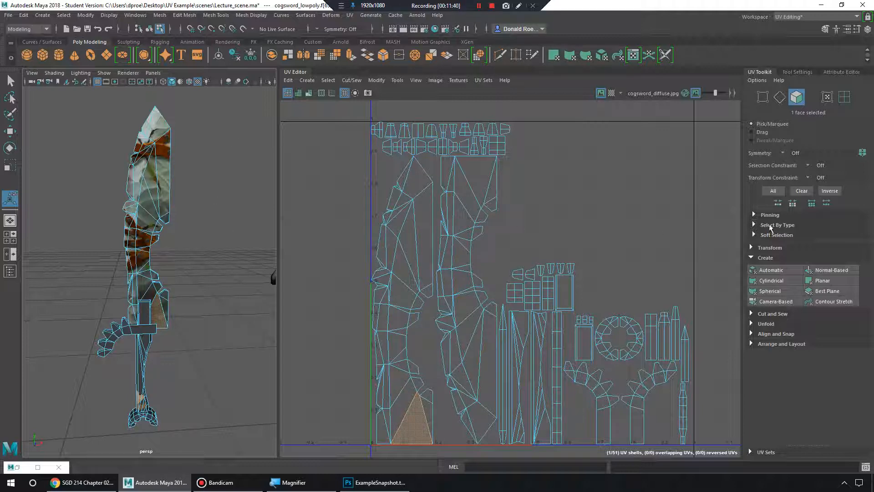
# - Apply a Planar UV projection to the whole cogsword and examine the projection plane around the model, down to the hilt
pyautogui.click(841, 283)
pyautogui.moveTo(138, 230); pyautogui.dragTo(158, 209, button='right')
pyautogui.click(822, 284)
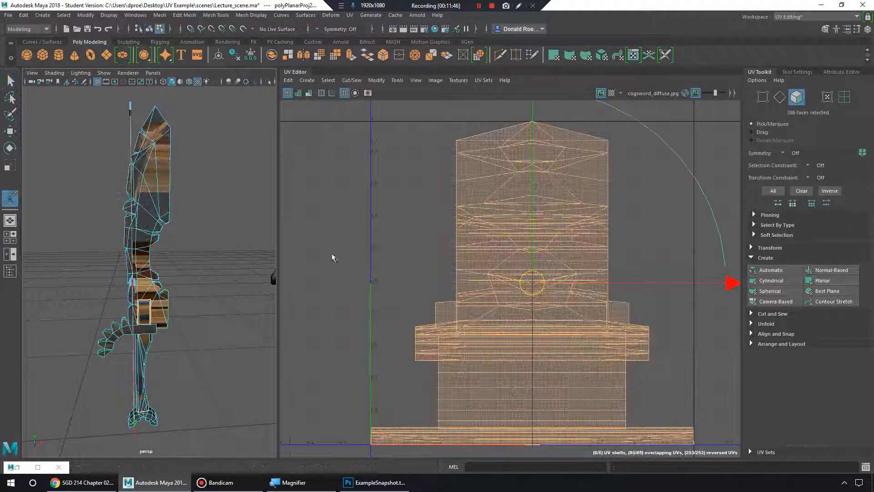
pyautogui.keyDown('alt'); pyautogui.moveTo(132, 248); pyautogui.dragTo(218, 273); pyautogui.keyUp('alt')
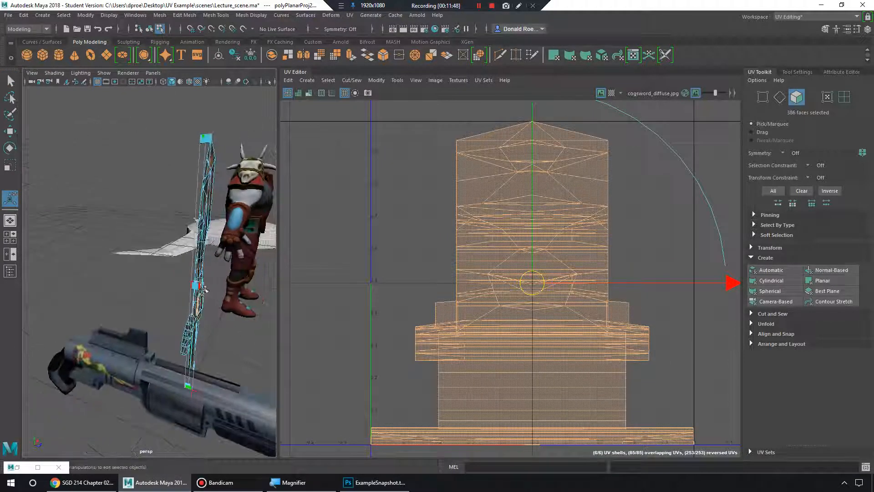
pyautogui.keyDown('alt'); pyautogui.moveTo(217, 273); pyautogui.dragTo(246, 301, button='right'); pyautogui.keyUp('alt')
pyautogui.keyDown('alt'); pyautogui.moveTo(246, 300); pyautogui.dragTo(223, 315); pyautogui.keyUp('alt')
pyautogui.keyDown('alt'); pyautogui.moveTo(223, 315); pyautogui.dragTo(182, 364, button='right'); pyautogui.keyUp('alt')
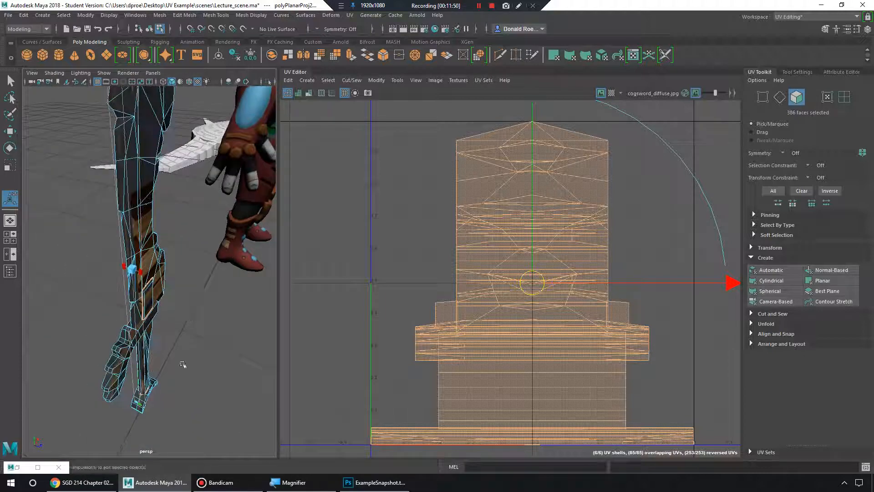
pyautogui.keyDown('alt'); pyautogui.moveTo(178, 410); pyautogui.dragTo(179, 373); pyautogui.keyUp('alt')
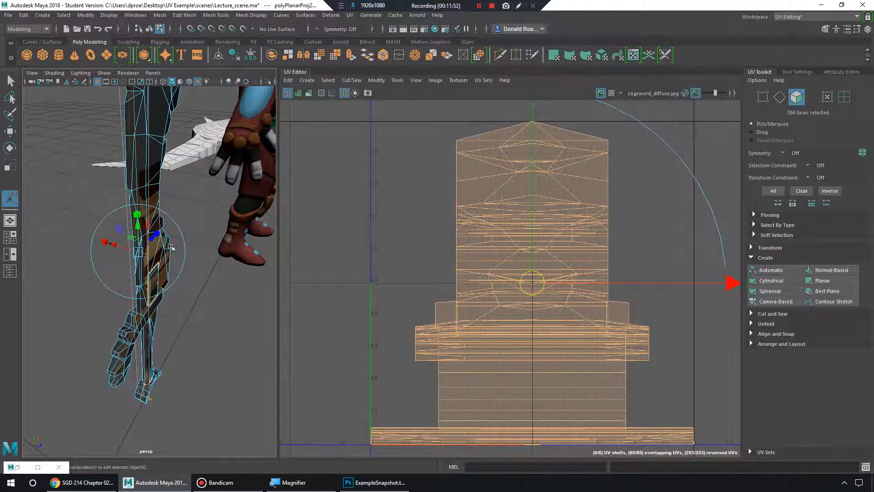
pyautogui.keyDown('alt'); pyautogui.moveTo(168, 248); pyautogui.dragTo(222, 322, button='right'); pyautogui.keyUp('alt')
pyautogui.keyDown('alt'); pyautogui.moveTo(223, 322); pyautogui.dragTo(192, 275, button='middle'); pyautogui.keyUp('alt')
pyautogui.keyDown('alt'); pyautogui.moveTo(192, 275); pyautogui.dragTo(188, 277); pyautogui.keyUp('alt')
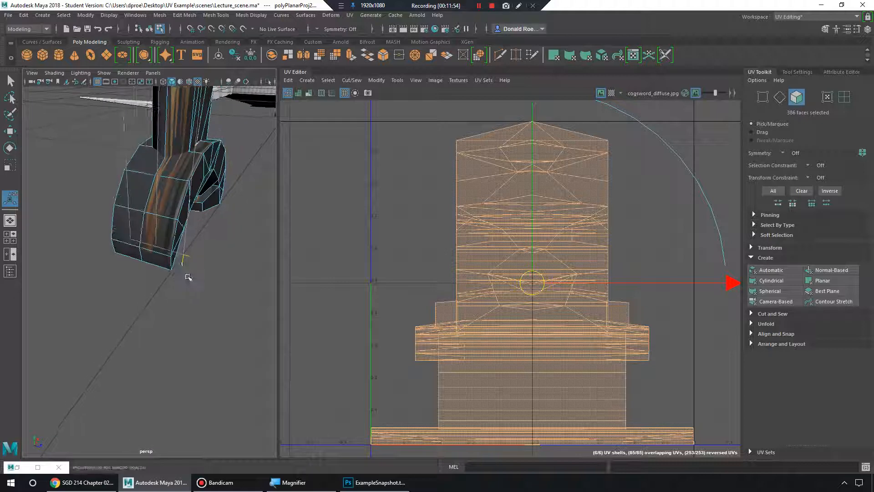
# - Reapply the Planar projection to the whole cogsword and try rotating and rescaling its projection plane in the perspective view
pyautogui.click(216, 289)
pyautogui.moveTo(181, 200); pyautogui.dragTo(211, 180, button='right')
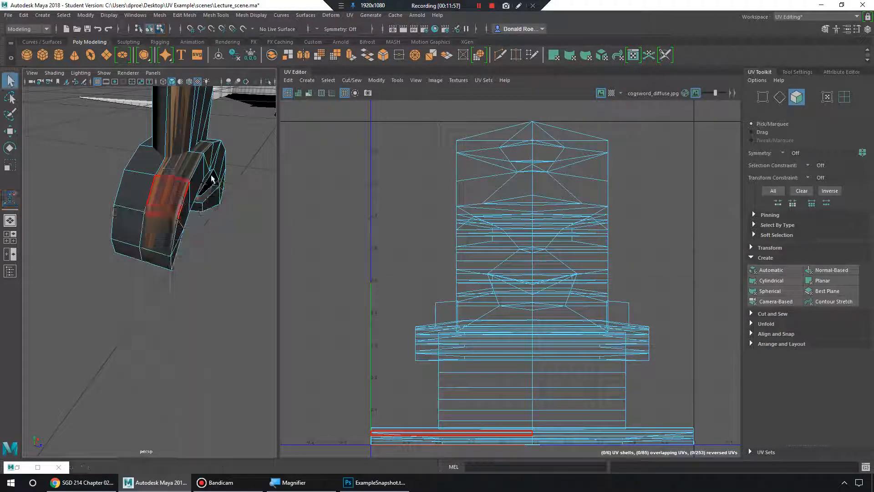
pyautogui.click(840, 280)
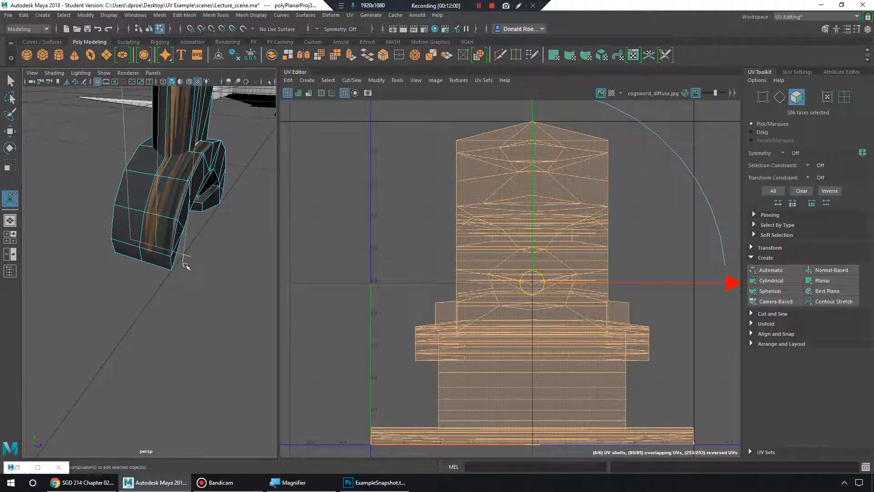
pyautogui.keyDown('alt'); pyautogui.moveTo(222, 273); pyautogui.dragTo(143, 242, button='right'); pyautogui.keyUp('alt')
pyautogui.keyDown('alt'); pyautogui.moveTo(143, 242); pyautogui.dragTo(160, 274, button='middle'); pyautogui.keyUp('alt')
pyautogui.keyDown('alt'); pyautogui.moveTo(160, 274); pyautogui.dragTo(177, 288, button='right'); pyautogui.keyUp('alt')
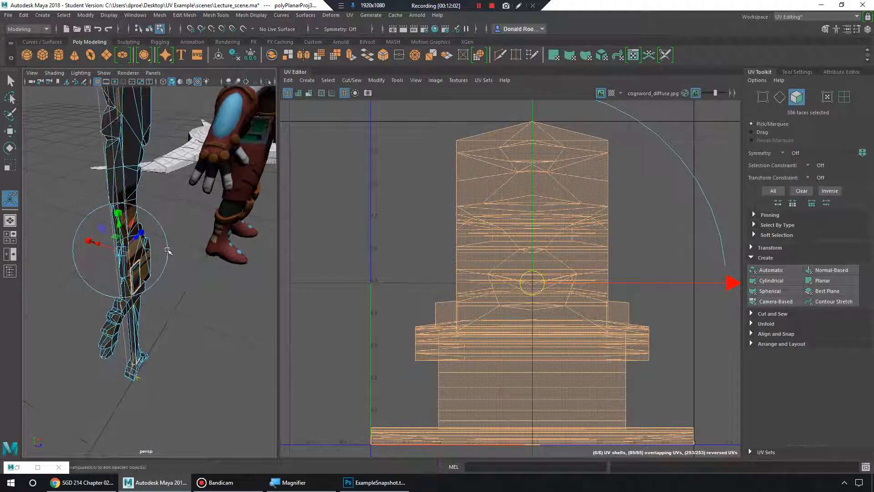
pyautogui.moveTo(141, 275); pyautogui.dragTo(179, 220)
pyautogui.moveTo(129, 276); pyautogui.dragTo(2, 265)
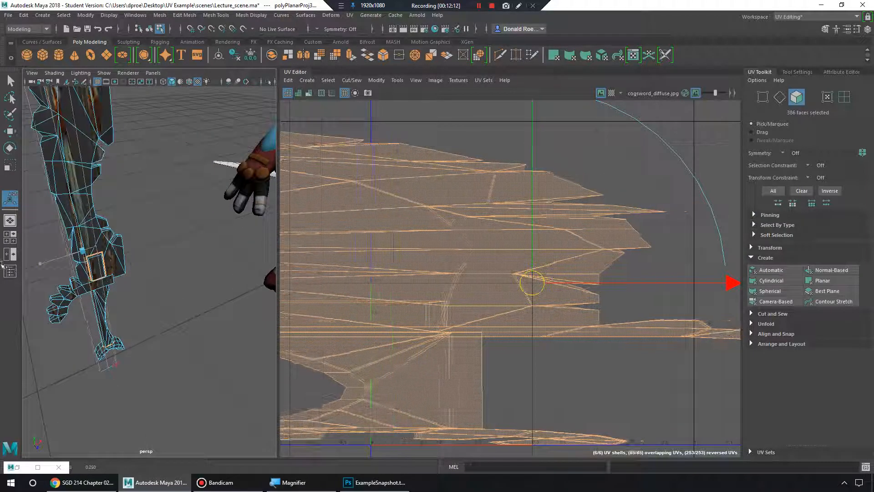
pyautogui.keyDown('alt'); pyautogui.moveTo(153, 261); pyautogui.dragTo(141, 196); pyautogui.keyUp('alt')
pyautogui.press('super')
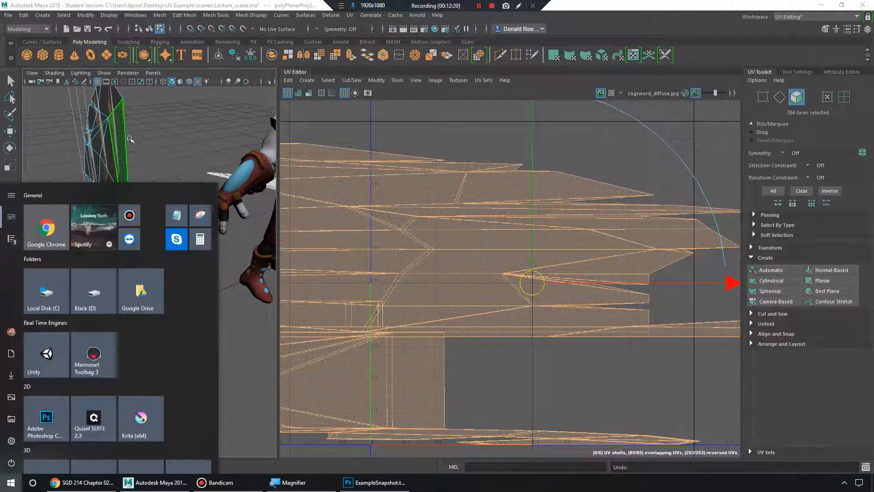
pyautogui.keyDown('alt'); pyautogui.moveTo(130, 137); pyautogui.dragTo(181, 240); pyautogui.keyUp('alt')
pyautogui.scroll(4, 139, 202)
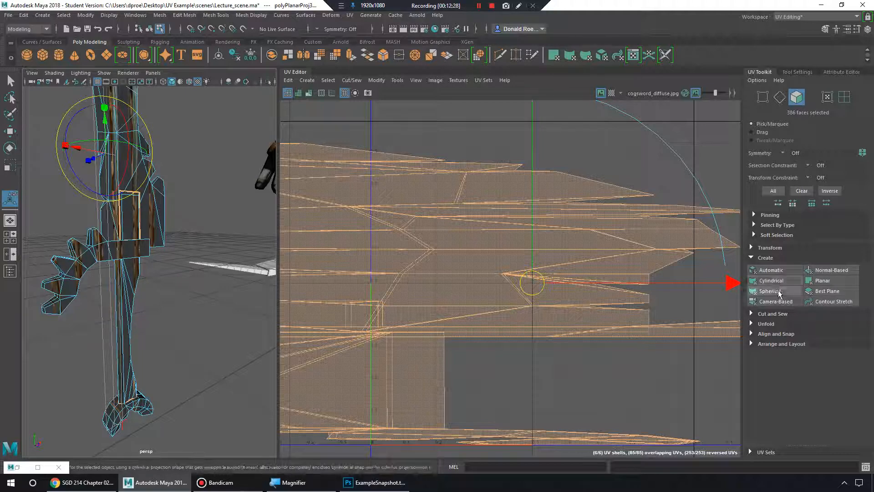
# - Select the cogsword as an object, view its broad side in perspective, and apply a Camera-Based UV projection
pyautogui.keyDown('alt'); pyautogui.moveTo(105, 221); pyautogui.dragTo(173, 230); pyautogui.keyUp('alt')
pyautogui.moveTo(146, 204); pyautogui.dragTo(164, 196, button='right')
pyautogui.keyDown('alt'); pyautogui.moveTo(181, 246); pyautogui.dragTo(161, 253); pyautogui.keyUp('alt')
pyautogui.scroll(-5, 162, 252)
pyautogui.keyDown('alt'); pyautogui.moveTo(180, 212); pyautogui.dragTo(200, 248); pyautogui.keyUp('alt')
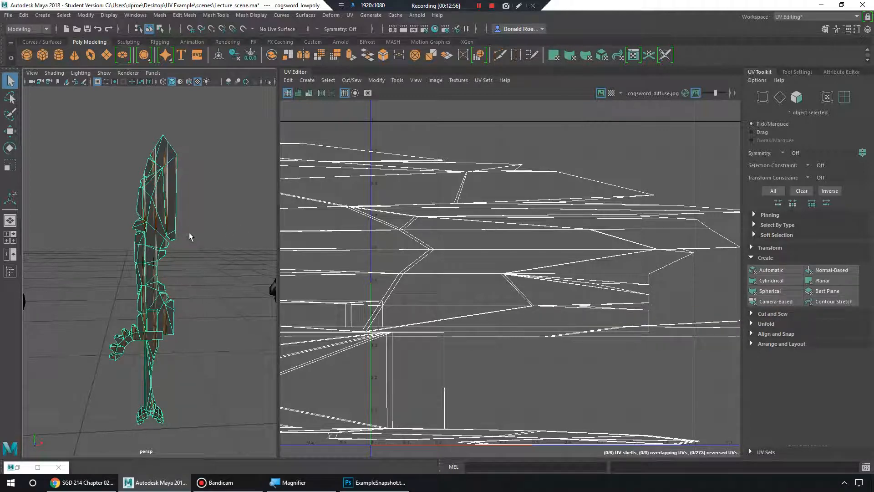
pyautogui.keyDown('alt'); pyautogui.moveTo(189, 233); pyautogui.dragTo(162, 222); pyautogui.keyUp('alt')
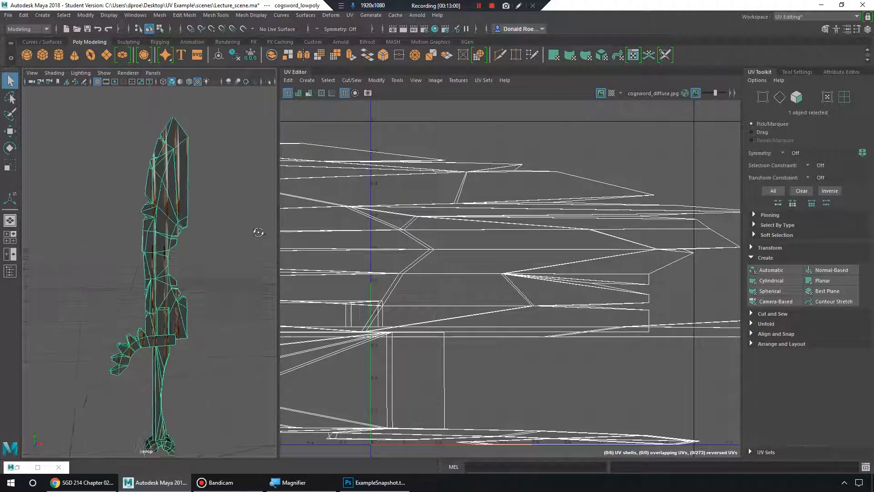
pyautogui.keyDown('alt'); pyautogui.moveTo(255, 230); pyautogui.dragTo(216, 215); pyautogui.keyUp('alt')
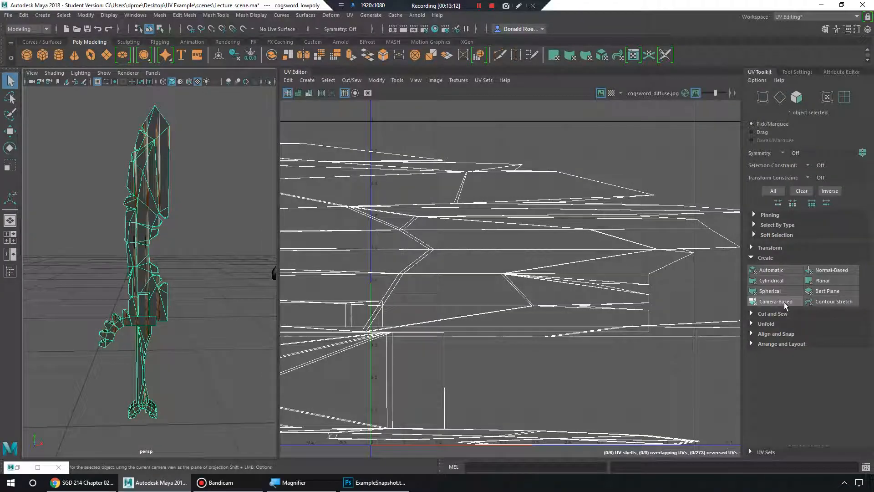
pyautogui.click(785, 303)
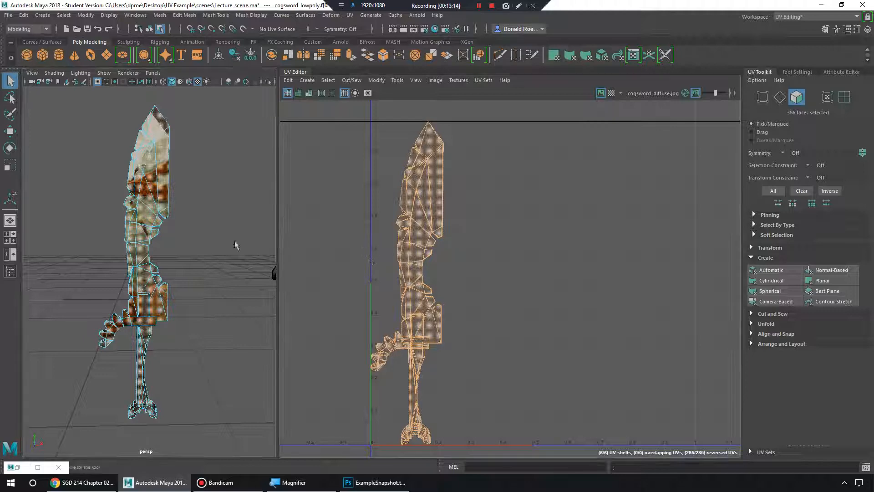
# - Select faces on the blade to examine how the Camera-Based projection maps them to the UV layout
pyautogui.keyDown('alt'); pyautogui.moveTo(150, 241); pyautogui.dragTo(204, 240); pyautogui.keyUp('alt')
pyautogui.rightClick(191, 205)
pyautogui.moveTo(191, 205); pyautogui.dragTo(191, 229, button='right')
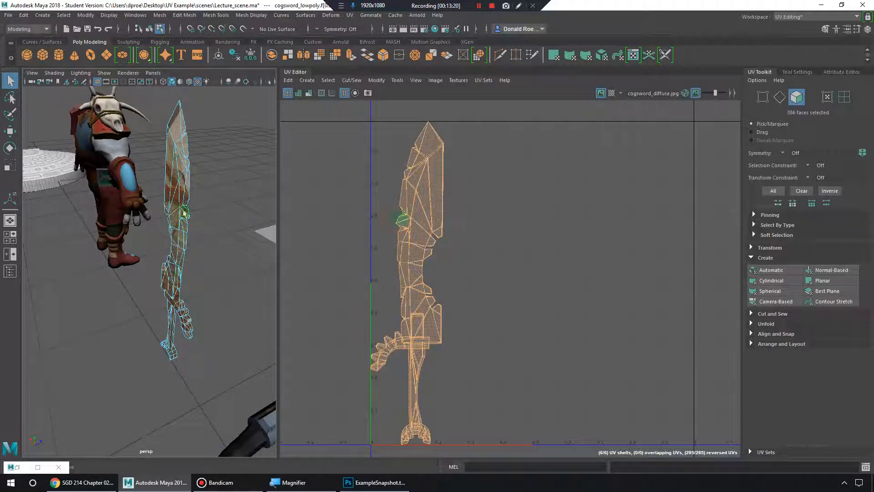
pyautogui.click(175, 204)
pyautogui.keyDown('alt'); pyautogui.moveTo(191, 207); pyautogui.dragTo(158, 217); pyautogui.keyUp('alt')
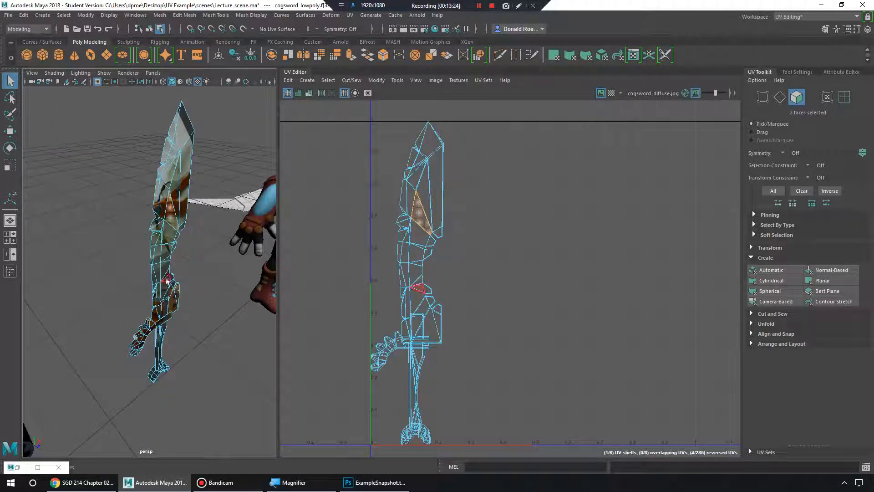
pyautogui.keyDown('alt'); pyautogui.moveTo(176, 275); pyautogui.dragTo(166, 247); pyautogui.keyUp('alt')
pyautogui.scroll(-1, 506, 250)
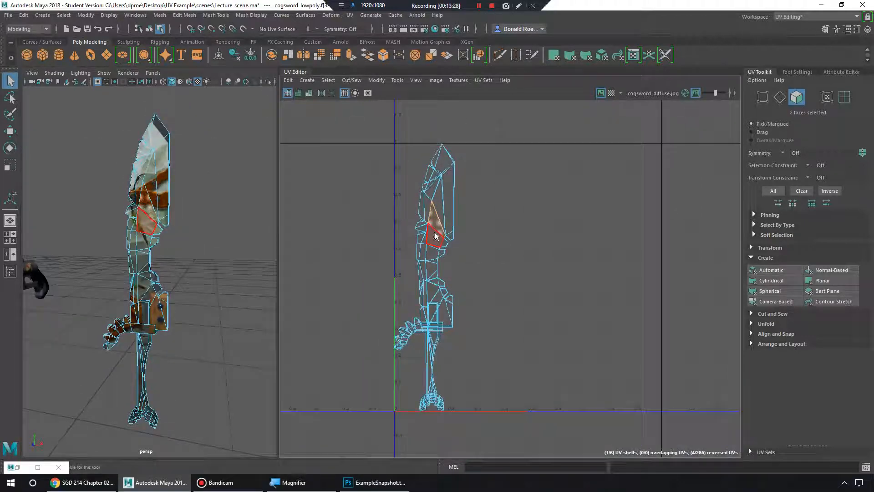
# - Select all the cogsword's UV shells and try moving them along U, out of the 0–1 space and back into it
pyautogui.moveTo(421, 221); pyautogui.dragTo(413, 225, button='right')
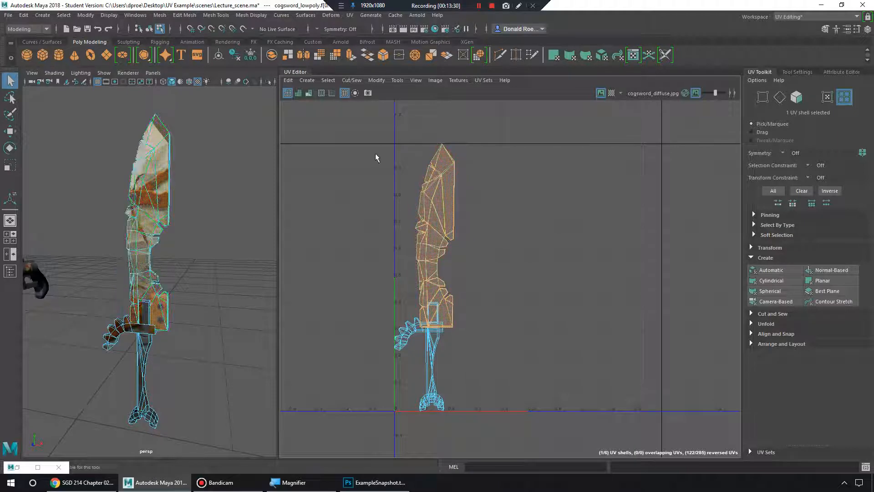
pyautogui.moveTo(375, 153); pyautogui.dragTo(509, 341)
pyautogui.press('w')
pyautogui.moveTo(495, 278); pyautogui.dragTo(369, 277)
pyautogui.scroll(-3, 382, 278)
pyautogui.keyDown('alt'); pyautogui.moveTo(401, 278); pyautogui.dragTo(436, 289, button='middle'); pyautogui.keyUp('alt')
pyautogui.moveTo(453, 290); pyautogui.dragTo(385, 289)
pyautogui.scroll(-1, 487, 283)
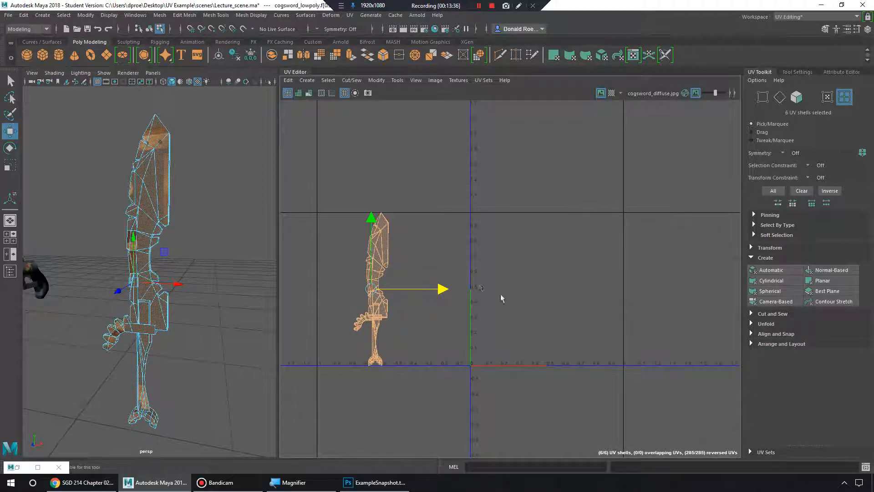
pyautogui.moveTo(441, 294); pyautogui.dragTo(602, 302)
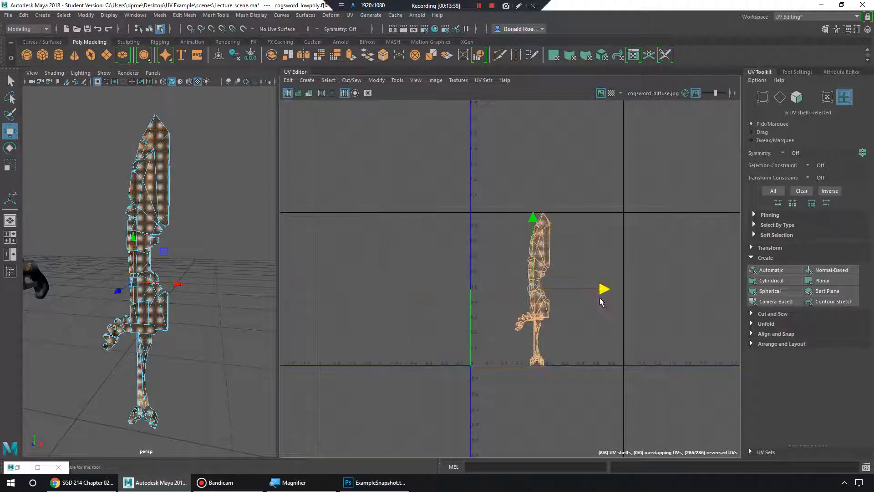
# - Reproject the cogsword's UVs with Automatic, Planar and finally Camera-Based to compare the layouts
pyautogui.click(760, 271)
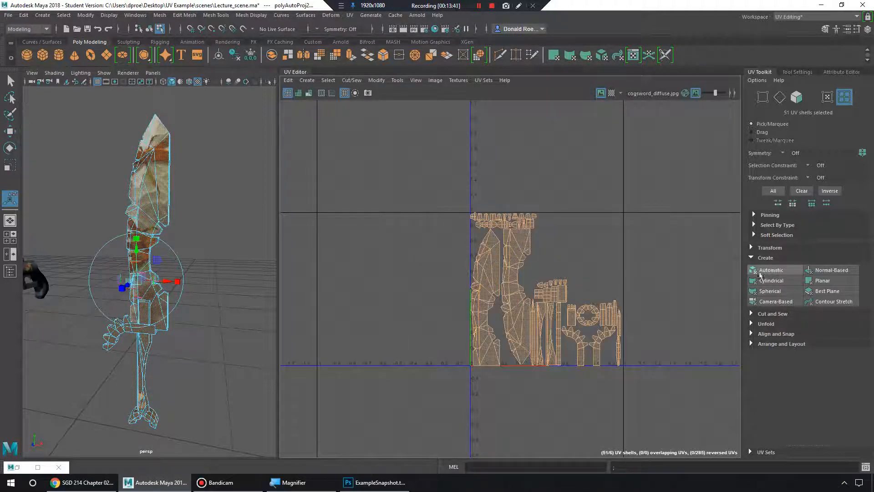
pyautogui.click(829, 280)
pyautogui.click(828, 277)
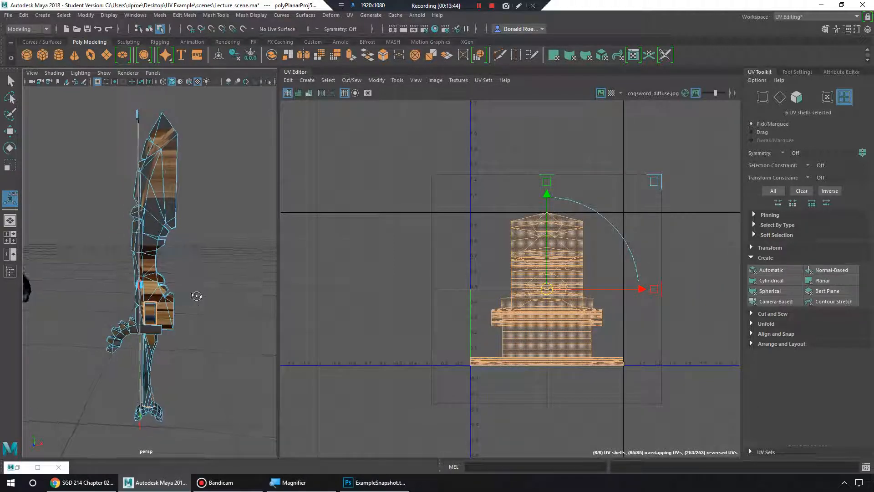
pyautogui.click(777, 301)
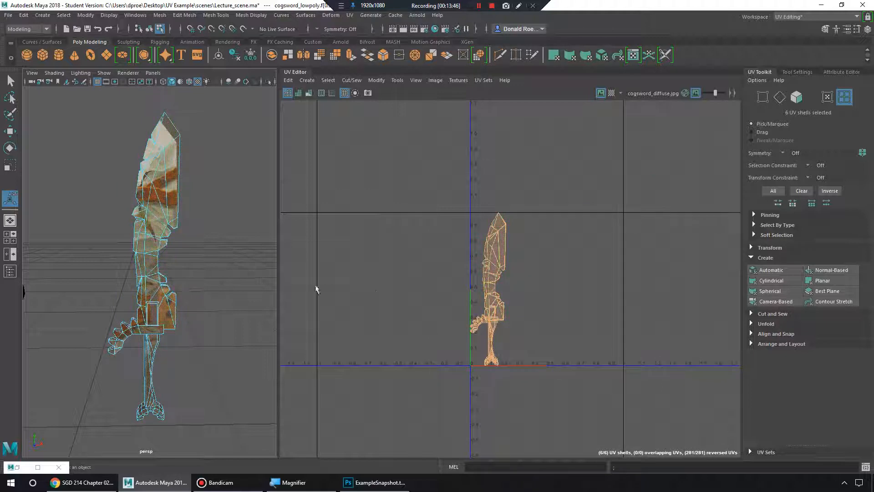
# - Select all the camera-projected UV shells and move them outside the 0–1 space into the negative U and V area
pyautogui.moveTo(491, 271); pyautogui.dragTo(458, 252, button='right')
pyautogui.moveTo(416, 183); pyautogui.dragTo(590, 405)
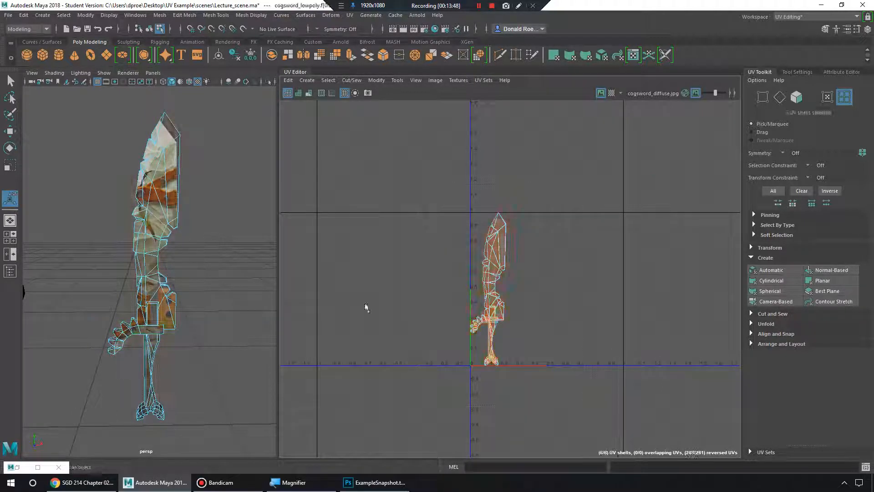
pyautogui.press('w')
pyautogui.moveTo(557, 289); pyautogui.dragTo(436, 289)
pyautogui.moveTo(369, 224); pyautogui.dragTo(381, 380)
pyautogui.keyDown('alt'); pyautogui.moveTo(504, 366); pyautogui.dragTo(530, 268, button='middle'); pyautogui.keyUp('alt')
pyautogui.keyDown('alt'); pyautogui.moveTo(530, 268); pyautogui.dragTo(512, 312, button='right'); pyautogui.keyUp('alt')
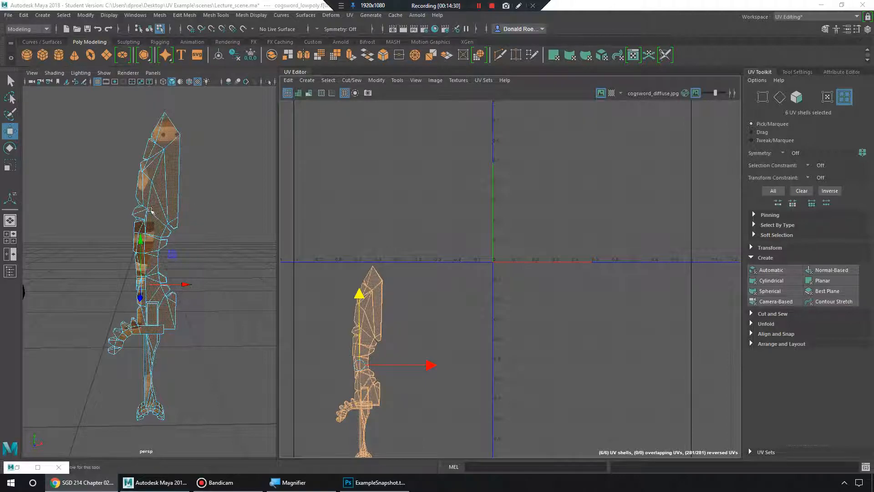
# - Inspect the cogsword's blade from several angles, switch to the four-view layout, and frame the cogsword in the top view
pyautogui.moveTo(151, 210)
pyautogui.keyDown('alt'); pyautogui.mouseDown()
pyautogui.moveTo(234, 209)
pyautogui.moveTo(183, 236)
pyautogui.moveTo(226, 245)
pyautogui.moveTo(210, 238)
pyautogui.moveTo(272, 231)
pyautogui.moveTo(178, 204)
pyautogui.moveTo(130, 212)
pyautogui.moveTo(157, 217)
pyautogui.mouseUp(); pyautogui.keyUp('alt')
pyautogui.keyDown('alt'); pyautogui.moveTo(157, 217); pyautogui.dragTo(218, 248, button='right'); pyautogui.keyUp('alt')
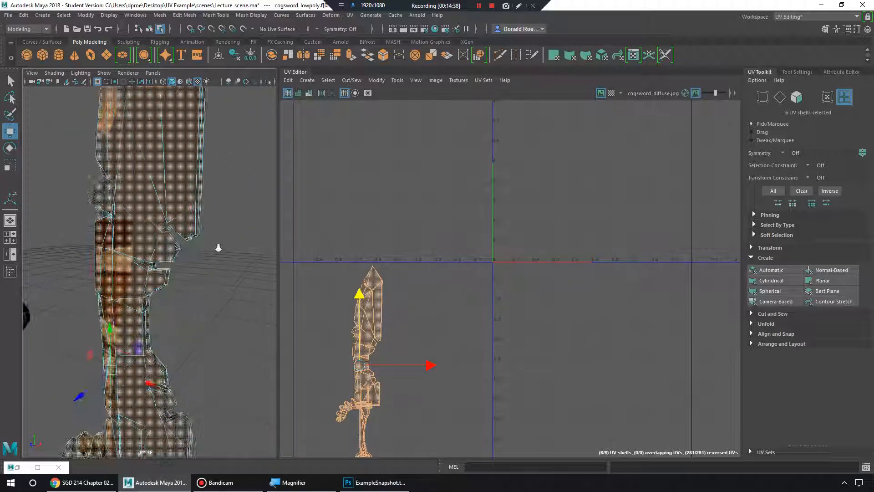
pyautogui.keyDown('alt'); pyautogui.moveTo(220, 246); pyautogui.dragTo(183, 259); pyautogui.keyUp('alt')
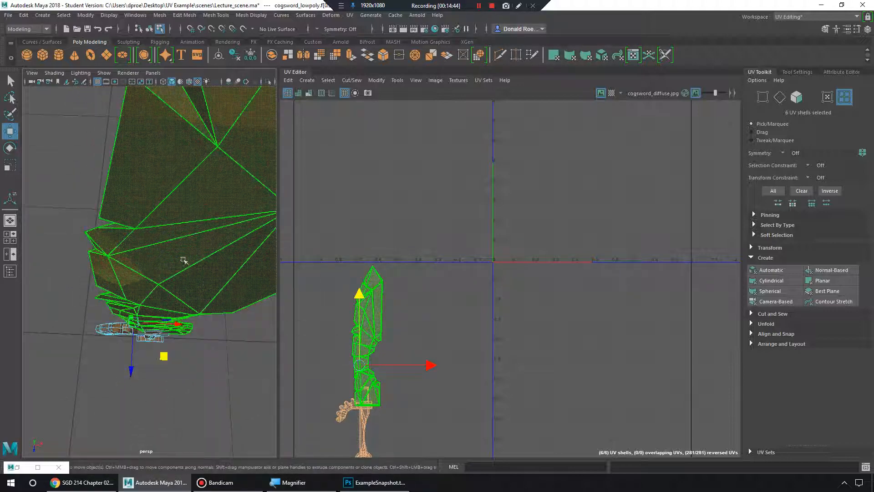
pyautogui.press('space')
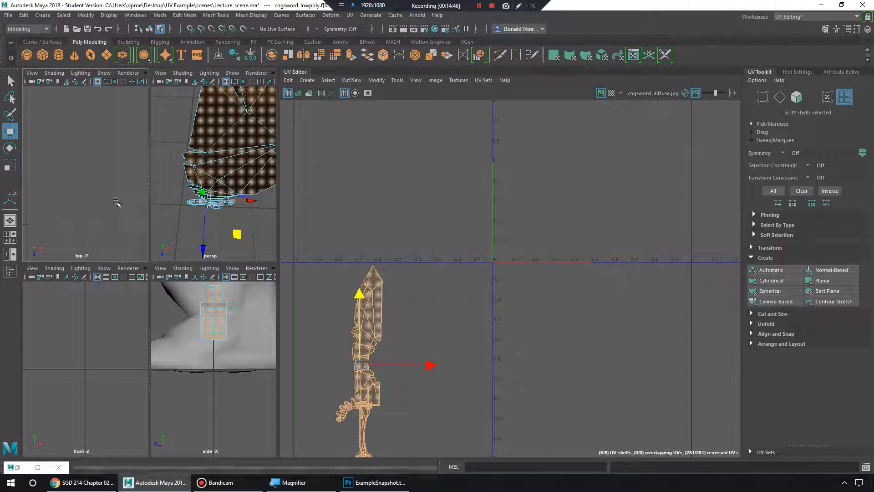
pyautogui.scroll(-4, 109, 201)
pyautogui.keyDown('alt'); pyautogui.moveTo(55, 184); pyautogui.dragTo(74, 163, button='middle'); pyautogui.keyUp('alt')
pyautogui.scroll(-5, 107, 177)
pyautogui.press('f')
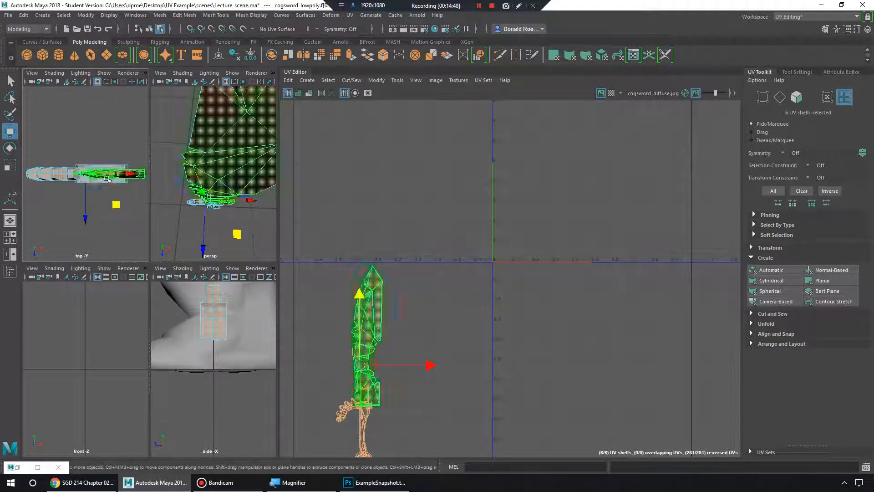
# - In the maximized top view, delete the cogsword's faces on the front side of its centre line, then return to the perspective view
pyautogui.press('space')
pyautogui.keyDown('alt'); pyautogui.moveTo(103, 197); pyautogui.dragTo(116, 174, button='middle'); pyautogui.keyUp('alt')
pyautogui.moveTo(202, 220); pyautogui.dragTo(202, 244, button='right')
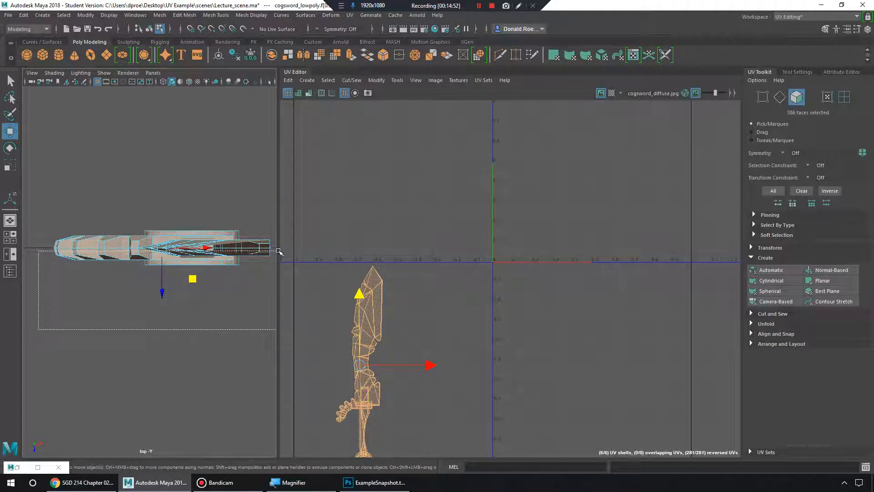
pyautogui.keyDown('ctrl'); pyautogui.moveTo(279, 251); pyautogui.dragTo(278, 252); pyautogui.keyUp('ctrl')
pyautogui.click(191, 335)
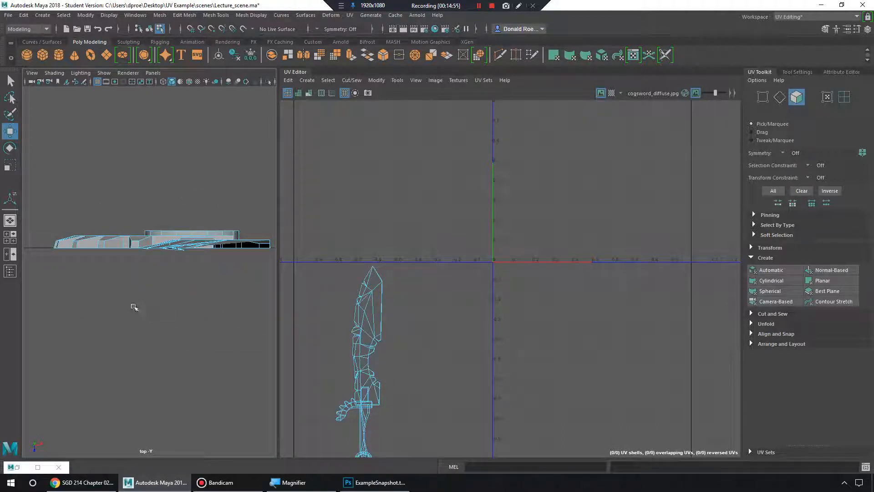
pyautogui.moveTo(209, 248); pyautogui.dragTo(210, 249)
pyautogui.click(223, 312)
pyautogui.press('space')
pyautogui.press('space')
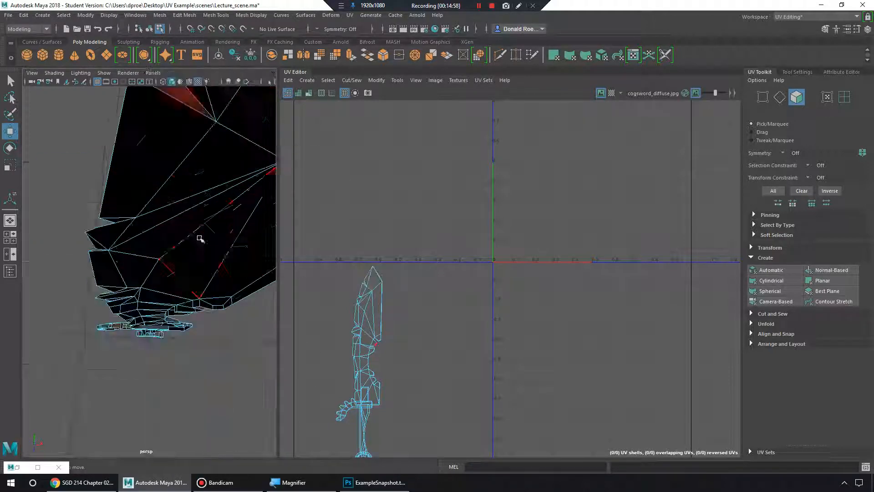
# - Return to object mode and hide every other model in the scene, leaving only the cogsword
pyautogui.keyDown('alt'); pyautogui.moveTo(199, 239); pyautogui.dragTo(200, 274); pyautogui.keyUp('alt')
pyautogui.keyDown('alt'); pyautogui.moveTo(201, 274); pyautogui.dragTo(217, 292, button='right'); pyautogui.keyUp('alt')
pyautogui.keyDown('alt'); pyautogui.moveTo(138, 279); pyautogui.dragTo(110, 256, button='right'); pyautogui.keyUp('alt')
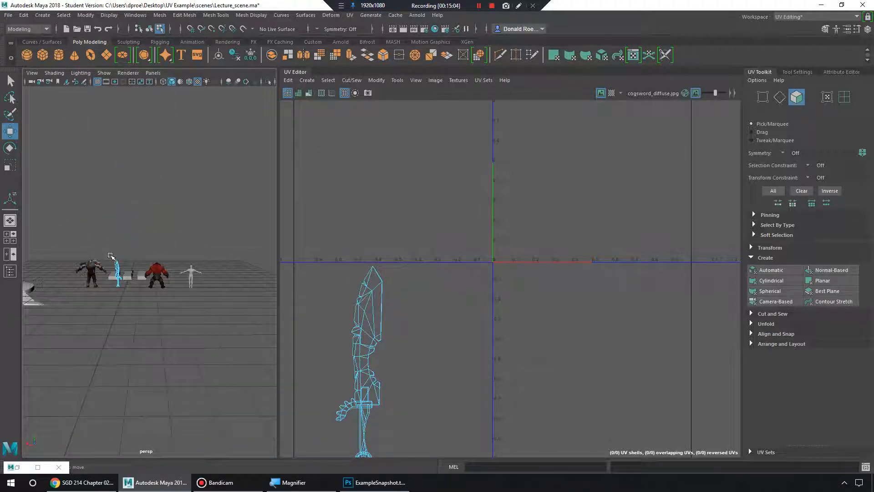
pyautogui.keyDown('alt'); pyautogui.moveTo(57, 234); pyautogui.dragTo(44, 238, button='right'); pyautogui.keyUp('alt')
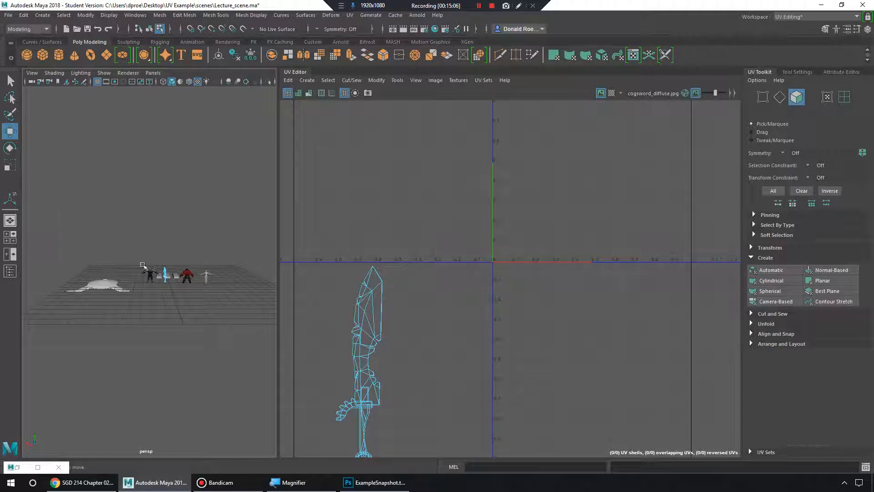
pyautogui.moveTo(167, 274); pyautogui.dragTo(209, 213, button='right')
pyautogui.keyDown('alt'); pyautogui.moveTo(147, 257); pyautogui.dragTo(232, 344, button='right'); pyautogui.keyUp('alt')
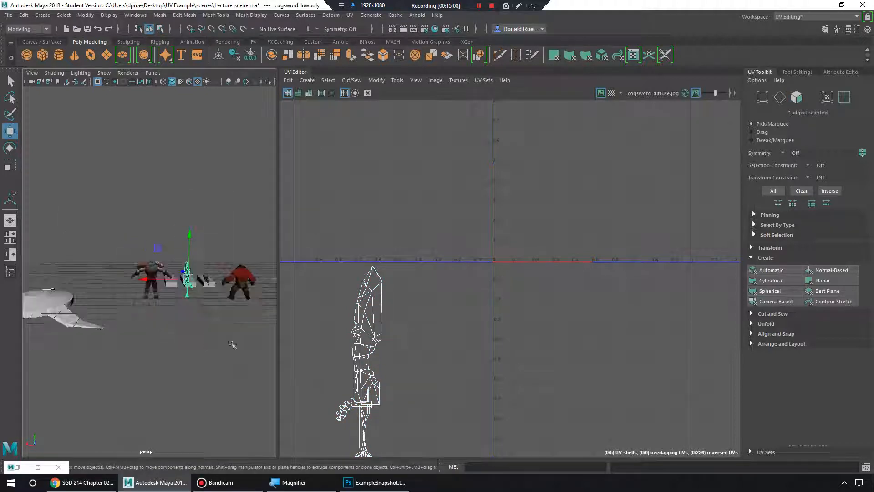
pyautogui.click(191, 321)
pyautogui.click(187, 293)
pyautogui.keyDown('alt'); pyautogui.moveTo(203, 306); pyautogui.dragTo(67, 246, button='right'); pyautogui.keyUp('alt')
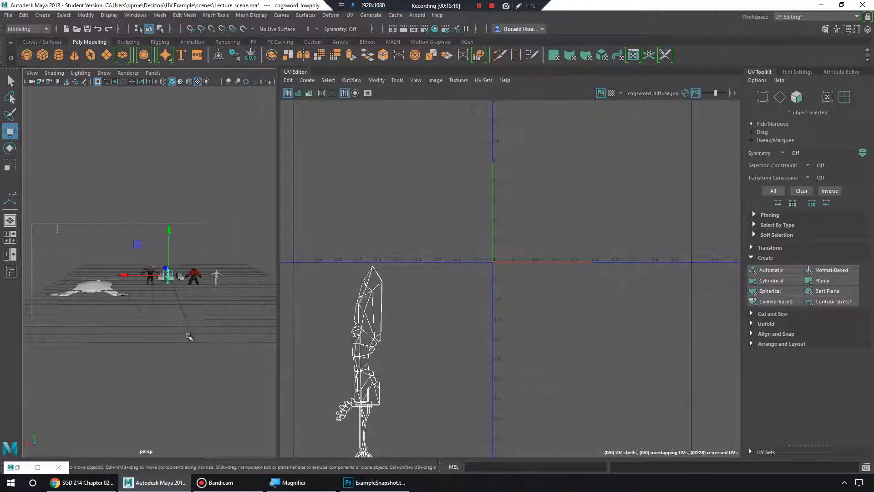
pyautogui.keyDown('shift'); pyautogui.moveTo(189, 336); pyautogui.dragTo(234, 357); pyautogui.keyUp('shift')
pyautogui.keyDown('alt'); pyautogui.moveTo(117, 317); pyautogui.dragTo(200, 360, button='right'); pyautogui.keyUp('alt')
pyautogui.hotkey('ctrl', 'h')
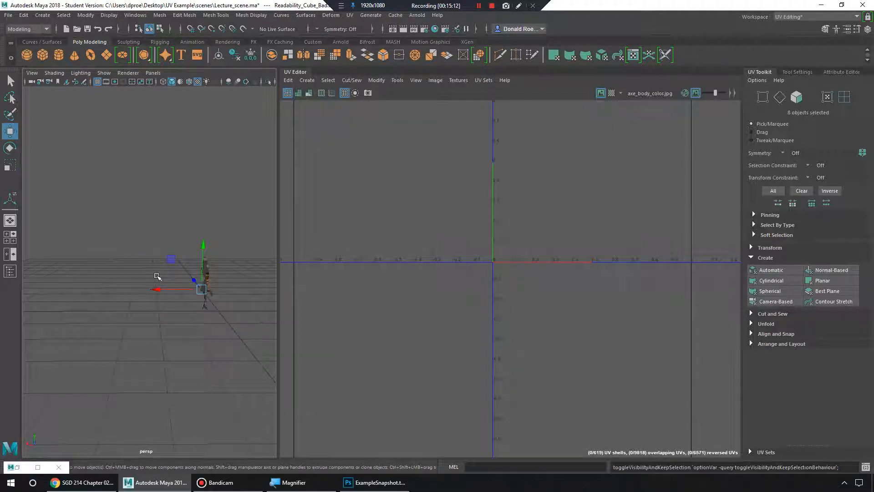
# - Select the halved cogsword in the perspective view and examine its blade and notched edge up close
pyautogui.keyDown('alt'); pyautogui.moveTo(186, 297); pyautogui.dragTo(130, 298, button='middle'); pyautogui.keyUp('alt')
pyautogui.keyDown('alt'); pyautogui.moveTo(130, 298); pyautogui.dragTo(211, 316, button='right'); pyautogui.keyUp('alt')
pyautogui.click(136, 265)
pyautogui.keyDown('alt'); pyautogui.moveTo(139, 282); pyautogui.dragTo(214, 303, button='right'); pyautogui.keyUp('alt')
pyautogui.keyDown('alt'); pyautogui.moveTo(214, 303); pyautogui.dragTo(175, 301); pyautogui.keyUp('alt')
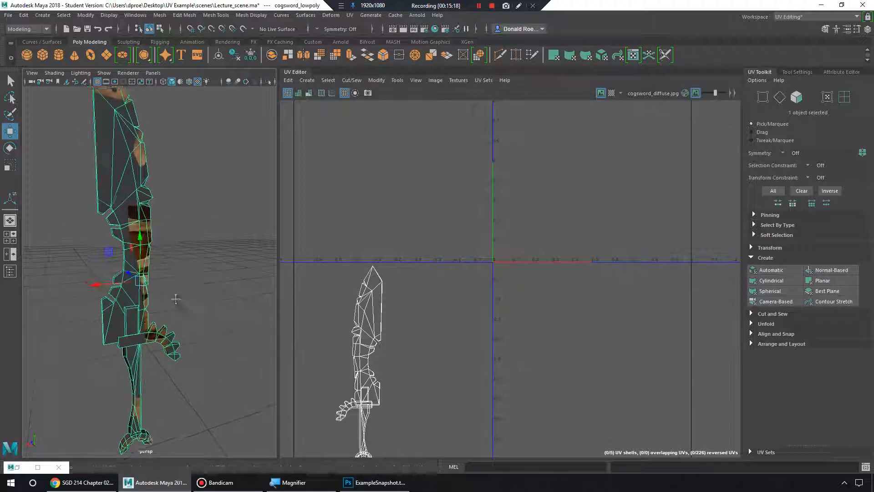
pyautogui.keyDown('alt'); pyautogui.moveTo(175, 301); pyautogui.dragTo(240, 328, button='right'); pyautogui.keyUp('alt')
pyautogui.keyDown('alt'); pyautogui.moveTo(240, 328); pyautogui.dragTo(165, 287); pyautogui.keyUp('alt')
pyautogui.keyDown('alt'); pyautogui.moveTo(165, 287); pyautogui.dragTo(198, 293, button='right'); pyautogui.keyUp('alt')
pyautogui.keyDown('alt'); pyautogui.moveTo(198, 293); pyautogui.dragTo(178, 264); pyautogui.keyUp('alt')
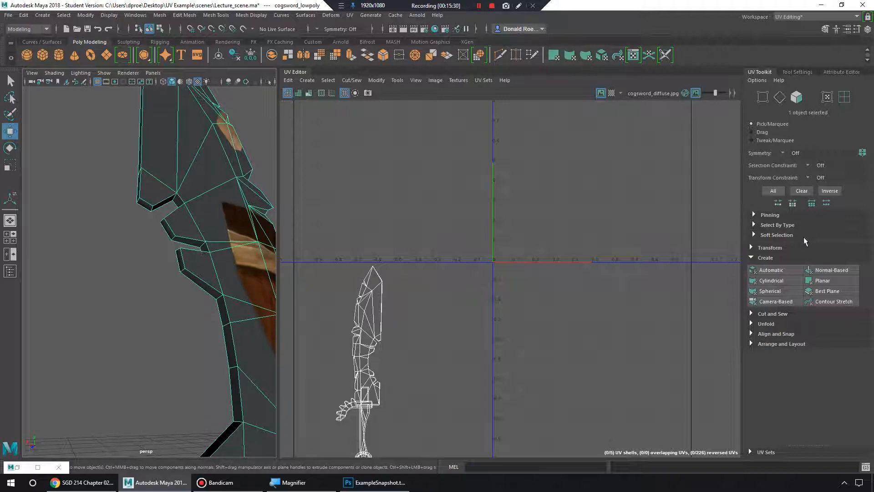
# - Collapse the Create tools in the UV Toolkit and expand Cut and Sew to review its tools
pyautogui.click(785, 257)
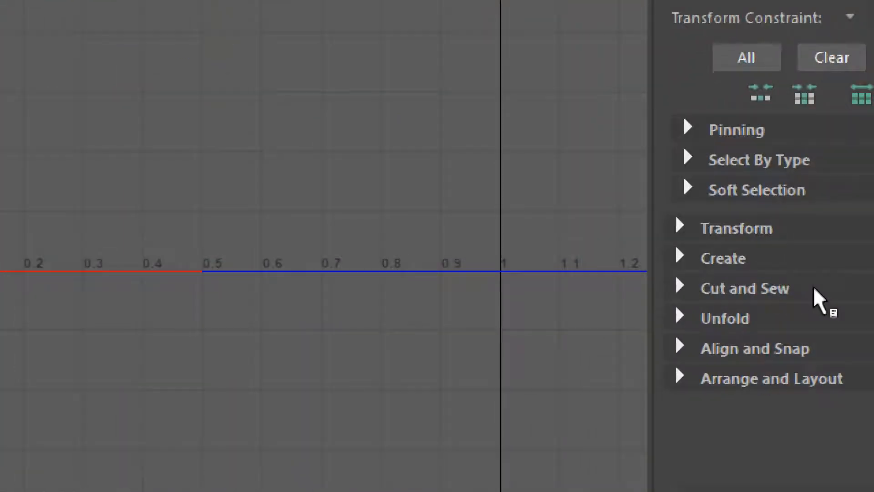
pyautogui.click(814, 288)
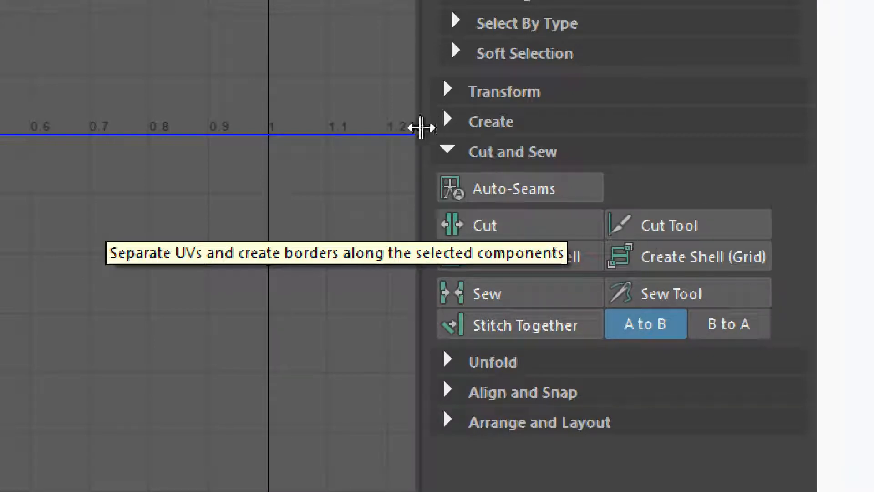
pyautogui.click(448, 150)
pyautogui.click(447, 149)
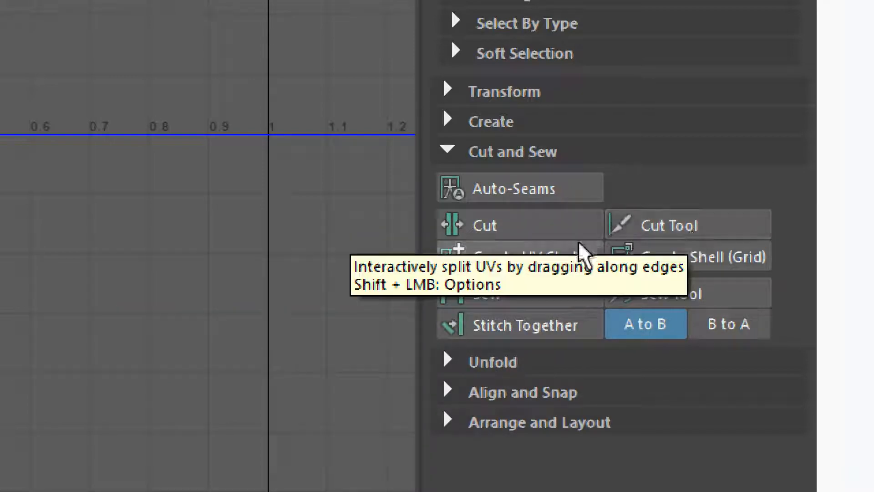
pyautogui.press('super+minus')
pyautogui.press('super+minus')
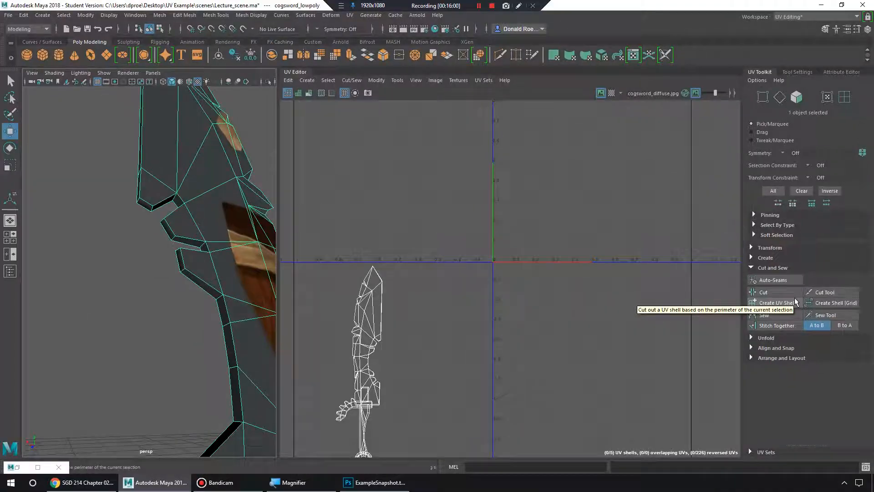
# - Select a face beside the blade's notch, examine the thin side faces from several angles, and return to object mode
pyautogui.keyDown('alt'); pyautogui.moveTo(244, 252); pyautogui.dragTo(156, 204); pyautogui.keyUp('alt')
pyautogui.moveTo(155, 204); pyautogui.dragTo(157, 226, button='right')
pyautogui.click(158, 198)
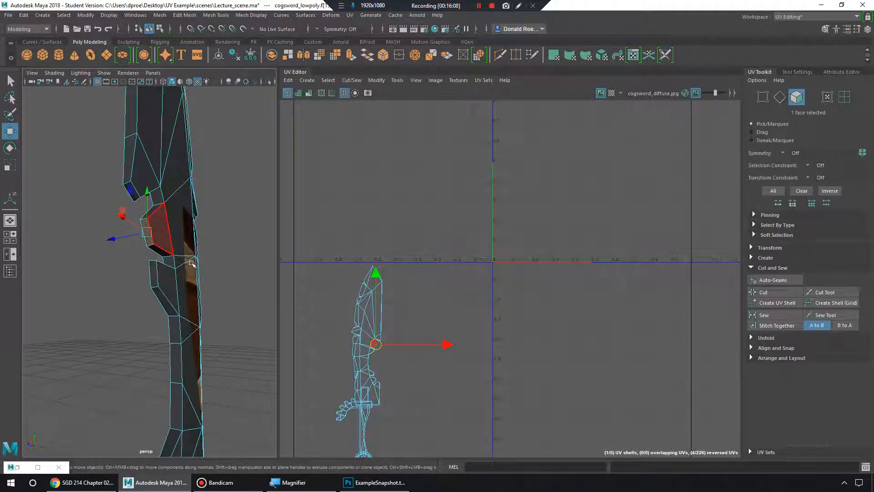
pyautogui.keyDown('alt'); pyautogui.moveTo(192, 263); pyautogui.dragTo(170, 283); pyautogui.keyUp('alt')
pyautogui.scroll(4, 172, 285)
pyautogui.scroll(-1, 174, 287)
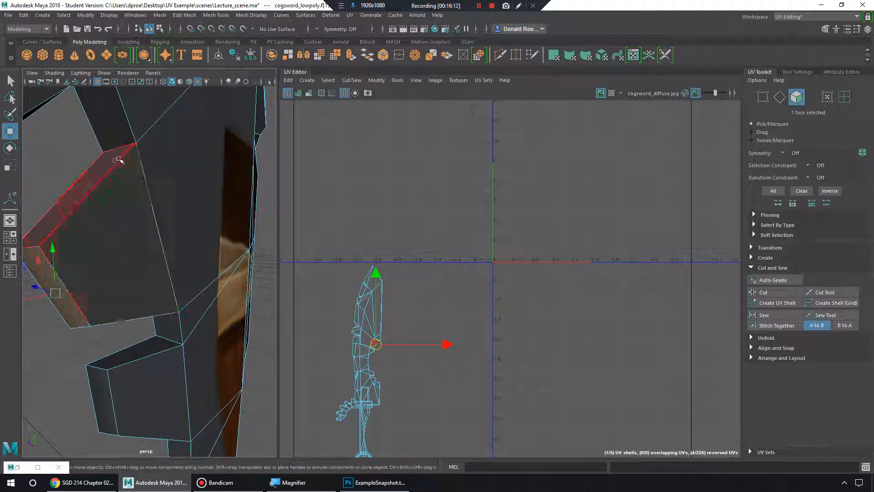
pyautogui.keyDown('alt'); pyautogui.moveTo(118, 160); pyautogui.dragTo(172, 216); pyautogui.keyUp('alt')
pyautogui.scroll(-7, 181, 208)
pyautogui.scroll(5, 190, 246)
pyautogui.keyDown('alt'); pyautogui.moveTo(191, 247); pyautogui.dragTo(168, 222); pyautogui.keyUp('alt')
pyautogui.moveTo(169, 221); pyautogui.dragTo(199, 208, button='right')
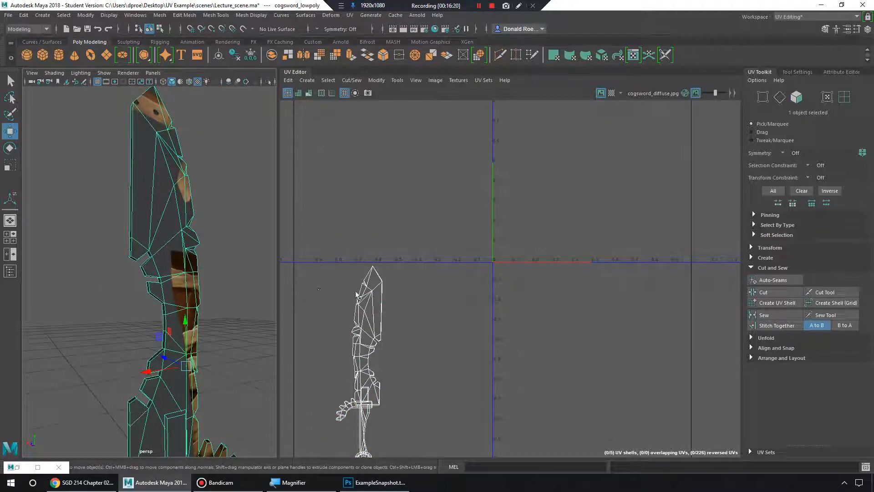
# - Select the blade's UV shell and move it away from the other shells into the 0–1 space
pyautogui.moveTo(372, 300); pyautogui.dragTo(346, 289, button='right')
pyautogui.click(364, 304)
pyautogui.moveTo(367, 335); pyautogui.dragTo(550, 168)
pyautogui.keyDown('alt'); pyautogui.moveTo(529, 180); pyautogui.dragTo(478, 264, button='middle'); pyautogui.keyUp('alt')
pyautogui.scroll(2, 482, 265)
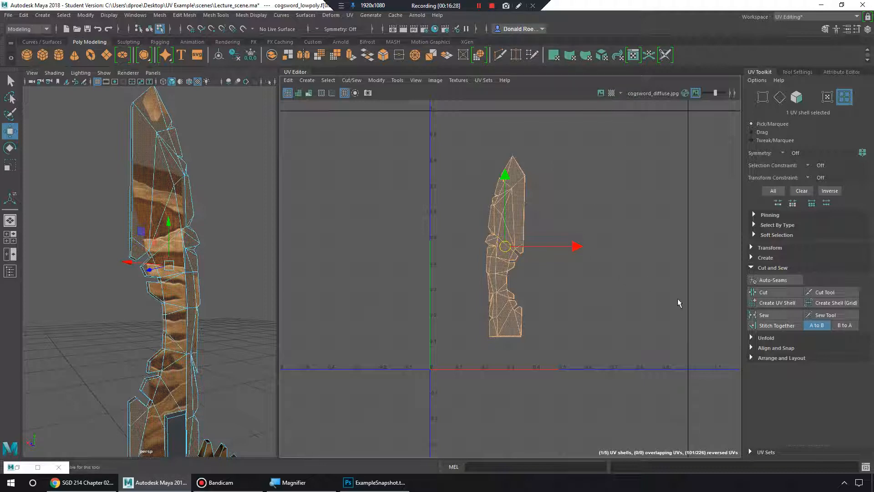
# - Swap the Cut and Sew tools for the Unfold section and unfold the blade's UV shell twice
pyautogui.click(753, 268)
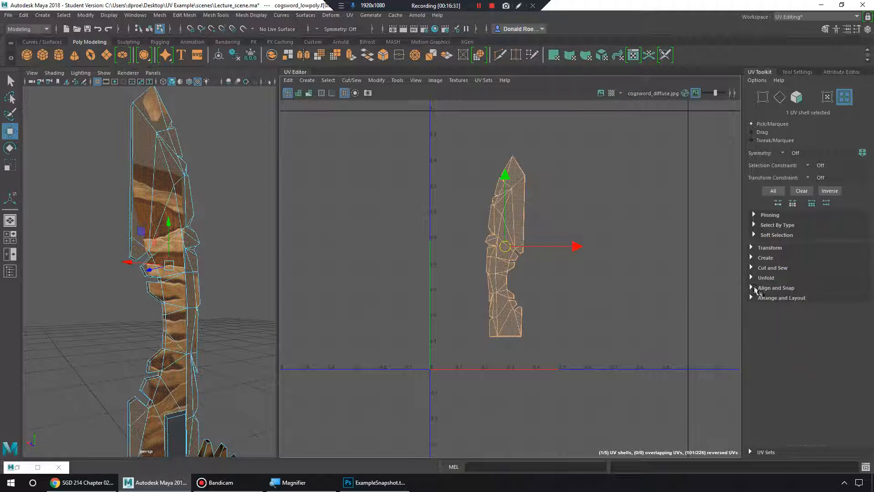
pyautogui.click(752, 278)
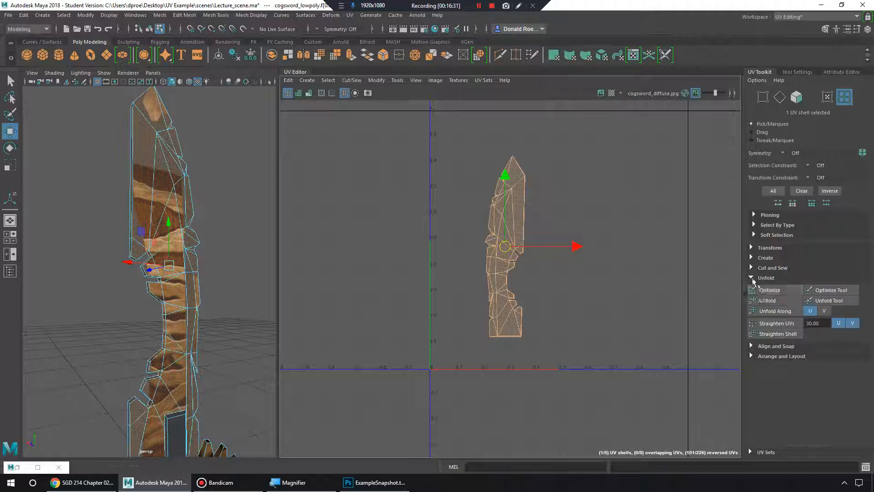
pyautogui.click(768, 301)
pyautogui.scroll(8, 588, 291)
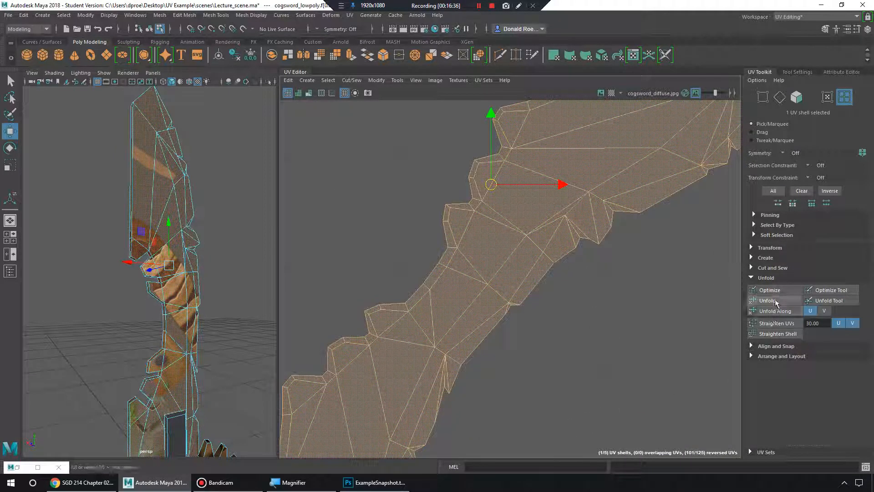
pyautogui.click(768, 301)
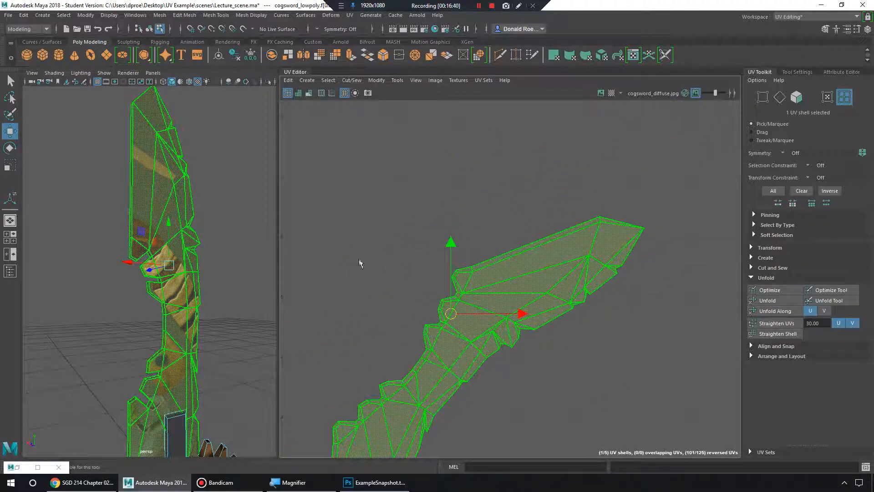
pyautogui.moveTo(498, 281); pyautogui.dragTo(502, 267)
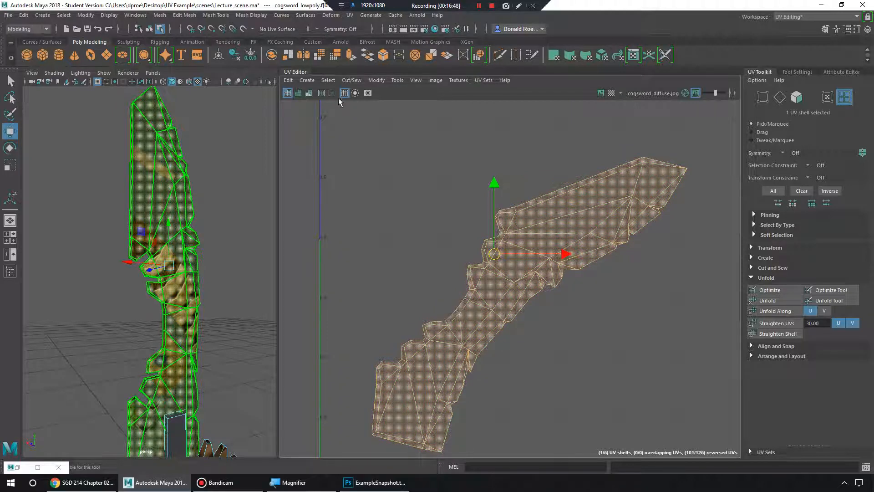
# - Turn on the UV distortion display and toggle it off and on to compare the blade shell's shading
pyautogui.click(308, 93)
pyautogui.keyDown('alt'); pyautogui.moveTo(442, 238); pyautogui.dragTo(608, 255, button='right'); pyautogui.keyUp('alt')
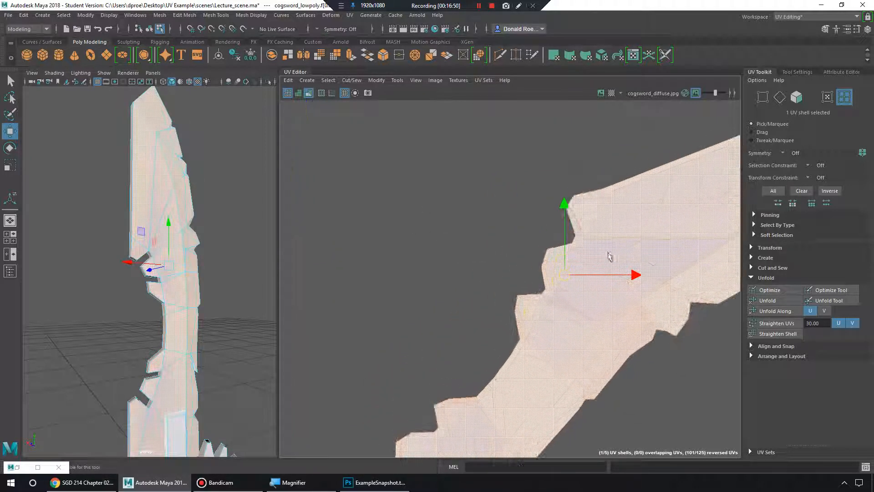
pyautogui.keyDown('alt'); pyautogui.moveTo(574, 250); pyautogui.dragTo(427, 222, button='middle'); pyautogui.keyUp('alt')
pyautogui.keyDown('alt'); pyautogui.moveTo(525, 201); pyautogui.dragTo(702, 210, button='right'); pyautogui.keyUp('alt')
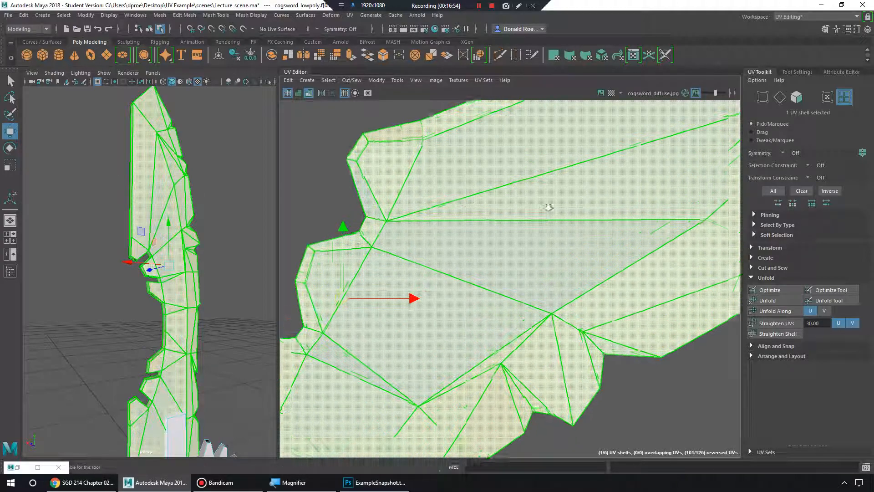
pyautogui.click(308, 93)
pyautogui.click(309, 93)
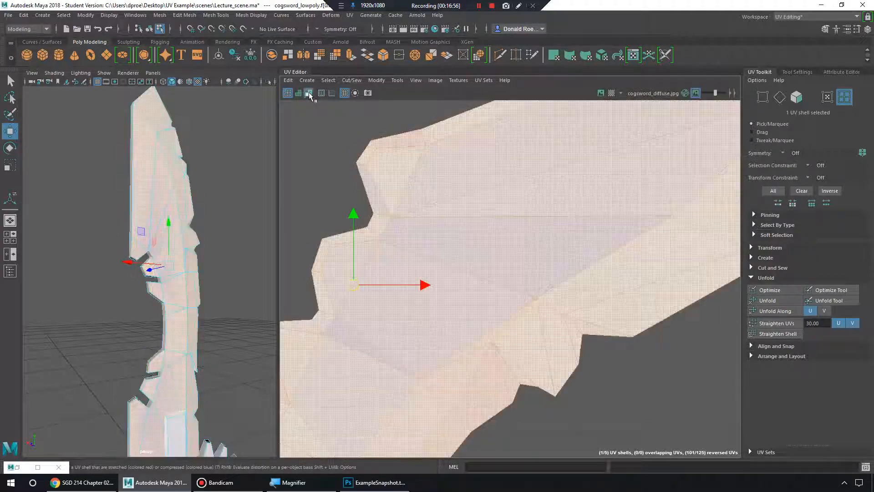
# - Clear the shell selection and examine the stretch and compression colours along the blade's UV shell
pyautogui.keyDown('alt'); pyautogui.moveTo(430, 252); pyautogui.dragTo(508, 203, button='middle'); pyautogui.keyUp('alt')
pyautogui.click(718, 393)
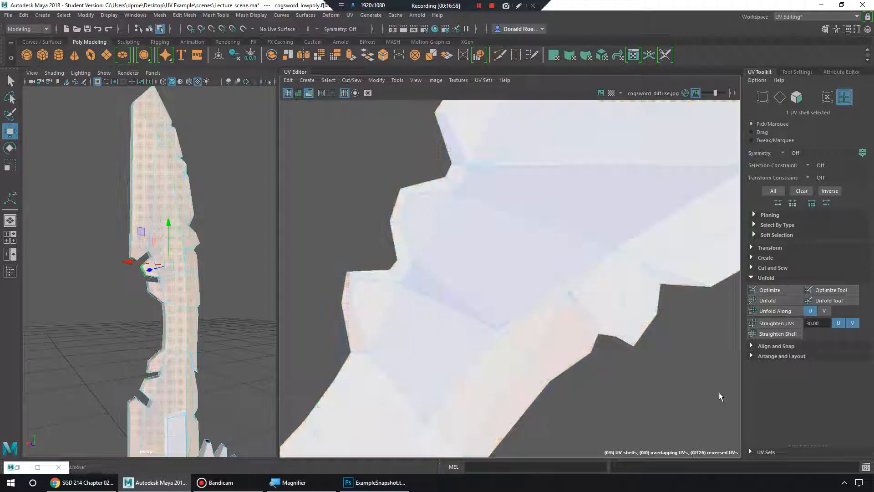
pyautogui.keyDown('alt'); pyautogui.moveTo(615, 324); pyautogui.dragTo(477, 297, button='right'); pyautogui.keyUp('alt')
pyautogui.keyDown('alt'); pyautogui.moveTo(562, 332); pyautogui.dragTo(469, 251, button='middle'); pyautogui.keyUp('alt')
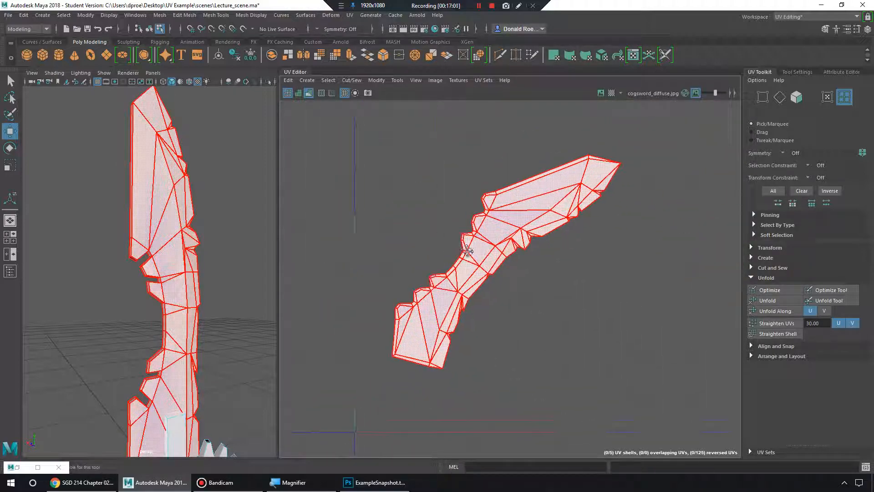
pyautogui.keyDown('alt'); pyautogui.moveTo(456, 258); pyautogui.dragTo(652, 280, button='right'); pyautogui.keyUp('alt')
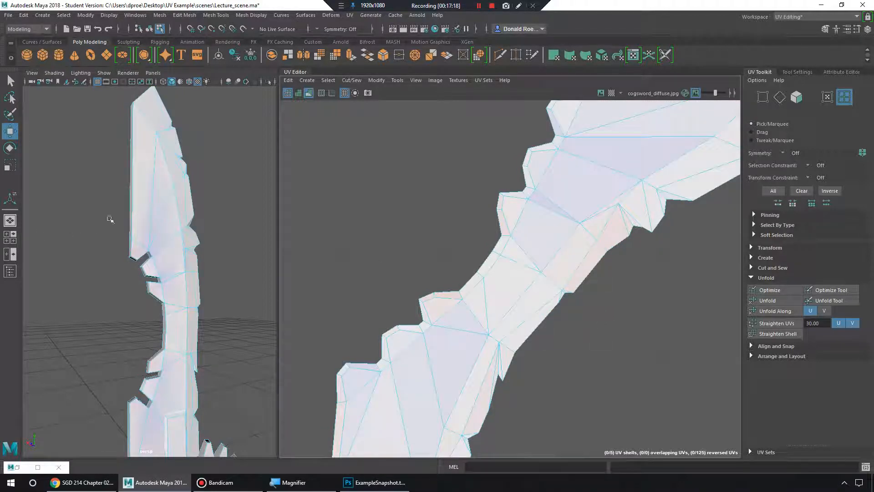
pyautogui.keyDown('alt'); pyautogui.moveTo(588, 253); pyautogui.dragTo(480, 235, button='right'); pyautogui.keyUp('alt')
# - Move the blade's UV shell out of the 0–1 space into negative U and rotate it roughly upright
pyautogui.click(594, 242)
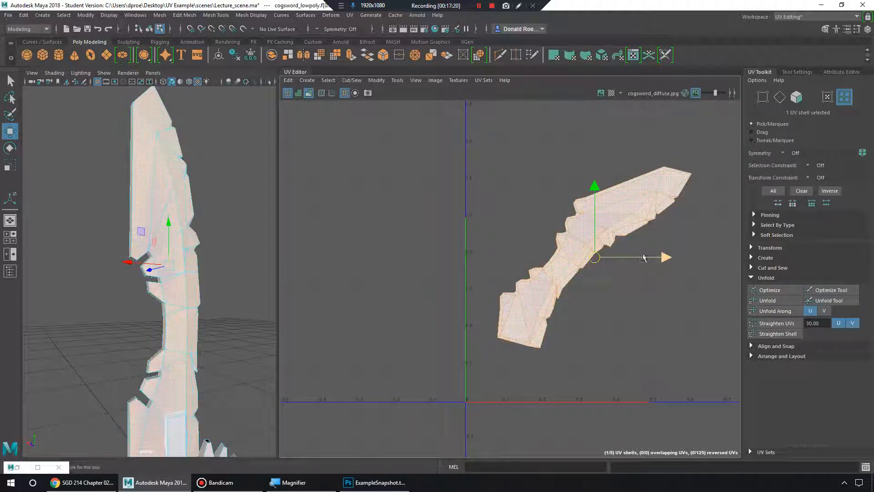
pyautogui.moveTo(646, 257); pyautogui.dragTo(375, 191)
pyautogui.press('e')
pyautogui.keyDown('alt'); pyautogui.moveTo(432, 205); pyautogui.dragTo(412, 199, button='right'); pyautogui.keyUp('alt')
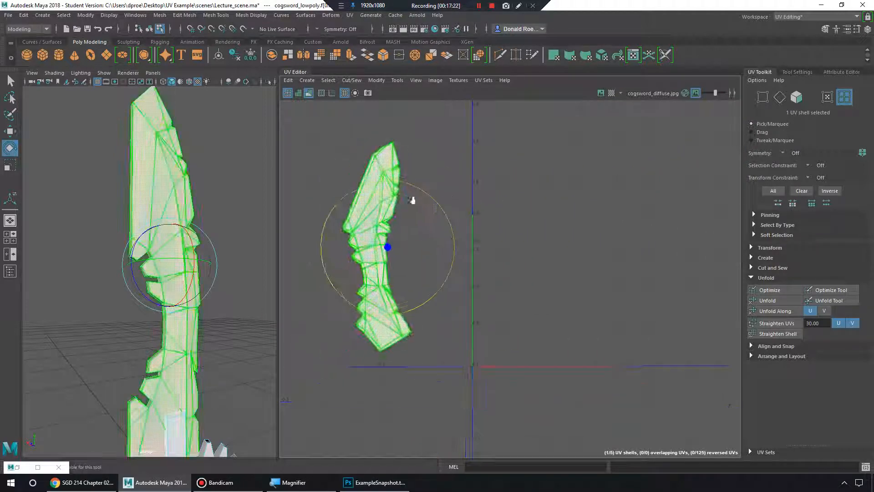
pyautogui.keyDown('alt'); pyautogui.moveTo(682, 191); pyautogui.dragTo(537, 275, button='middle'); pyautogui.keyUp('alt')
pyautogui.scroll(-2, 536, 275)
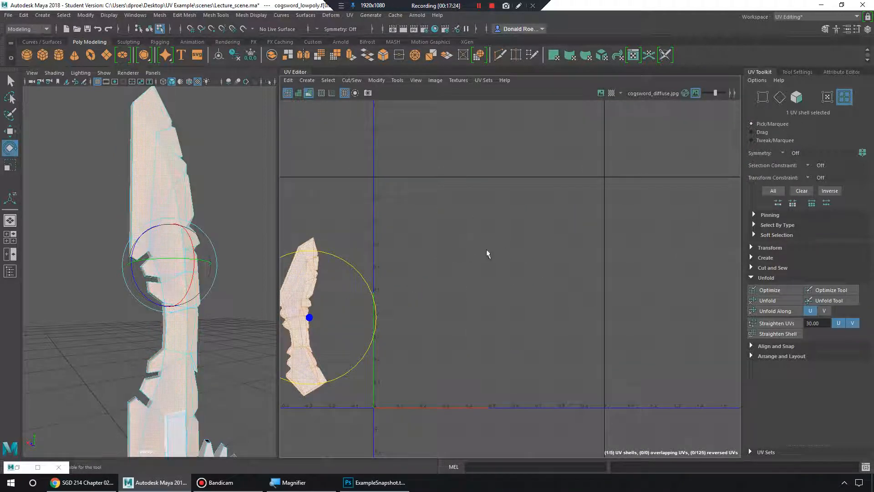
pyautogui.keyDown('alt'); pyautogui.moveTo(426, 345); pyautogui.dragTo(603, 195, button='middle'); pyautogui.keyUp('alt')
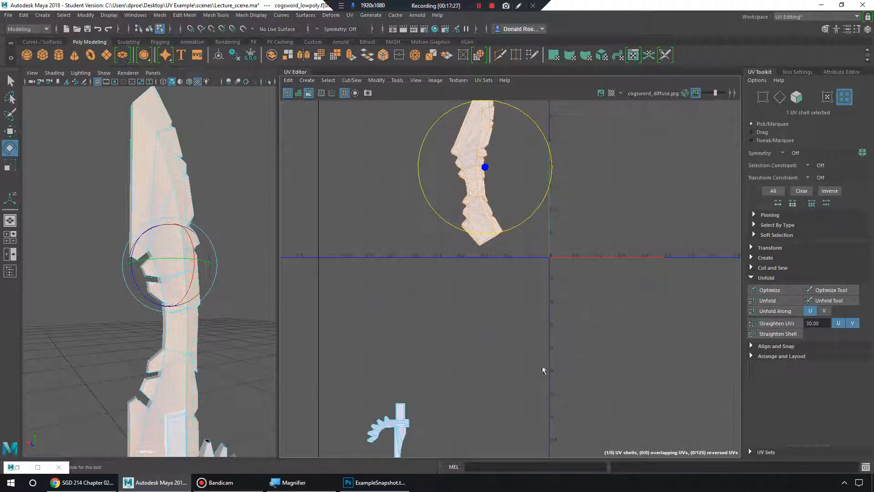
pyautogui.keyDown('alt'); pyautogui.moveTo(514, 337); pyautogui.dragTo(531, 246, button='middle'); pyautogui.keyUp('alt')
pyautogui.keyDown('alt'); pyautogui.moveTo(532, 172); pyautogui.dragTo(452, 315, button='middle'); pyautogui.keyUp('alt')
pyautogui.scroll(1, 588, 237)
pyautogui.keyDown('alt'); pyautogui.moveTo(588, 237); pyautogui.dragTo(522, 309, button='middle'); pyautogui.keyUp('alt')
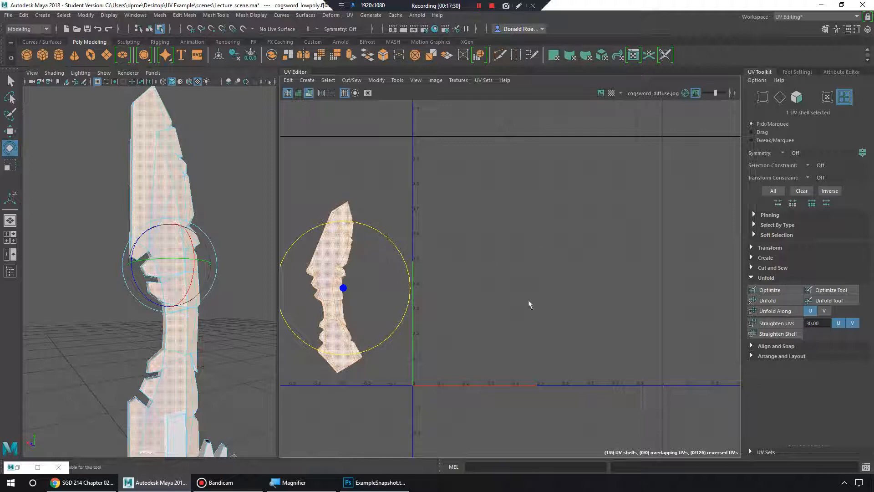
# - Start the seam by selecting the long bevel edge on the toothed side of the upper blade in edge mode
pyautogui.keyDown('alt'); pyautogui.moveTo(191, 291); pyautogui.dragTo(200, 318); pyautogui.keyUp('alt')
pyautogui.keyDown('alt'); pyautogui.moveTo(200, 318); pyautogui.dragTo(181, 191, button='right'); pyautogui.keyUp('alt')
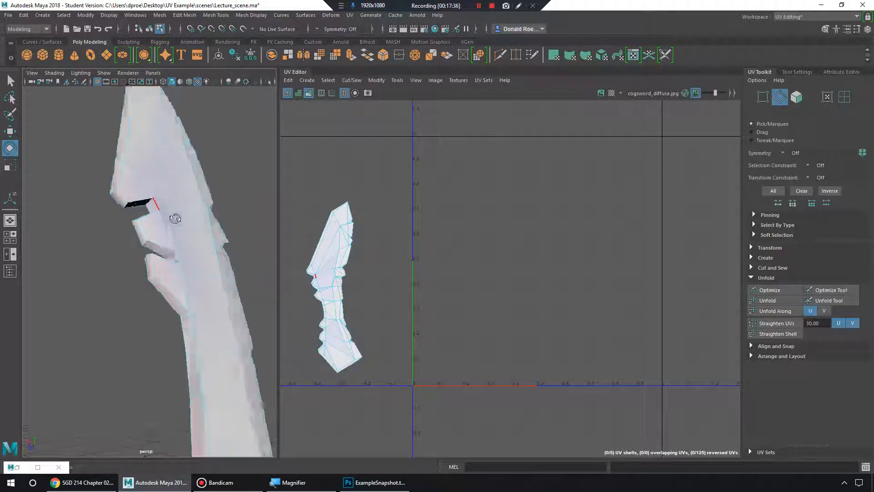
pyautogui.keyDown('alt'); pyautogui.moveTo(176, 219); pyautogui.dragTo(172, 228); pyautogui.keyUp('alt')
pyautogui.keyDown('alt'); pyautogui.moveTo(172, 228); pyautogui.dragTo(172, 245, button='right'); pyautogui.keyUp('alt')
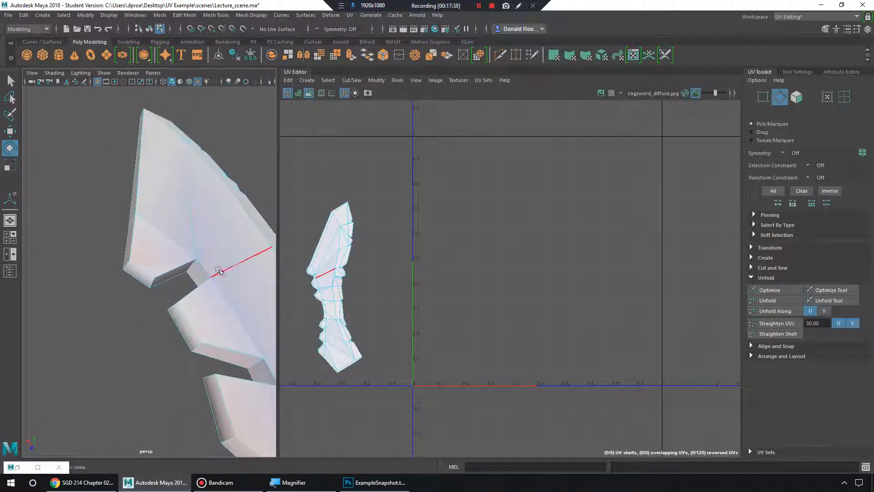
pyautogui.click(610, 91)
pyautogui.click(610, 92)
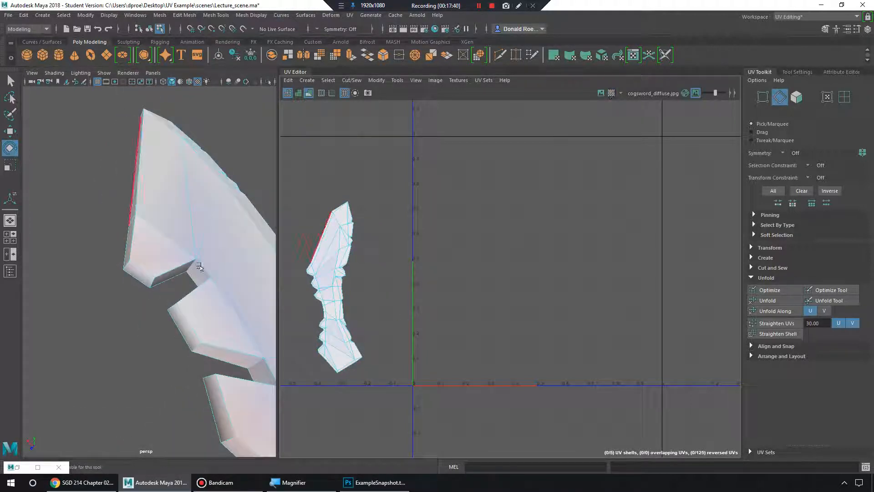
pyautogui.keyDown('alt'); pyautogui.moveTo(178, 257); pyautogui.dragTo(197, 264); pyautogui.keyUp('alt')
pyautogui.moveTo(159, 197); pyautogui.dragTo(153, 160, button='right')
pyautogui.click(152, 162)
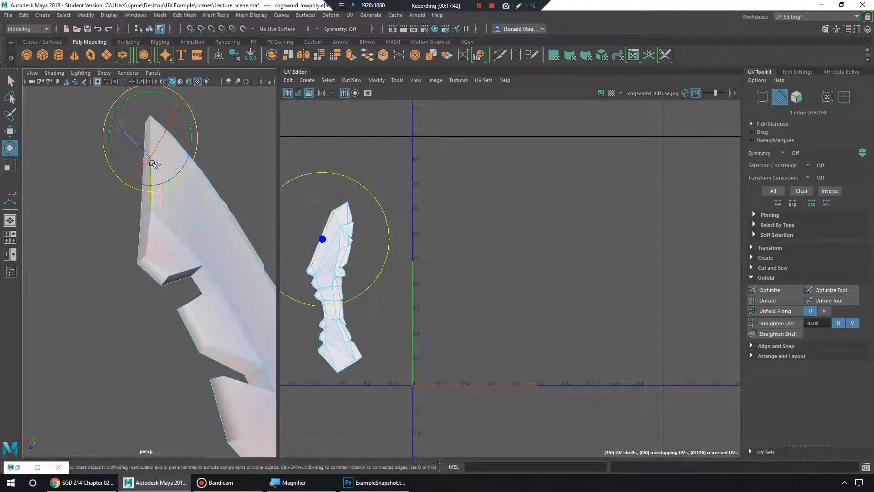
pyautogui.click(154, 234)
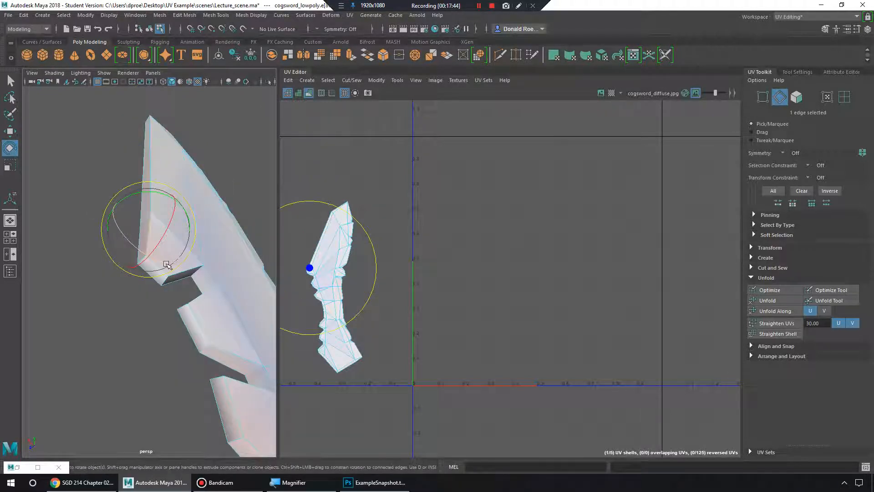
pyautogui.press('q')
# - Add the face-side edges around the upper blade's notches and teeth to the seam selection
pyautogui.keyDown('alt'); pyautogui.moveTo(154, 205); pyautogui.dragTo(205, 273); pyautogui.keyUp('alt')
pyautogui.keyDown('shift'); pyautogui.click(161, 239); pyautogui.keyUp('shift')
pyautogui.keyDown('shift'); pyautogui.click(195, 258); pyautogui.keyUp('shift')
pyautogui.keyDown('shift'); pyautogui.click(213, 251); pyautogui.keyUp('shift')
pyautogui.keyDown('alt'); pyautogui.moveTo(197, 314); pyautogui.dragTo(214, 343); pyautogui.keyUp('alt')
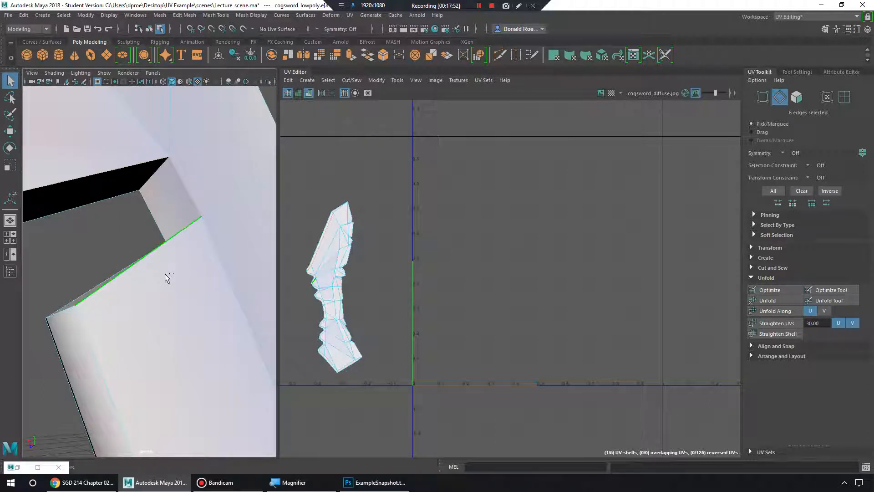
pyautogui.keyDown('alt'); pyautogui.moveTo(165, 274); pyautogui.dragTo(193, 291); pyautogui.keyUp('alt')
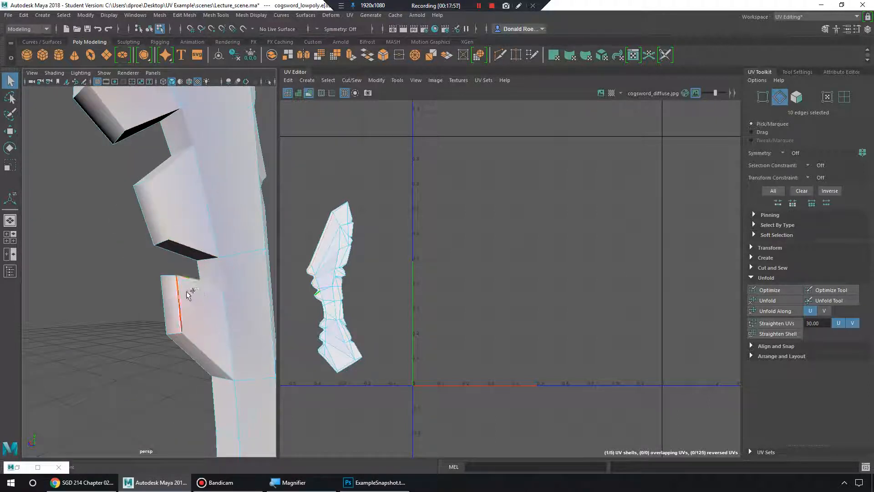
pyautogui.keyDown('shift'); pyautogui.click(238, 395); pyautogui.keyUp('shift')
pyautogui.keyDown('alt'); pyautogui.moveTo(238, 395); pyautogui.dragTo(216, 370); pyautogui.keyUp('alt')
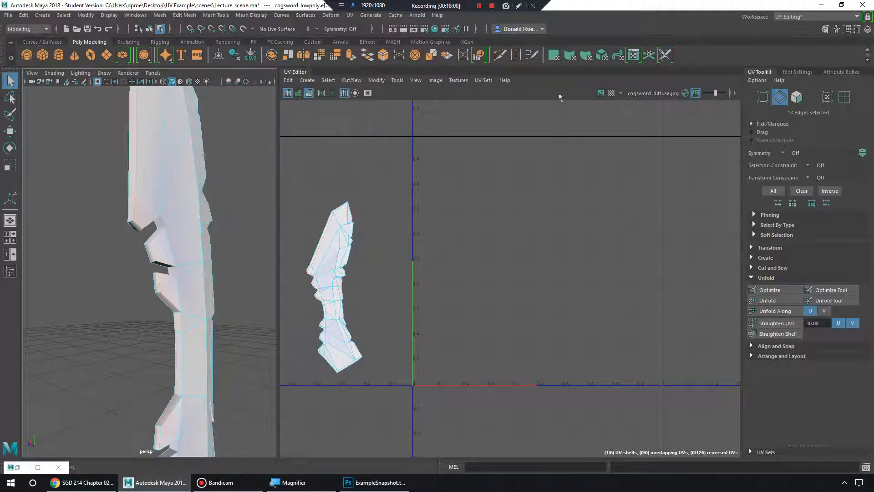
# - Turn off the UV distortion display and extend the edge selection down the blade's narrow middle section and the teeth below it
pyautogui.click(309, 93)
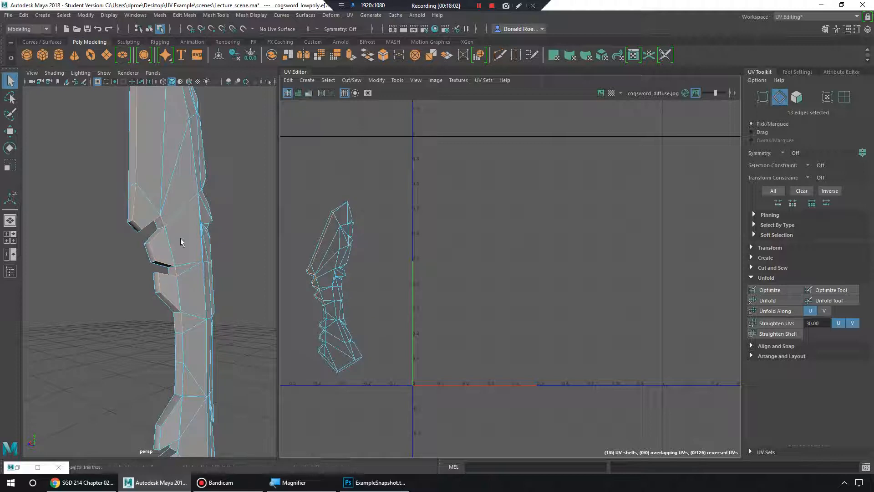
pyautogui.scroll(3, 179, 223)
pyautogui.scroll(3, 178, 205)
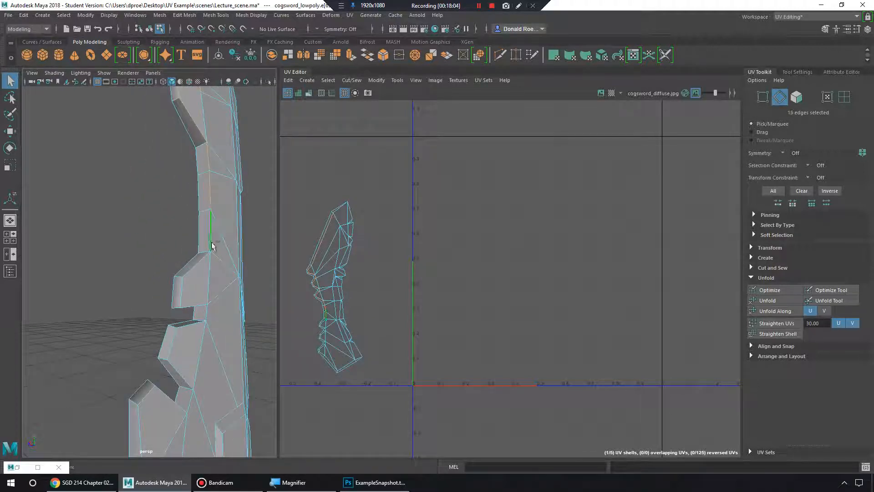
pyautogui.keyDown('shift'); pyautogui.click(198, 305); pyautogui.keyUp('shift')
pyautogui.keyDown('alt'); pyautogui.moveTo(199, 305); pyautogui.dragTo(229, 330); pyautogui.keyUp('alt')
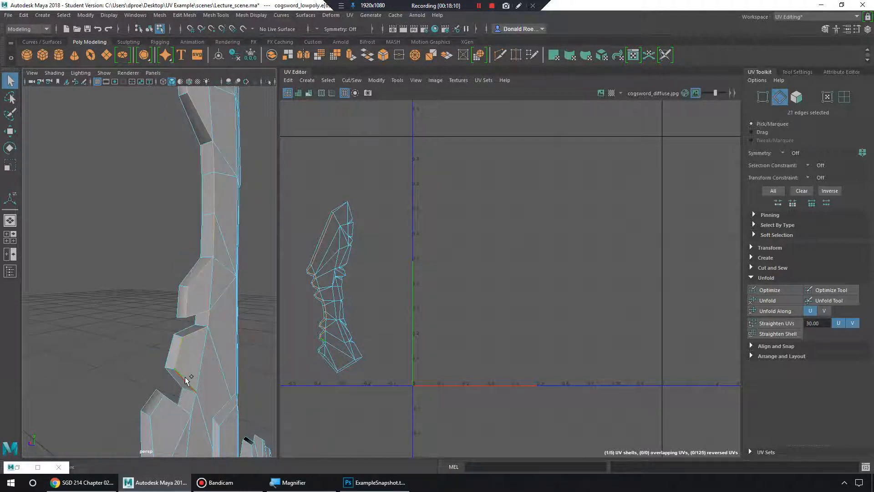
# - Extend the seam selection around the lowest notch and along the front edges of the blade's base block
pyautogui.keyDown('shift'); pyautogui.click(195, 401); pyautogui.keyUp('shift')
pyautogui.keyDown('alt'); pyautogui.moveTo(196, 394); pyautogui.dragTo(175, 398); pyautogui.keyUp('alt')
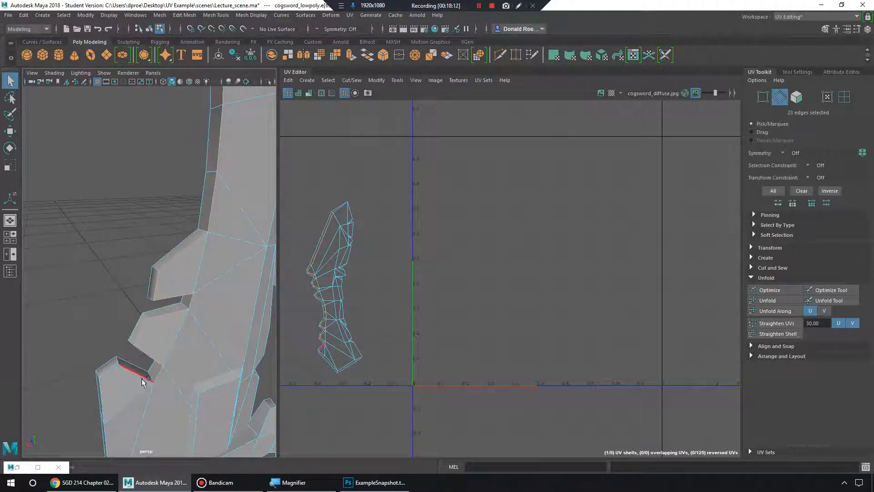
pyautogui.keyDown('shift'); pyautogui.click(122, 380); pyautogui.keyUp('shift')
pyautogui.keyDown('alt'); pyautogui.moveTo(122, 380); pyautogui.dragTo(203, 305); pyautogui.keyUp('alt')
pyautogui.keyDown('shift'); pyautogui.click(230, 249); pyautogui.keyUp('shift')
pyautogui.keyDown('alt'); pyautogui.moveTo(231, 249); pyautogui.dragTo(226, 284); pyautogui.keyUp('alt')
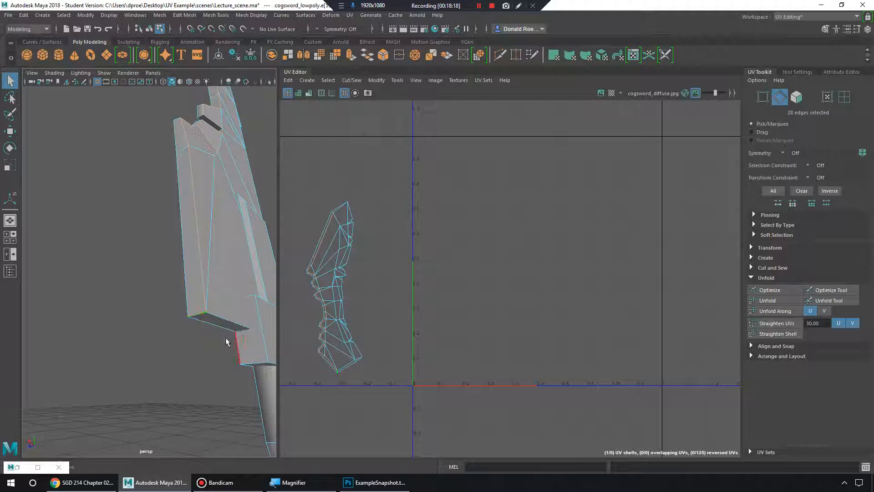
pyautogui.keyDown('alt'); pyautogui.moveTo(227, 341); pyautogui.dragTo(197, 295); pyautogui.keyUp('alt')
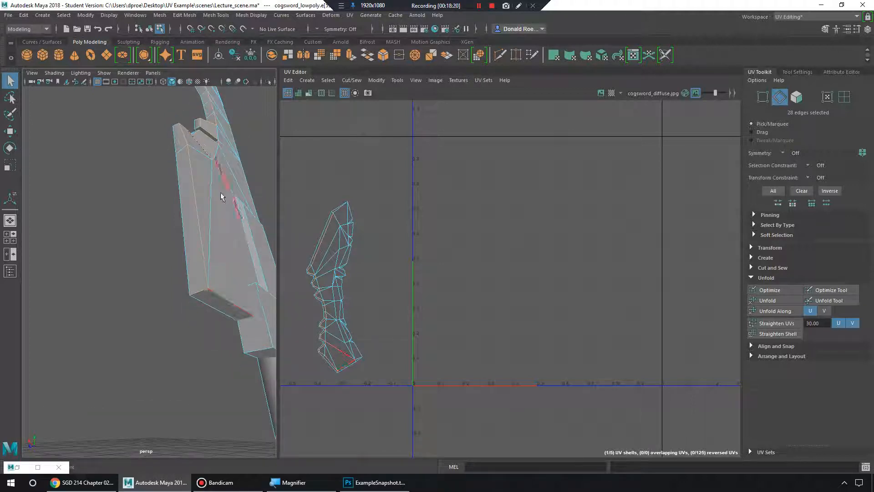
# - Add the bevel edge at the blade's tip to the seam selection and check the whole edge run
pyautogui.keyDown('alt'); pyautogui.moveTo(199, 347); pyautogui.dragTo(185, 219); pyautogui.keyUp('alt')
pyautogui.keyDown('shift'); pyautogui.click(190, 205); pyautogui.keyUp('shift')
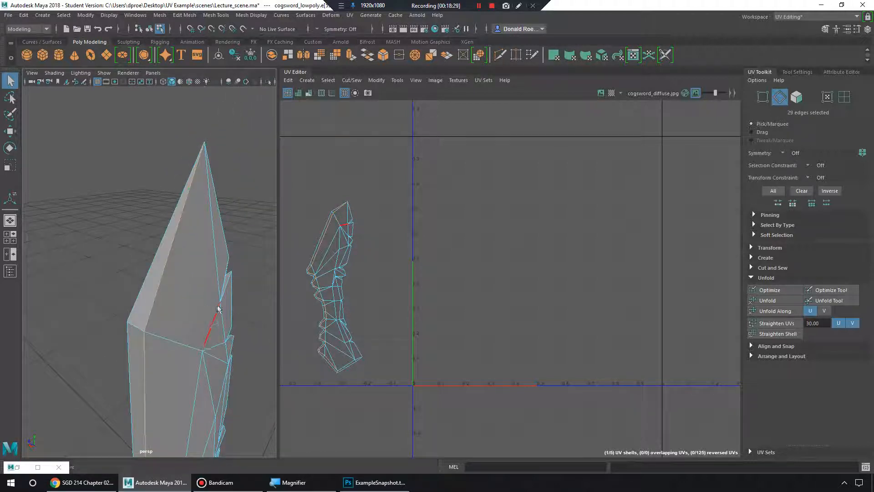
pyautogui.keyDown('alt'); pyautogui.moveTo(218, 309); pyautogui.dragTo(196, 207); pyautogui.keyUp('alt')
pyautogui.keyDown('alt'); pyautogui.moveTo(157, 227); pyautogui.dragTo(162, 233); pyautogui.keyUp('alt')
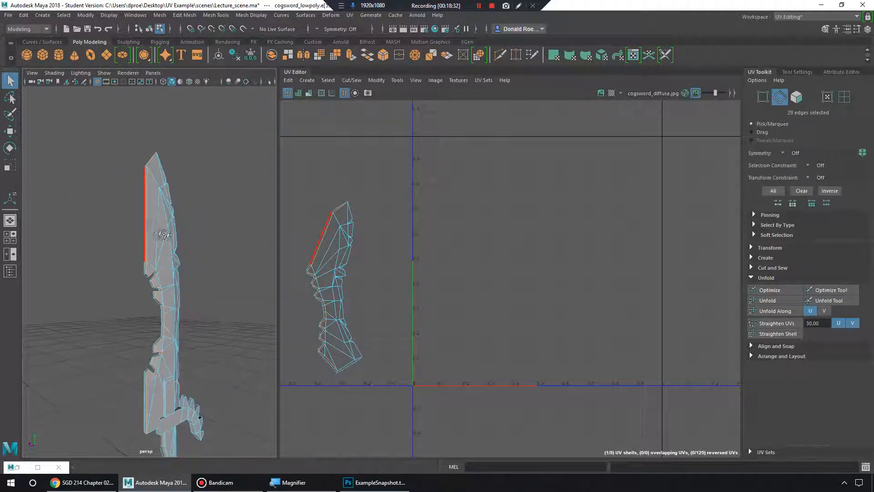
pyautogui.keyDown('alt'); pyautogui.moveTo(162, 233); pyautogui.dragTo(205, 248, button='right'); pyautogui.keyUp('alt')
pyautogui.keyDown('alt'); pyautogui.moveTo(126, 310); pyautogui.dragTo(232, 300); pyautogui.keyUp('alt')
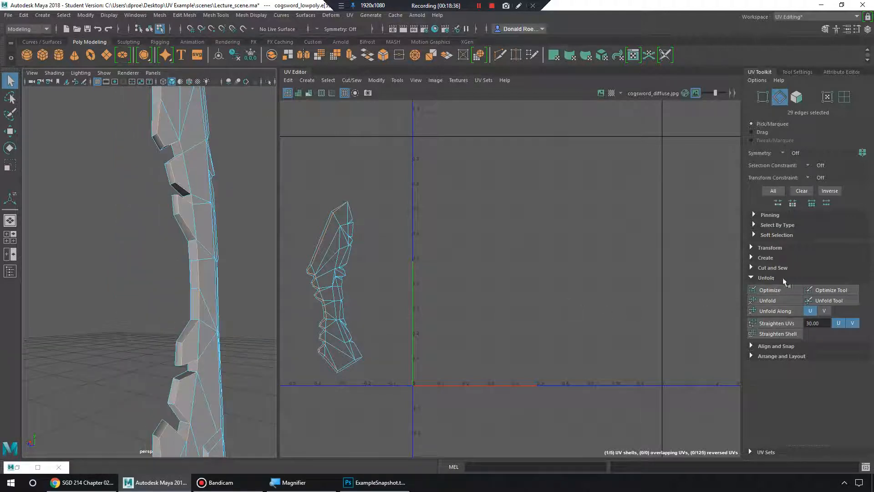
# - Cut the UVs along the selected edges, display the texture borders, and inspect the seam around the blade's notches
pyautogui.click(758, 278)
pyautogui.click(753, 268)
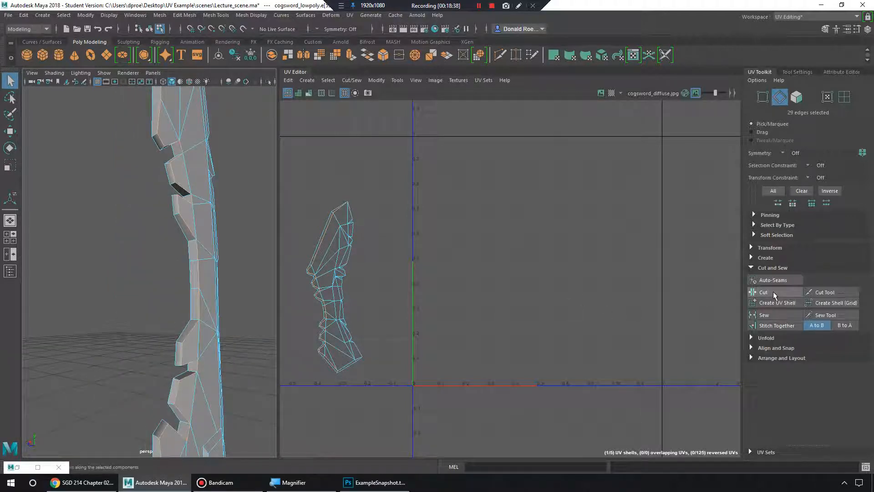
pyautogui.click(773, 292)
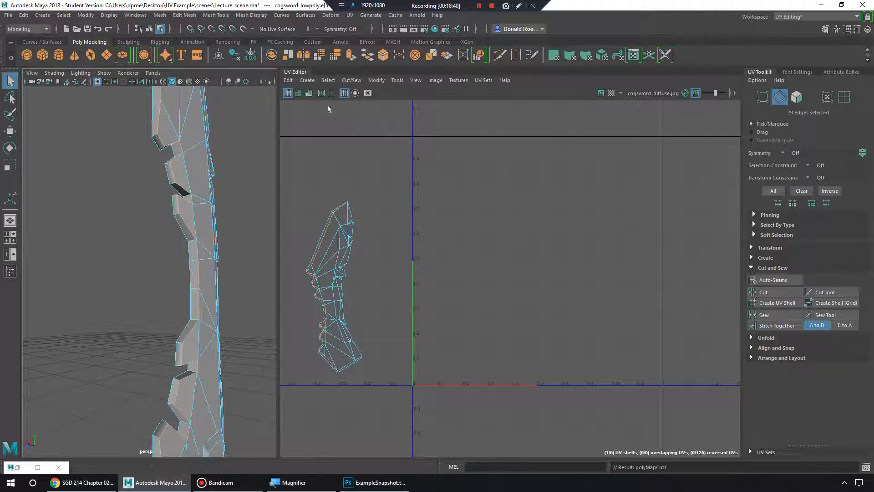
pyautogui.keyDown('alt'); pyautogui.moveTo(174, 207); pyautogui.dragTo(180, 290); pyautogui.keyUp('alt')
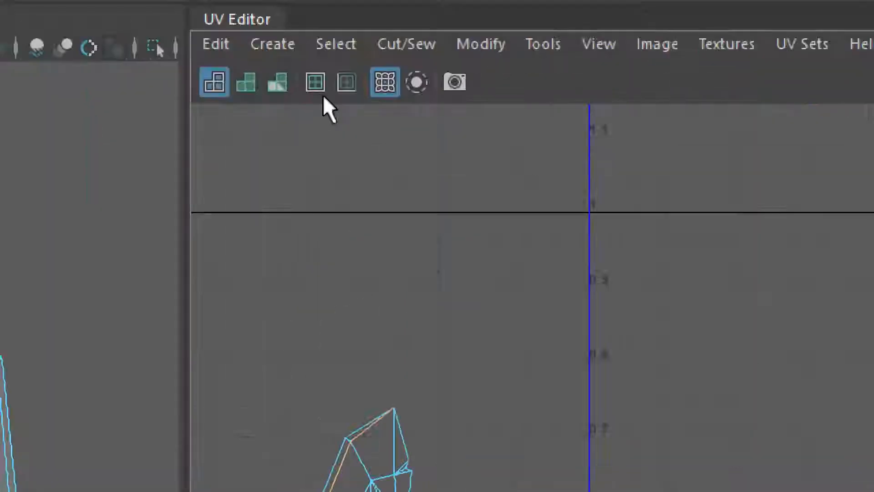
pyautogui.click(314, 82)
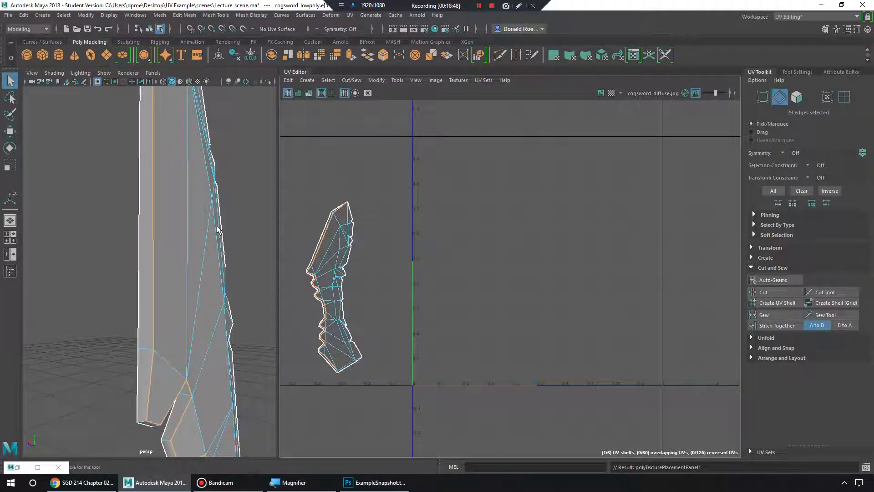
pyautogui.keyDown('alt'); pyautogui.moveTo(240, 294); pyautogui.dragTo(228, 287); pyautogui.keyUp('alt')
pyautogui.moveTo(228, 286)
pyautogui.keyDown('alt'); pyautogui.mouseDown(button='middle')
pyautogui.moveTo(225, 265)
pyautogui.moveTo(229, 291)
pyautogui.mouseUp(button='middle'); pyautogui.keyUp('alt')
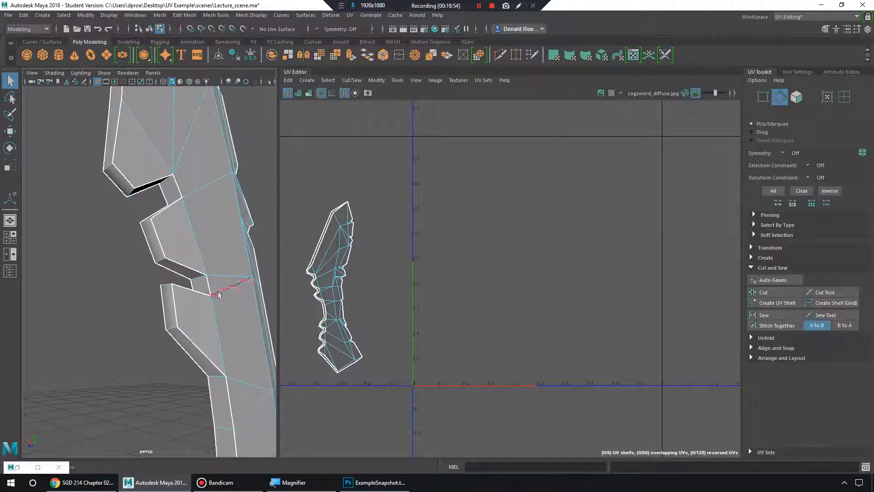
pyautogui.keyDown('alt'); pyautogui.moveTo(218, 293); pyautogui.dragTo(218, 297); pyautogui.keyUp('alt')
# - Move the blade's face shell away from the rim strip towards positive U, and shift the rim strip shell slightly
pyautogui.moveTo(325, 261); pyautogui.dragTo(302, 249, button='right')
pyautogui.keyDown('alt'); pyautogui.moveTo(312, 272); pyautogui.dragTo(334, 240, button='right'); pyautogui.keyUp('alt')
pyautogui.click(378, 312)
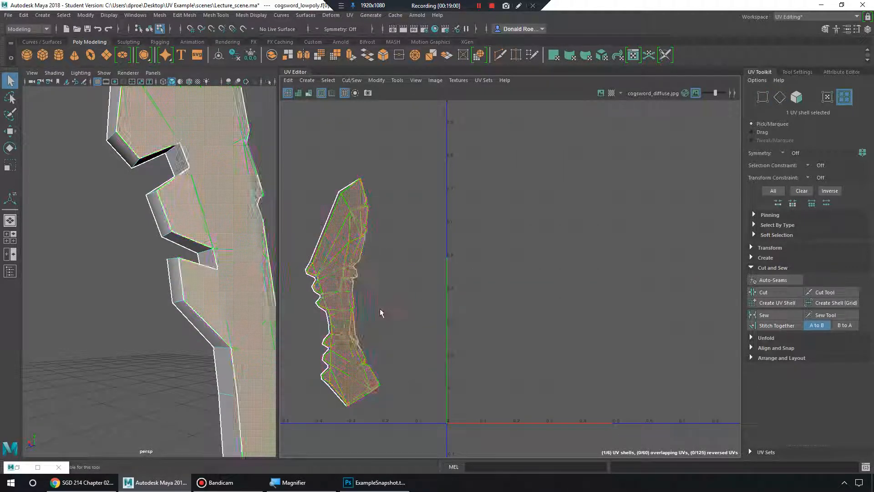
pyautogui.press('w')
pyautogui.moveTo(352, 298); pyautogui.dragTo(467, 292)
pyautogui.click(356, 185)
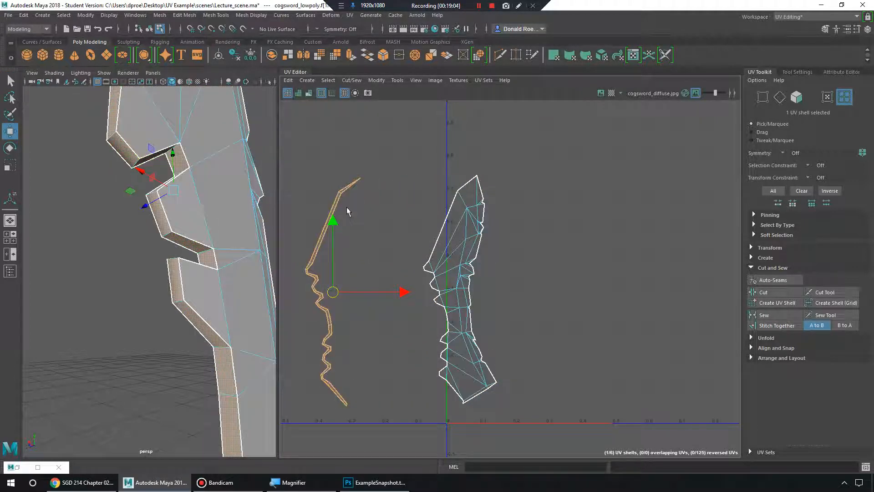
pyautogui.moveTo(333, 292)
pyautogui.mouseDown()
pyautogui.moveTo(359, 290)
pyautogui.moveTo(341, 288)
pyautogui.mouseUp()
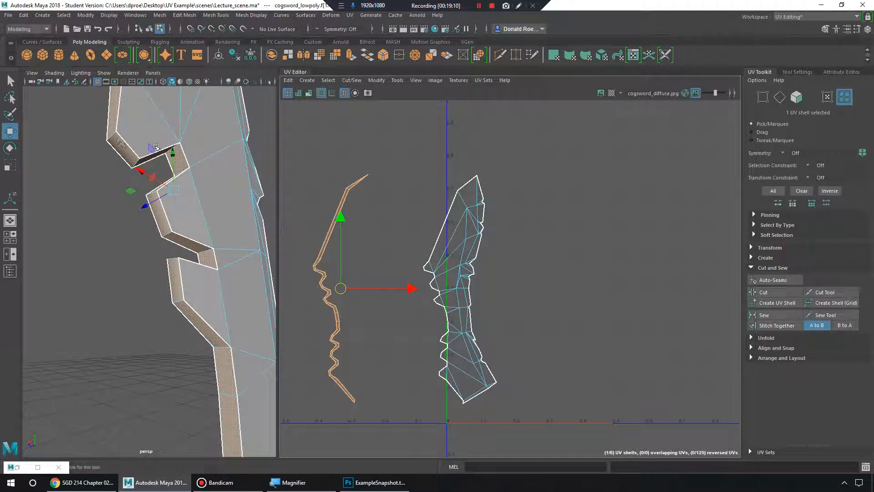
# - Select the blade's face shell and unfold it
pyautogui.moveTo(152, 173)
pyautogui.keyDown('alt'); pyautogui.mouseDown(button='middle')
pyautogui.moveTo(162, 204)
pyautogui.moveTo(156, 176)
pyautogui.mouseUp(button='middle'); pyautogui.keyUp('alt')
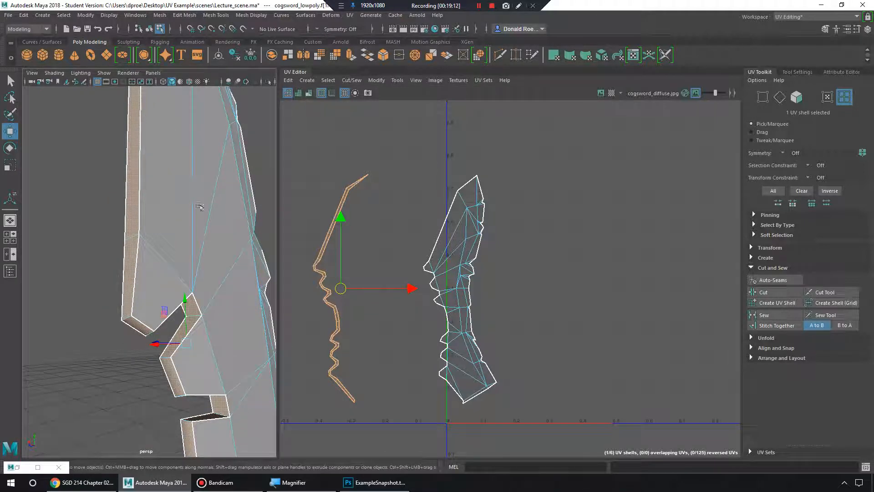
pyautogui.keyDown('alt'); pyautogui.moveTo(193, 302); pyautogui.dragTo(193, 291); pyautogui.keyUp('alt')
pyautogui.keyDown('alt'); pyautogui.moveTo(384, 232); pyautogui.dragTo(462, 241, button='right'); pyautogui.keyUp('alt')
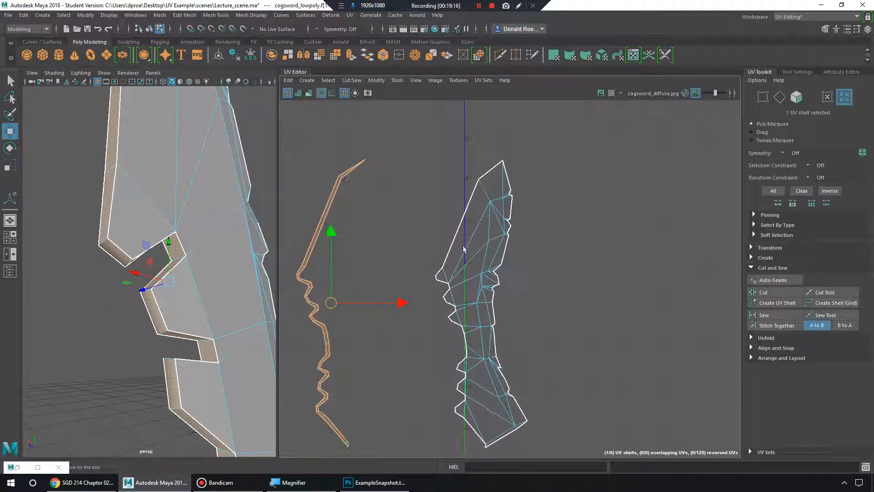
pyautogui.keyDown('alt'); pyautogui.moveTo(353, 264); pyautogui.dragTo(375, 234, button='middle'); pyautogui.keyUp('alt')
pyautogui.click(496, 231)
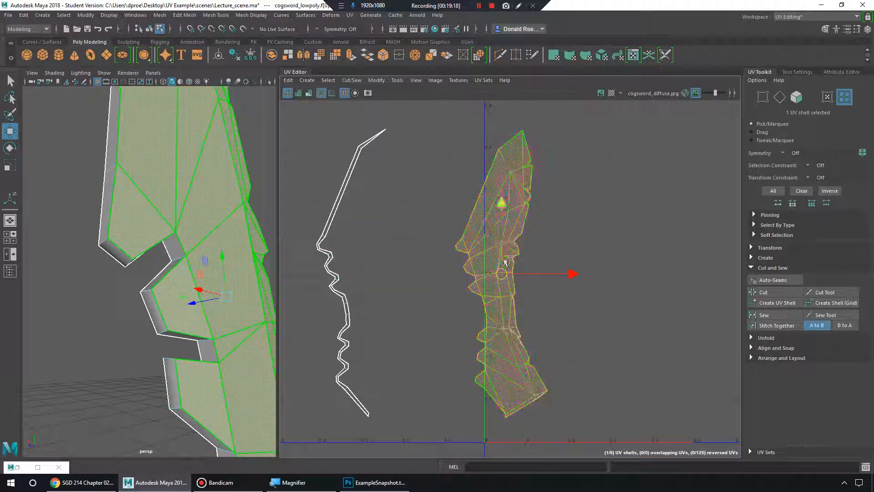
pyautogui.click(782, 340)
pyautogui.click(782, 362)
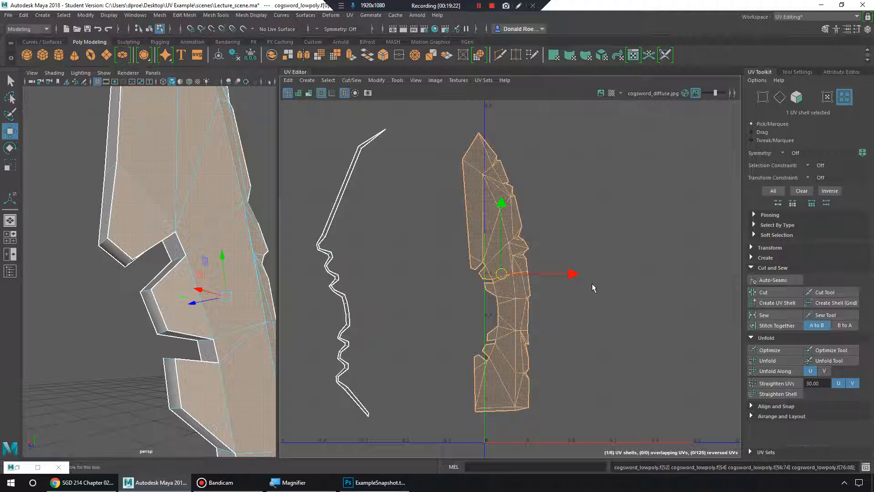
# - Move the unfolded face shell fully into positive U and rotate it upright
pyautogui.moveTo(574, 275); pyautogui.dragTo(606, 274)
pyautogui.press('e')
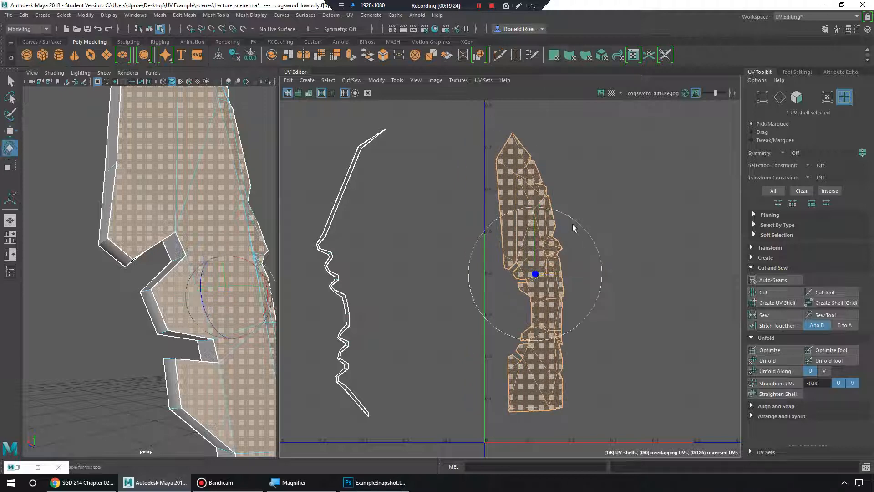
pyautogui.moveTo(573, 227); pyautogui.dragTo(577, 220)
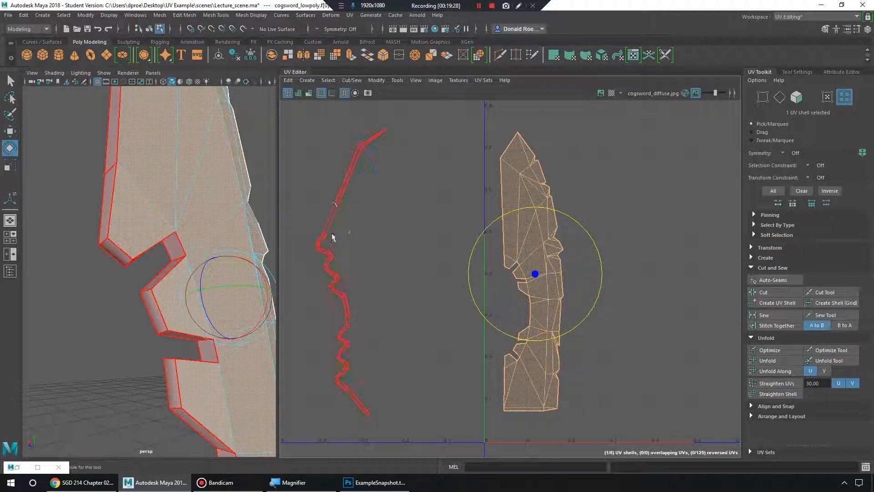
# - Unfold the blade's thin rim strip shell
pyautogui.click(337, 203)
pyautogui.click(768, 360)
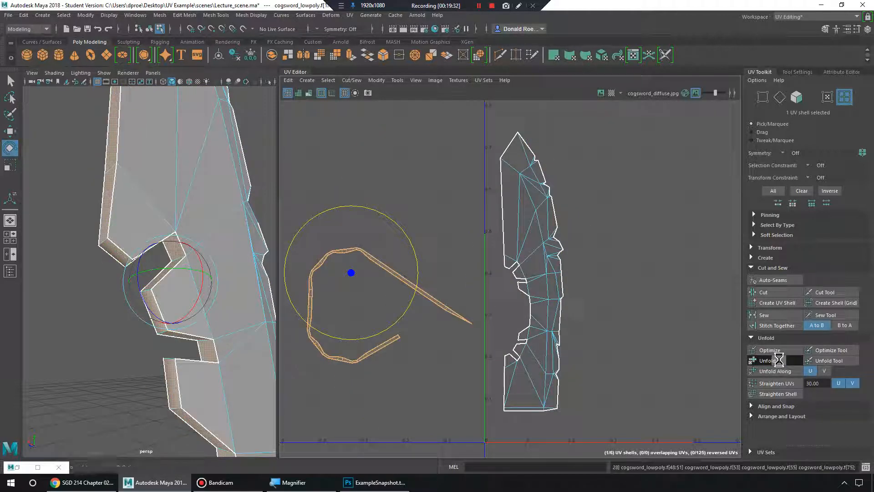
pyautogui.keyDown('alt'); pyautogui.moveTo(255, 269); pyautogui.dragTo(195, 259); pyautogui.keyUp('alt')
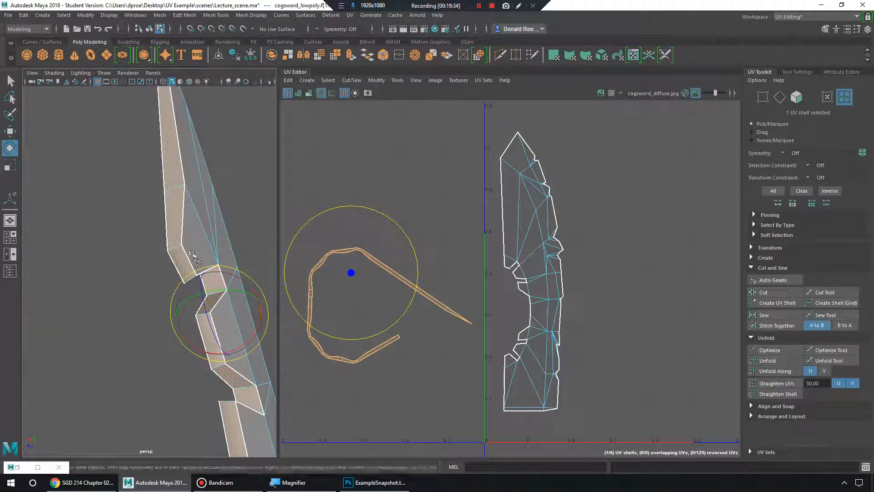
pyautogui.moveTo(192, 221); pyautogui.dragTo(193, 196, button='right')
pyautogui.click(175, 248)
pyautogui.keyDown('alt'); pyautogui.moveTo(176, 251); pyautogui.dragTo(152, 233); pyautogui.keyUp('alt')
pyautogui.press('f')
pyautogui.press('q')
pyautogui.keyDown('shift'); pyautogui.moveTo(146, 264); pyautogui.dragTo(143, 260); pyautogui.keyUp('shift')
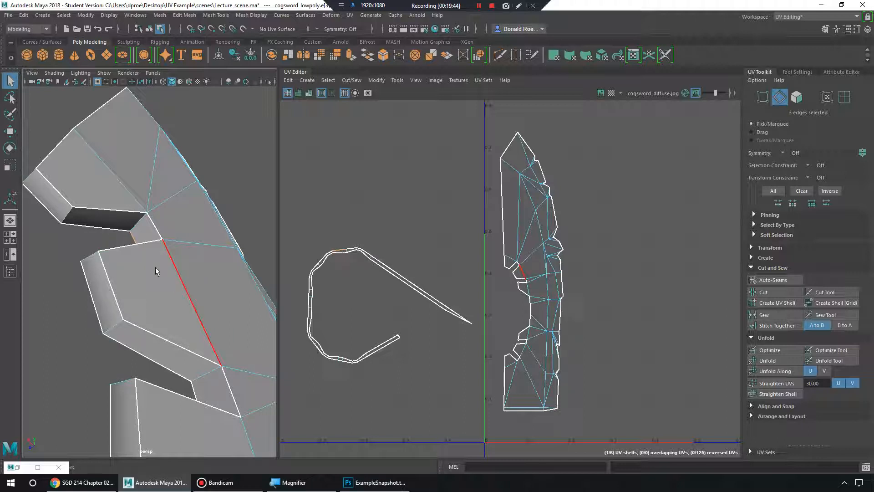
# - Select all faces of the blade's rim strip shell and apply an automatic UV projection to them
pyautogui.moveTo(357, 248); pyautogui.dragTo(363, 273, button='right')
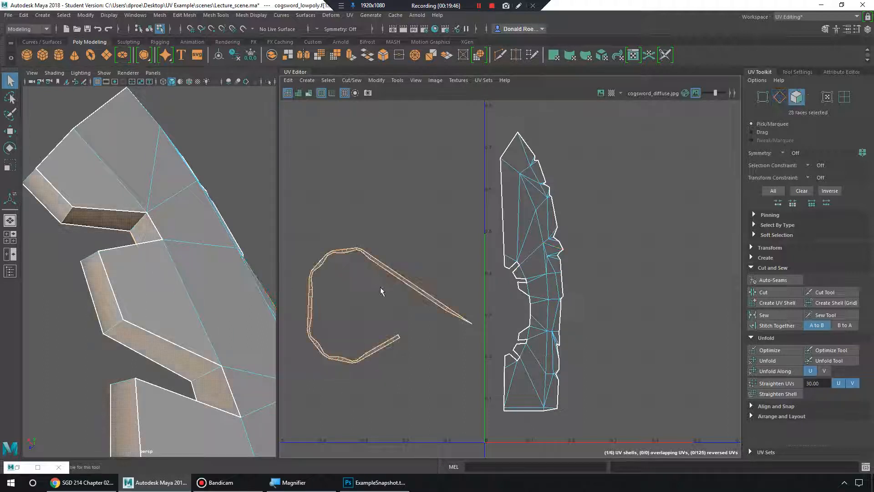
pyautogui.keyDown('alt'); pyautogui.moveTo(379, 286); pyautogui.dragTo(421, 276, button='middle'); pyautogui.keyUp('alt')
pyautogui.rightClick(423, 256)
pyautogui.moveTo(423, 256); pyautogui.dragTo(421, 276, button='right')
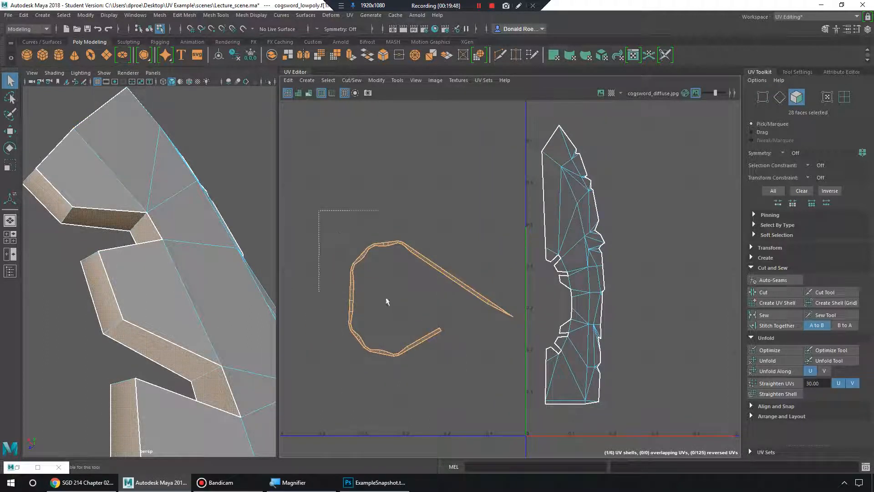
pyautogui.moveTo(518, 393); pyautogui.dragTo(518, 393)
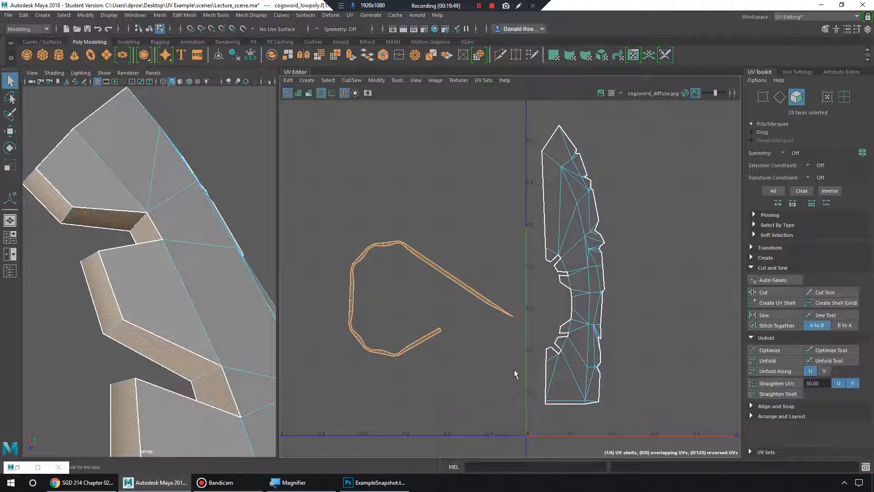
pyautogui.click(772, 268)
pyautogui.click(765, 257)
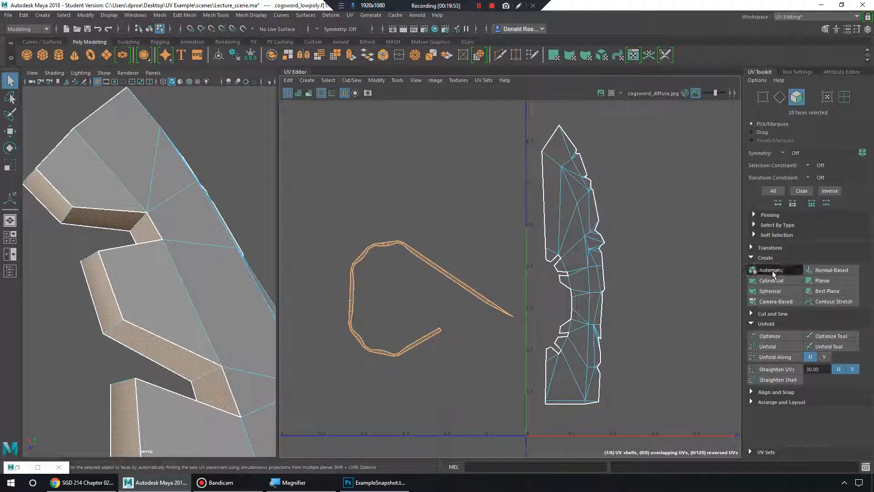
pyautogui.click(771, 269)
# - Move the newly projected rim shells into negative U, clear of the blade's face shell
pyautogui.keyDown('alt'); pyautogui.moveTo(665, 284); pyautogui.dragTo(592, 258, button='right'); pyautogui.keyUp('alt')
pyautogui.keyDown('alt'); pyautogui.moveTo(591, 259); pyautogui.dragTo(514, 263, button='middle'); pyautogui.keyUp('alt')
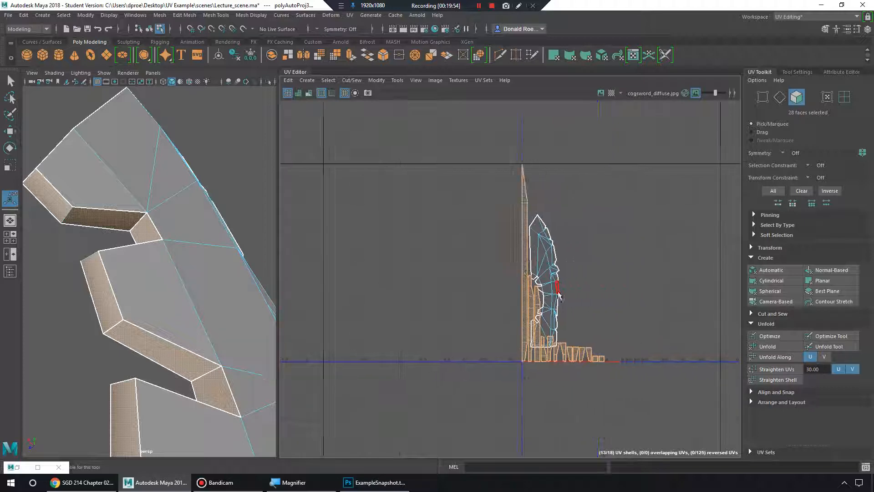
pyautogui.press('w')
pyautogui.moveTo(624, 268); pyautogui.dragTo(499, 263)
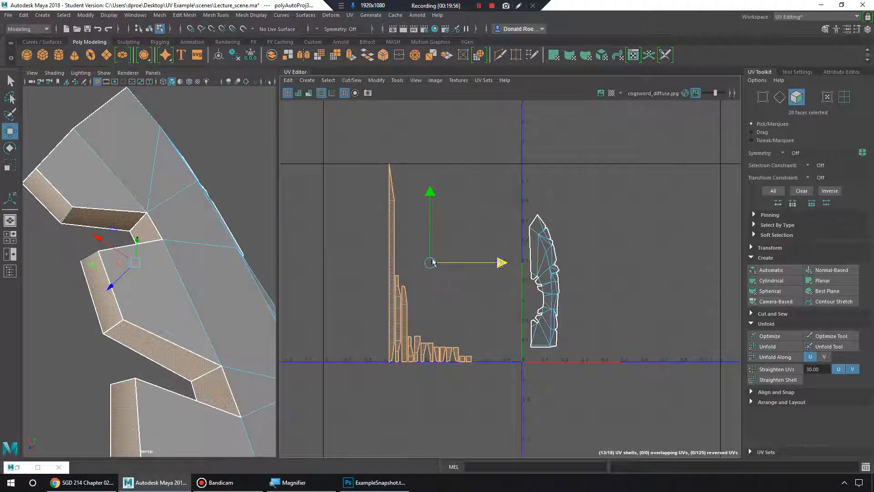
# - Select the second-longest rim shell and examine which part of the blade's rim it covers
pyautogui.moveTo(389, 300)
pyautogui.keyDown('alt'); pyautogui.mouseDown(button='right')
pyautogui.moveTo(674, 334)
pyautogui.moveTo(409, 306)
pyautogui.moveTo(384, 295)
pyautogui.mouseUp(button='right'); pyautogui.keyUp('alt')
pyautogui.click(423, 307)
pyautogui.click(409, 310)
pyautogui.press('f')
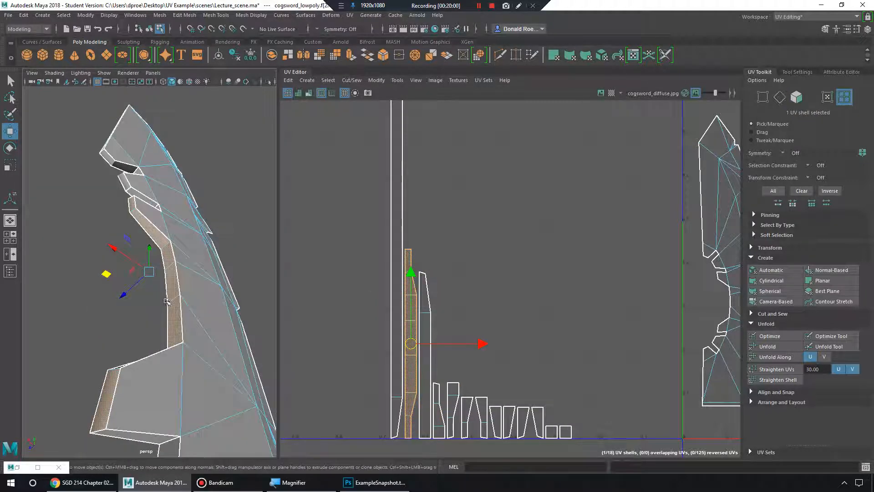
pyautogui.keyDown('alt'); pyautogui.moveTo(107, 275); pyautogui.dragTo(184, 293); pyautogui.keyUp('alt')
pyautogui.keyDown('alt'); pyautogui.moveTo(416, 378); pyautogui.dragTo(480, 294, button='middle'); pyautogui.keyUp('alt')
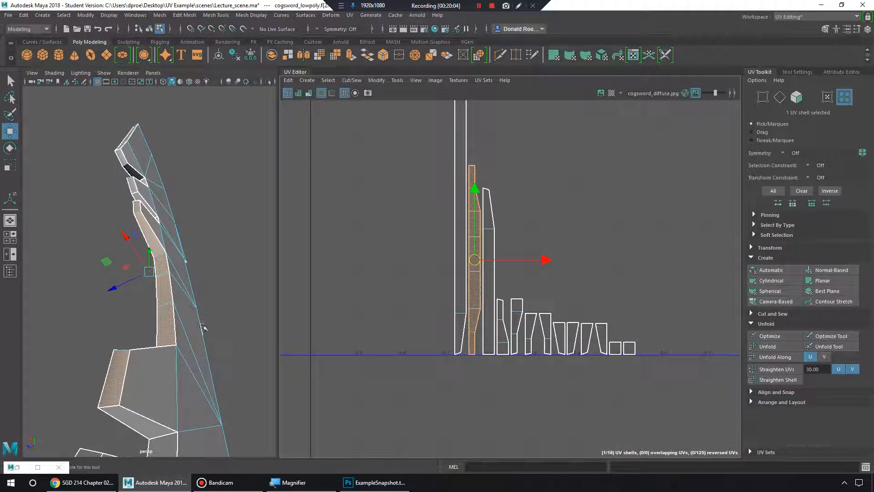
pyautogui.scroll(5, 198, 344)
pyautogui.keyDown('alt'); pyautogui.moveTo(198, 344); pyautogui.dragTo(207, 327, button='middle'); pyautogui.keyUp('alt')
pyautogui.keyDown('alt'); pyautogui.moveTo(208, 327); pyautogui.dragTo(185, 315, button='right'); pyautogui.keyUp('alt')
pyautogui.keyDown('alt'); pyautogui.moveTo(184, 315); pyautogui.dragTo(197, 332); pyautogui.keyUp('alt')
pyautogui.moveTo(197, 332)
pyautogui.keyDown('alt'); pyautogui.mouseDown(button='right')
pyautogui.moveTo(219, 353)
pyautogui.moveTo(207, 342)
pyautogui.mouseUp(button='right'); pyautogui.keyUp('alt')
# - Return to object mode and compare the rim shells with the blade's face shell in UV space
pyautogui.rightClick(178, 220)
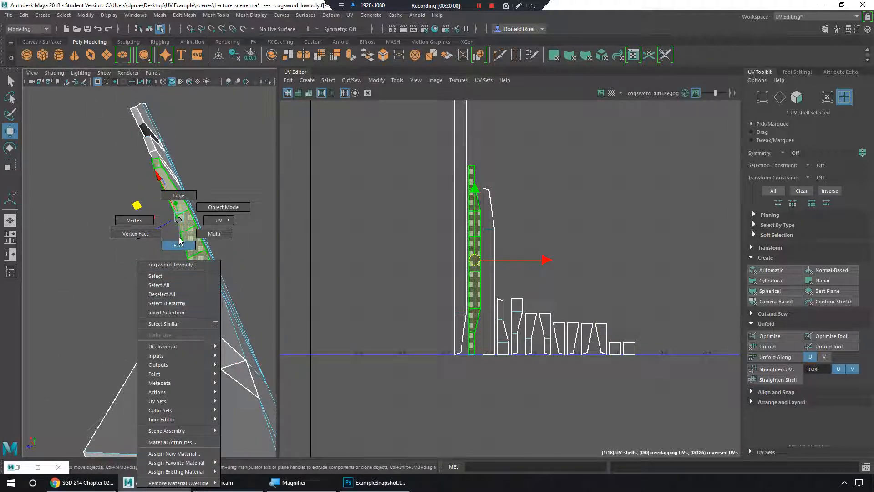
pyautogui.click(223, 207)
pyautogui.keyDown('alt'); pyautogui.moveTo(614, 277); pyautogui.dragTo(582, 247, button='right'); pyautogui.keyUp('alt')
pyautogui.keyDown('alt'); pyautogui.moveTo(581, 248); pyautogui.dragTo(496, 359, button='middle'); pyautogui.keyUp('alt')
pyautogui.keyDown('alt'); pyautogui.moveTo(495, 359); pyautogui.dragTo(497, 253, button='right'); pyautogui.keyUp('alt')
pyautogui.keyDown('alt'); pyautogui.moveTo(497, 253); pyautogui.dragTo(472, 261, button='middle'); pyautogui.keyUp('alt')
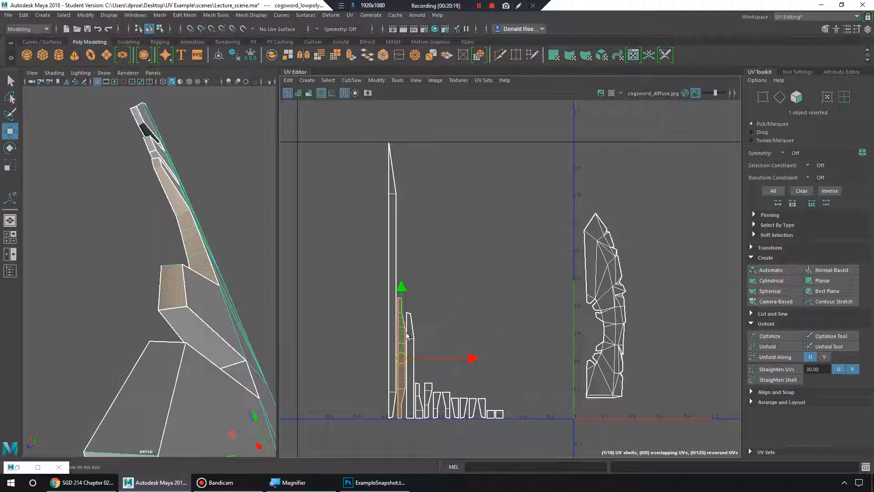
pyautogui.moveTo(406, 333); pyautogui.dragTo(429, 309, button='right')
pyautogui.moveTo(411, 338); pyautogui.dragTo(460, 295, button='right')
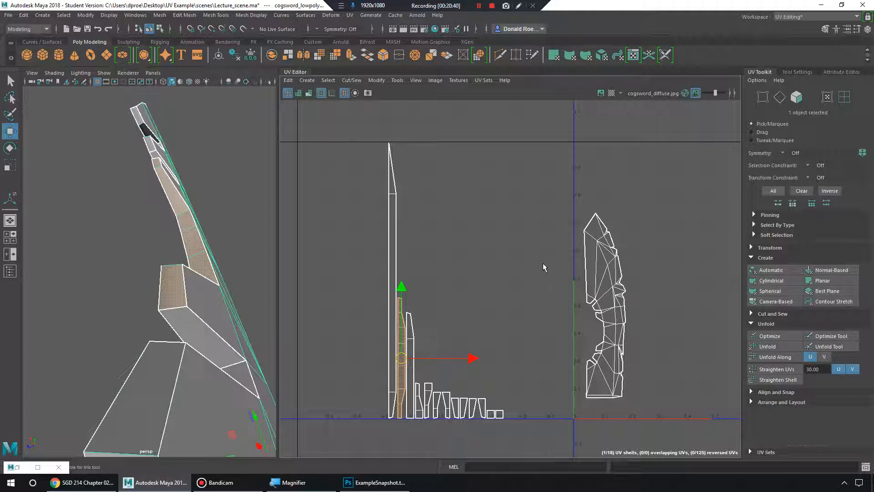
pyautogui.scroll(4, 511, 246)
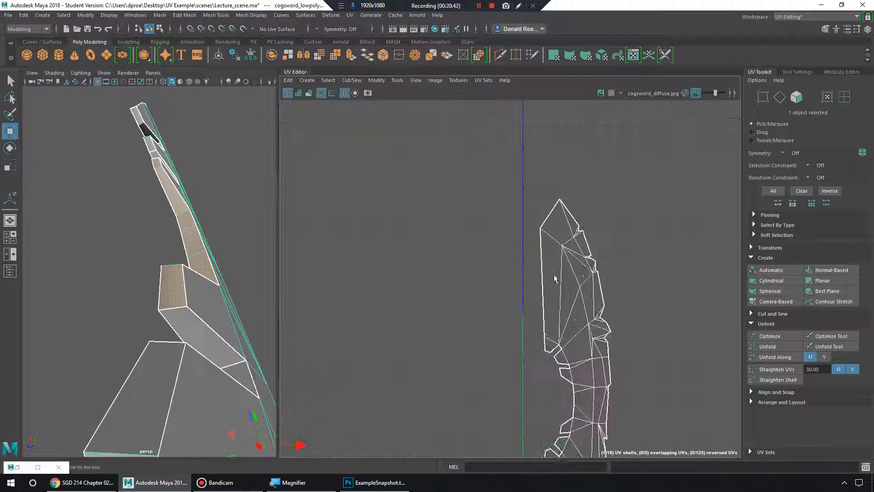
pyautogui.scroll(-5, 584, 283)
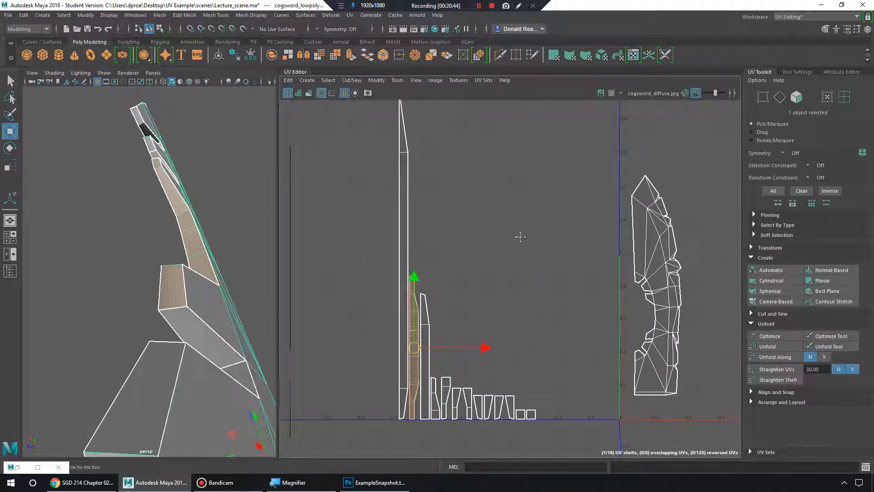
pyautogui.moveTo(406, 312)
pyautogui.mouseDown(button='right')
pyautogui.moveTo(434, 298)
pyautogui.moveTo(406, 312)
pyautogui.mouseUp(button='right')
# - Select the three faces of the long straight rim section below the blade tip and move their shell towards the face shell, then deselect it
pyautogui.keyDown('alt'); pyautogui.moveTo(159, 176); pyautogui.dragTo(157, 228); pyautogui.keyUp('alt')
pyautogui.keyDown('alt'); pyautogui.moveTo(150, 237); pyautogui.dragTo(166, 245, button='right'); pyautogui.keyUp('alt')
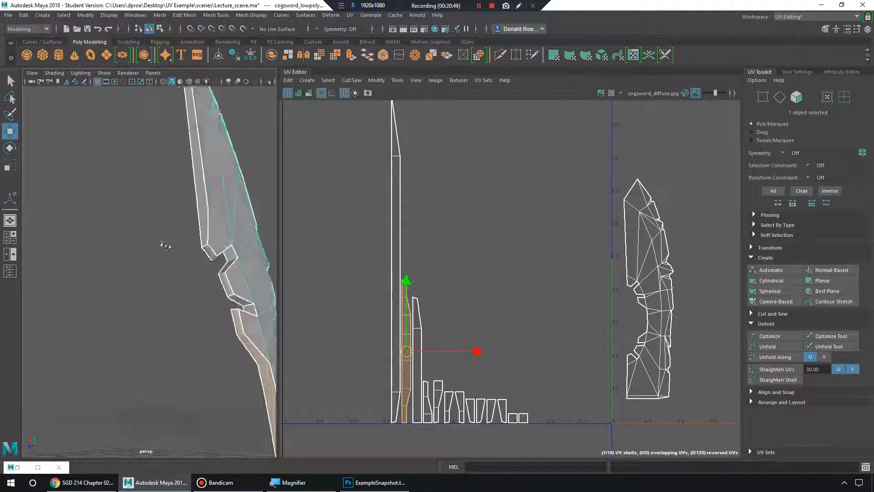
pyautogui.keyDown('alt'); pyautogui.moveTo(182, 132); pyautogui.dragTo(181, 245, button='middle'); pyautogui.keyUp('alt')
pyautogui.keyDown('alt'); pyautogui.moveTo(180, 246); pyautogui.dragTo(182, 232); pyautogui.keyUp('alt')
pyautogui.moveTo(176, 178); pyautogui.dragTo(176, 202, button='right')
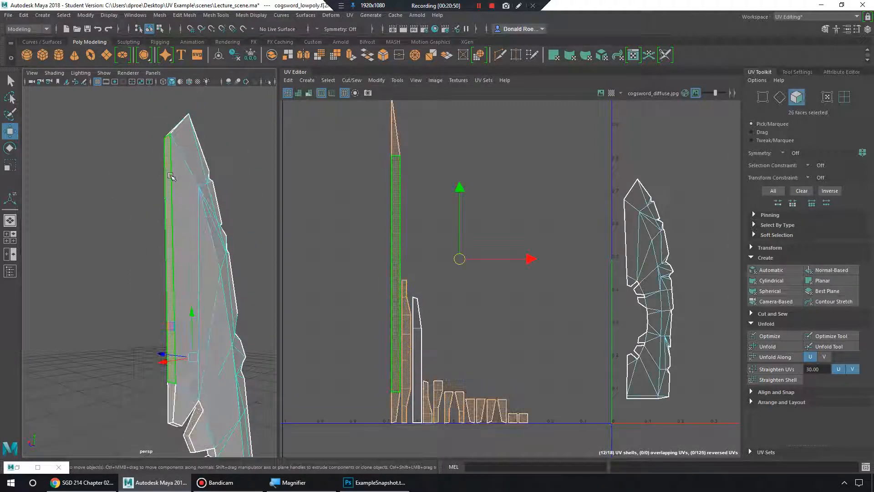
pyautogui.click(172, 176)
pyautogui.keyDown('alt'); pyautogui.moveTo(173, 176); pyautogui.dragTo(199, 191); pyautogui.keyUp('alt')
pyautogui.keyDown('shift'); pyautogui.click(195, 203); pyautogui.keyUp('shift')
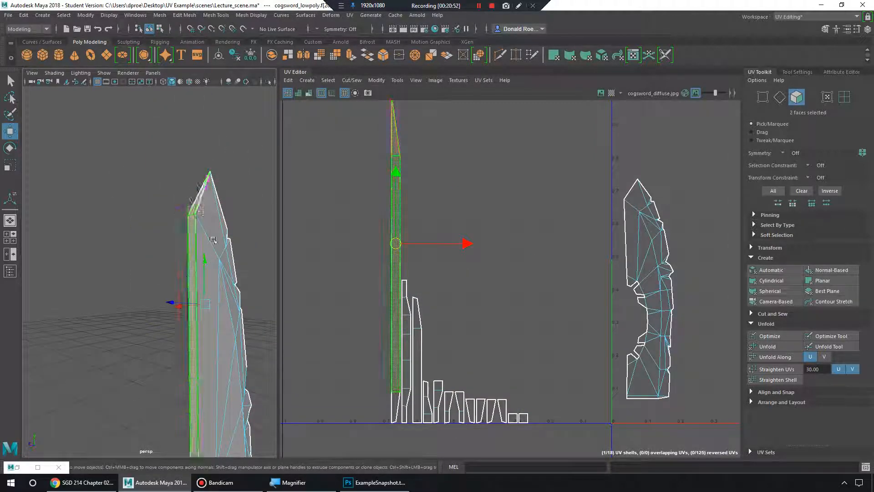
pyautogui.keyDown('alt'); pyautogui.moveTo(195, 310); pyautogui.dragTo(206, 169, button='middle'); pyautogui.keyUp('alt')
pyautogui.keyDown('shift'); pyautogui.click(208, 296); pyautogui.keyUp('shift')
pyautogui.moveTo(469, 259); pyautogui.dragTo(636, 259)
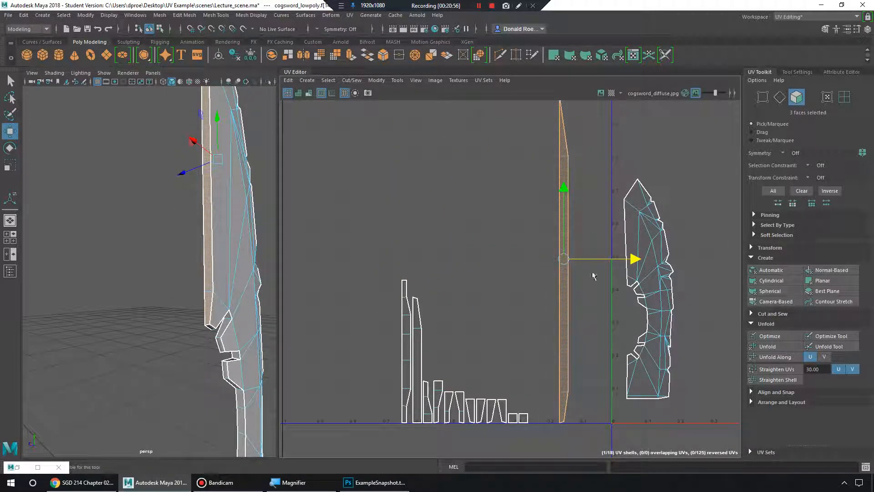
pyautogui.keyDown('alt'); pyautogui.moveTo(591, 271); pyautogui.dragTo(511, 302, button='middle'); pyautogui.keyUp('alt')
pyautogui.moveTo(552, 289); pyautogui.dragTo(536, 289)
pyautogui.click(509, 232)
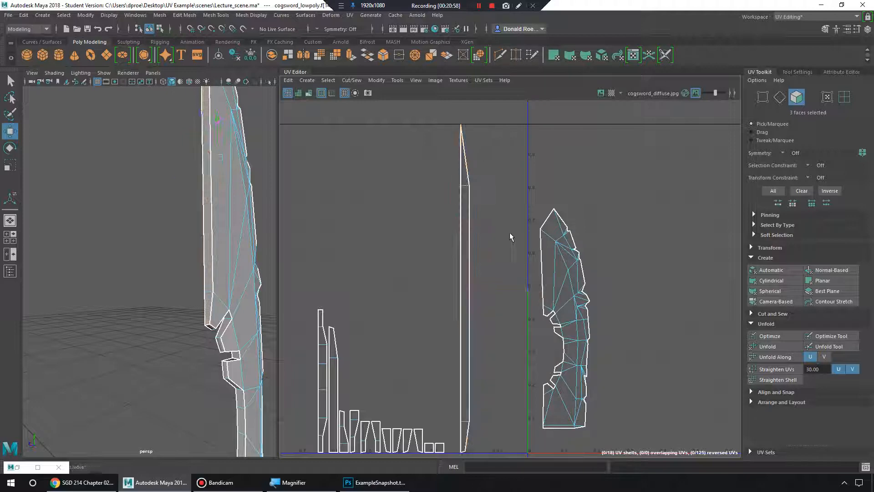
# - Select the face shell's three border edges that adjoin the long rim shell, from the tip to the first notch
pyautogui.moveTo(557, 228); pyautogui.dragTo(557, 203, button='right')
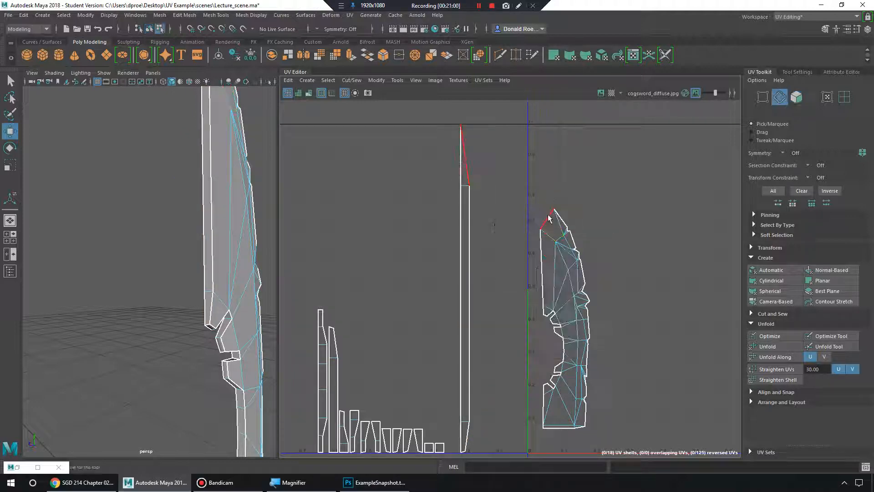
pyautogui.click(548, 219)
pyautogui.scroll(1, 573, 301)
pyautogui.keyDown('alt'); pyautogui.moveTo(573, 301); pyautogui.dragTo(529, 216, button='middle'); pyautogui.keyUp('alt')
pyautogui.keyDown('shift'); pyautogui.click(522, 269); pyautogui.keyUp('shift')
pyautogui.keyDown('shift'); pyautogui.click(517, 235); pyautogui.keyUp('shift')
pyautogui.keyDown('alt'); pyautogui.moveTo(595, 238); pyautogui.dragTo(590, 277, button='middle'); pyautogui.keyUp('alt')
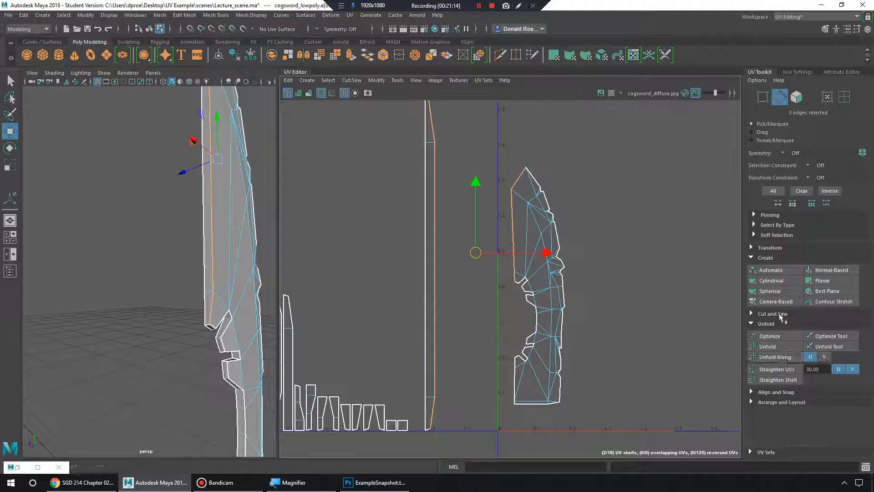
# - Try stitching the long rim shell and the face shell together along the selected edges, then undo it
pyautogui.click(751, 324)
pyautogui.click(752, 258)
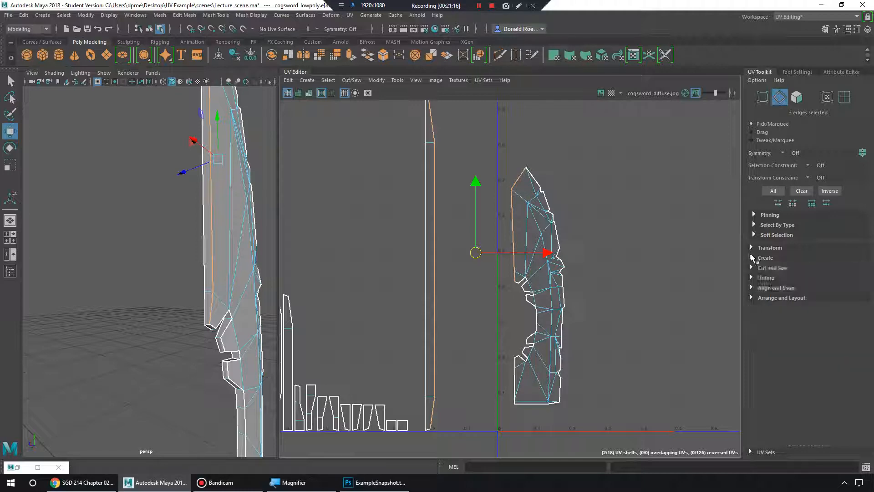
pyautogui.click(752, 267)
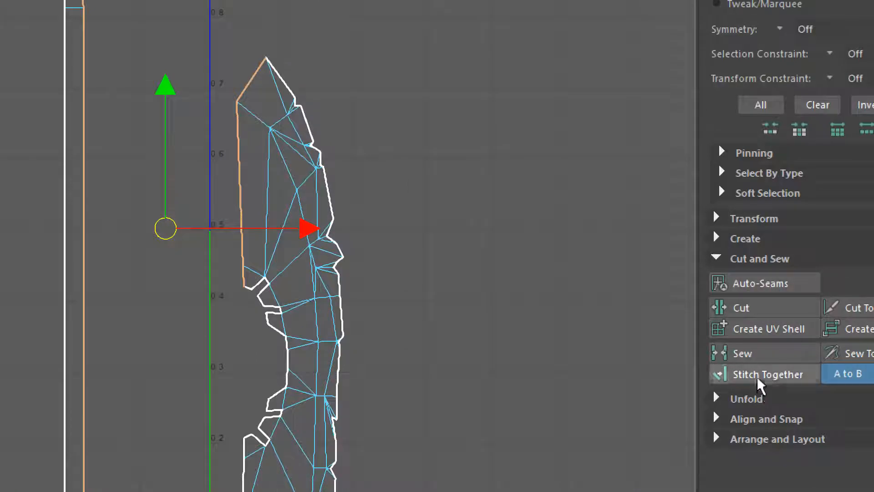
pyautogui.click(771, 325)
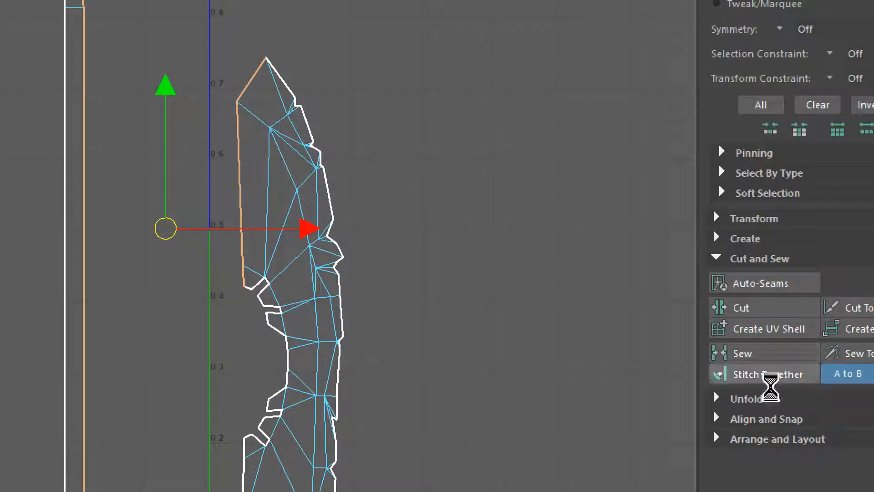
pyautogui.keyDown('alt'); pyautogui.moveTo(368, 142); pyautogui.dragTo(457, 264, button='middle'); pyautogui.keyUp('alt')
pyautogui.keyDown('alt'); pyautogui.moveTo(457, 264); pyautogui.dragTo(631, 278, button='right'); pyautogui.keyUp('alt')
pyautogui.keyDown('alt'); pyautogui.moveTo(363, 255); pyautogui.dragTo(708, 255, button='right'); pyautogui.keyUp('alt')
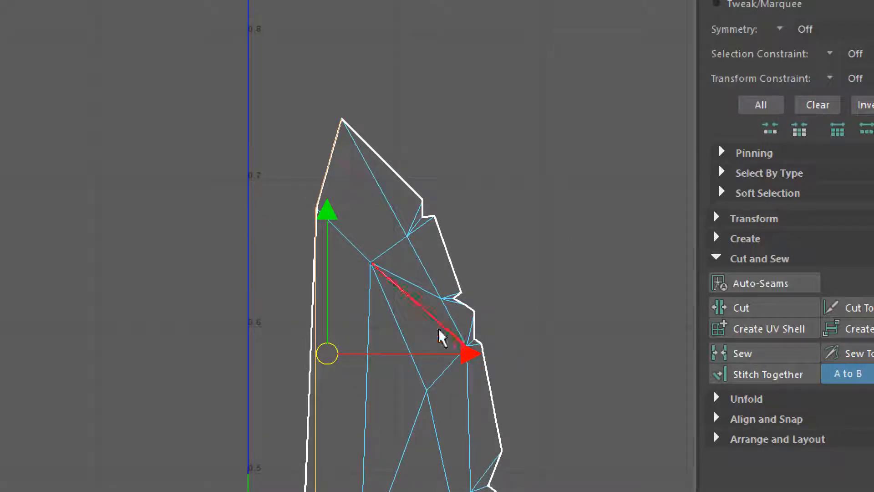
pyautogui.hotkey('ctrl', 'z')
# - Try sewing the selected border edges of the two shells instead, then undo the sew
pyautogui.keyDown('alt'); pyautogui.moveTo(236, 200); pyautogui.dragTo(378, 191, button='middle'); pyautogui.keyUp('alt')
pyautogui.keyDown('alt'); pyautogui.moveTo(377, 191); pyautogui.dragTo(255, 178, button='right'); pyautogui.keyUp('alt')
pyautogui.keyDown('alt'); pyautogui.moveTo(337, 168); pyautogui.dragTo(411, 163, button='middle'); pyautogui.keyUp('alt')
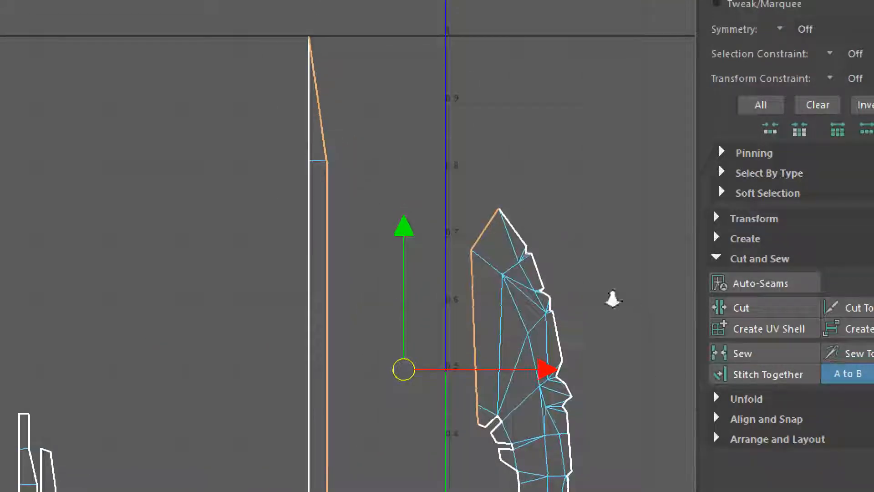
pyautogui.click(780, 356)
pyautogui.keyDown('alt'); pyautogui.moveTo(613, 311); pyautogui.dragTo(431, 269, button='right'); pyautogui.keyUp('alt')
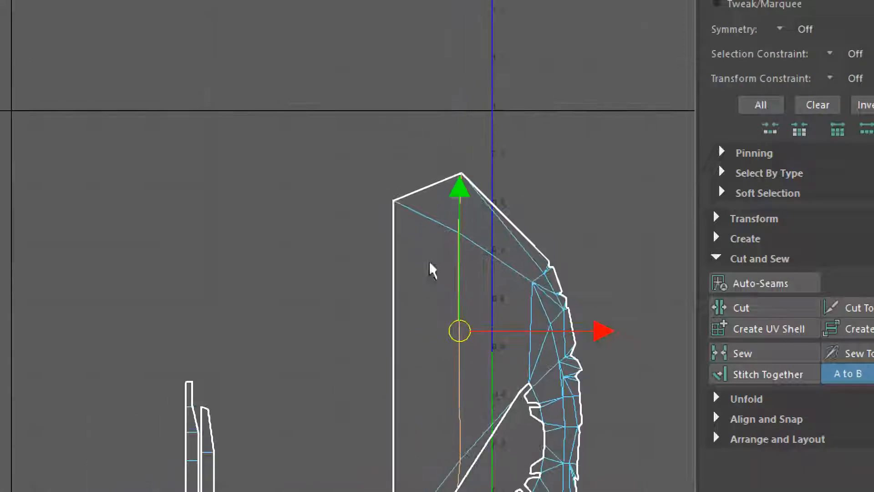
pyautogui.keyDown('alt'); pyautogui.moveTo(574, 329); pyautogui.dragTo(494, 233, button='middle'); pyautogui.keyUp('alt')
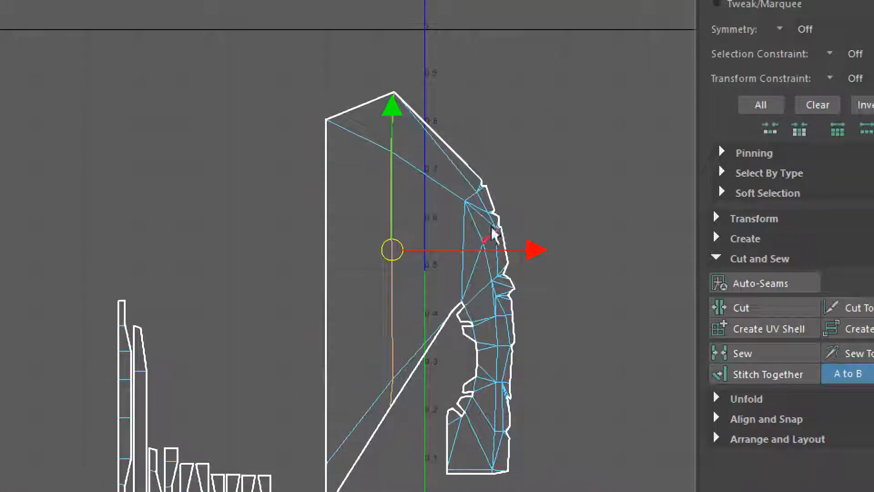
pyautogui.hotkey('ctrl', 'z')
# - Sew the selected edges once more to inspect the stretching near the blade tip, then undo it again
pyautogui.scroll(-4, 335, 248)
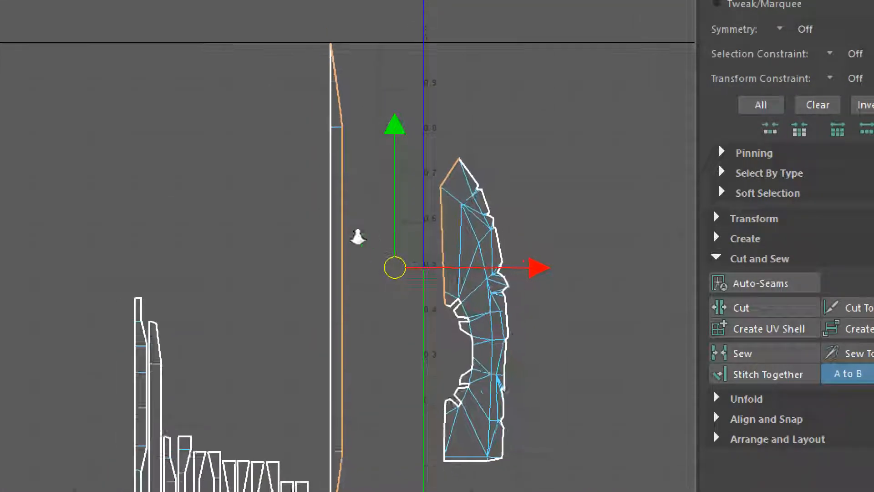
pyautogui.click(715, 357)
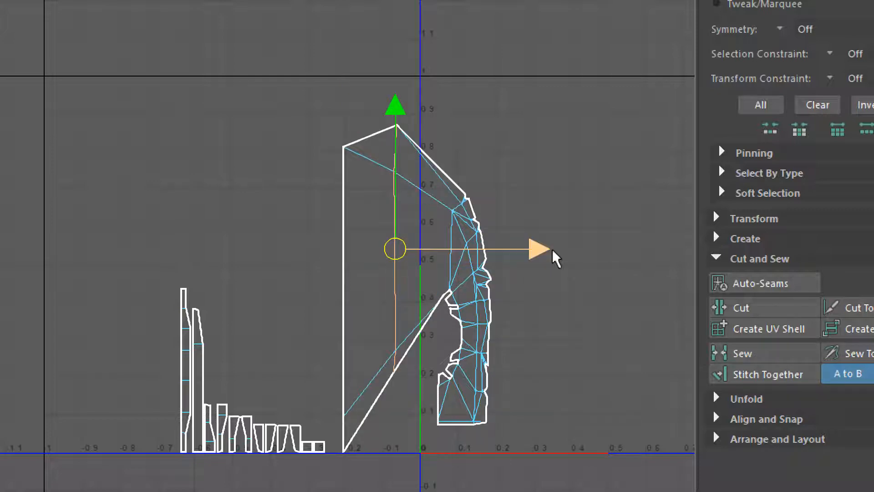
pyautogui.scroll(3, 468, 195)
pyautogui.scroll(4, 400, 228)
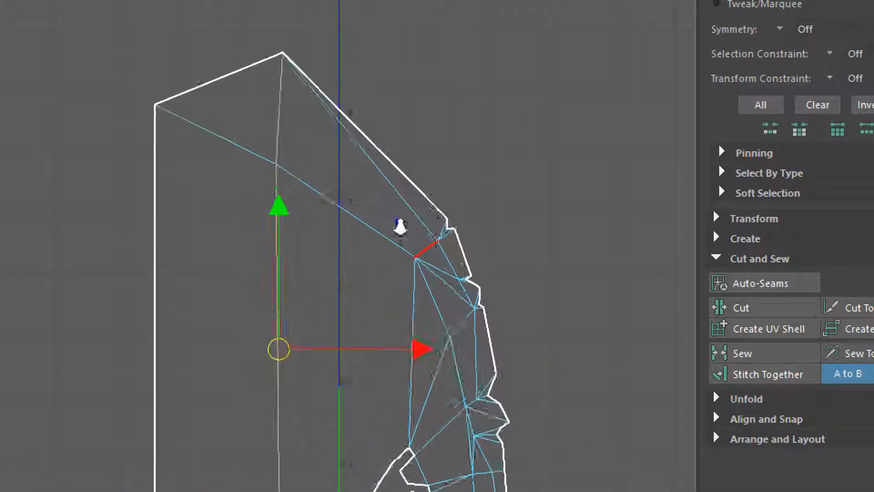
pyautogui.hotkey('ctrl', 'z')
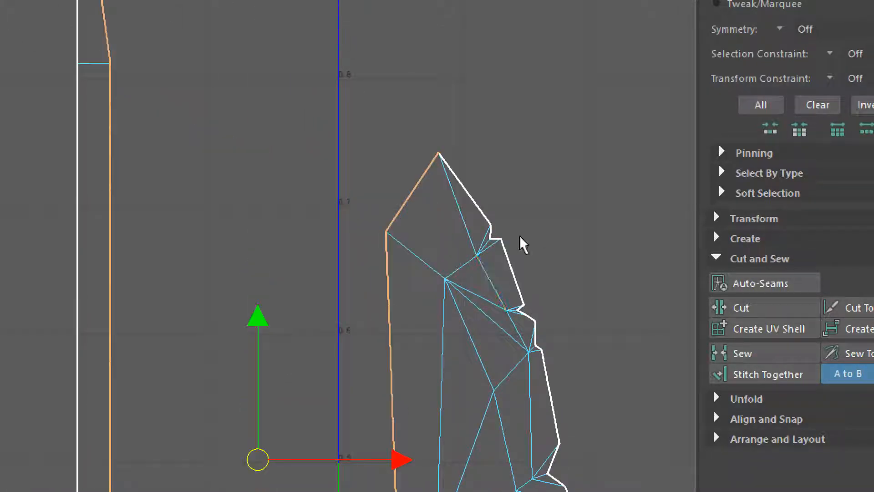
pyautogui.scroll(-5, 520, 238)
pyautogui.keyDown('alt'); pyautogui.moveTo(487, 239); pyautogui.dragTo(405, 172, button='middle'); pyautogui.keyUp('alt')
pyautogui.scroll(-1, 405, 172)
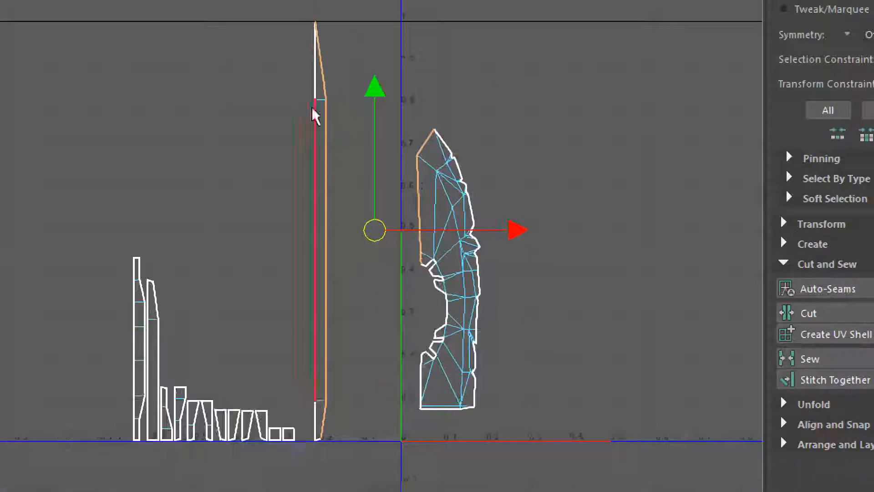
# - Select the long rim shell and scale it down uniformly to about 0.37 UV units tall, close to the face shell's matching edge
pyautogui.moveTo(301, 94); pyautogui.dragTo(204, 64, button='right')
pyautogui.click(332, 135)
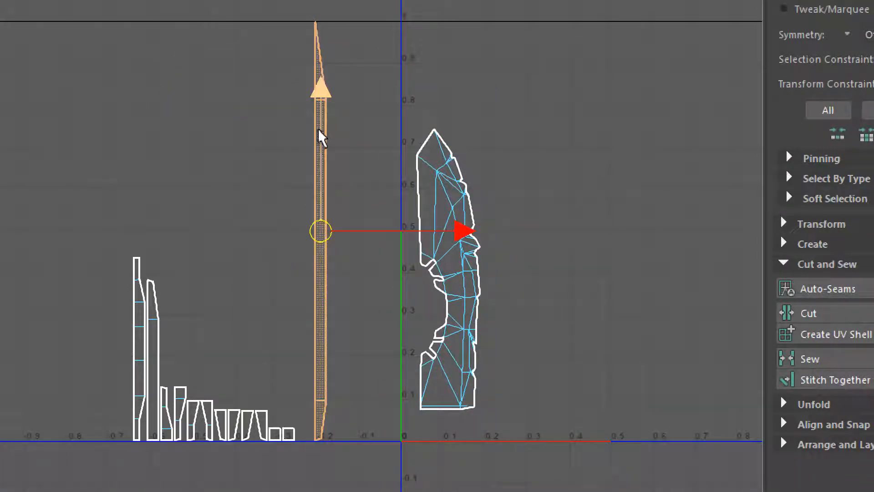
pyautogui.press('e')
pyautogui.press('r')
pyautogui.moveTo(321, 231); pyautogui.dragTo(243, 243)
pyautogui.press('w')
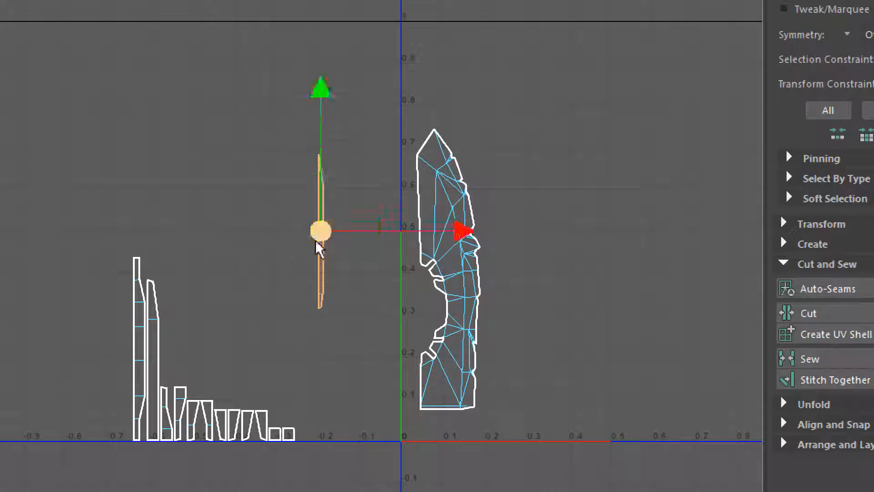
# - Move the long rim shell close beside the upper straight edge of the face shell, centred at about U -0.04, V 0.61
pyautogui.moveTo(324, 230); pyautogui.dragTo(390, 178)
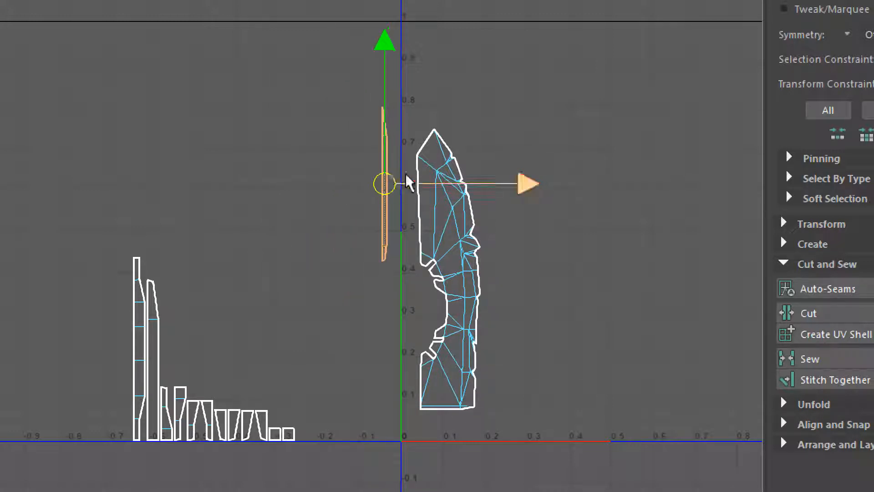
# - Try sewing the long rim shell to the face shell along their matching border edges, from the blade tip to the first notch
pyautogui.moveTo(454, 222); pyautogui.dragTo(463, 155, button='right')
pyautogui.click(424, 140)
pyautogui.keyDown('shift'); pyautogui.click(419, 214); pyautogui.keyUp('shift')
pyautogui.keyDown('shift'); pyautogui.click(424, 260); pyautogui.keyUp('shift')
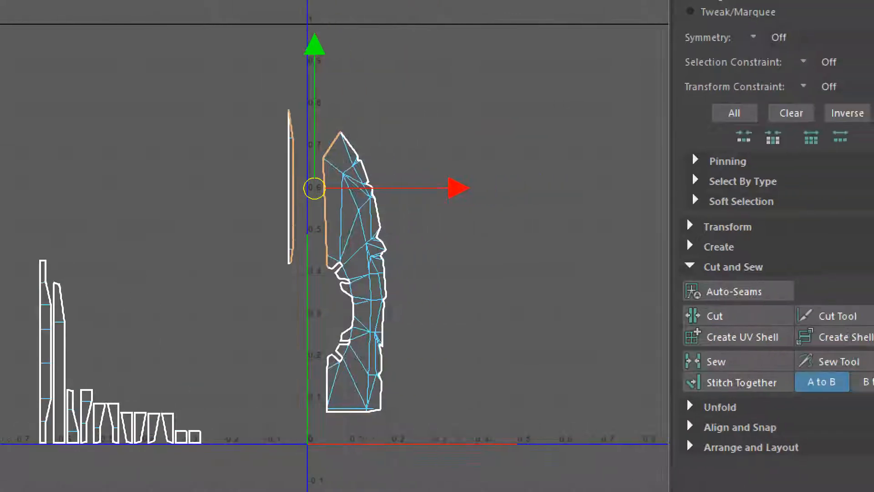
pyautogui.click(728, 363)
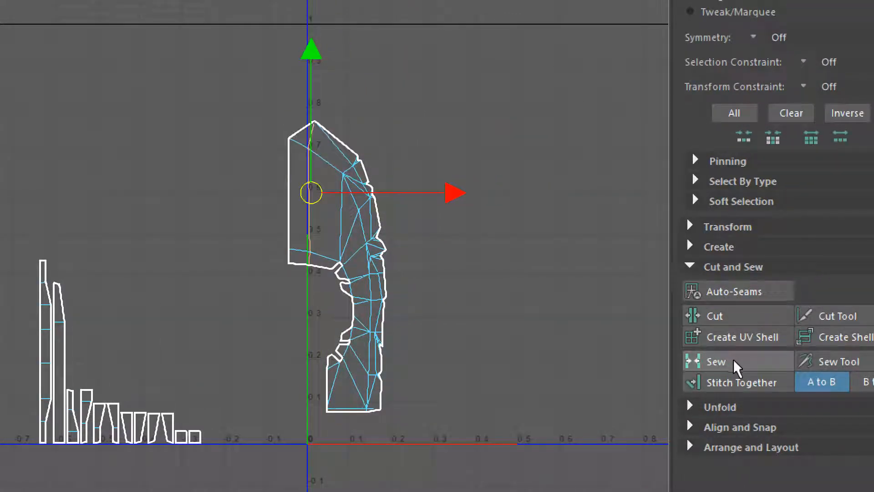
# - Select the whole sewn blade shell and try unfolding it to relax the stretched rim faces
pyautogui.click(354, 231)
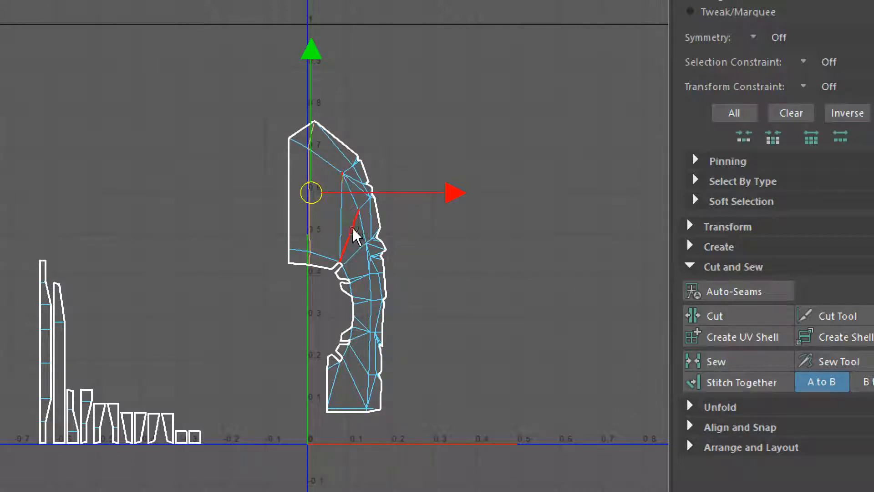
pyautogui.moveTo(353, 234); pyautogui.dragTo(284, 199, button='right')
pyautogui.click(357, 244)
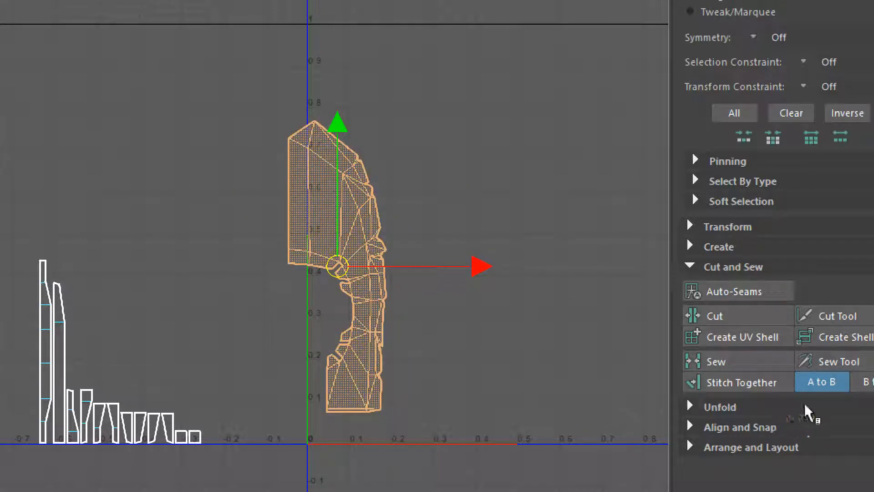
pyautogui.click(727, 406)
pyautogui.click(728, 452)
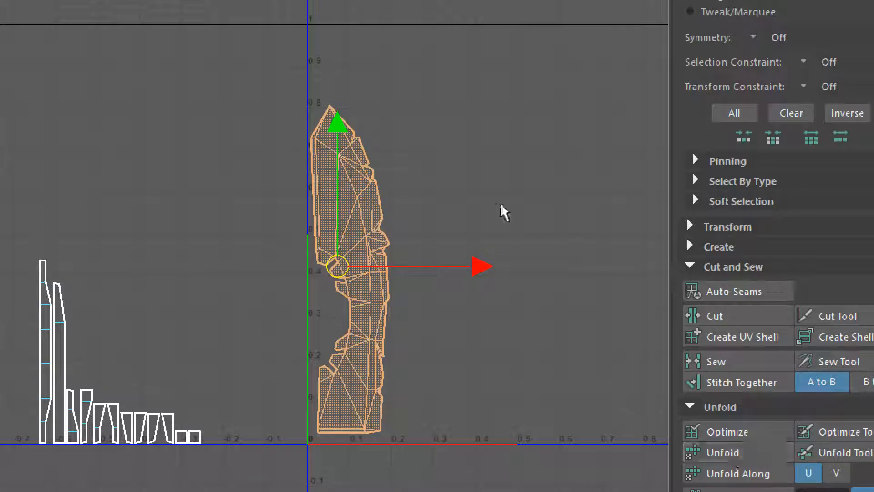
# - Undo the unfold, the sew and the edge selection, returning to the separate long rim shell selected beside the face shell
pyautogui.hotkey('ctrl', 'z')
pyautogui.hotkey('ctrl', 'z')
pyautogui.hotkey('ctrl', 'z')
pyautogui.hotkey('ctrl', 'z')
pyautogui.hotkey('ctrl', 'z')
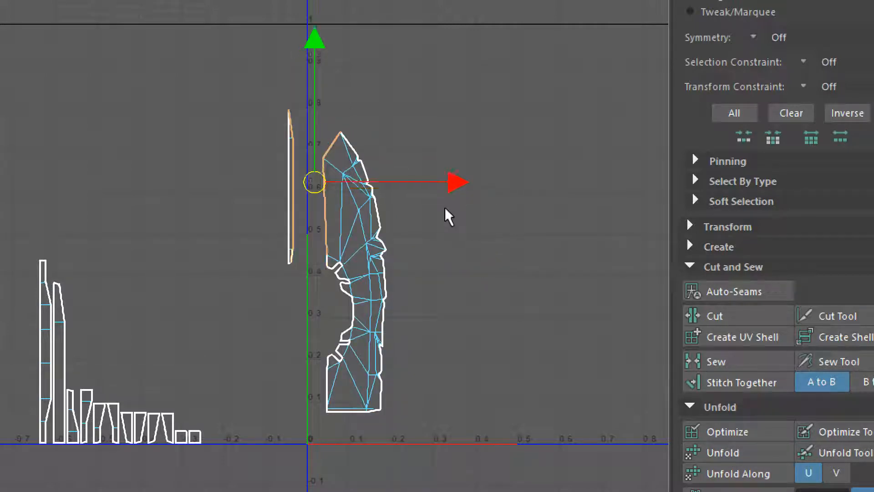
pyautogui.hotkey('ctrl', 'z')
pyautogui.hotkey('ctrl', 'z')
pyautogui.hotkey('ctrl', 'z')
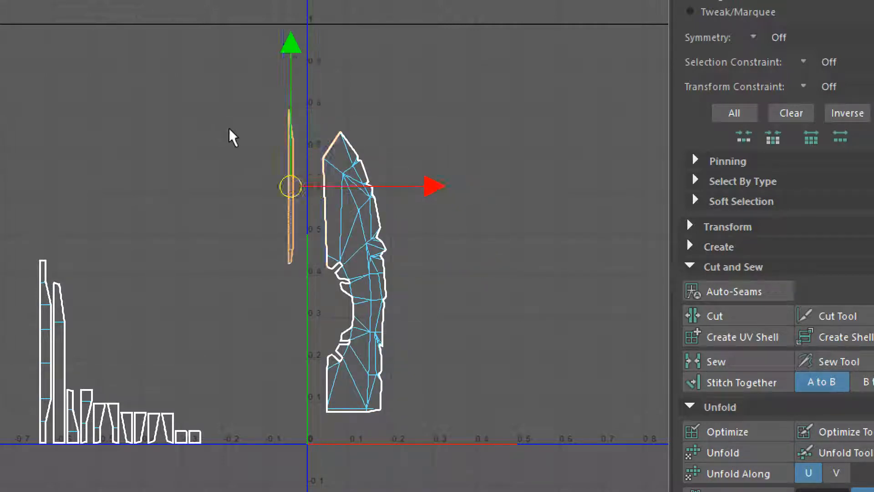
pyautogui.hotkey('ctrl', 'z')
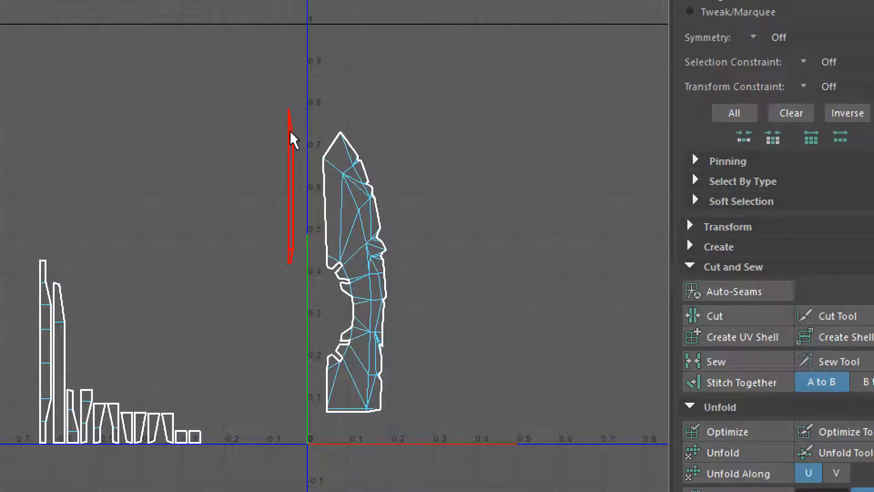
pyautogui.hotkey('ctrl', 'z')
pyautogui.hotkey('ctrl', 'z')
pyautogui.hotkey('ctrl', 'z')
pyautogui.hotkey('ctrl', 'z')
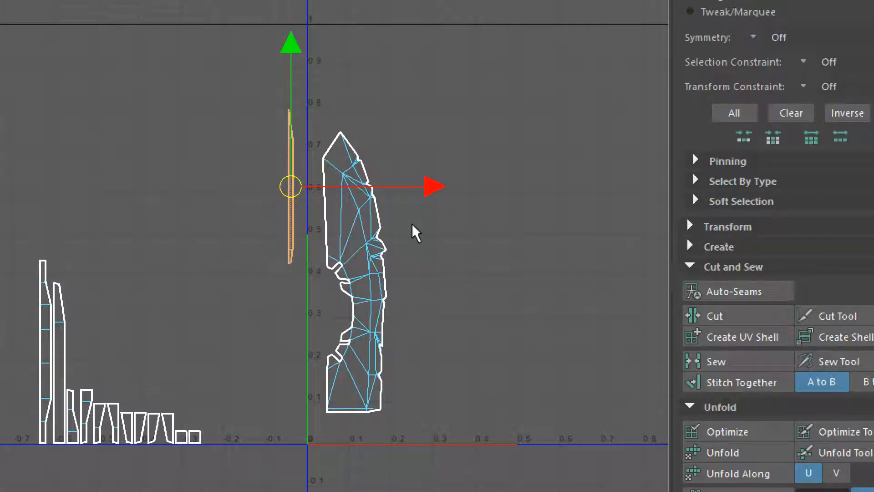
pyautogui.press('super+minus')
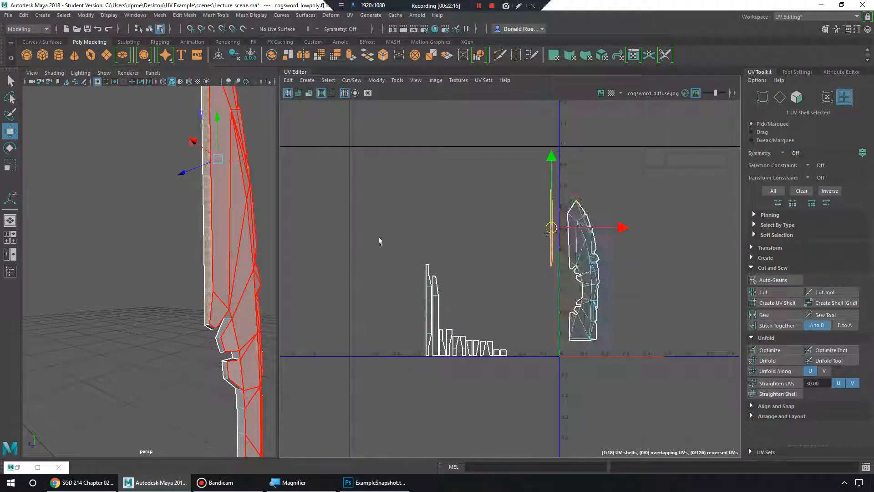
# - Examine the sword blade in the 3D view and compare it with its UV shells in the UV Editor
pyautogui.keyDown('alt'); pyautogui.moveTo(269, 180); pyautogui.dragTo(234, 248, button='middle'); pyautogui.keyUp('alt')
pyautogui.keyDown('alt'); pyautogui.moveTo(188, 381); pyautogui.dragTo(187, 293, button='middle'); pyautogui.keyUp('alt')
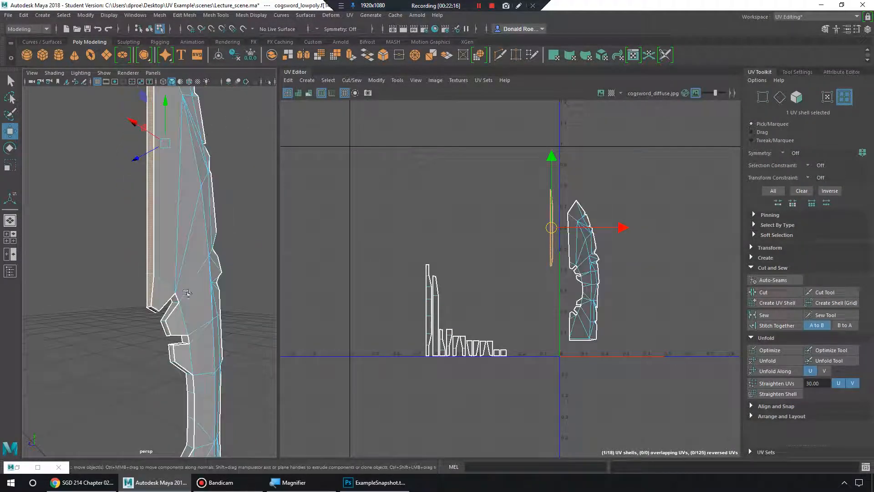
pyautogui.keyDown('alt'); pyautogui.moveTo(186, 292); pyautogui.dragTo(196, 278); pyautogui.keyUp('alt')
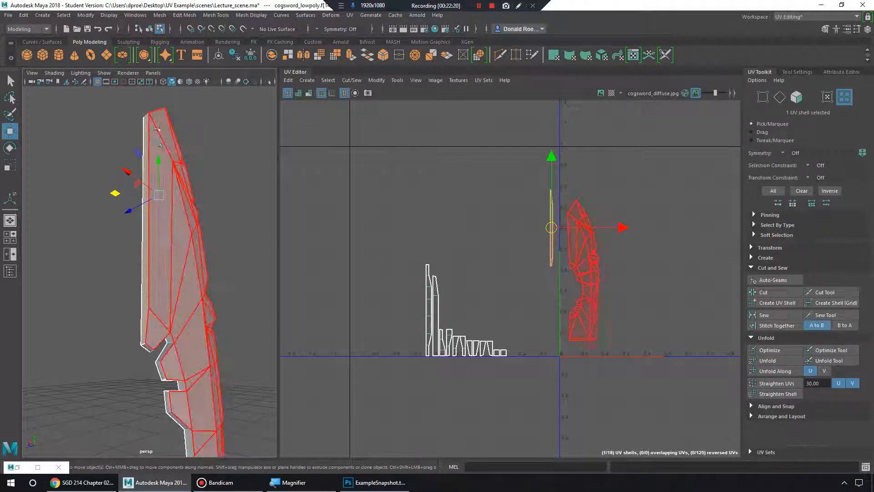
pyautogui.keyDown('alt'); pyautogui.moveTo(188, 284); pyautogui.dragTo(163, 310); pyautogui.keyUp('alt')
pyautogui.keyDown('alt'); pyautogui.moveTo(162, 309); pyautogui.dragTo(123, 269, button='right'); pyautogui.keyUp('alt')
pyautogui.keyDown('alt'); pyautogui.moveTo(123, 269); pyautogui.dragTo(114, 314, button='middle'); pyautogui.keyUp('alt')
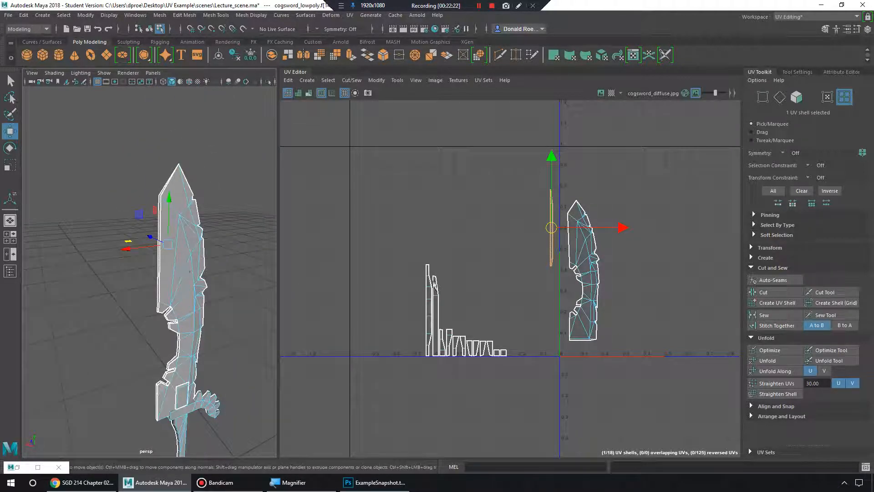
pyautogui.keyDown('alt'); pyautogui.moveTo(549, 294); pyautogui.dragTo(529, 270, button='middle'); pyautogui.keyUp('alt')
pyautogui.keyDown('alt'); pyautogui.moveTo(529, 270); pyautogui.dragTo(580, 294, button='right'); pyautogui.keyUp('alt')
pyautogui.keyDown('alt'); pyautogui.moveTo(580, 294); pyautogui.dragTo(576, 311, button='middle'); pyautogui.keyUp('alt')
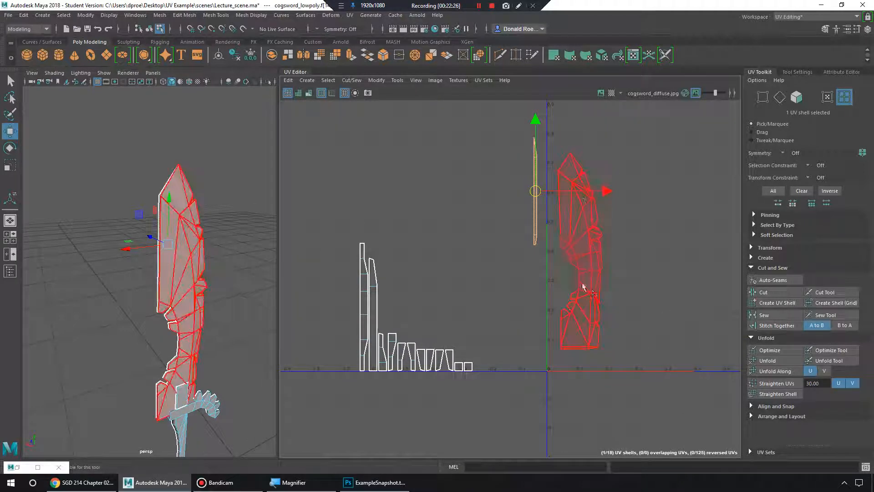
pyautogui.keyDown('alt'); pyautogui.moveTo(569, 280); pyautogui.dragTo(462, 329, button='middle'); pyautogui.keyUp('alt')
pyautogui.keyDown('alt'); pyautogui.moveTo(462, 329); pyautogui.dragTo(505, 332, button='right'); pyautogui.keyUp('alt')
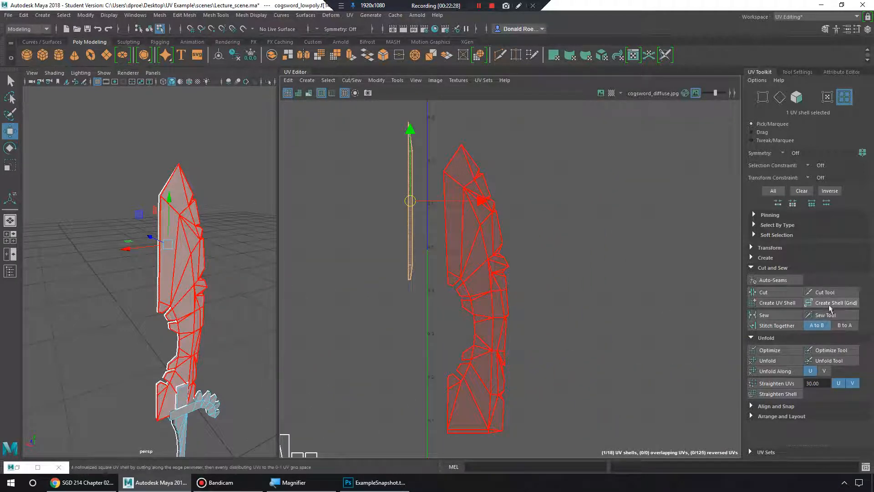
# - Move the thin edge-strip UV shell horizontally until it sits beside the blade shell's long straight edge
pyautogui.click(824, 315)
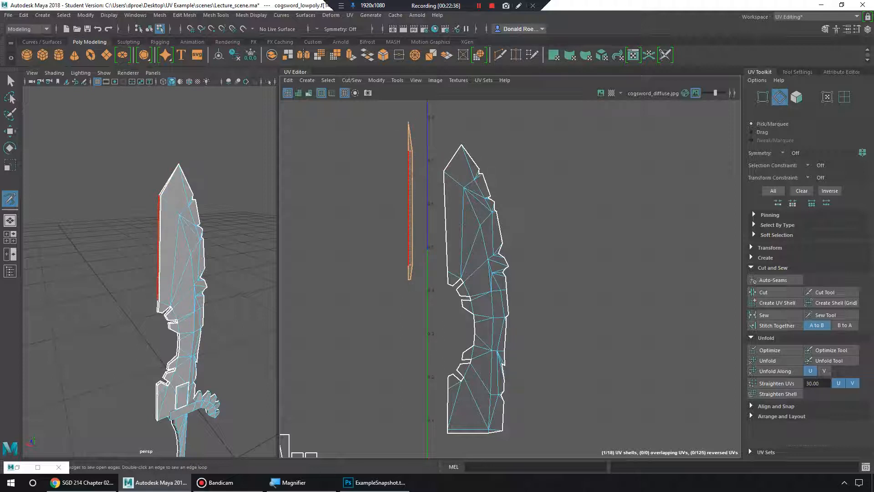
pyautogui.press('w')
pyautogui.moveTo(412, 181); pyautogui.dragTo(378, 168, button='right')
pyautogui.moveTo(466, 202); pyautogui.dragTo(494, 202)
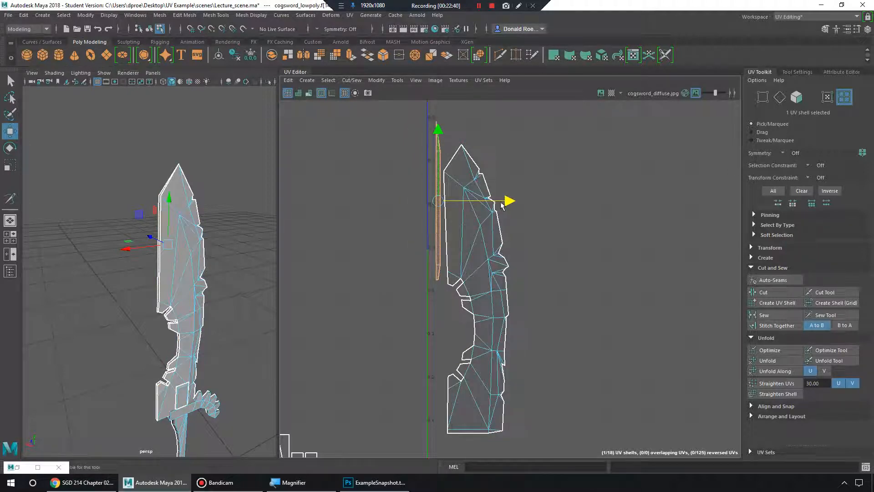
# - Try sewing the edge strip to the blade shell along their shared straight edge with the Sew Tool, undoing each attempt
pyautogui.scroll(3, 462, 189)
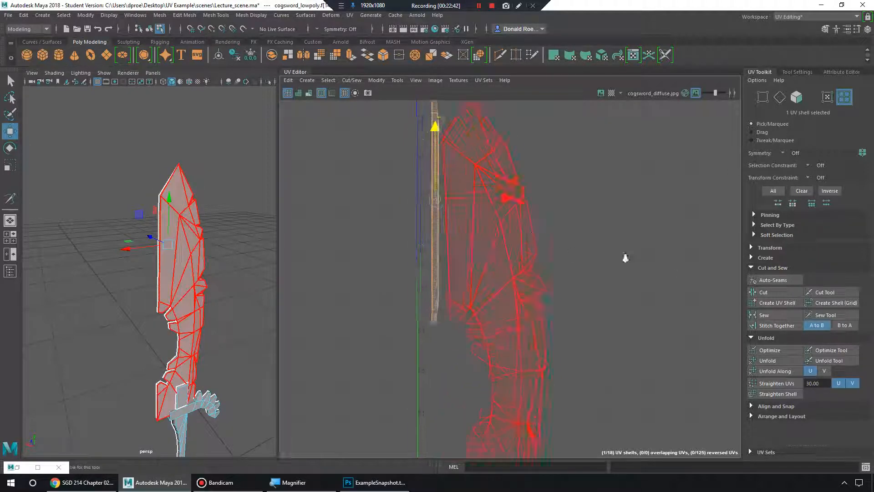
pyautogui.click(837, 361)
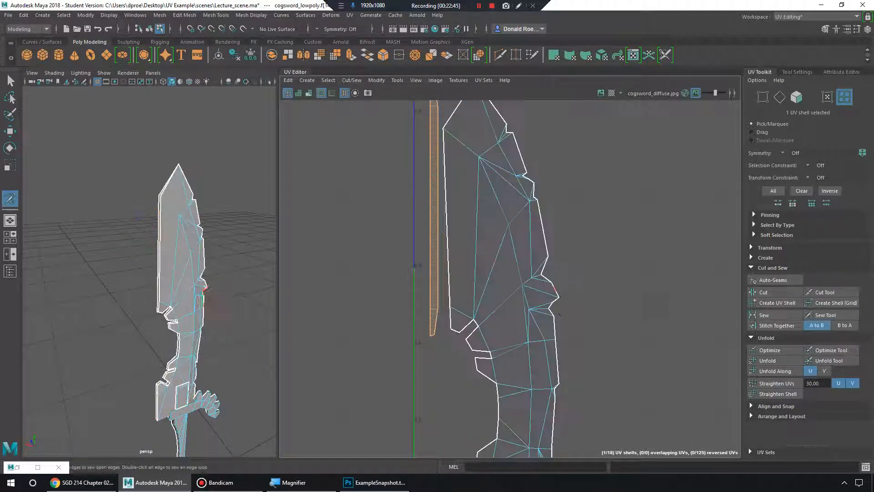
pyautogui.moveTo(441, 287); pyautogui.dragTo(440, 115)
pyautogui.keyDown('alt'); pyautogui.moveTo(449, 143); pyautogui.dragTo(451, 210, button='middle'); pyautogui.keyUp('alt')
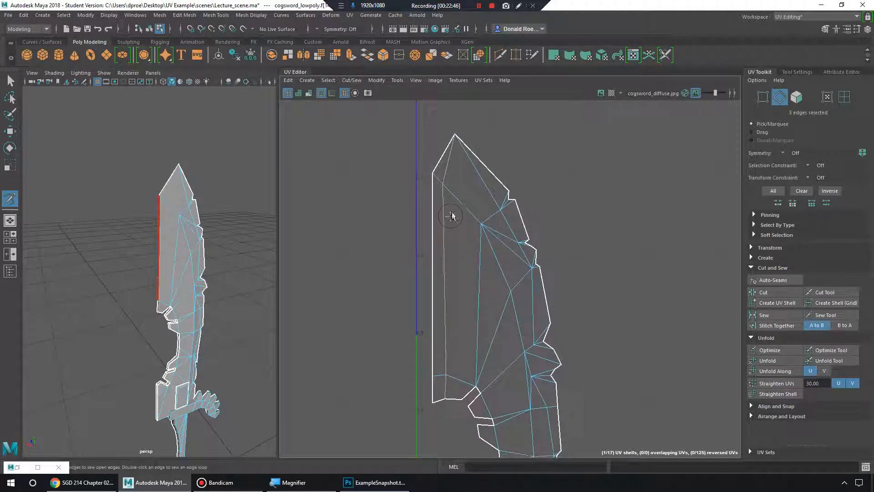
pyautogui.hotkey('ctrl', 'z')
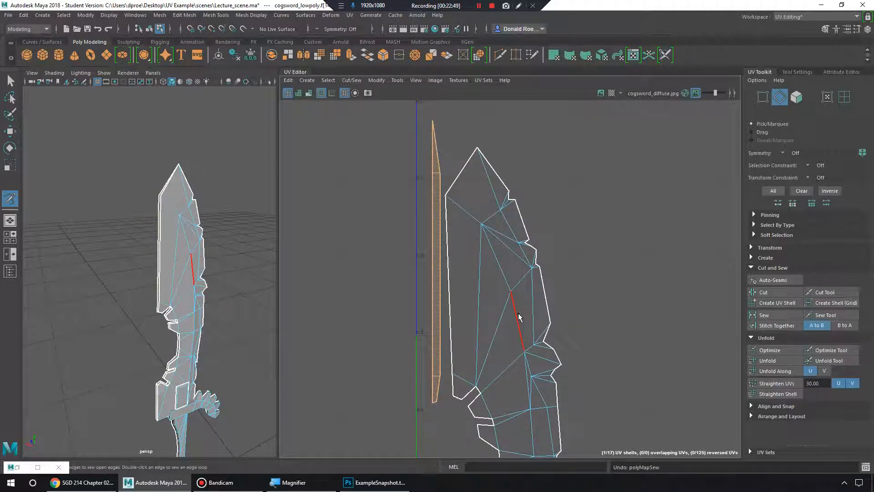
pyautogui.moveTo(468, 160)
pyautogui.mouseDown()
pyautogui.moveTo(452, 171)
pyautogui.moveTo(440, 268)
pyautogui.mouseUp()
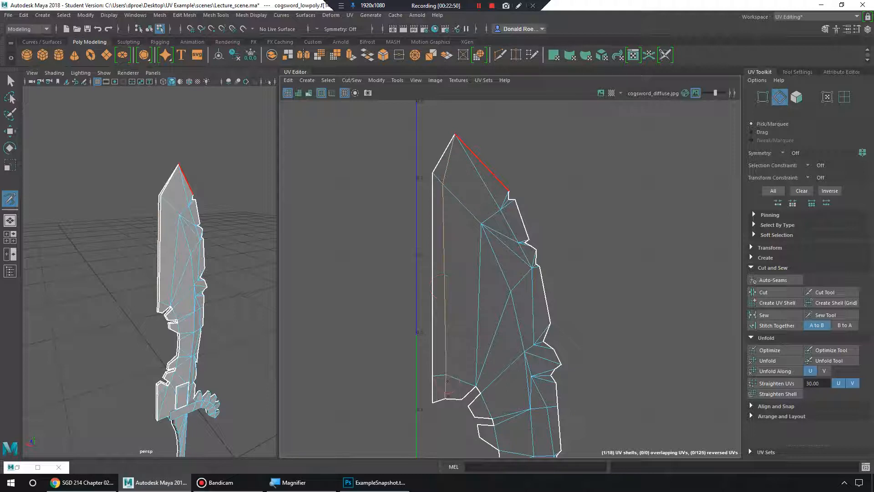
pyautogui.hotkey('ctrl', 'z')
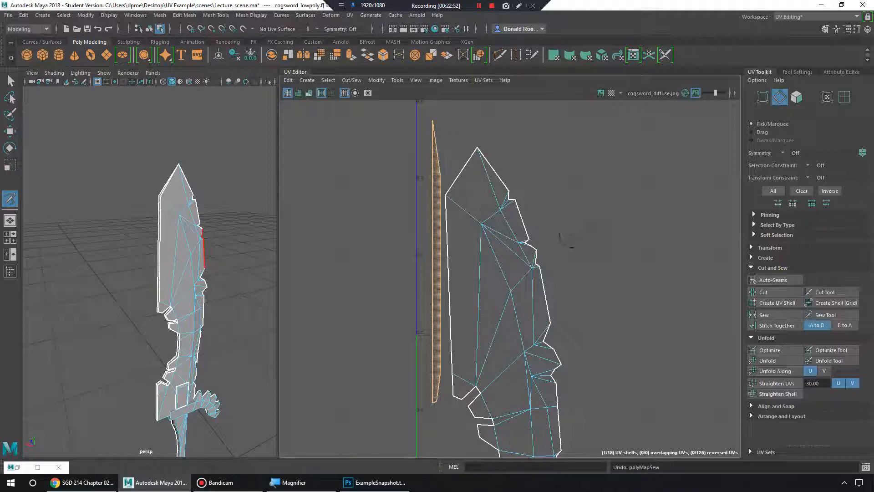
pyautogui.press('q')
pyautogui.scroll(-4, 498, 219)
pyautogui.keyDown('alt'); pyautogui.moveTo(222, 274); pyautogui.dragTo(141, 248); pyautogui.keyUp('alt')
pyautogui.scroll(5, 168, 273)
pyautogui.scroll(-4, 187, 265)
pyautogui.scroll(5, 177, 261)
pyautogui.scroll(-4, 170, 266)
pyautogui.scroll(-4, 170, 265)
pyautogui.scroll(4, 156, 272)
pyautogui.scroll(-5, 141, 249)
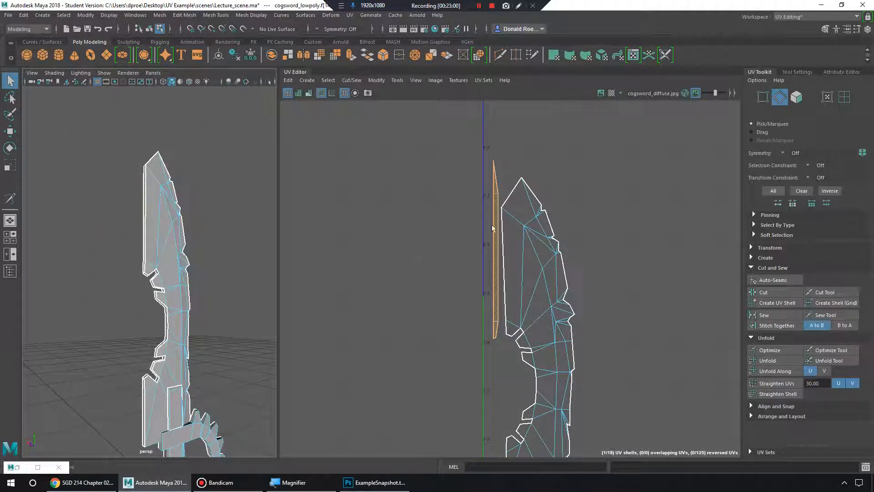
# - Select the thin edge-strip UV shell and move it away from the blade into the empty space beside the small shells
pyautogui.moveTo(492, 227); pyautogui.dragTo(451, 212, button='right')
pyautogui.click(495, 246)
pyautogui.press('w')
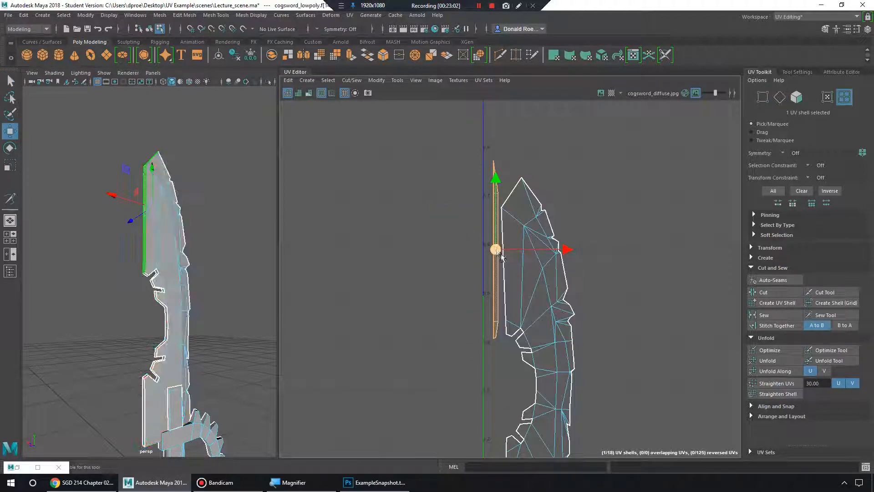
pyautogui.moveTo(501, 256); pyautogui.dragTo(360, 328)
pyautogui.scroll(-4, 332, 263)
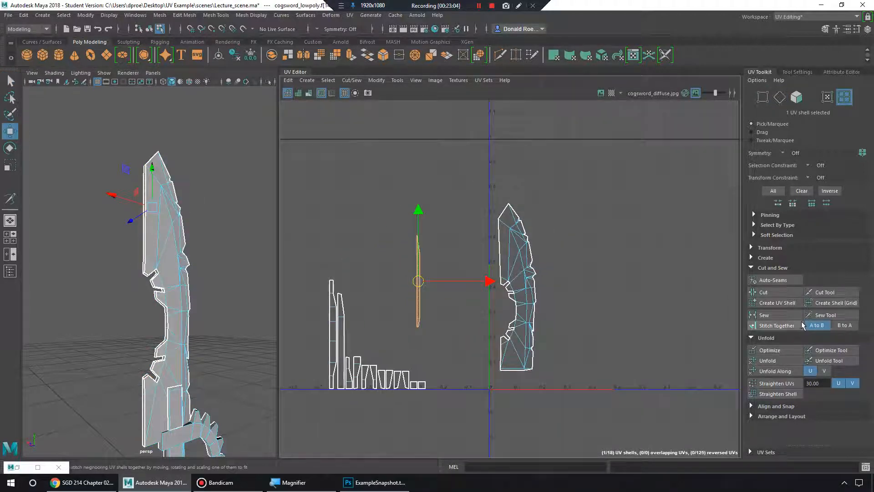
# - Review the available UV creation and Cut and Sew tools with the edge-strip shell still selected
pyautogui.click(754, 258)
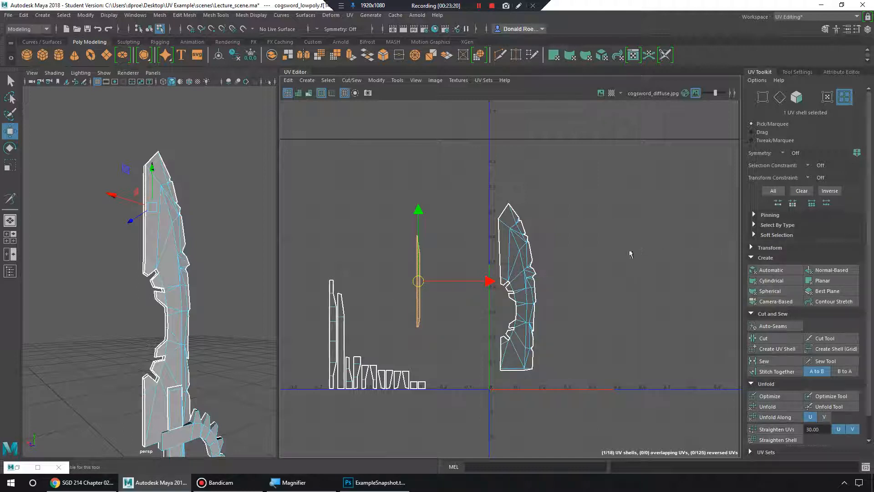
pyautogui.moveTo(521, 253)
pyautogui.keyDown('alt'); pyautogui.mouseDown(button='middle')
pyautogui.moveTo(531, 257)
pyautogui.moveTo(515, 246)
pyautogui.mouseUp(button='middle'); pyautogui.keyUp('alt')
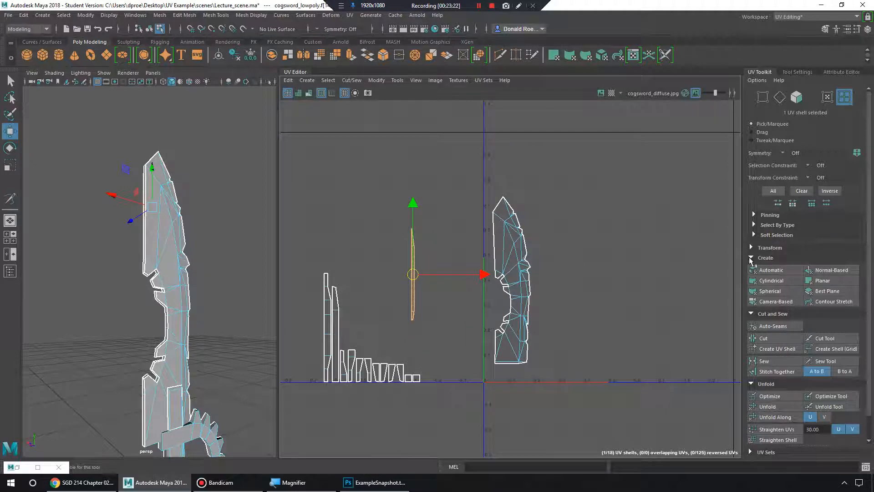
pyautogui.click(751, 258)
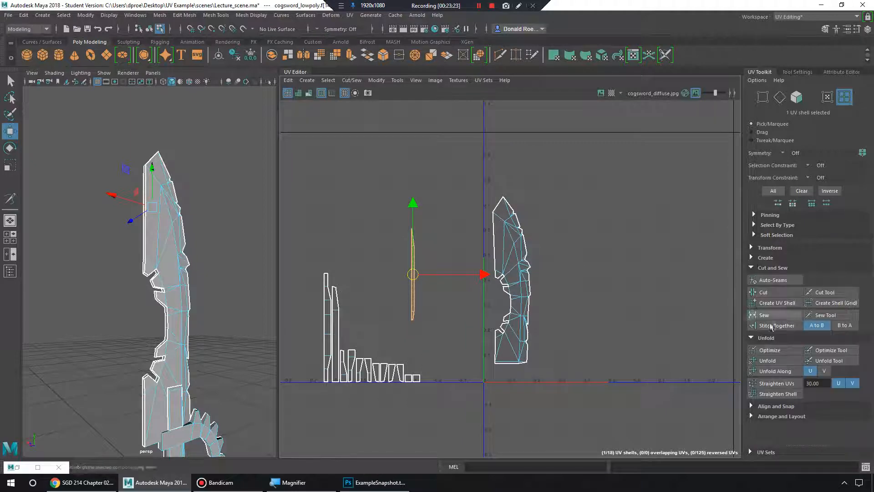
pyautogui.click(779, 364)
pyautogui.scroll(5, 542, 292)
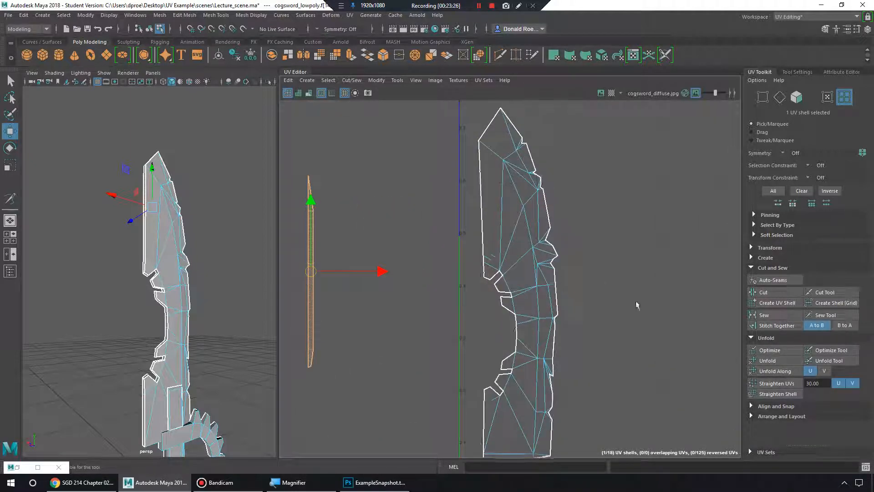
pyautogui.scroll(-2, 597, 254)
pyautogui.keyDown('alt'); pyautogui.moveTo(550, 238); pyautogui.dragTo(548, 268, button='middle'); pyautogui.keyUp('alt')
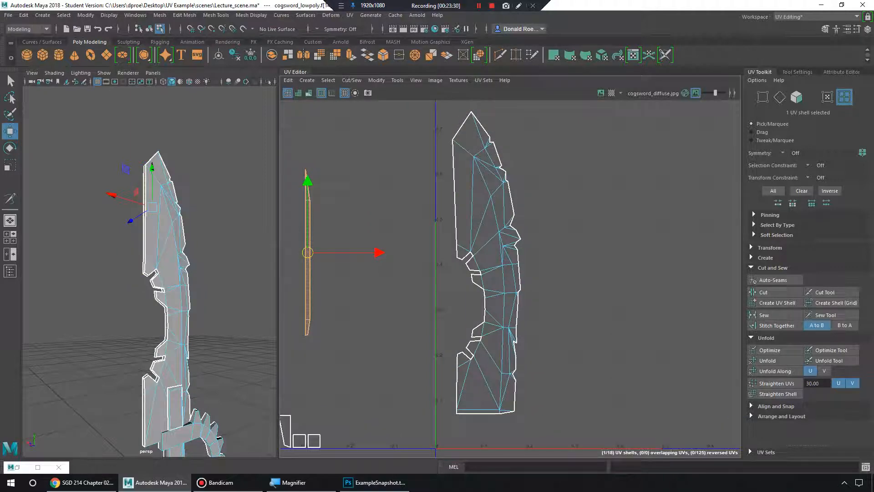
pyautogui.click(751, 268)
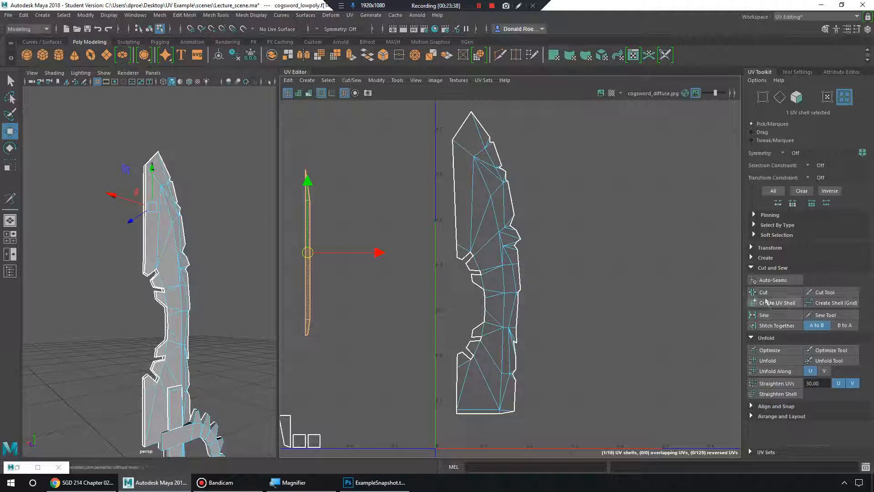
pyautogui.click(752, 268)
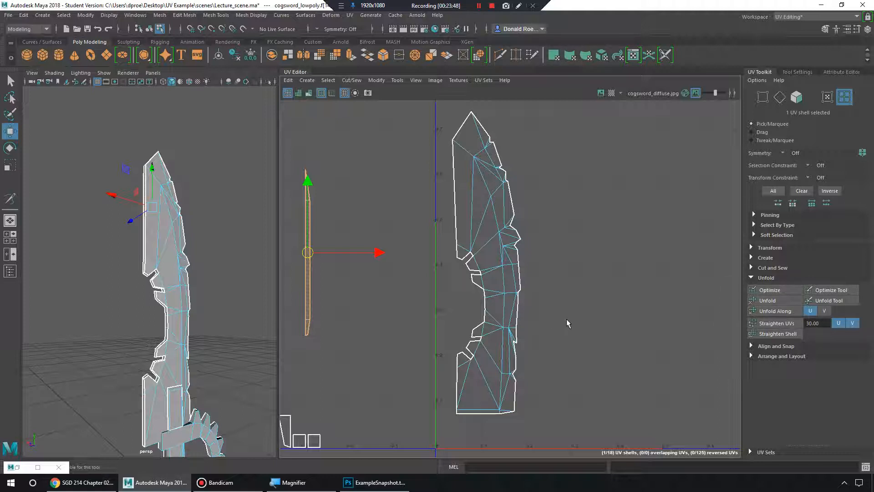
# - Unfold the selected thin edge-strip UV shell
pyautogui.hotkey('alt', 'Tab')
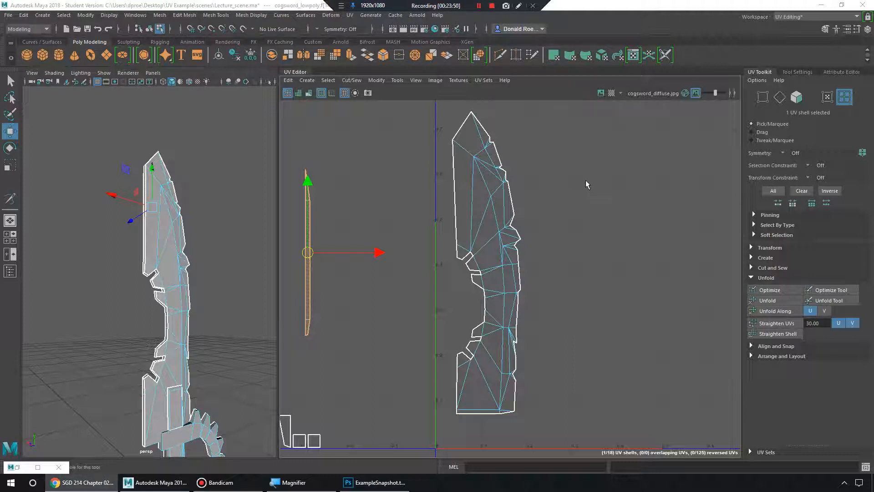
pyautogui.keyDown('alt'); pyautogui.moveTo(525, 213); pyautogui.dragTo(538, 239, button='middle'); pyautogui.keyUp('alt')
pyautogui.keyDown('alt'); pyautogui.moveTo(539, 239); pyautogui.dragTo(400, 236, button='right'); pyautogui.keyUp('alt')
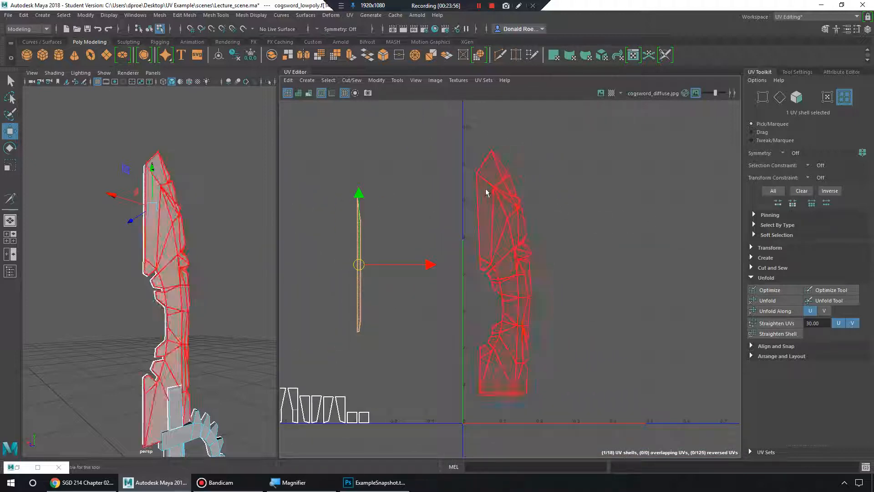
pyautogui.click(750, 278)
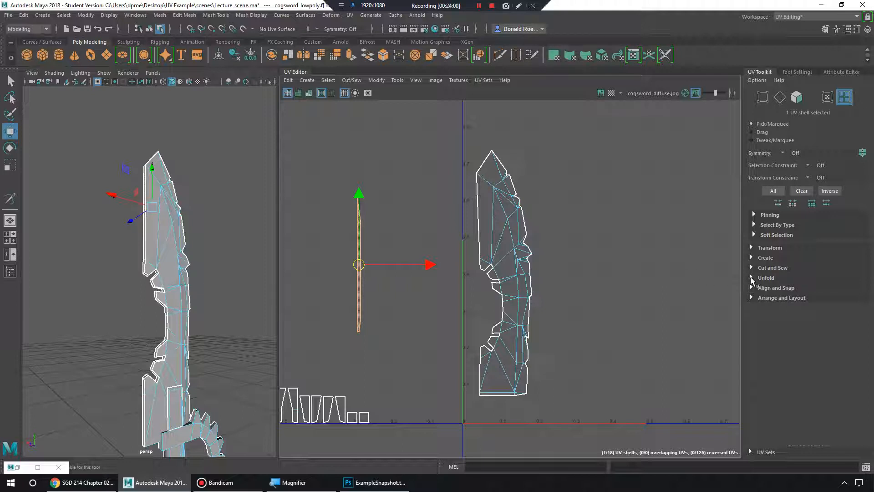
pyautogui.click(751, 278)
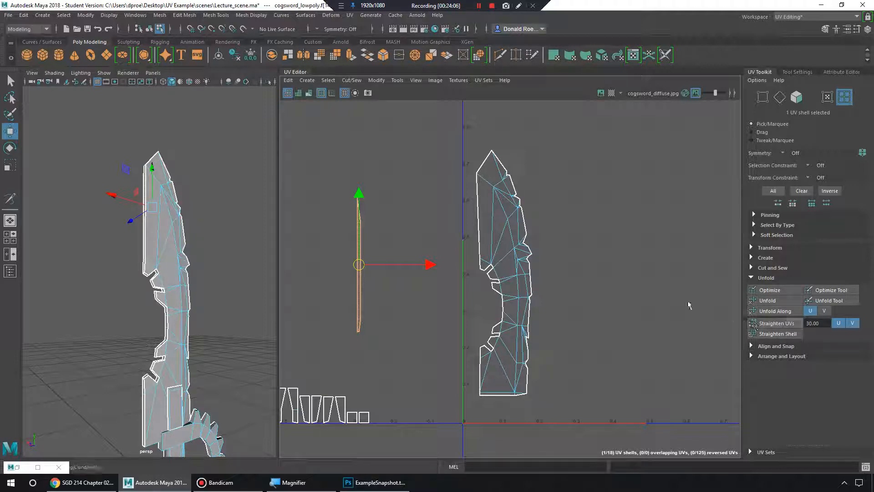
pyautogui.keyDown('alt'); pyautogui.moveTo(478, 255); pyautogui.dragTo(660, 265, button='right'); pyautogui.keyUp('alt')
pyautogui.keyDown('alt'); pyautogui.moveTo(593, 248); pyautogui.dragTo(528, 222, button='right'); pyautogui.keyUp('alt')
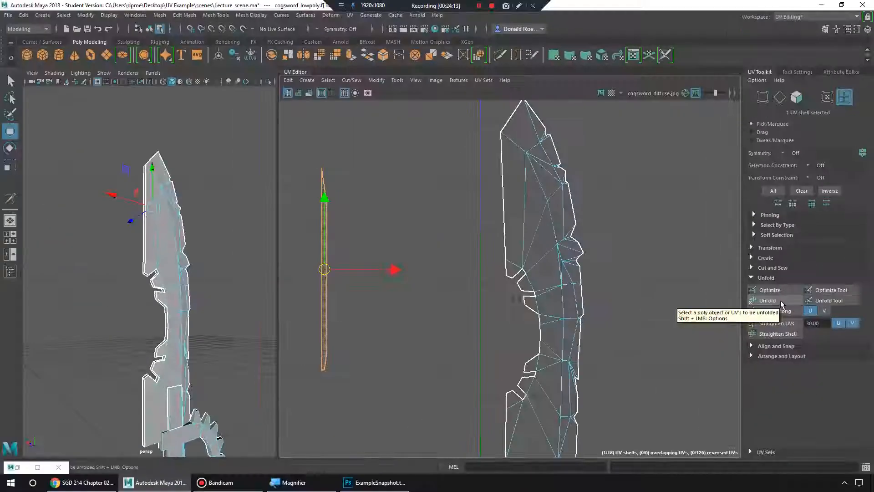
pyautogui.click(778, 301)
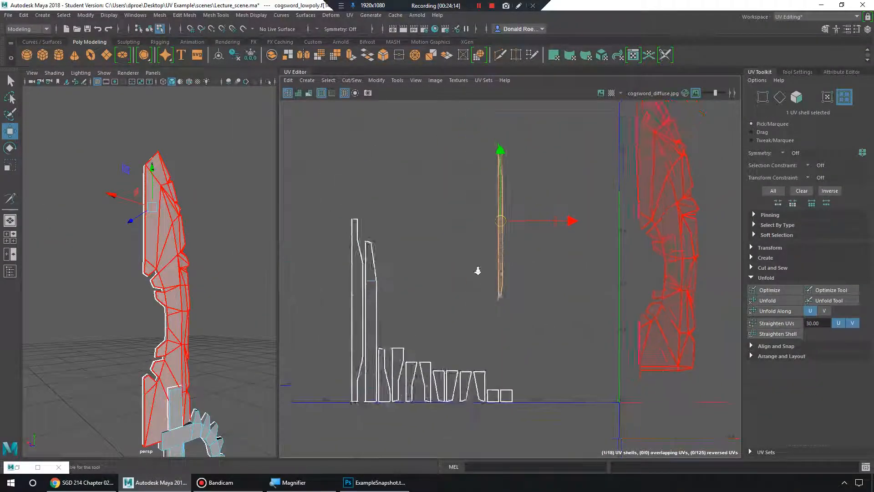
# - Select the toothed crossguard UV shell and move it from the hilt shells to the open area beside the blade's lower end
pyautogui.keyDown('alt'); pyautogui.moveTo(478, 270); pyautogui.dragTo(402, 256, button='right'); pyautogui.keyUp('alt')
pyautogui.keyDown('alt'); pyautogui.moveTo(687, 292); pyautogui.dragTo(665, 190, button='middle'); pyautogui.keyUp('alt')
pyautogui.keyDown('alt'); pyautogui.moveTo(456, 297); pyautogui.dragTo(518, 179, button='middle'); pyautogui.keyUp('alt')
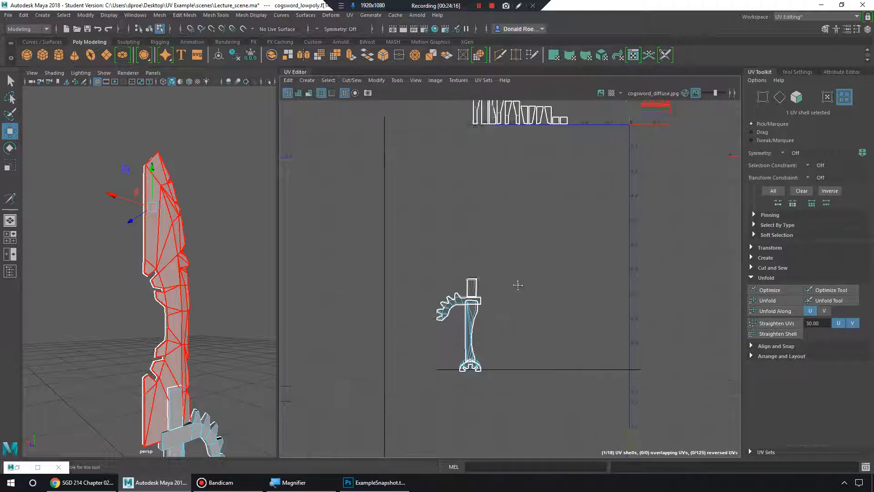
pyautogui.keyDown('alt'); pyautogui.moveTo(517, 285); pyautogui.dragTo(512, 274, button='middle'); pyautogui.keyUp('alt')
pyautogui.keyDown('alt'); pyautogui.moveTo(511, 274); pyautogui.dragTo(553, 280, button='right'); pyautogui.keyUp('alt')
pyautogui.moveTo(428, 299); pyautogui.dragTo(403, 289, button='right')
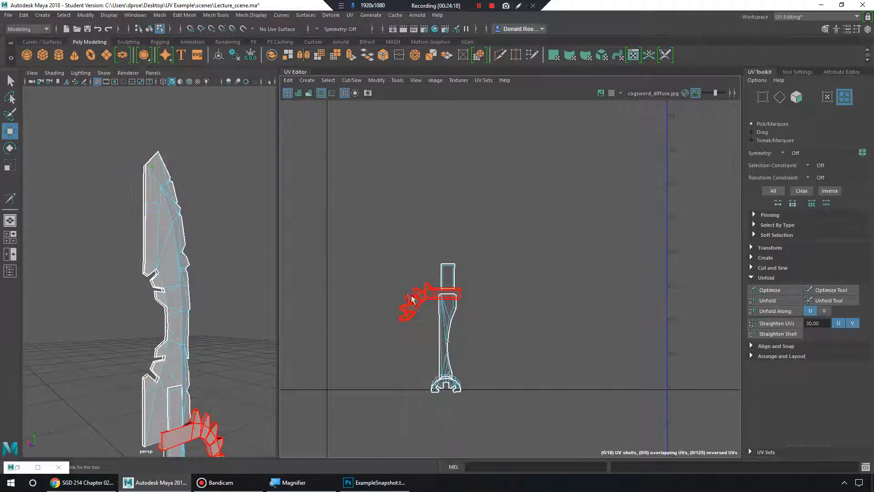
pyautogui.click(411, 298)
pyautogui.moveTo(432, 306); pyautogui.dragTo(628, 171)
pyautogui.keyDown('alt'); pyautogui.moveTo(628, 171); pyautogui.dragTo(482, 355, button='middle'); pyautogui.keyUp('alt')
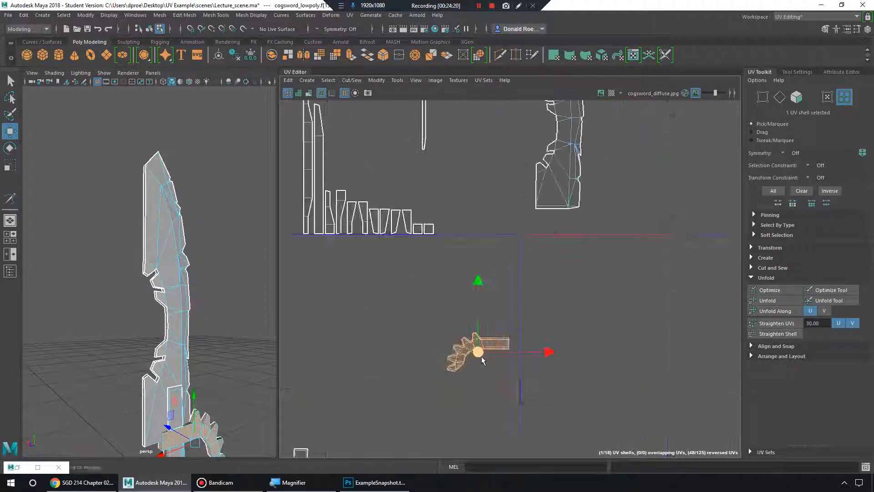
pyautogui.moveTo(480, 354); pyautogui.dragTo(681, 201)
# - Unfold the selected toothed crossguard UV shell and rotate it so its straight bar lies roughly horizontal
pyautogui.keyDown('alt'); pyautogui.moveTo(119, 404); pyautogui.dragTo(121, 273, button='middle'); pyautogui.keyUp('alt')
pyautogui.press('f')
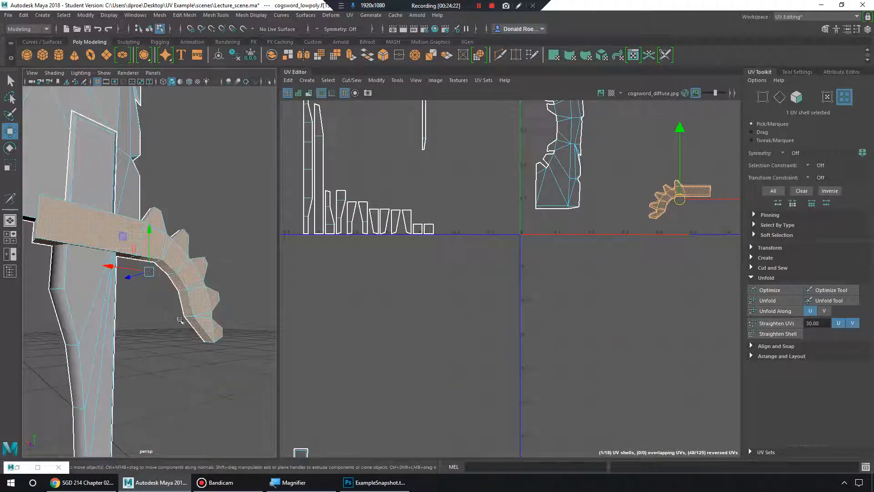
pyautogui.keyDown('alt'); pyautogui.moveTo(180, 320); pyautogui.dragTo(209, 328); pyautogui.keyUp('alt')
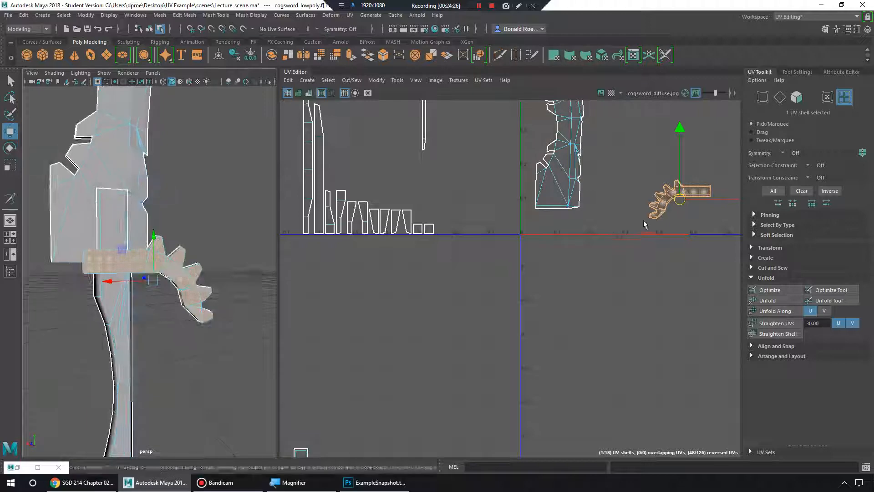
pyautogui.keyDown('alt'); pyautogui.moveTo(644, 224); pyautogui.dragTo(513, 357, button='middle'); pyautogui.keyUp('alt')
pyautogui.keyDown('alt'); pyautogui.moveTo(542, 330); pyautogui.dragTo(724, 316, button='right'); pyautogui.keyUp('alt')
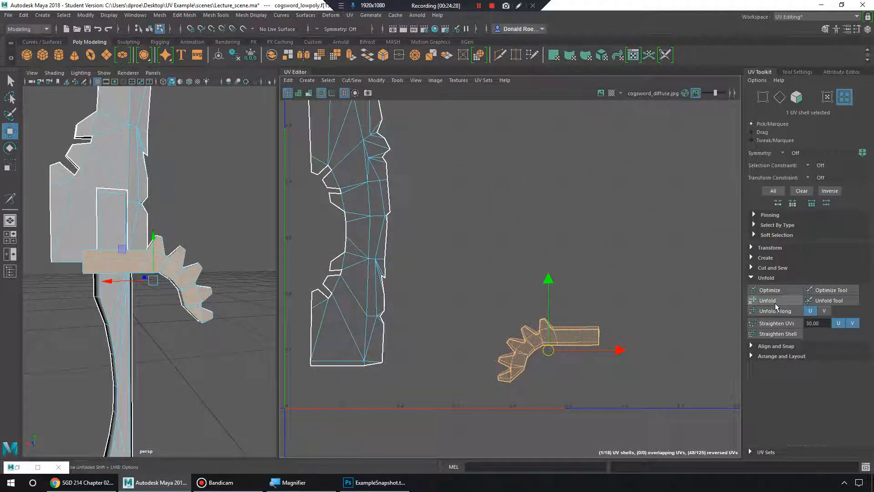
pyautogui.click(775, 302)
pyautogui.scroll(4, 564, 318)
pyautogui.press('e')
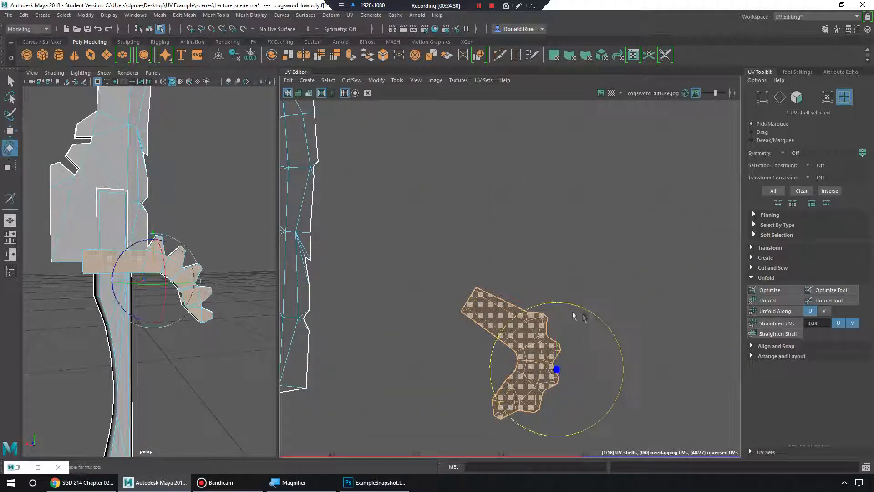
pyautogui.moveTo(583, 316); pyautogui.dragTo(556, 300)
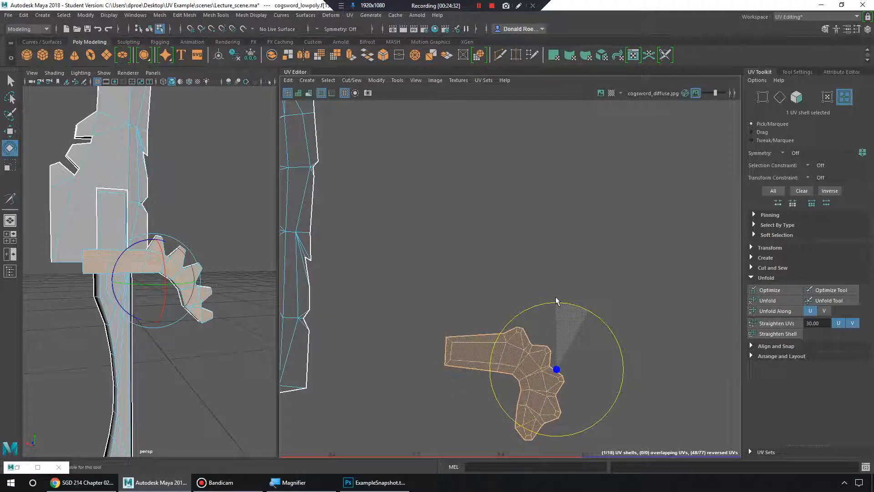
# - Display the checker map and inspect its pattern across the crossguard's bar and teeth on the model
pyautogui.click(611, 94)
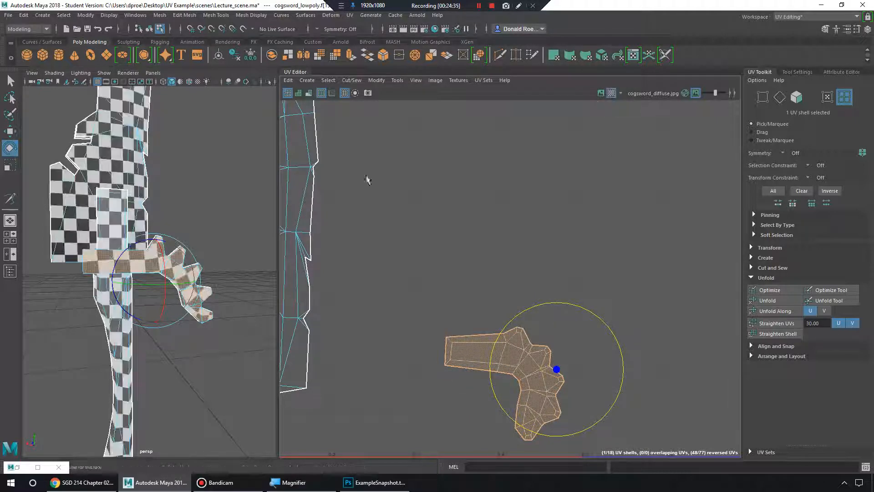
pyautogui.press('f')
pyautogui.keyDown('alt'); pyautogui.moveTo(139, 275); pyautogui.dragTo(217, 276); pyautogui.keyUp('alt')
pyautogui.keyDown('alt'); pyautogui.moveTo(152, 250); pyautogui.dragTo(117, 234, button='middle'); pyautogui.keyUp('alt')
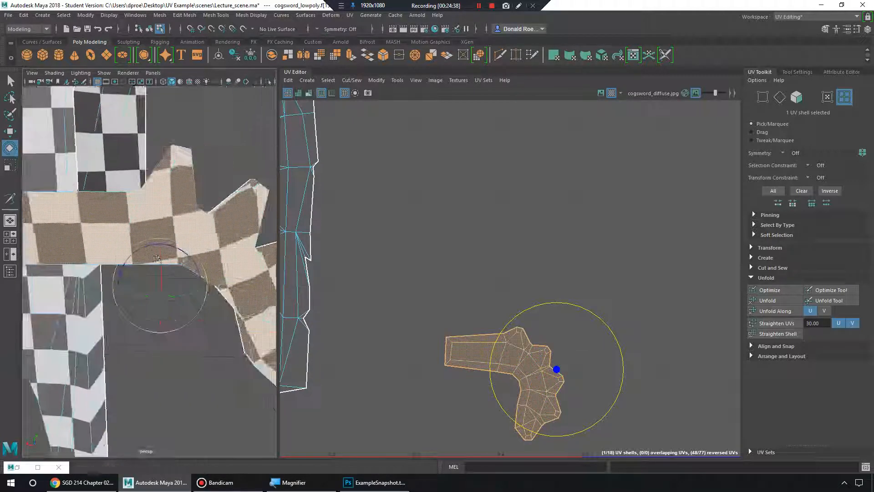
pyautogui.keyDown('alt'); pyautogui.moveTo(117, 234); pyautogui.dragTo(128, 230); pyautogui.keyUp('alt')
# - Turn on UV distortion shading, deselect the crossguard shell and examine the shading across its bar and teeth
pyautogui.click(308, 93)
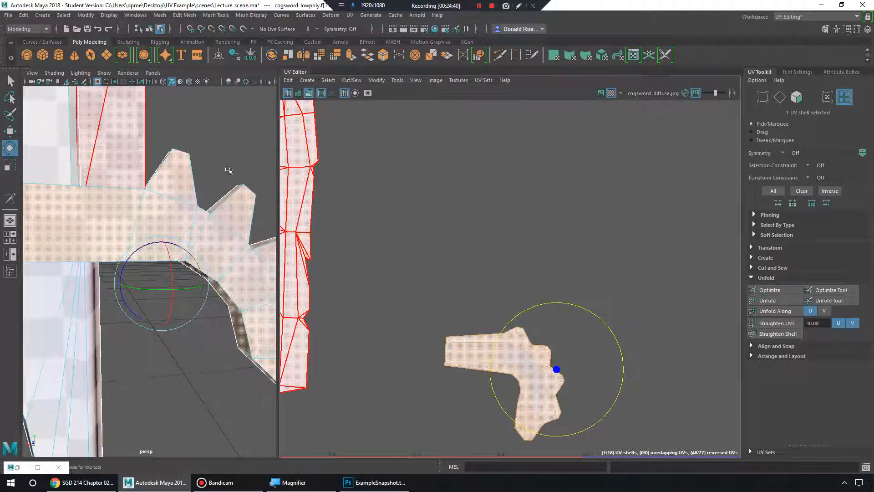
pyautogui.moveTo(470, 339); pyautogui.dragTo(435, 326, button='right')
pyautogui.click(553, 267)
pyautogui.keyDown('alt'); pyautogui.moveTo(582, 369); pyautogui.dragTo(579, 331, button='middle'); pyautogui.keyUp('alt')
pyautogui.keyDown('alt'); pyautogui.moveTo(579, 331); pyautogui.dragTo(837, 391, button='right'); pyautogui.keyUp('alt')
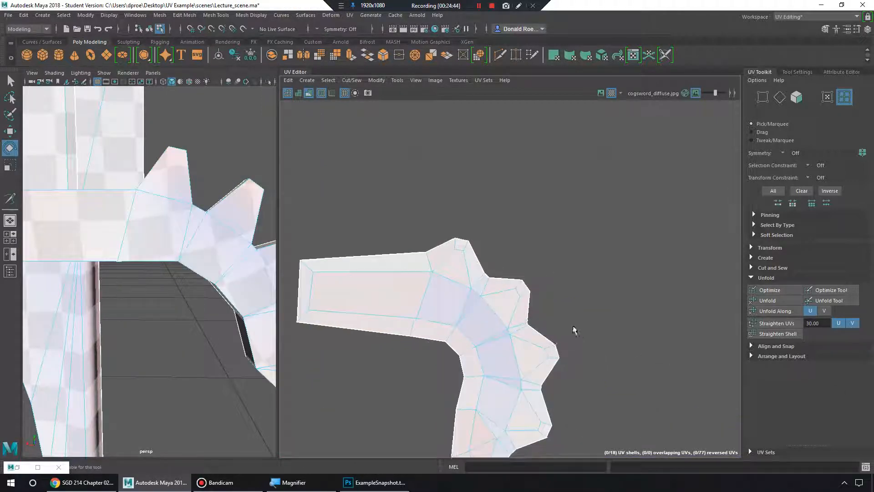
# - Compare the distortion shading on the blade shell with that on the toothed crossguard shell
pyautogui.keyDown('alt'); pyautogui.moveTo(577, 336); pyautogui.dragTo(615, 275, button='middle'); pyautogui.keyUp('alt')
pyautogui.keyDown('alt'); pyautogui.moveTo(671, 410); pyautogui.dragTo(401, 265, button='right'); pyautogui.keyUp('alt')
pyautogui.keyDown('alt'); pyautogui.moveTo(402, 269); pyautogui.dragTo(499, 326, button='middle'); pyautogui.keyUp('alt')
pyautogui.keyDown('alt'); pyautogui.moveTo(500, 277); pyautogui.dragTo(510, 388, button='middle'); pyautogui.keyUp('alt')
pyautogui.keyDown('alt'); pyautogui.moveTo(510, 388); pyautogui.dragTo(472, 215, button='right'); pyautogui.keyUp('alt')
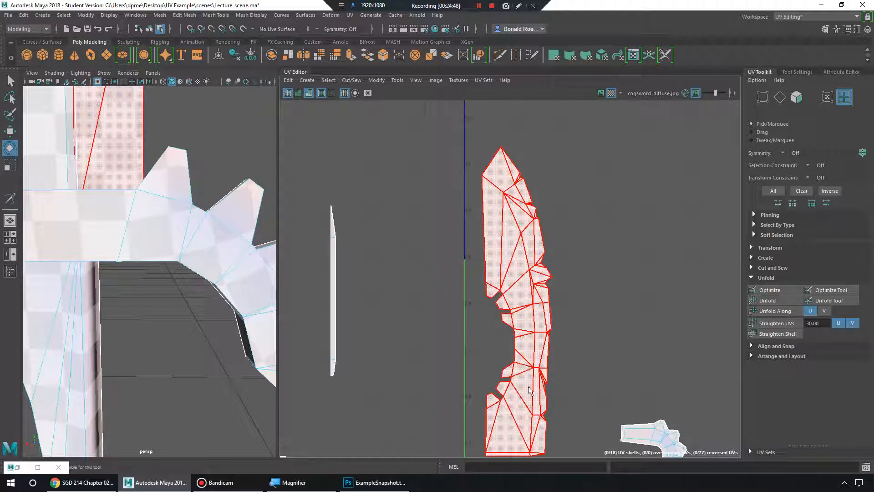
pyautogui.keyDown('alt'); pyautogui.moveTo(610, 390); pyautogui.dragTo(484, 251, button='middle'); pyautogui.keyUp('alt')
pyautogui.keyDown('alt'); pyautogui.moveTo(484, 252); pyautogui.dragTo(735, 378, button='right'); pyautogui.keyUp('alt')
pyautogui.keyDown('alt'); pyautogui.moveTo(583, 301); pyautogui.dragTo(624, 358, button='middle'); pyautogui.keyUp('alt')
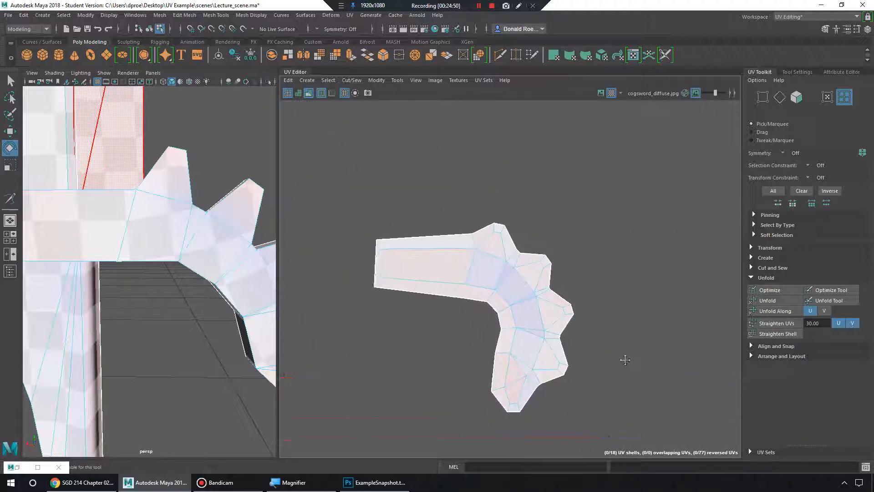
pyautogui.keyDown('alt'); pyautogui.moveTo(599, 344); pyautogui.dragTo(701, 350, button='right'); pyautogui.keyUp('alt')
pyautogui.keyDown('alt'); pyautogui.moveTo(646, 341); pyautogui.dragTo(669, 340, button='middle'); pyautogui.keyUp('alt')
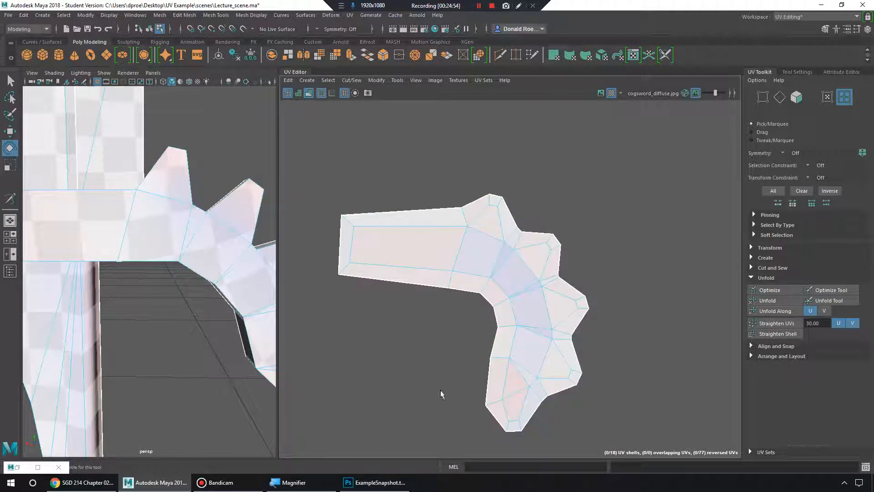
# - Duplicate the whole sword model and move the copy sideways until it stands beside the original
pyautogui.keyDown('alt'); pyautogui.moveTo(199, 305); pyautogui.dragTo(177, 256, button='right'); pyautogui.keyUp('alt')
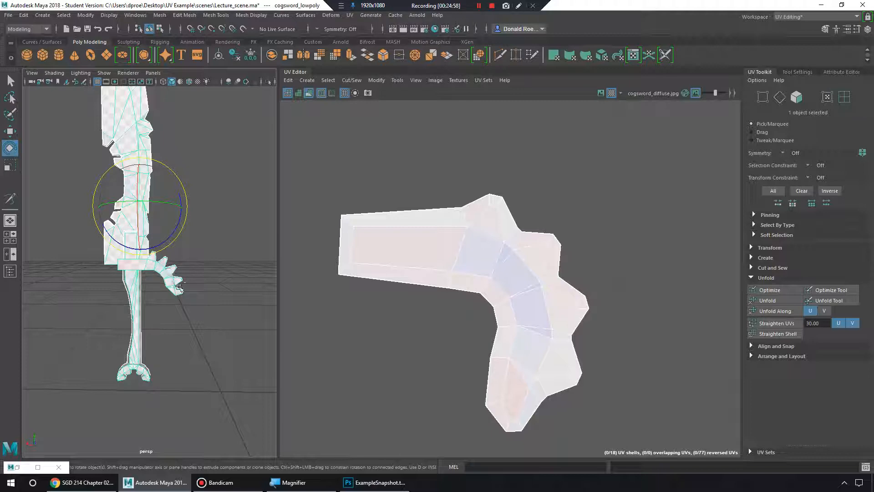
pyautogui.hotkey('ctrl', 'd')
pyautogui.press('w')
pyautogui.moveTo(100, 208); pyautogui.dragTo(217, 232)
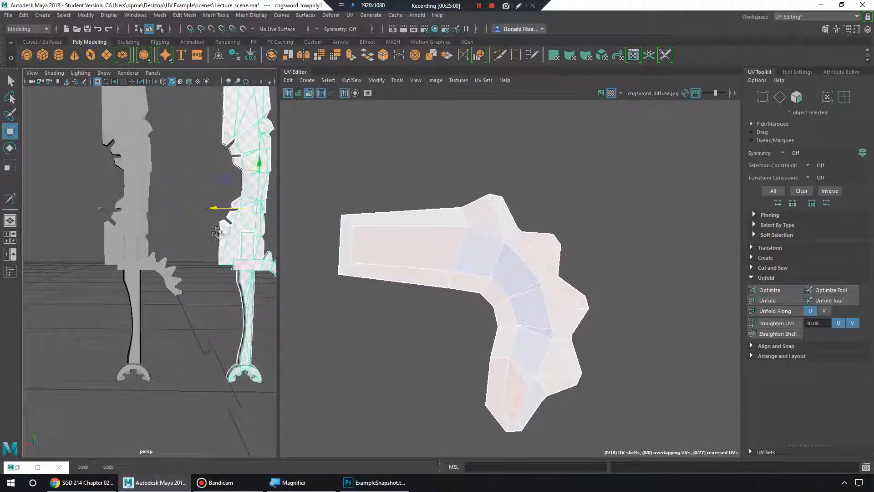
# - Cut the duplicate crossguard's UVs along the two short corner edges at the bar's end and one edge at the hooked tip
pyautogui.keyDown('alt'); pyautogui.moveTo(217, 232); pyautogui.dragTo(155, 237, button='middle'); pyautogui.keyUp('alt')
pyautogui.keyDown('alt'); pyautogui.moveTo(154, 289); pyautogui.dragTo(229, 298, button='right'); pyautogui.keyUp('alt')
pyautogui.keyDown('alt'); pyautogui.moveTo(242, 294); pyautogui.dragTo(151, 312, button='middle'); pyautogui.keyUp('alt')
pyautogui.keyDown('alt'); pyautogui.moveTo(150, 312); pyautogui.dragTo(130, 312); pyautogui.keyUp('alt')
pyautogui.keyDown('alt'); pyautogui.moveTo(130, 311); pyautogui.dragTo(193, 322, button='middle'); pyautogui.keyUp('alt')
pyautogui.keyDown('alt'); pyautogui.moveTo(193, 322); pyautogui.dragTo(163, 315); pyautogui.keyUp('alt')
pyautogui.keyDown('alt'); pyautogui.moveTo(163, 315); pyautogui.dragTo(196, 298, button='right'); pyautogui.keyUp('alt')
pyautogui.moveTo(160, 220); pyautogui.dragTo(157, 195, button='right')
pyautogui.click(101, 268)
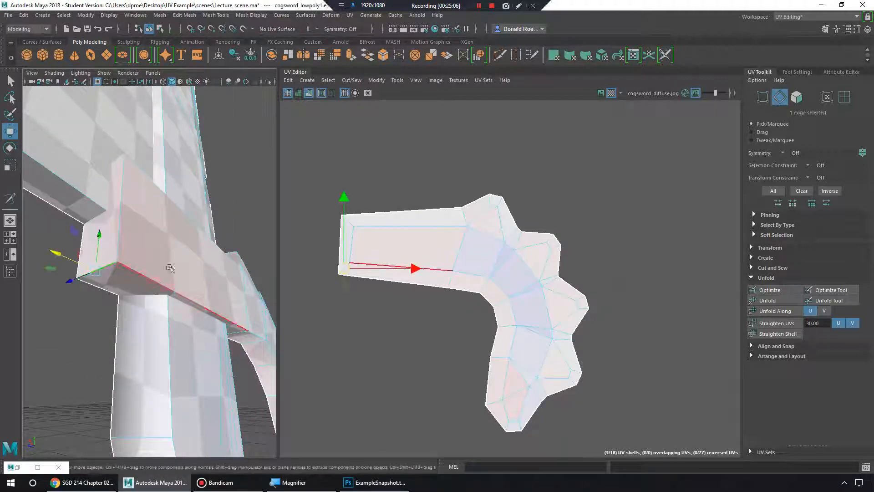
pyautogui.keyDown('alt'); pyautogui.moveTo(170, 268); pyautogui.dragTo(171, 283); pyautogui.keyUp('alt')
pyautogui.keyDown('shift'); pyautogui.click(100, 367); pyautogui.keyUp('shift')
pyautogui.keyDown('alt'); pyautogui.moveTo(131, 363); pyautogui.dragTo(165, 308); pyautogui.keyUp('alt')
pyautogui.keyDown('shift'); pyautogui.click(181, 255); pyautogui.keyUp('shift')
pyautogui.keyDown('alt'); pyautogui.moveTo(181, 255); pyautogui.dragTo(153, 315); pyautogui.keyUp('alt')
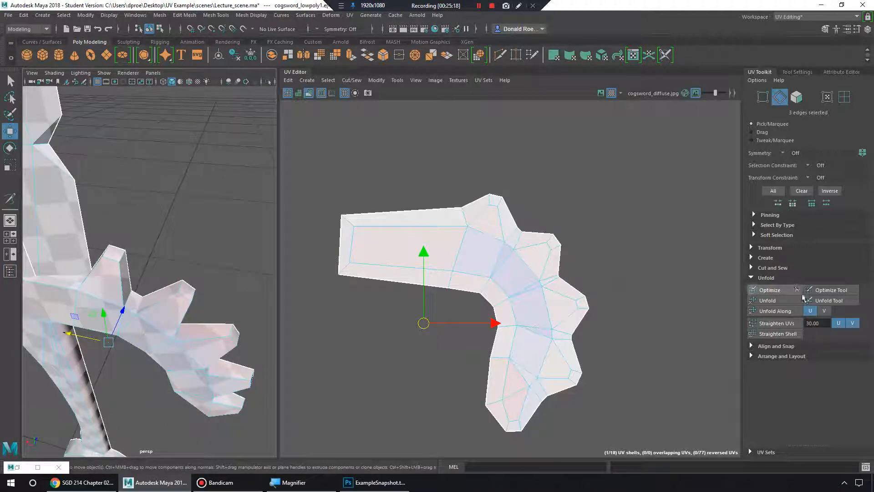
pyautogui.click(771, 276)
pyautogui.click(751, 268)
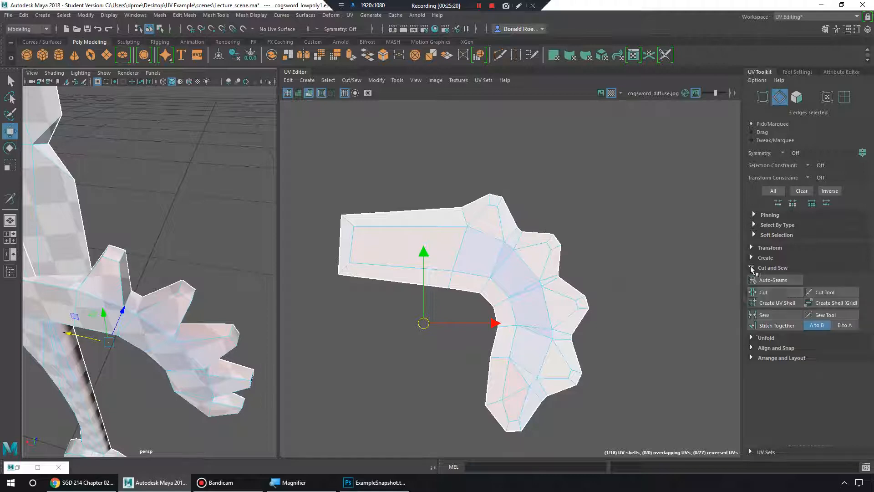
# - Unfold the newly cut crossguard UV shell and rotate it slightly so its straight bar is nearly level
pyautogui.moveTo(511, 261); pyautogui.dragTo(539, 250, button='right')
pyautogui.click(759, 337)
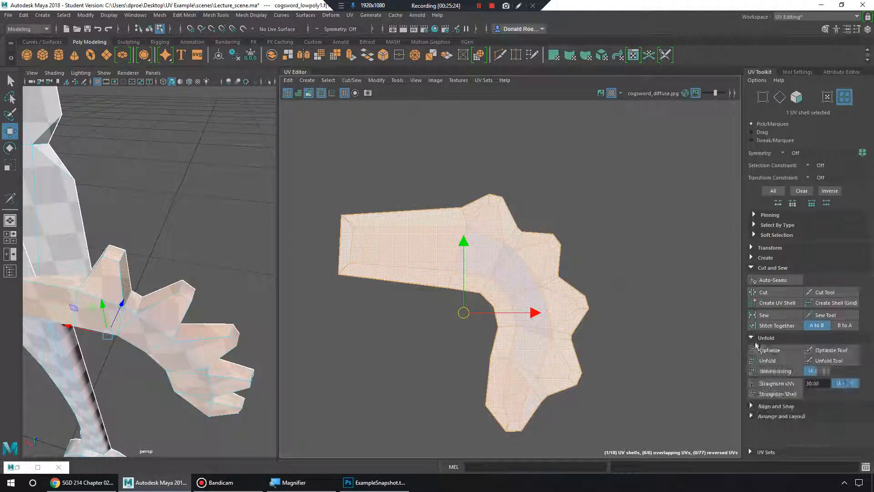
pyautogui.click(781, 362)
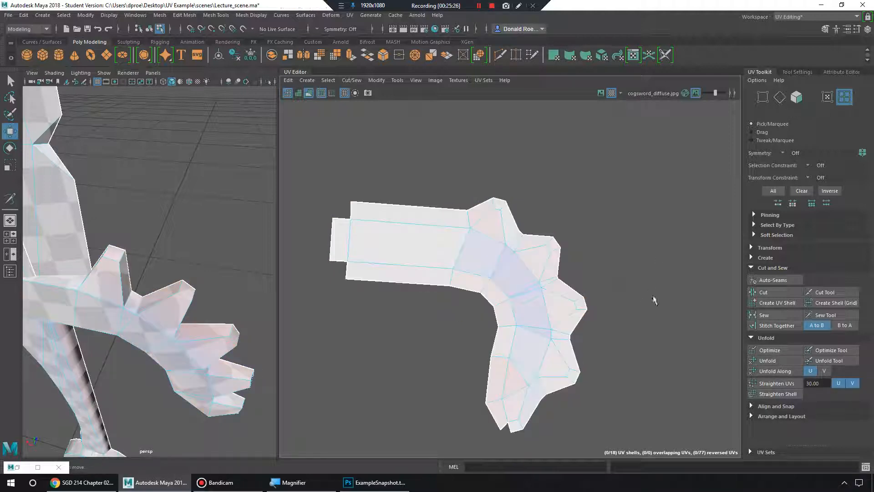
pyautogui.press('e')
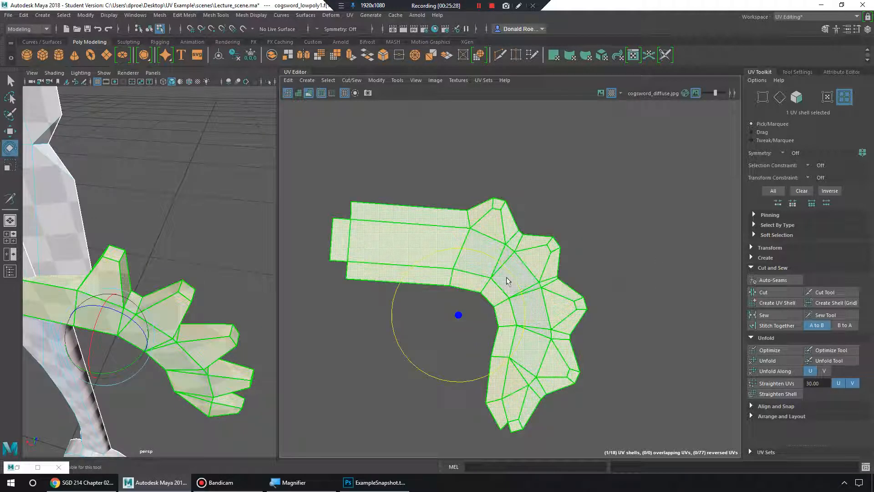
pyautogui.moveTo(507, 279); pyautogui.dragTo(504, 267)
pyautogui.click(613, 287)
# - Try to relieve the distortion between the first two crossguard teeth by cutting two short edges there and unfolding
pyautogui.scroll(3, 573, 291)
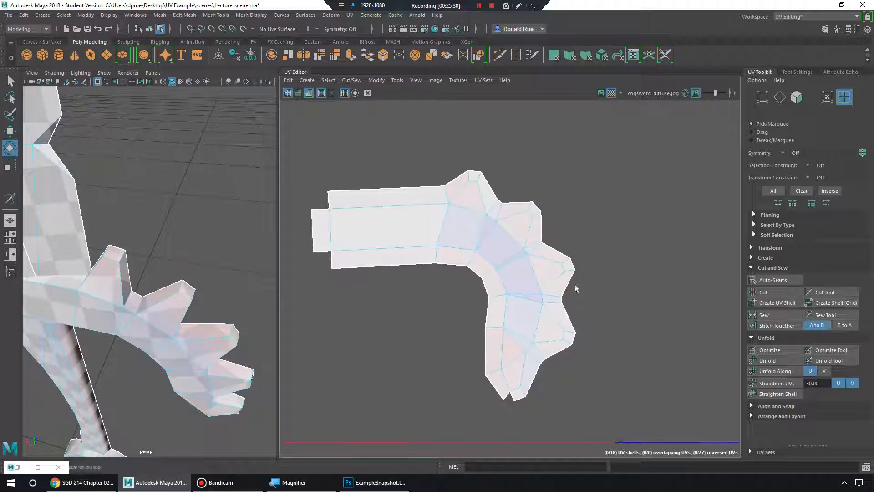
pyautogui.moveTo(132, 302); pyautogui.dragTo(132, 198, button='right')
pyautogui.scroll(5, 131, 306)
pyautogui.press('f')
pyautogui.click(126, 306)
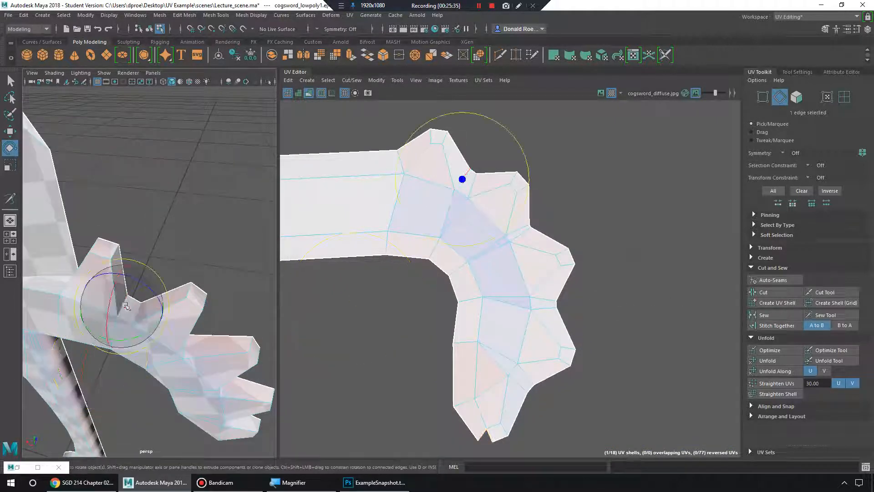
pyautogui.press('q')
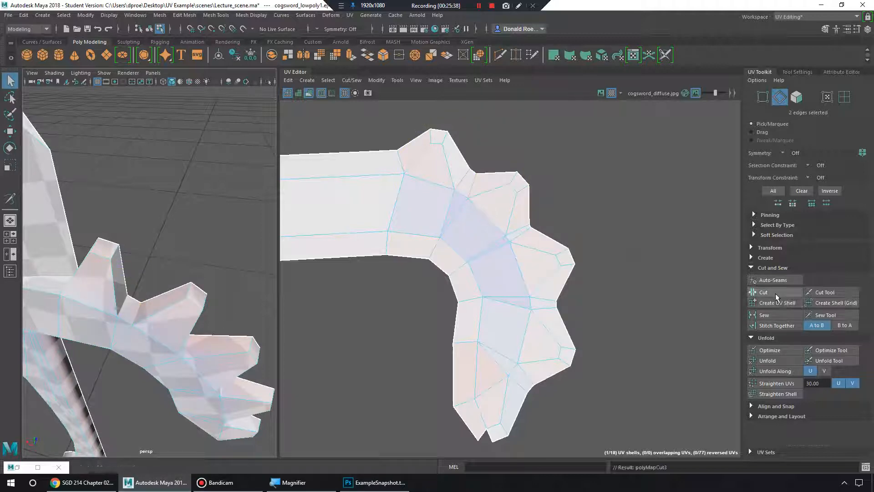
pyautogui.click(780, 360)
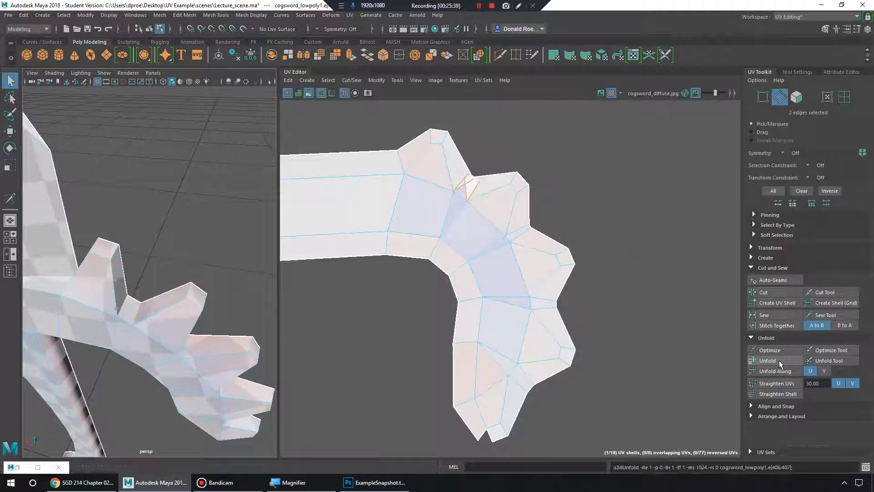
# - Examine the UV points between the first two teeth and undo the unfold and cut made there
pyautogui.keyDown('alt'); pyautogui.moveTo(470, 195); pyautogui.dragTo(523, 195, button='right'); pyautogui.keyUp('alt')
pyautogui.keyDown('alt'); pyautogui.moveTo(524, 195); pyautogui.dragTo(559, 254, button='middle'); pyautogui.keyUp('alt')
pyautogui.scroll(5, 468, 205)
pyautogui.moveTo(468, 204); pyautogui.dragTo(432, 200, button='right')
pyautogui.click(478, 203)
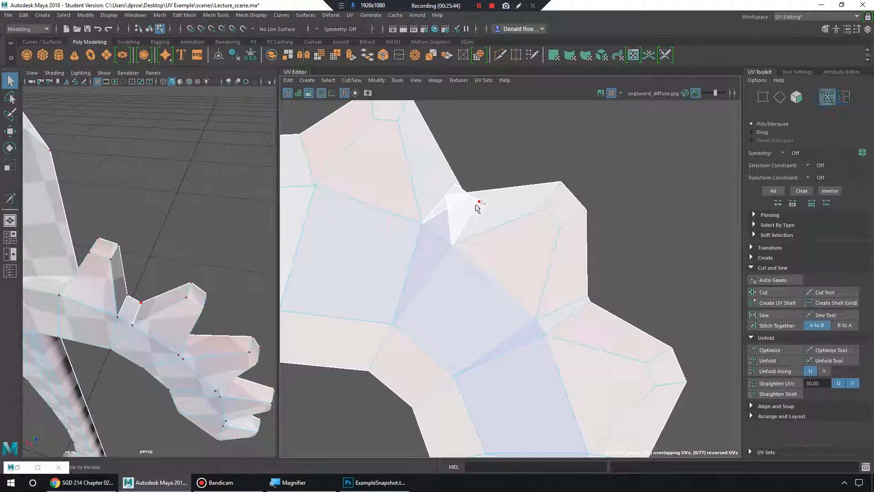
pyautogui.hotkey('ctrl', 'z')
pyautogui.hotkey('ctrl', 'z')
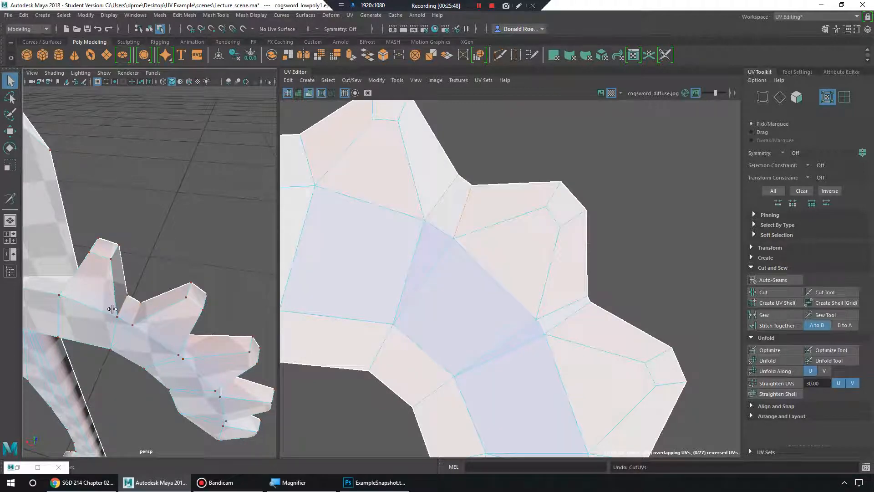
# - Select edges on the crossguard between its teeth and turn off the distortion shading and checker map
pyautogui.moveTo(145, 219); pyautogui.dragTo(159, 237, button='right')
pyautogui.click(191, 300)
pyautogui.click(119, 328)
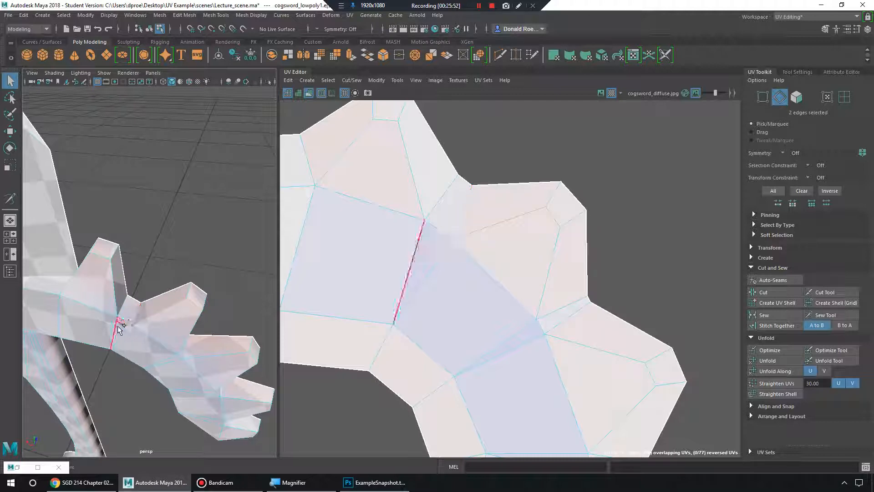
pyautogui.click(309, 93)
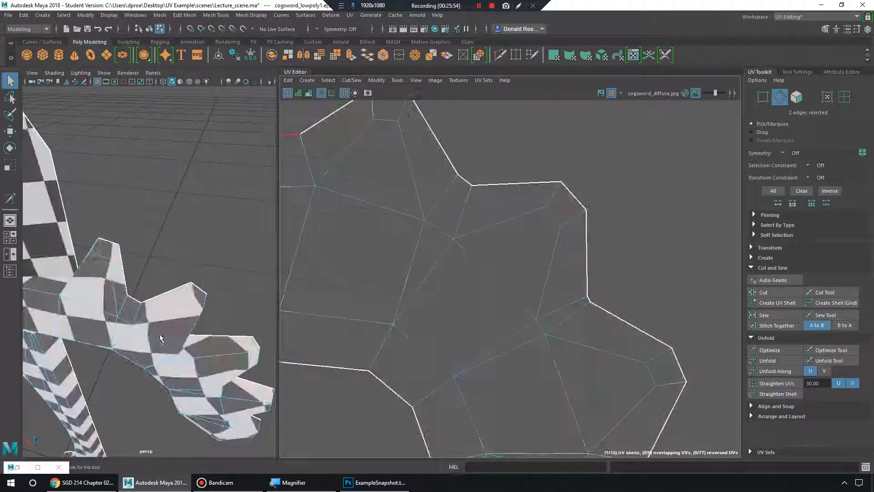
pyautogui.click(204, 287)
pyautogui.click(611, 93)
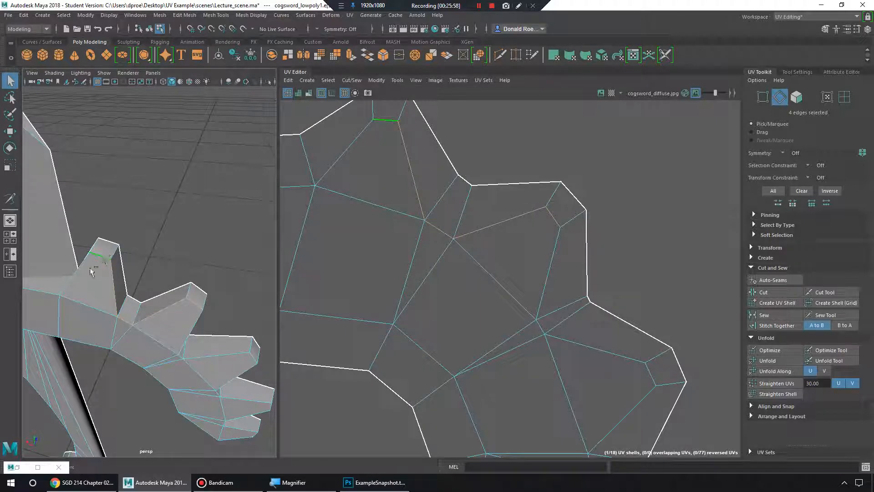
# - Select the edges bordering the crossguard's flat face and teeth to trace an alternative seam
pyautogui.keyDown('alt'); pyautogui.moveTo(91, 271); pyautogui.dragTo(172, 299); pyautogui.keyUp('alt')
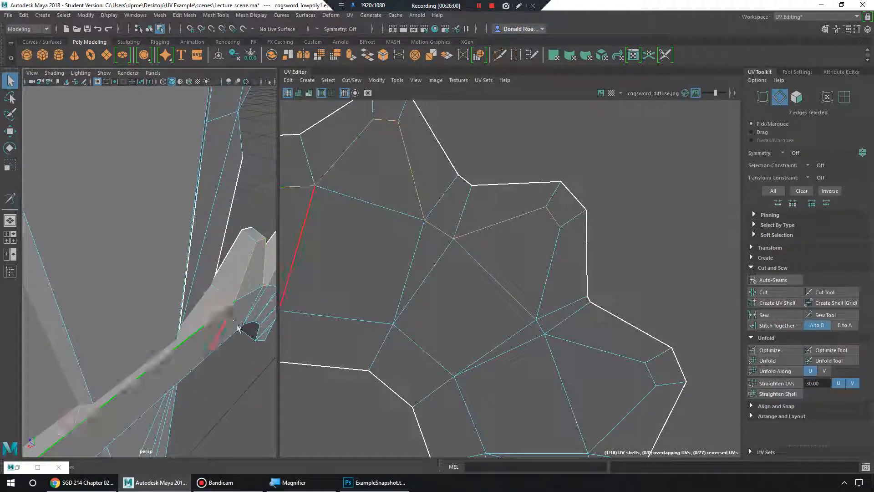
pyautogui.keyDown('alt'); pyautogui.moveTo(238, 328); pyautogui.dragTo(182, 316); pyautogui.keyUp('alt')
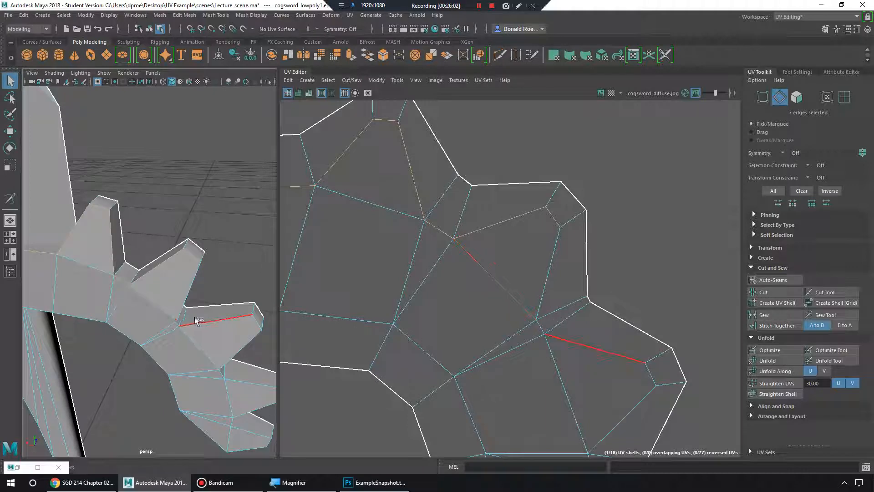
pyautogui.moveTo(205, 288)
pyautogui.keyDown('alt'); pyautogui.mouseDown()
pyautogui.moveTo(195, 273)
pyautogui.moveTo(220, 288)
pyautogui.moveTo(208, 297)
pyautogui.moveTo(165, 273)
pyautogui.moveTo(191, 273)
pyautogui.moveTo(204, 288)
pyautogui.moveTo(190, 269)
pyautogui.moveTo(181, 280)
pyautogui.moveTo(211, 286)
pyautogui.mouseUp(); pyautogui.keyUp('alt')
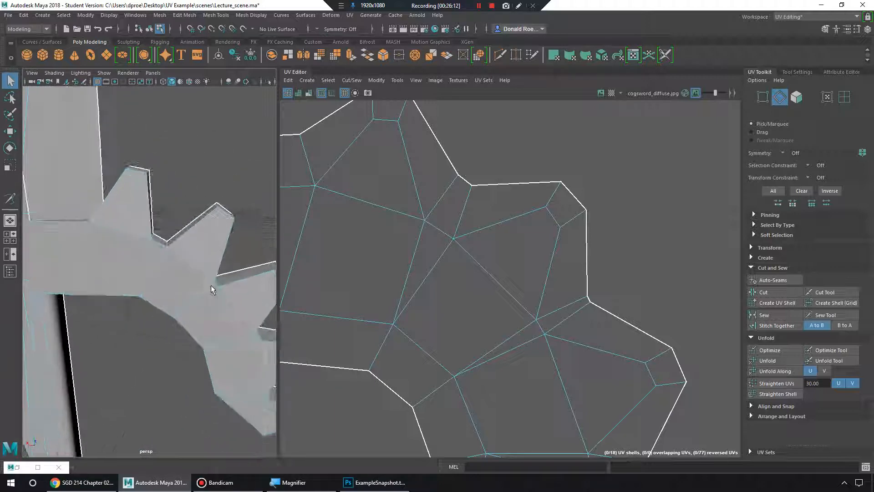
# - Return to object selection on the cog sword and reopen the scene Lecture_scene.ma, discarding the unsaved changes
pyautogui.moveTo(156, 221); pyautogui.dragTo(206, 234, button='right')
pyautogui.scroll(-10, 187, 258)
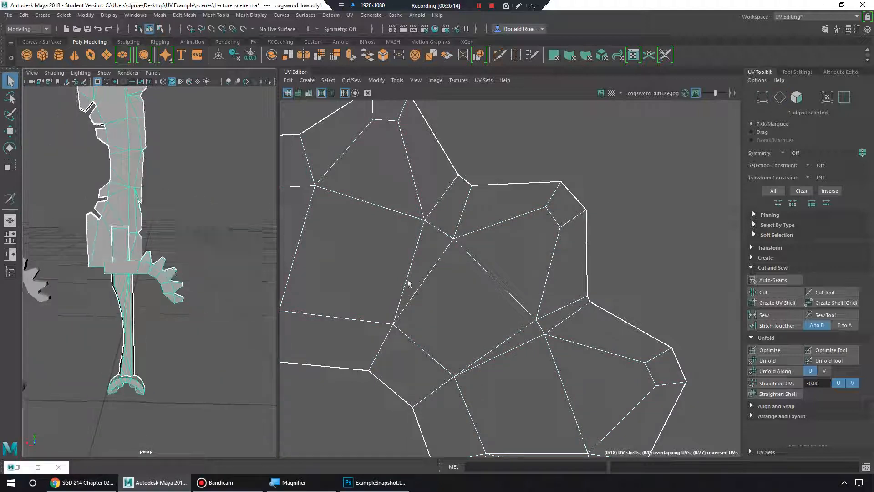
pyautogui.scroll(-5, 493, 259)
pyautogui.keyDown('alt'); pyautogui.moveTo(427, 277); pyautogui.dragTo(558, 273, button='middle'); pyautogui.keyUp('alt')
pyautogui.scroll(-2, 560, 278)
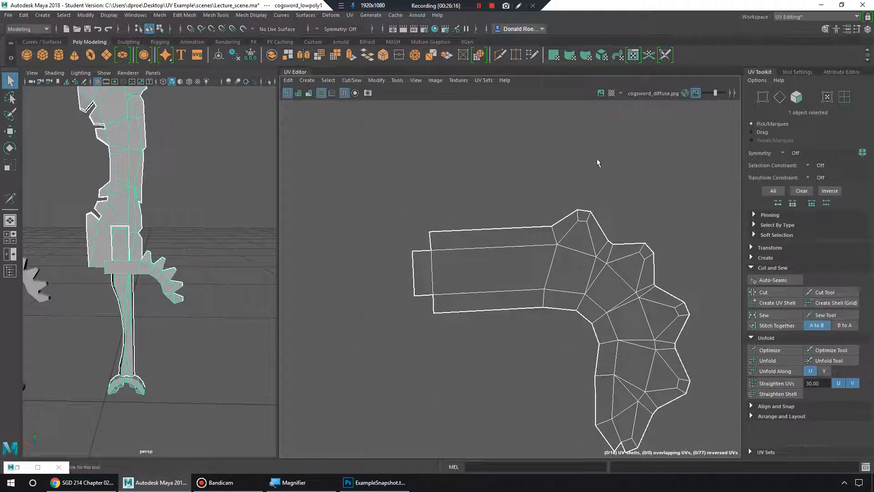
pyautogui.click(7, 14)
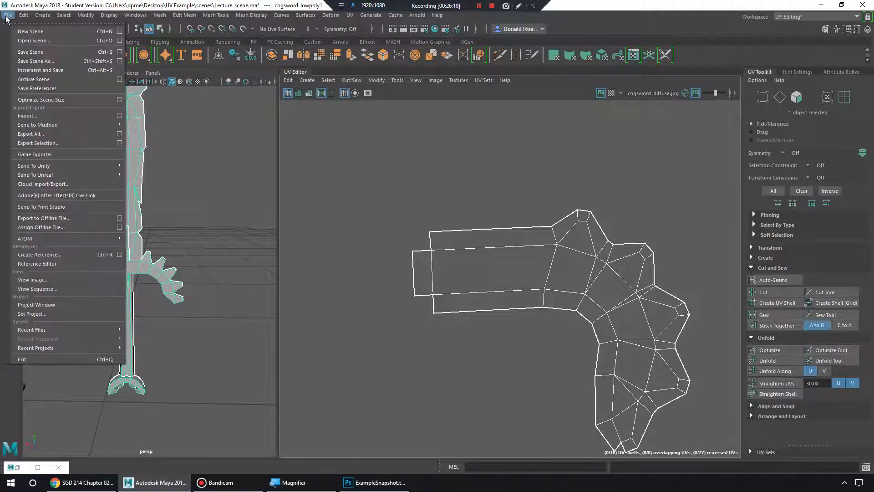
pyautogui.click(35, 41)
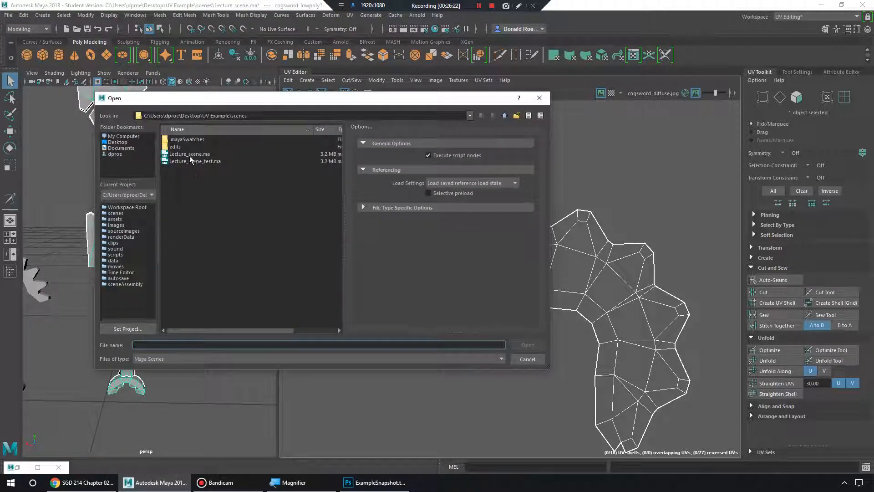
pyautogui.click(528, 346)
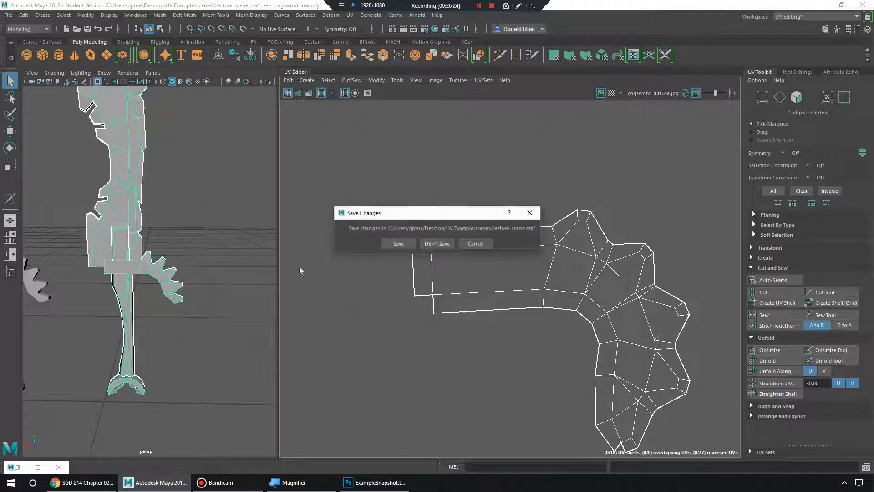
pyautogui.click(440, 245)
pyautogui.click(415, 249)
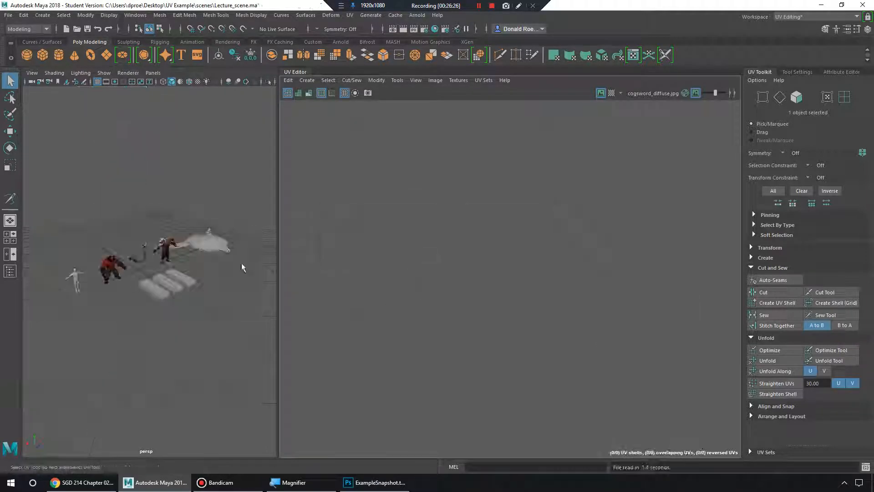
# - Select the textured low-poly cog sword and examine its crossguard's UV shells and the matching geometry on the model
pyautogui.keyDown('alt'); pyautogui.moveTo(173, 314); pyautogui.dragTo(184, 272); pyautogui.keyUp('alt')
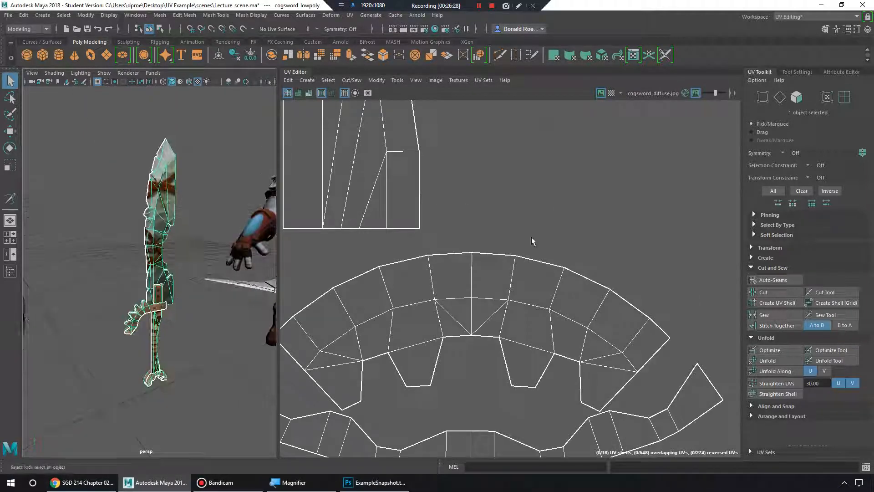
pyautogui.keyDown('alt'); pyautogui.moveTo(532, 241); pyautogui.dragTo(416, 203, button='right'); pyautogui.keyUp('alt')
pyautogui.keyDown('alt'); pyautogui.moveTo(516, 122); pyautogui.dragTo(516, 444, button='middle'); pyautogui.keyUp('alt')
pyautogui.keyDown('alt'); pyautogui.moveTo(523, 310); pyautogui.dragTo(503, 390, button='middle'); pyautogui.keyUp('alt')
pyautogui.keyDown('alt'); pyautogui.moveTo(511, 290); pyautogui.dragTo(660, 292, button='right'); pyautogui.keyUp('alt')
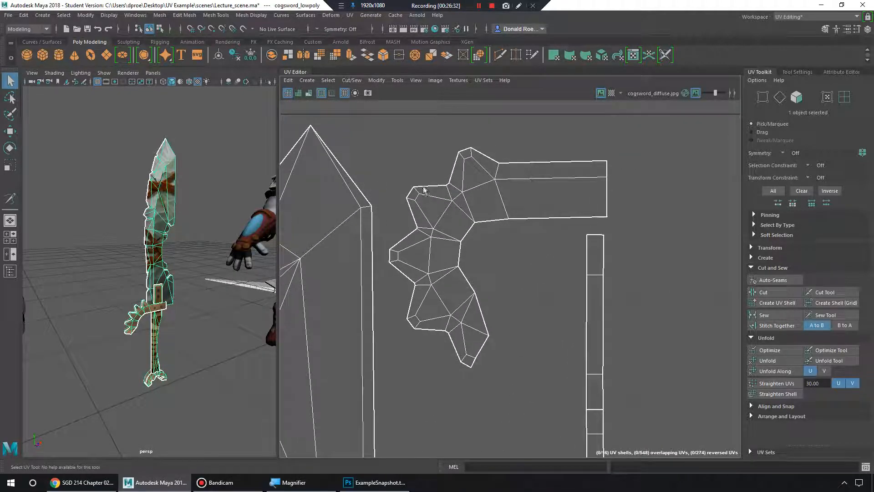
pyautogui.keyDown('alt'); pyautogui.moveTo(509, 311); pyautogui.dragTo(502, 159, button='middle'); pyautogui.keyUp('alt')
pyautogui.keyDown('alt'); pyautogui.moveTo(620, 248); pyautogui.dragTo(550, 211, button='right'); pyautogui.keyUp('alt')
pyautogui.keyDown('alt'); pyautogui.moveTo(550, 210); pyautogui.dragTo(503, 284, button='middle'); pyautogui.keyUp('alt')
pyautogui.keyDown('alt'); pyautogui.moveTo(464, 268); pyautogui.dragTo(587, 275, button='right'); pyautogui.keyUp('alt')
pyautogui.keyDown('alt'); pyautogui.moveTo(260, 257); pyautogui.dragTo(154, 269); pyautogui.keyUp('alt')
pyautogui.keyDown('alt'); pyautogui.moveTo(154, 269); pyautogui.dragTo(216, 297, button='right'); pyautogui.keyUp('alt')
pyautogui.keyDown('alt'); pyautogui.moveTo(216, 297); pyautogui.dragTo(186, 272); pyautogui.keyUp('alt')
pyautogui.keyDown('alt'); pyautogui.moveTo(186, 272); pyautogui.dragTo(198, 272, button='right'); pyautogui.keyUp('alt')
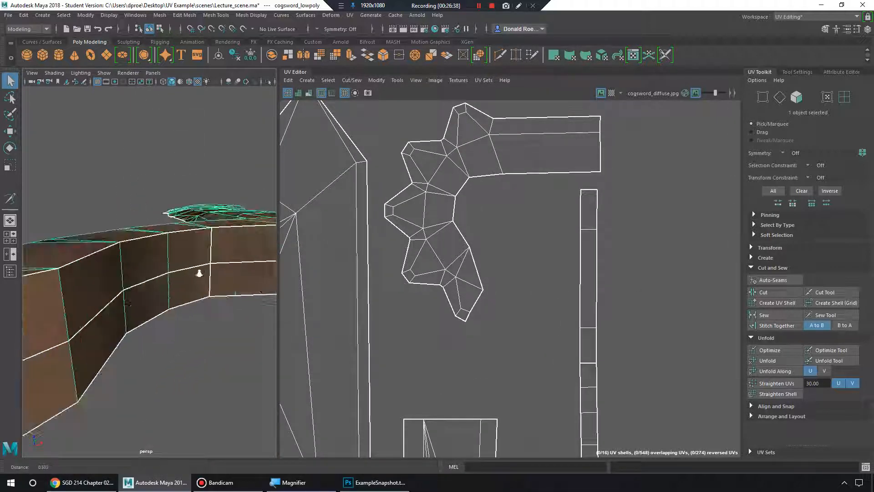
# - Select faces along the crossguard's thin side and match them to the narrow strip shell in the UV layout
pyautogui.moveTo(209, 220); pyautogui.dragTo(210, 253, button='right')
pyautogui.scroll(-5, 210, 253)
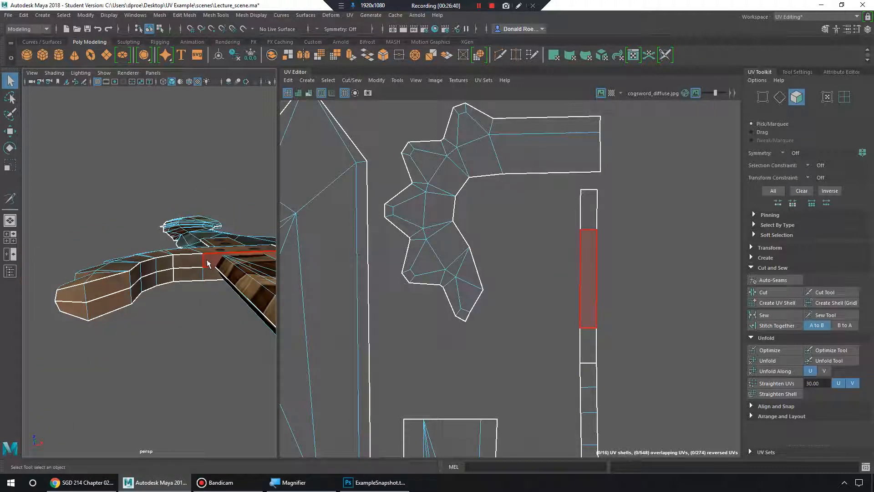
pyautogui.click(210, 260)
pyautogui.keyDown('shift'); pyautogui.doubleClick(194, 264); pyautogui.keyUp('shift')
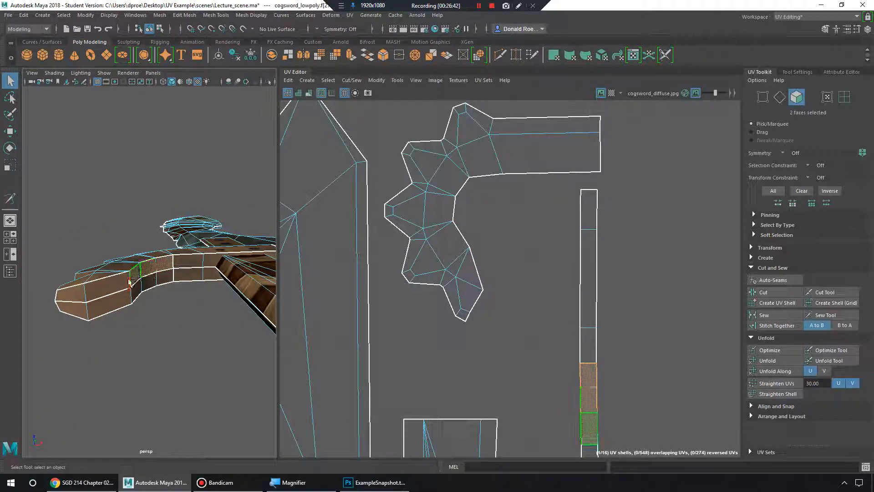
pyautogui.keyDown('alt'); pyautogui.moveTo(547, 241); pyautogui.dragTo(532, 222, button='middle'); pyautogui.keyUp('alt')
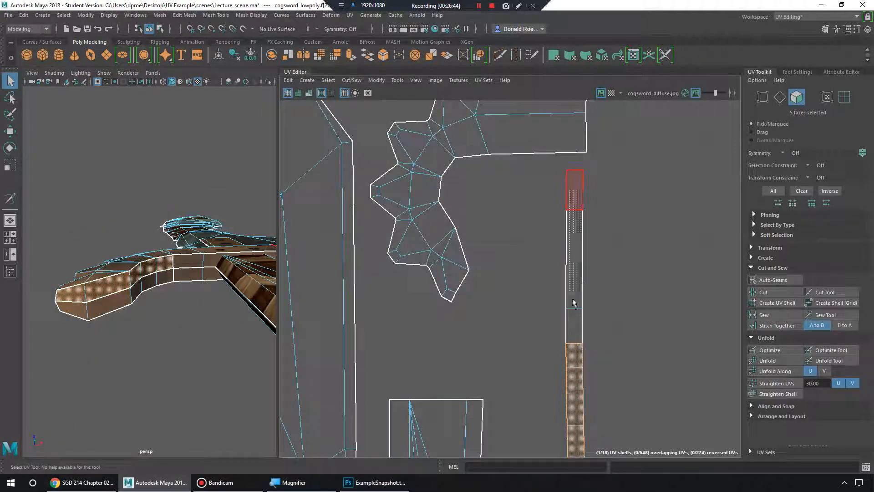
pyautogui.moveTo(574, 303); pyautogui.dragTo(586, 373)
# - Turn on the distortion shading and inspect the areas between the crossguard shell's teeth
pyautogui.keyDown('alt'); pyautogui.moveTo(618, 359); pyautogui.dragTo(521, 179, button='right'); pyautogui.keyUp('alt')
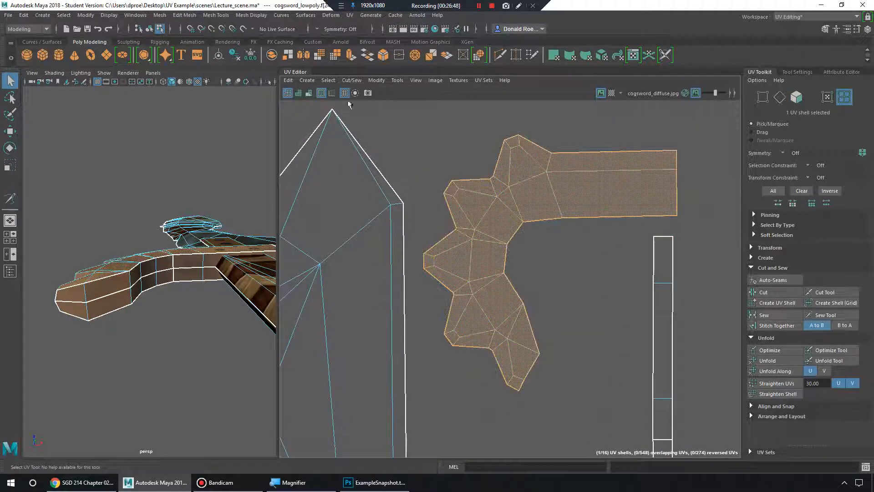
pyautogui.click(310, 94)
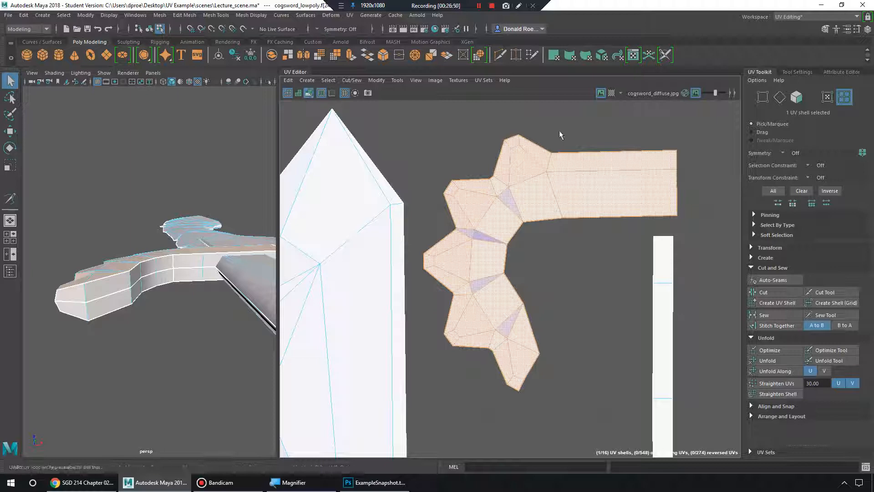
pyautogui.click(579, 304)
pyautogui.scroll(8, 537, 269)
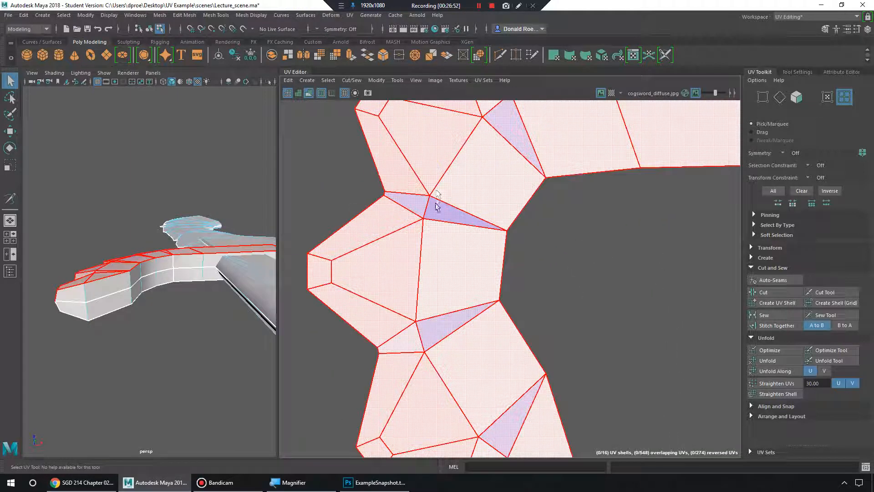
# - Try scaling the UV points between two crossguard teeth closer together and undo the scaling
pyautogui.moveTo(434, 195); pyautogui.dragTo(467, 197, button='right')
pyautogui.moveTo(416, 190); pyautogui.dragTo(406, 209)
pyautogui.press('e')
pyautogui.press('r')
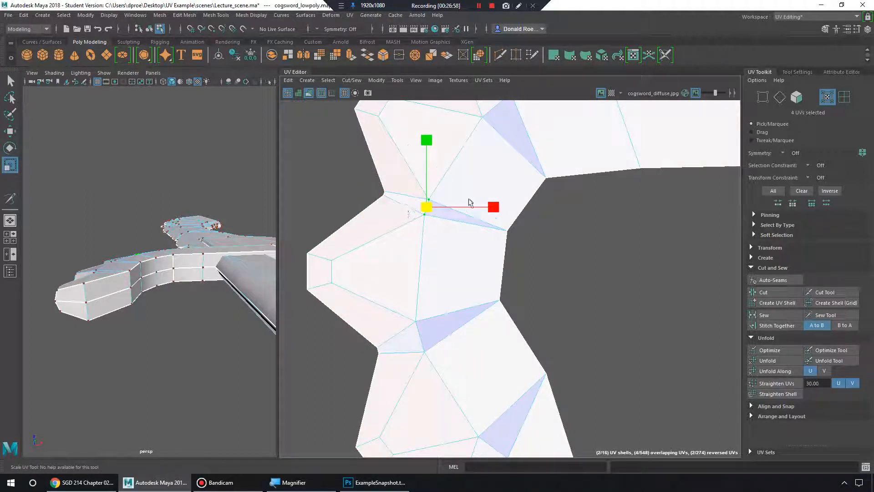
pyautogui.keyDown('alt'); pyautogui.moveTo(495, 135); pyautogui.dragTo(486, 173, button='middle'); pyautogui.keyUp('alt')
pyautogui.hotkey('ctrl', 'z')
pyautogui.moveTo(427, 198)
pyautogui.mouseDown(button='right')
pyautogui.moveTo(489, 169)
pyautogui.moveTo(403, 186)
pyautogui.moveTo(427, 198)
pyautogui.mouseUp(button='right')
# - Turn off the texture image in the UV editor and view the shaded distortion across the whole sword
pyautogui.keyDown('alt'); pyautogui.moveTo(592, 219); pyautogui.dragTo(425, 201, button='right'); pyautogui.keyUp('alt')
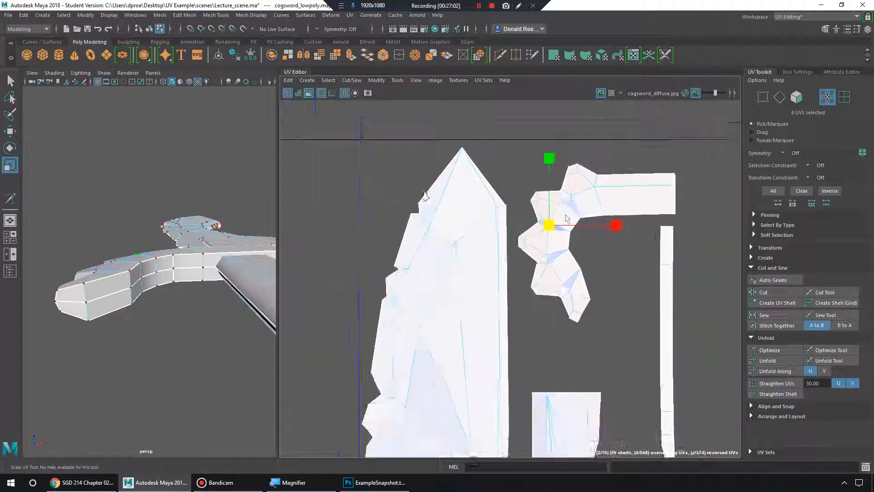
pyautogui.keyDown('alt'); pyautogui.moveTo(563, 217); pyautogui.dragTo(507, 212, button='middle'); pyautogui.keyUp('alt')
pyautogui.keyDown('alt'); pyautogui.moveTo(507, 212); pyautogui.dragTo(594, 222, button='right'); pyautogui.keyUp('alt')
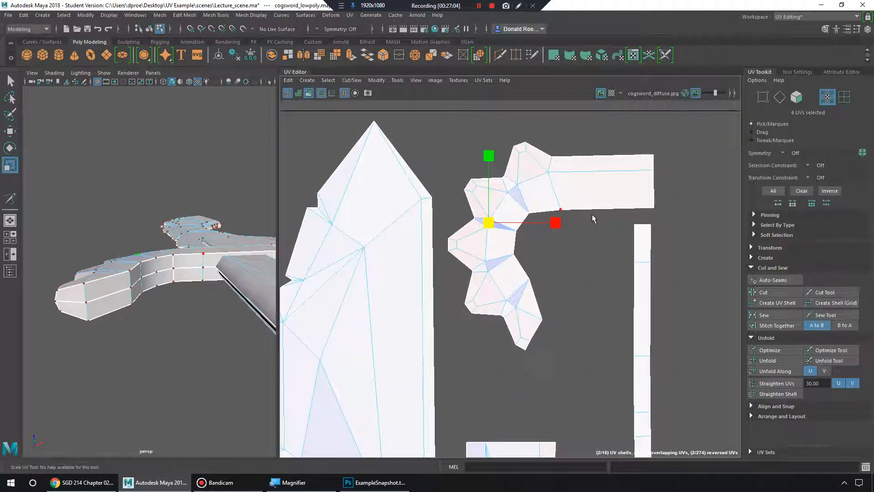
pyautogui.keyDown('alt'); pyautogui.moveTo(208, 235); pyautogui.dragTo(205, 281); pyautogui.keyUp('alt')
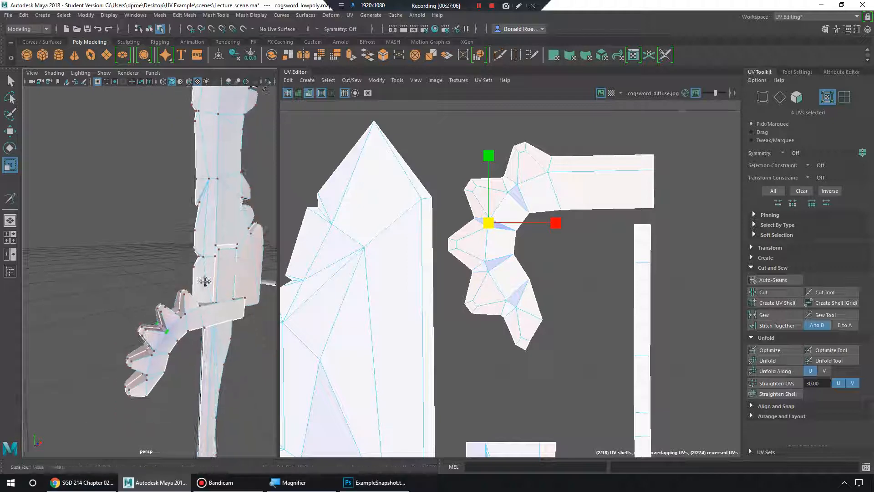
pyautogui.keyDown('alt'); pyautogui.moveTo(205, 281); pyautogui.dragTo(209, 308, button='right'); pyautogui.keyUp('alt')
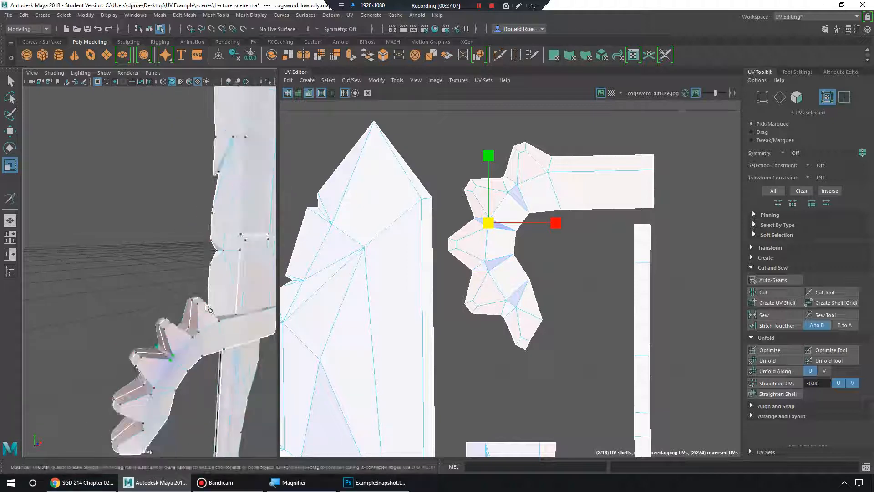
pyautogui.click(605, 95)
pyautogui.keyDown('alt'); pyautogui.moveTo(259, 230); pyautogui.dragTo(195, 208, button='right'); pyautogui.keyUp('alt')
pyautogui.keyDown('alt'); pyautogui.moveTo(196, 208); pyautogui.dragTo(178, 186); pyautogui.keyUp('alt')
pyautogui.keyDown('alt'); pyautogui.moveTo(178, 186); pyautogui.dragTo(223, 201, button='right'); pyautogui.keyUp('alt')
pyautogui.keyDown('alt'); pyautogui.moveTo(223, 200); pyautogui.dragTo(232, 200); pyautogui.keyUp('alt')
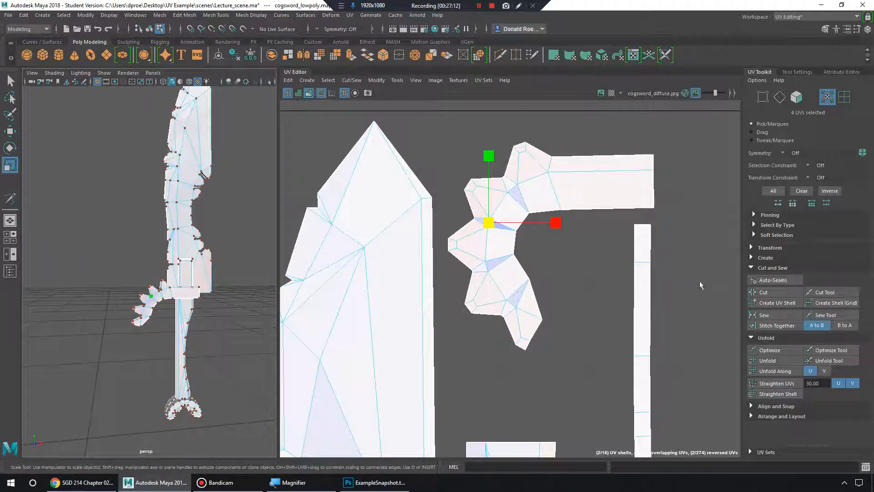
# - Review the Unfold UVs options, including the Unfold3D solver and room space settings, toggle Pack on and off, and close them
pyautogui.keyDown('shift'); pyautogui.click(785, 362); pyautogui.keyUp('shift')
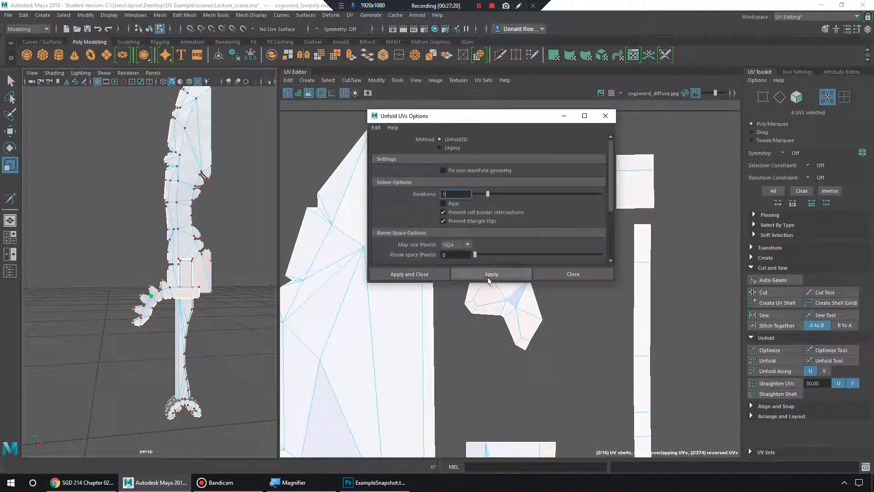
pyautogui.moveTo(495, 283); pyautogui.dragTo(494, 464)
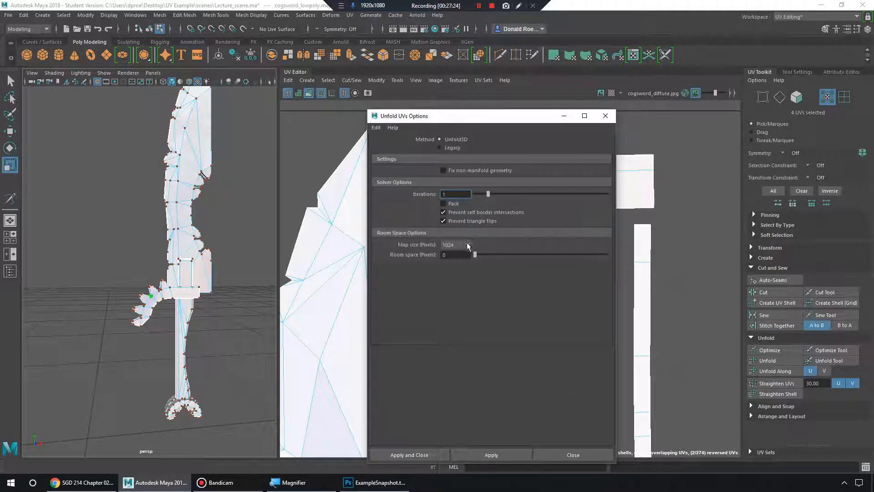
pyautogui.click(376, 128)
pyautogui.click(393, 146)
pyautogui.click(371, 127)
pyautogui.click(408, 152)
pyautogui.click(443, 203)
pyautogui.click(443, 203)
pyautogui.click(606, 116)
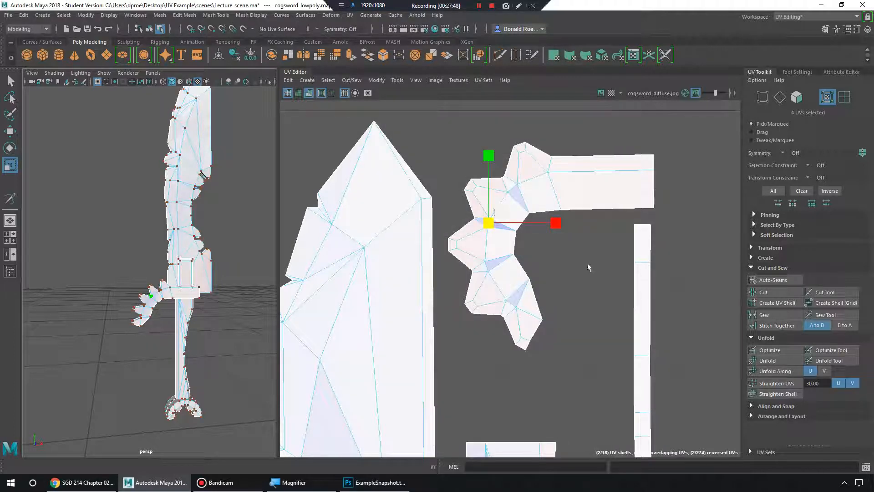
# - Select the crossguard's toothed UV shell, run Optimize on it and undo the optimization
pyautogui.scroll(-3, 588, 267)
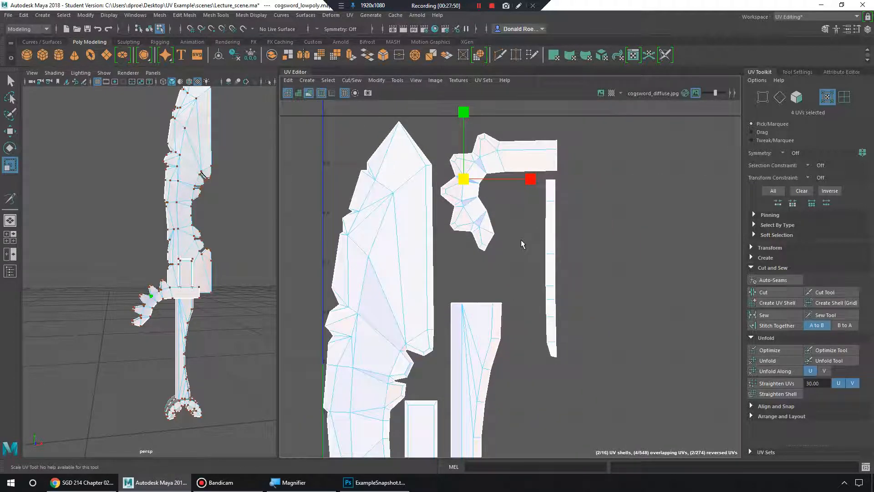
pyautogui.keyDown('alt'); pyautogui.moveTo(522, 239); pyautogui.dragTo(465, 226, button='middle'); pyautogui.keyUp('alt')
pyautogui.keyDown('alt'); pyautogui.moveTo(521, 293); pyautogui.dragTo(594, 264, button='right'); pyautogui.keyUp('alt')
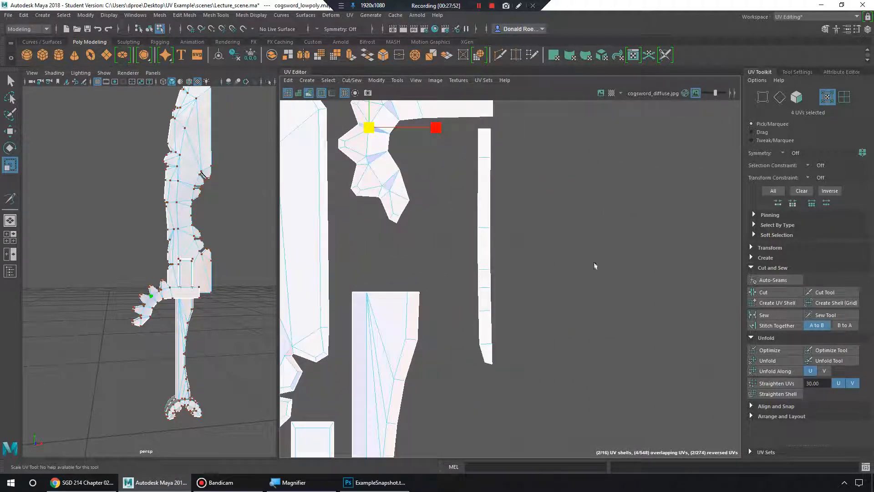
pyautogui.keyDown('alt'); pyautogui.moveTo(434, 172); pyautogui.dragTo(473, 316, button='middle'); pyautogui.keyUp('alt')
pyautogui.keyDown('alt'); pyautogui.moveTo(473, 316); pyautogui.dragTo(409, 164, button='right'); pyautogui.keyUp('alt')
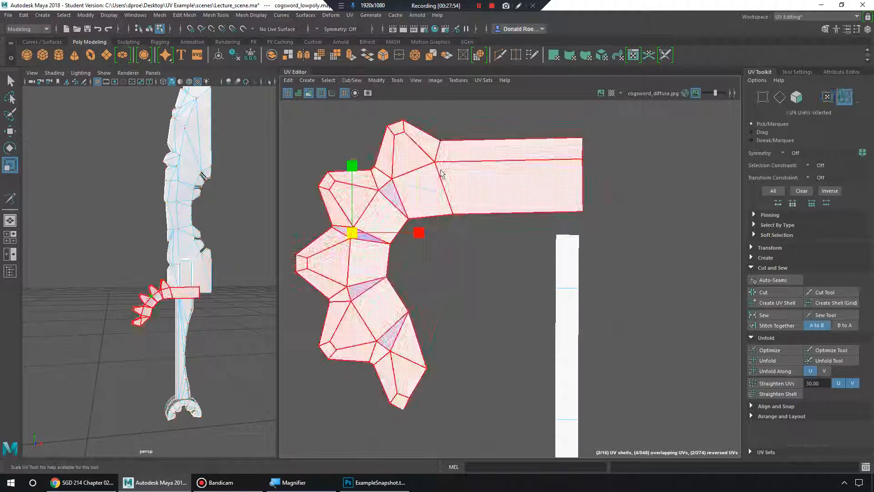
pyautogui.moveTo(487, 190); pyautogui.dragTo(487, 185, button='right')
pyautogui.click(499, 292)
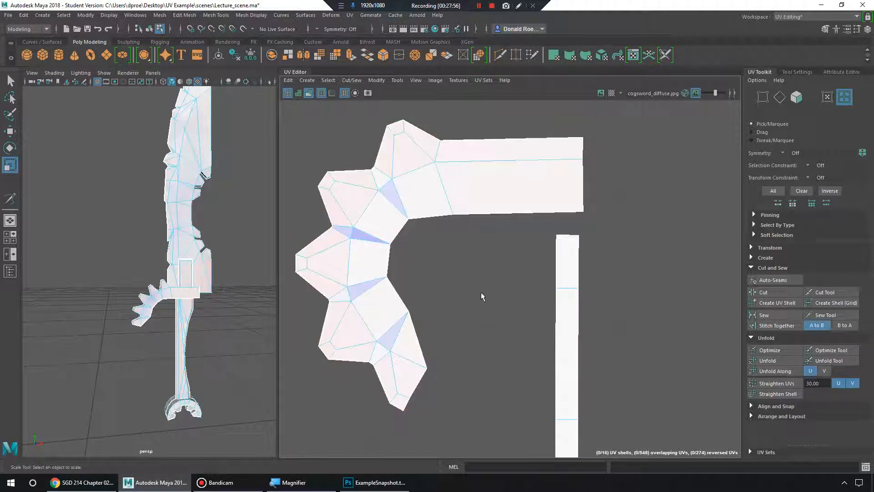
pyautogui.click(501, 191)
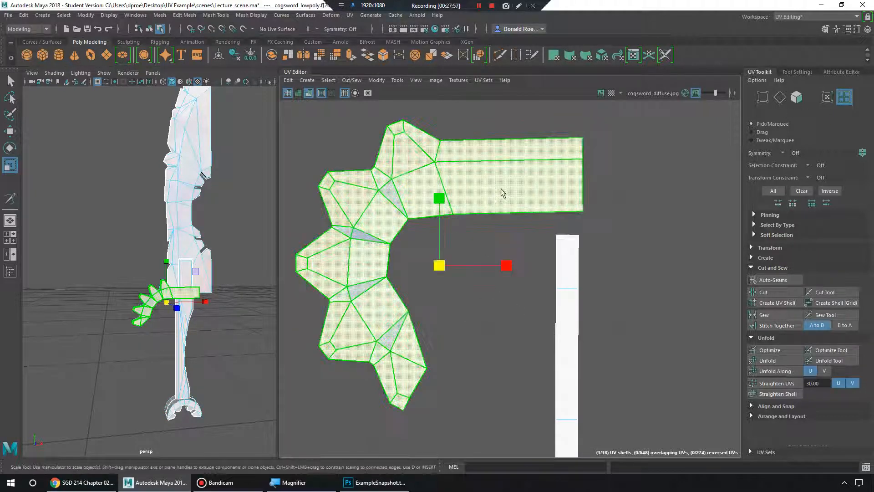
pyautogui.click(773, 350)
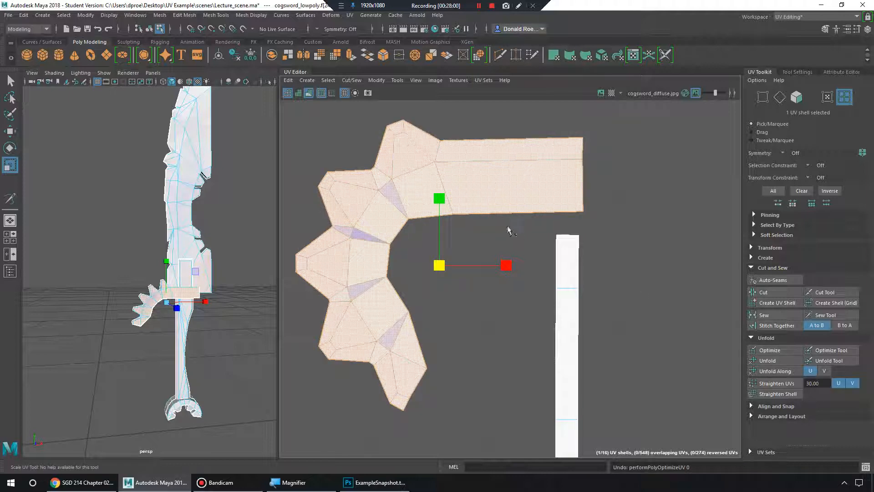
# - Move the selected crossguard shell off its overlapping counterpart into the empty space beyond the narrow strip shell
pyautogui.press('w')
pyautogui.moveTo(440, 262); pyautogui.dragTo(677, 326)
pyautogui.keyDown('alt'); pyautogui.moveTo(669, 317); pyautogui.dragTo(535, 248, button='middle'); pyautogui.keyUp('alt')
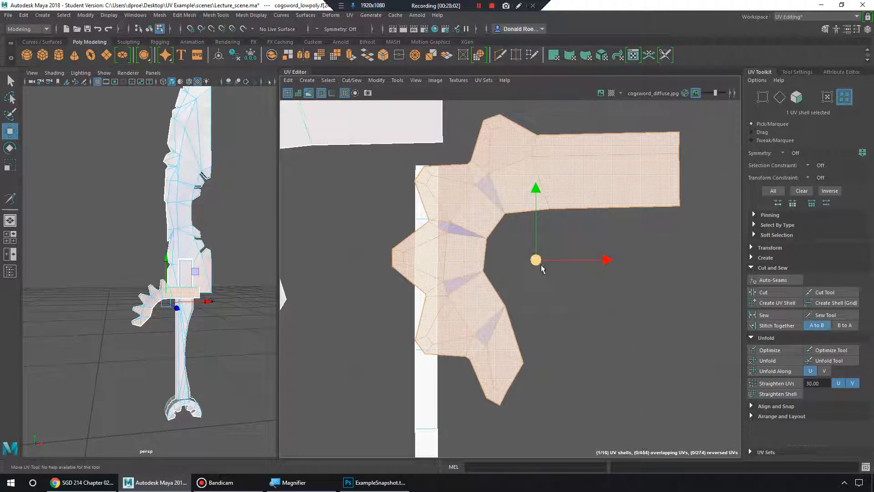
pyautogui.moveTo(535, 248); pyautogui.dragTo(630, 300)
# - Run Optimize repeatedly on the separated crossguard shell to spread out its distortion, and clear the selection
pyautogui.click(770, 351)
pyautogui.click(770, 352)
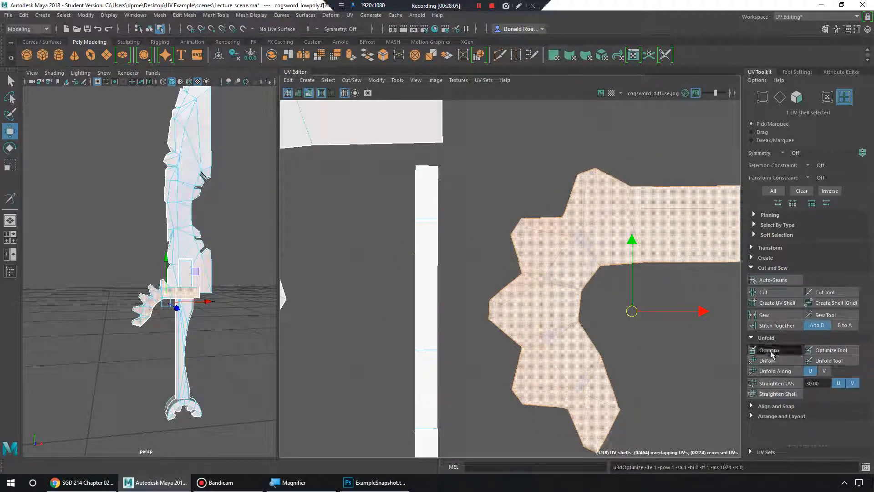
pyautogui.click(771, 352)
pyautogui.click(771, 352)
pyautogui.click(772, 353)
pyautogui.click(674, 356)
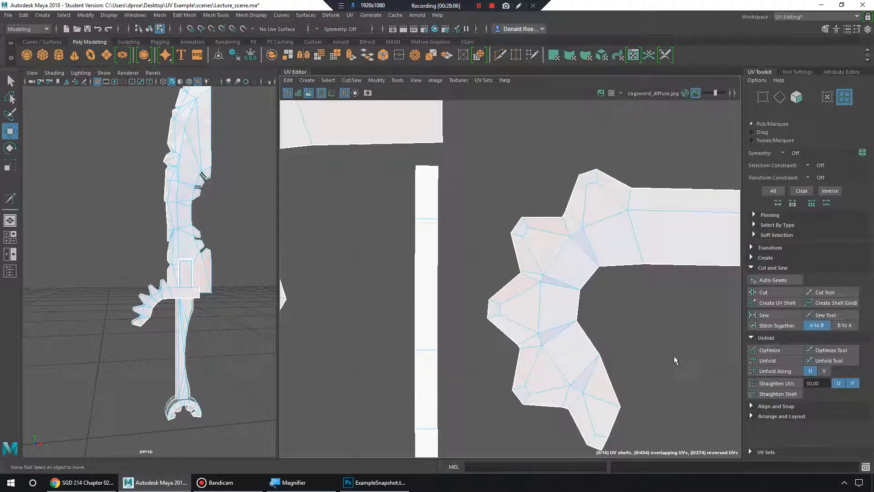
# - Compare the distortion shading of the optimized crossguard shell with that of the untouched one
pyautogui.keyDown('alt'); pyautogui.moveTo(656, 307); pyautogui.dragTo(812, 364, button='middle'); pyautogui.keyUp('alt')
pyautogui.scroll(-3, 540, 253)
pyautogui.keyDown('alt'); pyautogui.moveTo(540, 253); pyautogui.dragTo(487, 233, button='middle'); pyautogui.keyUp('alt')
pyautogui.scroll(-1, 624, 300)
pyautogui.click(628, 309)
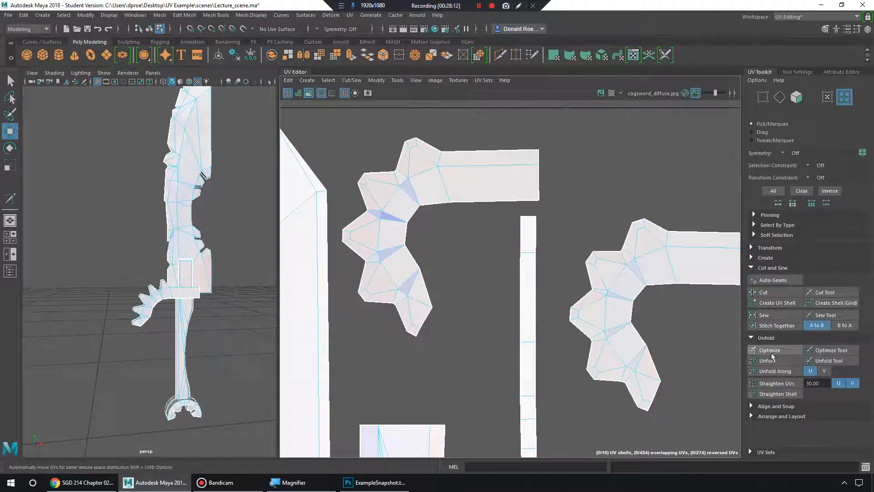
pyautogui.keyDown('alt'); pyautogui.moveTo(719, 334); pyautogui.dragTo(646, 312, button='middle'); pyautogui.keyUp('alt')
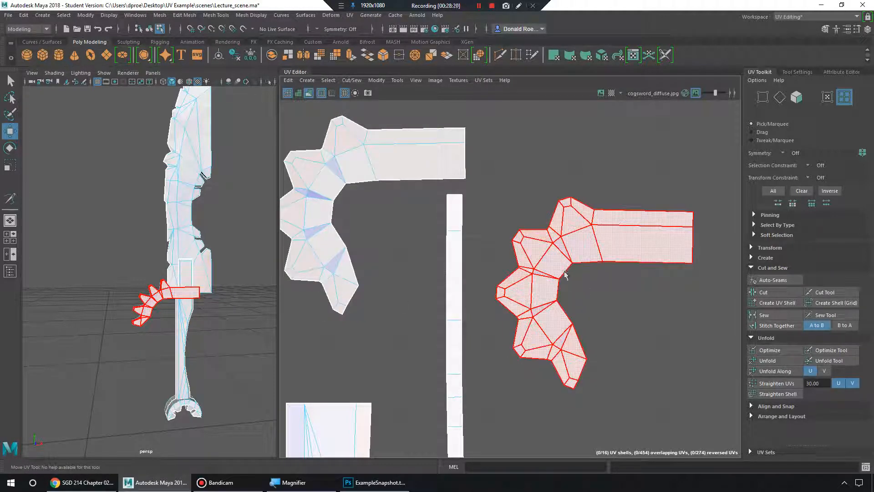
# - Examine the distortion around the teeth of the optimized crossguard shell up close and alongside the untouched shell
pyautogui.scroll(3, 603, 294)
pyautogui.scroll(-3, 519, 280)
pyautogui.scroll(-1, 521, 283)
pyautogui.keyDown('alt'); pyautogui.moveTo(411, 233); pyautogui.dragTo(525, 277, button='middle'); pyautogui.keyUp('alt')
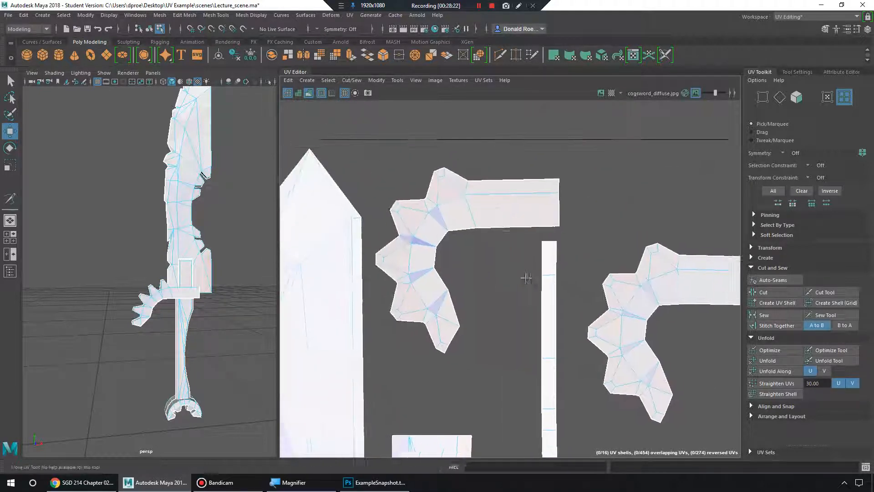
pyautogui.scroll(2, 519, 277)
pyautogui.keyDown('alt'); pyautogui.moveTo(641, 333); pyautogui.dragTo(468, 276, button='middle'); pyautogui.keyUp('alt')
pyautogui.keyDown('alt'); pyautogui.moveTo(468, 277); pyautogui.dragTo(720, 336, button='right'); pyautogui.keyUp('alt')
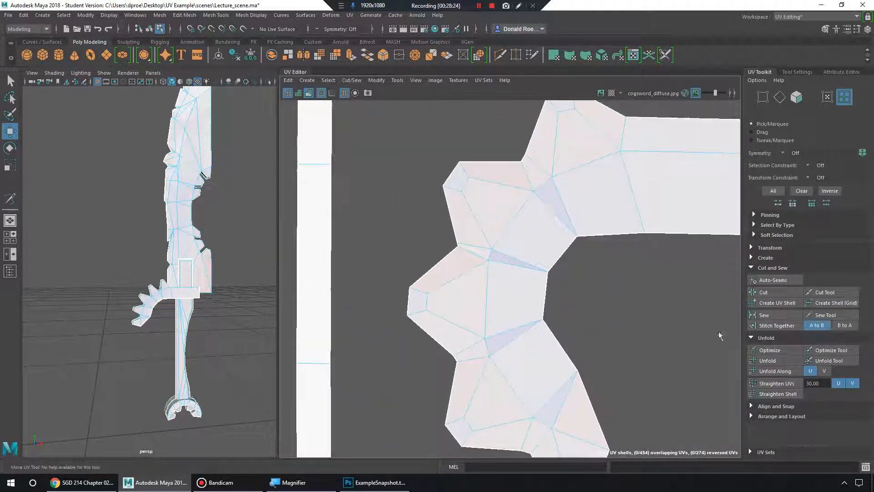
pyautogui.keyDown('alt'); pyautogui.moveTo(646, 366); pyautogui.dragTo(506, 296, button='right'); pyautogui.keyUp('alt')
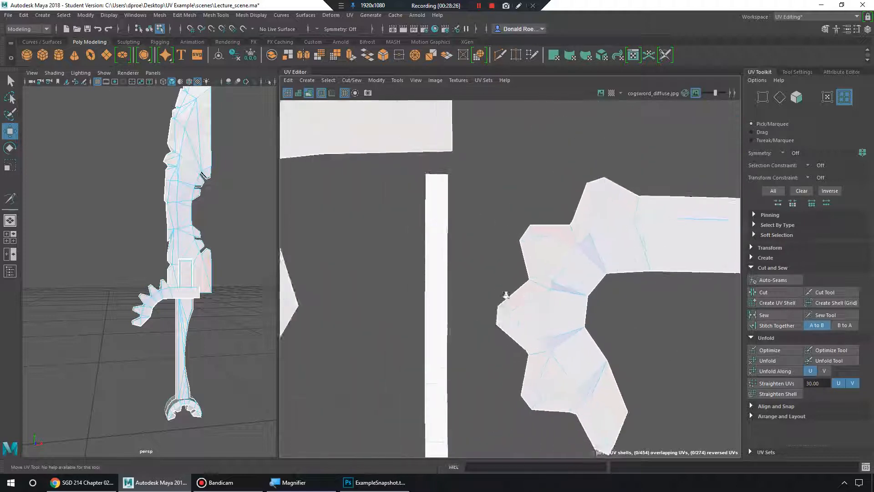
pyautogui.keyDown('alt'); pyautogui.moveTo(628, 337); pyautogui.dragTo(515, 275, button='middle'); pyautogui.keyUp('alt')
pyautogui.keyDown('alt'); pyautogui.moveTo(630, 305); pyautogui.dragTo(549, 276, button='right'); pyautogui.keyUp('alt')
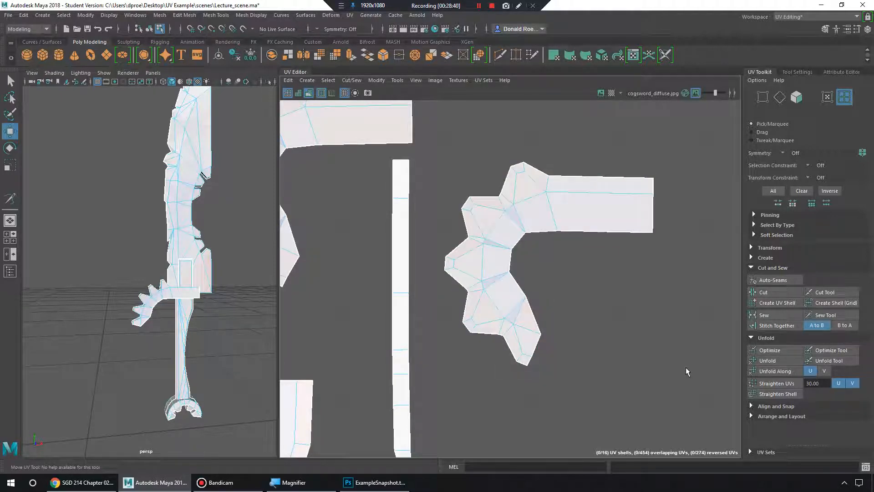
pyautogui.scroll(-4, 637, 350)
pyautogui.scroll(3, 630, 349)
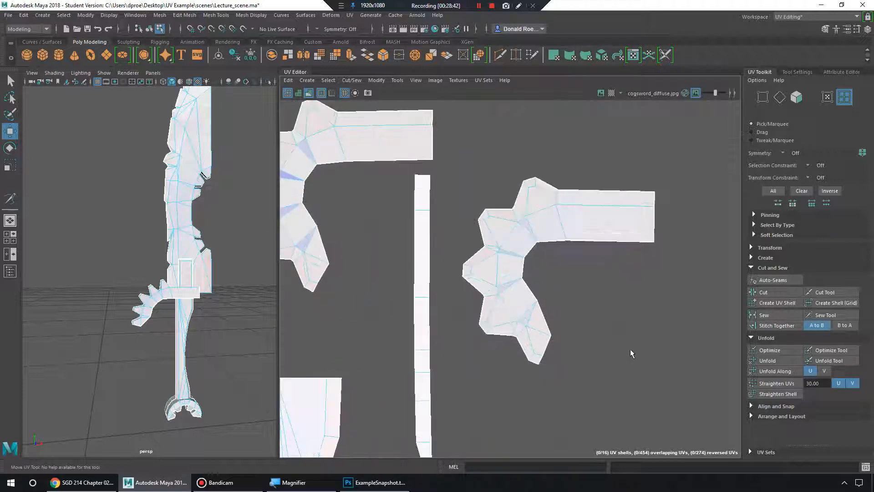
# - Turn off the texture border and distortion shading displays, and inspect the painted texture on the model's crossguard teeth
pyautogui.click(321, 93)
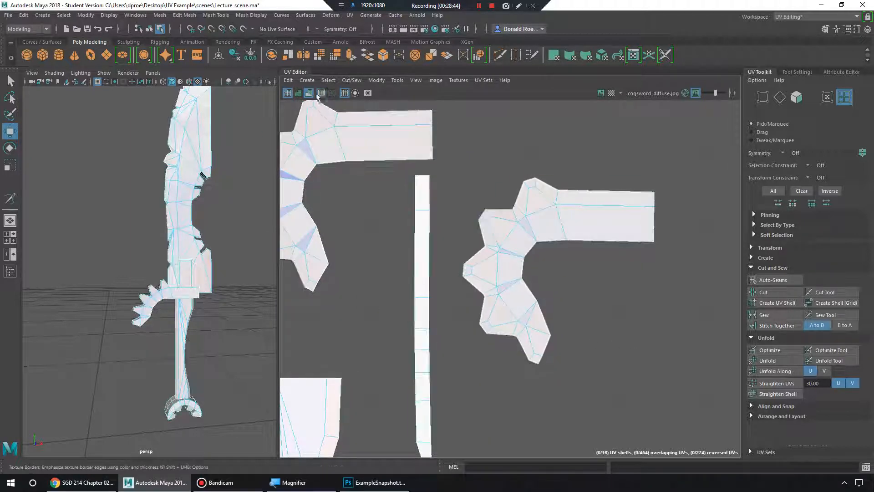
pyautogui.click(309, 93)
pyautogui.keyDown('alt'); pyautogui.moveTo(216, 275); pyautogui.dragTo(211, 264); pyautogui.keyUp('alt')
pyautogui.scroll(6, 211, 263)
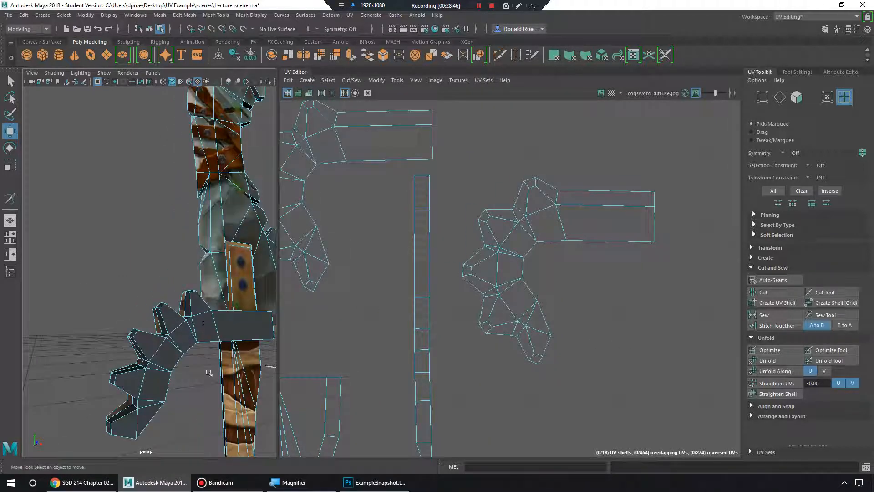
pyautogui.keyDown('alt'); pyautogui.moveTo(93, 390); pyautogui.dragTo(242, 279); pyautogui.keyUp('alt')
pyautogui.moveTo(191, 221); pyautogui.dragTo(239, 208, button='right')
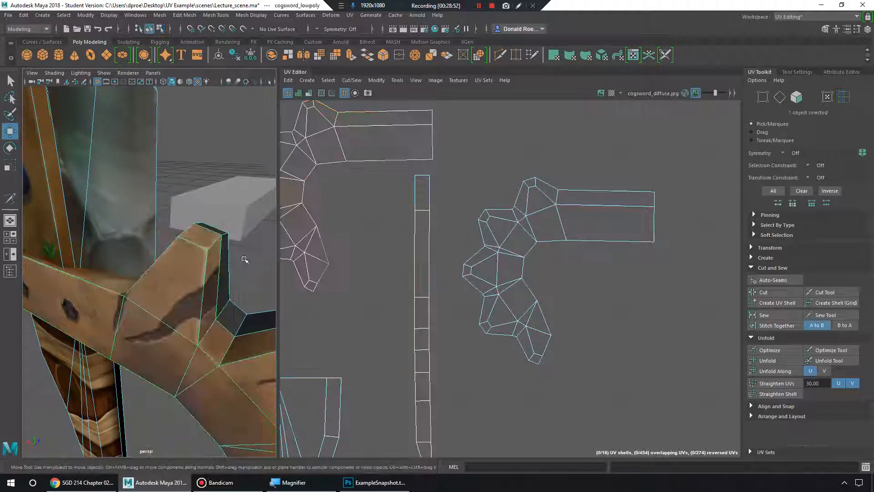
pyautogui.click(254, 283)
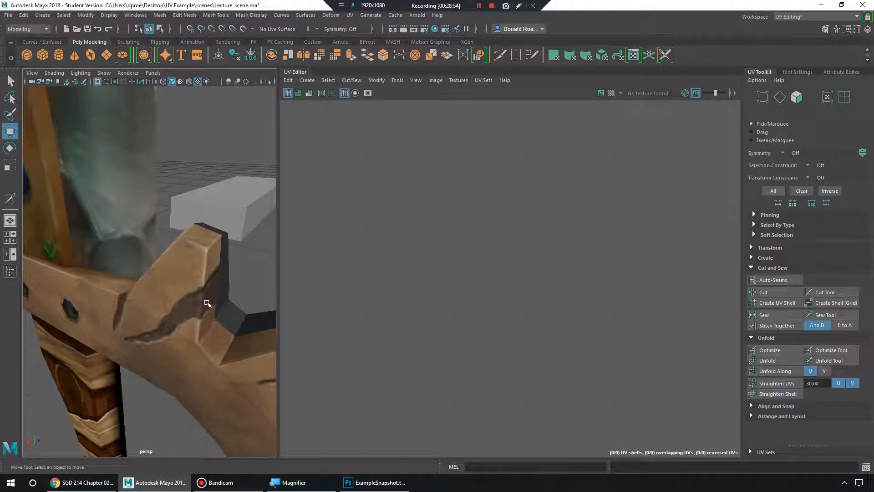
pyautogui.keyDown('alt'); pyautogui.moveTo(205, 335); pyautogui.dragTo(222, 324); pyautogui.keyUp('alt')
pyautogui.moveTo(223, 323)
pyautogui.keyDown('alt'); pyautogui.mouseDown(button='right')
pyautogui.moveTo(168, 308)
pyautogui.moveTo(221, 306)
pyautogui.mouseUp(button='right'); pyautogui.keyUp('alt')
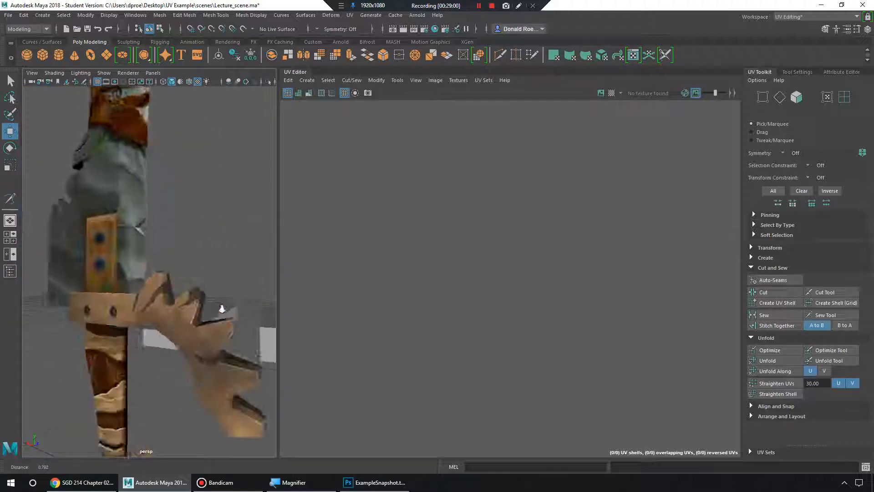
pyautogui.keyDown('alt'); pyautogui.moveTo(220, 307); pyautogui.dragTo(234, 287); pyautogui.keyUp('alt')
# - Straighten the lower border UVs of the separated crossguard shell's rectangular arm with a 30.00 angle along U and V
pyautogui.click(157, 302)
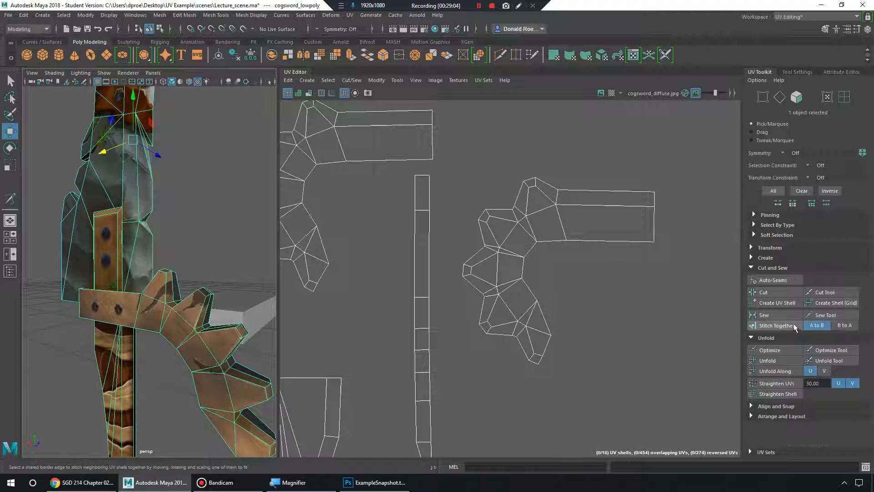
pyautogui.click(751, 268)
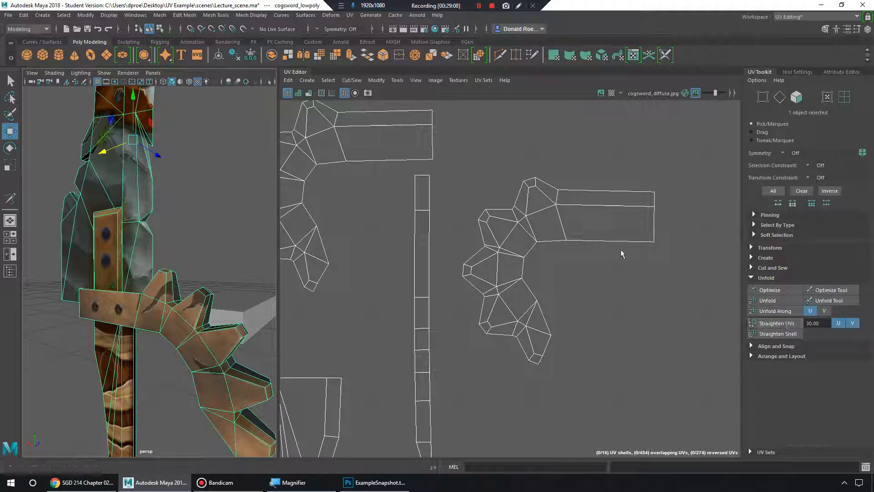
pyautogui.moveTo(619, 193); pyautogui.dragTo(636, 192, button='right')
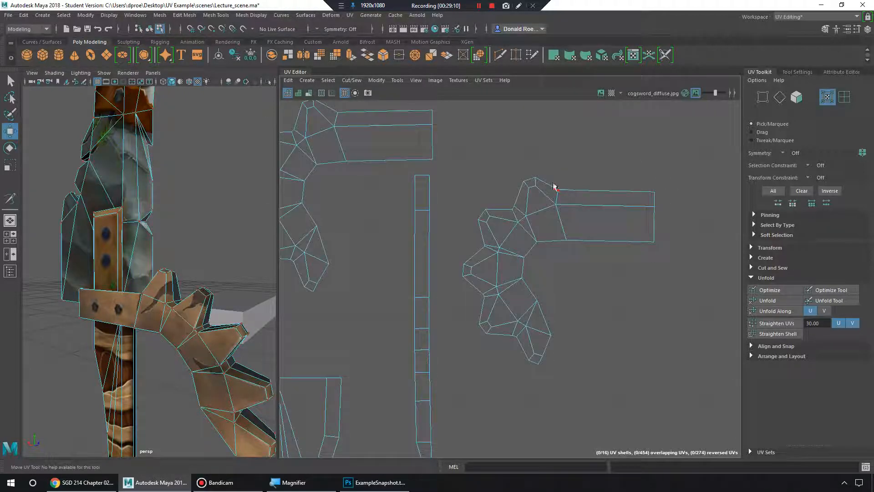
pyautogui.moveTo(659, 199); pyautogui.dragTo(676, 199)
pyautogui.keyDown('alt'); pyautogui.moveTo(608, 242); pyautogui.dragTo(478, 314, button='middle'); pyautogui.keyUp('alt')
pyautogui.keyDown('alt'); pyautogui.moveTo(480, 313); pyautogui.dragTo(591, 320, button='right'); pyautogui.keyUp('alt')
pyautogui.keyDown('alt'); pyautogui.moveTo(557, 260); pyautogui.dragTo(599, 271, button='middle'); pyautogui.keyUp('alt')
pyautogui.moveTo(412, 315); pyautogui.dragTo(673, 404)
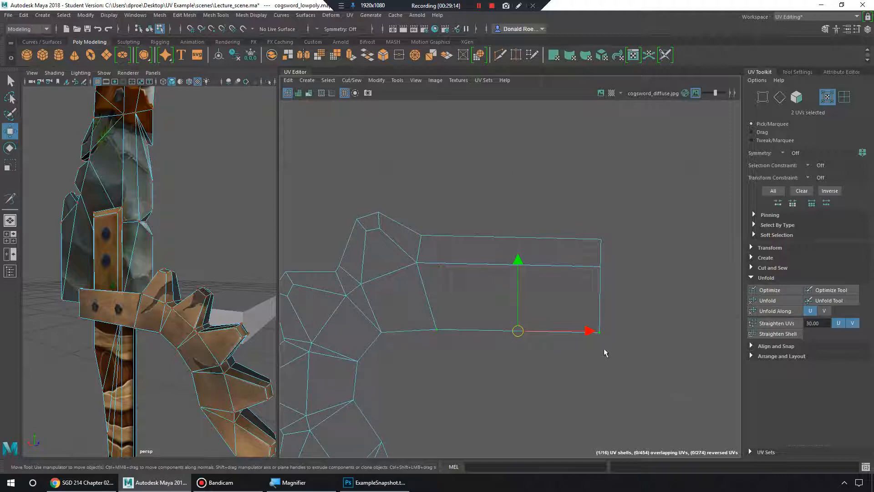
pyautogui.keyDown('alt'); pyautogui.moveTo(85, 328); pyautogui.dragTo(175, 311); pyautogui.keyUp('alt')
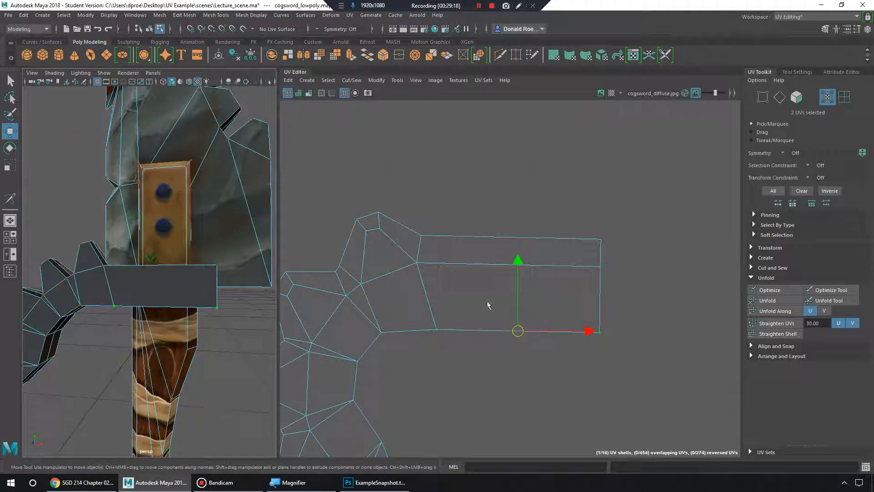
pyautogui.scroll(3, 621, 338)
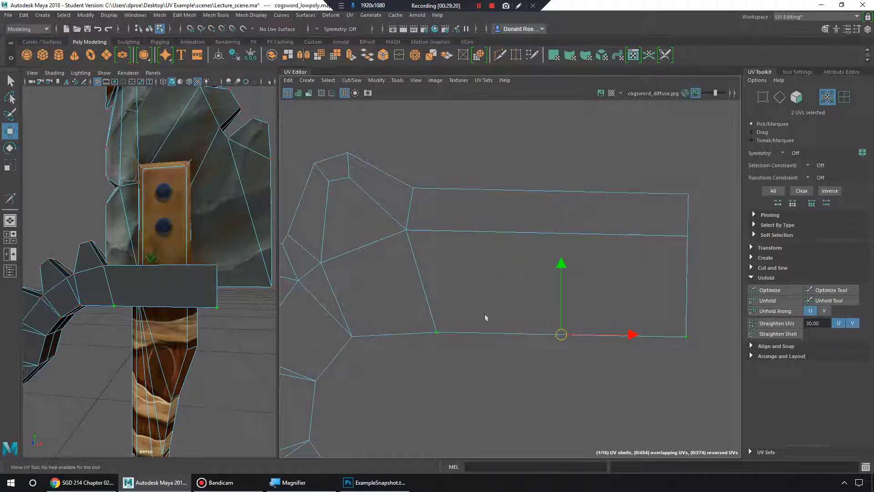
pyautogui.click(790, 325)
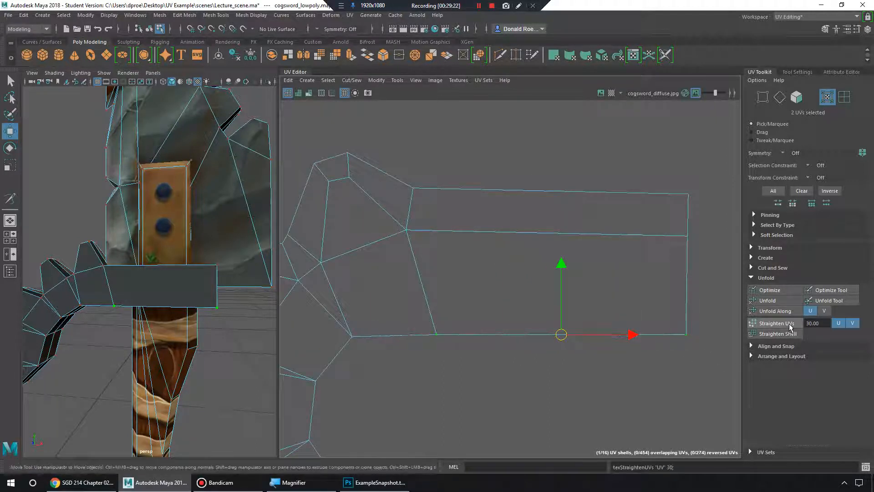
# - Straighten the upper border and the inner lengthwise edge of the crossguard arm with Straighten UVs
pyautogui.moveTo(408, 168); pyautogui.dragTo(707, 201)
pyautogui.click(771, 322)
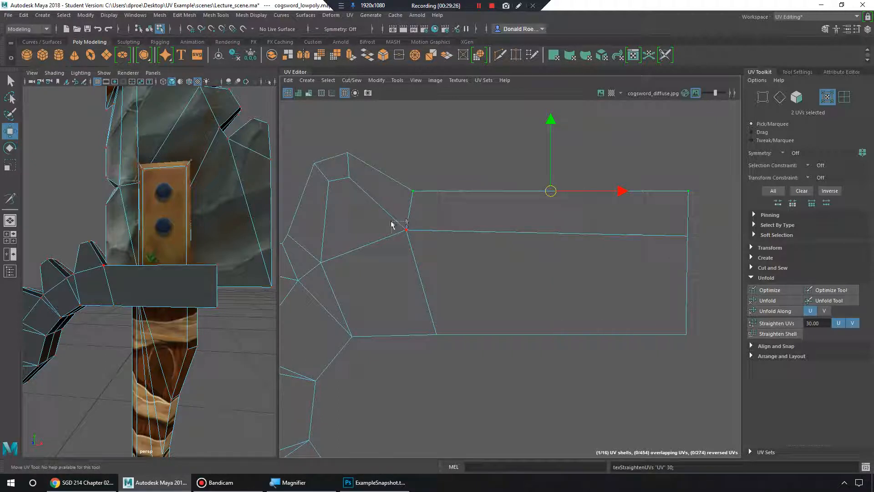
pyautogui.moveTo(392, 224); pyautogui.dragTo(698, 244)
pyautogui.click(776, 323)
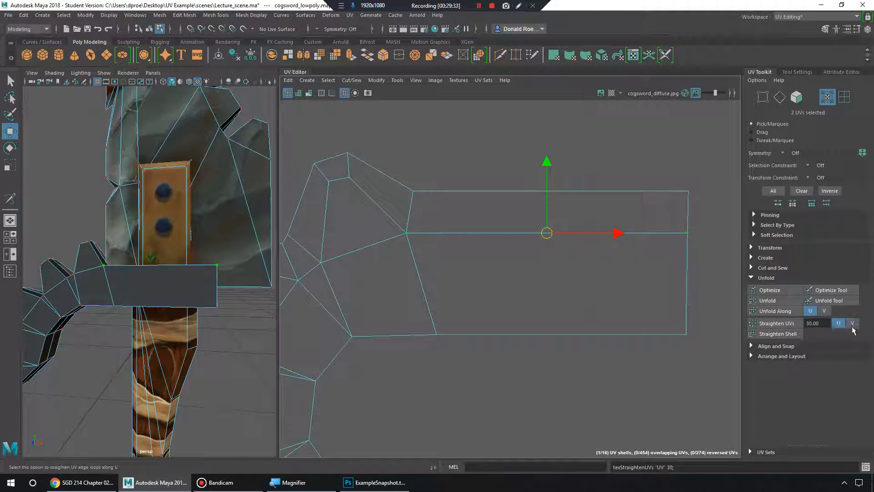
# - Try to straighten the three UVs at the crossguard arm's end along U only, and clear the selection
pyautogui.moveTo(644, 159); pyautogui.dragTo(731, 361)
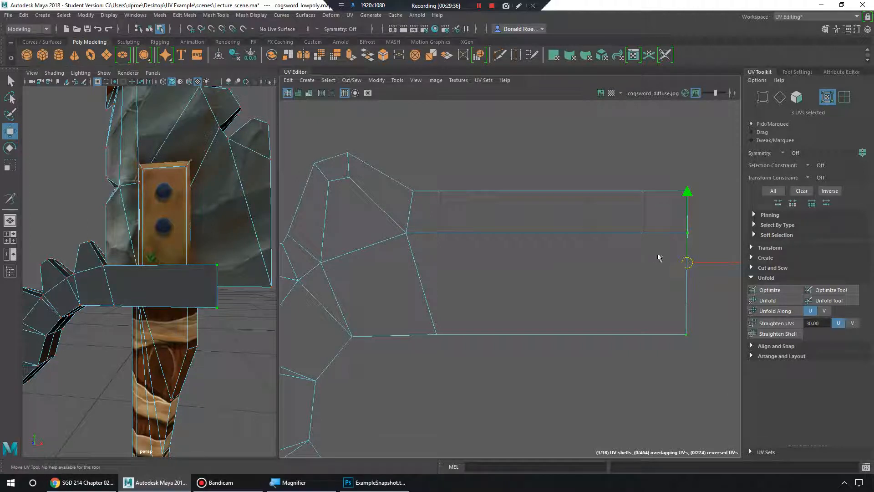
pyautogui.keyDown('alt'); pyautogui.moveTo(658, 256); pyautogui.dragTo(589, 261, button='middle'); pyautogui.keyUp('alt')
pyautogui.click(787, 323)
pyautogui.click(679, 356)
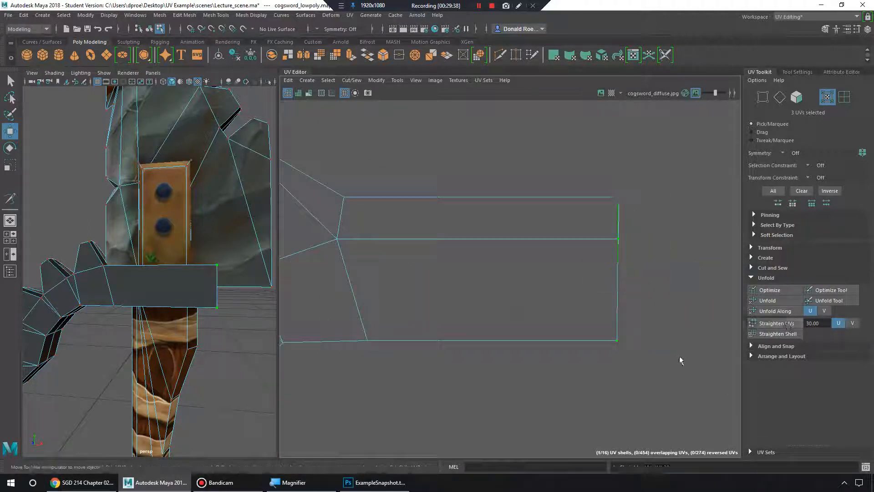
# - Skew the arm's end edge by shifting its upper and middle UVs outward, and straighten the edge with only V enabled
pyautogui.moveTo(588, 157); pyautogui.dragTo(699, 197)
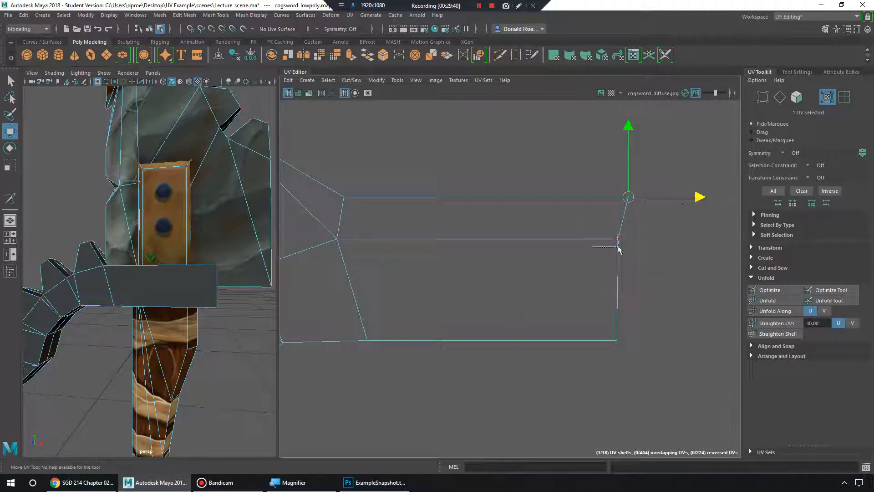
pyautogui.moveTo(618, 246); pyautogui.dragTo(688, 238)
pyautogui.moveTo(560, 188); pyautogui.dragTo(708, 387)
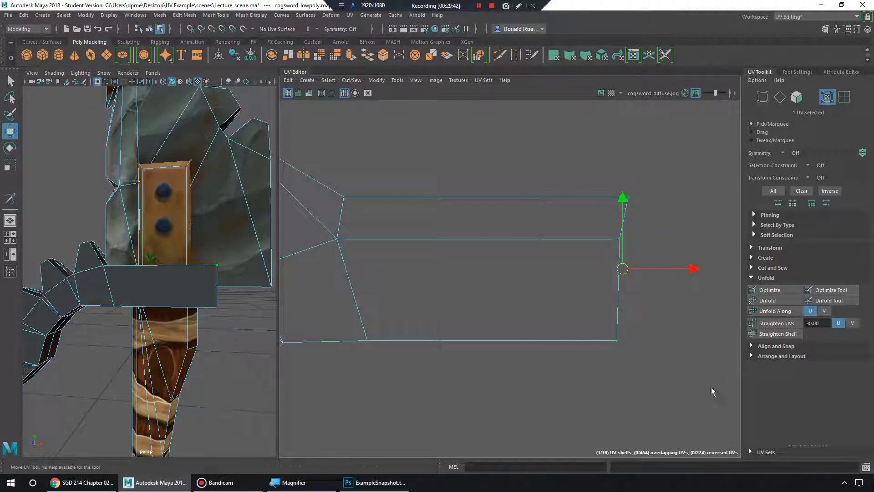
pyautogui.click(789, 325)
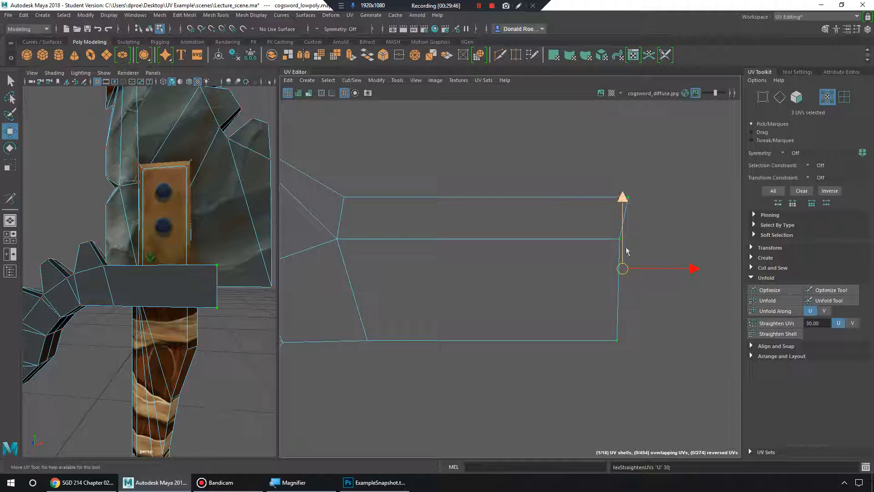
pyautogui.click(851, 324)
pyautogui.click(779, 324)
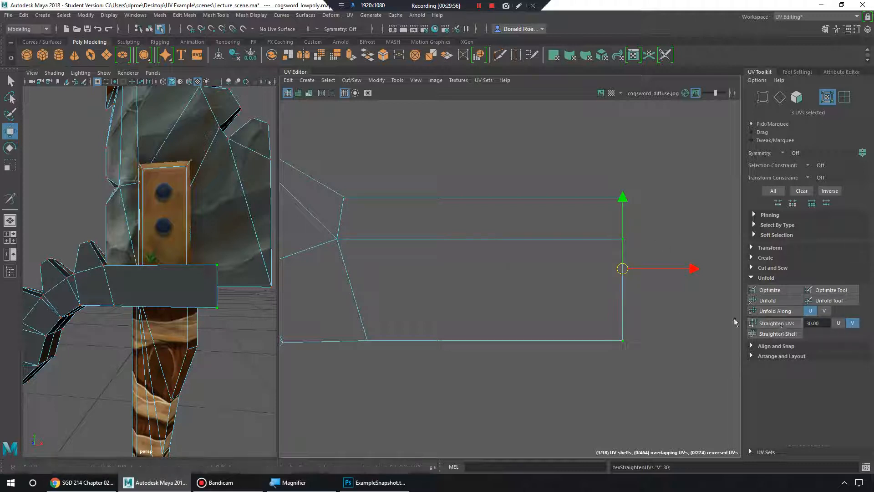
# - Try Straighten Shell on the end UVs and on the whole crossguard shell
pyautogui.click(779, 334)
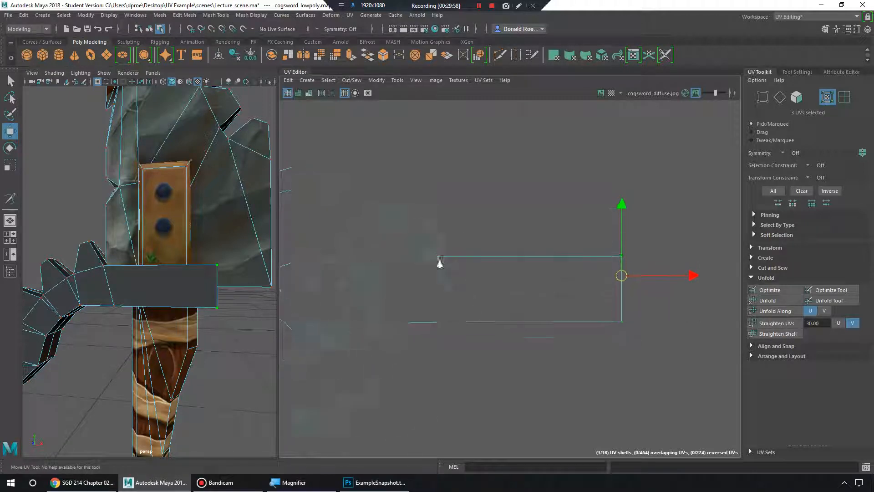
pyautogui.moveTo(518, 275); pyautogui.dragTo(477, 260, button='right')
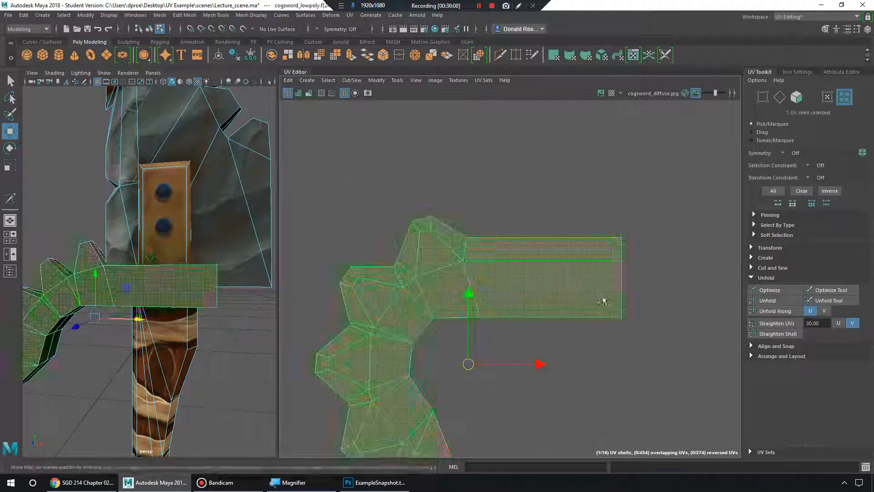
pyautogui.click(794, 334)
pyautogui.keyDown('alt'); pyautogui.moveTo(593, 335); pyautogui.dragTo(583, 287, button='middle'); pyautogui.keyUp('alt')
pyautogui.moveTo(568, 218); pyautogui.dragTo(546, 221, button='right')
pyautogui.click(547, 223)
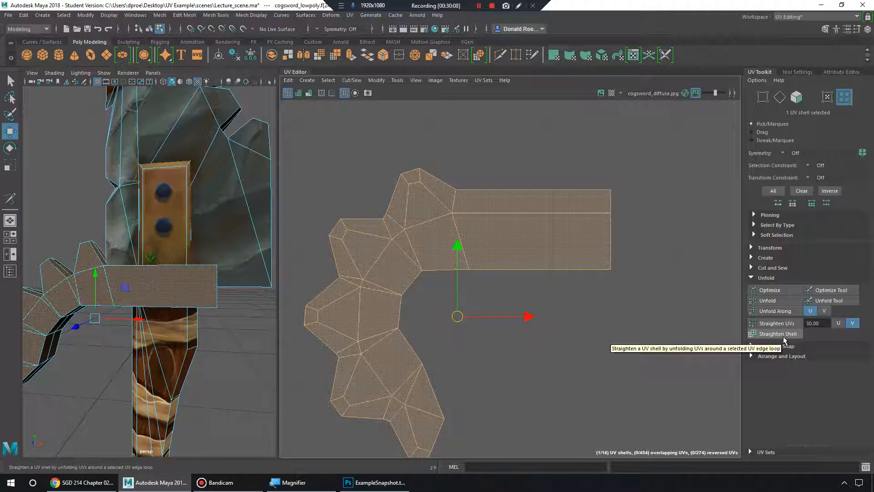
# - Select the inner edge loop running through the crossguard's arm and teeth, and run Straighten Shell around it
pyautogui.moveTo(482, 221); pyautogui.dragTo(478, 196, button='right')
pyautogui.click(493, 214)
pyautogui.keyDown('shift'); pyautogui.click(398, 235); pyautogui.keyUp('shift')
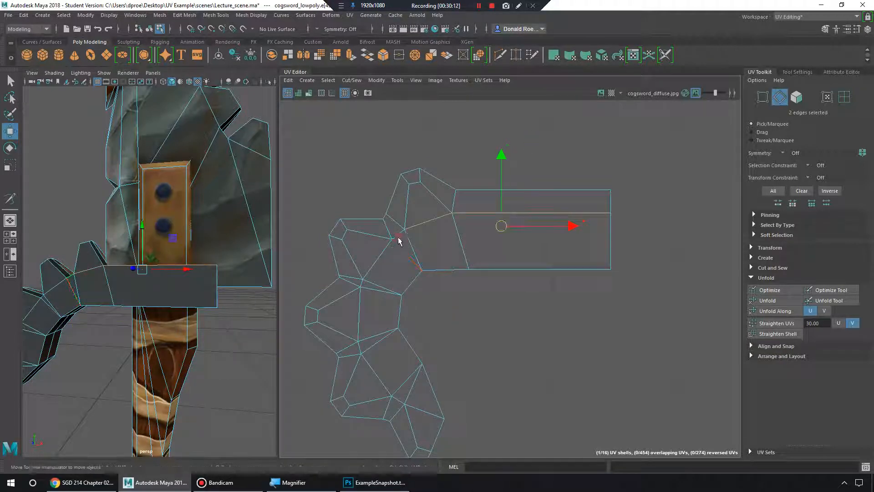
pyautogui.keyDown('shift'); pyautogui.click(377, 258); pyautogui.keyUp('shift')
pyautogui.keyDown('shift'); pyautogui.click(359, 312); pyautogui.keyUp('shift')
pyautogui.keyDown('shift'); pyautogui.click(359, 349); pyautogui.keyUp('shift')
pyautogui.keyDown('shift'); pyautogui.click(382, 385); pyautogui.keyUp('shift')
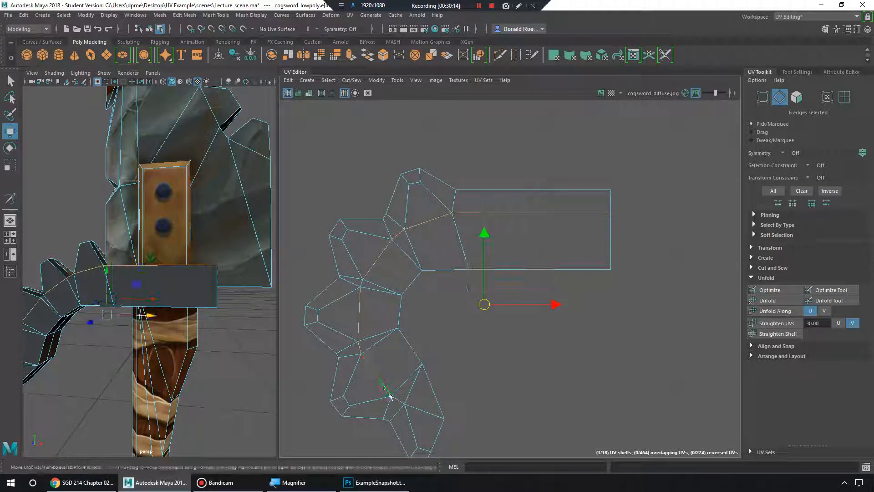
pyautogui.keyDown('shift'); pyautogui.click(419, 410); pyautogui.keyUp('shift')
pyautogui.keyDown('shift'); pyautogui.click(399, 400); pyautogui.keyUp('shift')
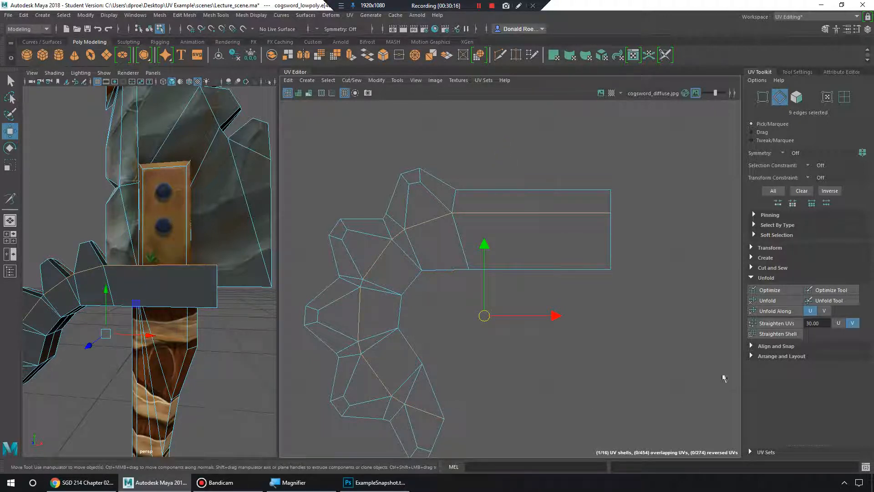
pyautogui.click(785, 335)
# - Undo the shell straightening and re-enable U alongside V for Straighten UVs
pyautogui.keyDown('alt'); pyautogui.moveTo(621, 334); pyautogui.dragTo(568, 265, button='middle'); pyautogui.keyUp('alt')
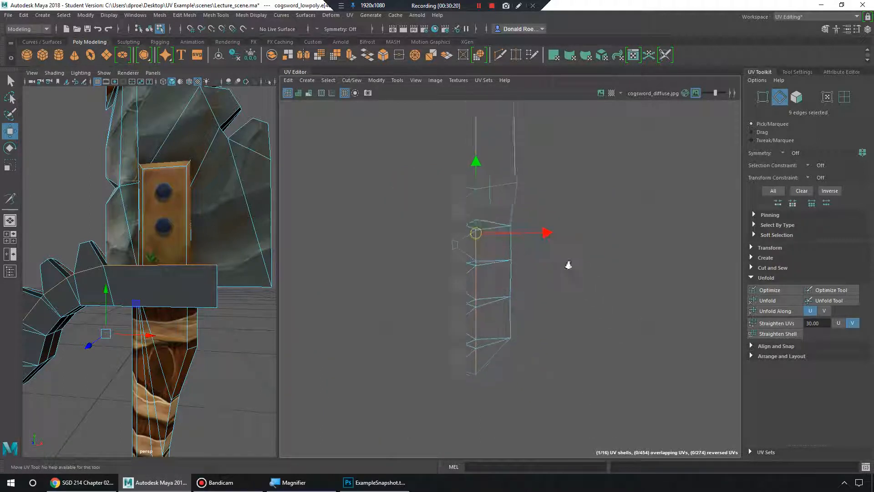
pyautogui.keyDown('alt'); pyautogui.moveTo(568, 264); pyautogui.dragTo(564, 218, button='right'); pyautogui.keyUp('alt')
pyautogui.keyDown('alt'); pyautogui.moveTo(564, 218); pyautogui.dragTo(593, 310, button='middle'); pyautogui.keyUp('alt')
pyautogui.keyDown('alt'); pyautogui.moveTo(593, 309); pyautogui.dragTo(430, 257, button='right'); pyautogui.keyUp('alt')
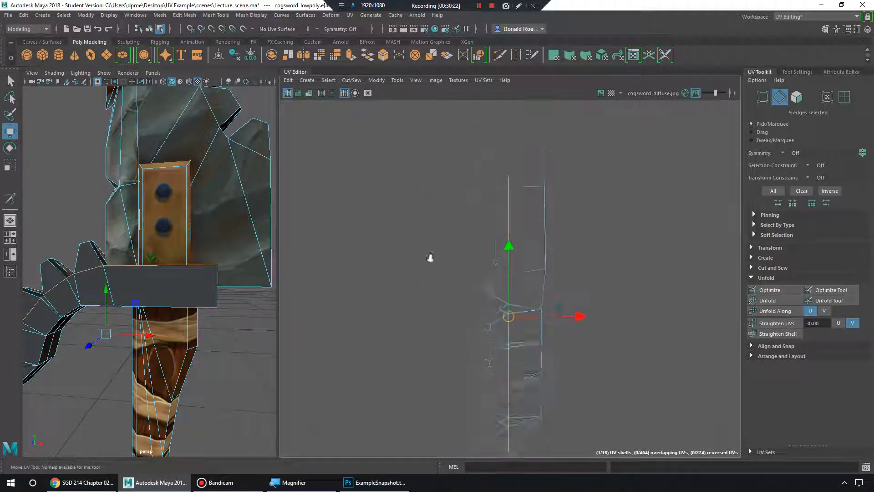
pyautogui.hotkey('ctrl', 'z')
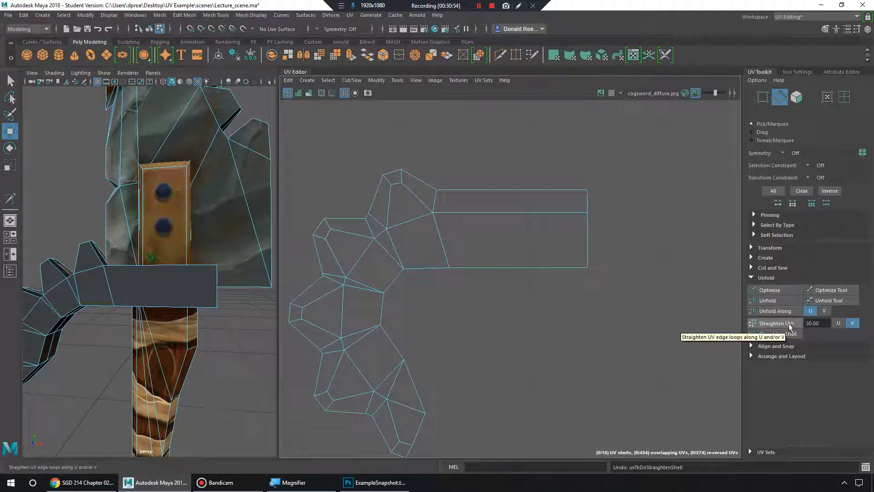
pyautogui.click(837, 323)
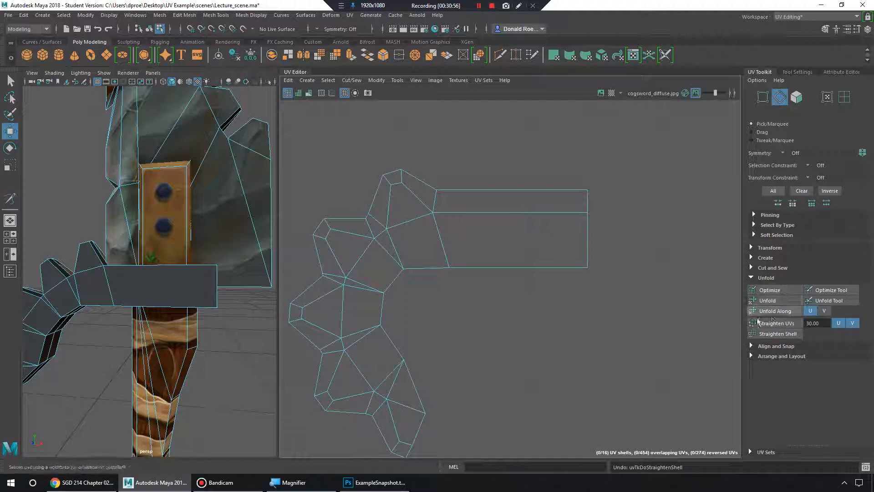
# - Expand the Pinning tools, select the male figure model in object mode, and frame it in the viewport
pyautogui.click(751, 277)
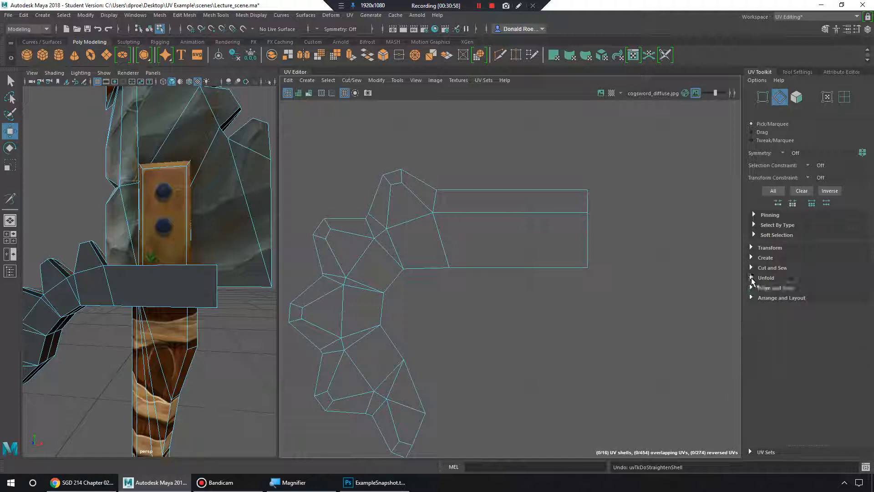
pyautogui.scroll(-2, 571, 297)
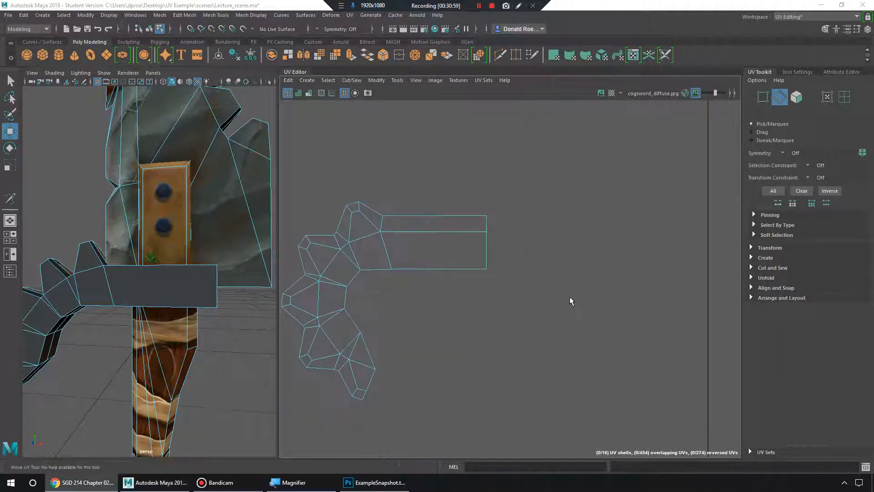
pyautogui.click(754, 215)
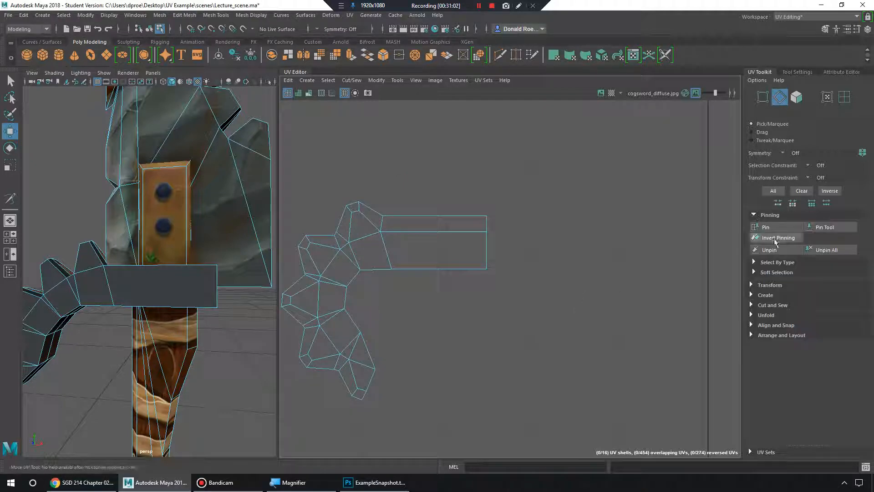
pyautogui.scroll(-3, 455, 254)
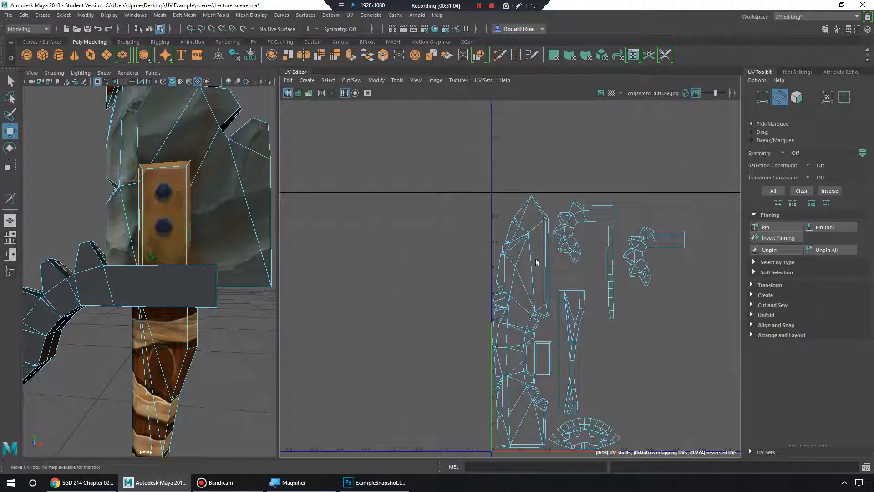
pyautogui.scroll(-6, 189, 208)
pyautogui.keyDown('alt'); pyautogui.moveTo(142, 253); pyautogui.dragTo(201, 268, button='middle'); pyautogui.keyUp('alt')
pyautogui.scroll(5, 233, 271)
pyautogui.click(202, 262)
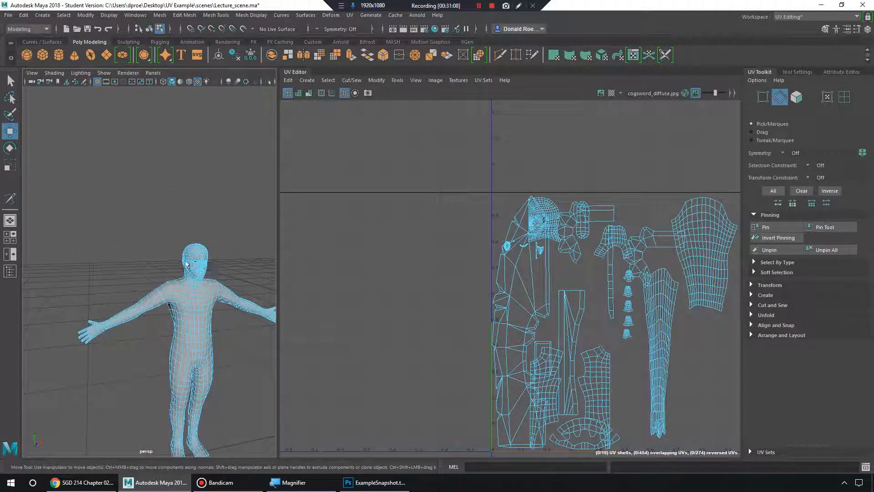
pyautogui.moveTo(202, 263); pyautogui.dragTo(230, 207, button='right')
pyautogui.press('f')
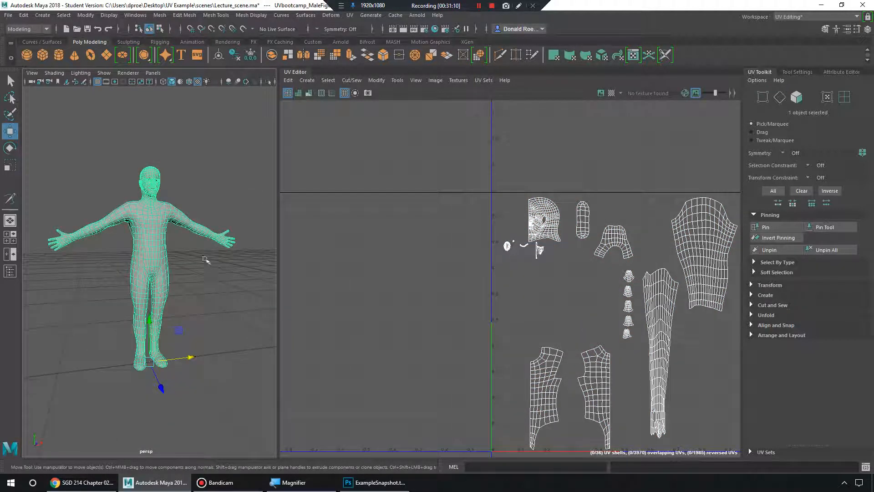
# - Select the top one of the stacked half-head UV shells and move it along U until it sits beside the other half
pyautogui.scroll(5, 185, 312)
pyautogui.scroll(4, 698, 353)
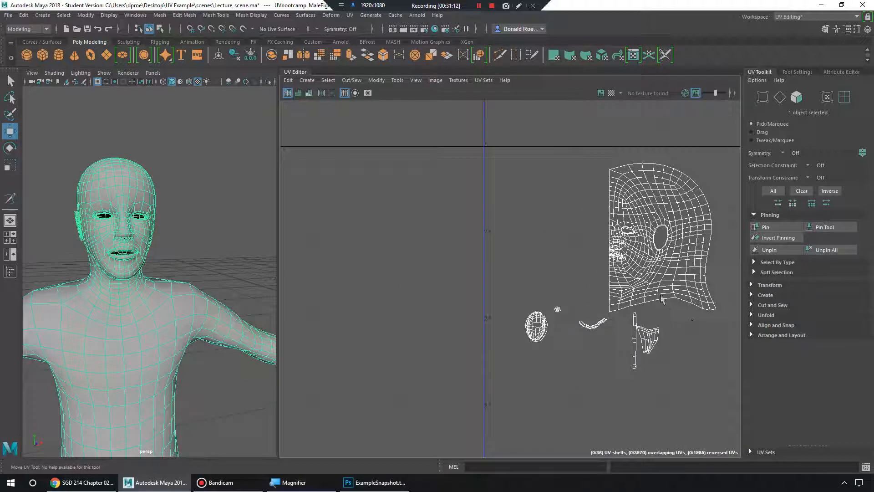
pyautogui.scroll(3, 669, 319)
pyautogui.moveTo(565, 220); pyautogui.dragTo(552, 206, button='right')
pyautogui.click(553, 206)
pyautogui.moveTo(669, 251); pyautogui.dragTo(498, 253)
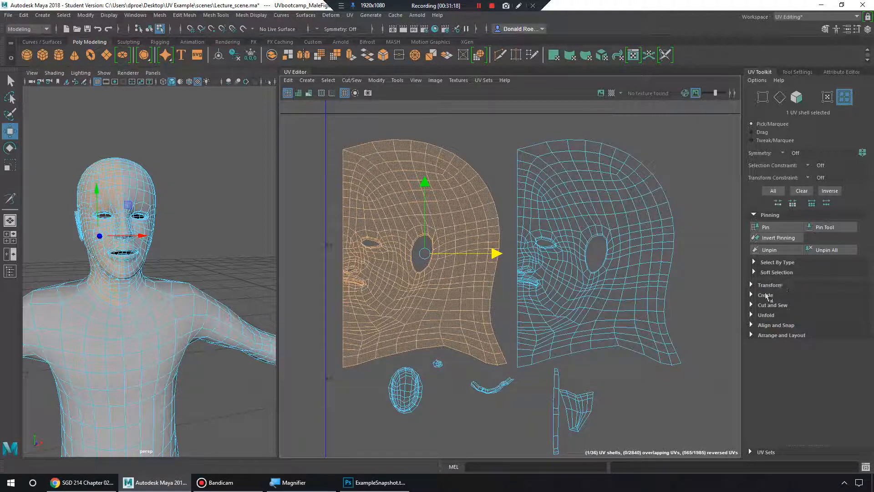
# - Flip the separated half-head shell in U so it mirrors the other half
pyautogui.click(752, 284)
pyautogui.scroll(-5, 772, 357)
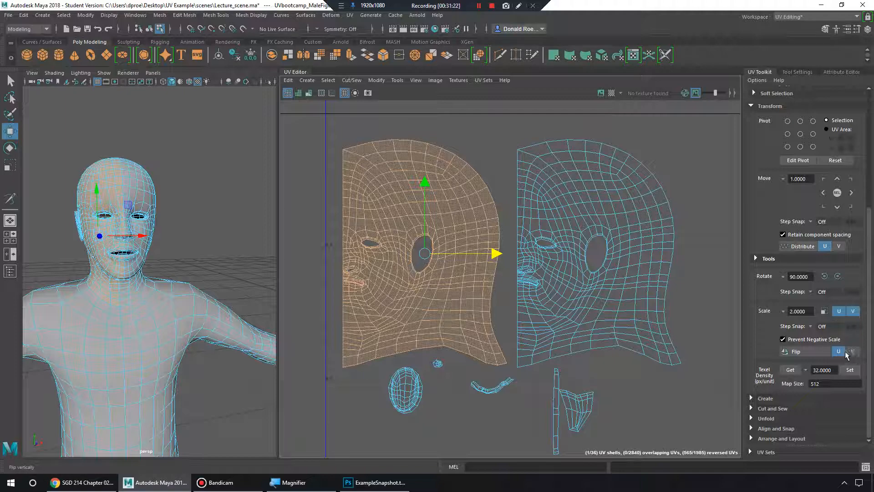
pyautogui.click(843, 352)
pyautogui.scroll(2, 752, 218)
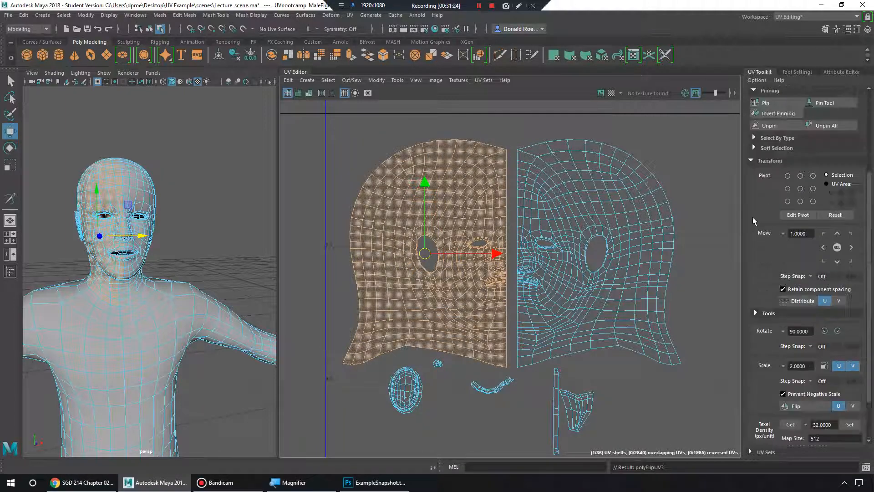
pyautogui.click(750, 160)
pyautogui.scroll(3, 486, 250)
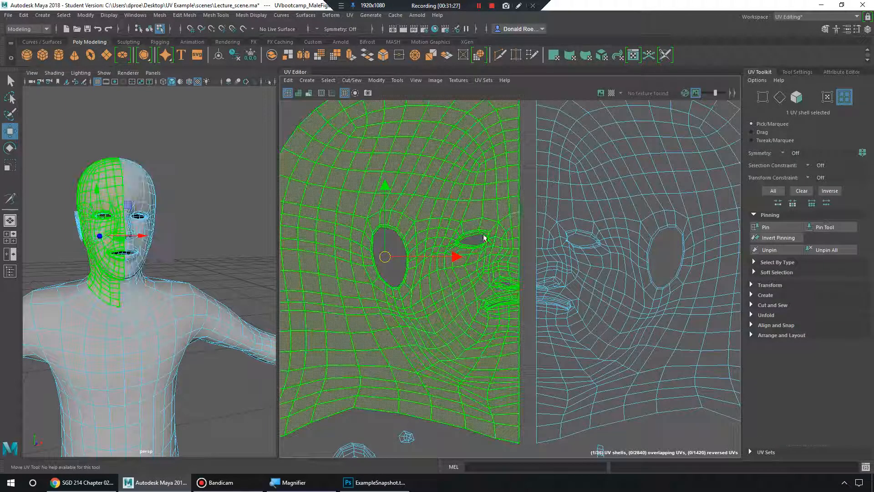
# - Move the flipped half-head shell along U until its face centreline meets the other half
pyautogui.click(510, 209)
pyautogui.rightClick(513, 208)
pyautogui.moveTo(513, 208); pyautogui.dragTo(470, 167, button='right')
pyautogui.click(479, 182)
pyautogui.moveTo(453, 259); pyautogui.dragTo(471, 260)
# - Select the vertical edge loop along the face's centre seam and deselect the stray outer border and small-shell edges
pyautogui.keyDown('alt'); pyautogui.moveTo(493, 223); pyautogui.dragTo(465, 299, button='middle'); pyautogui.keyUp('alt')
pyautogui.moveTo(509, 213); pyautogui.dragTo(508, 164, button='right')
pyautogui.doubleClick(509, 170)
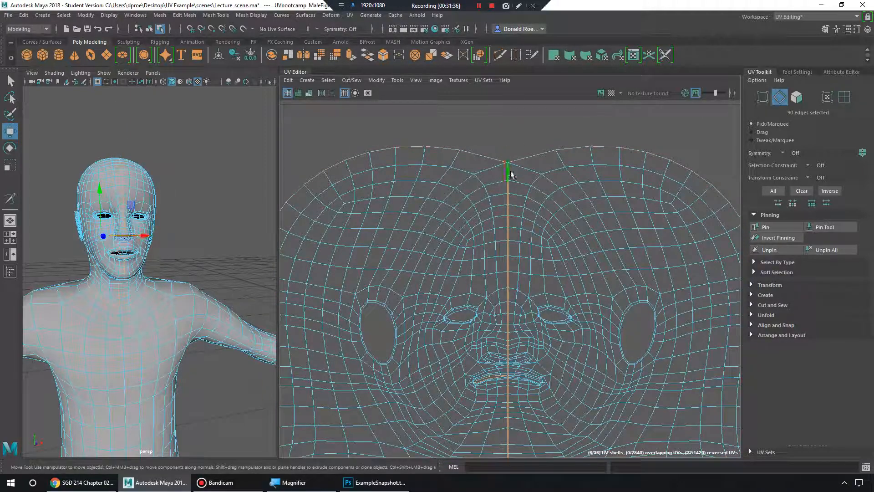
pyautogui.keyDown('alt'); pyautogui.moveTo(565, 187); pyautogui.dragTo(544, 181, button='right'); pyautogui.keyUp('alt')
pyautogui.keyDown('alt'); pyautogui.moveTo(606, 246); pyautogui.dragTo(547, 234, button='right'); pyautogui.keyUp('alt')
pyautogui.keyDown('alt'); pyautogui.moveTo(546, 235); pyautogui.dragTo(488, 170, button='middle'); pyautogui.keyUp('alt')
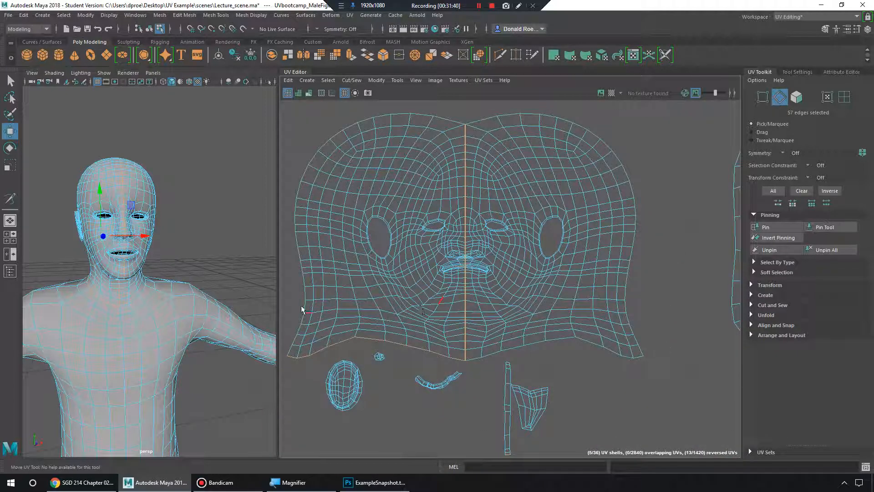
pyautogui.keyDown('ctrl'); pyautogui.moveTo(417, 435); pyautogui.dragTo(457, 452); pyautogui.keyUp('ctrl')
pyautogui.press('w')
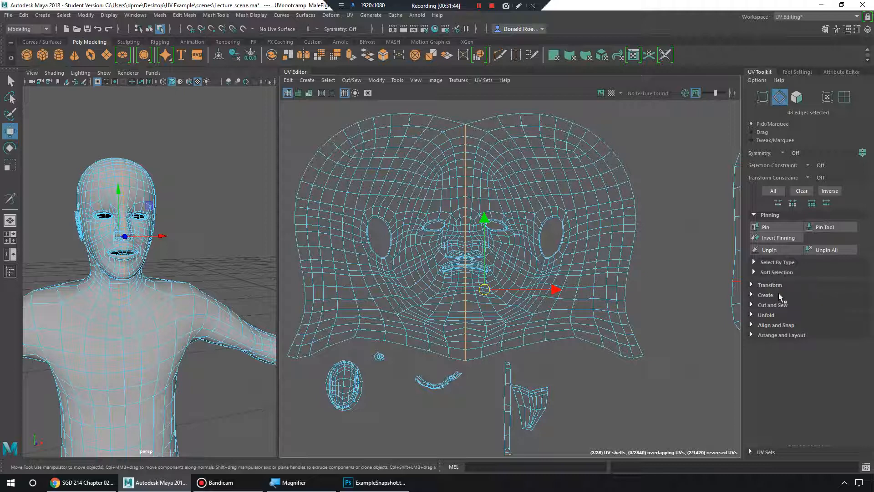
# - Stitch the two head halves together along the selected centre seam, using A to B
pyautogui.click(759, 214)
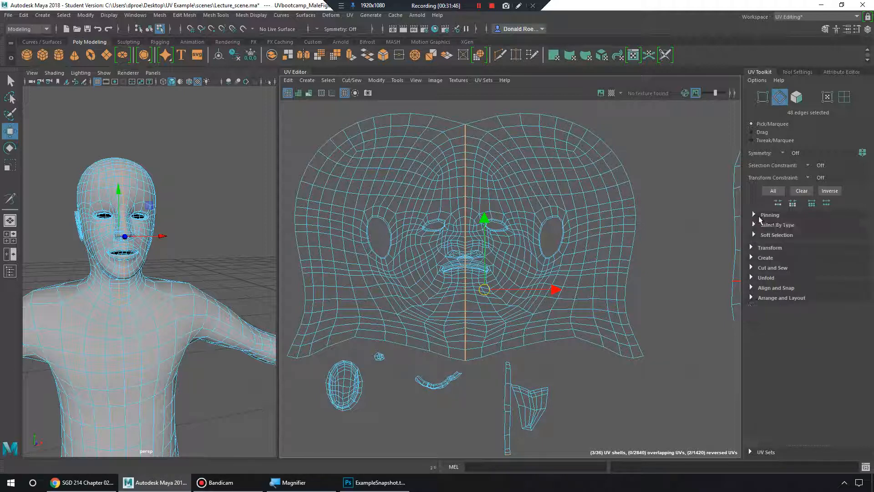
pyautogui.click(752, 268)
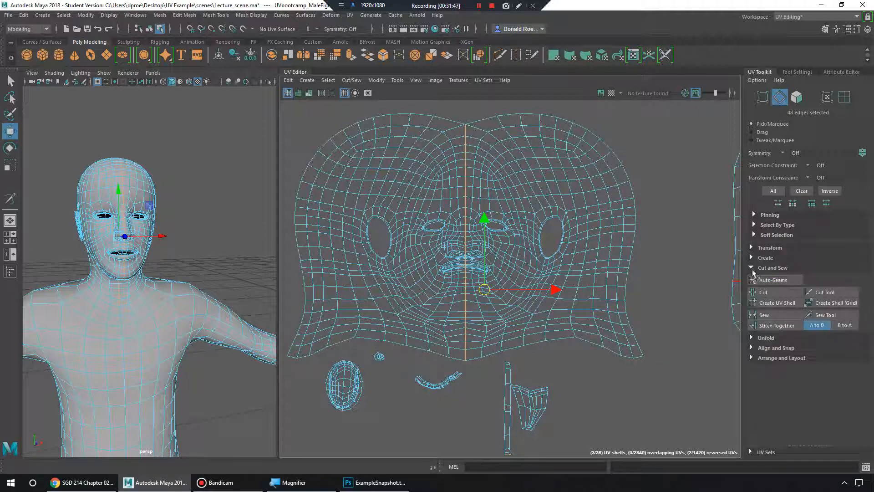
pyautogui.click(780, 325)
pyautogui.scroll(2, 548, 273)
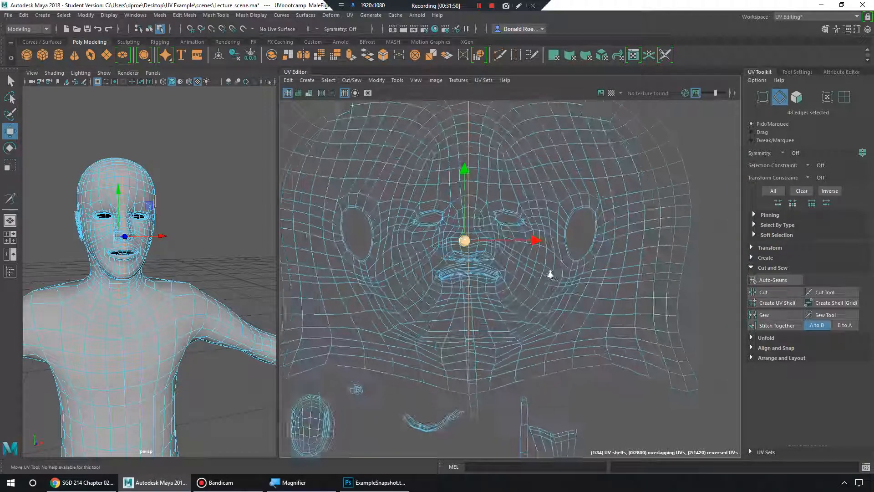
pyautogui.scroll(-2, 524, 296)
# - Select the whole stitched head shell, try moving it slightly, and undo the move
pyautogui.moveTo(552, 255); pyautogui.dragTo(500, 239, button='right')
pyautogui.click(580, 278)
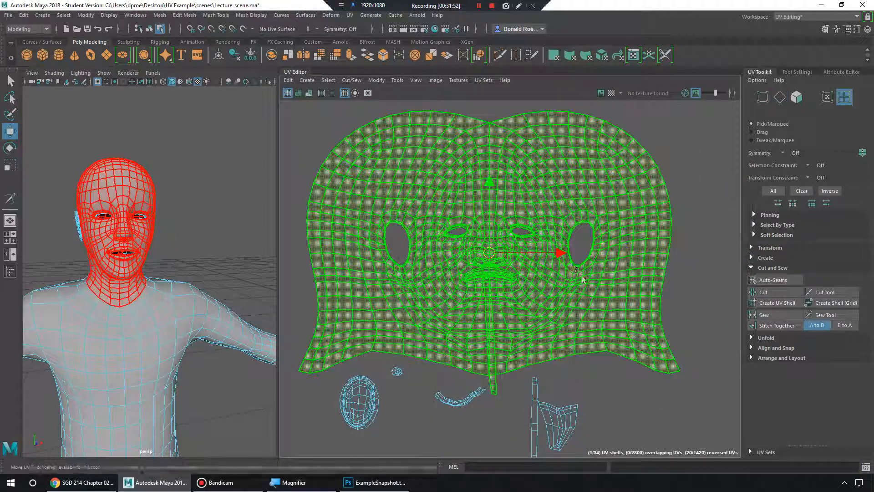
pyautogui.moveTo(488, 251); pyautogui.dragTo(505, 225)
pyautogui.scroll(3, 546, 250)
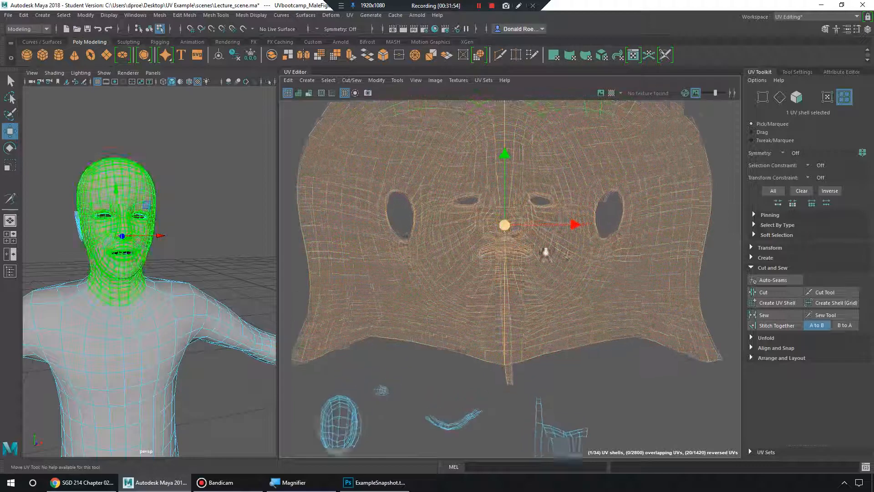
pyautogui.scroll(1, 537, 255)
pyautogui.scroll(-2, 562, 279)
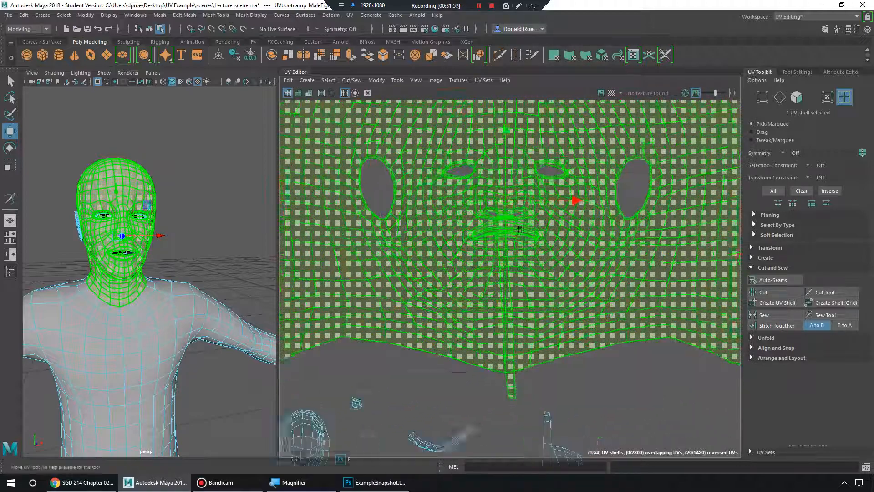
pyautogui.hotkey('ctrl', 'z')
pyautogui.rightClick(487, 403)
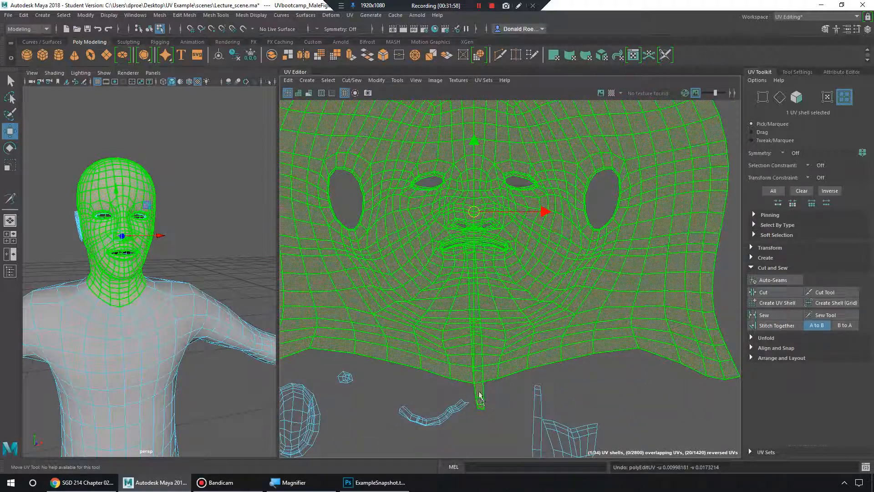
pyautogui.keyDown('alt'); pyautogui.moveTo(506, 338); pyautogui.dragTo(516, 341, button='middle'); pyautogui.keyUp('alt')
pyautogui.press('super')
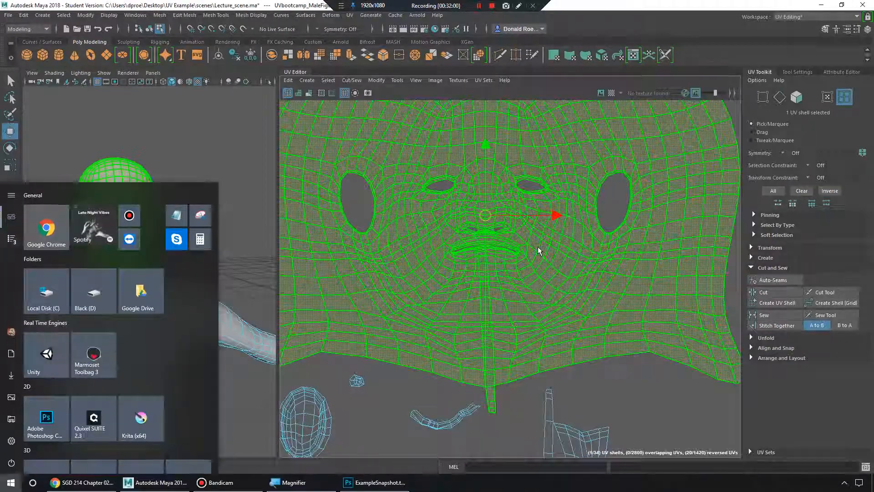
pyautogui.scroll(-1, 538, 249)
pyautogui.keyDown('alt'); pyautogui.moveTo(492, 229); pyautogui.dragTo(511, 278, button='middle'); pyautogui.keyUp('alt')
pyautogui.scroll(-1, 511, 277)
# - Orbit the viewport to face the head from the front and apply a Camera-Based projection to the selected head shell
pyautogui.moveTo(141, 242)
pyautogui.keyDown('alt'); pyautogui.mouseDown()
pyautogui.moveTo(189, 234)
pyautogui.moveTo(143, 243)
pyautogui.mouseUp(); pyautogui.keyUp('alt')
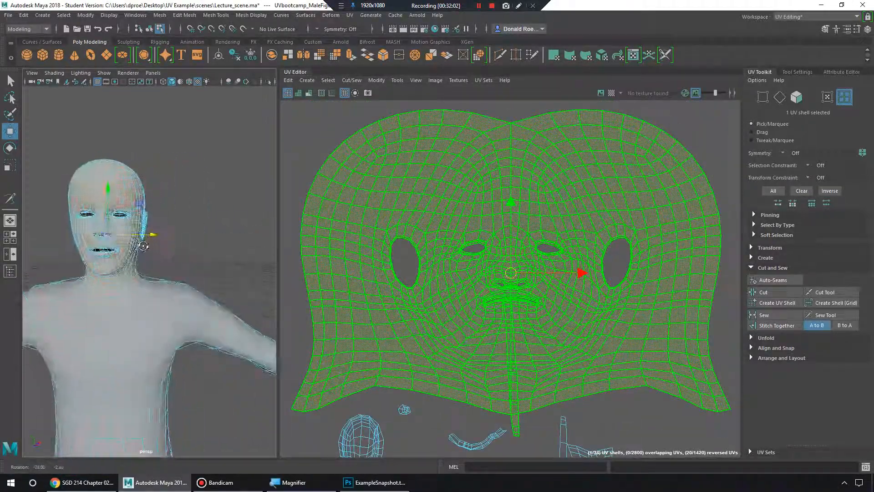
pyautogui.keyDown('alt'); pyautogui.moveTo(142, 243); pyautogui.dragTo(196, 253, button='middle'); pyautogui.keyUp('alt')
pyautogui.keyDown('alt'); pyautogui.moveTo(196, 254); pyautogui.dragTo(174, 248); pyautogui.keyUp('alt')
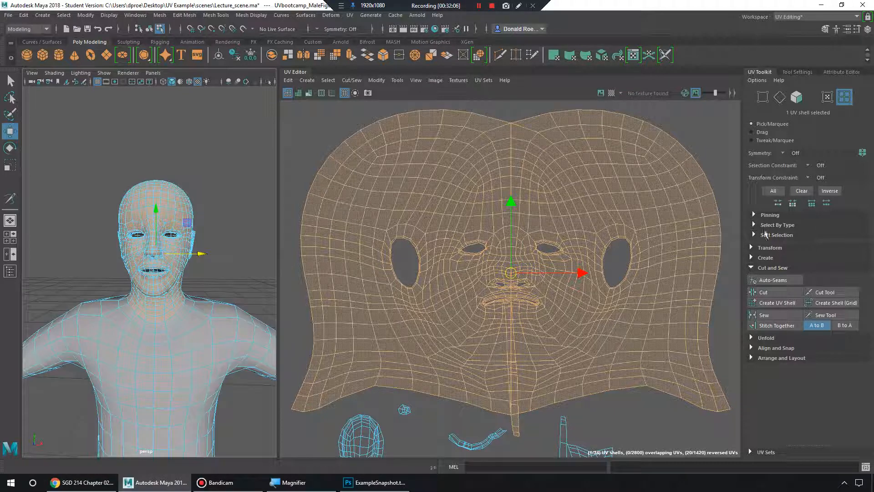
pyautogui.click(755, 258)
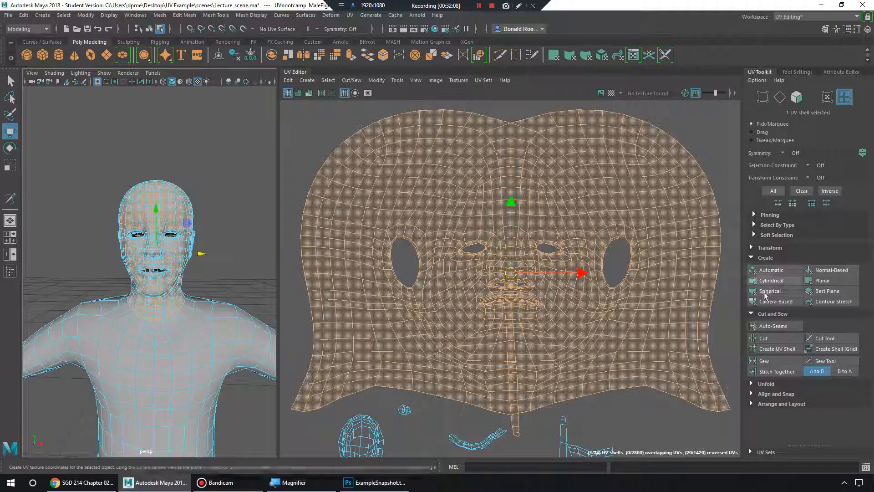
pyautogui.click(792, 302)
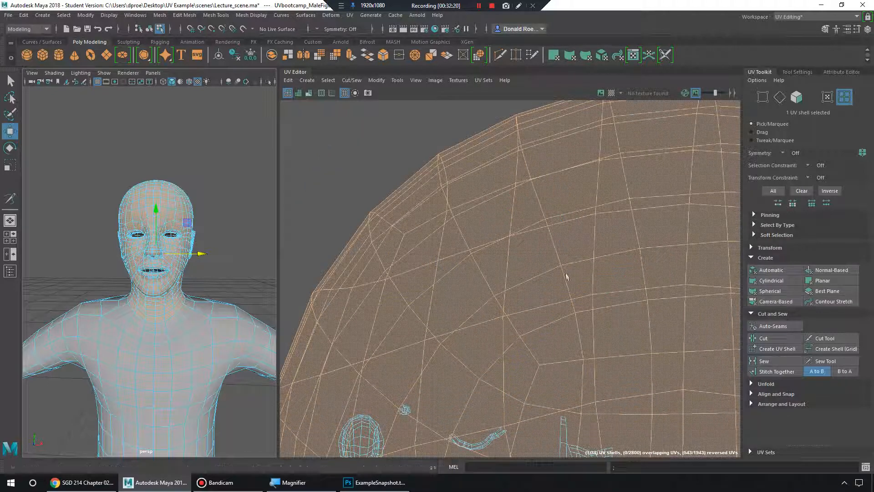
# - Move the projected head shell outside the main UV tile, shift the remaining shells upward, and reselect the head shell
pyautogui.scroll(-5, 567, 243)
pyautogui.moveTo(615, 355); pyautogui.dragTo(388, 361)
pyautogui.scroll(-2, 546, 302)
pyautogui.keyDown('alt'); pyautogui.moveTo(548, 301); pyautogui.dragTo(496, 256, button='middle'); pyautogui.keyUp('alt')
pyautogui.moveTo(469, 185); pyautogui.dragTo(725, 438)
pyautogui.moveTo(581, 296); pyautogui.dragTo(564, 82)
pyautogui.click(373, 275)
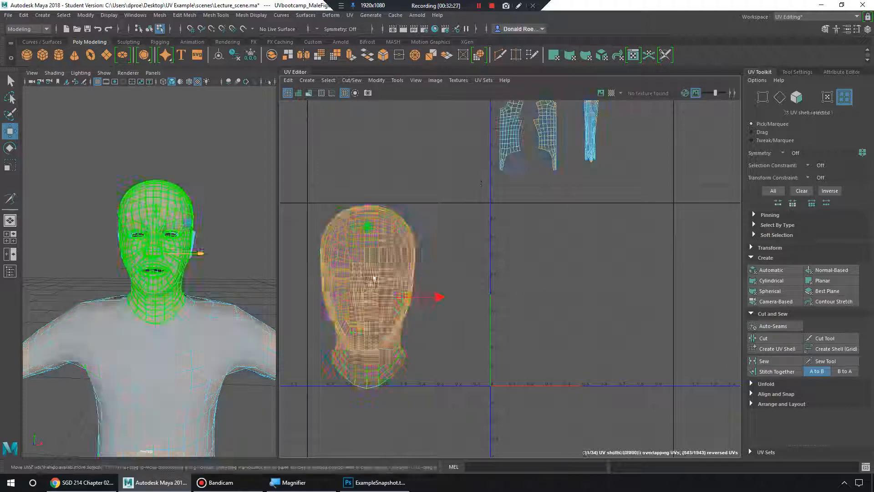
# - Unfold the camera-projected head shell and check the result up close
pyautogui.keyDown('alt'); pyautogui.moveTo(199, 254); pyautogui.dragTo(230, 271); pyautogui.keyUp('alt')
pyautogui.keyDown('alt'); pyautogui.moveTo(395, 278); pyautogui.dragTo(394, 271, button='middle'); pyautogui.keyUp('alt')
pyautogui.click(751, 384)
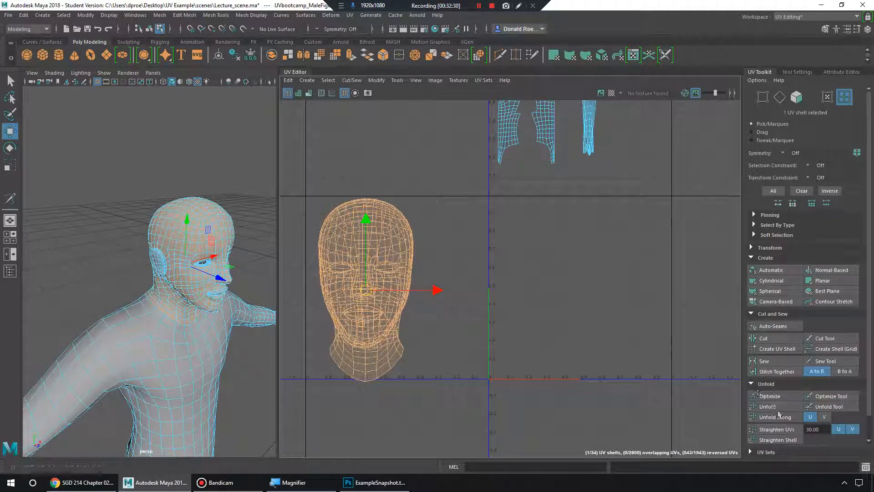
pyautogui.click(778, 407)
pyautogui.keyDown('alt'); pyautogui.moveTo(493, 302); pyautogui.dragTo(542, 319, button='right'); pyautogui.keyUp('alt')
pyautogui.keyDown('alt'); pyautogui.moveTo(543, 324); pyautogui.dragTo(628, 314, button='middle'); pyautogui.keyUp('alt')
pyautogui.keyDown('alt'); pyautogui.moveTo(526, 308); pyautogui.dragTo(602, 318, button='middle'); pyautogui.keyUp('alt')
pyautogui.keyDown('alt'); pyautogui.moveTo(524, 314); pyautogui.dragTo(556, 317, button='right'); pyautogui.keyUp('alt')
pyautogui.keyDown('alt'); pyautogui.moveTo(535, 324); pyautogui.dragTo(565, 305, button='middle'); pyautogui.keyUp('alt')
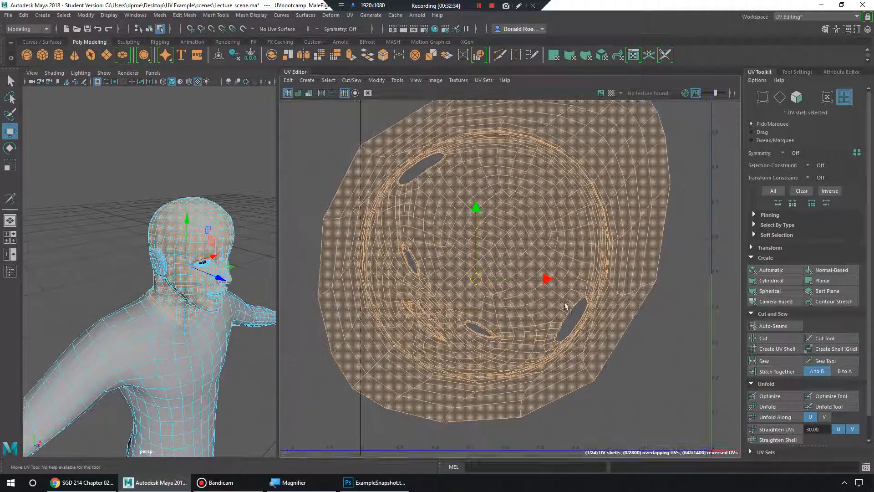
# - Turn on UV distortion shading and return the figure to object mode to view its stretching
pyautogui.click(308, 93)
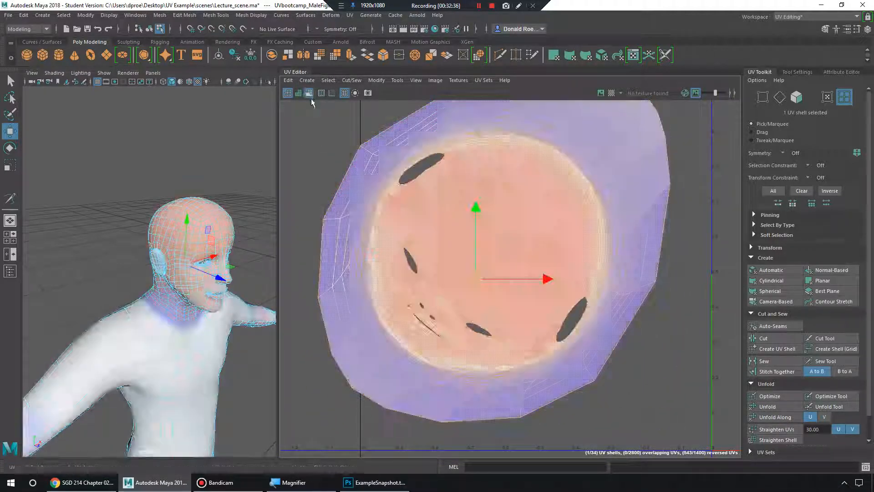
pyautogui.moveTo(607, 265); pyautogui.dragTo(659, 237, button='right')
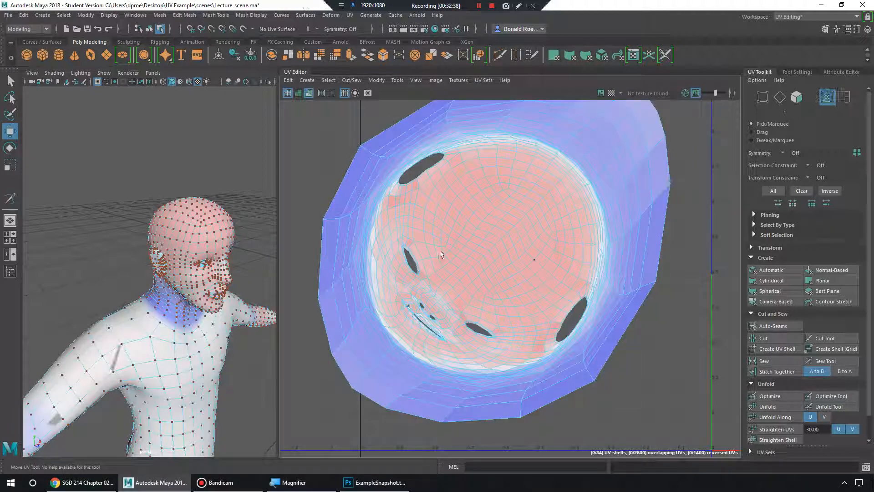
pyautogui.moveTo(204, 220); pyautogui.dragTo(247, 208, button='right')
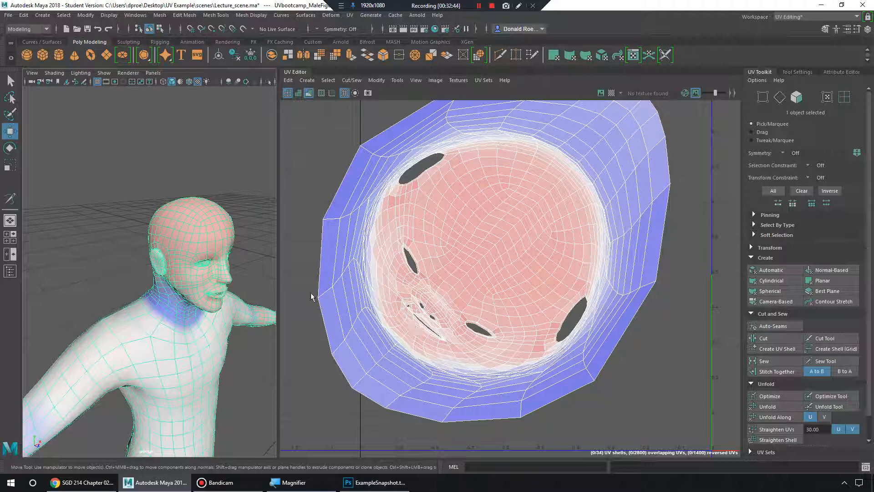
pyautogui.click(501, 256)
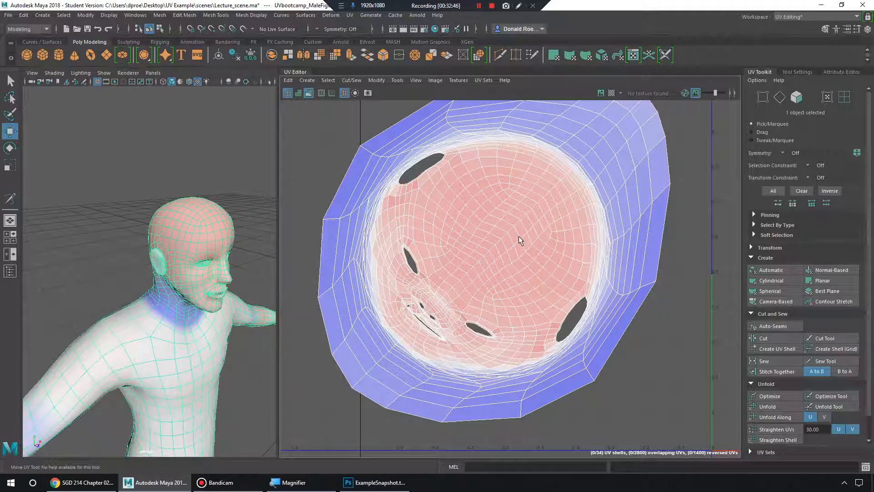
# - Select the unfolded head shell and rotate it until the face stands upright and symmetrical
pyautogui.moveTo(519, 237); pyautogui.dragTo(478, 224, button='right')
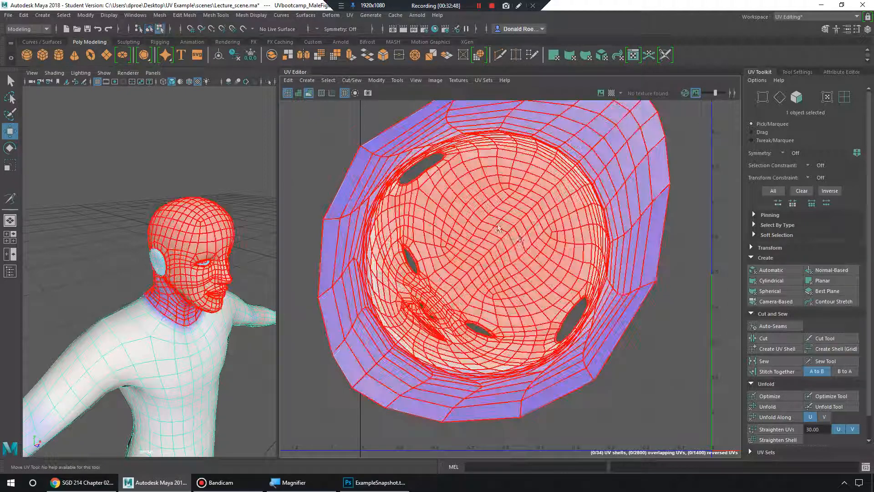
pyautogui.click(525, 238)
pyautogui.press('e')
pyautogui.moveTo(558, 228); pyautogui.dragTo(532, 186)
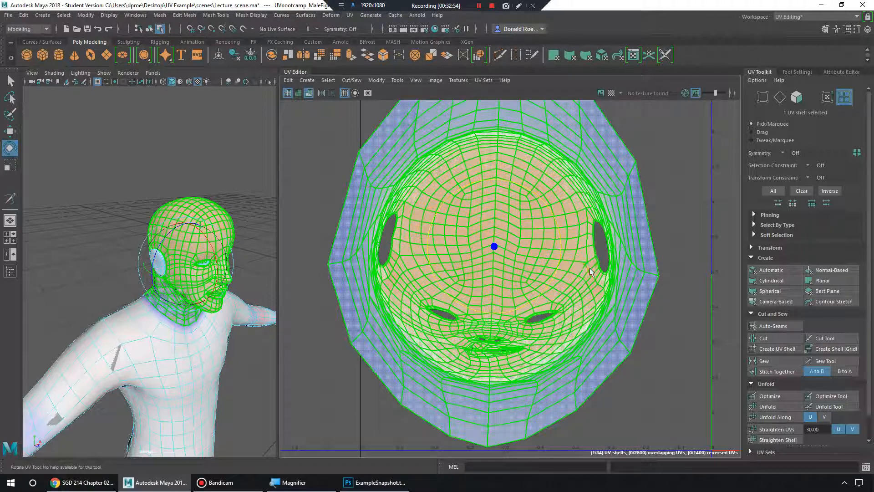
# - View the figure straight from the front and apply a new camera-based projection to the head shell
pyautogui.keyDown('alt'); pyautogui.moveTo(230, 253); pyautogui.dragTo(169, 231); pyautogui.keyUp('alt')
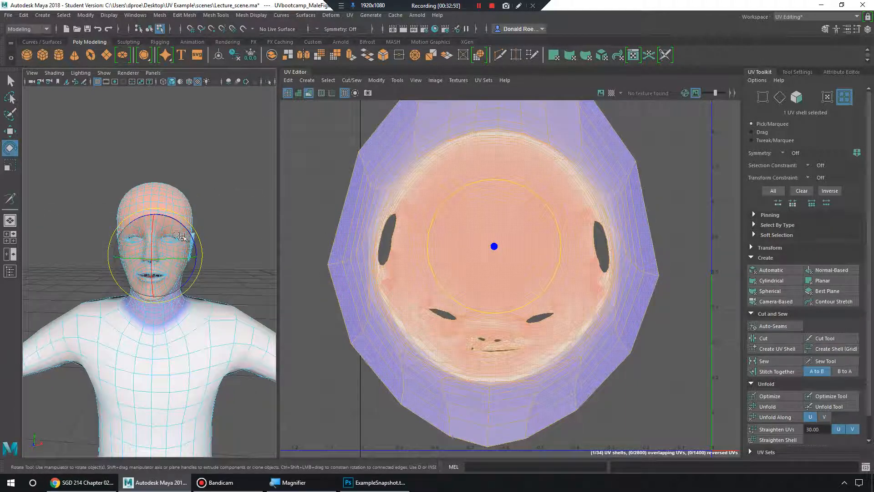
pyautogui.rightClick(551, 219)
pyautogui.moveTo(510, 208); pyautogui.dragTo(510, 209, button='right')
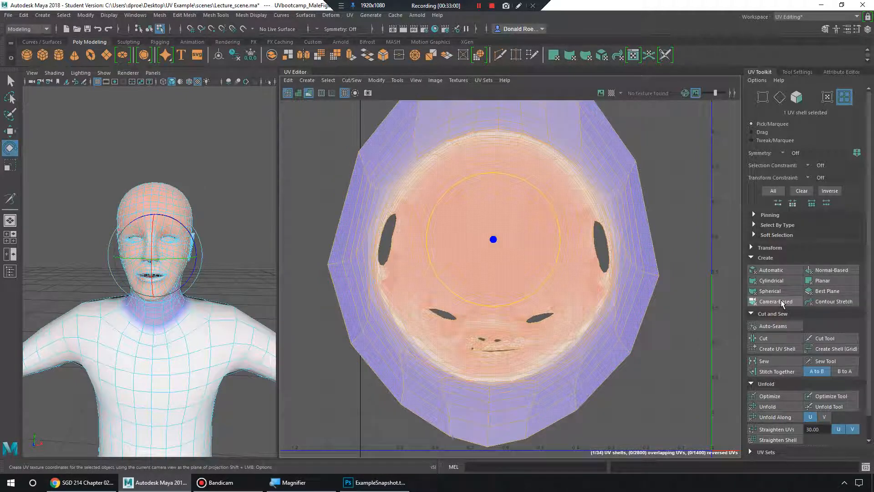
pyautogui.click(782, 303)
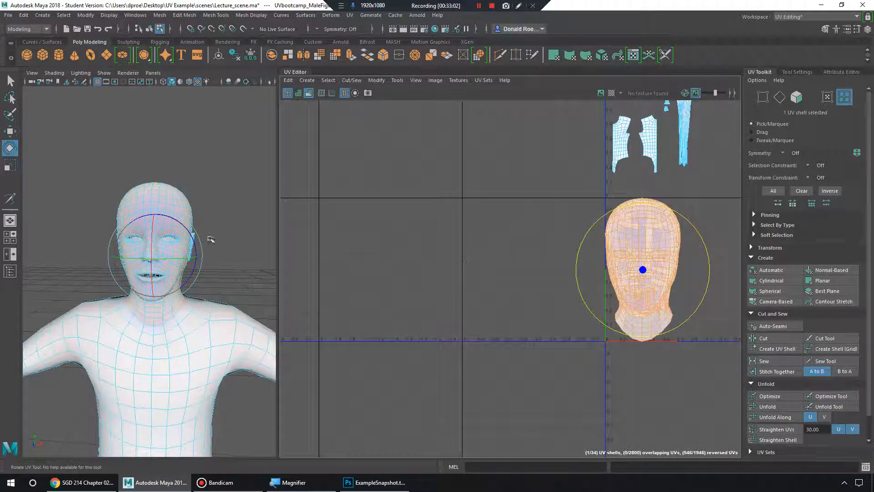
# - Select the vertical centre edge loop down the back of the neck
pyautogui.moveTo(210, 239)
pyautogui.keyDown('alt'); pyautogui.mouseDown()
pyautogui.moveTo(123, 234)
pyautogui.moveTo(169, 252)
pyautogui.moveTo(132, 249)
pyautogui.moveTo(207, 242)
pyautogui.moveTo(170, 240)
pyautogui.moveTo(238, 215)
pyautogui.moveTo(207, 222)
pyautogui.moveTo(203, 249)
pyautogui.mouseUp(); pyautogui.keyUp('alt')
pyautogui.scroll(5, 168, 279)
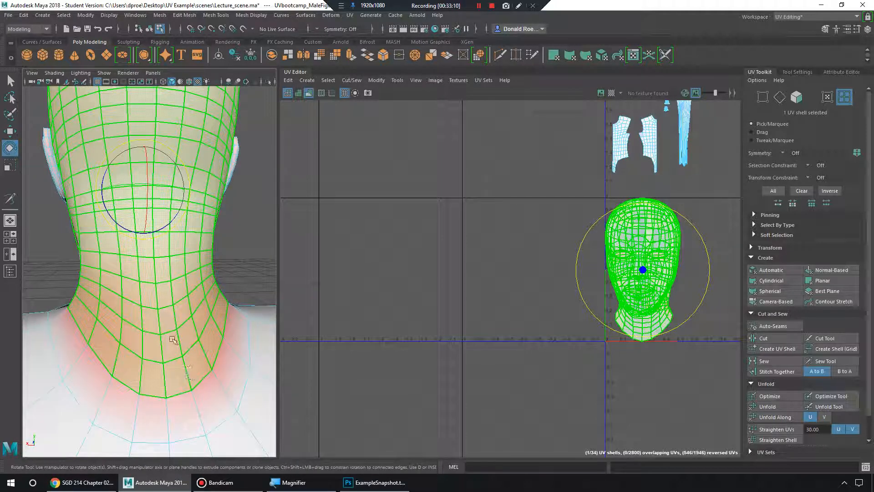
pyautogui.moveTo(168, 341); pyautogui.dragTo(166, 196, button='right')
pyautogui.doubleClick(166, 382)
# - Examine the whole figure to see how far the selected centre edge loop runs over the head and body
pyautogui.scroll(-3, 167, 380)
pyautogui.keyDown('alt'); pyautogui.moveTo(168, 379); pyautogui.dragTo(179, 308); pyautogui.keyUp('alt')
pyautogui.scroll(-6, 201, 332)
pyautogui.keyDown('alt'); pyautogui.moveTo(169, 274); pyautogui.dragTo(194, 279); pyautogui.keyUp('alt')
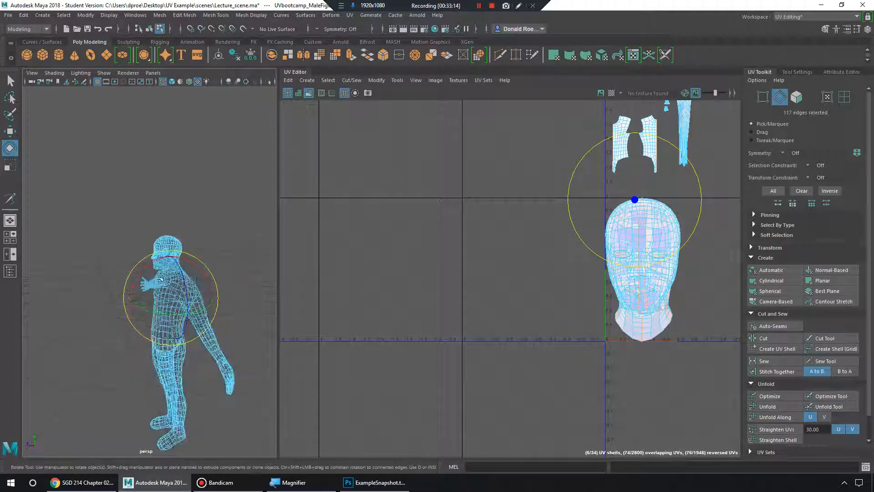
pyautogui.keyDown('alt'); pyautogui.moveTo(194, 278); pyautogui.dragTo(296, 304, button='right'); pyautogui.keyUp('alt')
pyautogui.moveTo(185, 307)
pyautogui.keyDown('alt'); pyautogui.mouseDown()
pyautogui.moveTo(240, 289)
pyautogui.moveTo(242, 274)
pyautogui.moveTo(211, 287)
pyautogui.moveTo(201, 277)
pyautogui.moveTo(172, 320)
pyautogui.moveTo(119, 264)
pyautogui.moveTo(103, 233)
pyautogui.mouseUp(); pyautogui.keyUp('alt')
pyautogui.press('5')
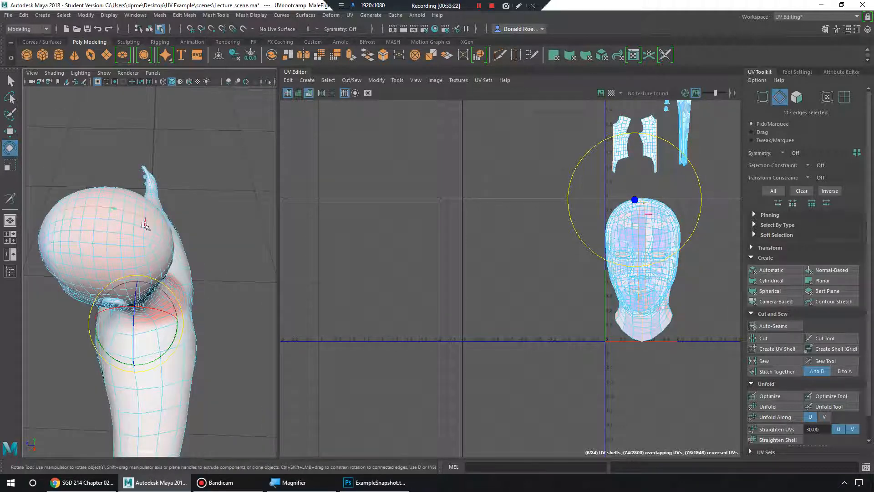
pyautogui.keyDown('alt'); pyautogui.moveTo(151, 311); pyautogui.dragTo(232, 273); pyautogui.keyUp('alt')
pyautogui.keyDown('alt'); pyautogui.moveTo(232, 273); pyautogui.dragTo(164, 287, button='right'); pyautogui.keyUp('alt')
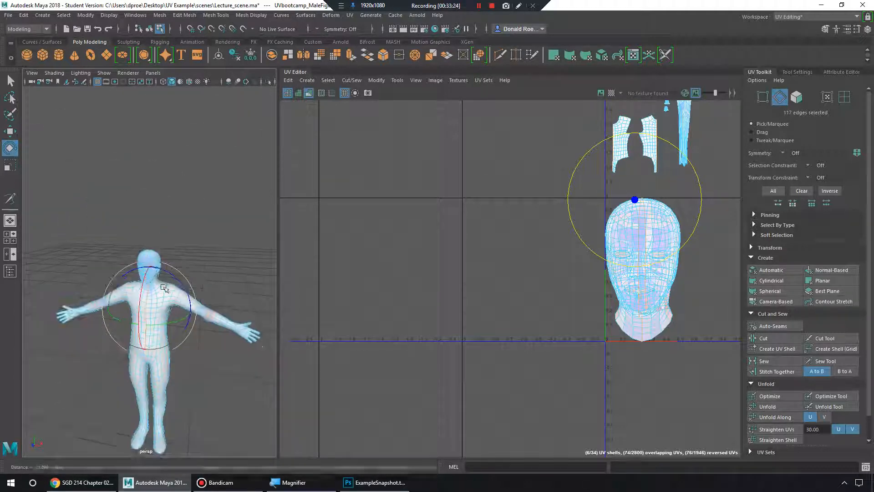
pyautogui.moveTo(164, 287)
pyautogui.keyDown('alt'); pyautogui.mouseDown()
pyautogui.moveTo(169, 309)
pyautogui.moveTo(176, 298)
pyautogui.mouseUp(); pyautogui.keyUp('alt')
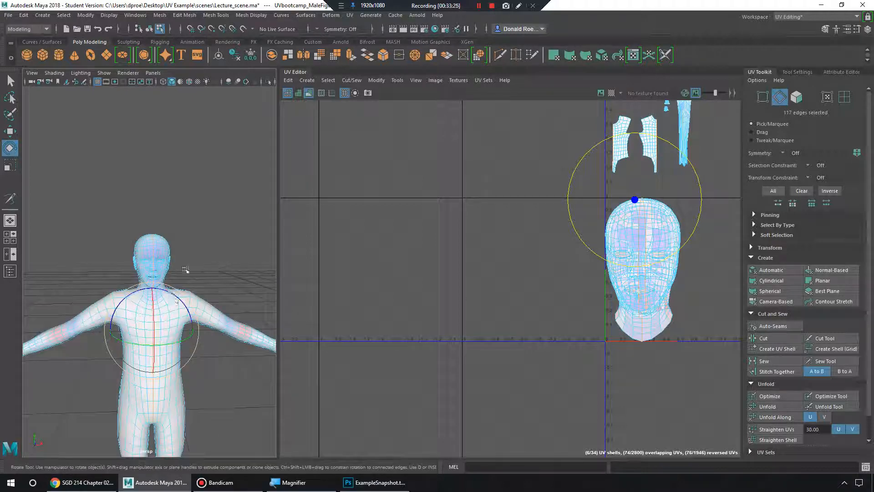
# - Turn off the UV distortion shading and bring the figure's head and upper body closer into view
pyautogui.click(309, 93)
pyautogui.keyDown('alt'); pyautogui.moveTo(162, 240); pyautogui.dragTo(167, 198, button='middle'); pyautogui.keyUp('alt')
pyautogui.keyDown('alt'); pyautogui.moveTo(167, 198); pyautogui.dragTo(217, 235); pyautogui.keyUp('alt')
pyautogui.keyDown('alt'); pyautogui.moveTo(218, 234); pyautogui.dragTo(248, 277, button='right'); pyautogui.keyUp('alt')
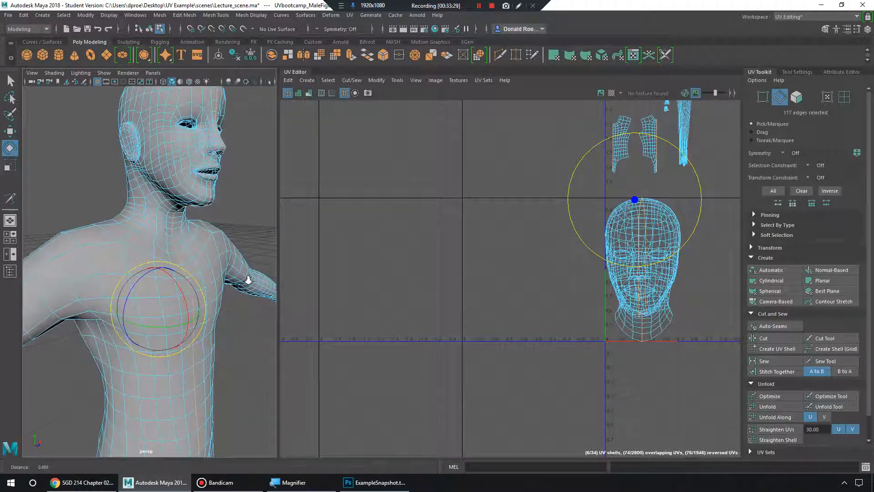
# - Deselect the loop edges on the other UV shells, keeping only those on the head shell selected
pyautogui.keyDown('alt'); pyautogui.moveTo(604, 249); pyautogui.dragTo(499, 288, button='middle'); pyautogui.keyUp('alt')
pyautogui.keyDown('alt'); pyautogui.moveTo(513, 229); pyautogui.dragTo(477, 235, button='middle'); pyautogui.keyUp('alt')
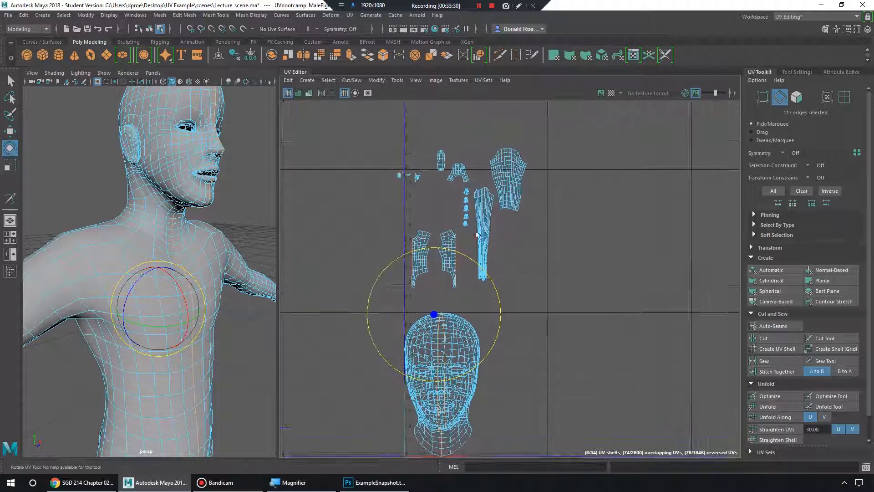
pyautogui.rightClick(503, 188)
pyautogui.click(512, 170)
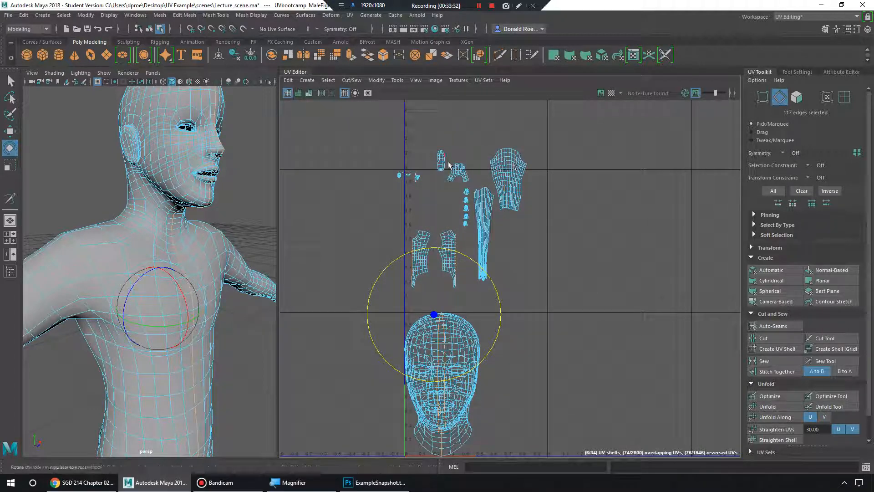
pyautogui.moveTo(486, 209); pyautogui.dragTo(484, 179, button='right')
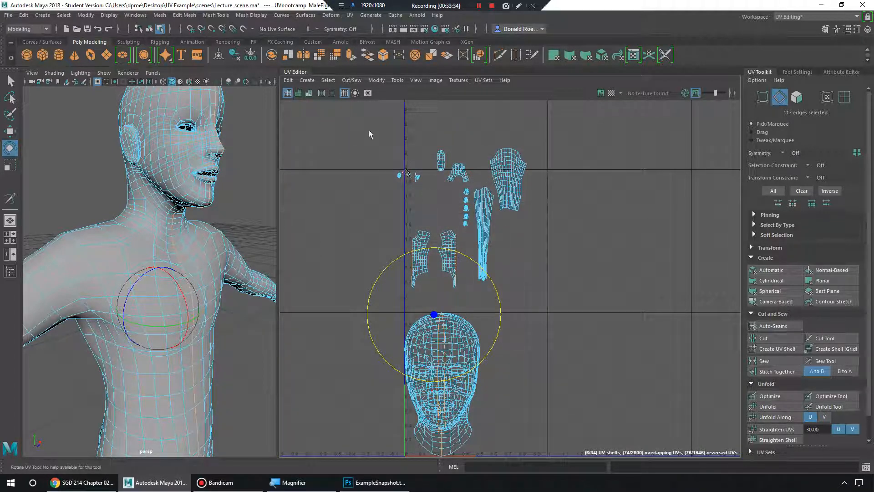
pyautogui.keyDown('ctrl'); pyautogui.moveTo(591, 298); pyautogui.dragTo(591, 295); pyautogui.keyUp('ctrl')
# - In a wireframe side view, deselect the centre-line edges on the face, keeping the edges down the back of the head
pyautogui.keyDown('alt'); pyautogui.moveTo(439, 253); pyautogui.dragTo(819, 273, button='right'); pyautogui.keyUp('alt')
pyautogui.keyDown('alt'); pyautogui.moveTo(169, 168); pyautogui.dragTo(118, 246, button='middle'); pyautogui.keyUp('alt')
pyautogui.moveTo(119, 246)
pyautogui.keyDown('alt'); pyautogui.mouseDown()
pyautogui.moveTo(147, 225)
pyautogui.moveTo(167, 236)
pyautogui.moveTo(161, 222)
pyautogui.moveTo(174, 217)
pyautogui.mouseUp(); pyautogui.keyUp('alt')
pyautogui.press('4')
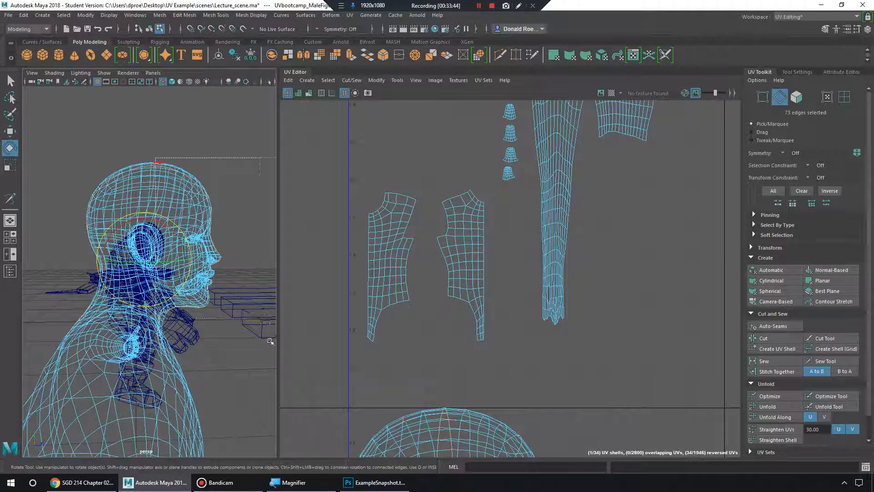
pyautogui.moveTo(203, 252)
pyautogui.keyDown('alt'); pyautogui.mouseDown()
pyautogui.moveTo(136, 254)
pyautogui.moveTo(177, 260)
pyautogui.mouseUp(); pyautogui.keyUp('alt')
pyautogui.press('5')
# - Check the selected edges from the crown down to the base of the neck and cut the UVs along them
pyautogui.scroll(5, 136, 254)
pyautogui.scroll(-5, 137, 255)
pyautogui.scroll(4, 182, 266)
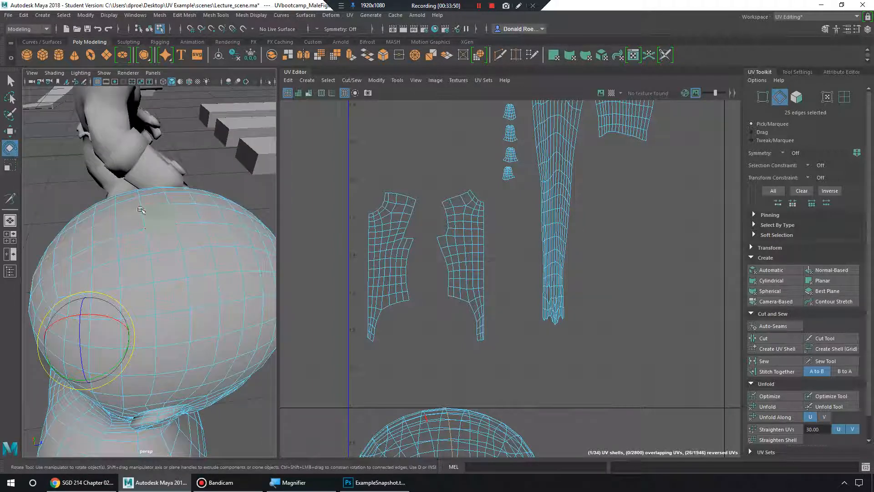
pyautogui.keyDown('alt'); pyautogui.moveTo(146, 271); pyautogui.dragTo(201, 264); pyautogui.keyUp('alt')
pyautogui.keyDown('alt'); pyautogui.moveTo(196, 291); pyautogui.dragTo(180, 226, button='middle'); pyautogui.keyUp('alt')
pyautogui.keyDown('alt'); pyautogui.moveTo(180, 226); pyautogui.dragTo(197, 226); pyautogui.keyUp('alt')
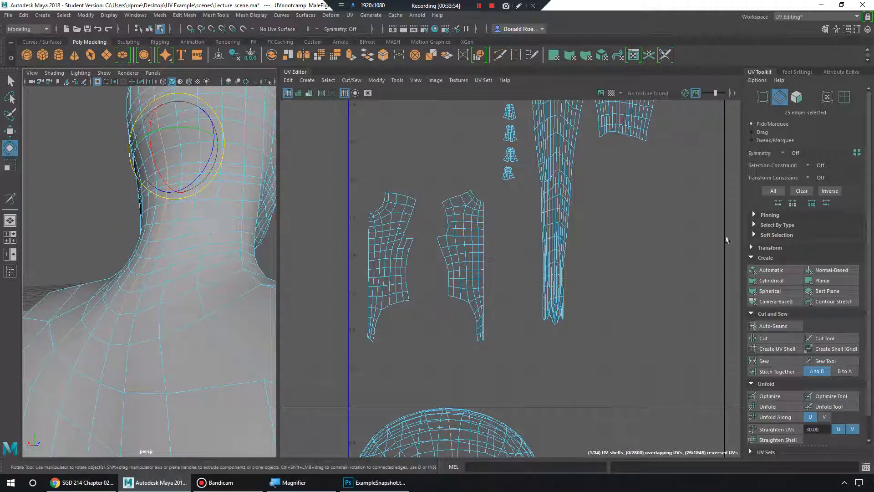
pyautogui.click(752, 258)
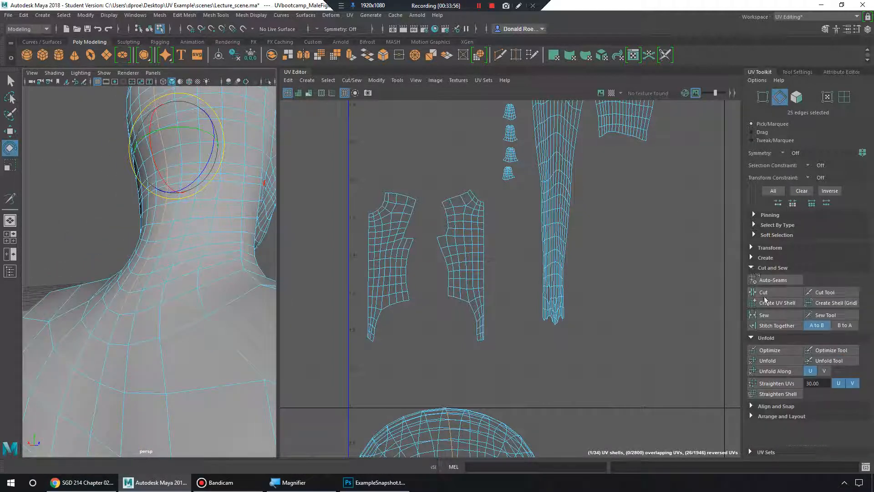
pyautogui.click(751, 338)
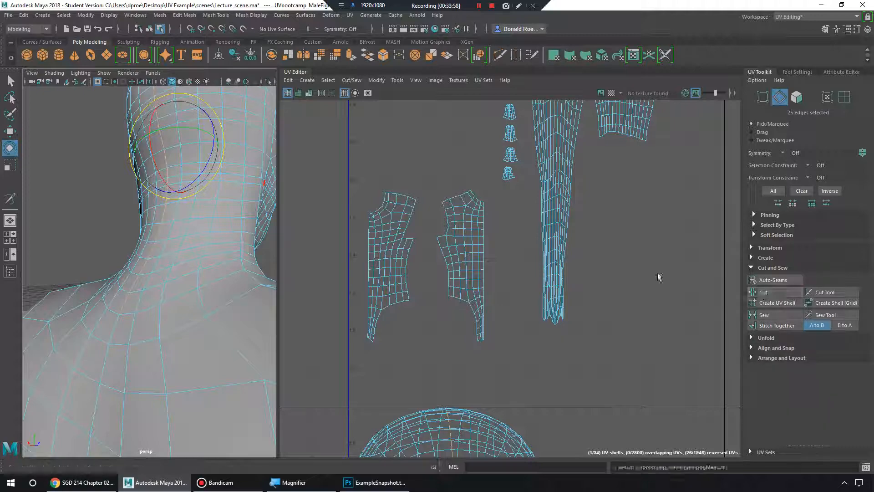
# - Select the entire head shell, now split by the rear seam, and unfold it
pyautogui.keyDown('alt'); pyautogui.moveTo(519, 356); pyautogui.dragTo(541, 248, button='middle'); pyautogui.keyUp('alt')
pyautogui.scroll(-3, 541, 247)
pyautogui.keyDown('alt'); pyautogui.moveTo(463, 294); pyautogui.dragTo(507, 220, button='middle'); pyautogui.keyUp('alt')
pyautogui.moveTo(504, 200); pyautogui.dragTo(474, 188, button='right')
pyautogui.keyDown('alt'); pyautogui.moveTo(219, 234); pyautogui.dragTo(269, 271); pyautogui.keyUp('alt')
pyautogui.moveTo(496, 199); pyautogui.dragTo(473, 181, button='right')
pyautogui.click(484, 187)
pyautogui.click(503, 195)
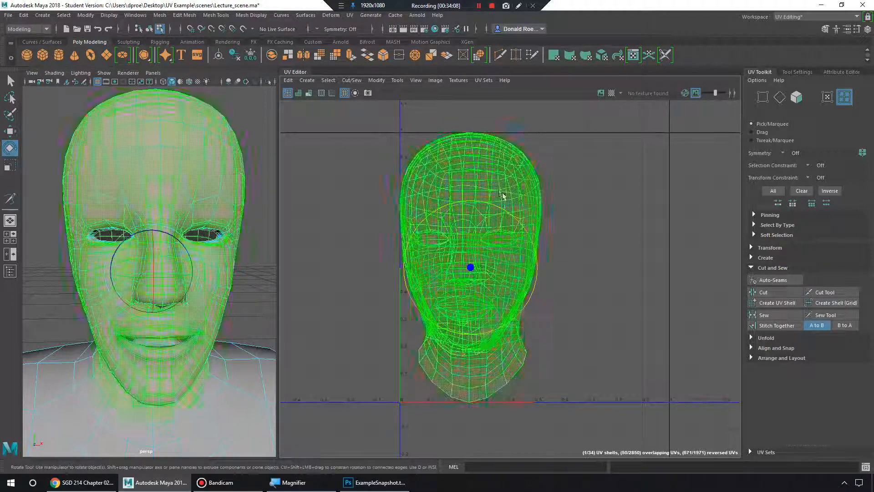
pyautogui.click(752, 268)
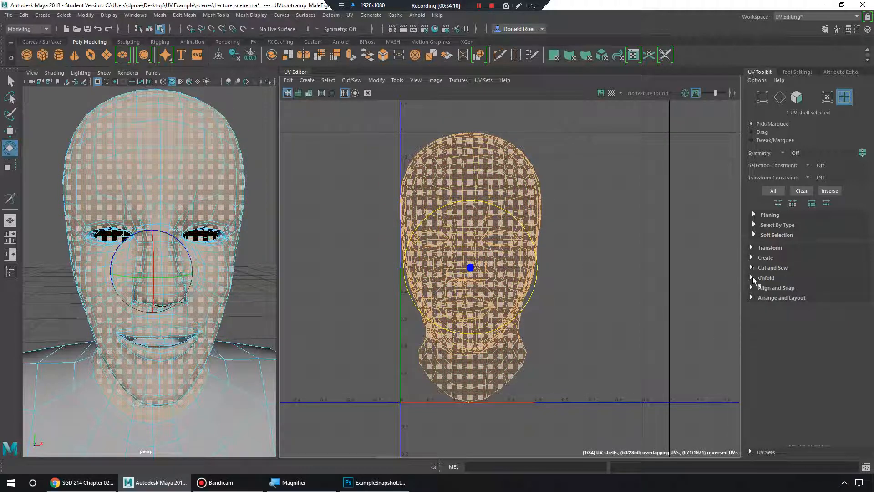
pyautogui.click(752, 277)
pyautogui.click(774, 300)
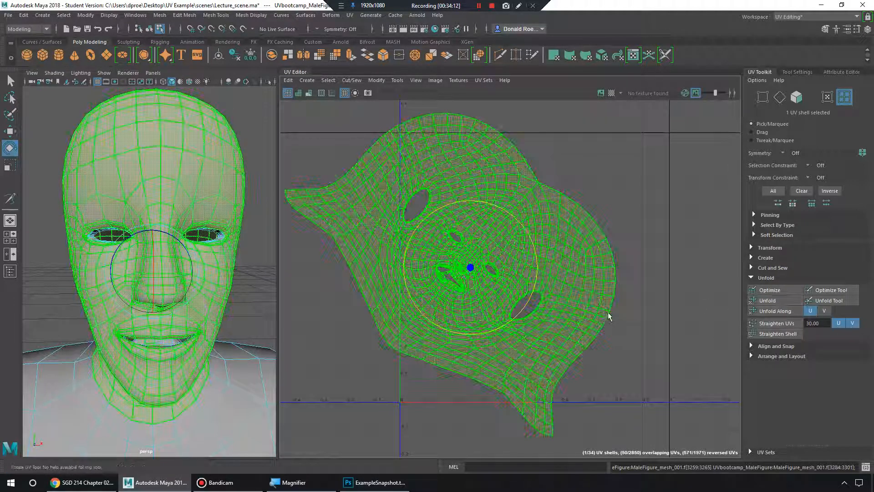
# - Move and rotate the unfolded head shell until the face stands upright, and clear the selection
pyautogui.click(715, 282)
pyautogui.moveTo(539, 270); pyautogui.dragTo(505, 253, button='right')
pyautogui.click(506, 255)
pyautogui.press('w')
pyautogui.moveTo(522, 275); pyautogui.dragTo(505, 212)
pyautogui.press('e')
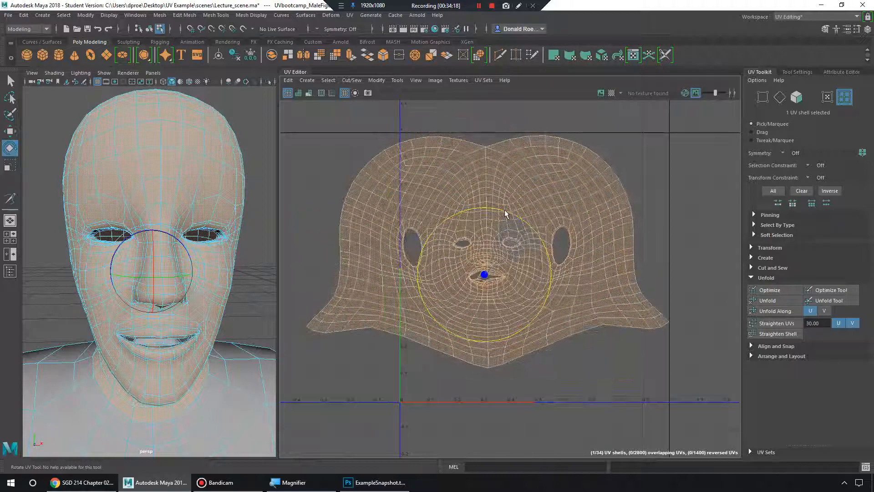
pyautogui.click(536, 384)
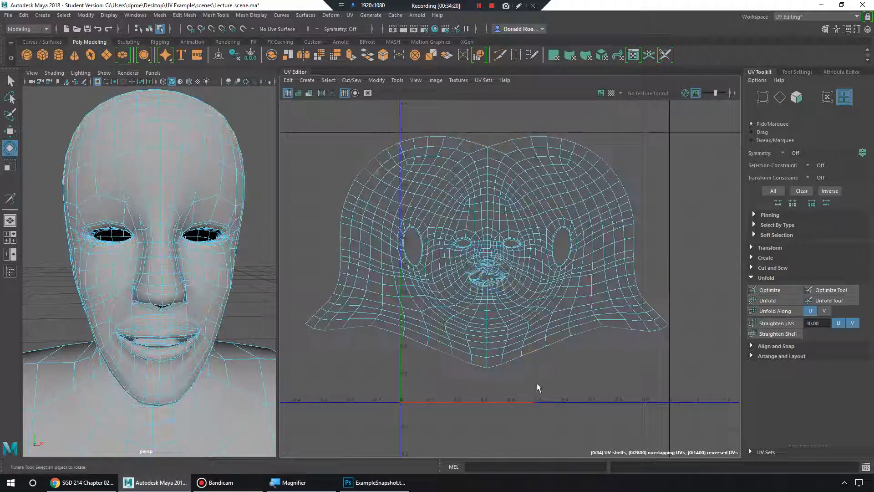
# - Select the vertical centre edge loop running up from the nose through the forehead on the head shell
pyautogui.keyDown('alt'); pyautogui.moveTo(489, 371); pyautogui.dragTo(755, 398, button='right'); pyautogui.keyUp('alt')
pyautogui.keyDown('alt'); pyautogui.moveTo(598, 281); pyautogui.dragTo(624, 386, button='middle'); pyautogui.keyUp('alt')
pyautogui.keyDown('alt'); pyautogui.moveTo(624, 386); pyautogui.dragTo(730, 404, button='right'); pyautogui.keyUp('alt')
pyautogui.keyDown('alt'); pyautogui.moveTo(542, 261); pyautogui.dragTo(557, 349, button='middle'); pyautogui.keyUp('alt')
pyautogui.keyDown('alt'); pyautogui.moveTo(549, 349); pyautogui.dragTo(667, 354, button='right'); pyautogui.keyUp('alt')
pyautogui.click(492, 315)
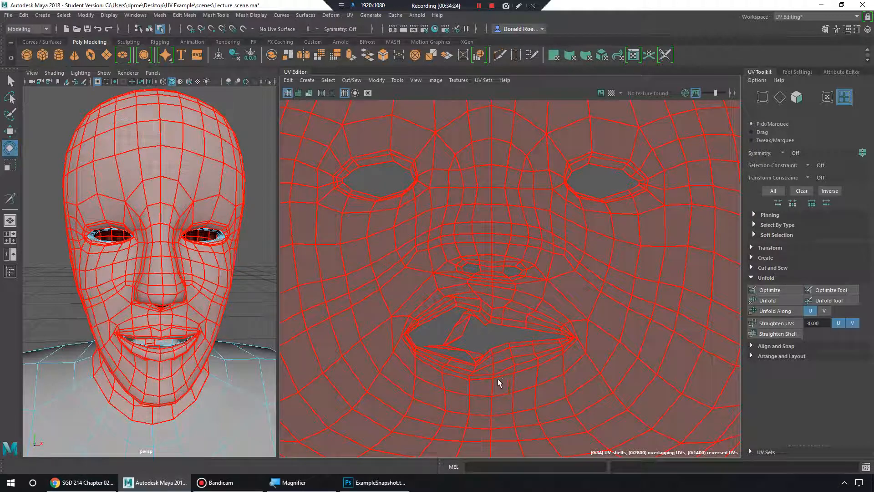
pyautogui.moveTo(485, 235); pyautogui.dragTo(486, 198, button='right')
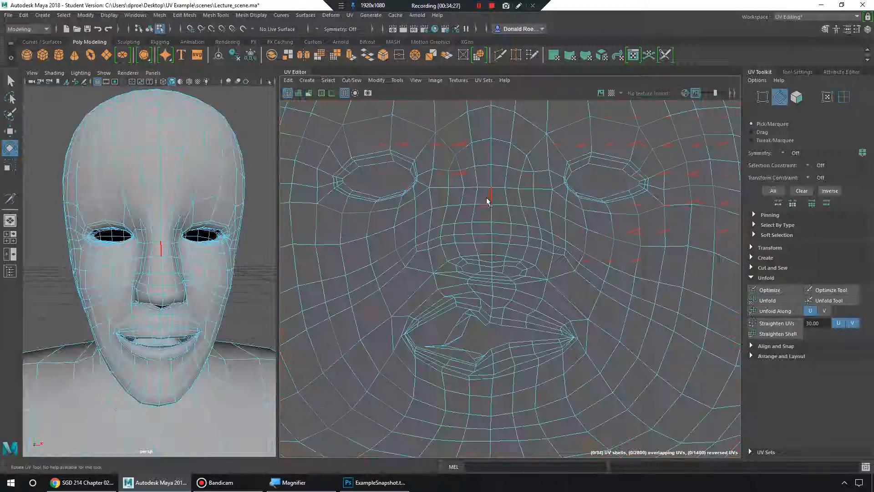
pyautogui.doubleClick(492, 196)
# - Extend the centre-line edge selection to include the edge loop below the mouth and down the chin
pyautogui.keyDown('alt'); pyautogui.moveTo(636, 249); pyautogui.dragTo(429, 213, button='right'); pyautogui.keyUp('alt')
pyautogui.keyDown('alt'); pyautogui.moveTo(568, 104); pyautogui.dragTo(554, 334, button='middle'); pyautogui.keyUp('alt')
pyautogui.keyDown('ctrl'); pyautogui.moveTo(487, 143); pyautogui.dragTo(529, 163); pyautogui.keyUp('ctrl')
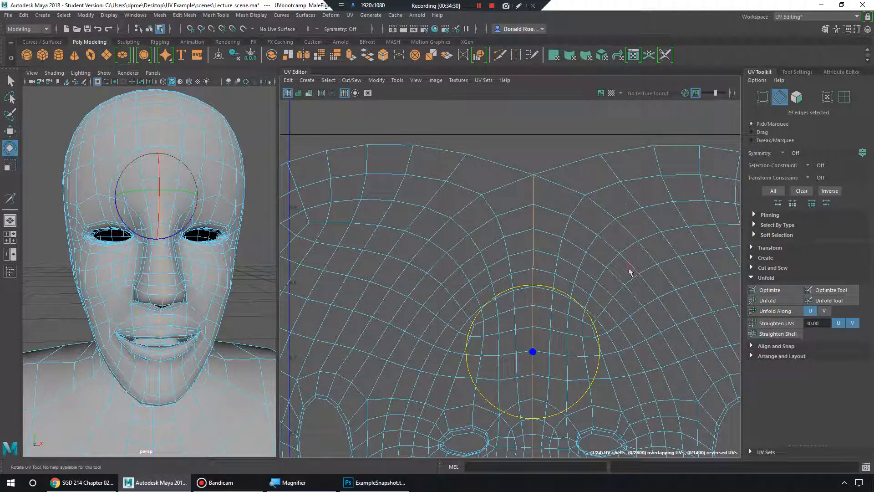
pyautogui.keyDown('alt'); pyautogui.moveTo(635, 441); pyautogui.dragTo(592, 231, button='middle'); pyautogui.keyUp('alt')
pyautogui.keyDown('shift'); pyautogui.doubleClick(487, 330); pyautogui.keyUp('shift')
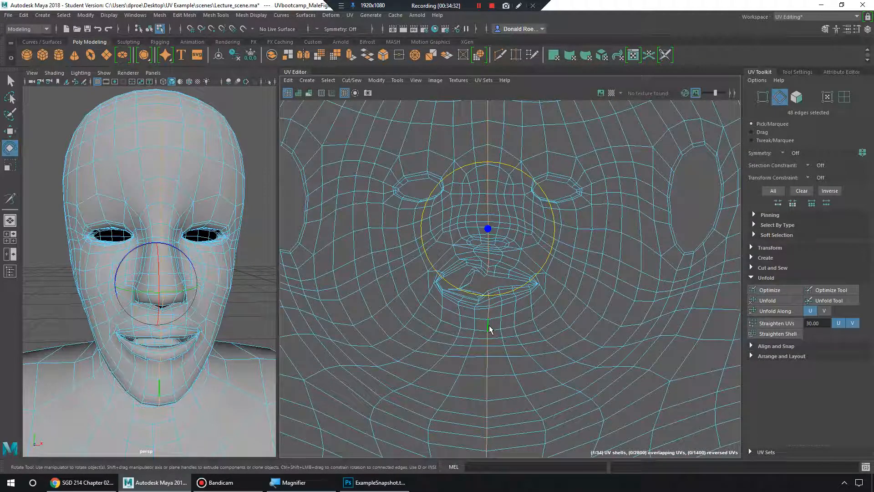
pyautogui.keyDown('alt'); pyautogui.moveTo(575, 344); pyautogui.dragTo(583, 300, button='middle'); pyautogui.keyUp('alt')
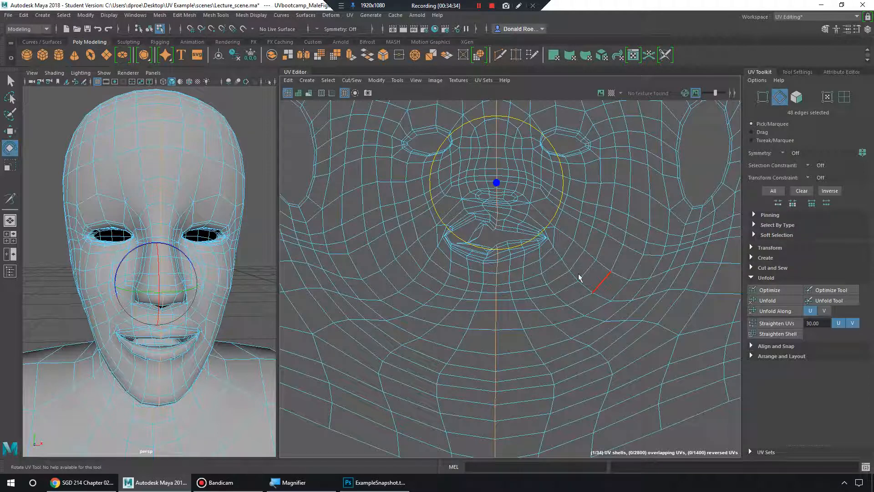
# - Straighten the centre-line UVs in the V direction only, with U turned off and the angle at 30
pyautogui.click(752, 347)
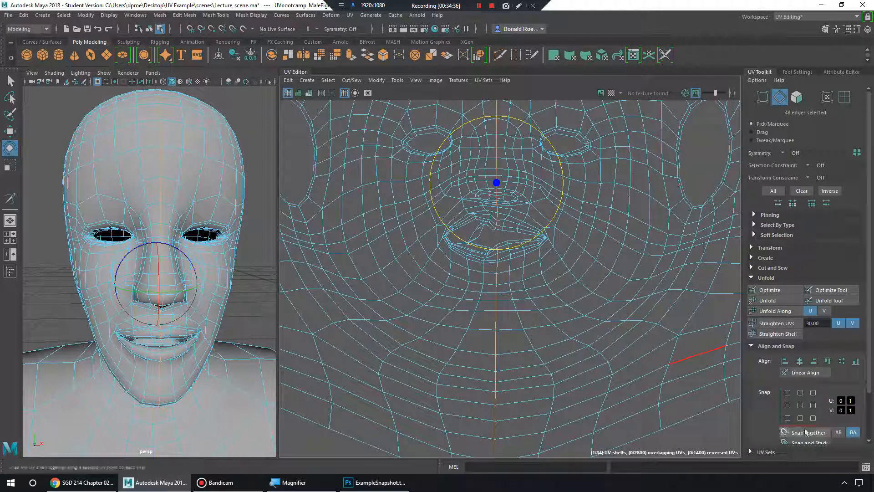
pyautogui.click(752, 345)
pyautogui.click(848, 323)
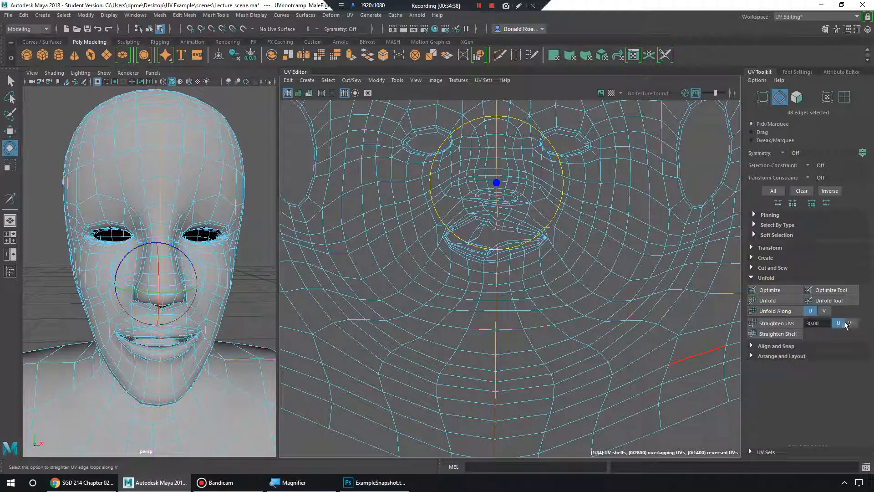
pyautogui.click(773, 324)
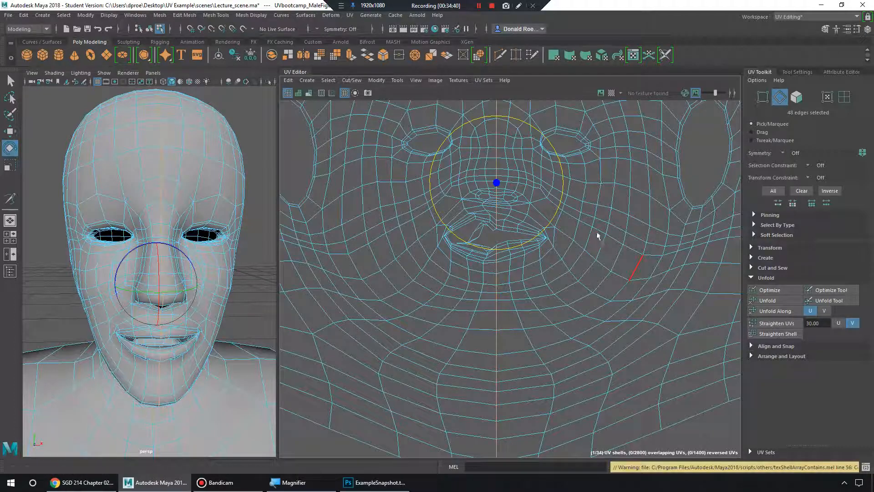
# - Convert the centre-line edge selection to UVs and inspect the line around the eyes and mouth
pyautogui.keyDown('alt'); pyautogui.moveTo(597, 234); pyautogui.dragTo(651, 383, button='middle'); pyautogui.keyUp('alt')
pyautogui.keyDown('alt'); pyautogui.moveTo(651, 384); pyautogui.dragTo(422, 244, button='right'); pyautogui.keyUp('alt')
pyautogui.keyDown('alt'); pyautogui.moveTo(566, 268); pyautogui.dragTo(536, 252, button='middle'); pyautogui.keyUp('alt')
pyautogui.keyDown('alt'); pyautogui.moveTo(550, 192); pyautogui.dragTo(555, 207, button='middle'); pyautogui.keyUp('alt')
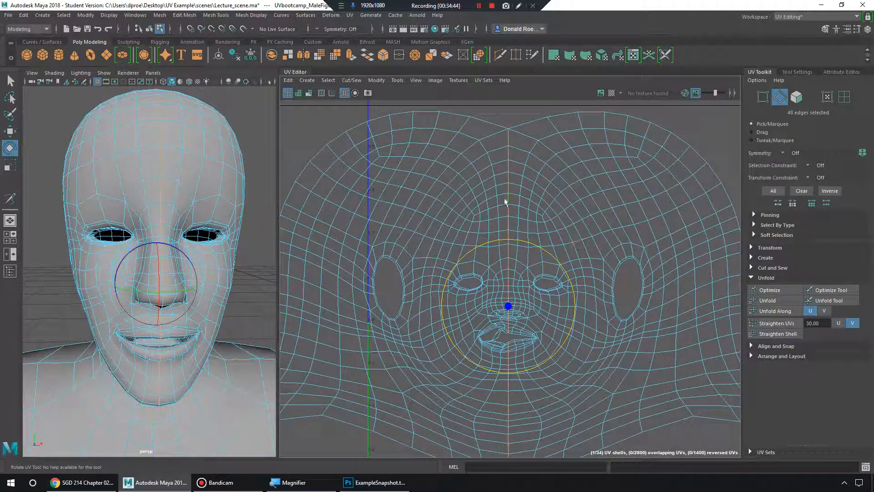
pyautogui.keyDown('shift'); pyautogui.moveTo(504, 201); pyautogui.dragTo(588, 203, button='right'); pyautogui.keyUp('shift')
pyautogui.keyDown('alt'); pyautogui.moveTo(564, 322); pyautogui.dragTo(563, 233, button='middle'); pyautogui.keyUp('alt')
pyautogui.keyDown('alt'); pyautogui.moveTo(569, 241); pyautogui.dragTo(655, 273, button='right'); pyautogui.keyUp('alt')
pyautogui.keyDown('alt'); pyautogui.moveTo(523, 114); pyautogui.dragTo(528, 230, button='middle'); pyautogui.keyUp('alt')
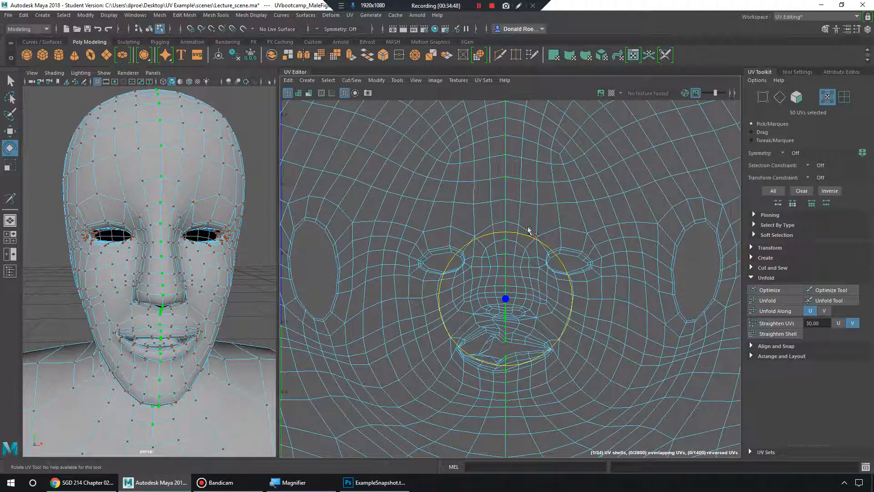
pyautogui.keyDown('shift'); pyautogui.moveTo(517, 203); pyautogui.dragTo(517, 206, button='right'); pyautogui.keyUp('shift')
pyautogui.keyDown('shift'); pyautogui.moveTo(516, 169); pyautogui.dragTo(517, 139, button='right'); pyautogui.keyUp('shift')
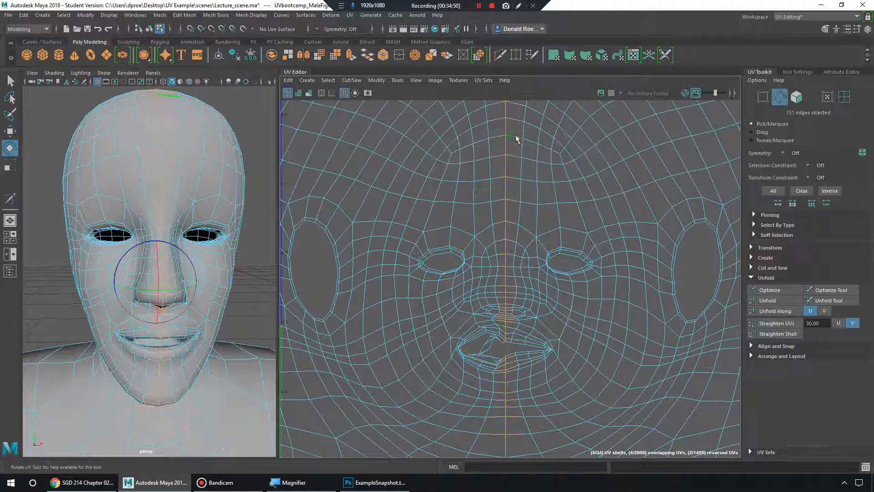
pyautogui.hotkey('ctrl', 'z')
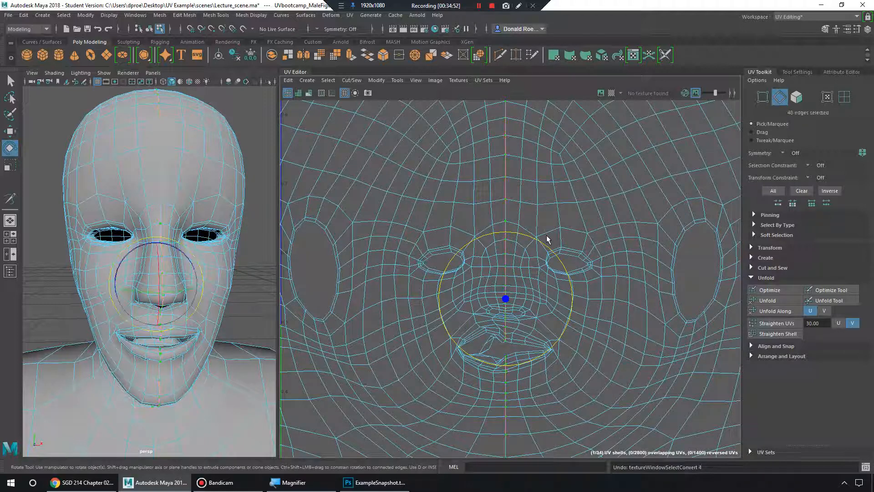
# - Convert the face's centre-line edge selection to UVs and pin them
pyautogui.keyDown('shift'); pyautogui.moveTo(518, 207); pyautogui.dragTo(569, 205, button='right'); pyautogui.keyUp('shift')
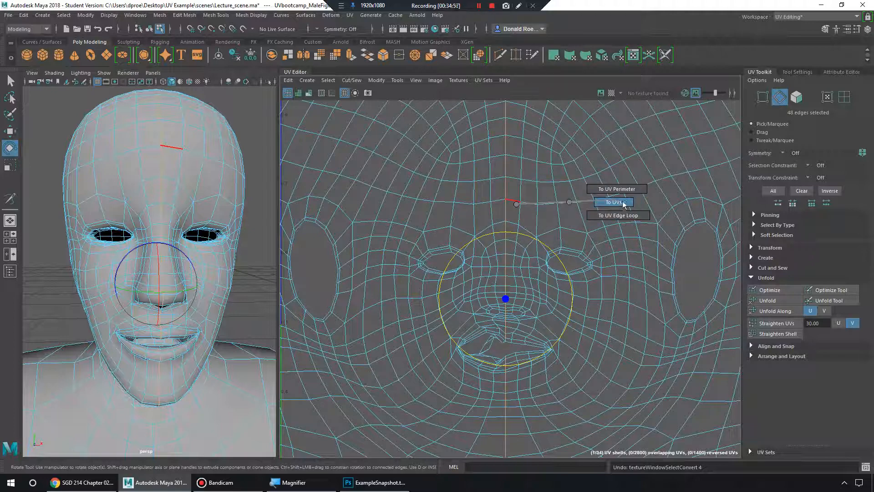
pyautogui.keyDown('shift'); pyautogui.moveTo(623, 205); pyautogui.dragTo(624, 204, button='right'); pyautogui.keyUp('shift')
pyautogui.click(760, 216)
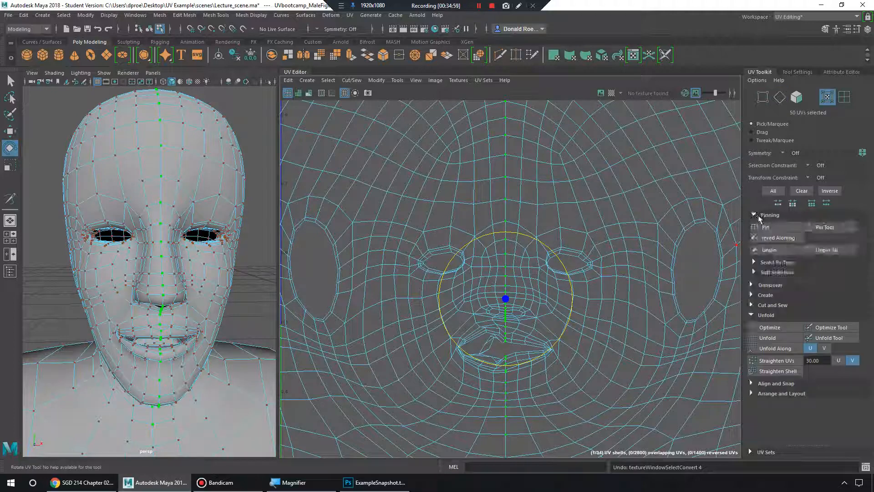
# - Select the whole head UV shell and unfold it around the pinned centre line
pyautogui.keyDown('alt'); pyautogui.moveTo(658, 238); pyautogui.dragTo(582, 225, button='right'); pyautogui.keyUp('alt')
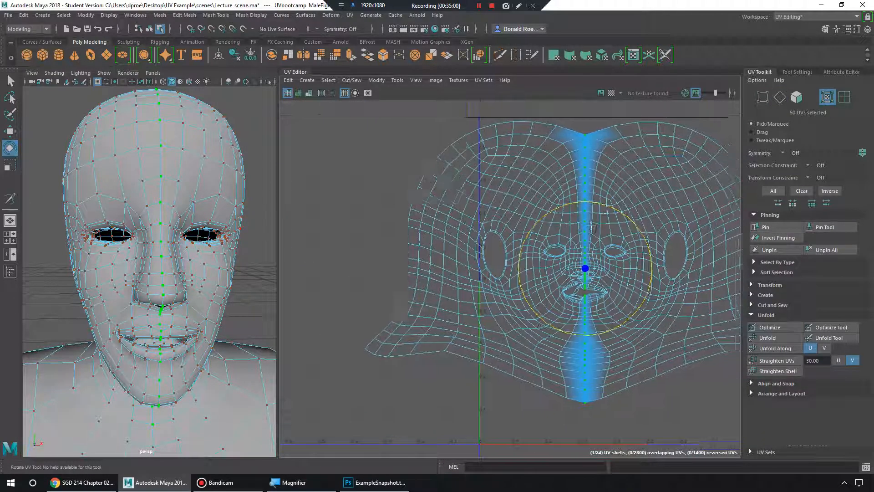
pyautogui.keyDown('alt'); pyautogui.moveTo(587, 226); pyautogui.dragTo(546, 254, button='middle'); pyautogui.keyUp('alt')
pyautogui.keyDown('alt'); pyautogui.moveTo(546, 253); pyautogui.dragTo(528, 171, button='right'); pyautogui.keyUp('alt')
pyautogui.click(593, 190)
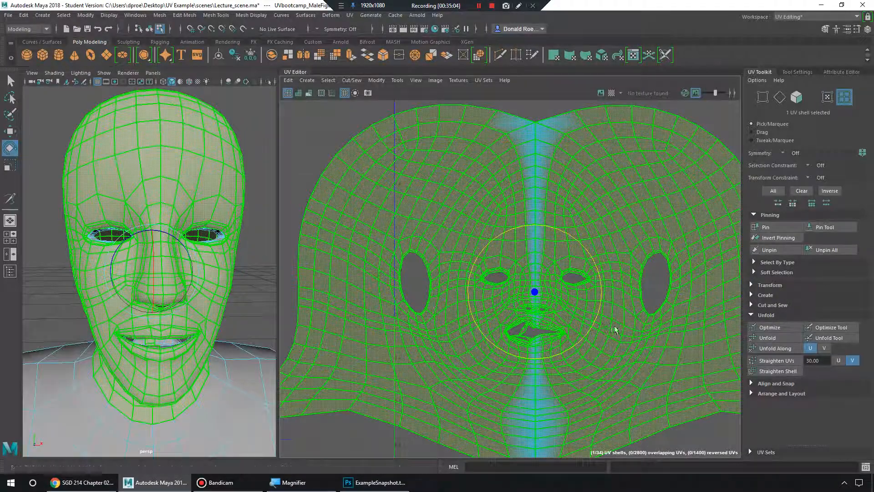
pyautogui.keyDown('alt'); pyautogui.moveTo(615, 330); pyautogui.dragTo(672, 375, button='right'); pyautogui.keyUp('alt')
pyautogui.keyDown('alt'); pyautogui.moveTo(671, 375); pyautogui.dragTo(631, 390, button='middle'); pyautogui.keyUp('alt')
pyautogui.click(752, 339)
# - Inspect the unfolded head shell along the forehead, eyes, nose and mouth for uneven areas
pyautogui.keyDown('alt'); pyautogui.moveTo(512, 287); pyautogui.dragTo(722, 323, button='right'); pyautogui.keyUp('alt')
pyautogui.keyDown('alt'); pyautogui.moveTo(637, 230); pyautogui.dragTo(632, 259, button='middle'); pyautogui.keyUp('alt')
pyautogui.keyDown('alt'); pyautogui.moveTo(632, 259); pyautogui.dragTo(426, 219, button='right'); pyautogui.keyUp('alt')
pyautogui.keyDown('alt'); pyautogui.moveTo(426, 219); pyautogui.dragTo(462, 224, button='middle'); pyautogui.keyUp('alt')
pyautogui.keyDown('alt'); pyautogui.moveTo(655, 220); pyautogui.dragTo(528, 218, button='right'); pyautogui.keyUp('alt')
pyautogui.keyDown('alt'); pyautogui.moveTo(528, 218); pyautogui.dragTo(568, 208, button='middle'); pyautogui.keyUp('alt')
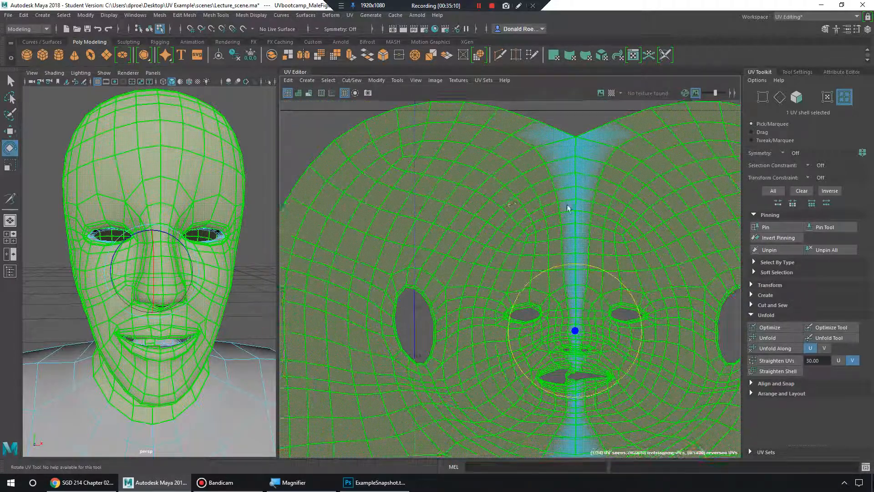
pyautogui.keyDown('alt'); pyautogui.moveTo(656, 259); pyautogui.dragTo(613, 175, button='middle'); pyautogui.keyUp('alt')
pyautogui.keyDown('alt'); pyautogui.moveTo(564, 269); pyautogui.dragTo(694, 276, button='right'); pyautogui.keyUp('alt')
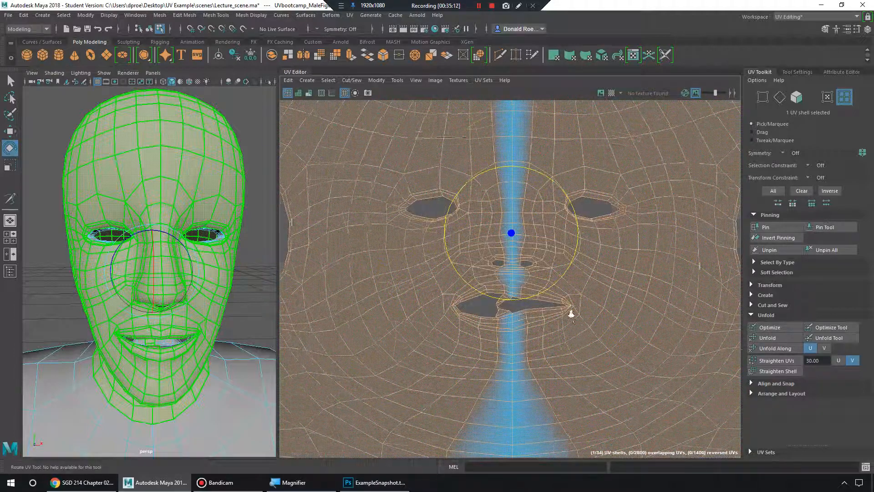
pyautogui.keyDown('alt'); pyautogui.moveTo(570, 311); pyautogui.dragTo(683, 314, button='right'); pyautogui.keyUp('alt')
# - Select the stray faces inside the mouth opening and cut them out as their own UV shell
pyautogui.rightClick(461, 291)
pyautogui.click(461, 312)
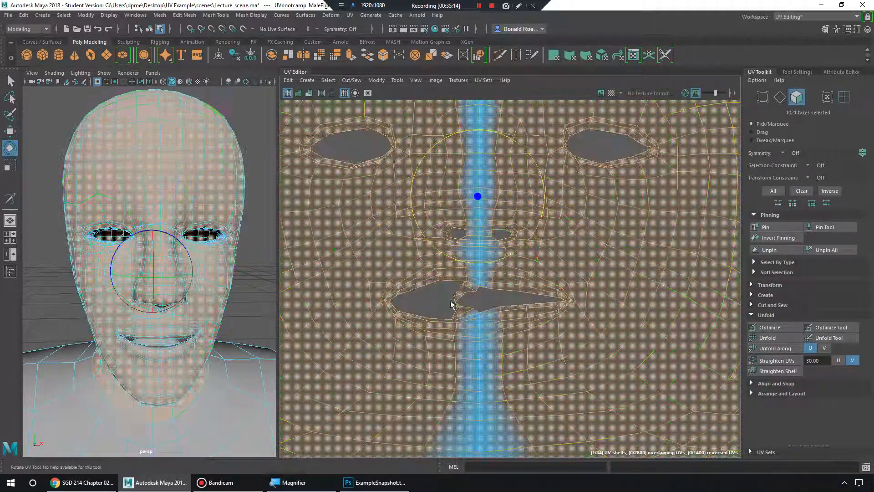
pyautogui.keyDown('alt'); pyautogui.moveTo(453, 302); pyautogui.dragTo(663, 348, button='right'); pyautogui.keyUp('alt')
pyautogui.moveTo(496, 298); pyautogui.dragTo(496, 320)
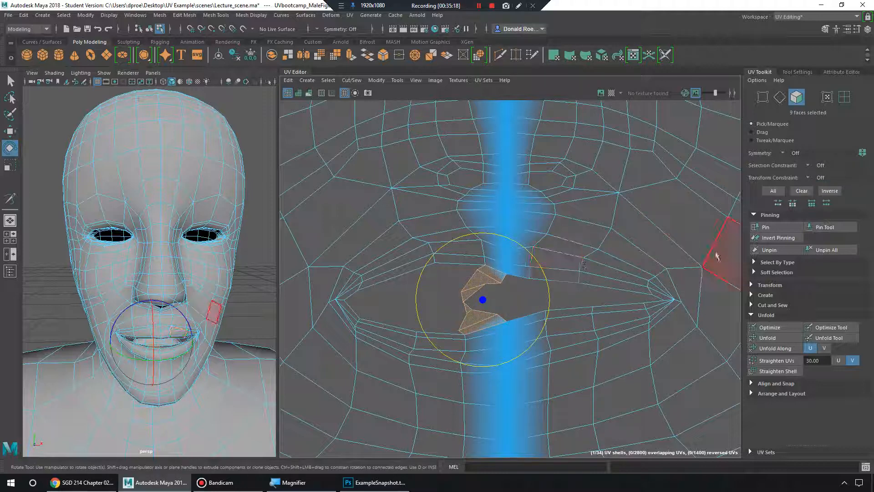
pyautogui.click(754, 315)
pyautogui.click(760, 305)
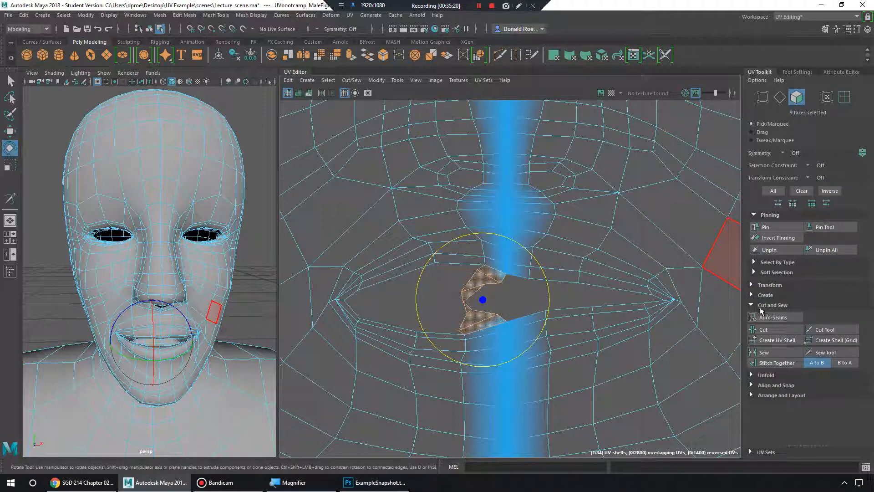
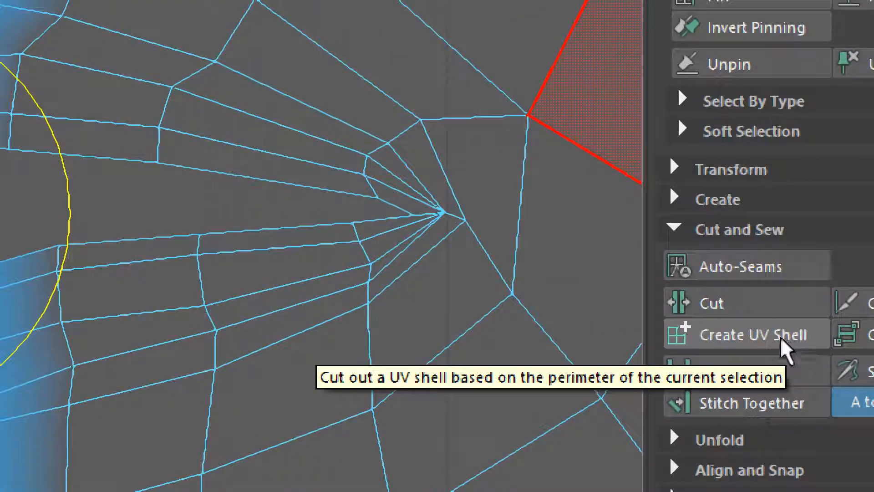
pyautogui.click(788, 342)
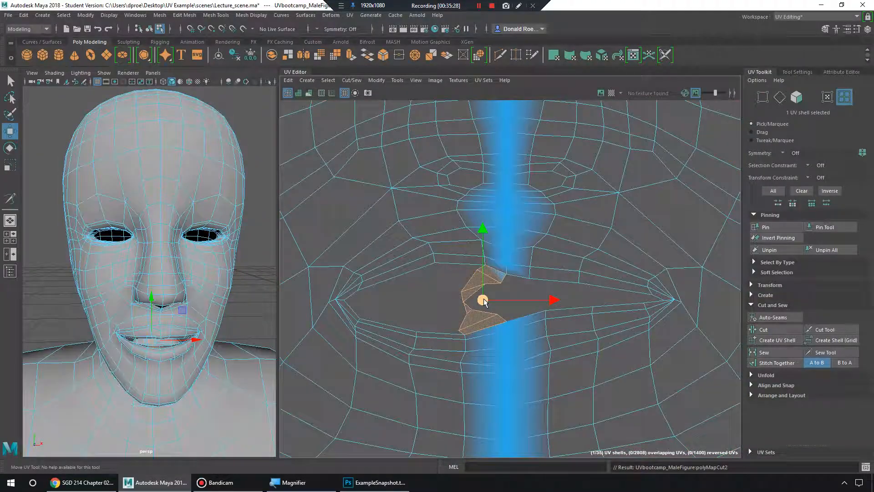
# - Try to move the new mouth-interior shell aside and unpin its stretched face
pyautogui.moveTo(483, 300); pyautogui.dragTo(417, 333)
pyautogui.moveTo(487, 286); pyautogui.dragTo(488, 303, button='right')
pyautogui.scroll(5, 516, 297)
pyautogui.click(473, 287)
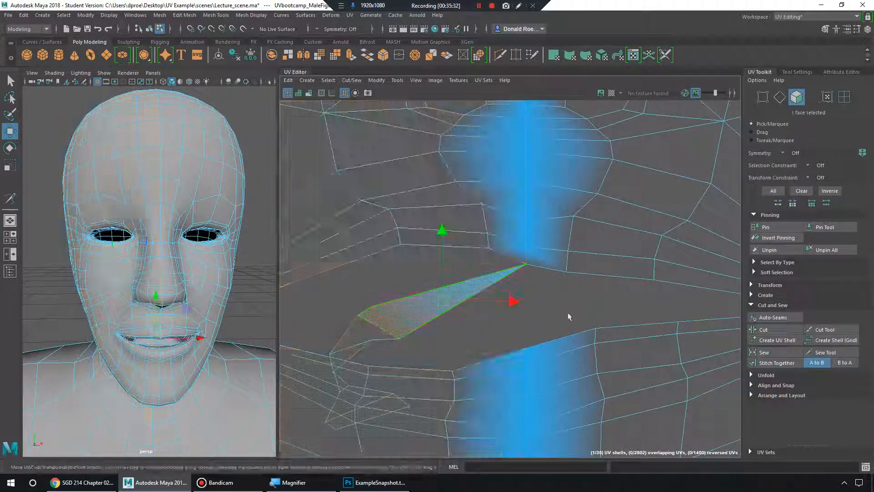
pyautogui.click(788, 249)
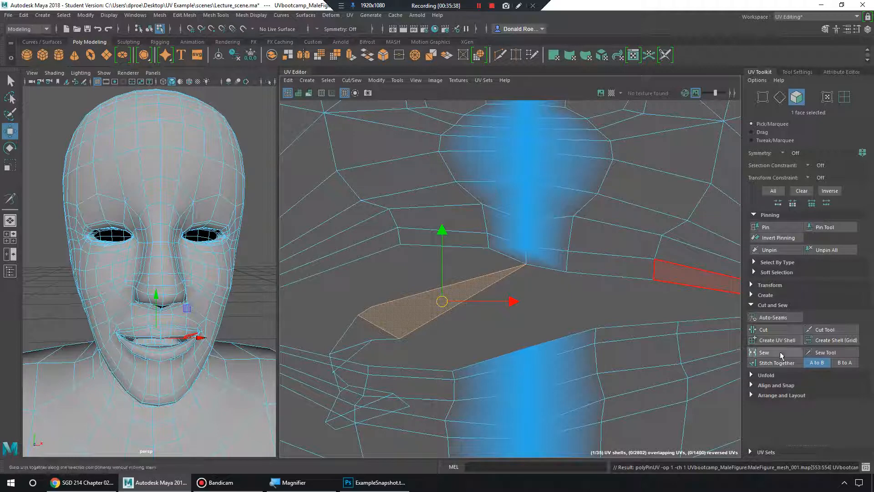
pyautogui.rightClick(407, 308)
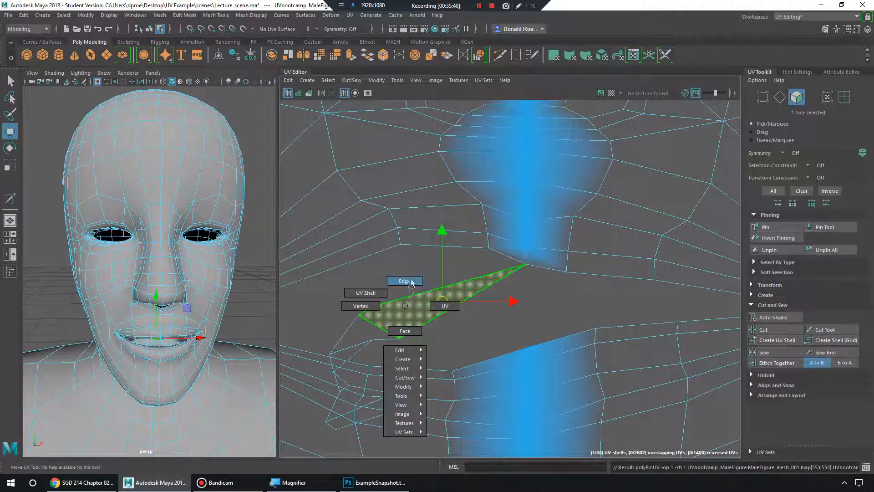
pyautogui.click(363, 306)
# - Undo the unpinning and the move of the mouth-interior shell
pyautogui.hotkey('ctrl', 'z')
pyautogui.hotkey('ctrl', 'z')
pyautogui.hotkey('ctrl', 'z')
pyautogui.hotkey('ctrl', 'z')
pyautogui.hotkey('ctrl', 'z')
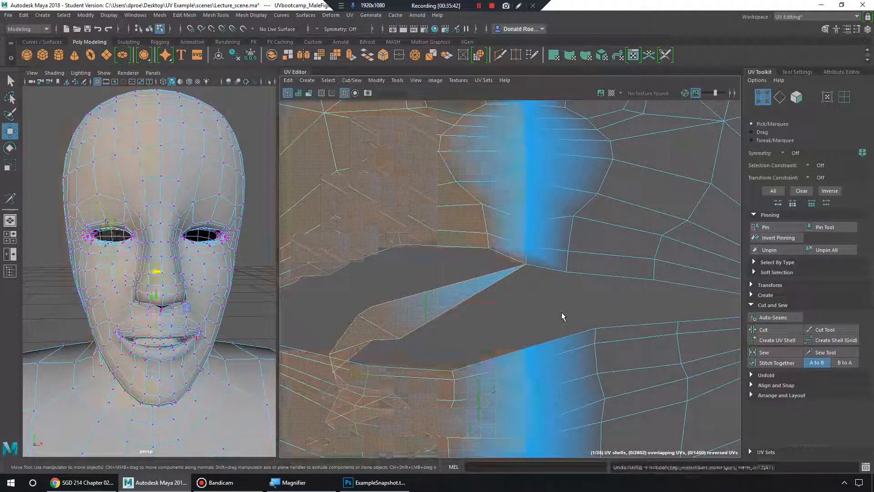
# - Unpin all UVs on the mesh and clear the selection
pyautogui.rightClick(503, 269)
pyautogui.click(543, 269)
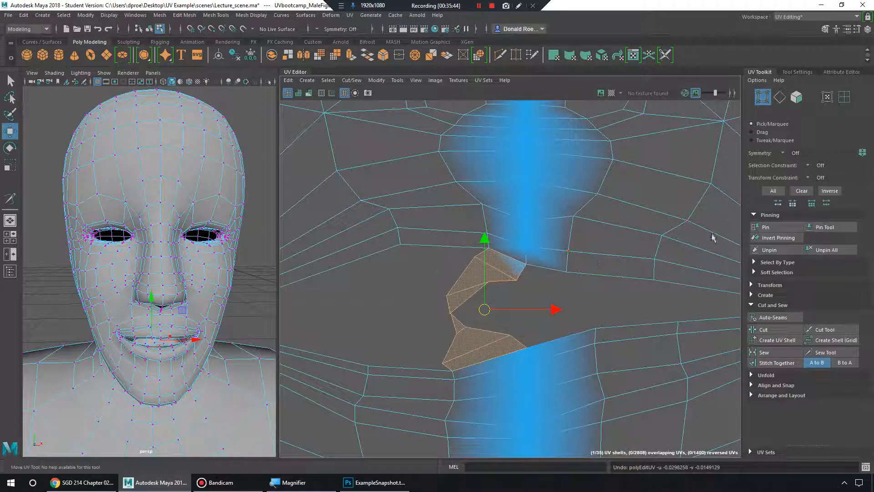
pyautogui.click(826, 250)
pyautogui.click(515, 285)
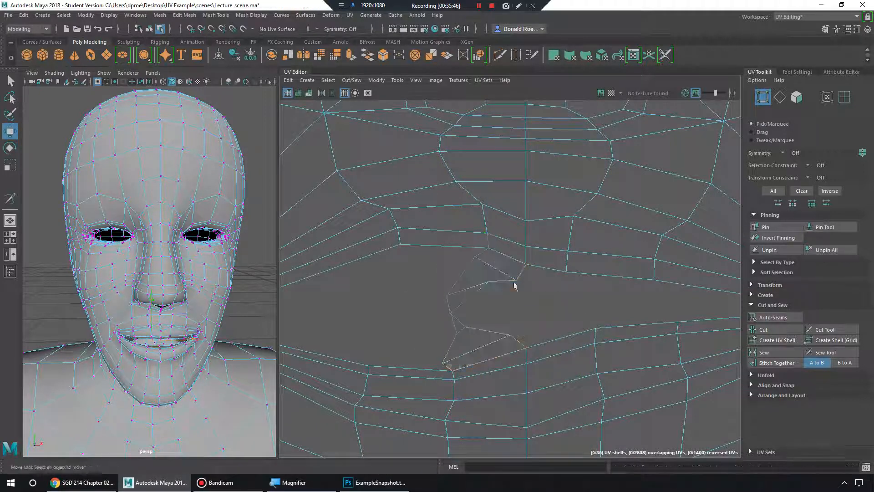
# - Reselect the stray faces at the upper and lower inner lip and separate them with Create UV Shell
pyautogui.moveTo(510, 264); pyautogui.dragTo(510, 288, button='right')
pyautogui.click(504, 268)
pyautogui.keyDown('shift'); pyautogui.click(486, 279); pyautogui.keyUp('shift')
pyautogui.keyDown('shift'); pyautogui.click(466, 298); pyautogui.keyUp('shift')
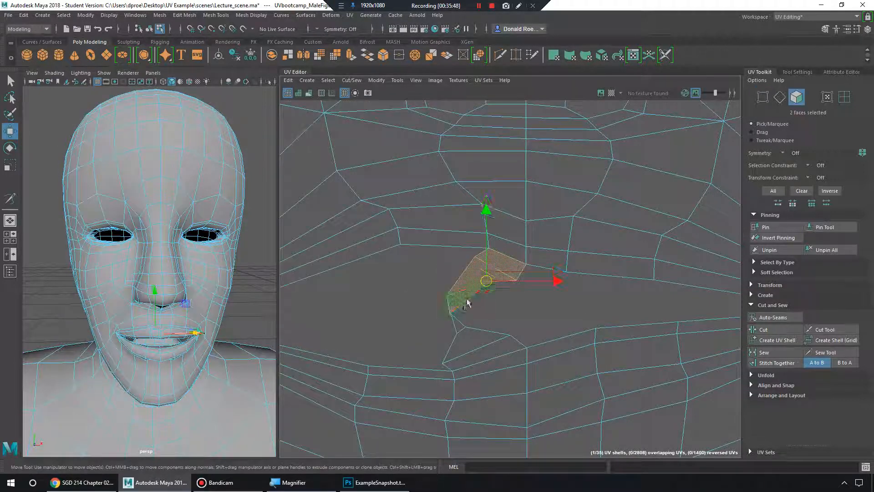
pyautogui.keyDown('shift'); pyautogui.click(488, 354); pyautogui.keyUp('shift')
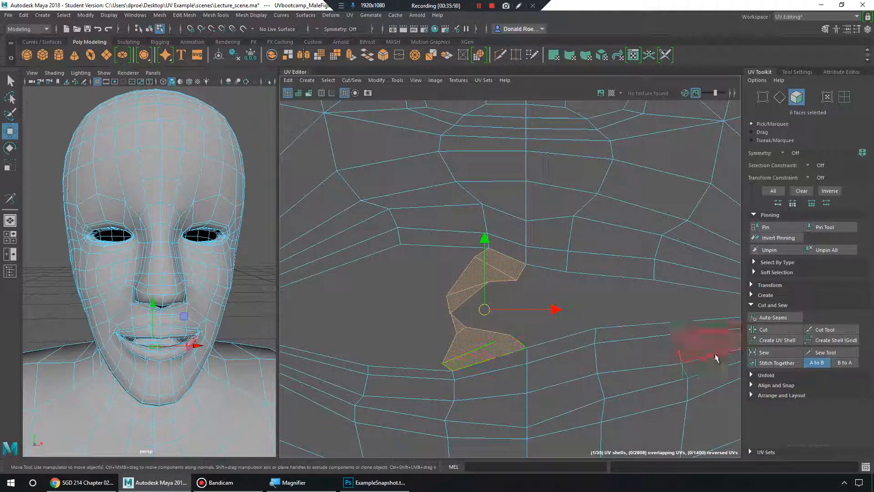
pyautogui.click(783, 340)
# - Move the separated mouth-interior shells out of the mouth opening and away from the face
pyautogui.scroll(-5, 468, 312)
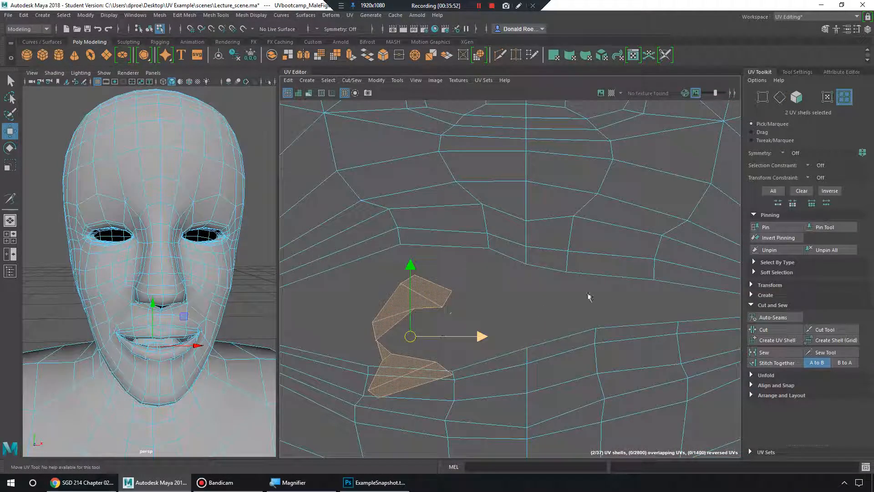
pyautogui.scroll(-4, 388, 261)
pyautogui.moveTo(536, 289); pyautogui.dragTo(446, 374)
pyautogui.scroll(-2, 520, 304)
pyautogui.keyDown('alt'); pyautogui.moveTo(521, 305); pyautogui.dragTo(398, 267, button='right'); pyautogui.keyUp('alt')
pyautogui.keyDown('alt'); pyautogui.moveTo(398, 267); pyautogui.dragTo(361, 232, button='middle'); pyautogui.keyUp('alt')
pyautogui.moveTo(492, 288); pyautogui.dragTo(484, 319)
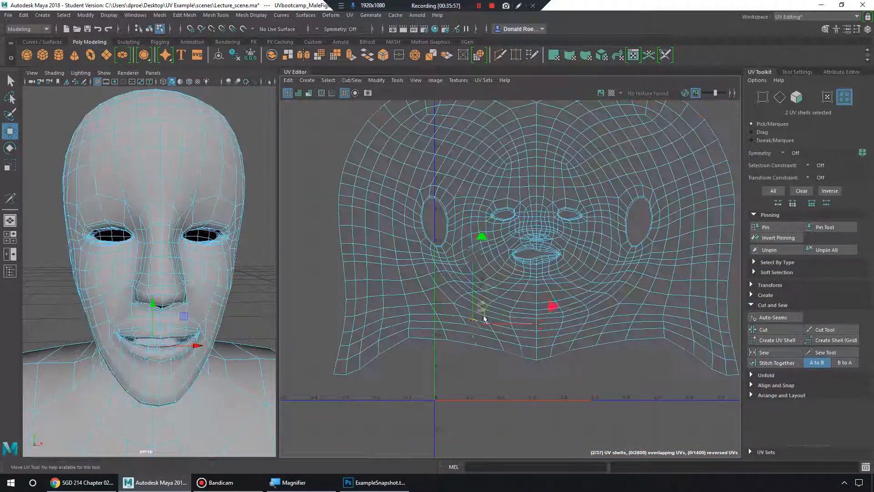
# - Select the head UV shell and unfold it without the mouth-interior faces
pyautogui.scroll(6, 525, 266)
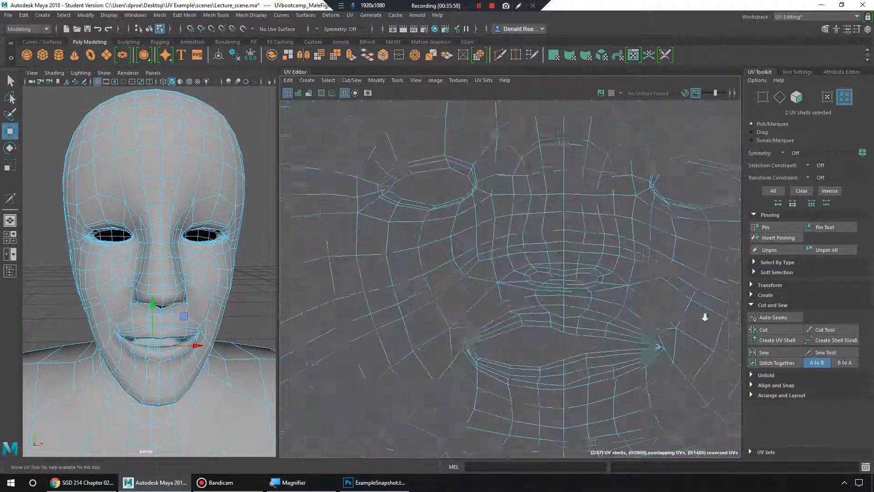
pyautogui.scroll(5, 526, 267)
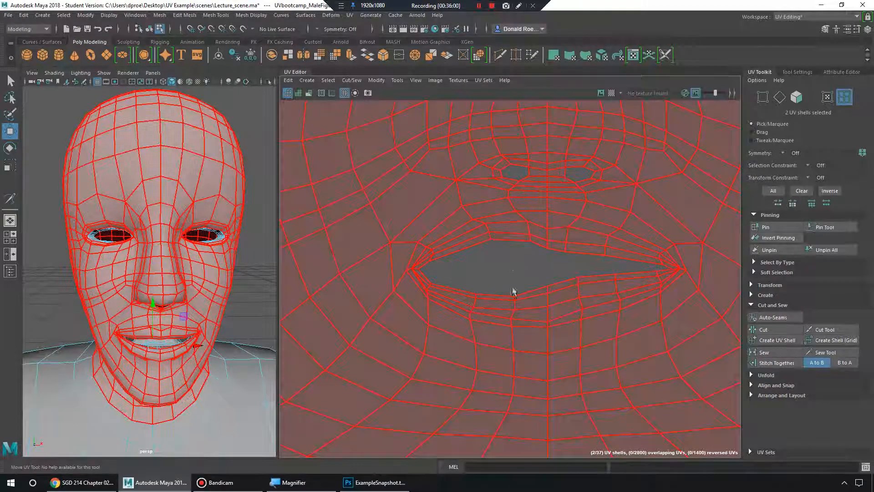
pyautogui.rightClick(592, 218)
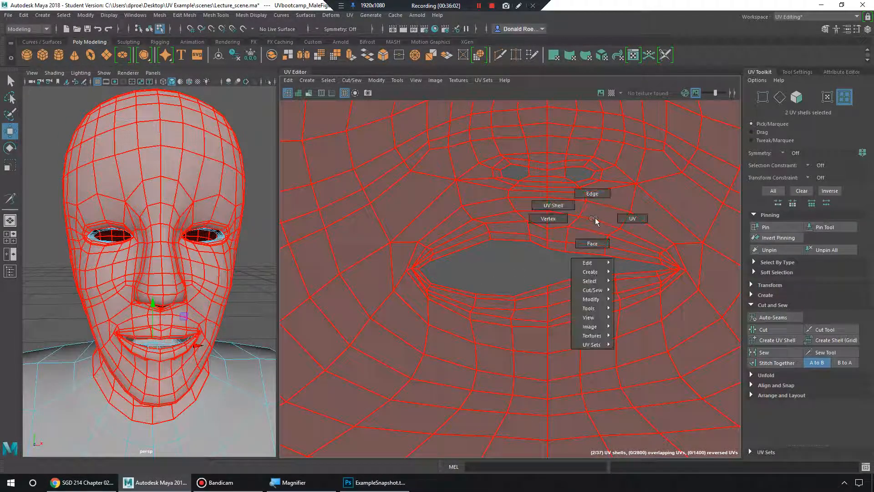
pyautogui.click(563, 208)
pyautogui.click(652, 242)
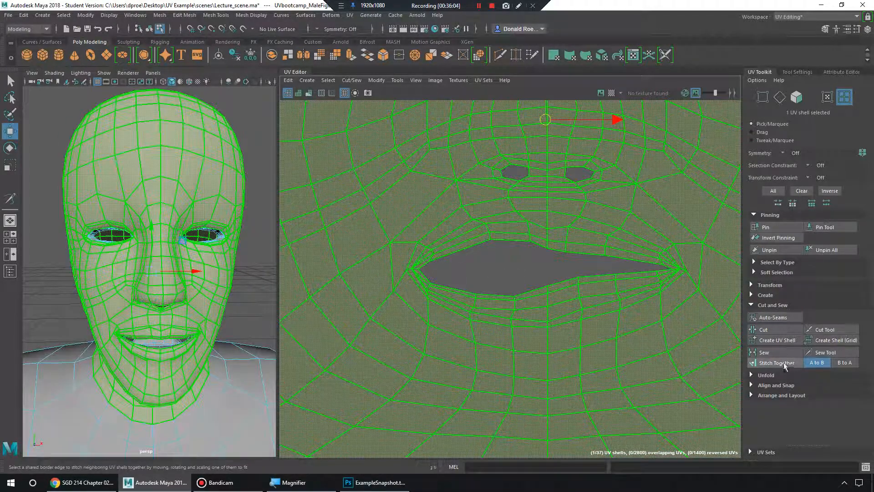
pyautogui.click(766, 375)
pyautogui.click(777, 398)
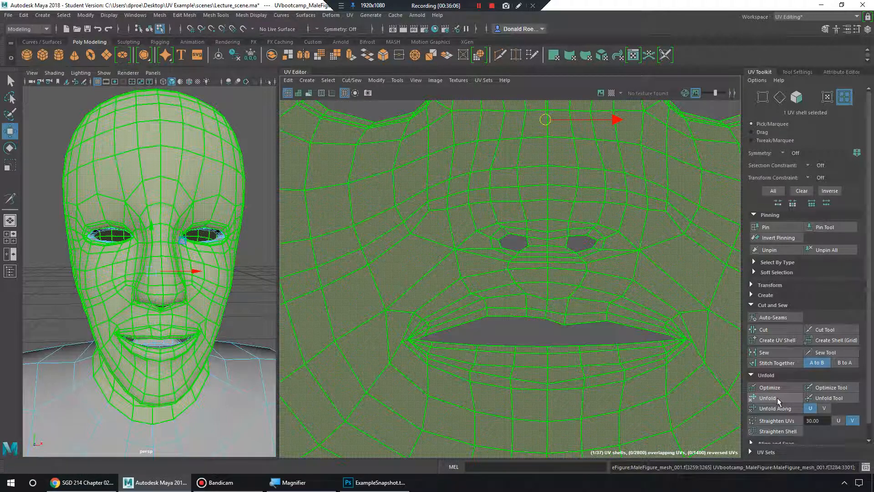
# - Select the centre-line edge loops from the forehead through the nose and down the chin, and pin them
pyautogui.moveTo(558, 215); pyautogui.dragTo(557, 179, button='right')
pyautogui.doubleClick(548, 178)
pyautogui.scroll(-3, 545, 184)
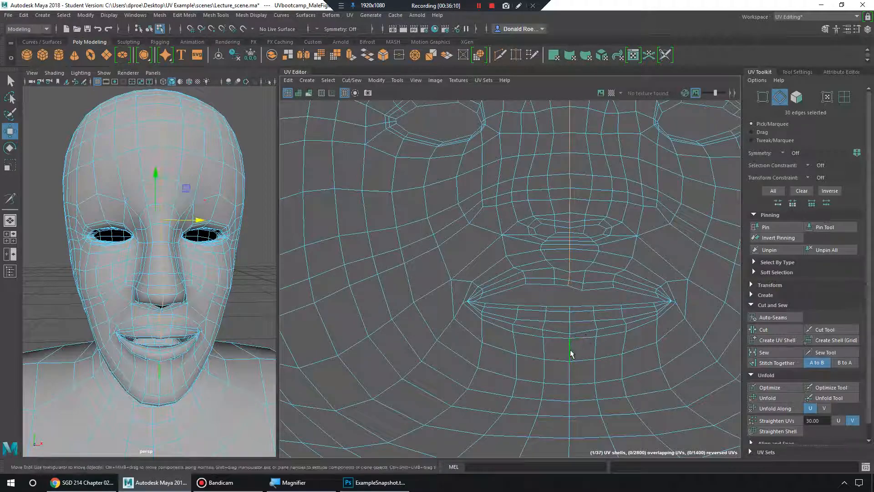
pyautogui.click(769, 238)
pyautogui.scroll(-4, 520, 228)
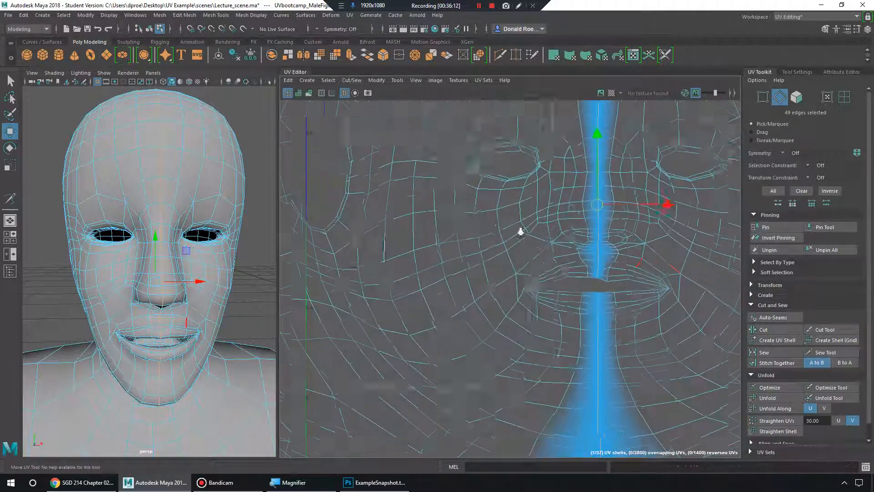
# - Select the whole head UV shell and optimize it repeatedly around the pinned centre line
pyautogui.keyDown('alt'); pyautogui.moveTo(483, 172); pyautogui.dragTo(540, 220, button='middle'); pyautogui.keyUp('alt')
pyautogui.scroll(-2, 540, 219)
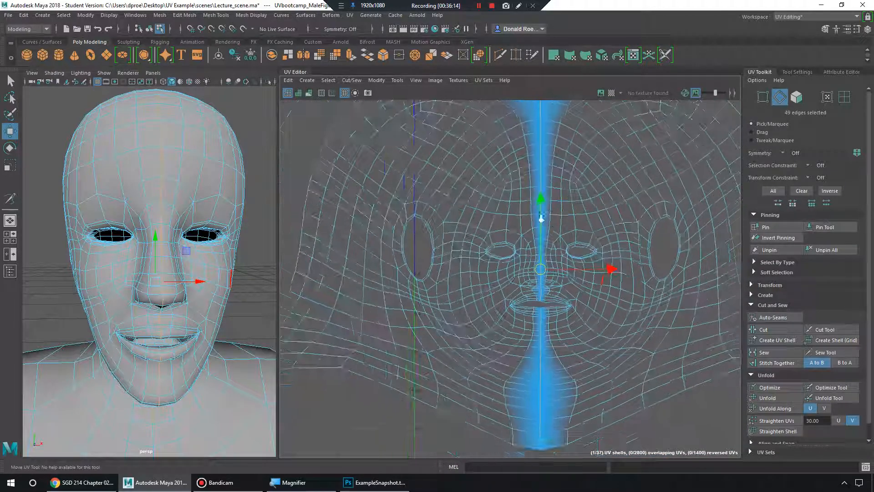
pyautogui.moveTo(590, 219); pyautogui.dragTo(569, 211, button='right')
pyautogui.click(608, 221)
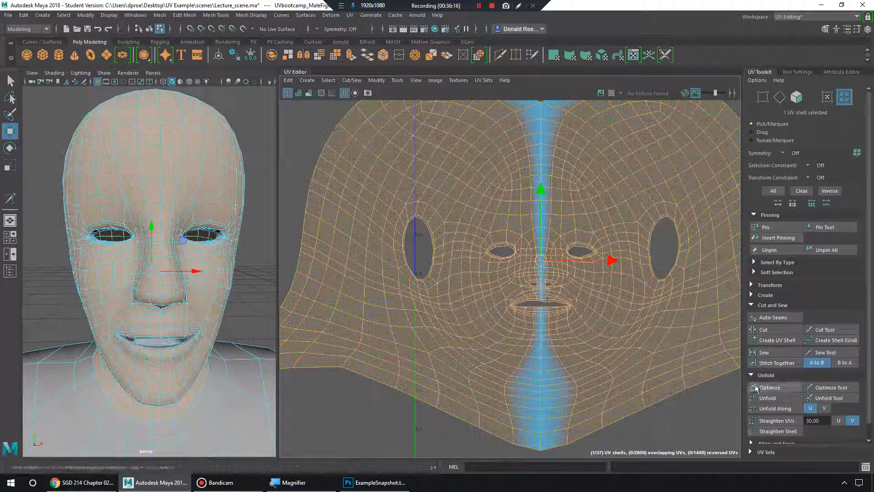
pyautogui.click(782, 391)
pyautogui.click(782, 391)
pyautogui.click(782, 391)
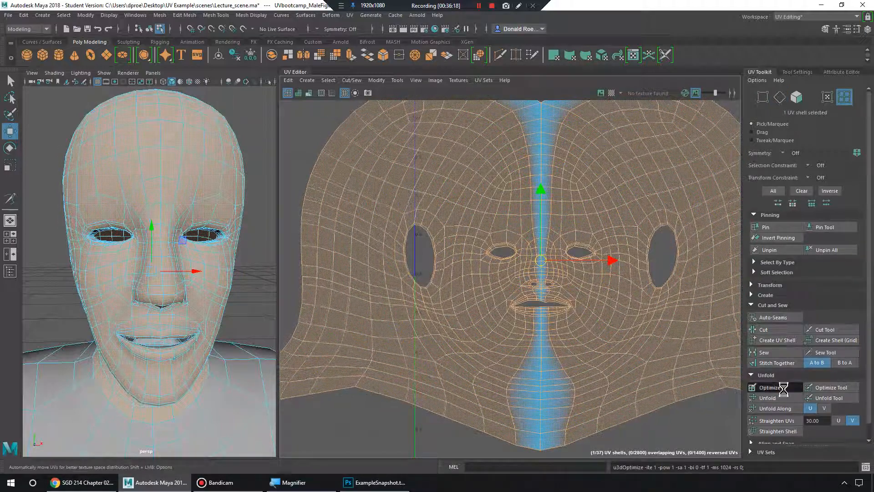
pyautogui.click(782, 391)
pyautogui.click(782, 391)
# - Inspect the optimized head shell around the lips, nostrils and eyes
pyautogui.keyDown('alt'); pyautogui.moveTo(455, 293); pyautogui.dragTo(644, 323, button='right'); pyautogui.keyUp('alt')
pyautogui.keyDown('alt'); pyautogui.moveTo(644, 324); pyautogui.dragTo(554, 286, button='middle'); pyautogui.keyUp('alt')
pyautogui.keyDown('alt'); pyautogui.moveTo(554, 286); pyautogui.dragTo(695, 314, button='right'); pyautogui.keyUp('alt')
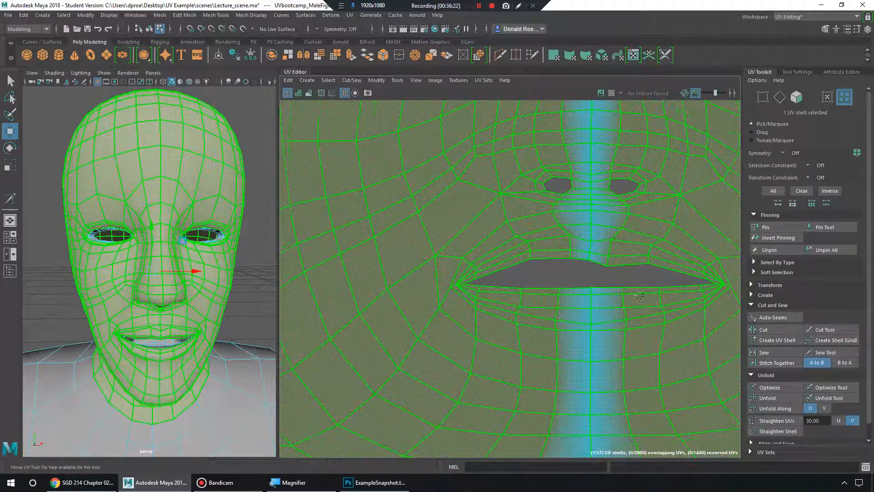
pyautogui.keyDown('alt'); pyautogui.moveTo(639, 295); pyautogui.dragTo(590, 332, button='middle'); pyautogui.keyUp('alt')
pyautogui.keyDown('alt'); pyautogui.moveTo(644, 318); pyautogui.dragTo(558, 294, button='right'); pyautogui.keyUp('alt')
pyautogui.keyDown('alt'); pyautogui.moveTo(651, 279); pyautogui.dragTo(515, 248, button='right'); pyautogui.keyUp('alt')
pyautogui.keyDown('alt'); pyautogui.moveTo(515, 247); pyautogui.dragTo(404, 274, button='middle'); pyautogui.keyUp('alt')
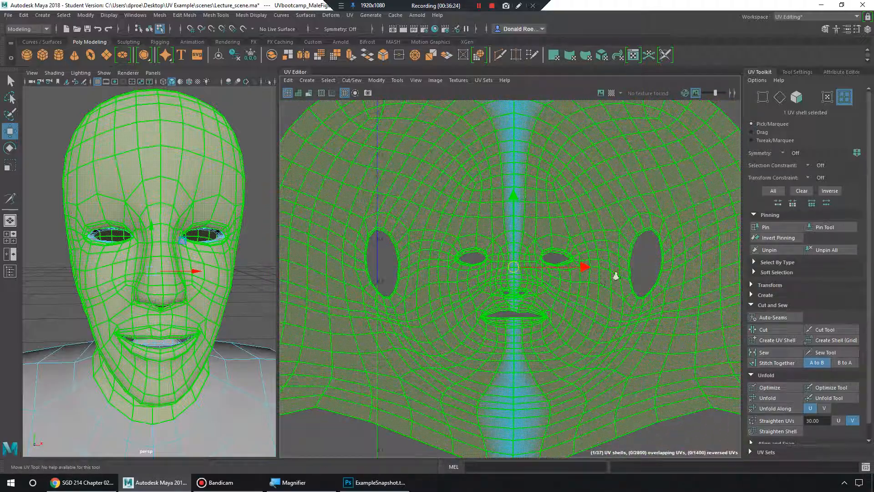
# - Widen the 3D viewport and switch it to a full-size front view of the whole figure
pyautogui.keyDown('alt'); pyautogui.moveTo(616, 275); pyautogui.dragTo(500, 243, button='right'); pyautogui.keyUp('alt')
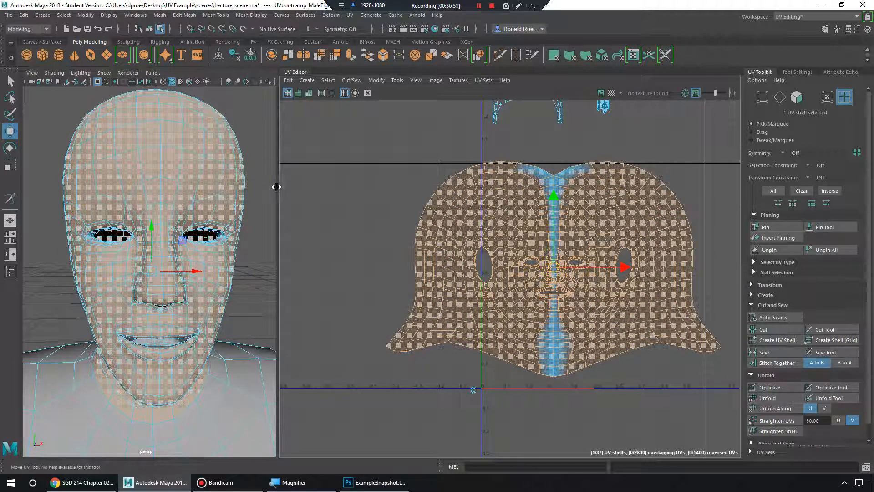
pyautogui.moveTo(277, 186); pyautogui.dragTo(413, 186)
pyautogui.press('super')
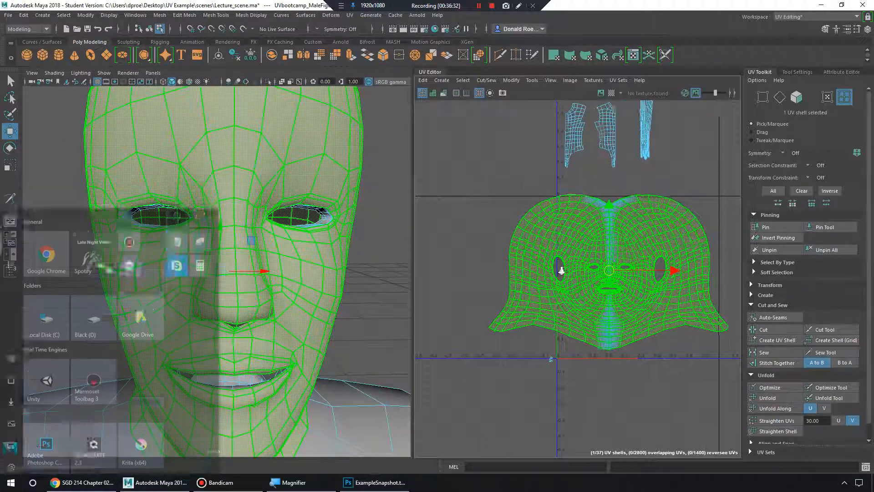
pyautogui.keyDown('alt'); pyautogui.moveTo(561, 270); pyautogui.dragTo(722, 351, button='right'); pyautogui.keyUp('alt')
pyautogui.keyDown('alt'); pyautogui.moveTo(721, 350); pyautogui.dragTo(535, 291, button='middle'); pyautogui.keyUp('alt')
pyautogui.keyDown('alt'); pyautogui.moveTo(538, 286); pyautogui.dragTo(522, 253, button='right'); pyautogui.keyUp('alt')
pyautogui.keyDown('alt'); pyautogui.moveTo(262, 270); pyautogui.dragTo(228, 253, button='right'); pyautogui.keyUp('alt')
pyautogui.press('space')
pyautogui.press('f')
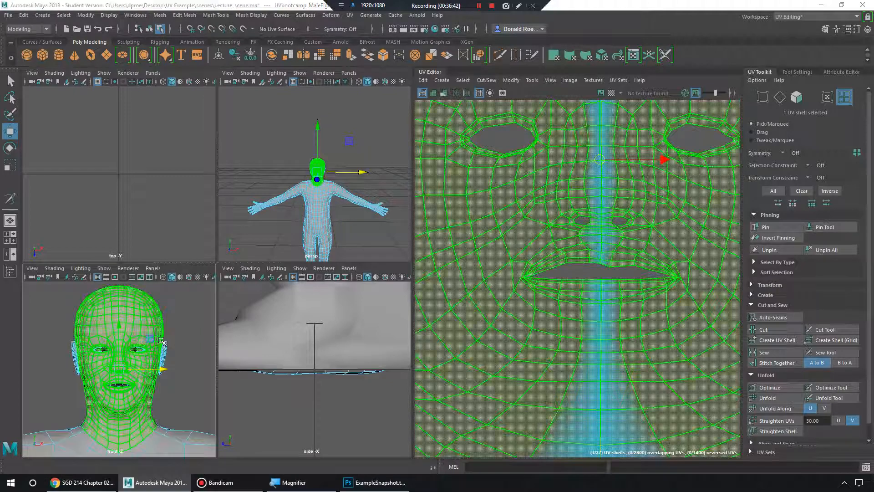
pyautogui.press('space')
pyautogui.keyDown('alt'); pyautogui.moveTo(63, 269); pyautogui.dragTo(36, 262, button='right'); pyautogui.keyUp('alt')
pyautogui.keyDown('alt'); pyautogui.moveTo(36, 262); pyautogui.dragTo(43, 169, button='middle'); pyautogui.keyUp('alt')
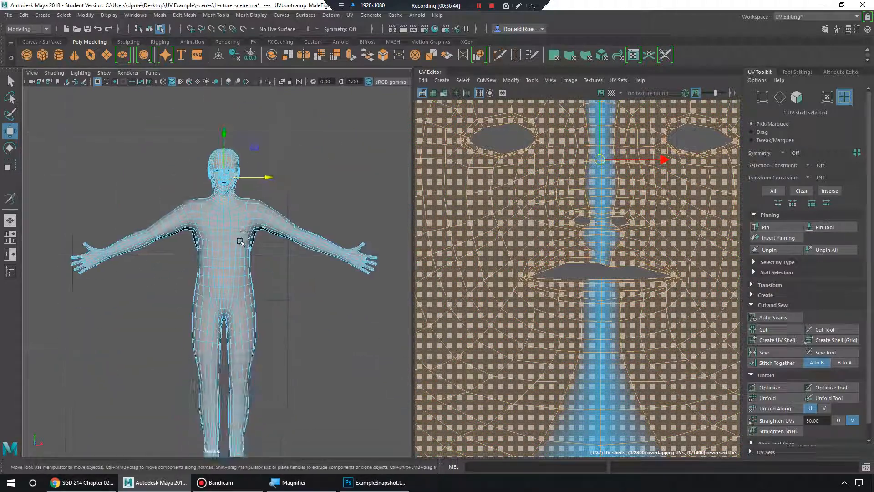
# - Select all faces on the figure's right half, up to the centre line, and delete them, including any leftover faces
pyautogui.moveTo(238, 221); pyautogui.dragTo(109, 188, button='right')
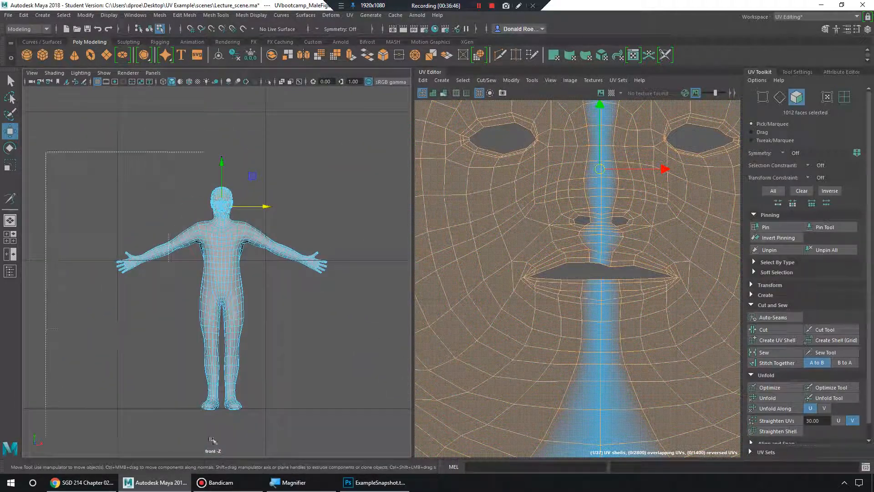
pyautogui.moveTo(221, 461); pyautogui.dragTo(221, 461)
pyautogui.keyDown('alt'); pyautogui.moveTo(201, 312); pyautogui.dragTo(193, 369, button='middle'); pyautogui.keyUp('alt')
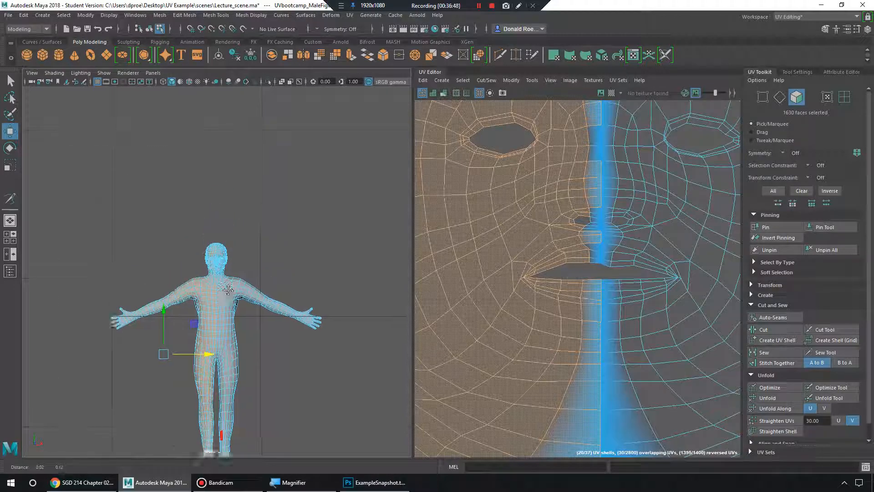
pyautogui.keyDown('alt'); pyautogui.moveTo(193, 368); pyautogui.dragTo(443, 361, button='right'); pyautogui.keyUp('alt')
pyautogui.keyDown('alt'); pyautogui.moveTo(98, 319); pyautogui.dragTo(214, 314, button='right'); pyautogui.keyUp('alt')
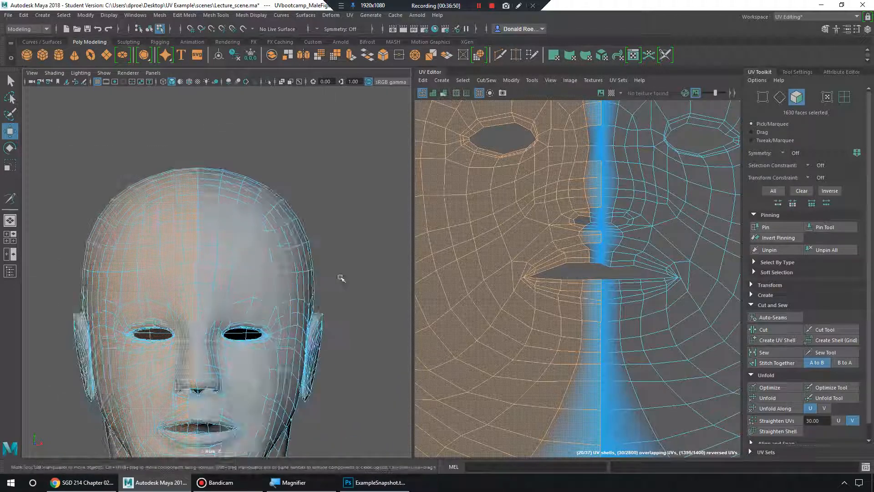
pyautogui.press('4')
pyautogui.press('f')
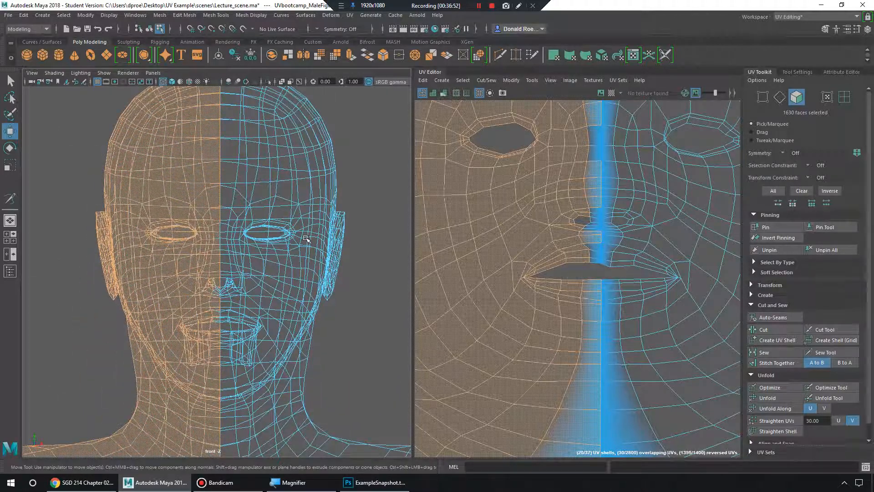
pyautogui.press('Delete')
pyautogui.moveTo(155, 187); pyautogui.dragTo(217, 416)
pyautogui.press('Delete')
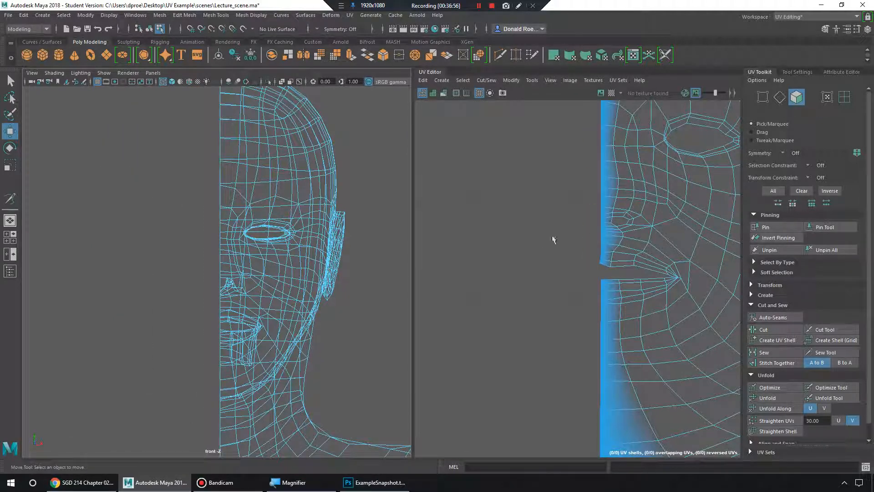
# - Return to the perspective view and duplicate the remaining half of the figure
pyautogui.scroll(-8, 634, 243)
pyautogui.moveTo(273, 204); pyautogui.dragTo(294, 204, button='right')
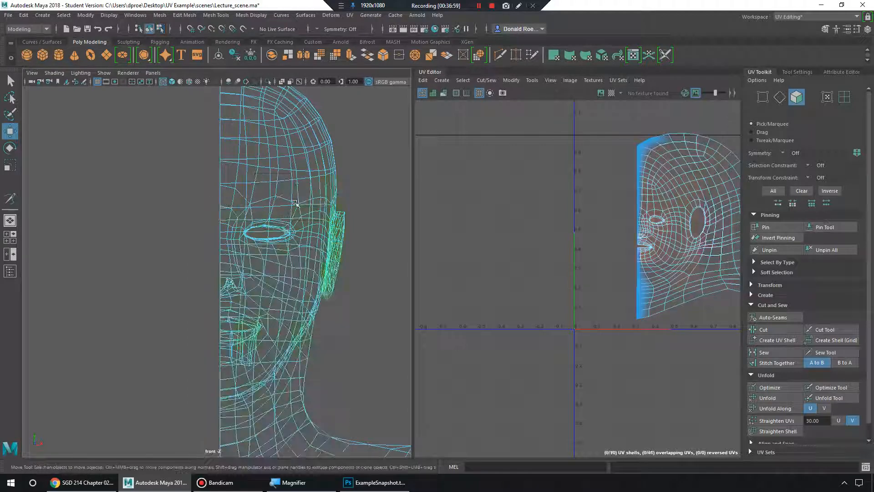
pyautogui.press('space')
pyautogui.press('space')
pyautogui.keyDown('alt'); pyautogui.moveTo(308, 220); pyautogui.dragTo(298, 221); pyautogui.keyUp('alt')
pyautogui.keyDown('alt'); pyautogui.moveTo(278, 276); pyautogui.dragTo(285, 212, button='middle'); pyautogui.keyUp('alt')
pyautogui.scroll(4, 258, 233)
pyautogui.moveTo(255, 236)
pyautogui.keyDown('alt'); pyautogui.mouseDown()
pyautogui.moveTo(270, 240)
pyautogui.moveTo(242, 237)
pyautogui.mouseUp(); pyautogui.keyUp('alt')
pyautogui.scroll(-4, 241, 236)
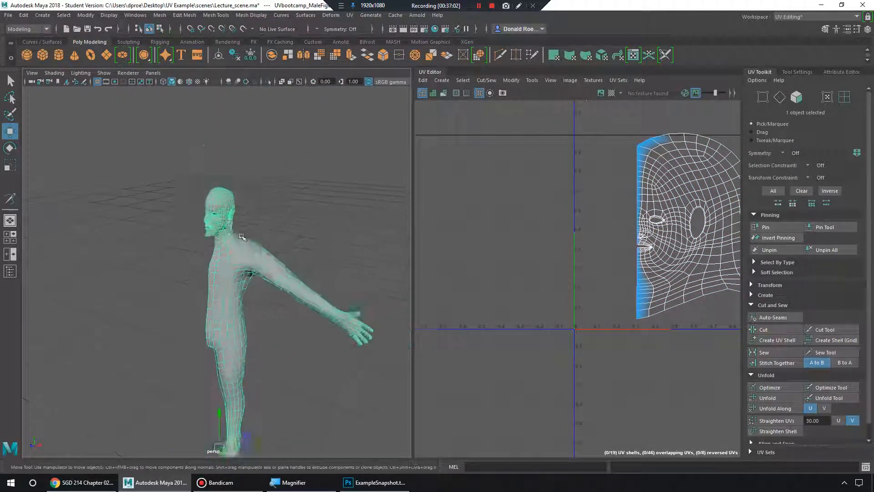
pyautogui.moveTo(281, 222); pyautogui.dragTo(283, 243, button='right')
pyautogui.click(286, 239)
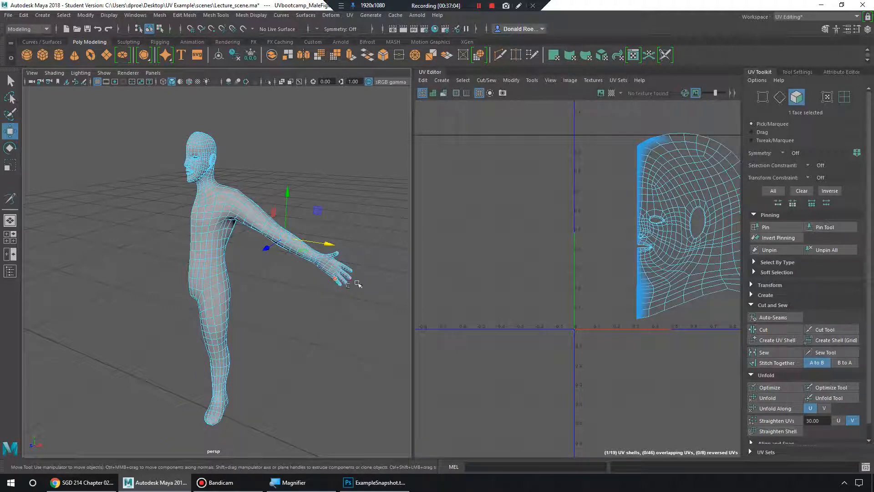
pyautogui.keyDown('alt'); pyautogui.moveTo(285, 269); pyautogui.dragTo(302, 273); pyautogui.keyUp('alt')
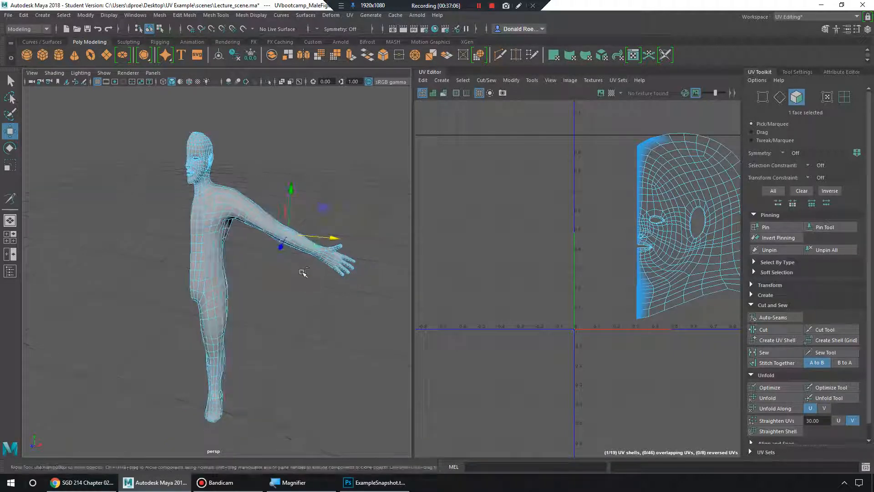
pyautogui.hotkey('ctrl', 'd')
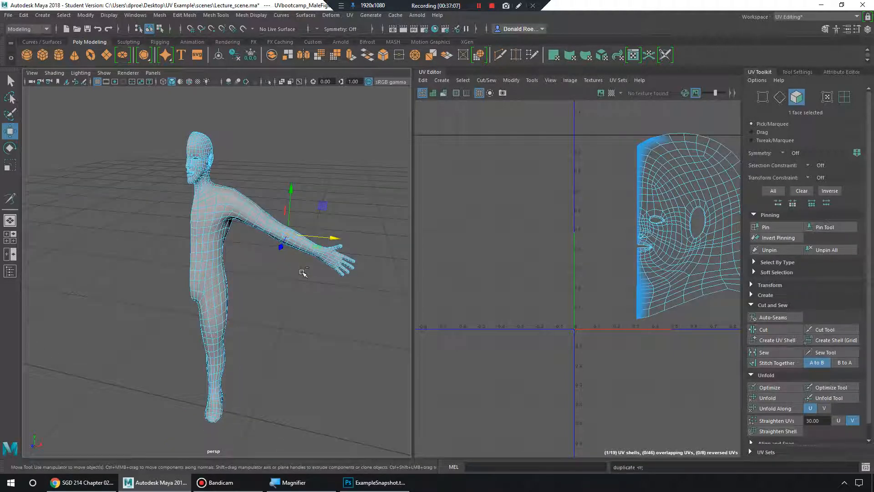
# - Mirror the duplicated half across the centre line by setting its Scale X to -1
pyautogui.click(867, 31)
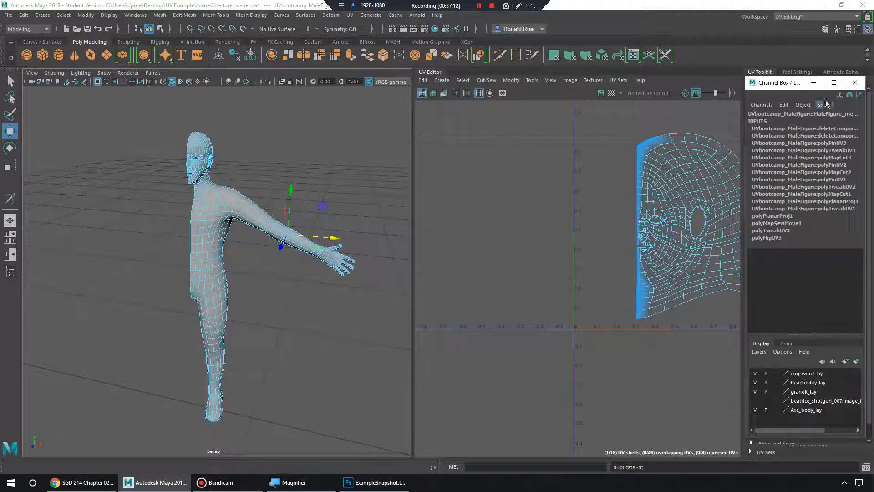
pyautogui.click(854, 82)
pyautogui.click(867, 30)
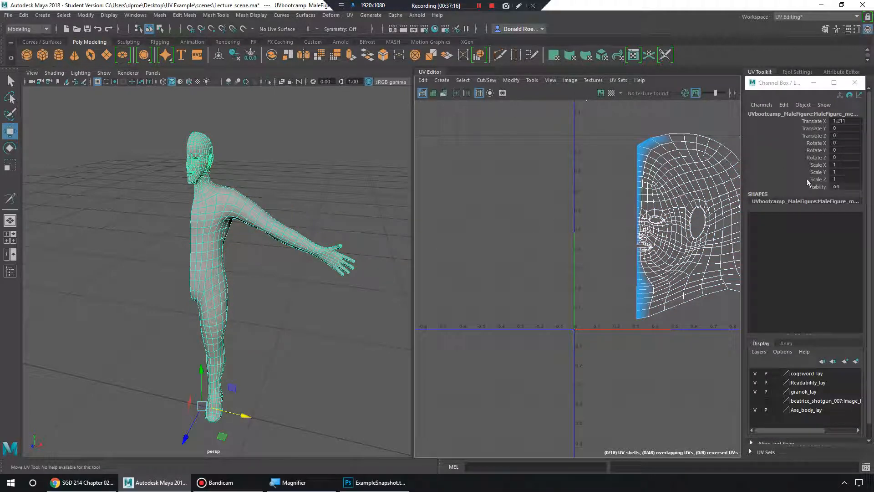
pyautogui.click(851, 179)
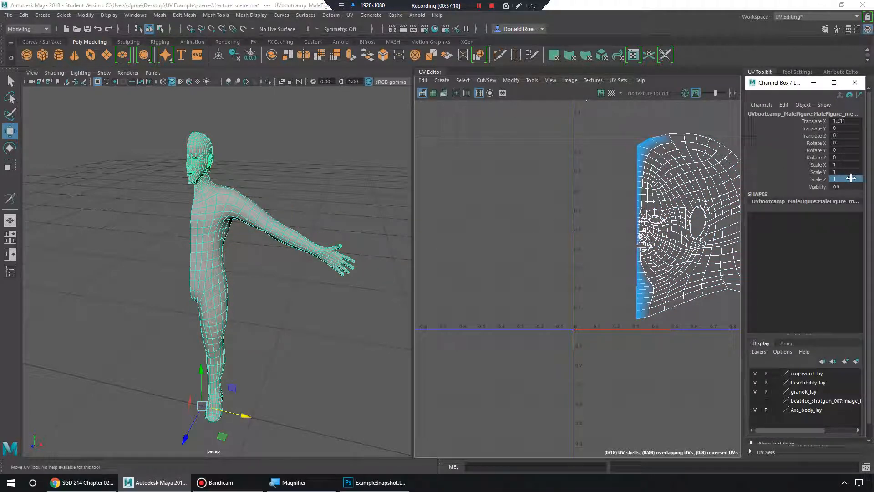
pyautogui.click(843, 164)
pyautogui.write('-')
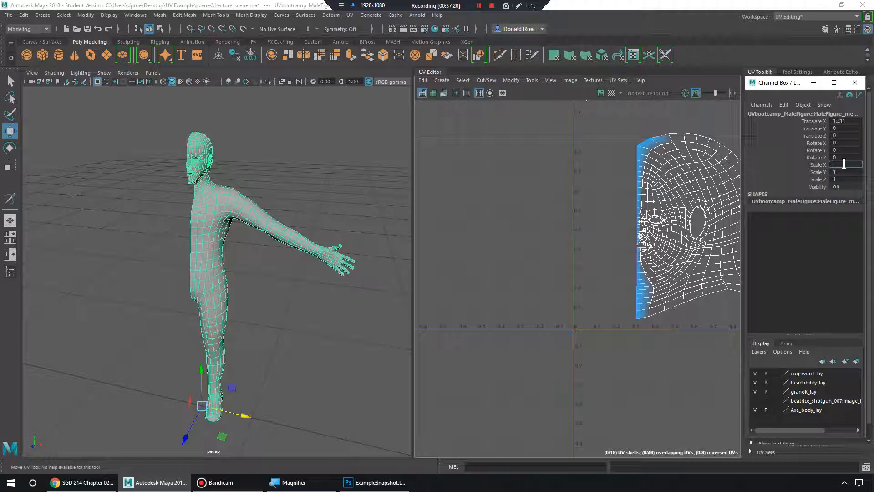
pyautogui.write('1')
pyautogui.press('Return')
# - Select the head UV shell of the mirrored duplicate
pyautogui.keyDown('alt'); pyautogui.moveTo(159, 260); pyautogui.dragTo(164, 304); pyautogui.keyUp('alt')
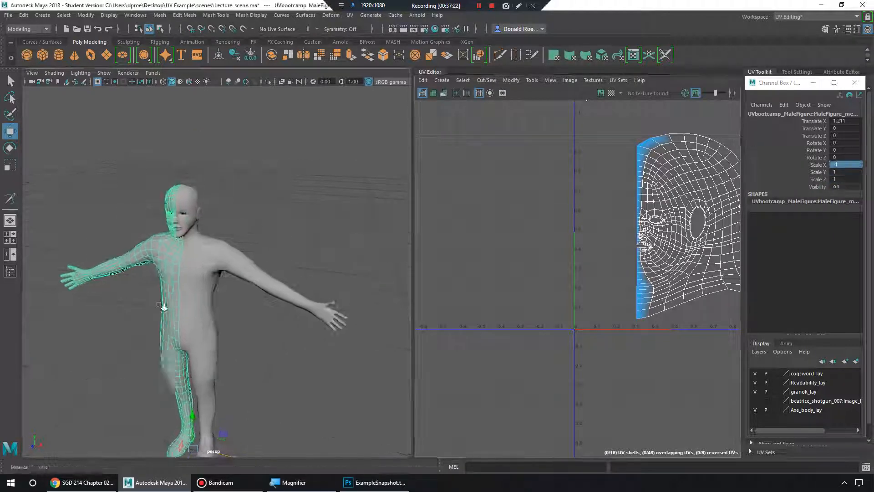
pyautogui.keyDown('alt'); pyautogui.moveTo(164, 304); pyautogui.dragTo(263, 292, button='right'); pyautogui.keyUp('alt')
pyautogui.keyDown('alt'); pyautogui.moveTo(211, 160); pyautogui.dragTo(198, 216, button='middle'); pyautogui.keyUp('alt')
pyautogui.keyDown('alt'); pyautogui.moveTo(689, 208); pyautogui.dragTo(570, 211, button='middle'); pyautogui.keyUp('alt')
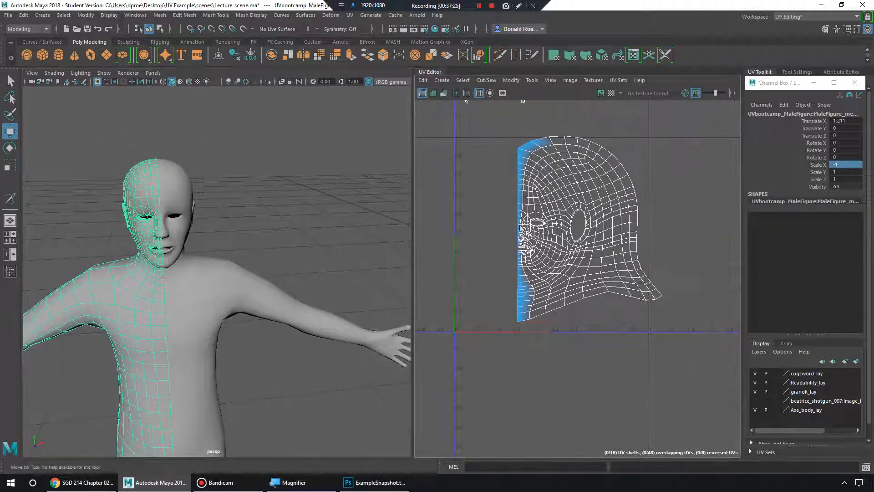
pyautogui.moveTo(569, 212); pyautogui.dragTo(531, 198, button='right')
pyautogui.click(562, 189)
pyautogui.moveTo(641, 234); pyautogui.dragTo(669, 242)
pyautogui.hotkey('ctrl', 'z')
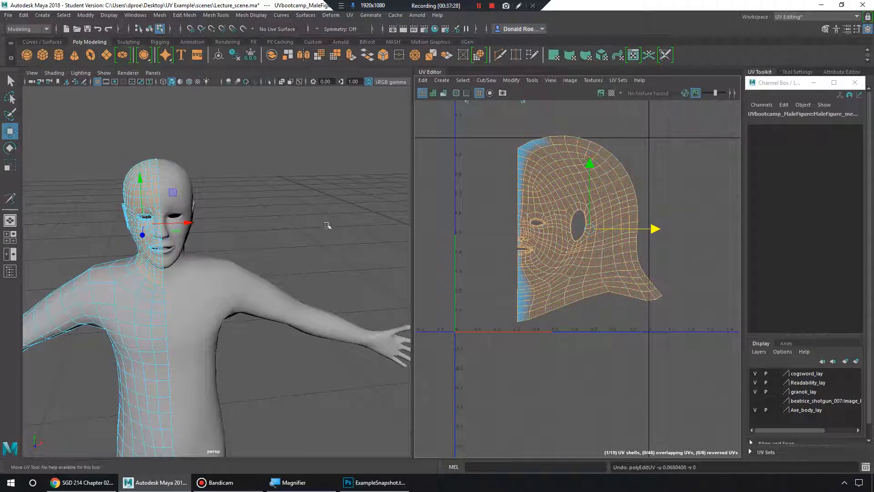
pyautogui.moveTo(327, 225)
pyautogui.keyDown('alt'); pyautogui.mouseDown()
pyautogui.moveTo(283, 221)
pyautogui.moveTo(318, 222)
pyautogui.mouseUp(); pyautogui.keyUp('alt')
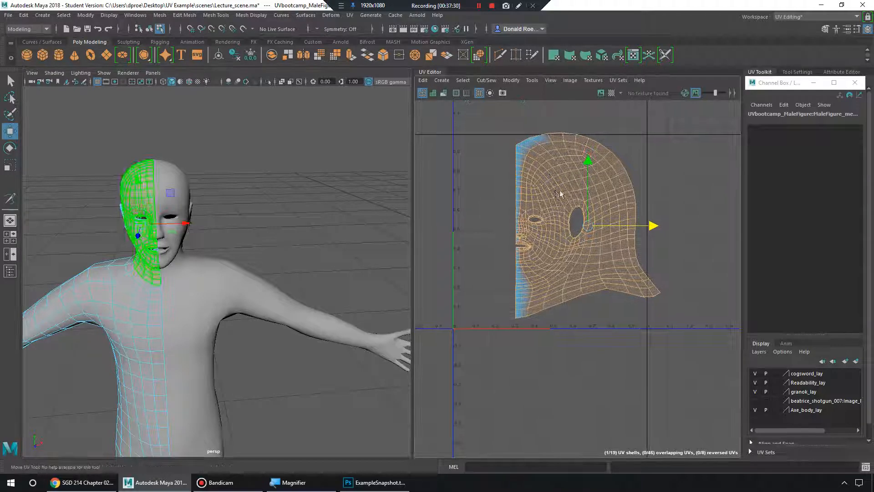
# - Unpin all UVs on the mirrored half and move its head shell in the negative U direction, outside the 0–1 tile
pyautogui.click(854, 82)
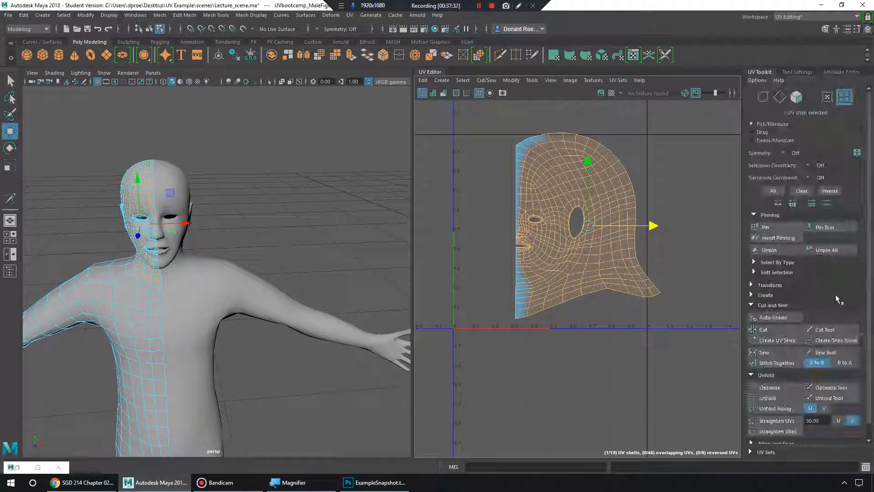
pyautogui.click(824, 250)
pyautogui.moveTo(655, 227); pyautogui.dragTo(499, 232)
pyautogui.keyDown('alt'); pyautogui.moveTo(504, 235); pyautogui.dragTo(678, 236, button='middle'); pyautogui.keyUp('alt')
pyautogui.keyDown('alt'); pyautogui.moveTo(678, 236); pyautogui.dragTo(638, 234, button='right'); pyautogui.keyUp('alt')
pyautogui.moveTo(637, 235); pyautogui.dragTo(595, 235, button='middle')
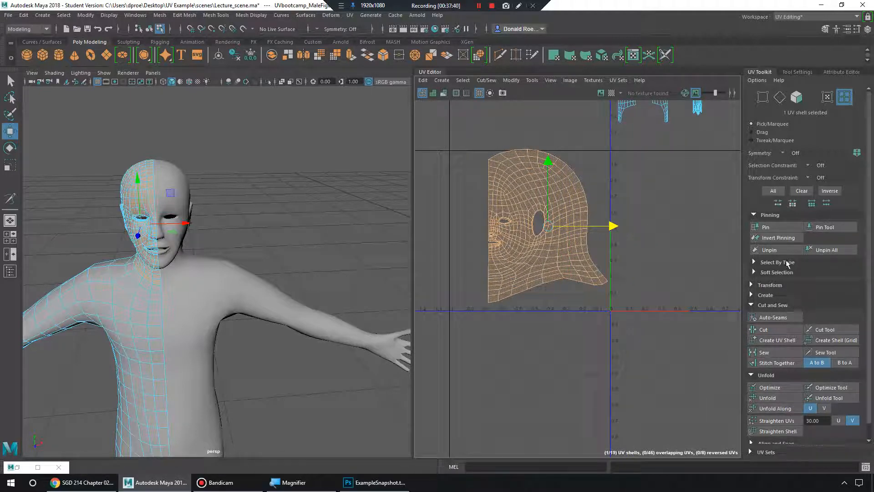
# - Flip the mirrored half's head UV shell in the U direction
pyautogui.click(755, 286)
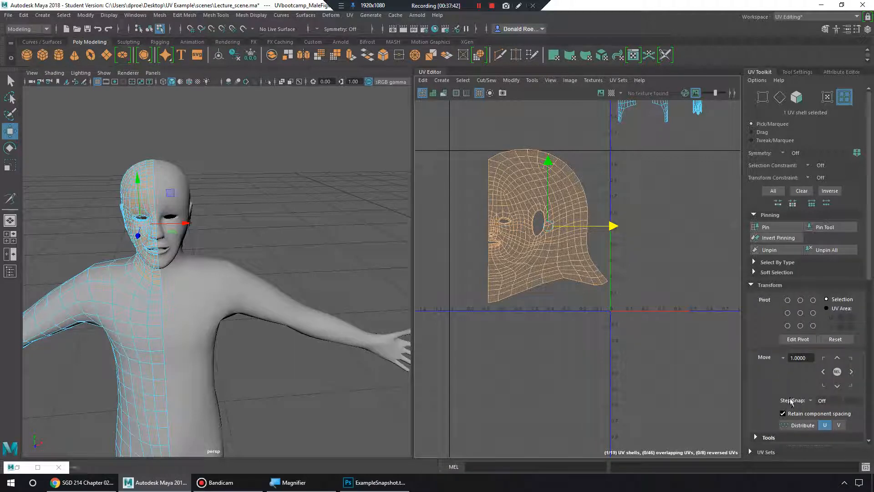
pyautogui.scroll(-3, 791, 399)
pyautogui.scroll(-3, 794, 396)
pyautogui.click(813, 366)
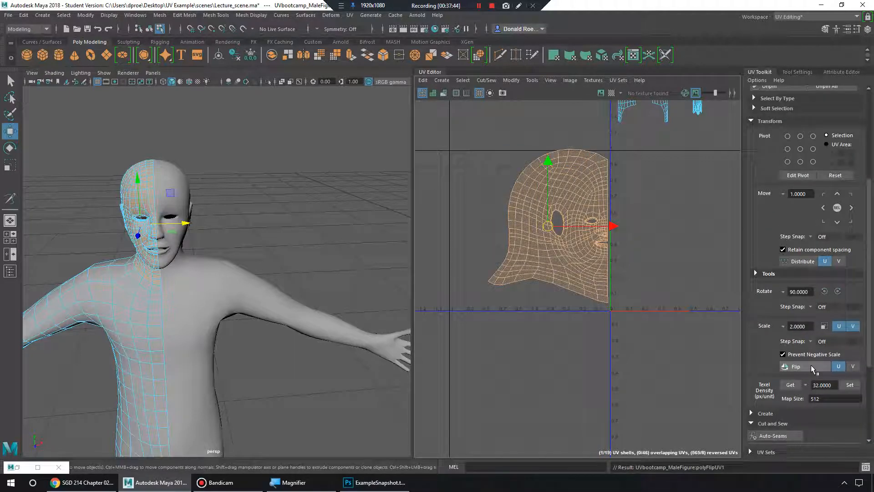
# - Select both body halves as objects and compare their head UV shells side by side
pyautogui.moveTo(175, 170); pyautogui.dragTo(187, 160, button='right')
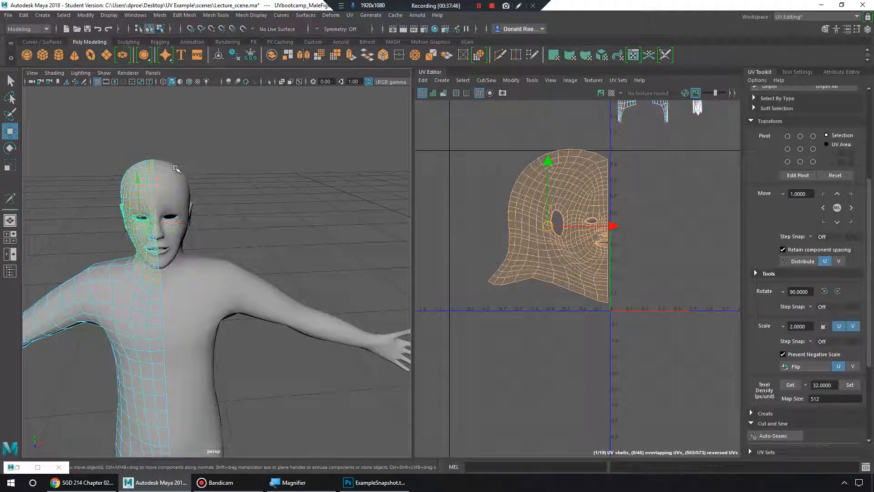
pyautogui.click(174, 168)
pyautogui.keyDown('shift'); pyautogui.click(142, 176); pyautogui.keyUp('shift')
pyautogui.keyDown('alt'); pyautogui.moveTo(561, 209); pyautogui.dragTo(456, 262, button='middle'); pyautogui.keyUp('alt')
pyautogui.keyDown('alt'); pyautogui.moveTo(456, 262); pyautogui.dragTo(572, 282, button='right'); pyautogui.keyUp('alt')
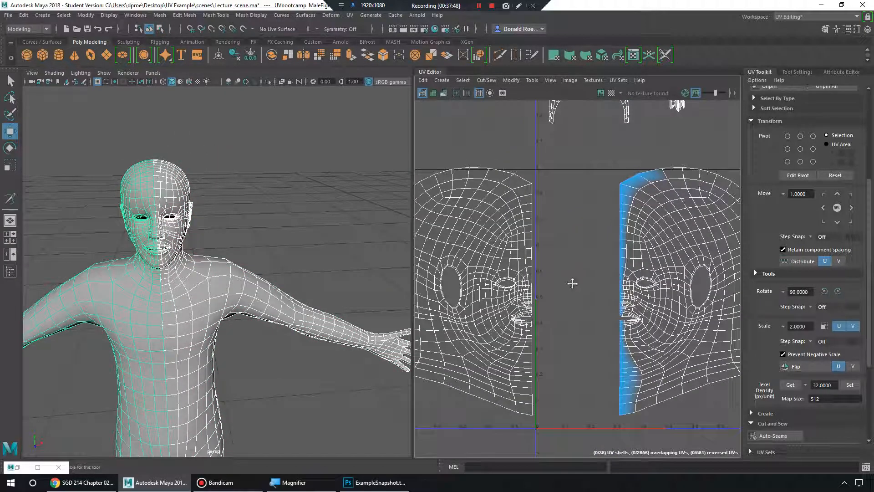
pyautogui.keyDown('alt'); pyautogui.moveTo(571, 282); pyautogui.dragTo(548, 259, button='middle'); pyautogui.keyUp('alt')
pyautogui.keyDown('alt'); pyautogui.moveTo(548, 259); pyautogui.dragTo(581, 246, button='right'); pyautogui.keyUp('alt')
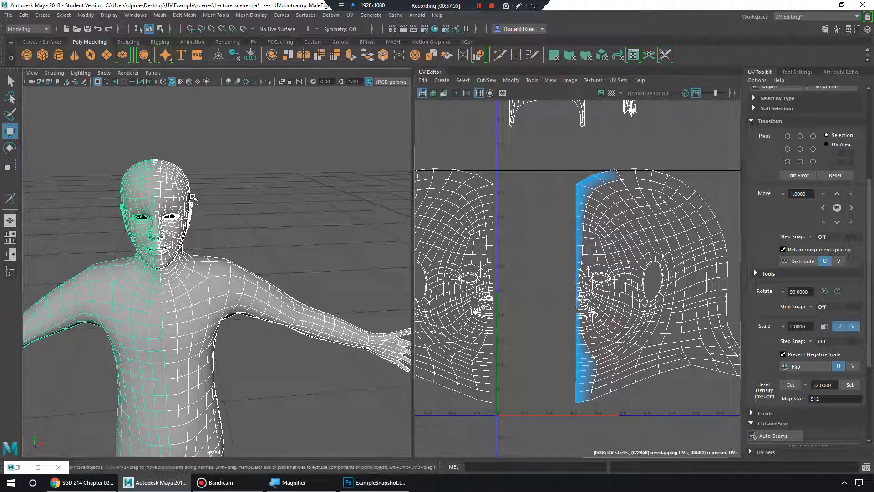
# - Select only the original body half and unpin all of its UVs
pyautogui.click(218, 283)
pyautogui.scroll(1, 817, 282)
pyautogui.scroll(3, 812, 229)
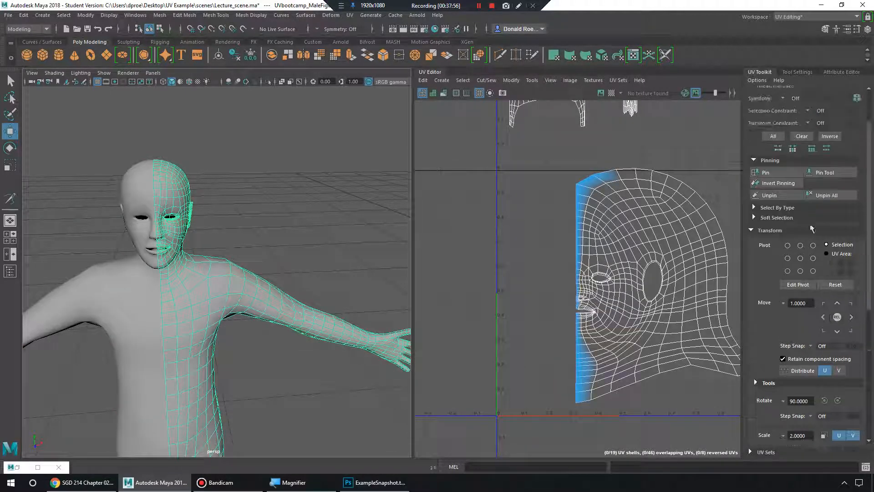
pyautogui.click(826, 195)
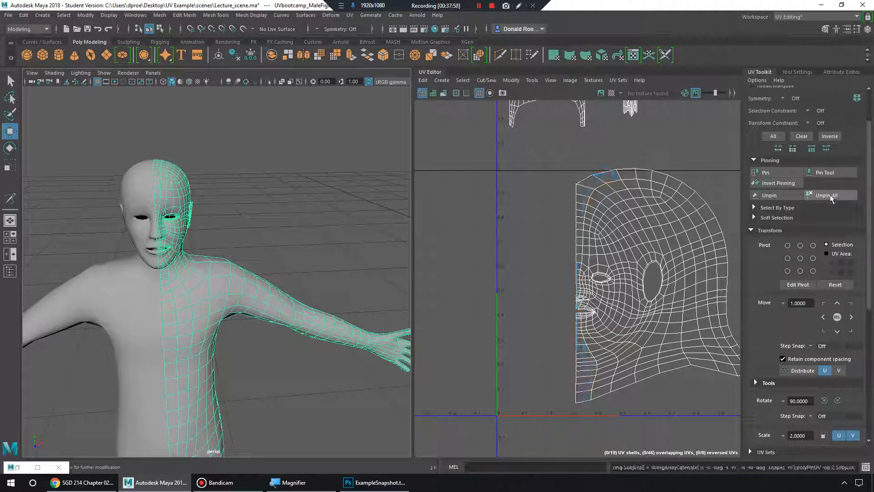
# - Select both body halves and combine them into a single mesh
pyautogui.click(154, 207)
pyautogui.keyDown('shift'); pyautogui.click(190, 194); pyautogui.keyUp('shift')
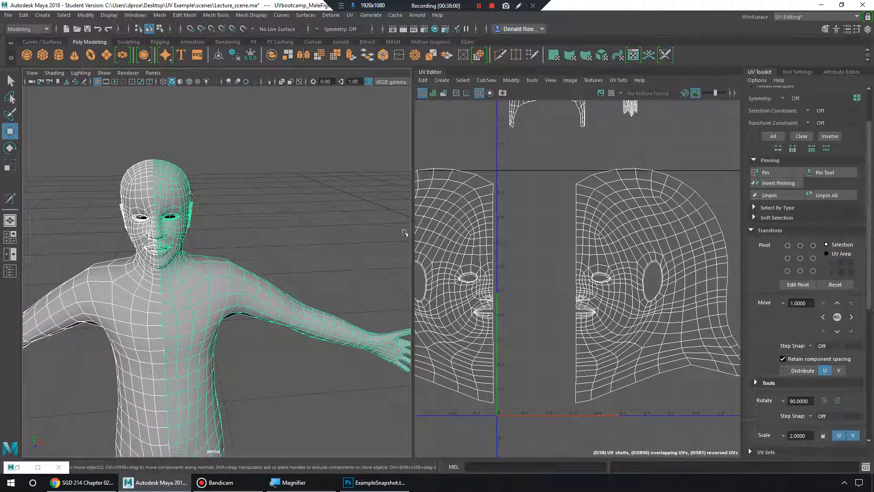
pyautogui.click(160, 15)
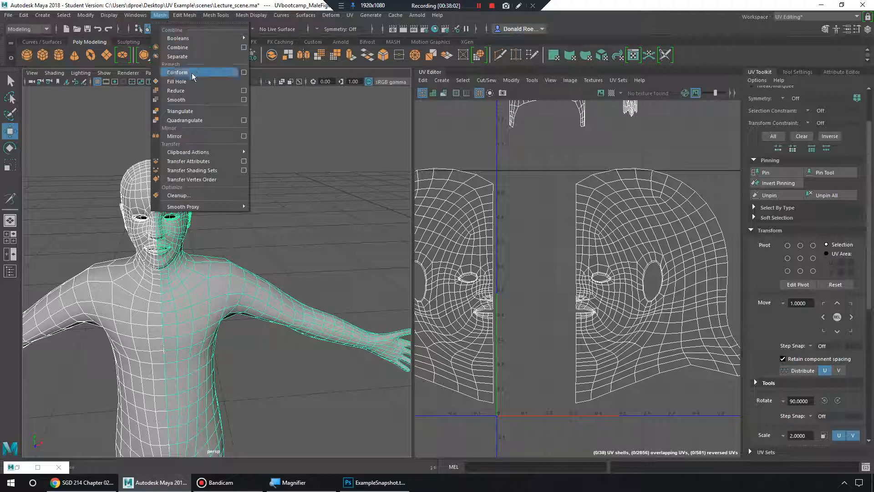
pyautogui.click(192, 48)
# - Select the flipped head UV shell and move it along U until its centre edge meets the other half's edge
pyautogui.moveTo(469, 239); pyautogui.dragTo(429, 226, button='right')
pyautogui.scroll(-2, 519, 271)
pyautogui.keyDown('alt'); pyautogui.moveTo(519, 271); pyautogui.dragTo(558, 272, button='middle'); pyautogui.keyUp('alt')
pyautogui.click(551, 271)
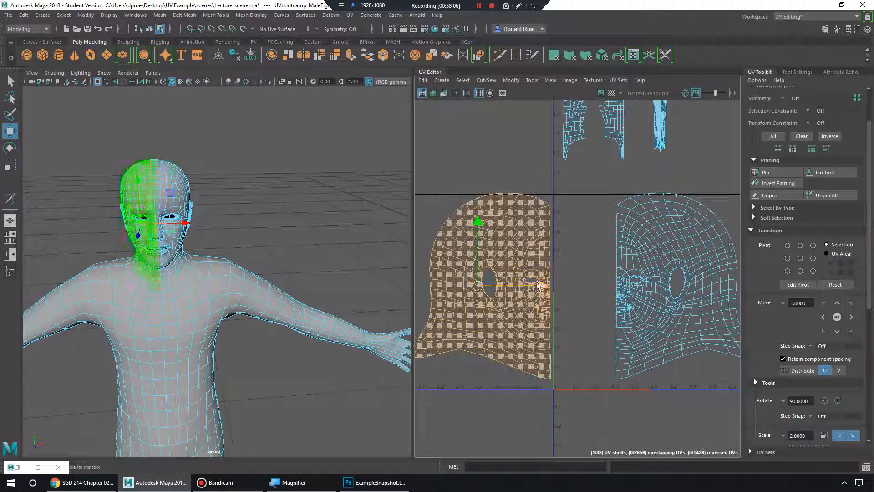
pyautogui.moveTo(542, 289); pyautogui.dragTo(604, 290)
pyautogui.keyDown('alt'); pyautogui.moveTo(658, 304); pyautogui.dragTo(595, 299, button='middle'); pyautogui.keyUp('alt')
pyautogui.scroll(6, 564, 273)
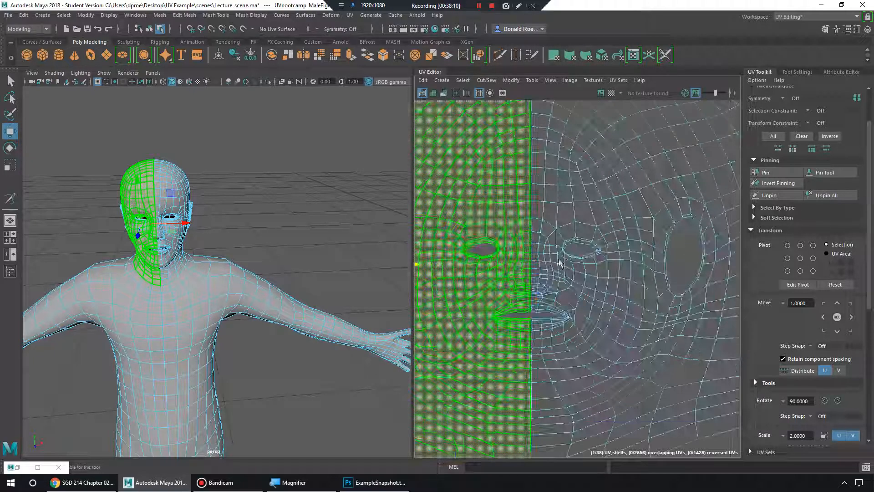
# - Try to pick individual edges along the centre seam between the two head UV shells
pyautogui.keyDown('alt'); pyautogui.moveTo(560, 263); pyautogui.dragTo(579, 365, button='middle'); pyautogui.keyUp('alt')
pyautogui.moveTo(537, 175); pyautogui.dragTo(534, 149, button='right')
pyautogui.click(550, 187)
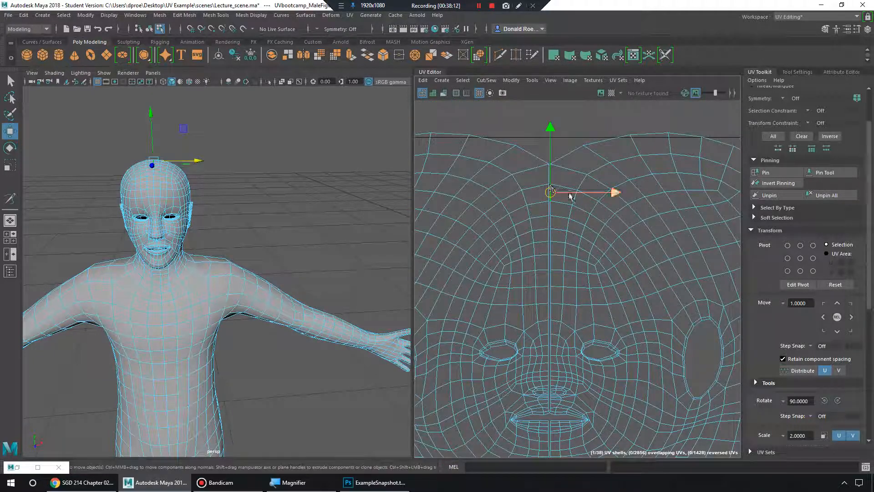
pyautogui.keyDown('shift'); pyautogui.click(552, 263); pyautogui.keyUp('shift')
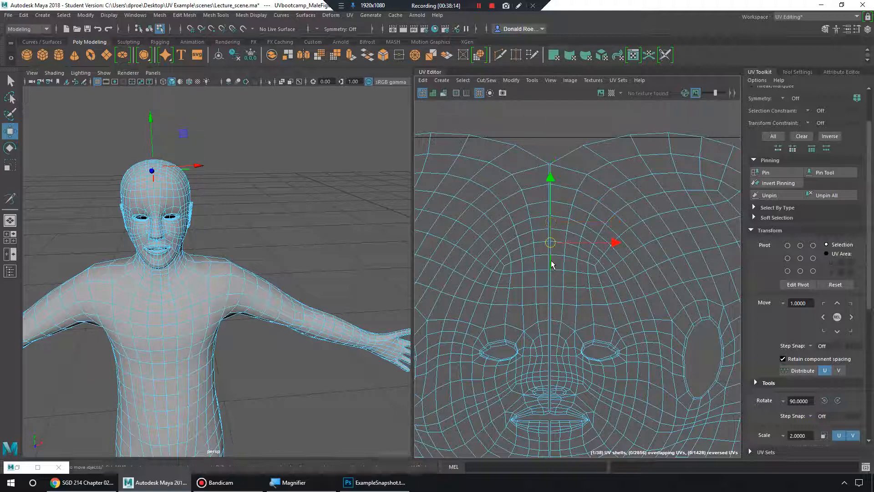
pyautogui.click(604, 165)
pyautogui.click(595, 155)
pyautogui.click(564, 187)
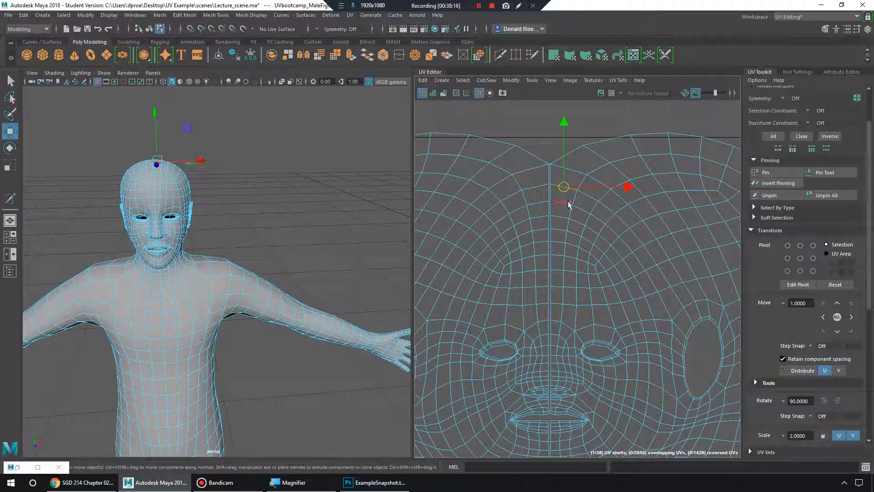
pyautogui.hotkey('ctrl', 'z')
# - Select the full centre edge loop on both sides of the head UV seam
pyautogui.moveTo(552, 188); pyautogui.dragTo(548, 152, button='right')
pyautogui.doubleClick(552, 179)
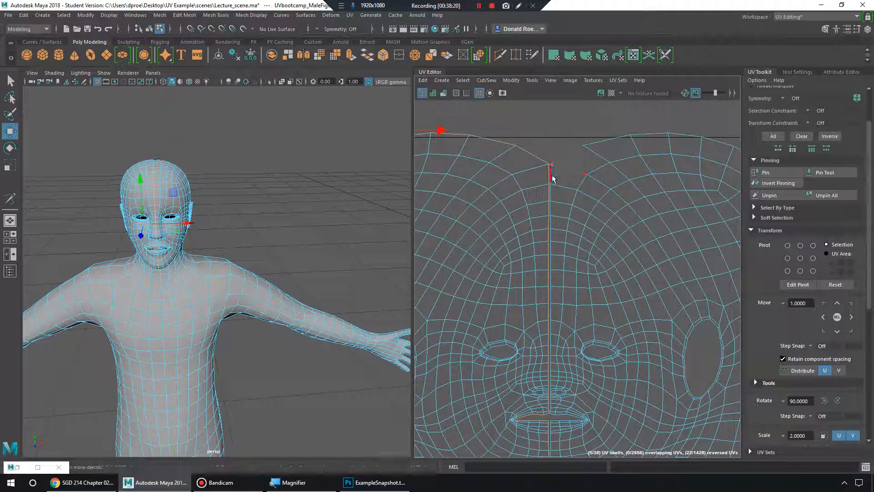
pyautogui.keyDown('shift'); pyautogui.doubleClick(552, 178); pyautogui.keyUp('shift')
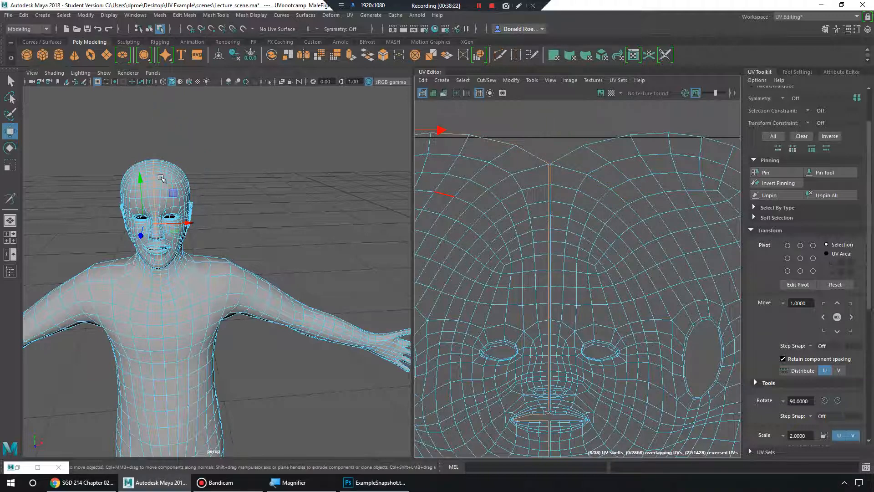
# - Clear the edge selection and try picking single edges around the face's centre seam again
pyautogui.moveTo(162, 177); pyautogui.dragTo(196, 163, button='right')
pyautogui.moveTo(565, 171); pyautogui.dragTo(565, 141, button='right')
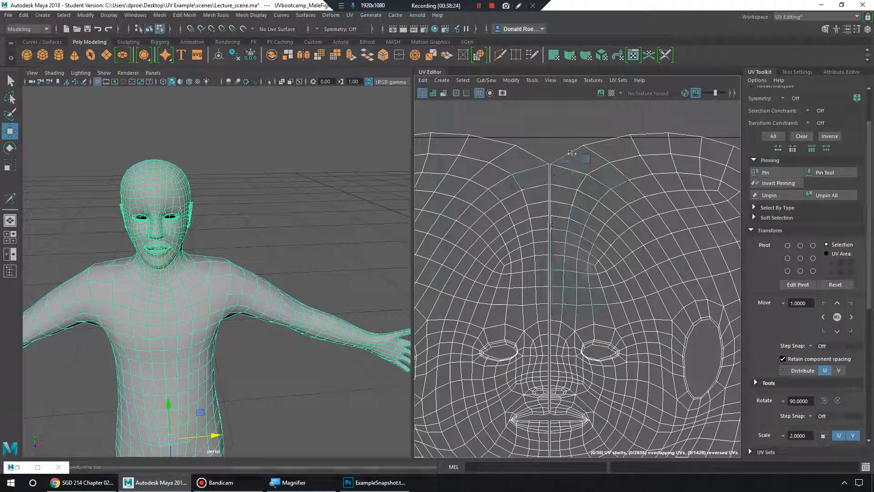
pyautogui.click(553, 198)
pyautogui.click(551, 311)
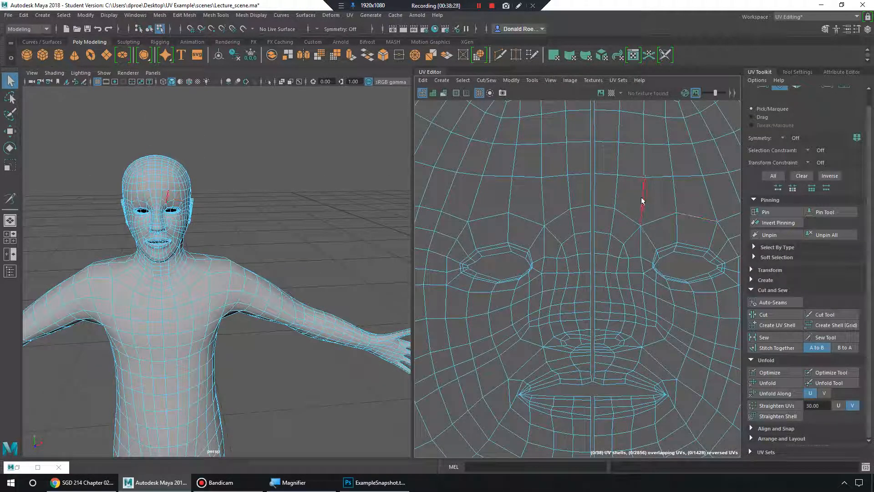
pyautogui.scroll(-5, 634, 200)
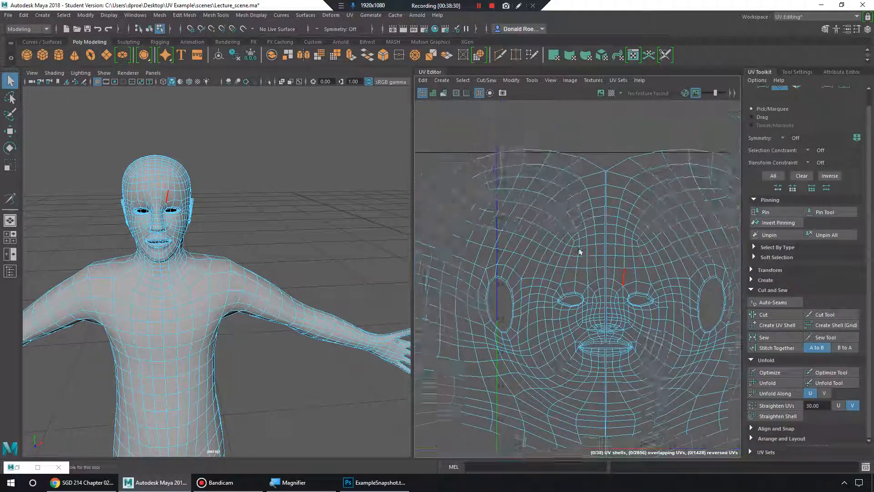
pyautogui.moveTo(608, 191); pyautogui.dragTo(601, 159, button='right')
# - Select all vertices of the combined male figure and merge them to weld the two halves
pyautogui.moveTo(148, 176); pyautogui.dragTo(123, 153, button='right')
pyautogui.moveTo(261, 321); pyautogui.dragTo(261, 322)
pyautogui.scroll(-5, 341, 289)
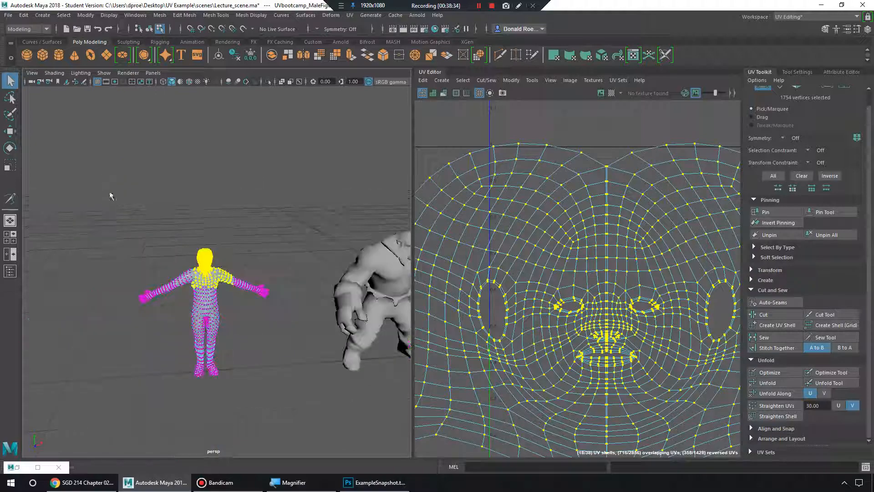
pyautogui.scroll(6, 356, 289)
pyautogui.keyDown('shift'); pyautogui.moveTo(185, 196); pyautogui.dragTo(228, 152, button='right'); pyautogui.keyUp('shift')
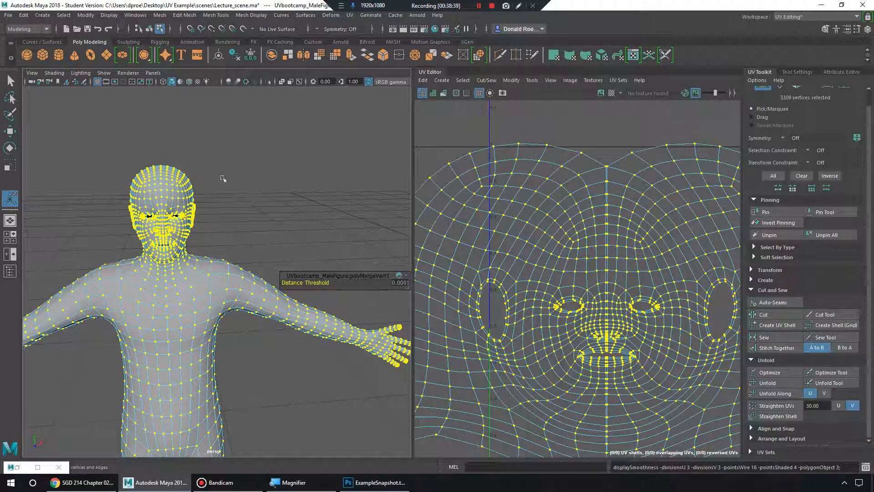
# - Select the whole centre seam edge loop between the two head UV halves
pyautogui.scroll(5, 223, 179)
pyautogui.keyDown('alt'); pyautogui.moveTo(223, 178); pyautogui.dragTo(314, 277, button='middle'); pyautogui.keyUp('alt')
pyautogui.keyDown('alt'); pyautogui.moveTo(255, 274); pyautogui.dragTo(297, 240); pyautogui.keyUp('alt')
pyautogui.moveTo(608, 236); pyautogui.dragTo(609, 209, button='right')
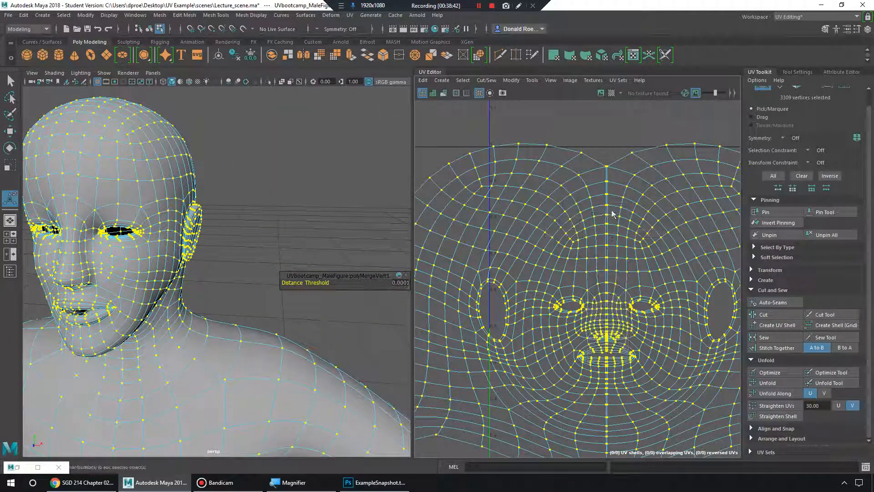
pyautogui.keyDown('alt'); pyautogui.moveTo(559, 245); pyautogui.dragTo(644, 232, button='right'); pyautogui.keyUp('alt')
pyautogui.doubleClick(630, 145)
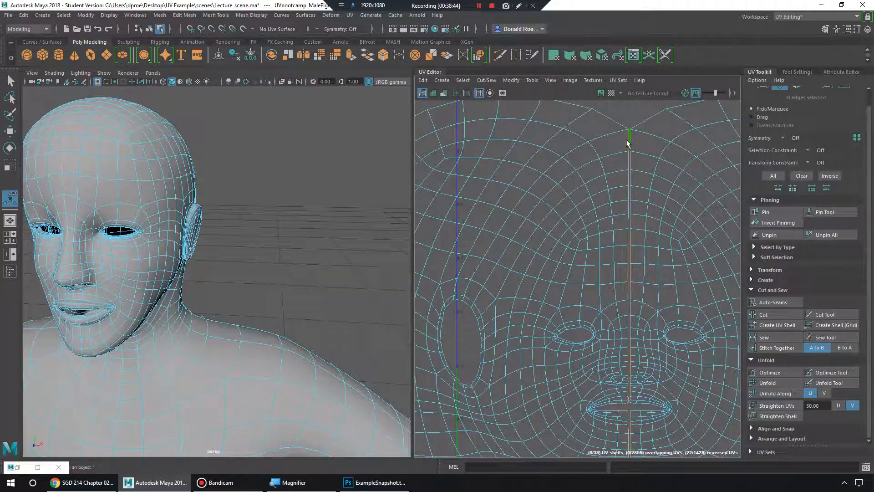
# - Deselect the face shells' outer border and mouth edges, leaving the seam edges down the middle of the face selected
pyautogui.keyDown('alt'); pyautogui.moveTo(625, 172); pyautogui.dragTo(574, 202, button='middle'); pyautogui.keyUp('alt')
pyautogui.keyDown('alt'); pyautogui.moveTo(660, 203); pyautogui.dragTo(565, 228, button='right'); pyautogui.keyUp('alt')
pyautogui.keyDown('alt'); pyautogui.moveTo(566, 228); pyautogui.dragTo(592, 257, button='middle'); pyautogui.keyUp('alt')
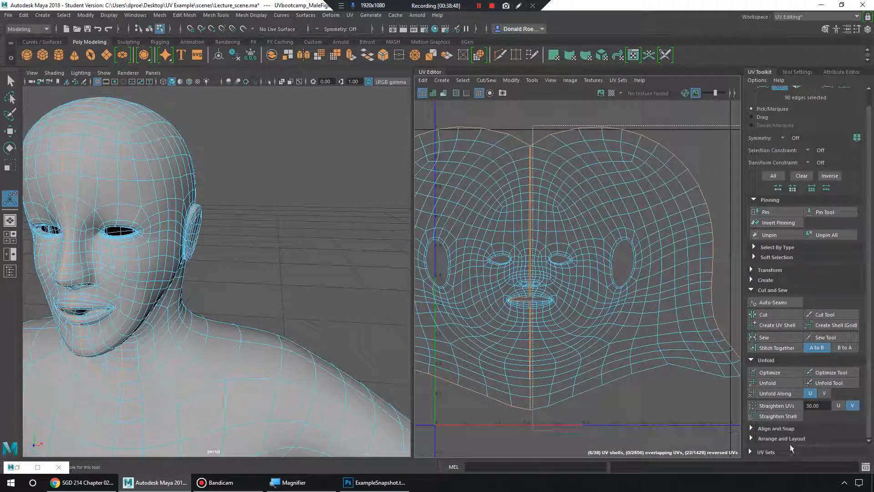
pyautogui.keyDown('ctrl'); pyautogui.moveTo(791, 448); pyautogui.dragTo(790, 446); pyautogui.keyUp('ctrl')
pyautogui.keyDown('alt'); pyautogui.moveTo(479, 247); pyautogui.dragTo(528, 314, button='right'); pyautogui.keyUp('alt')
pyautogui.keyDown('alt'); pyautogui.moveTo(528, 314); pyautogui.dragTo(501, 248, button='middle'); pyautogui.keyUp('alt')
pyautogui.keyDown('alt'); pyautogui.moveTo(500, 248); pyautogui.dragTo(542, 273, button='right'); pyautogui.keyUp('alt')
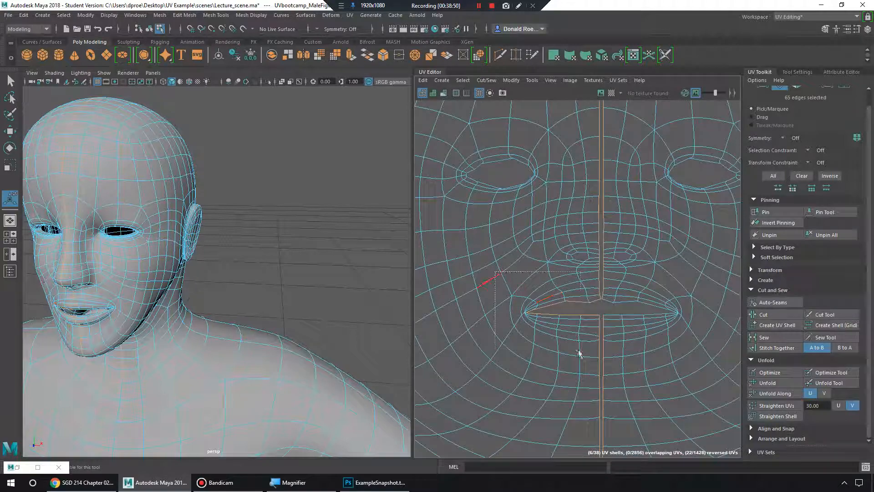
pyautogui.keyDown('ctrl'); pyautogui.moveTo(593, 359); pyautogui.dragTo(594, 360); pyautogui.keyUp('ctrl')
pyautogui.keyDown('alt'); pyautogui.moveTo(594, 360); pyautogui.dragTo(361, 186, button='right'); pyautogui.keyUp('alt')
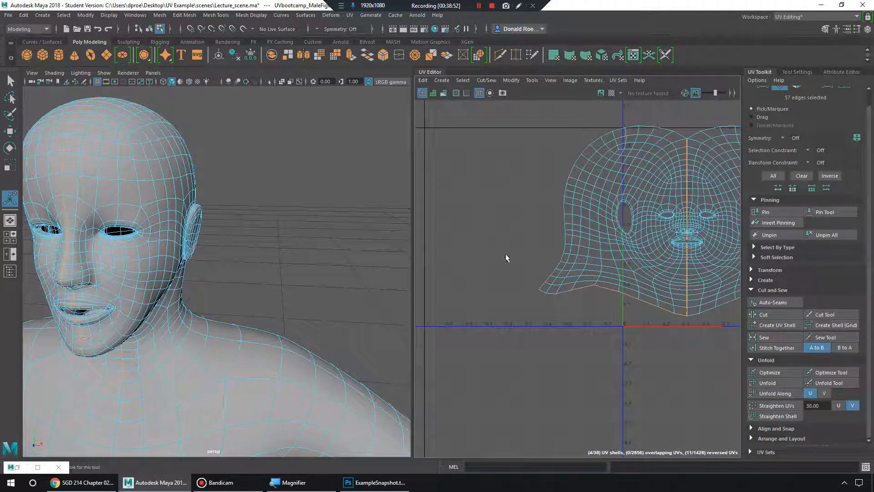
pyautogui.keyDown('alt'); pyautogui.moveTo(685, 296); pyautogui.dragTo(600, 331, button='middle'); pyautogui.keyUp('alt')
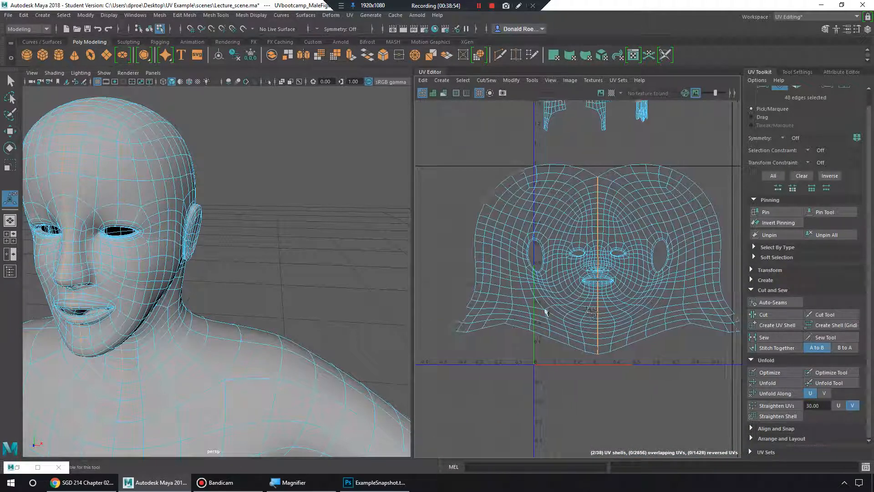
# - Stitch the two face UV halves together along the selected centre seam, using the A to B direction
pyautogui.keyDown('alt'); pyautogui.moveTo(544, 313); pyautogui.dragTo(664, 300, button='right'); pyautogui.keyUp('alt')
pyautogui.keyDown('alt'); pyautogui.moveTo(665, 300); pyautogui.dragTo(600, 311, button='middle'); pyautogui.keyUp('alt')
pyautogui.keyDown('alt'); pyautogui.moveTo(601, 311); pyautogui.dragTo(759, 363, button='right'); pyautogui.keyUp('alt')
pyautogui.keyDown('alt'); pyautogui.moveTo(607, 231); pyautogui.dragTo(615, 263, button='middle'); pyautogui.keyUp('alt')
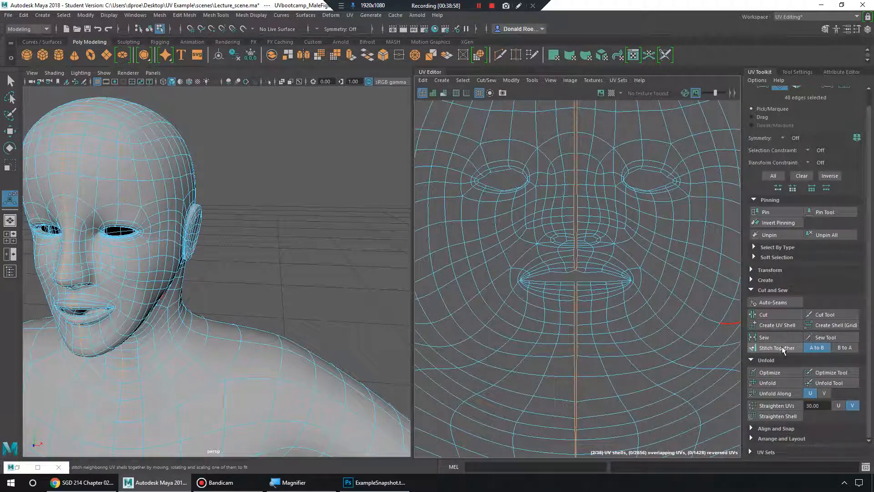
pyautogui.click(782, 347)
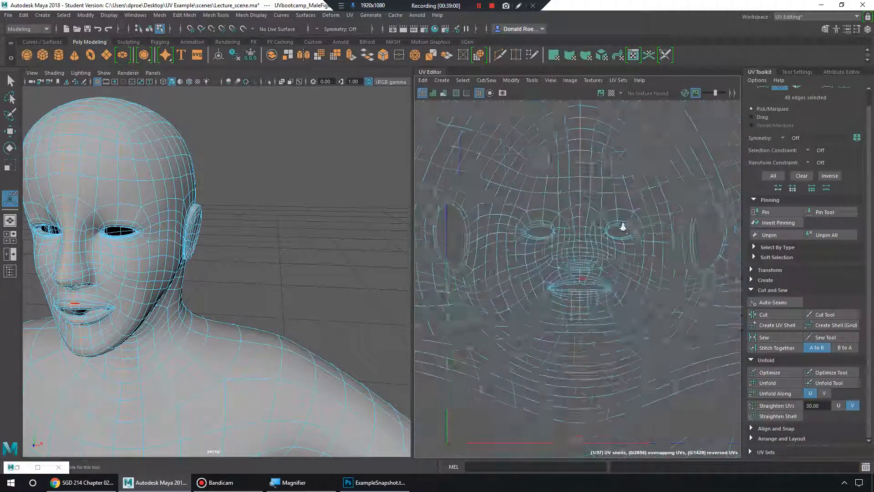
# - Examine the joined face UV shell along the centre line, from the forehead down to the nose, mouth and chin
pyautogui.rightClick(550, 193)
pyautogui.click(560, 173)
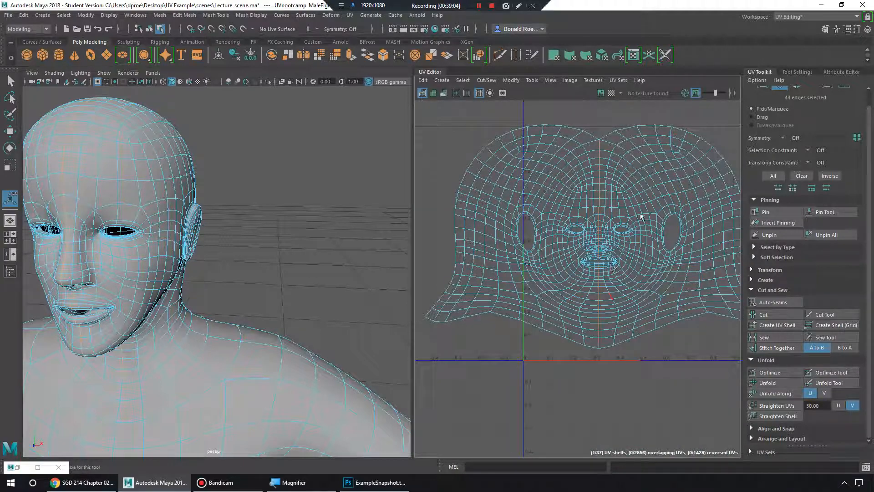
pyautogui.keyDown('alt'); pyautogui.moveTo(652, 211); pyautogui.dragTo(572, 215); pyautogui.keyUp('alt')
pyautogui.keyDown('alt'); pyautogui.moveTo(553, 217); pyautogui.dragTo(589, 243, button='right'); pyautogui.keyUp('alt')
pyautogui.keyDown('alt'); pyautogui.moveTo(515, 233); pyautogui.dragTo(572, 294, button='middle'); pyautogui.keyUp('alt')
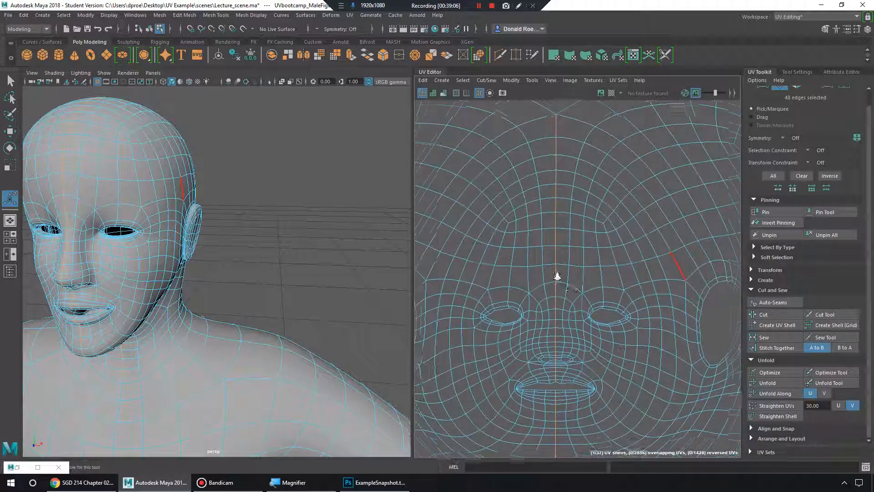
pyautogui.keyDown('alt'); pyautogui.moveTo(556, 276); pyautogui.dragTo(580, 293, button='right'); pyautogui.keyUp('alt')
pyautogui.keyDown('alt'); pyautogui.moveTo(592, 401); pyautogui.dragTo(624, 266, button='middle'); pyautogui.keyUp('alt')
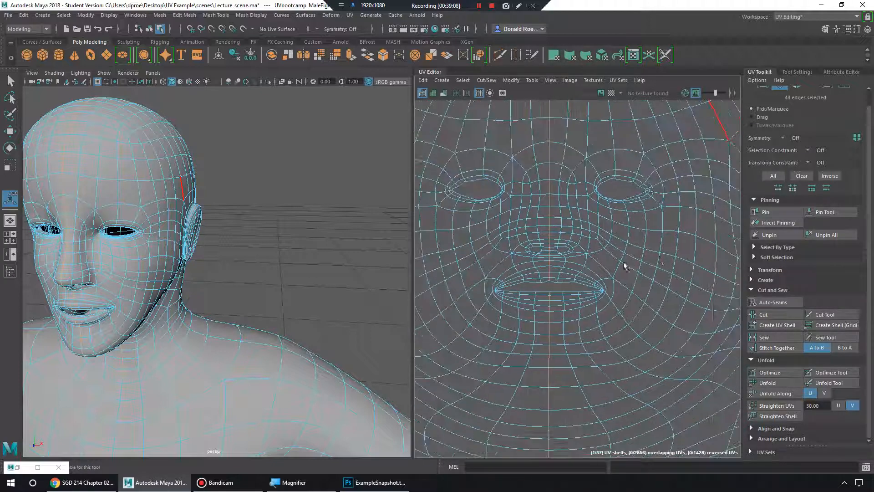
pyautogui.keyDown('alt'); pyautogui.moveTo(638, 237); pyautogui.dragTo(490, 214, button='right'); pyautogui.keyUp('alt')
pyautogui.keyDown('alt'); pyautogui.moveTo(626, 232); pyautogui.dragTo(607, 239, button='middle'); pyautogui.keyUp('alt')
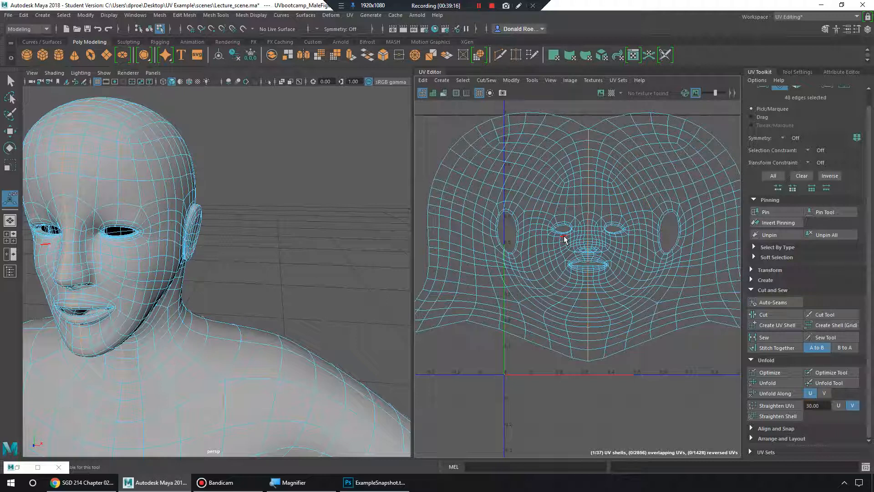
# - Select the edge loop around the base of the ear on the 3D head model
pyautogui.keyDown('alt'); pyautogui.moveTo(283, 222); pyautogui.dragTo(200, 241); pyautogui.keyUp('alt')
pyautogui.keyDown('alt'); pyautogui.moveTo(201, 246); pyautogui.dragTo(281, 267, button='right'); pyautogui.keyUp('alt')
pyautogui.moveTo(282, 267)
pyautogui.keyDown('alt'); pyautogui.mouseDown(button='middle')
pyautogui.moveTo(293, 276)
pyautogui.moveTo(291, 269)
pyautogui.mouseUp(button='middle'); pyautogui.keyUp('alt')
pyautogui.keyDown('alt'); pyautogui.moveTo(286, 269); pyautogui.dragTo(324, 264); pyautogui.keyUp('alt')
pyautogui.moveTo(333, 216); pyautogui.dragTo(332, 194, button='right')
pyautogui.doubleClick(346, 207)
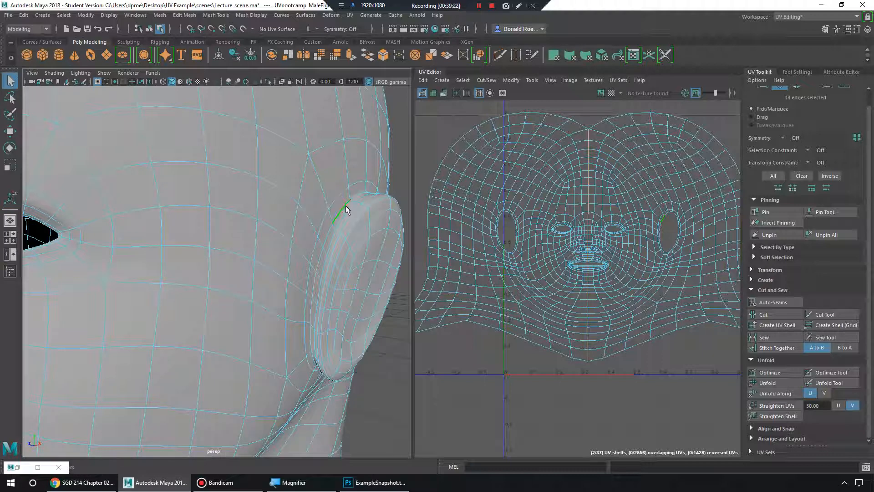
# - Compare the selected ear loop on the model with the ear opening in the face UV shell, and check the head from the front
pyautogui.keyDown('alt'); pyautogui.moveTo(365, 243); pyautogui.dragTo(274, 224); pyautogui.keyUp('alt')
pyautogui.keyDown('alt'); pyautogui.moveTo(275, 225); pyautogui.dragTo(316, 261, button='middle'); pyautogui.keyUp('alt')
pyautogui.press('f')
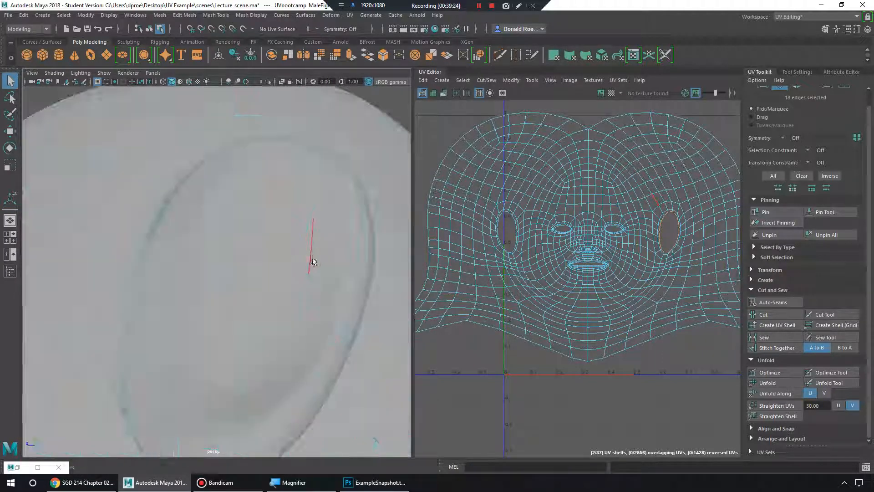
pyautogui.keyDown('alt'); pyautogui.moveTo(312, 261); pyautogui.dragTo(264, 313); pyautogui.keyUp('alt')
pyautogui.scroll(8, 664, 250)
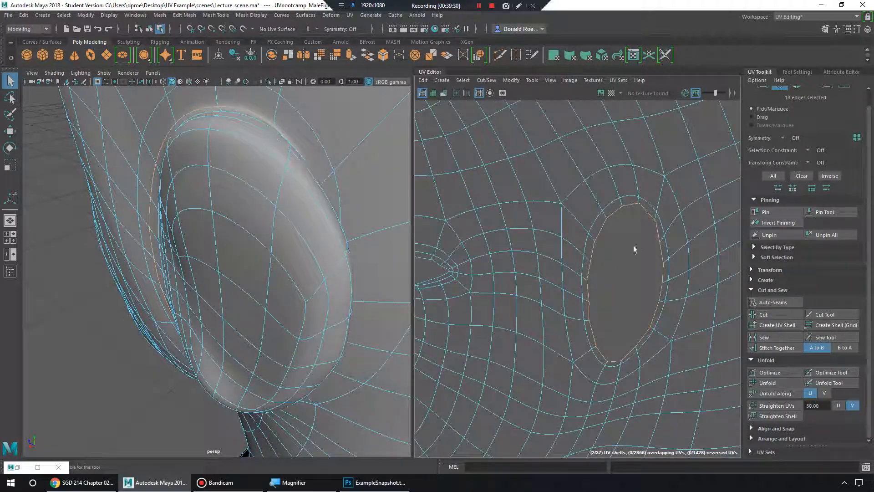
pyautogui.scroll(-10, 657, 288)
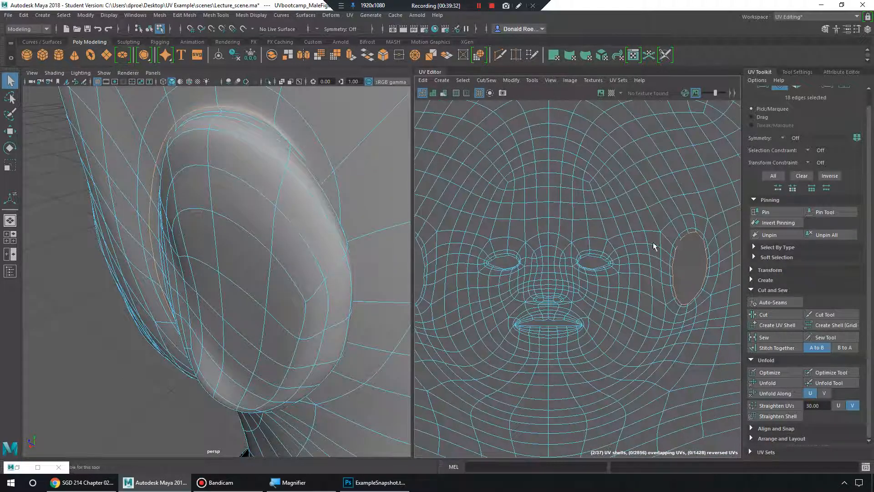
pyautogui.scroll(-4, 662, 237)
pyautogui.keyDown('alt'); pyautogui.moveTo(624, 213); pyautogui.dragTo(581, 260, button='middle'); pyautogui.keyUp('alt')
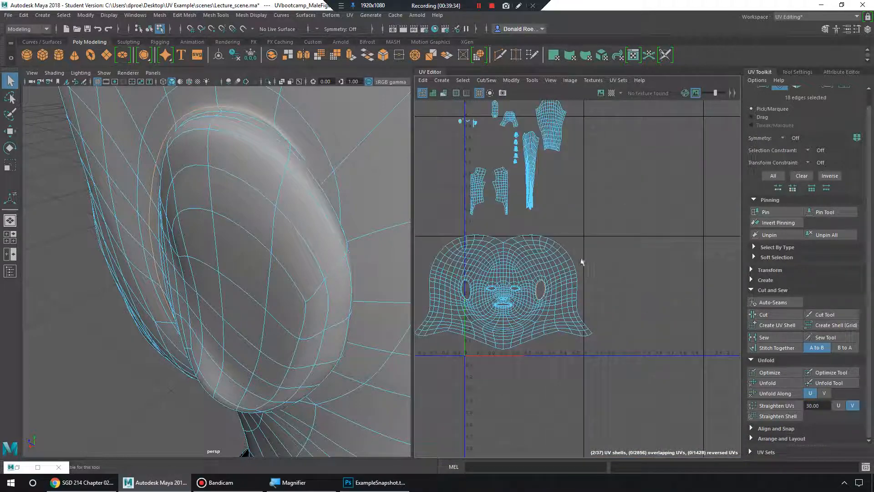
pyautogui.keyDown('alt'); pyautogui.moveTo(193, 221); pyautogui.dragTo(283, 205); pyautogui.keyUp('alt')
pyautogui.scroll(-10, 241, 199)
pyautogui.keyDown('alt'); pyautogui.moveTo(239, 235); pyautogui.dragTo(244, 228); pyautogui.keyUp('alt')
pyautogui.keyDown('alt'); pyautogui.moveTo(244, 229); pyautogui.dragTo(291, 262, button='right'); pyautogui.keyUp('alt')
pyautogui.keyDown('alt'); pyautogui.moveTo(236, 272); pyautogui.dragTo(283, 256, button='right'); pyautogui.keyUp('alt')
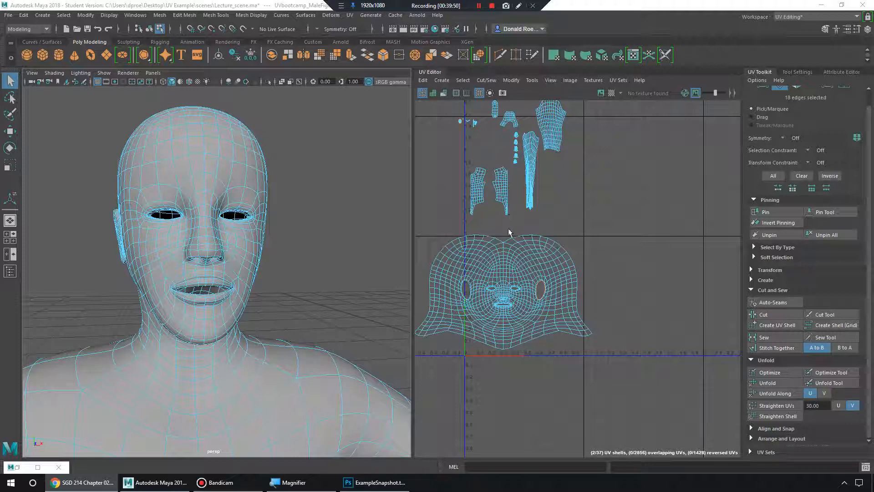
# - Select the whole face UV shell, move it into the empty tile diagonally up and left of the 0–1 tile, and scale it down
pyautogui.keyDown('alt'); pyautogui.moveTo(508, 228); pyautogui.dragTo(525, 278, button='middle'); pyautogui.keyUp('alt')
pyautogui.rightClick(548, 314)
pyautogui.moveTo(550, 317); pyautogui.dragTo(510, 301, button='right')
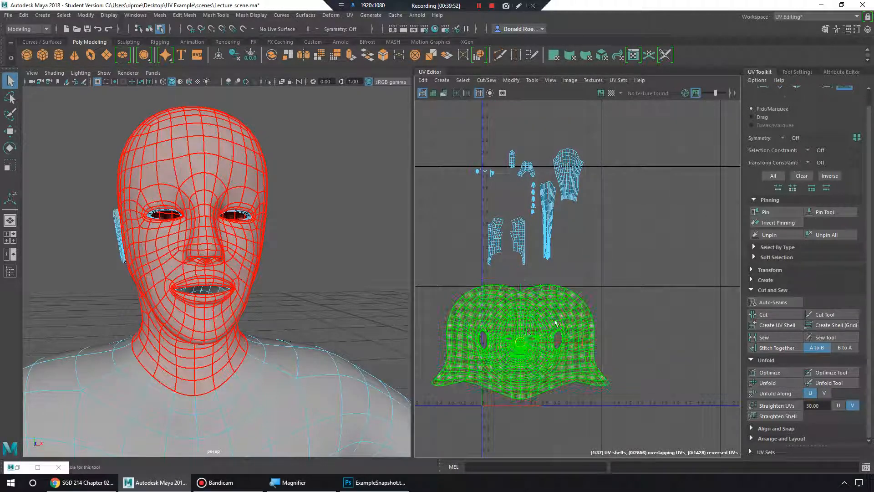
pyautogui.click(555, 323)
pyautogui.press('w')
pyautogui.moveTo(521, 342); pyautogui.dragTo(400, 199)
pyautogui.keyDown('alt'); pyautogui.moveTo(464, 247); pyautogui.dragTo(558, 261, button='middle'); pyautogui.keyUp('alt')
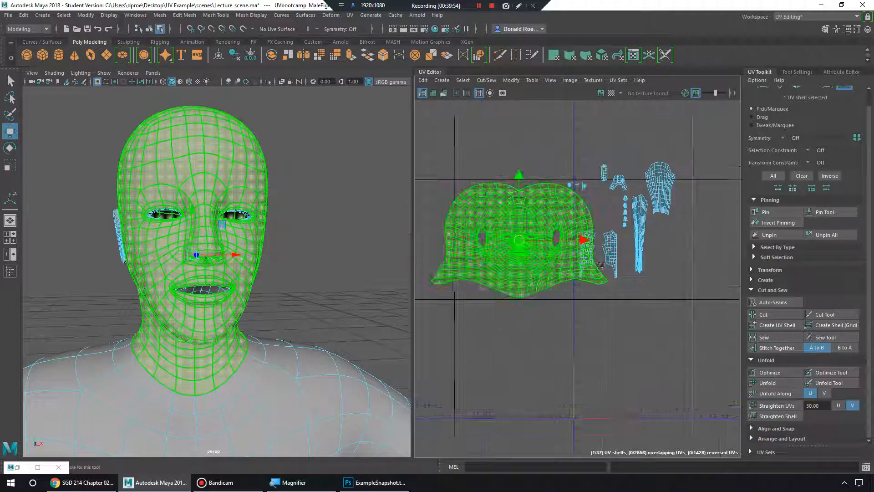
pyautogui.moveTo(512, 243)
pyautogui.mouseDown()
pyautogui.moveTo(488, 244)
pyautogui.moveTo(518, 236)
pyautogui.mouseUp()
pyautogui.press('r')
pyautogui.press('w')
# - Collapse the Cut and Sew and Pinning tool groups and expand the Transform options for UVs
pyautogui.keyDown('alt'); pyautogui.moveTo(621, 251); pyautogui.dragTo(477, 244, button='middle'); pyautogui.keyUp('alt')
pyautogui.keyDown('alt'); pyautogui.moveTo(496, 251); pyautogui.dragTo(680, 293, button='right'); pyautogui.keyUp('alt')
pyautogui.keyDown('alt'); pyautogui.moveTo(721, 275); pyautogui.dragTo(641, 293, button='middle'); pyautogui.keyUp('alt')
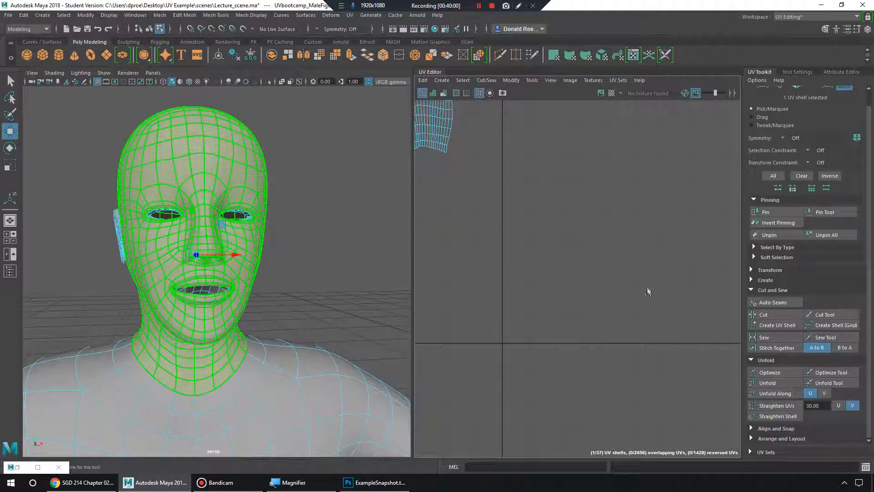
pyautogui.click(751, 290)
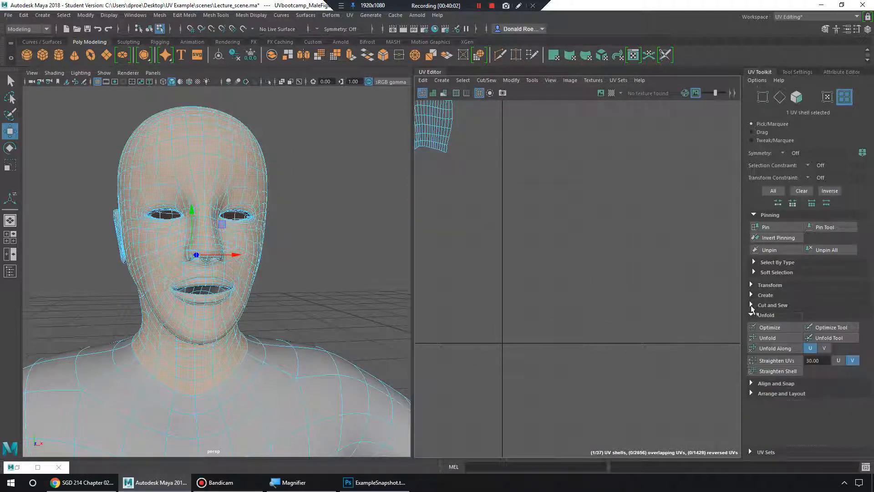
pyautogui.click(754, 214)
pyautogui.click(751, 247)
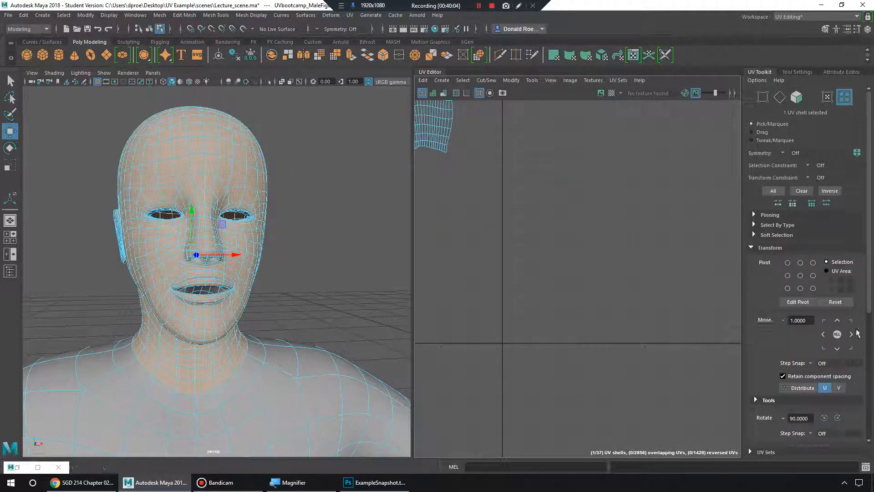
# - Scale the face UV shell down slightly and uniformly so it fits within the width of its tile
pyautogui.keyDown('alt'); pyautogui.moveTo(596, 221); pyautogui.dragTo(678, 370, button='middle'); pyautogui.keyUp('alt')
pyautogui.keyDown('alt'); pyautogui.moveTo(595, 302); pyautogui.dragTo(642, 299, button='middle'); pyautogui.keyUp('alt')
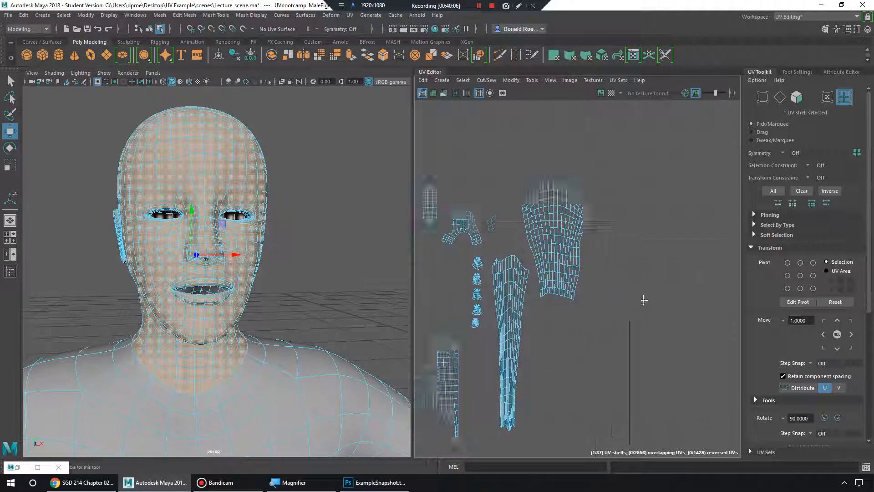
pyautogui.keyDown('alt'); pyautogui.moveTo(593, 324); pyautogui.dragTo(614, 298, button='middle'); pyautogui.keyUp('alt')
pyautogui.keyDown('alt'); pyautogui.moveTo(510, 293); pyautogui.dragTo(662, 283, button='middle'); pyautogui.keyUp('alt')
pyautogui.press('r')
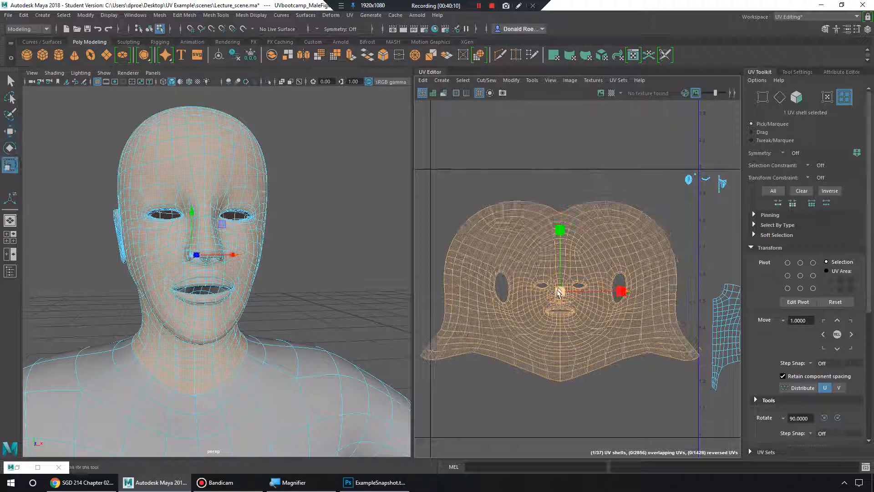
pyautogui.moveTo(559, 292); pyautogui.dragTo(555, 292)
pyautogui.keyDown('alt'); pyautogui.moveTo(630, 301); pyautogui.dragTo(598, 285, button='middle'); pyautogui.keyUp('alt')
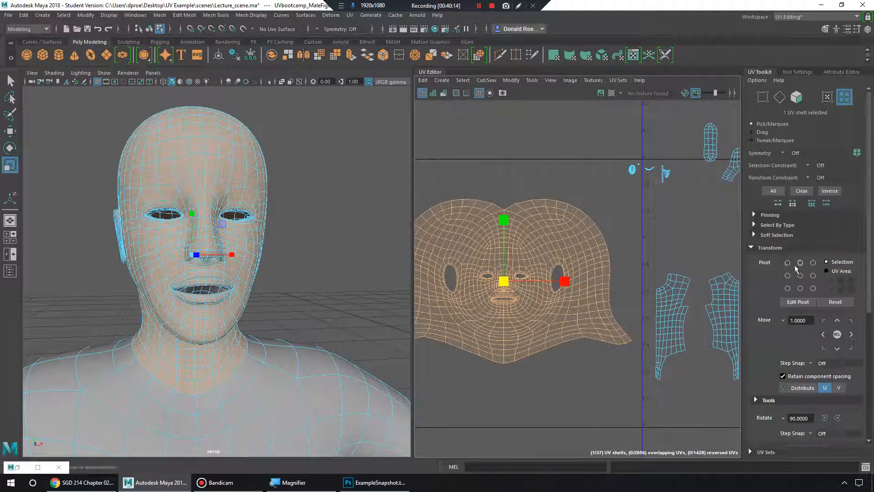
# - Try the preset pivot positions at the face shell's corners and edge midpoints, then return the pivot to the centre
pyautogui.click(788, 263)
pyautogui.click(788, 275)
pyautogui.keyDown('alt'); pyautogui.moveTo(584, 262); pyautogui.dragTo(568, 258, button='right'); pyautogui.keyUp('alt')
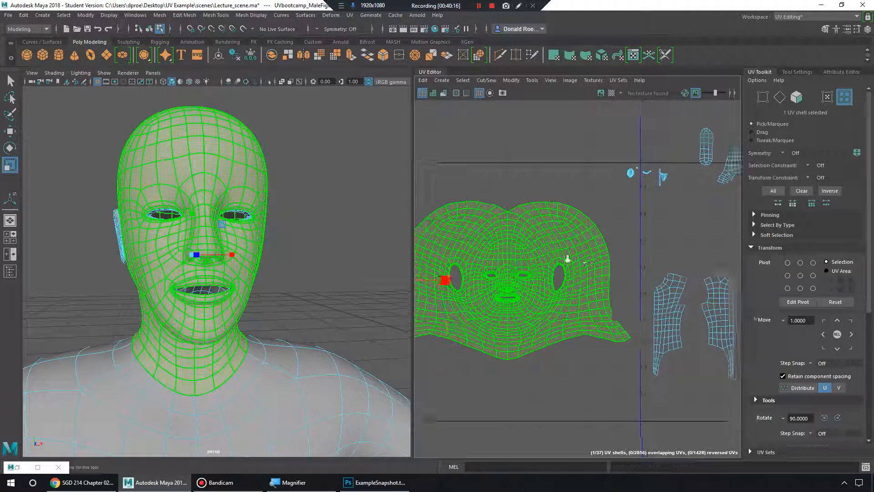
pyautogui.press('f')
pyautogui.click(800, 276)
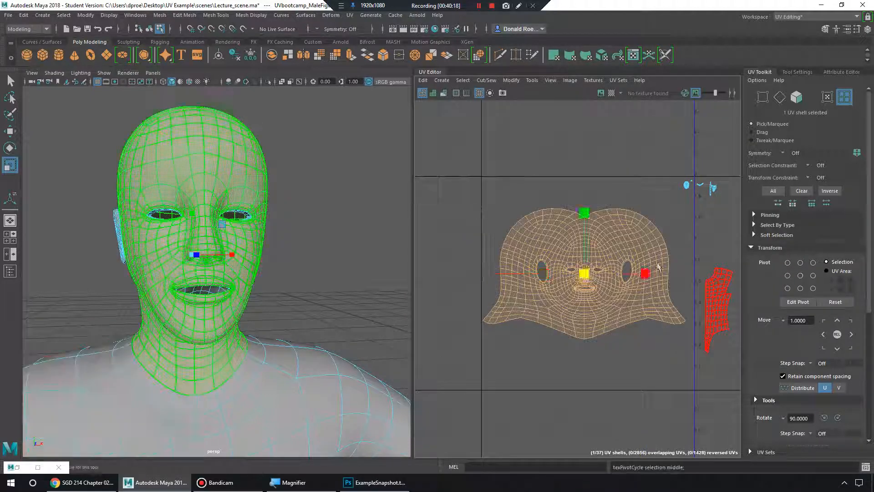
pyautogui.click(787, 288)
pyautogui.click(800, 288)
pyautogui.click(813, 288)
pyautogui.click(813, 275)
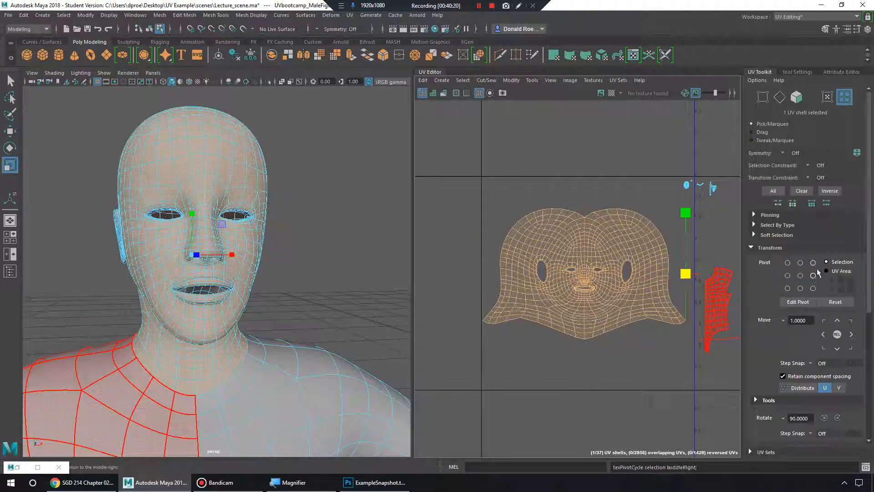
pyautogui.click(813, 263)
pyautogui.click(800, 262)
pyautogui.click(788, 262)
pyautogui.click(787, 288)
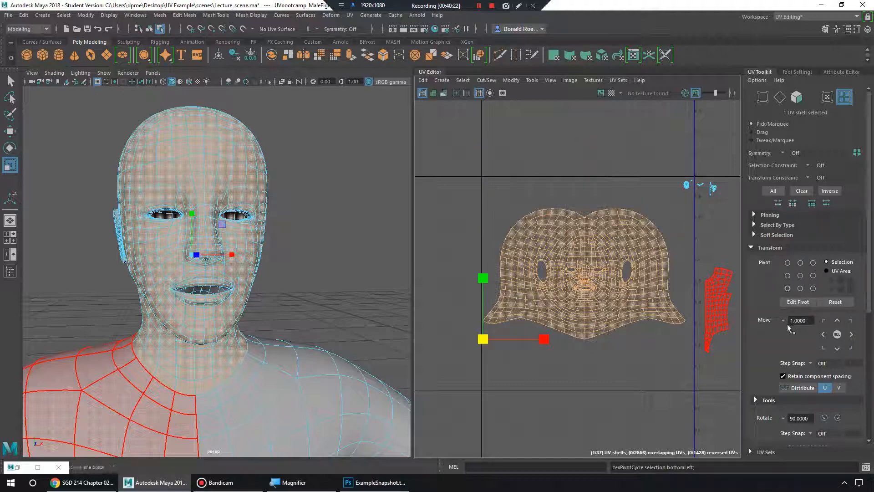
pyautogui.click(800, 276)
# - Set the UV Move step amount to 0.1
pyautogui.keyDown('alt'); pyautogui.moveTo(607, 281); pyautogui.dragTo(555, 258, button='middle'); pyautogui.keyUp('alt')
pyautogui.keyDown('alt'); pyautogui.moveTo(555, 259); pyautogui.dragTo(682, 289, button='right'); pyautogui.keyUp('alt')
pyautogui.keyDown('alt'); pyautogui.moveTo(591, 275); pyautogui.dragTo(648, 279, button='middle'); pyautogui.keyUp('alt')
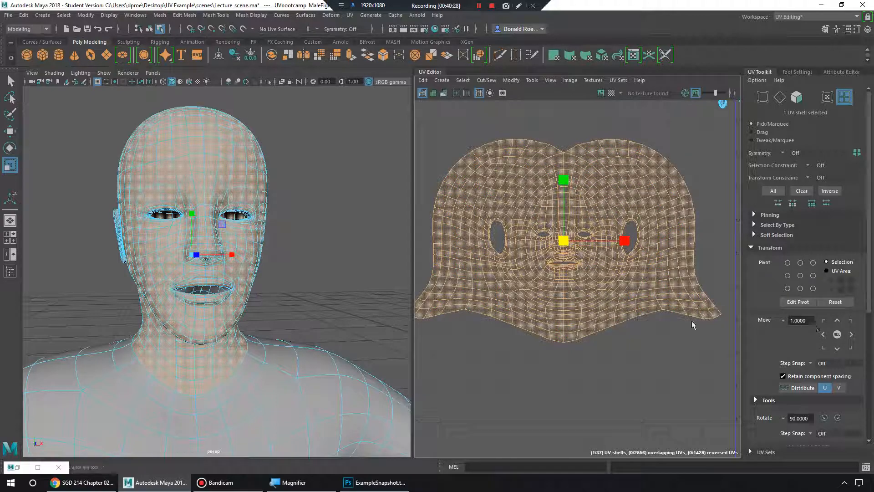
pyautogui.keyDown('alt'); pyautogui.moveTo(692, 324); pyautogui.dragTo(639, 285, button='middle'); pyautogui.keyUp('alt')
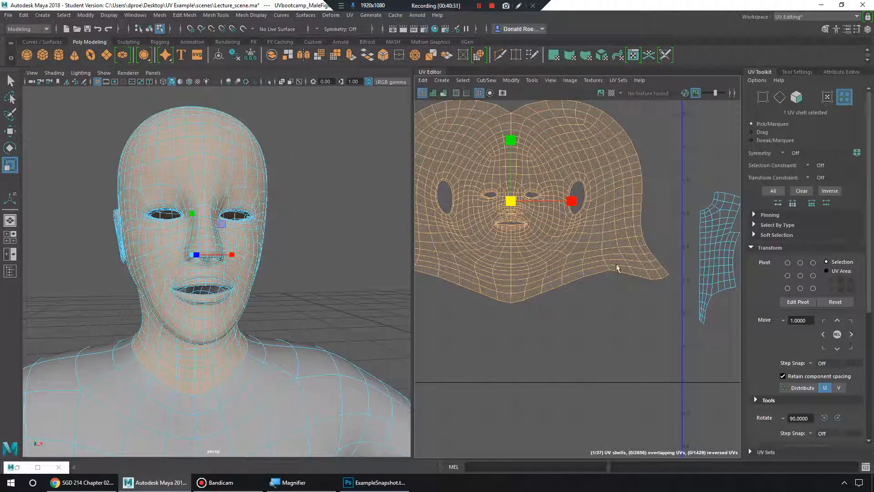
pyautogui.scroll(-2, 626, 258)
pyautogui.keyDown('alt'); pyautogui.moveTo(635, 247); pyautogui.dragTo(605, 267, button='middle'); pyautogui.keyUp('alt')
pyautogui.scroll(-2, 651, 293)
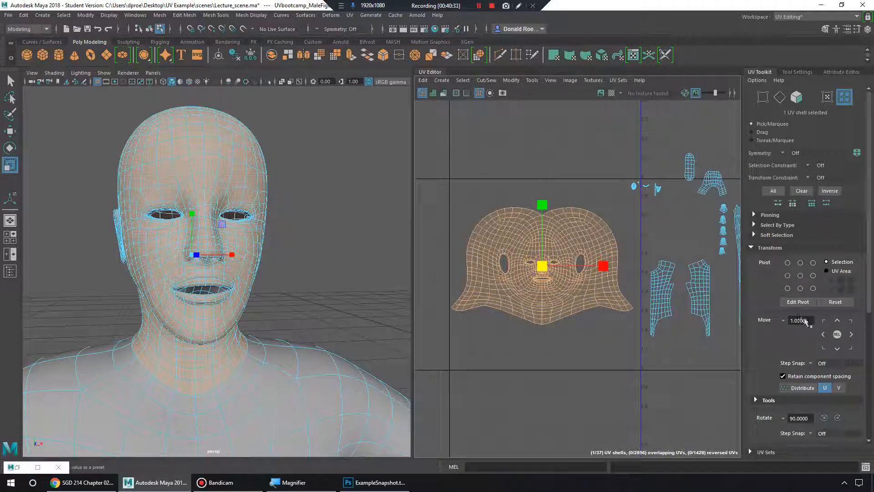
pyautogui.doubleClick(800, 320)
pyautogui.write('0.1')
pyautogui.press('Return')
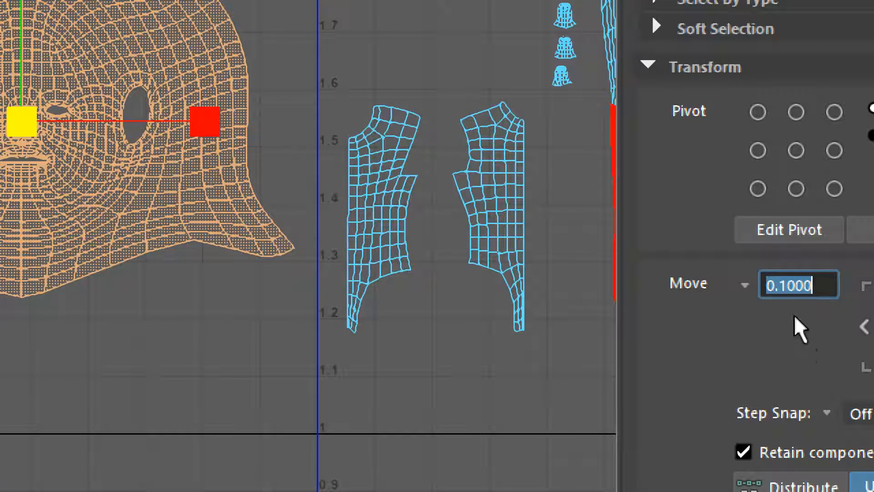
# - Restore the UV Move step amount to 1
pyautogui.doubleClick(821, 281)
pyautogui.click(820, 280)
pyautogui.moveTo(822, 283); pyautogui.dragTo(765, 272)
pyautogui.write('1')
pyautogui.press('Return')
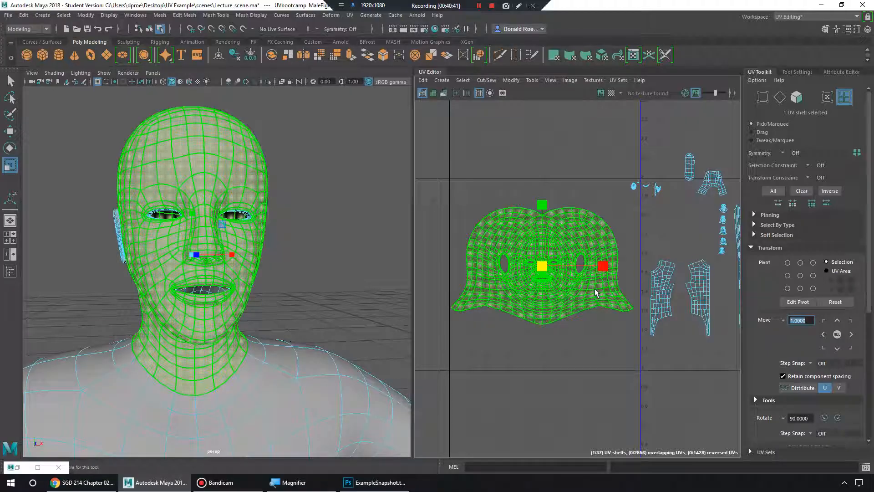
pyautogui.scroll(3, 597, 289)
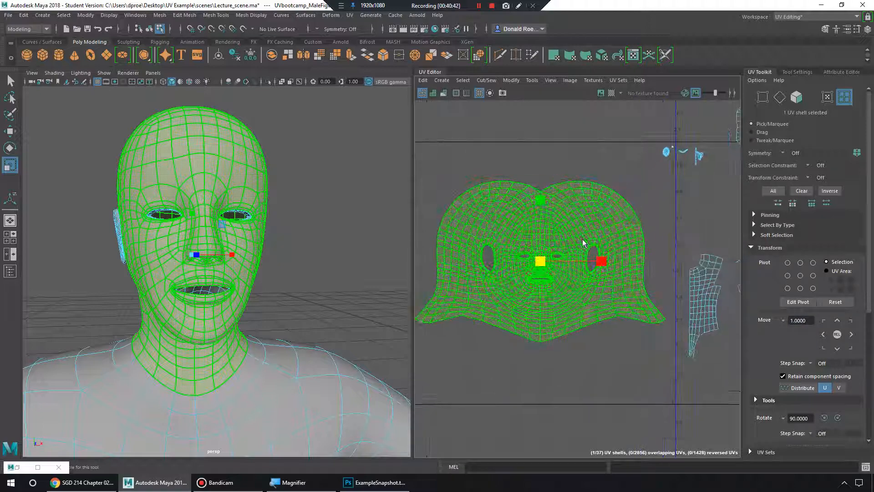
pyautogui.moveTo(583, 239); pyautogui.dragTo(556, 226, button='right')
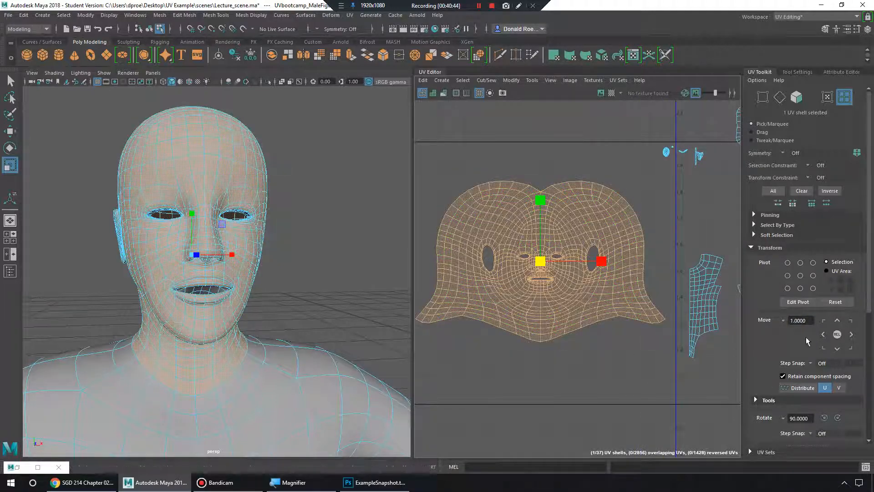
# - Offset the face shell by the Move step of 1: one tile left, two tiles right, and one tile back left
pyautogui.click(826, 334)
pyautogui.scroll(-3, 601, 291)
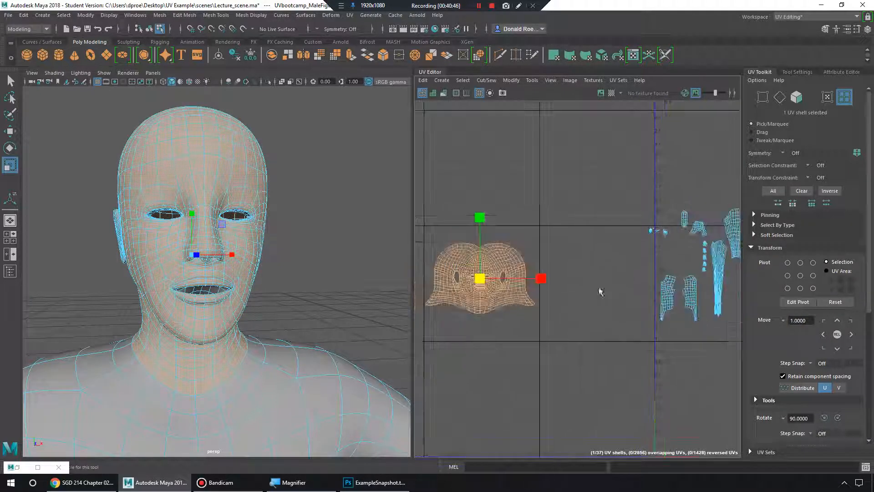
pyautogui.click(850, 335)
pyautogui.click(851, 335)
pyautogui.press('f')
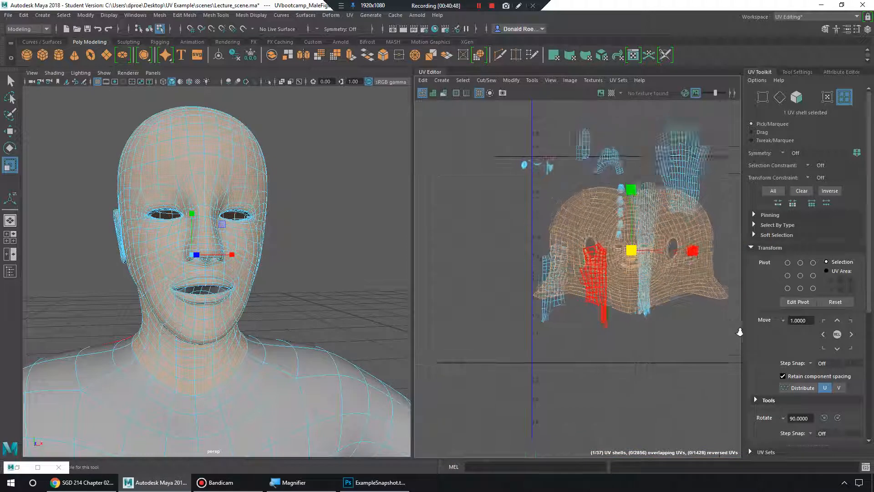
pyautogui.click(823, 335)
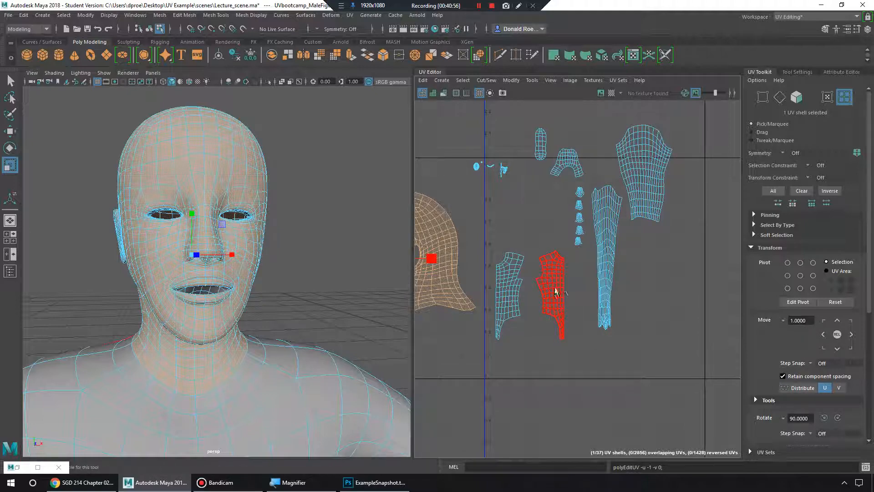
# - Select a short vertical run of UVs on the face shell's outer right border beside the ear hole, ready to move
pyautogui.keyDown('alt'); pyautogui.moveTo(545, 294); pyautogui.dragTo(706, 300, button='middle'); pyautogui.keyUp('alt')
pyautogui.scroll(4, 596, 273)
pyautogui.keyDown('alt'); pyautogui.moveTo(518, 218); pyautogui.dragTo(563, 247, button='middle'); pyautogui.keyUp('alt')
pyautogui.scroll(2, 584, 300)
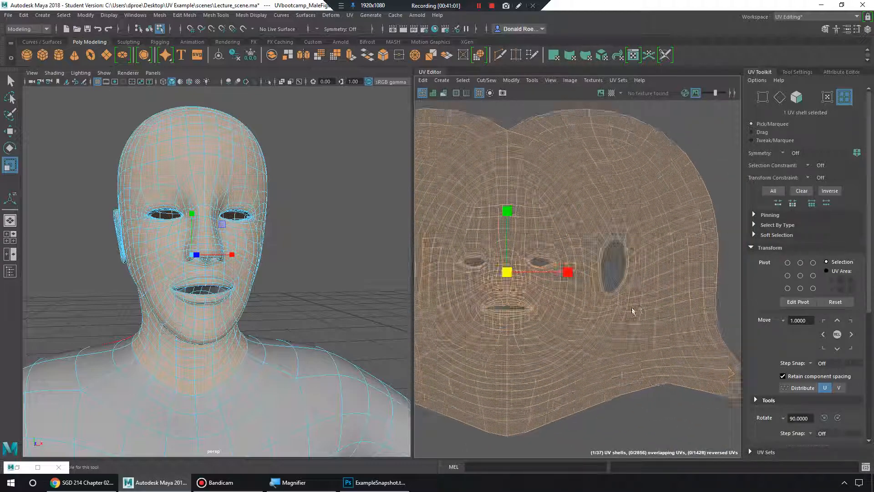
pyautogui.moveTo(685, 184); pyautogui.dragTo(709, 192, button='right')
pyautogui.moveTo(706, 190); pyautogui.dragTo(733, 245)
pyautogui.press('w')
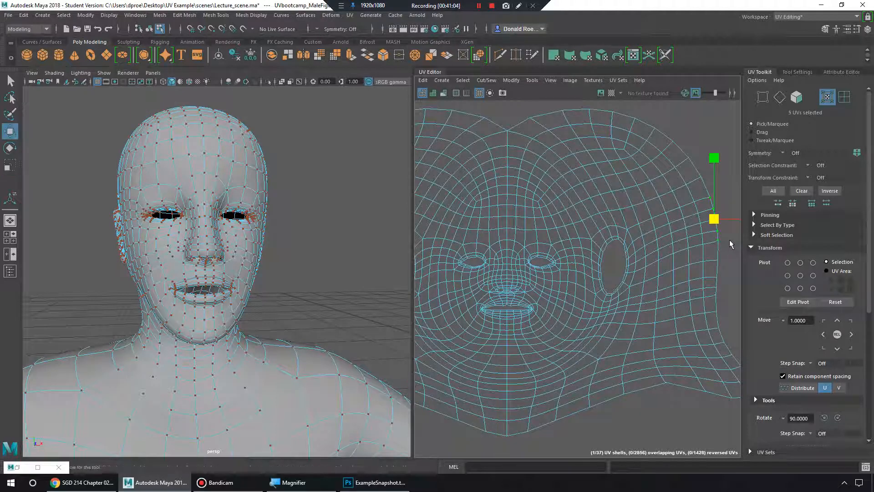
# - Try shifting the selected border UVs sideways and disabling Retain component spacing, and undo the last shift without saving the file
pyautogui.keyDown('alt'); pyautogui.moveTo(729, 239); pyautogui.dragTo(655, 245, button='middle'); pyautogui.keyUp('alt')
pyautogui.moveTo(655, 228); pyautogui.dragTo(660, 265)
pyautogui.click(782, 376)
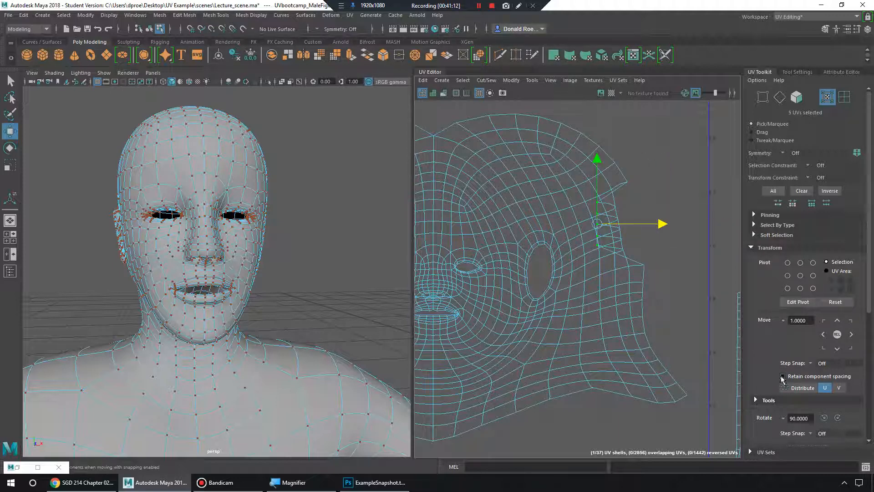
pyautogui.hotkey('ctrl', 'z')
pyautogui.hotkey('ctrl', 'x')
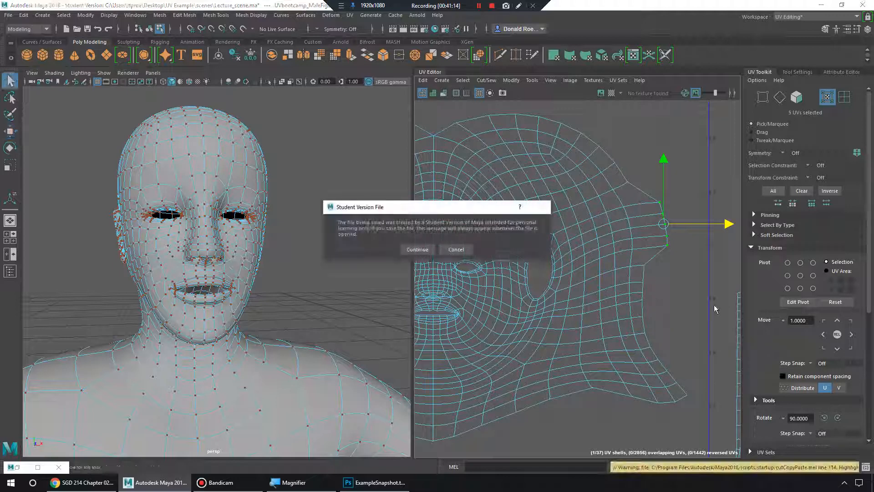
pyautogui.click(453, 249)
pyautogui.scroll(4, 709, 291)
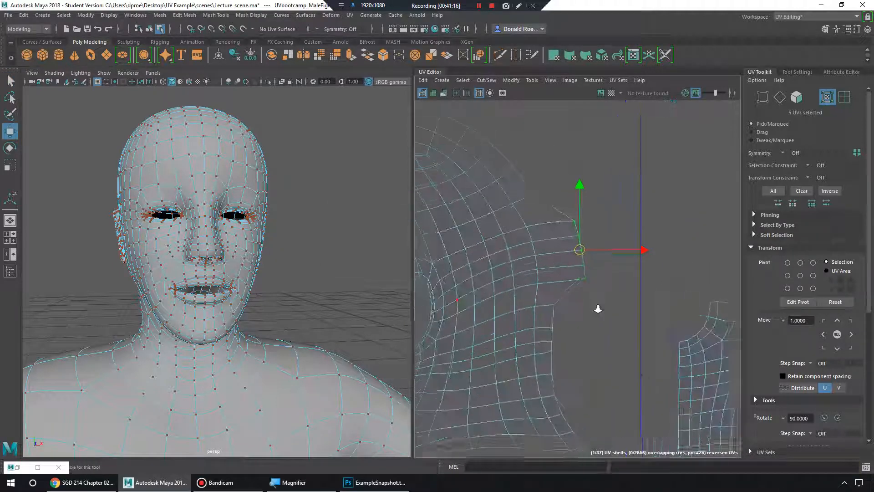
# - With Retain component spacing on, point-snap the selected border UVs along U to the lower and upper neighbouring border UVs
pyautogui.press('w')
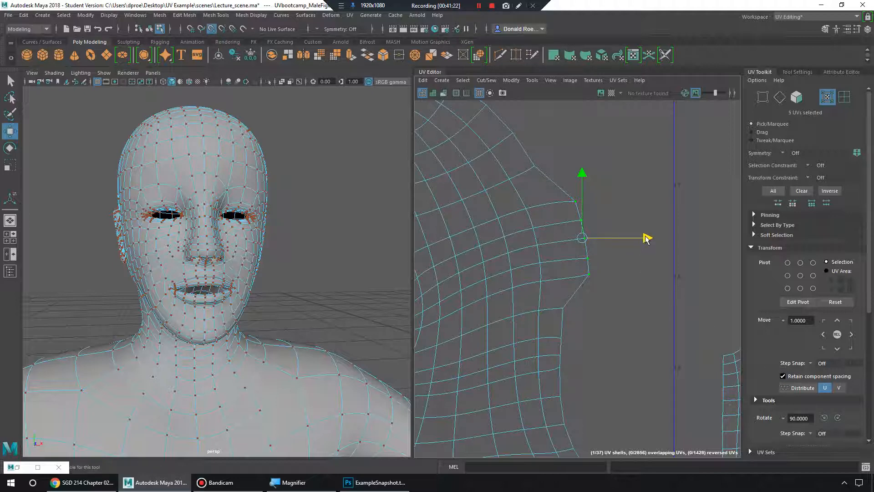
pyautogui.moveTo(644, 235); pyautogui.dragTo(624, 237)
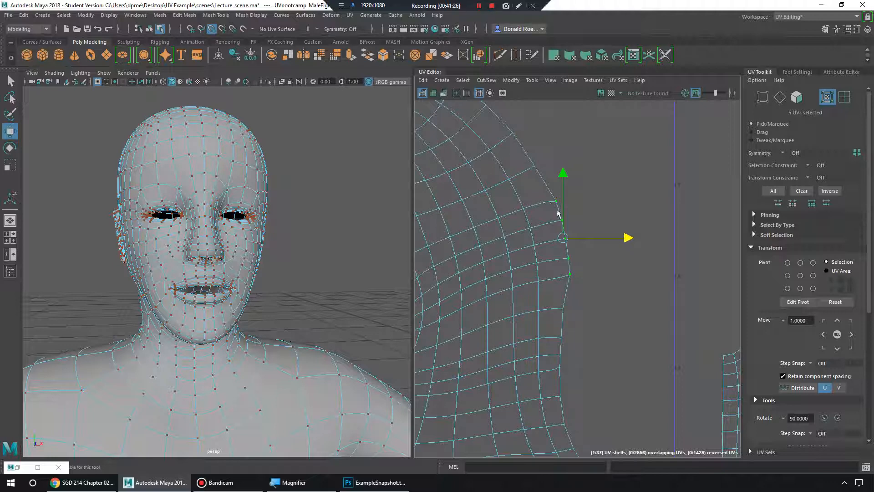
pyautogui.moveTo(623, 242); pyautogui.dragTo(533, 177)
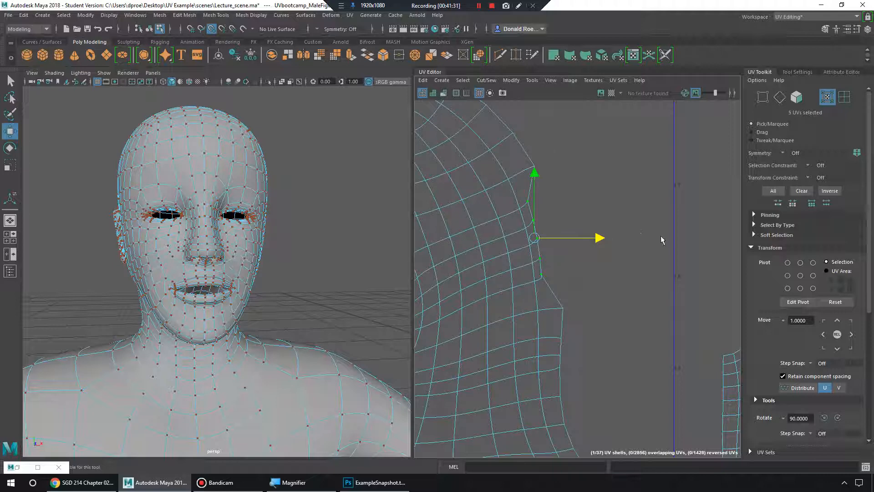
# - Turn off Retain component spacing, pull the border UVs outward and snap them along U into one straight column
pyautogui.moveTo(662, 240); pyautogui.dragTo(696, 288)
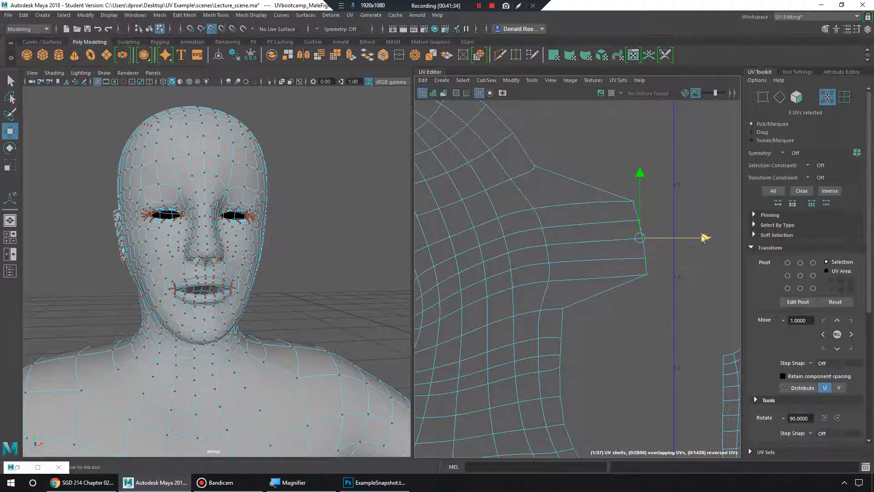
pyautogui.moveTo(703, 238); pyautogui.dragTo(561, 314)
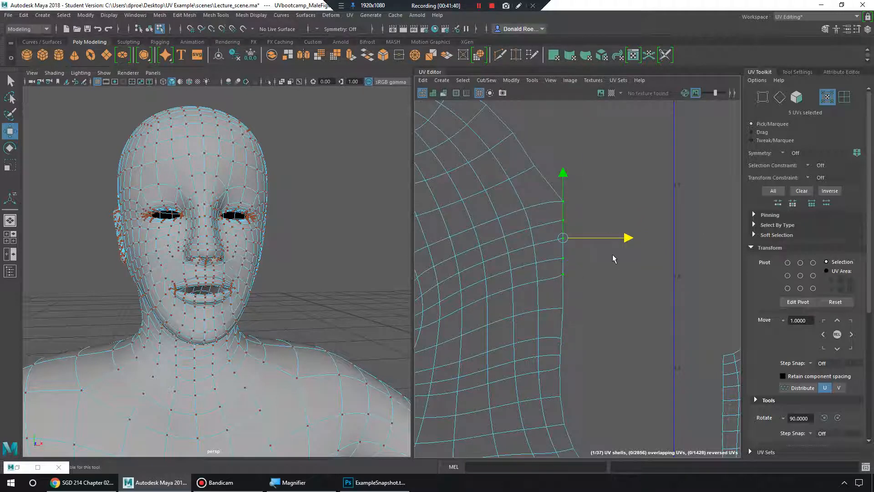
# - Try snapping the border UVs freely onto one neighbouring point, undo it, and snap them back along U into a straight column
pyautogui.moveTo(562, 237); pyautogui.dragTo(579, 258)
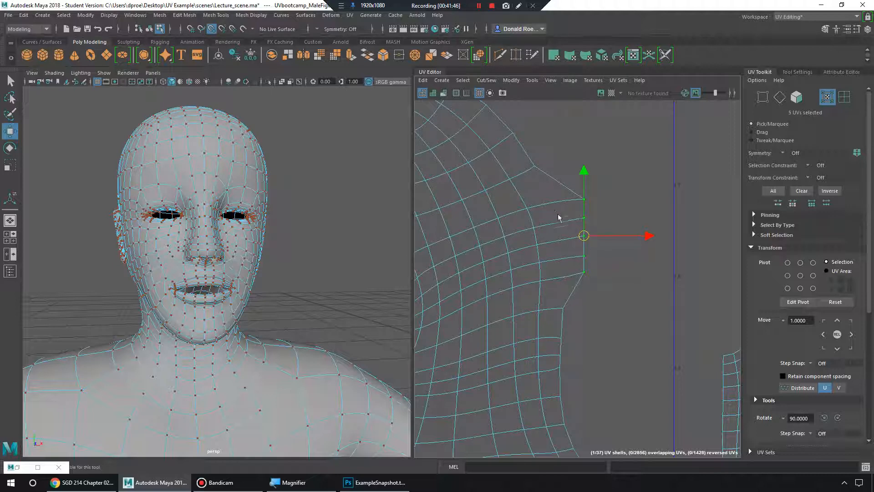
pyautogui.moveTo(558, 214); pyautogui.dragTo(619, 243)
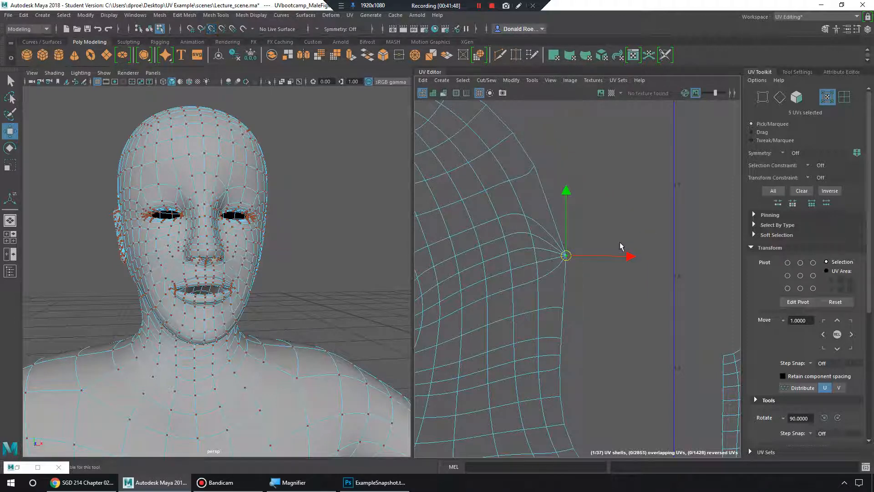
pyautogui.hotkey('ctrl', 'z')
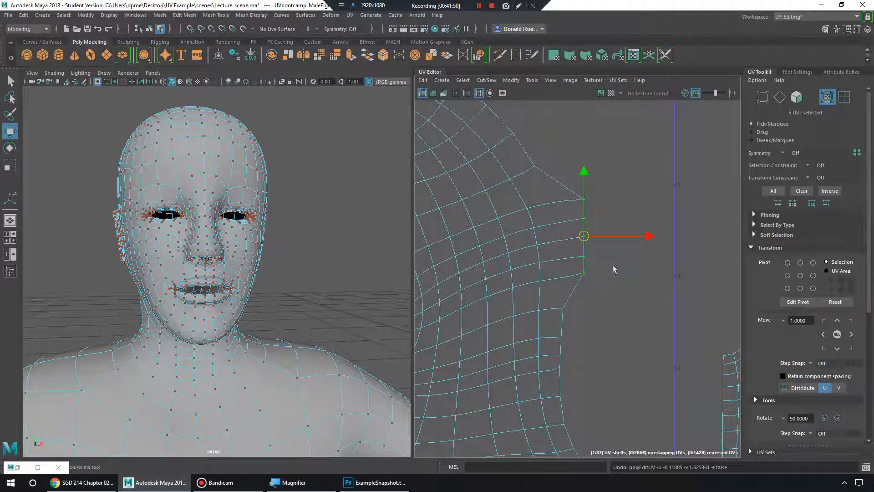
pyautogui.moveTo(609, 242); pyautogui.dragTo(563, 312)
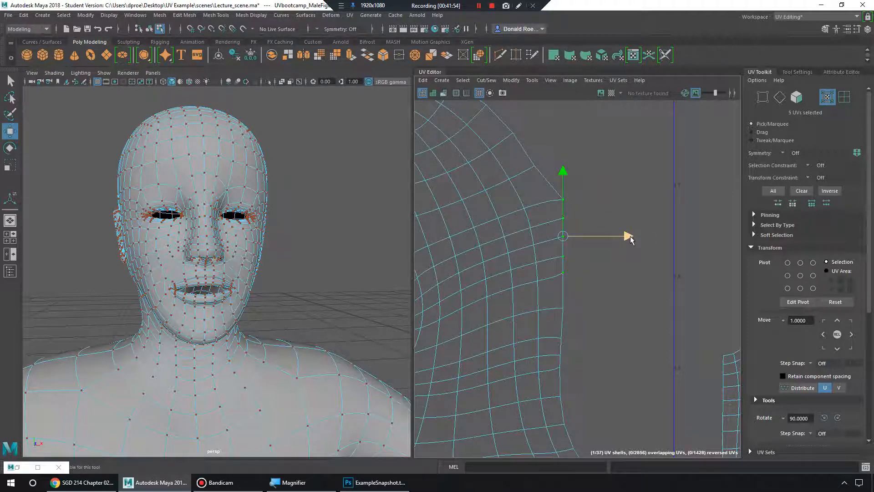
# - Select the narrow oblong foot-sole shell above the tile line and frame its faces in the 3D view
pyautogui.scroll(-3, 782, 353)
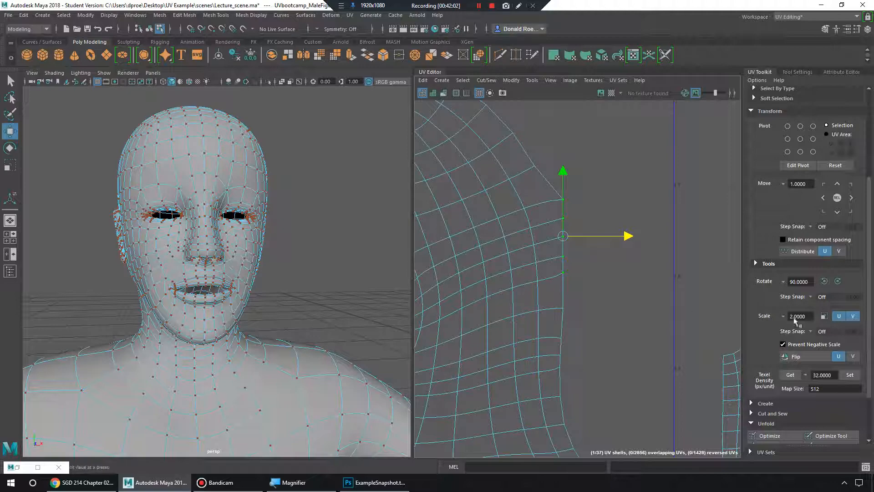
pyautogui.scroll(-5, 638, 273)
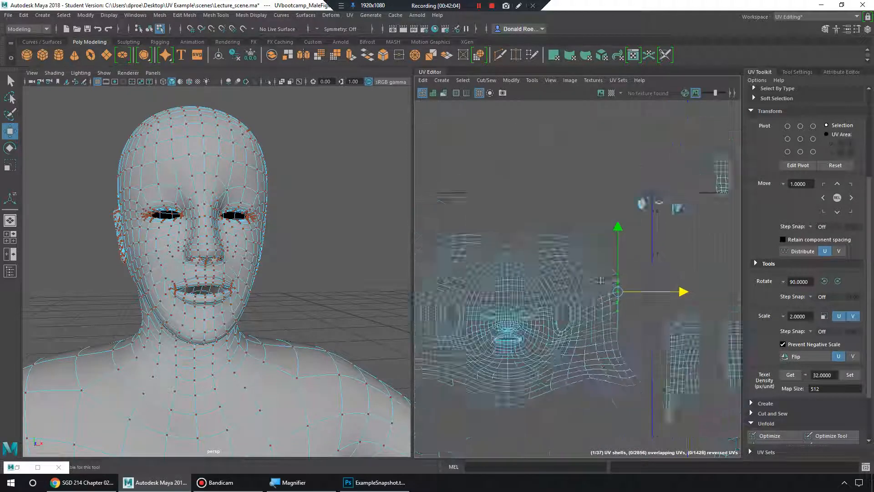
pyautogui.scroll(2, 601, 281)
pyautogui.keyDown('alt'); pyautogui.moveTo(663, 297); pyautogui.dragTo(482, 255, button='middle'); pyautogui.keyUp('alt')
pyautogui.keyDown('alt'); pyautogui.moveTo(650, 120); pyautogui.dragTo(571, 194, button='middle'); pyautogui.keyUp('alt')
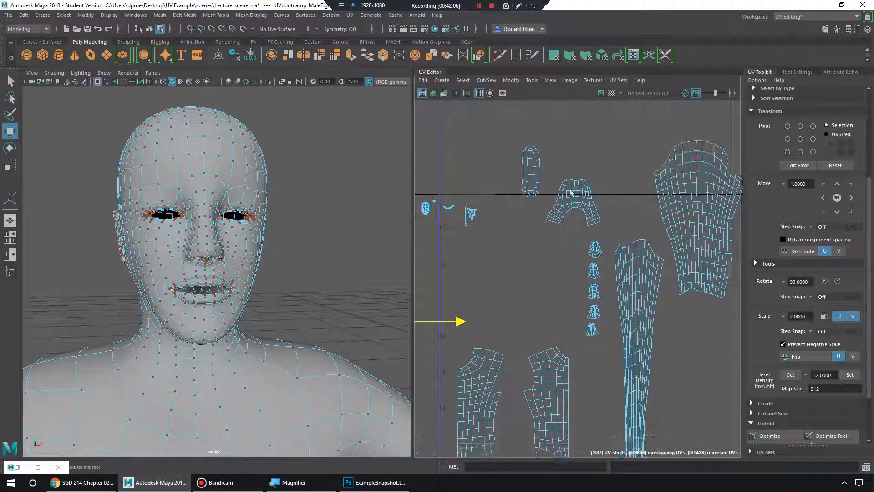
pyautogui.moveTo(541, 170); pyautogui.dragTo(509, 159, button='right')
pyautogui.click(531, 172)
pyautogui.keyDown('alt'); pyautogui.moveTo(545, 174); pyautogui.dragTo(562, 258, button='middle'); pyautogui.keyUp('alt')
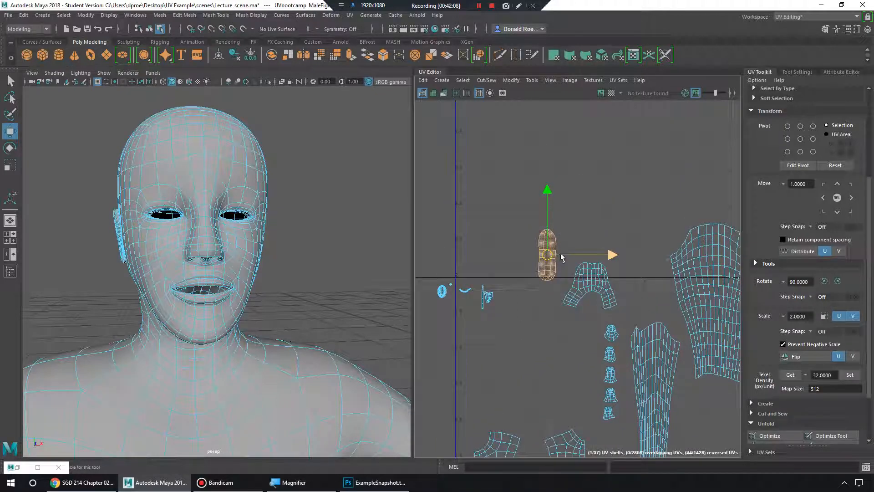
pyautogui.scroll(-2, 605, 265)
pyautogui.press('f')
pyautogui.keyDown('alt'); pyautogui.moveTo(316, 296); pyautogui.dragTo(339, 298); pyautogui.keyUp('alt')
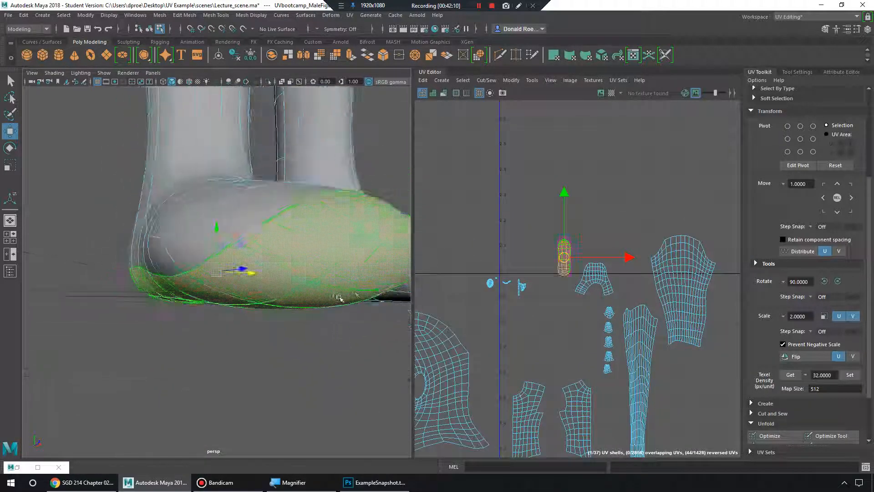
# - Undo moving the single sole shell, select both overlapping sole shells, and move them together up and left into open space
pyautogui.moveTo(564, 258); pyautogui.dragTo(537, 213)
pyautogui.hotkey('ctrl', 'z')
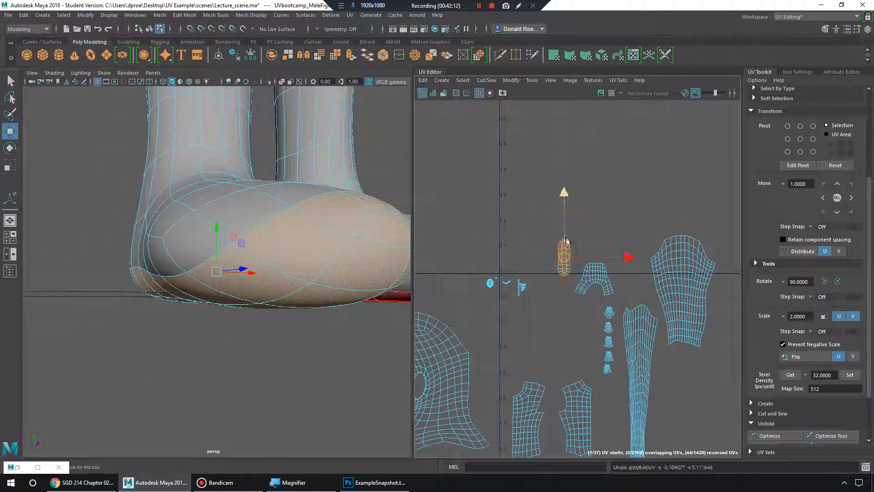
pyautogui.moveTo(564, 250); pyautogui.dragTo(533, 231)
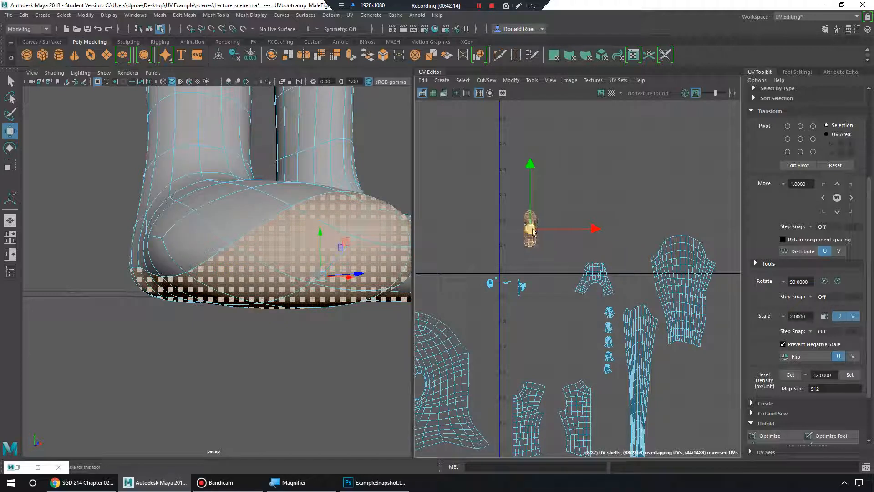
# - Rotate the two sole shells freehand by about 90 degrees and undo the rotation
pyautogui.press('e')
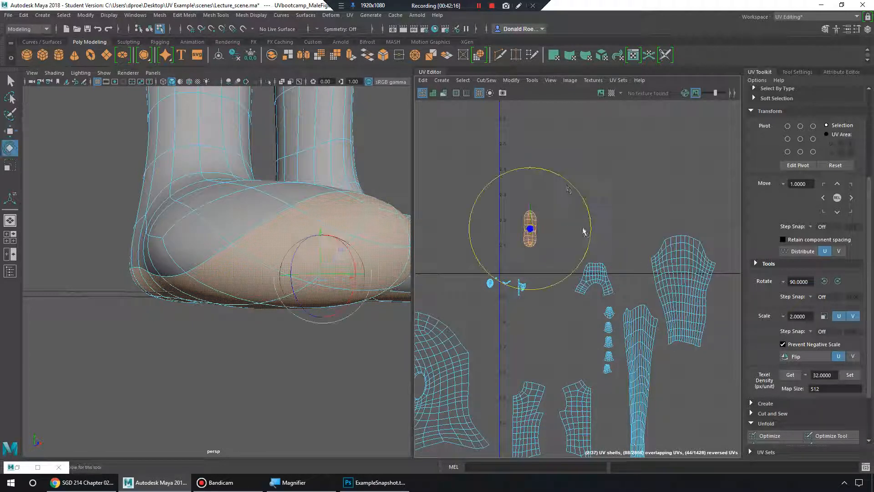
pyautogui.moveTo(569, 184); pyautogui.dragTo(594, 284)
pyautogui.hotkey('ctrl', 'z')
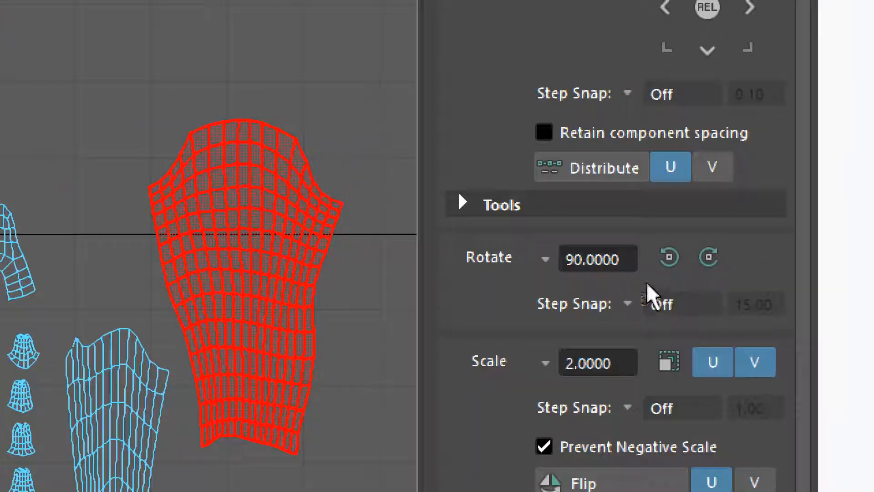
# - Rotate the sole shells 90 degrees clockwise and then 90 degrees back counterclockwise using the Rotate amount
pyautogui.click(626, 256)
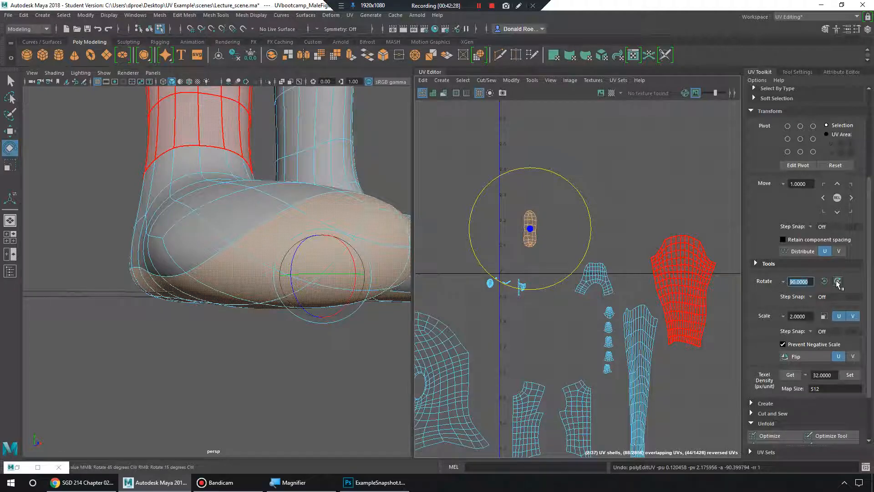
pyautogui.click(837, 281)
pyautogui.click(825, 282)
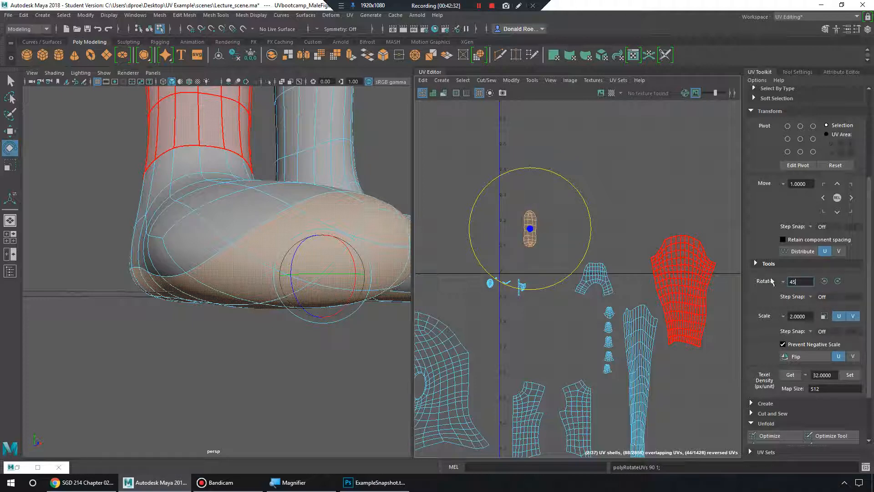
# - With the Rotate amount at 45, turn the sole shells clockwise twice and counterclockwise once
pyautogui.click(837, 282)
pyautogui.click(837, 282)
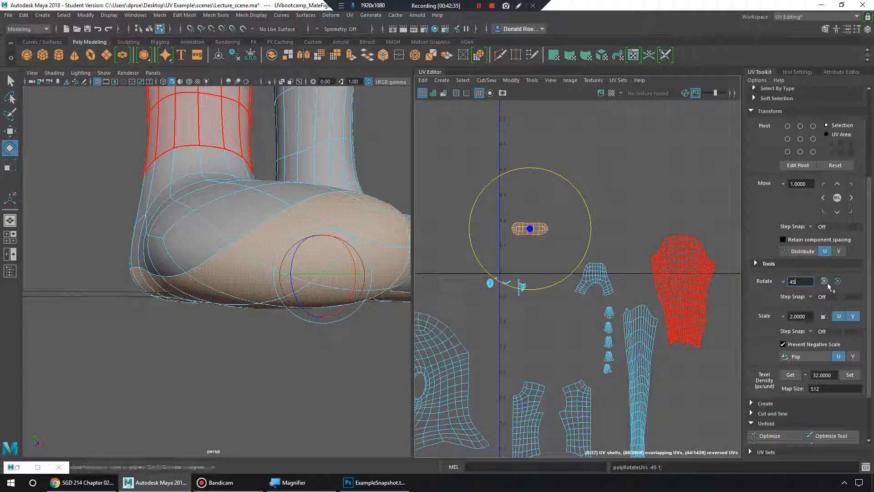
pyautogui.click(825, 281)
# - Set the Rotate amount to 15 and turn the sole shells clockwise repeatedly, finishing with a counterclockwise turn to stand them upright
pyautogui.write('5')
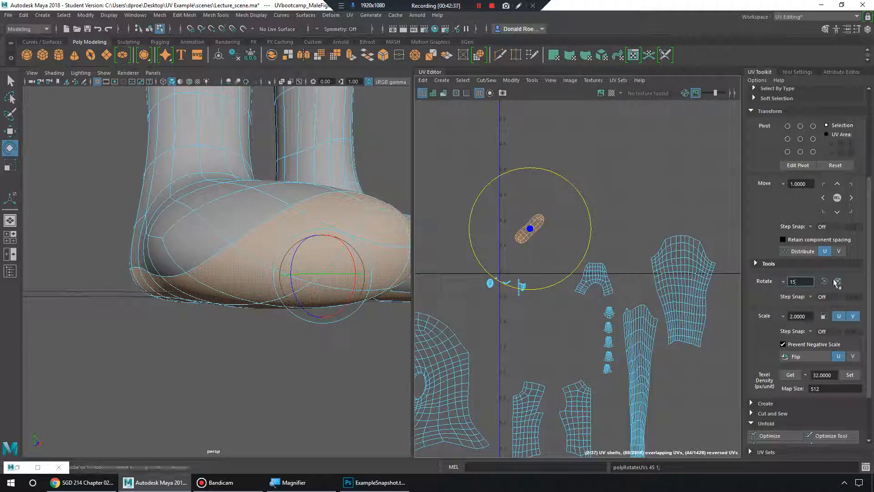
pyautogui.click(837, 282)
pyautogui.click(837, 283)
pyautogui.click(837, 282)
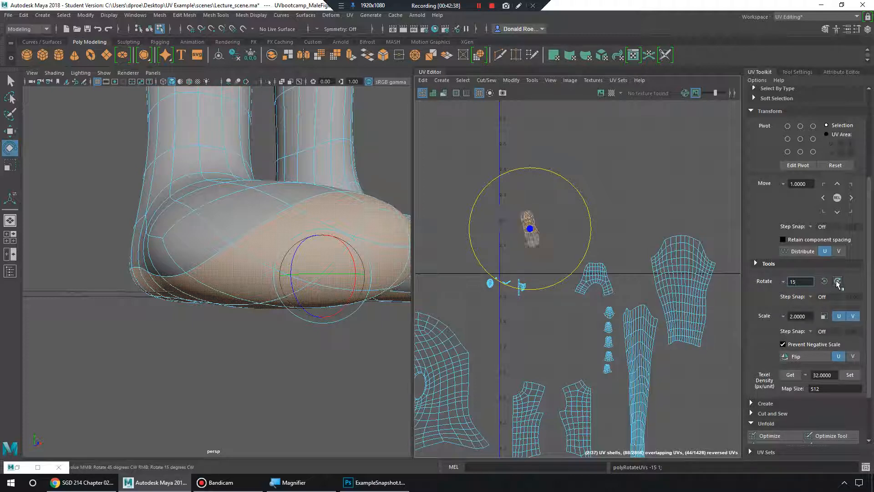
pyautogui.click(837, 282)
pyautogui.click(837, 282)
pyautogui.click(838, 282)
pyautogui.click(837, 282)
pyautogui.click(838, 283)
pyautogui.click(837, 282)
pyautogui.click(837, 283)
pyautogui.click(837, 283)
pyautogui.click(837, 282)
pyautogui.click(838, 282)
pyautogui.click(837, 282)
pyautogui.click(824, 282)
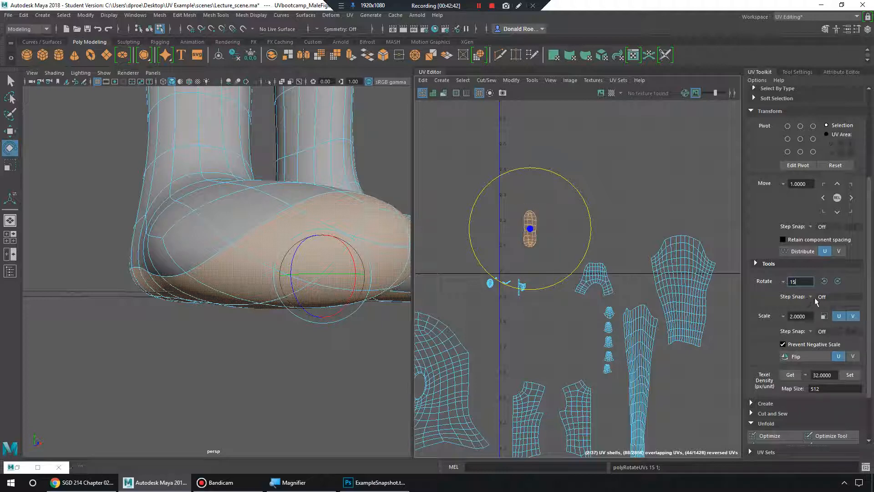
# - Turn on the rotation Step Snap at 15 and rotate the sole shells clockwise in snapped increments to a diagonal angle
pyautogui.click(809, 297)
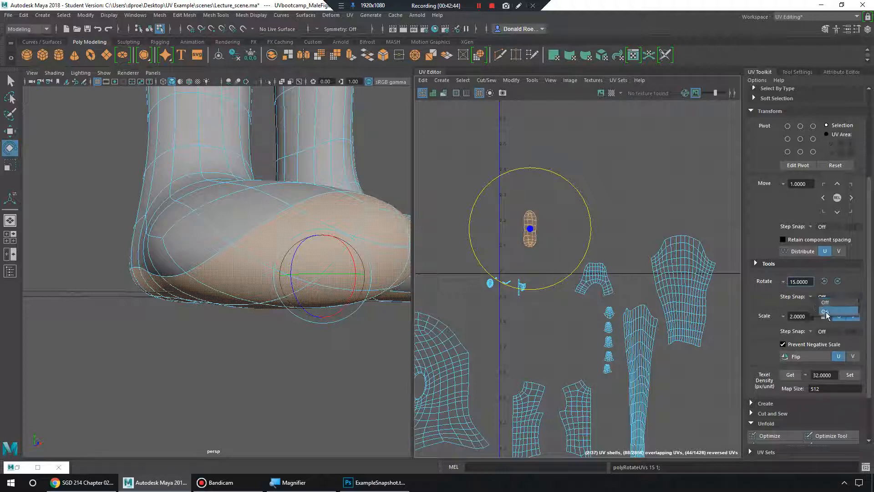
pyautogui.click(827, 303)
pyautogui.scroll(2, 587, 221)
pyautogui.moveTo(556, 185); pyautogui.dragTo(563, 255)
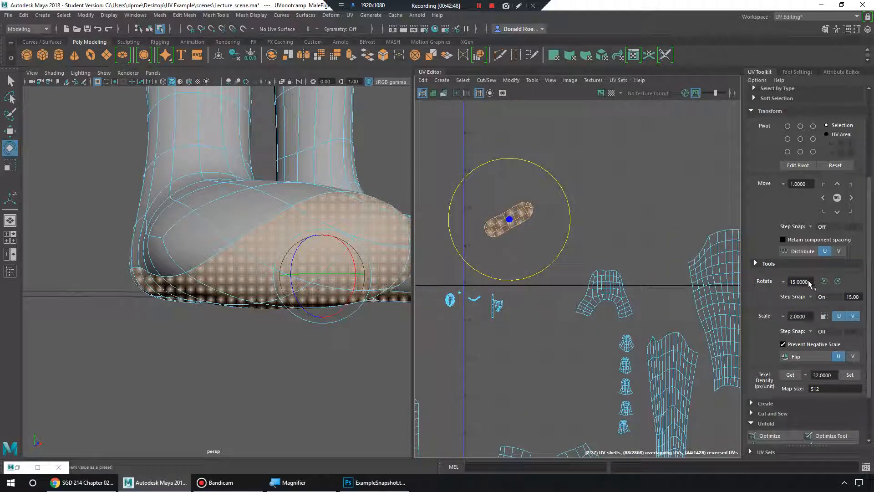
# - Set the Rotate amount to 30
pyautogui.doubleClick(801, 281)
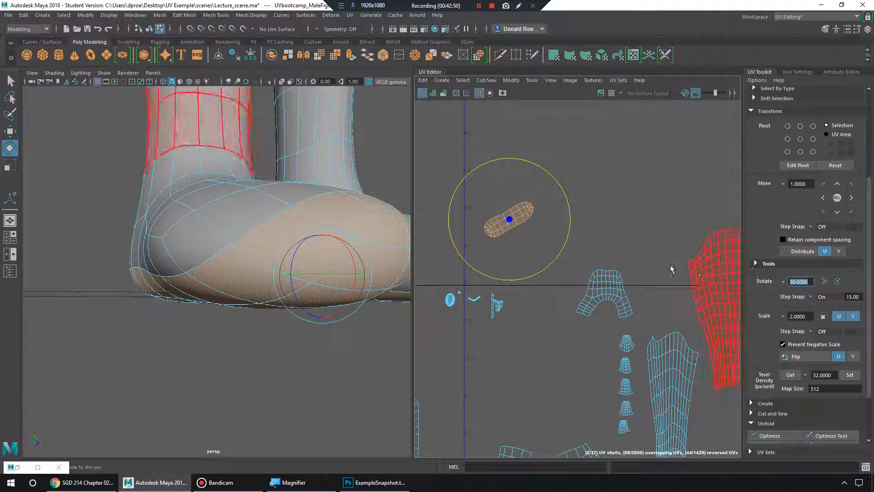
# - Rotate the sole shells in 15-degree snapped increments, then turn off the rotation Step Snap and rotate them freely to stand upright
pyautogui.moveTo(566, 196); pyautogui.dragTo(520, 162)
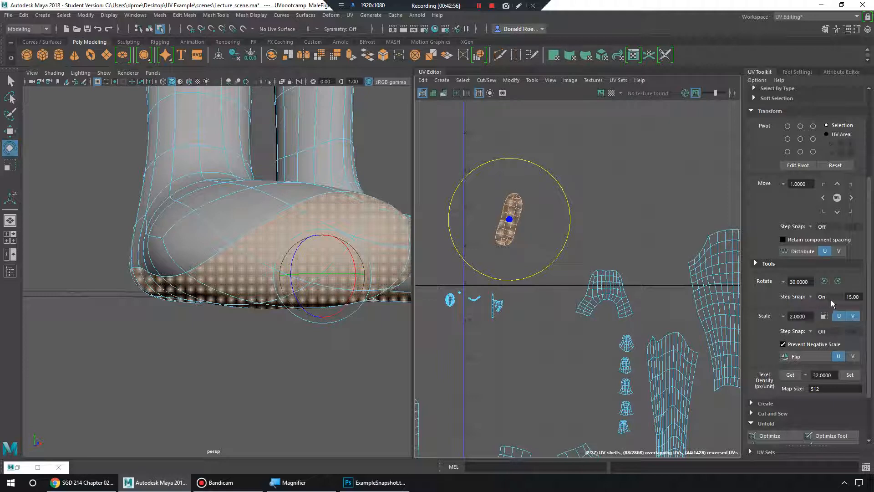
pyautogui.click(812, 299)
pyautogui.click(830, 302)
pyautogui.moveTo(565, 199); pyautogui.dragTo(556, 184)
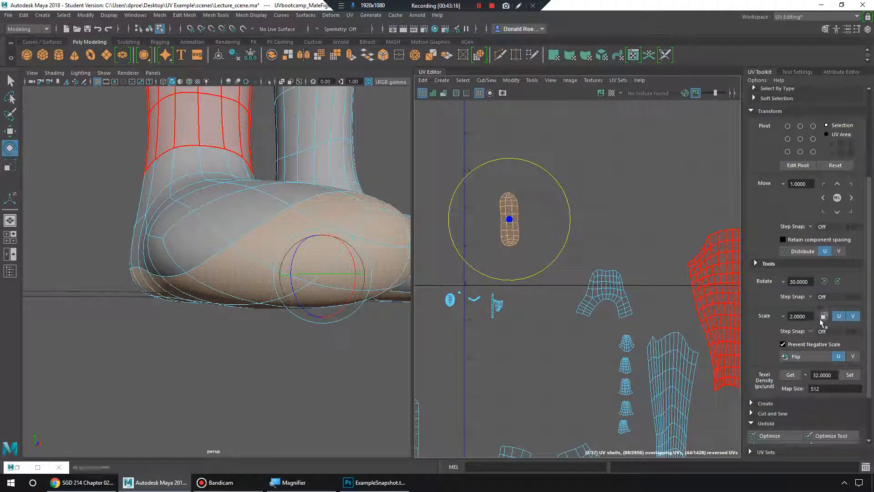
# - Select a single sole shell, scale it by 2 in both U and V, and undo the scaling
pyautogui.click(578, 198)
pyautogui.click(518, 215)
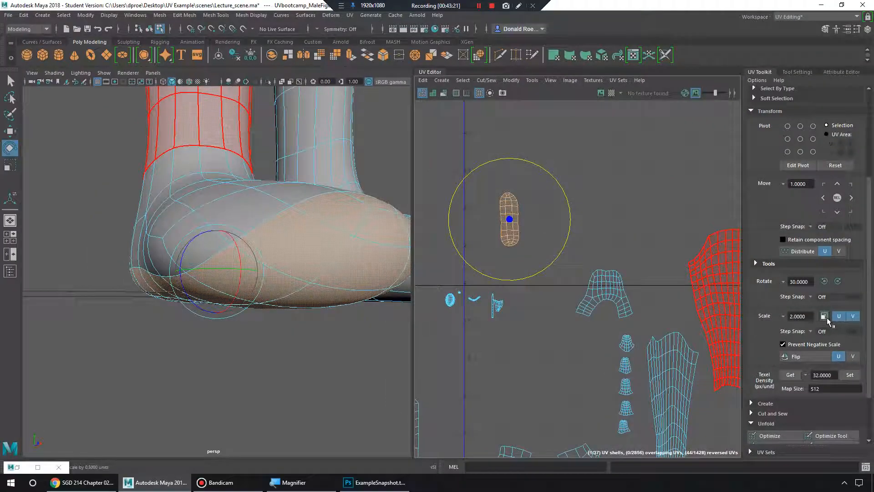
pyautogui.click(824, 317)
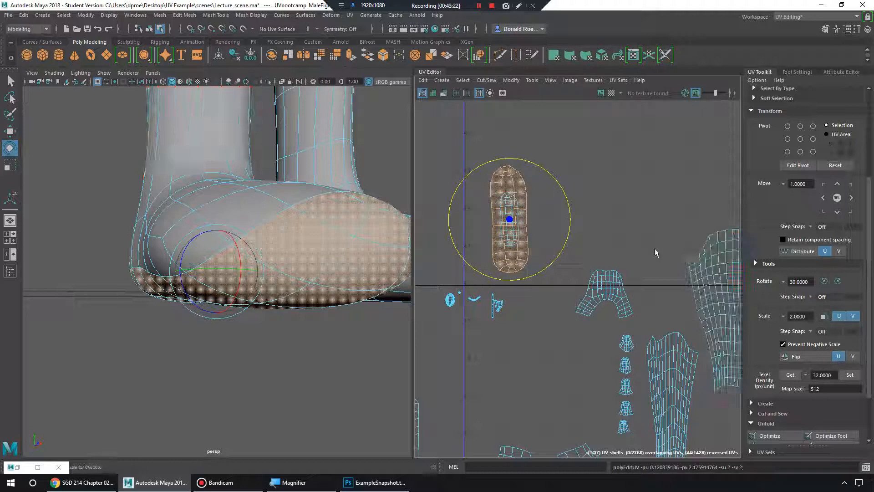
pyautogui.scroll(5, 587, 199)
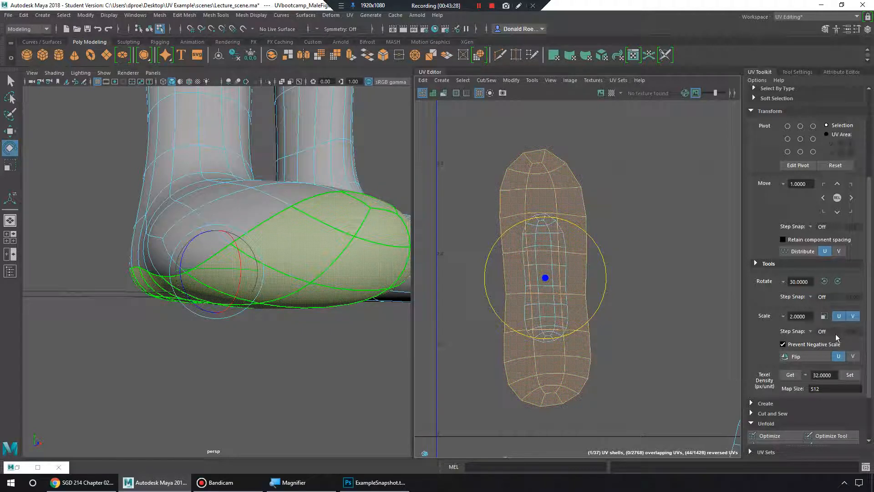
pyautogui.hotkey('ctrl', 'z')
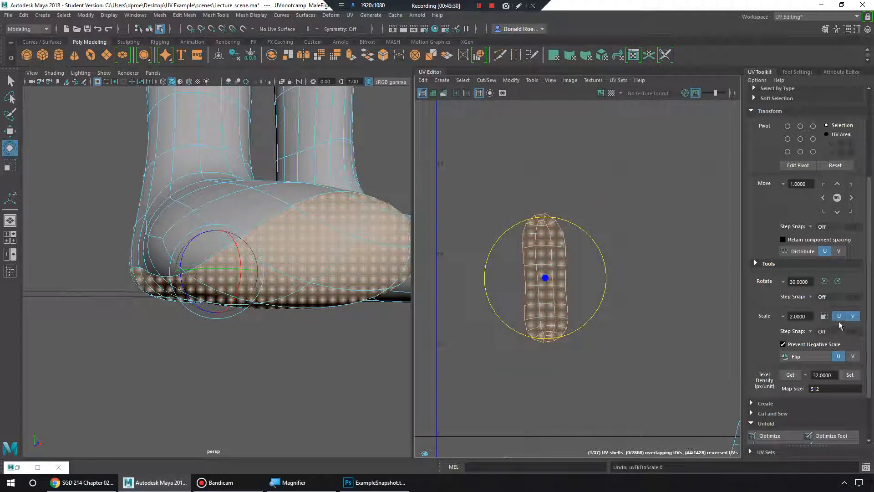
# - Limit scaling to V, scale the sole shell repeatedly by a factor of 2, and undo every scaling
pyautogui.click(824, 316)
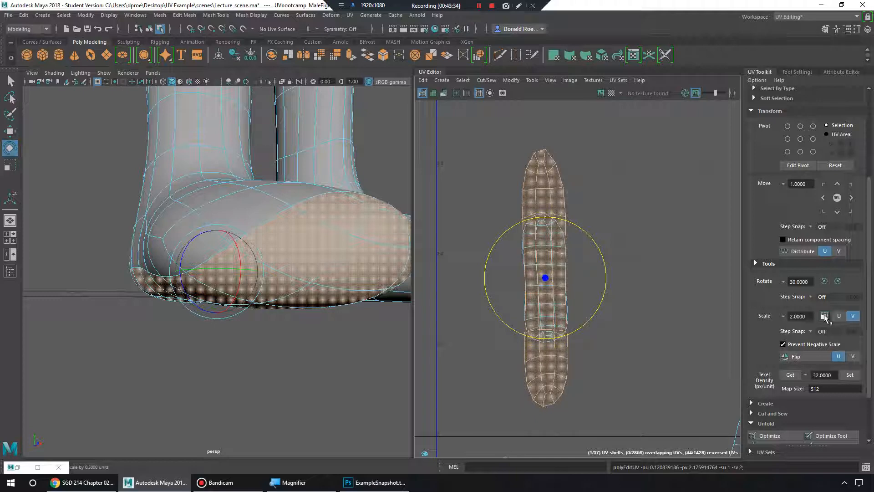
pyautogui.click(824, 316)
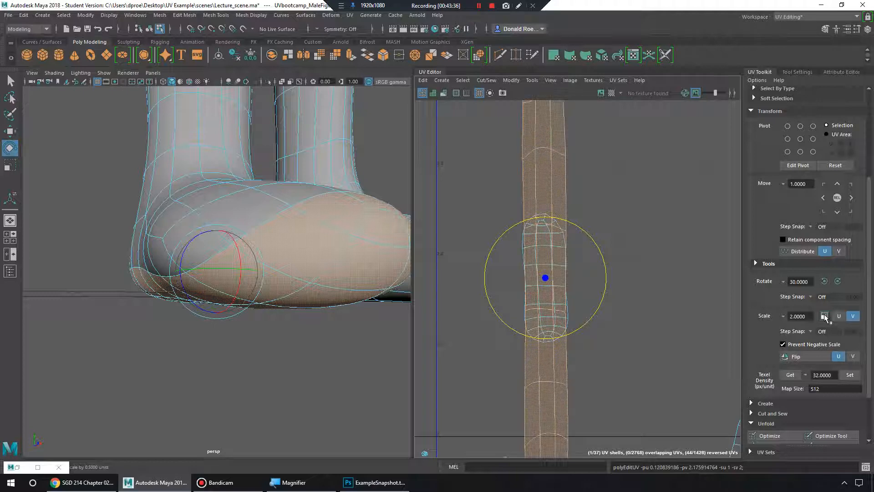
pyautogui.hotkey('ctrl', 'z')
pyautogui.hotkey('ctrl', 'z')
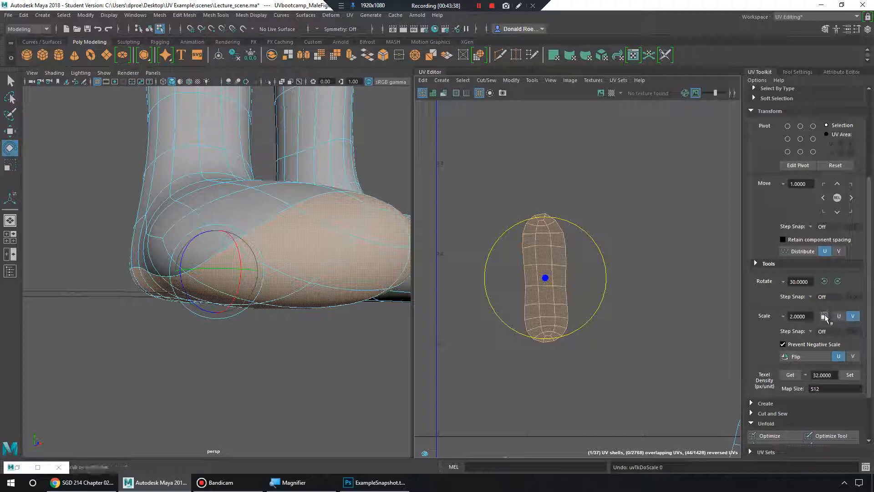
pyautogui.click(824, 316)
pyautogui.hotkey('ctrl', 'z')
# - Scale the sole shell three times by 2 in U only, and undo all three scalings
pyautogui.click(824, 317)
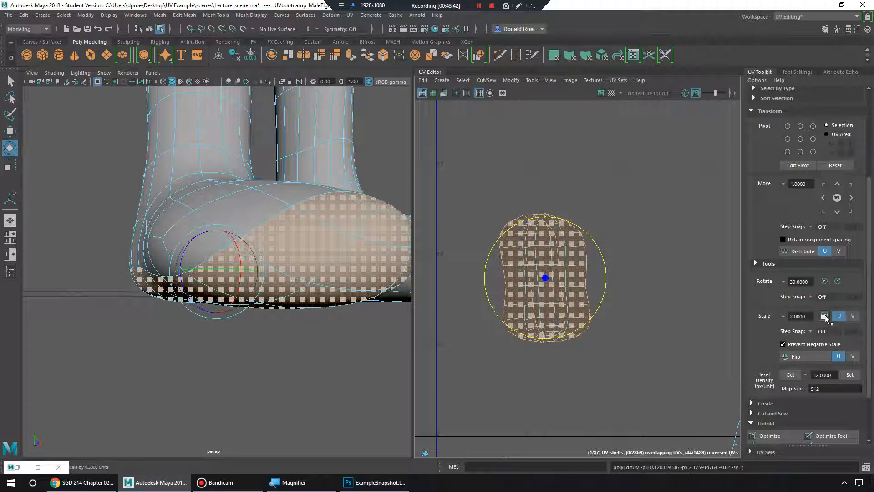
pyautogui.click(824, 315)
pyautogui.click(825, 316)
pyautogui.hotkey('ctrl', 'z')
pyautogui.hotkey('ctrl', 'z')
pyautogui.hotkey('ctrl', 'z')
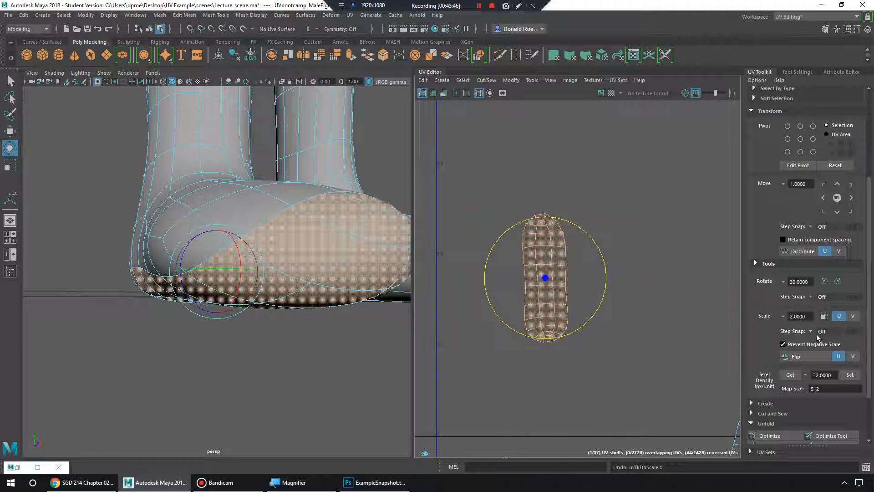
# - Turn off Prevent Negative Scale, select the UVs along one long side of the sole shell and scale them horizontally past zero
pyautogui.click(783, 345)
pyautogui.rightClick(551, 253)
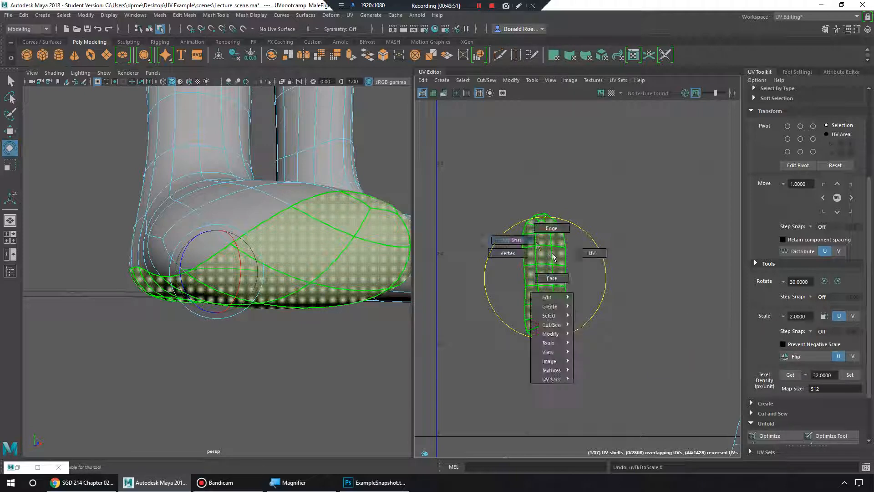
pyautogui.click(593, 253)
pyautogui.moveTo(632, 391); pyautogui.dragTo(632, 392)
pyautogui.keyDown('alt'); pyautogui.moveTo(564, 314); pyautogui.dragTo(638, 322, button='right'); pyautogui.keyUp('alt')
pyautogui.press('r')
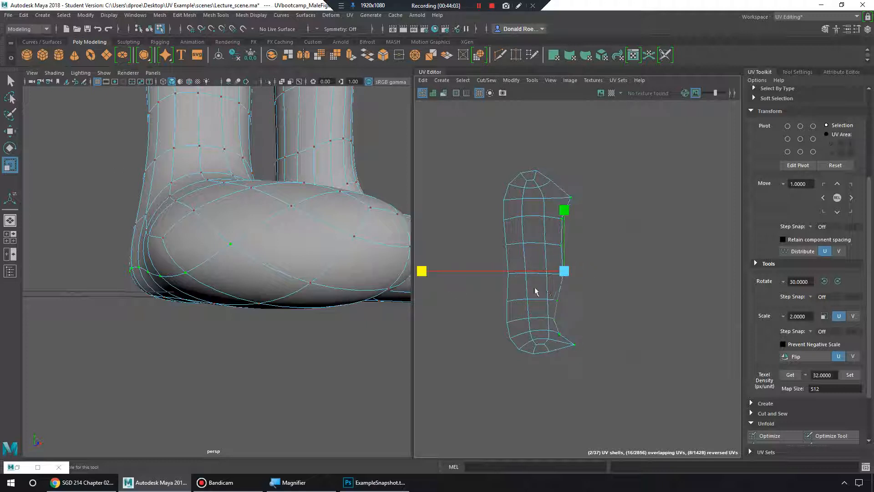
pyautogui.moveTo(535, 291); pyautogui.dragTo(730, 290, button='middle')
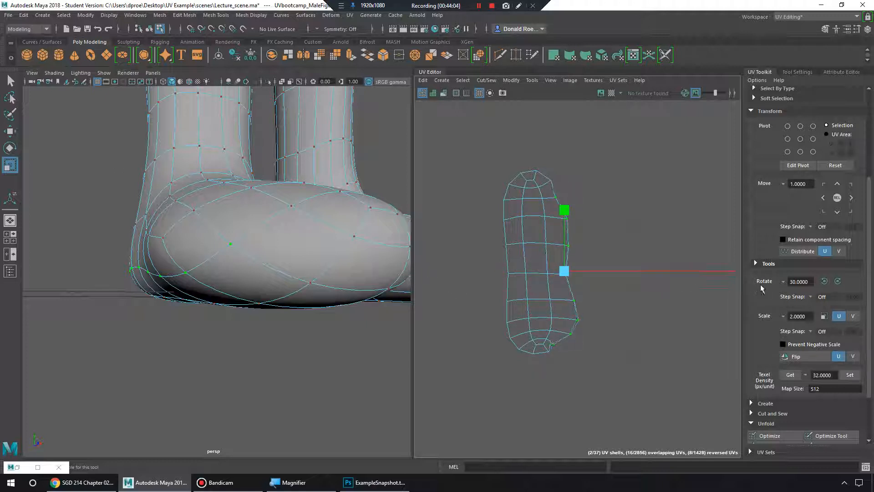
# - Undo the horizontal scaling, and with Prevent Negative Scale on, scale the side UVs into a straight vertical line before undoing that too
pyautogui.hotkey('ctrl', 'z')
pyautogui.hotkey('ctrl', 'z')
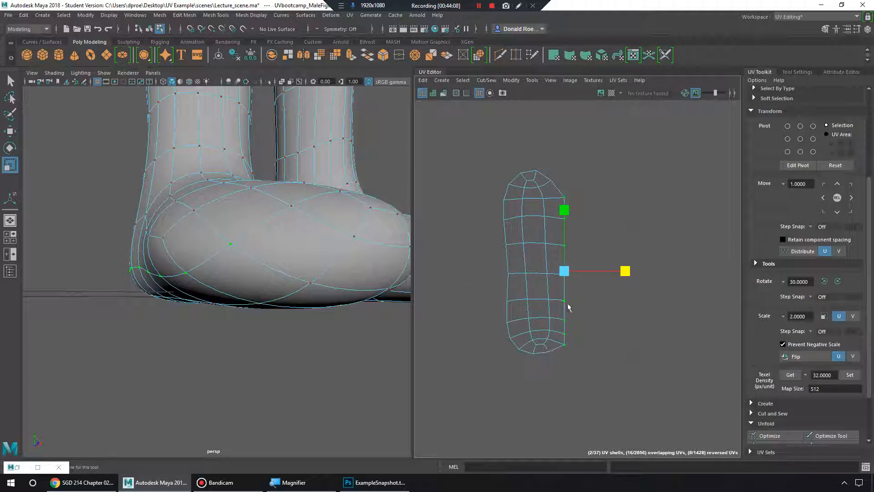
pyautogui.press('f')
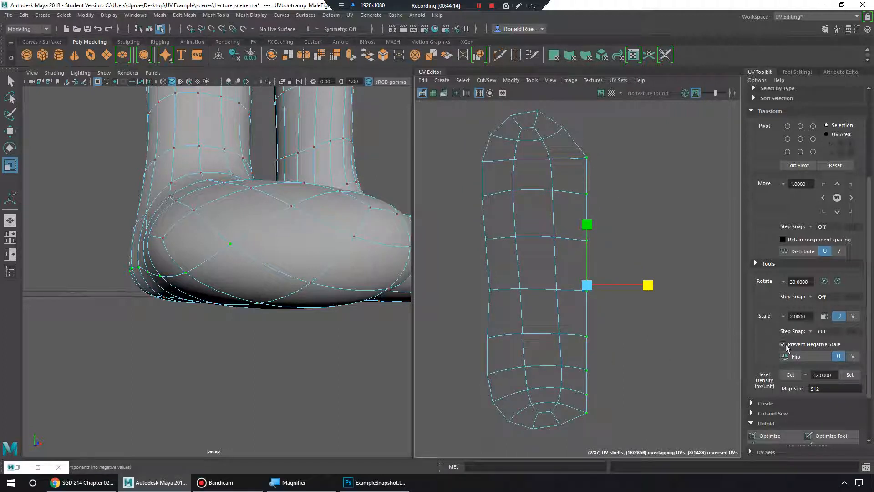
pyautogui.hotkey('ctrl', 'z')
pyautogui.hotkey('ctrl', 'z')
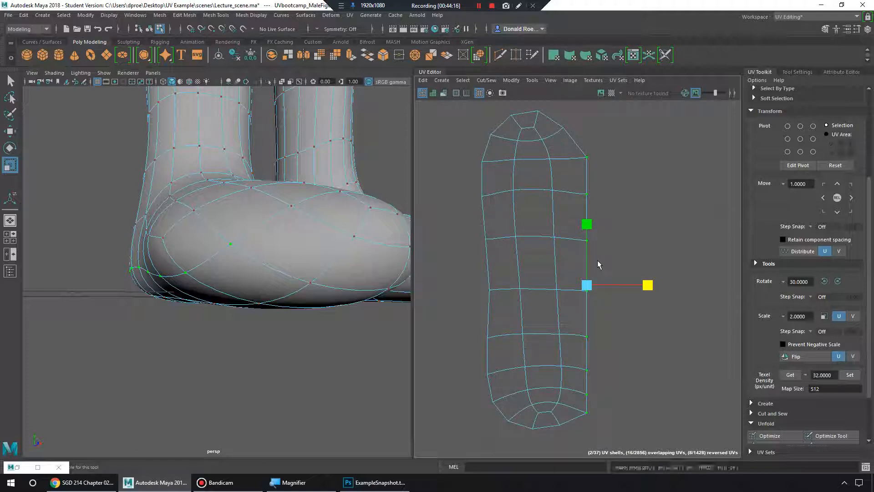
# - Select the faces on one half of the head UV shell, up to the centre line of the face
pyautogui.scroll(-4, 605, 250)
pyautogui.keyDown('alt'); pyautogui.moveTo(575, 254); pyautogui.dragTo(608, 231, button='middle'); pyautogui.keyUp('alt')
pyautogui.keyDown('alt'); pyautogui.moveTo(608, 231); pyautogui.dragTo(519, 250, button='right'); pyautogui.keyUp('alt')
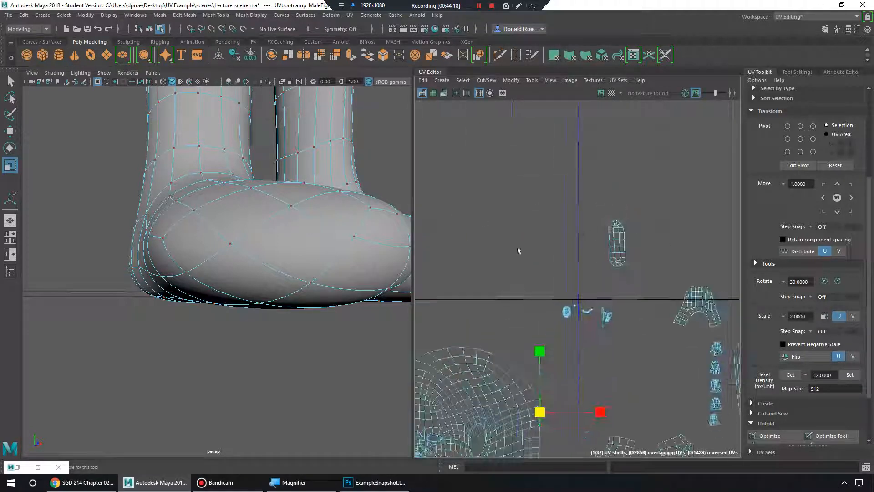
pyautogui.keyDown('alt'); pyautogui.moveTo(537, 386); pyautogui.dragTo(606, 273, button='middle'); pyautogui.keyUp('alt')
pyautogui.keyDown('alt'); pyautogui.moveTo(455, 319); pyautogui.dragTo(553, 274, button='middle'); pyautogui.keyUp('alt')
pyautogui.keyDown('alt'); pyautogui.moveTo(537, 289); pyautogui.dragTo(564, 293, button='right'); pyautogui.keyUp('alt')
pyautogui.keyDown('alt'); pyautogui.moveTo(564, 294); pyautogui.dragTo(614, 271, button='middle'); pyautogui.keyUp('alt')
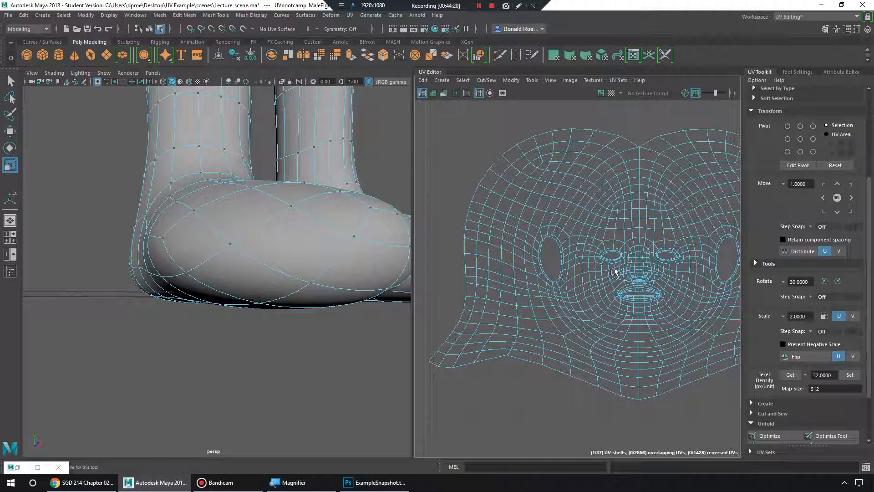
pyautogui.keyDown('alt'); pyautogui.moveTo(654, 235); pyautogui.dragTo(597, 253, button='middle'); pyautogui.keyUp('alt')
pyautogui.moveTo(619, 201); pyautogui.dragTo(496, 195, button='right')
pyautogui.moveTo(433, 143); pyautogui.dragTo(579, 364)
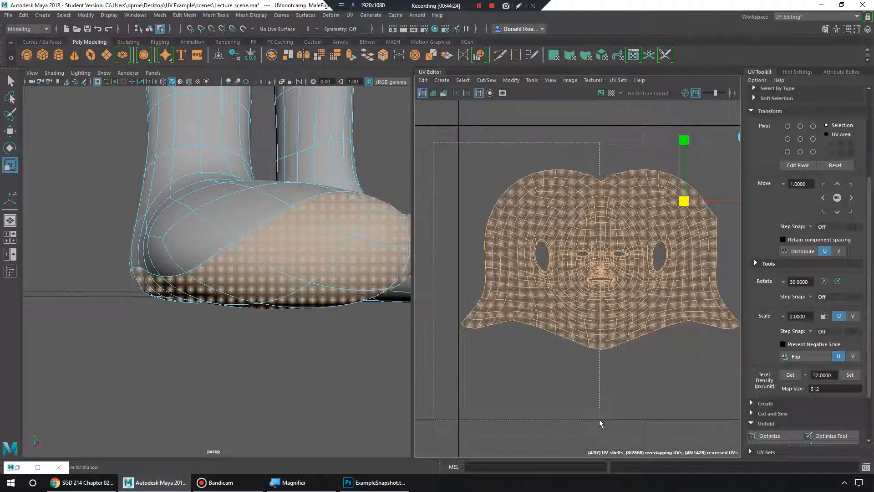
pyautogui.moveTo(600, 420); pyautogui.dragTo(599, 420)
pyautogui.keyDown('alt'); pyautogui.moveTo(514, 344); pyautogui.dragTo(593, 298, button='right'); pyautogui.keyUp('alt')
pyautogui.keyDown('alt'); pyautogui.moveTo(599, 285); pyautogui.dragTo(528, 345, button='middle'); pyautogui.keyUp('alt')
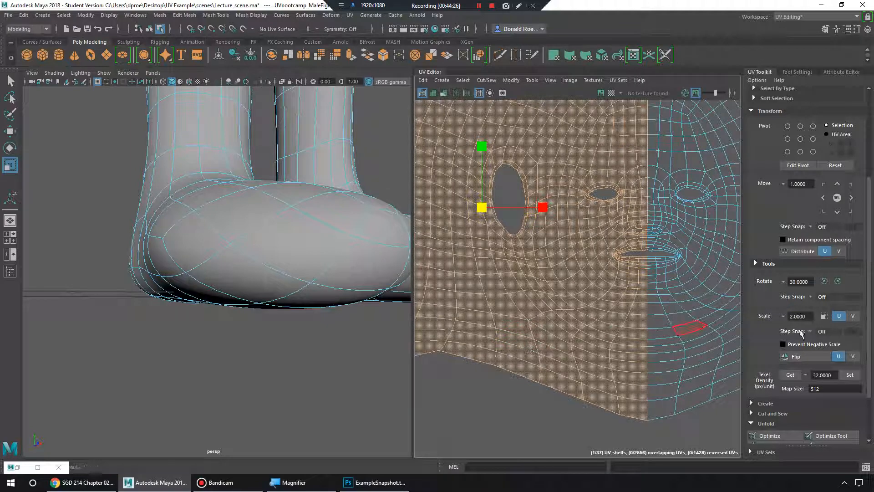
# - Create a separate UV shell from the selected half of the head and move it away from the other half
pyautogui.click(773, 413)
pyautogui.scroll(-2, 780, 359)
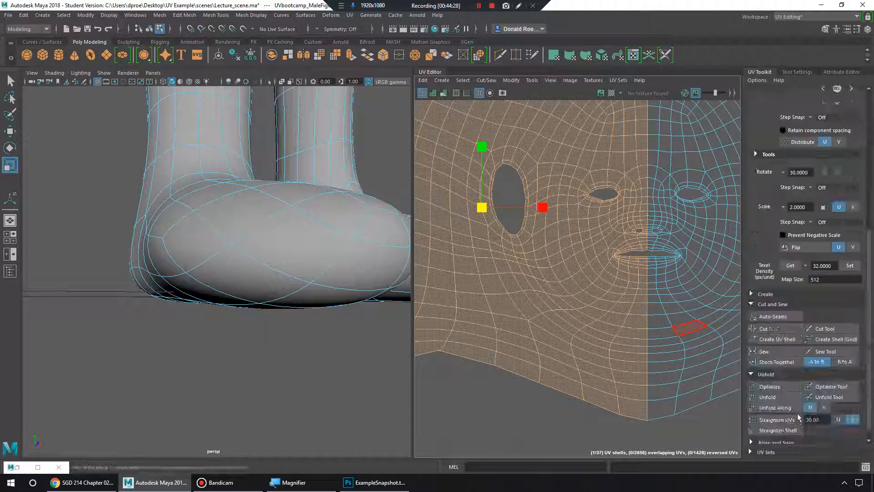
pyautogui.click(777, 339)
pyautogui.scroll(-3, 591, 219)
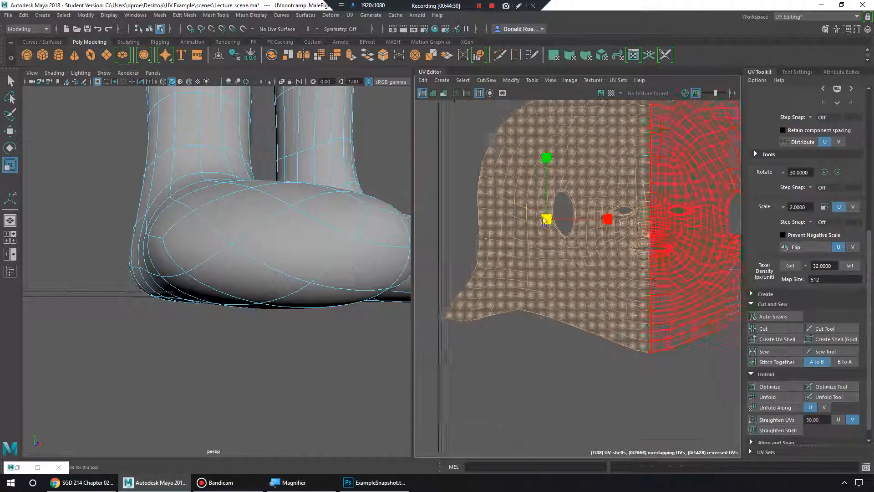
pyautogui.press('w')
pyautogui.moveTo(527, 282); pyautogui.dragTo(468, 369)
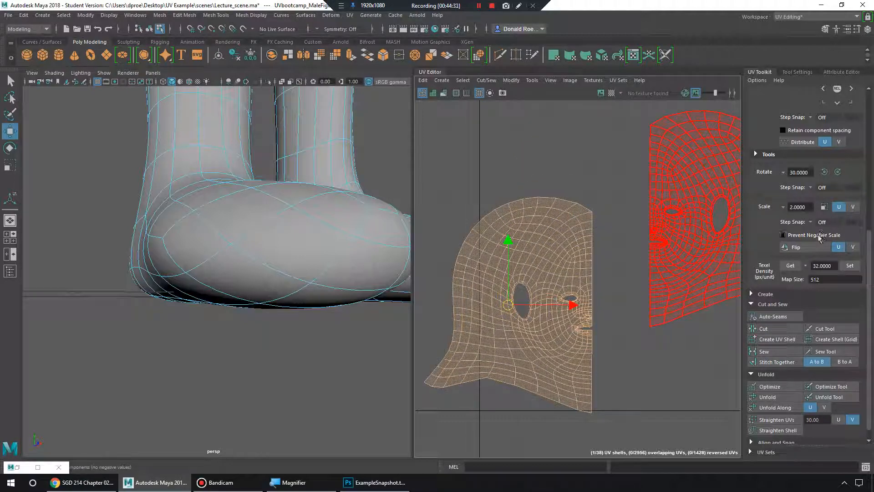
# - Flip the separated half-head shell in U, lay it over the other half and move it back aside
pyautogui.click(796, 246)
pyautogui.moveTo(538, 306)
pyautogui.keyDown('alt'); pyautogui.mouseDown(button='middle')
pyautogui.moveTo(658, 300)
pyautogui.moveTo(533, 315)
pyautogui.mouseUp(button='middle'); pyautogui.keyUp('alt')
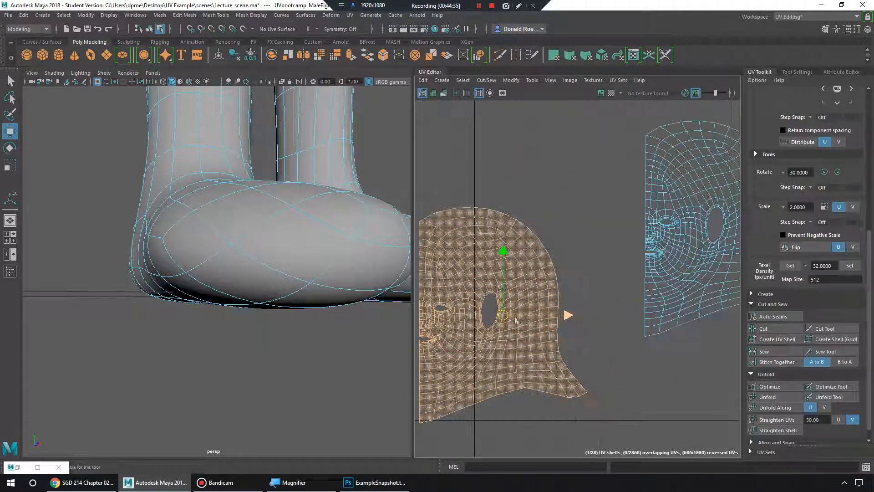
pyautogui.moveTo(506, 315); pyautogui.dragTo(727, 198)
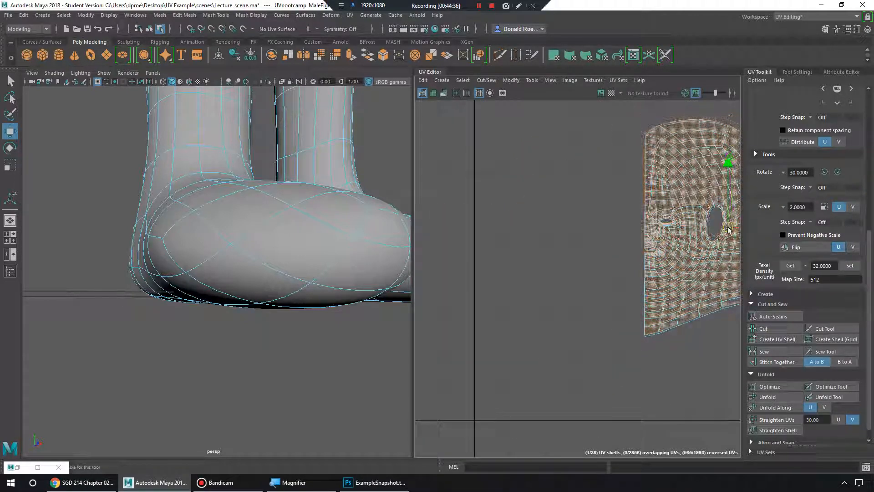
pyautogui.moveTo(650, 230); pyautogui.dragTo(477, 325)
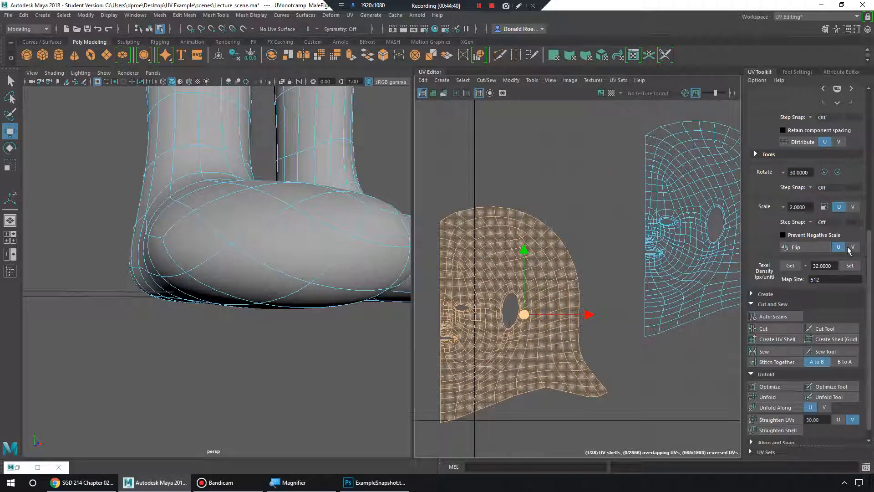
# - Flip the half-head shell in V, restore its original orientation with further flips and place it back against the other half
pyautogui.click(850, 248)
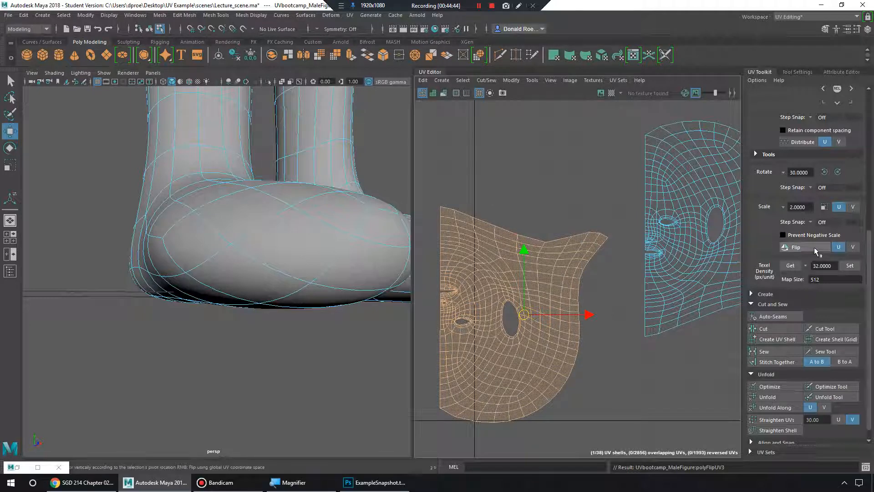
pyautogui.click(837, 247)
pyautogui.click(849, 248)
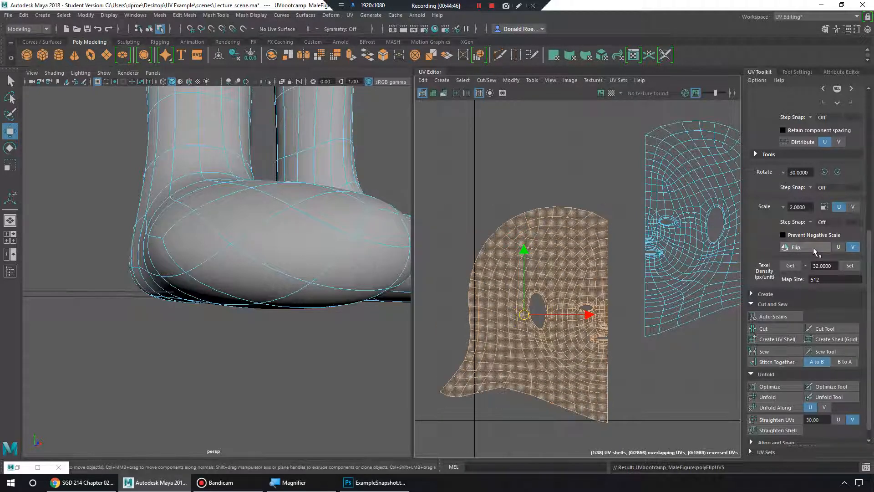
pyautogui.moveTo(523, 315); pyautogui.dragTo(560, 229)
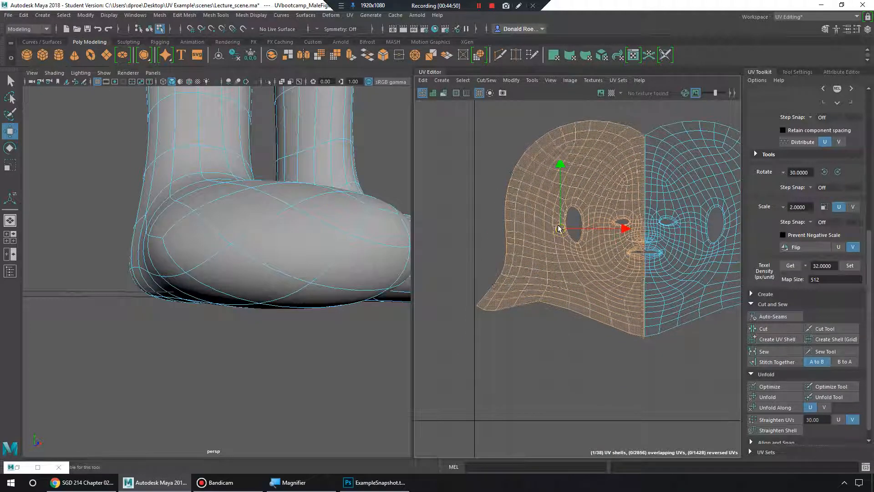
# - Examine the full male figure and the neighbouring character model in the viewport, and the overall UV shell layout
pyautogui.keyDown('alt'); pyautogui.moveTo(660, 229); pyautogui.dragTo(498, 299, button='middle'); pyautogui.keyUp('alt')
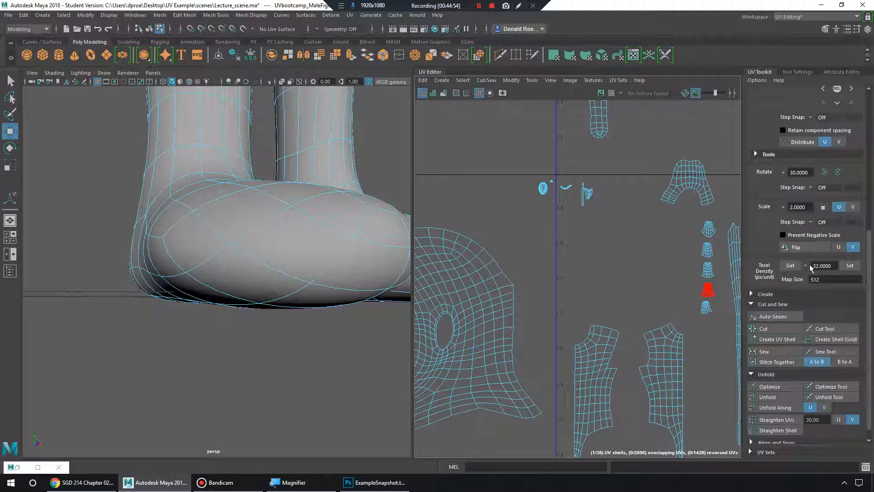
pyautogui.click(733, 261)
pyautogui.keyDown('alt'); pyautogui.moveTo(322, 215); pyautogui.dragTo(284, 276, button='middle'); pyautogui.keyUp('alt')
pyautogui.keyDown('alt'); pyautogui.moveTo(285, 277); pyautogui.dragTo(234, 195, button='right'); pyautogui.keyUp('alt')
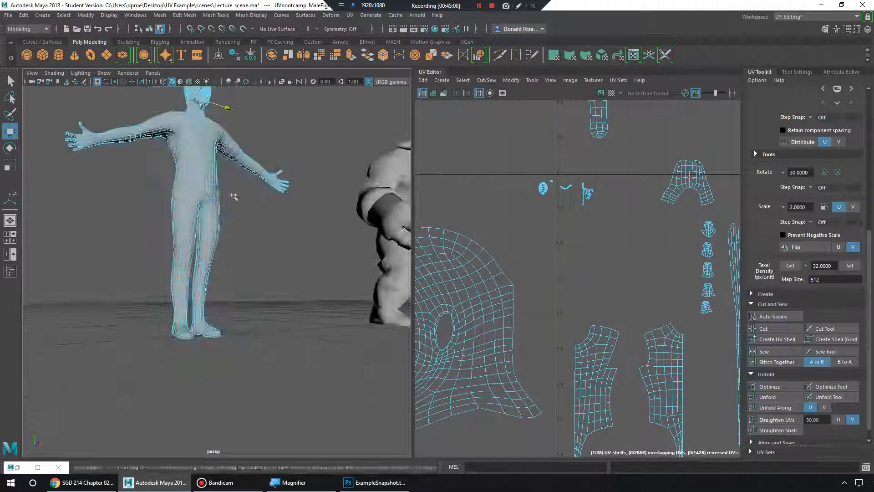
pyautogui.keyDown('alt'); pyautogui.moveTo(234, 195); pyautogui.dragTo(259, 226); pyautogui.keyUp('alt')
pyautogui.keyDown('alt'); pyautogui.moveTo(337, 205); pyautogui.dragTo(275, 236, button='middle'); pyautogui.keyUp('alt')
pyautogui.keyDown('alt'); pyautogui.moveTo(364, 232); pyautogui.dragTo(267, 246, button='middle'); pyautogui.keyUp('alt')
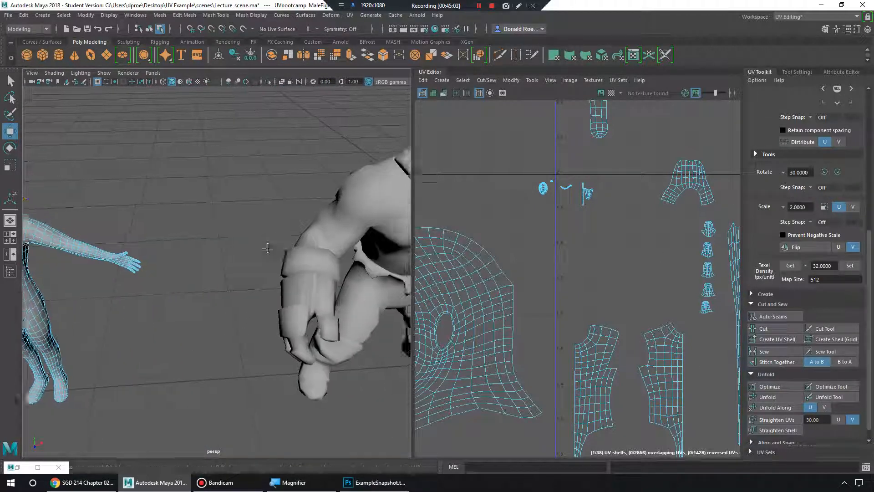
pyautogui.keyDown('alt'); pyautogui.moveTo(267, 246); pyautogui.dragTo(277, 219); pyautogui.keyUp('alt')
pyautogui.keyDown('alt'); pyautogui.moveTo(249, 239); pyautogui.dragTo(307, 236, button='middle'); pyautogui.keyUp('alt')
pyautogui.keyDown('alt'); pyautogui.moveTo(685, 231); pyautogui.dragTo(567, 218, button='right'); pyautogui.keyUp('alt')
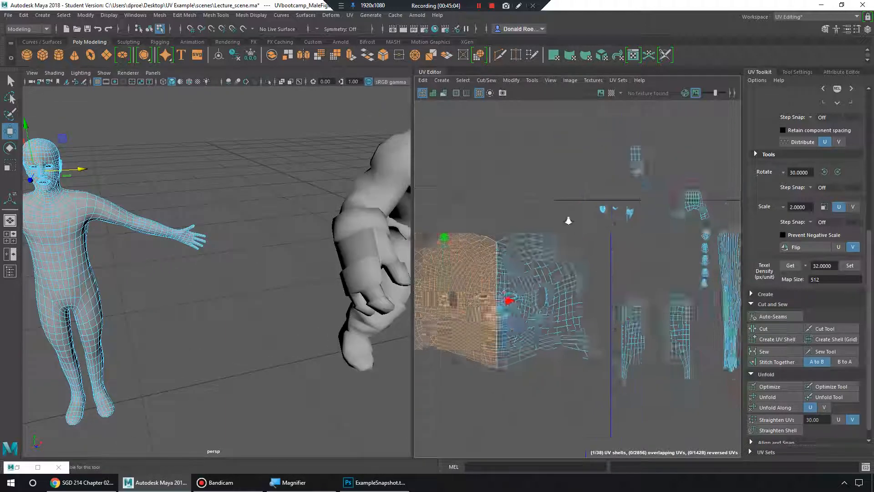
pyautogui.keyDown('alt'); pyautogui.moveTo(653, 235); pyautogui.dragTo(614, 230, button='right'); pyautogui.keyUp('alt')
pyautogui.keyDown('alt'); pyautogui.moveTo(639, 239); pyautogui.dragTo(621, 248, button='middle'); pyautogui.keyUp('alt')
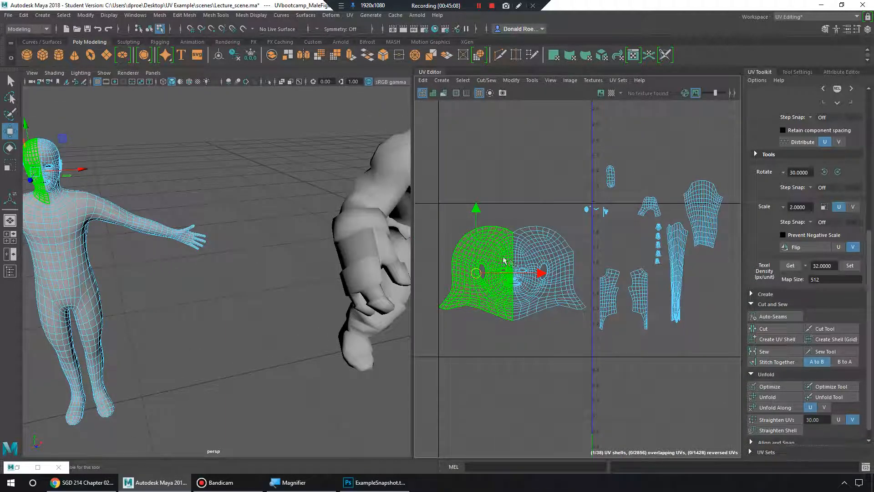
# - Examine the size of the head UV shells against the torso, arm and leg shells in the layout
pyautogui.keyDown('alt'); pyautogui.moveTo(657, 228); pyautogui.dragTo(550, 271, button='middle'); pyautogui.keyUp('alt')
pyautogui.keyDown('alt'); pyautogui.moveTo(549, 271); pyautogui.dragTo(701, 266, button='right'); pyautogui.keyUp('alt')
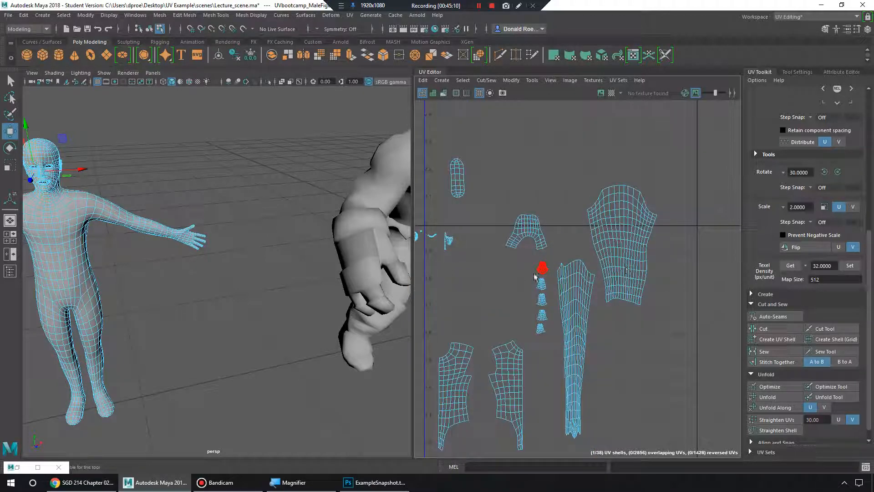
pyautogui.keyDown('alt'); pyautogui.moveTo(537, 276); pyautogui.dragTo(700, 253, button='middle'); pyautogui.keyUp('alt')
pyautogui.keyDown('alt'); pyautogui.moveTo(699, 252); pyautogui.dragTo(615, 246, button='right'); pyautogui.keyUp('alt')
pyautogui.keyDown('alt'); pyautogui.moveTo(615, 246); pyautogui.dragTo(626, 245, button='middle'); pyautogui.keyUp('alt')
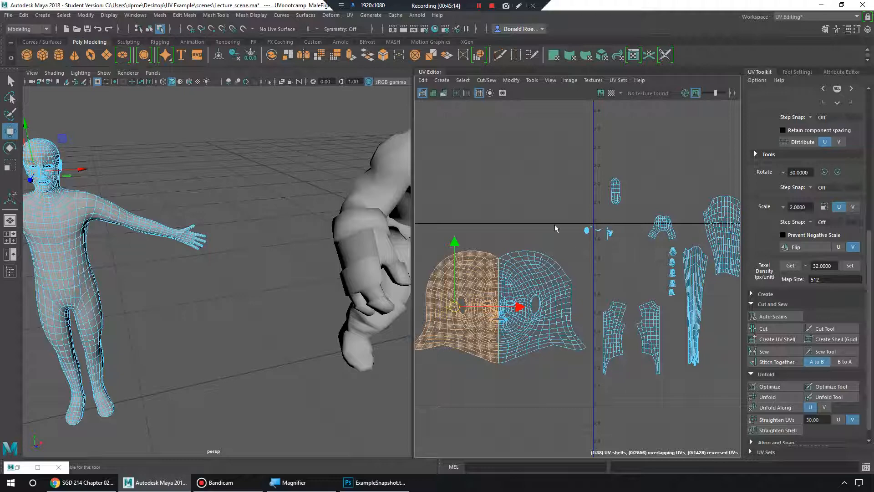
pyautogui.keyDown('alt'); pyautogui.moveTo(625, 241); pyautogui.dragTo(564, 263, button='middle'); pyautogui.keyUp('alt')
pyautogui.keyDown('alt'); pyautogui.moveTo(564, 263); pyautogui.dragTo(732, 277, button='right'); pyautogui.keyUp('alt')
pyautogui.keyDown('alt'); pyautogui.moveTo(574, 242); pyautogui.dragTo(636, 255, button='middle'); pyautogui.keyUp('alt')
pyautogui.keyDown('alt'); pyautogui.moveTo(636, 255); pyautogui.dragTo(542, 241, button='right'); pyautogui.keyUp('alt')
pyautogui.keyDown('alt'); pyautogui.moveTo(495, 307); pyautogui.dragTo(600, 250, button='middle'); pyautogui.keyUp('alt')
pyautogui.keyDown('alt'); pyautogui.moveTo(601, 250); pyautogui.dragTo(565, 255, button='right'); pyautogui.keyUp('alt')
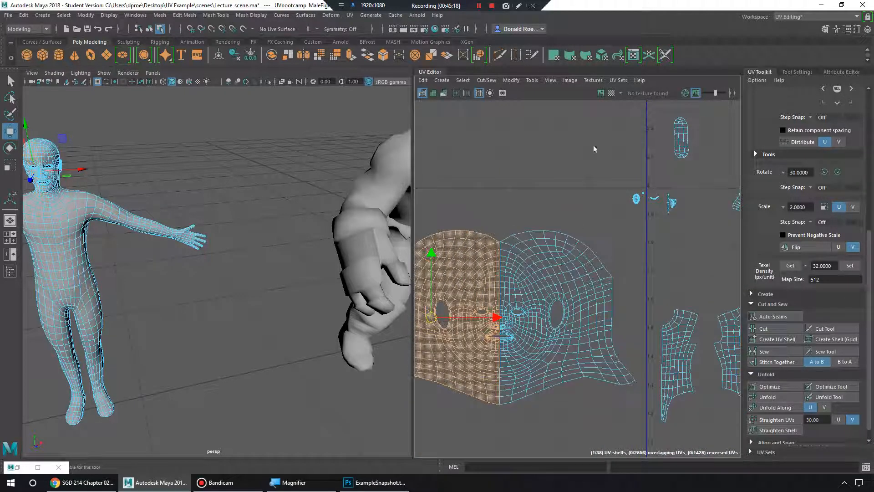
# - Display the checker map on the model and inspect the pattern across the torso, arms and legs
pyautogui.click(612, 93)
pyautogui.keyDown('alt'); pyautogui.moveTo(183, 260); pyautogui.dragTo(291, 300, button='middle'); pyautogui.keyUp('alt')
pyautogui.keyDown('alt'); pyautogui.moveTo(291, 301); pyautogui.dragTo(359, 308, button='right'); pyautogui.keyUp('alt')
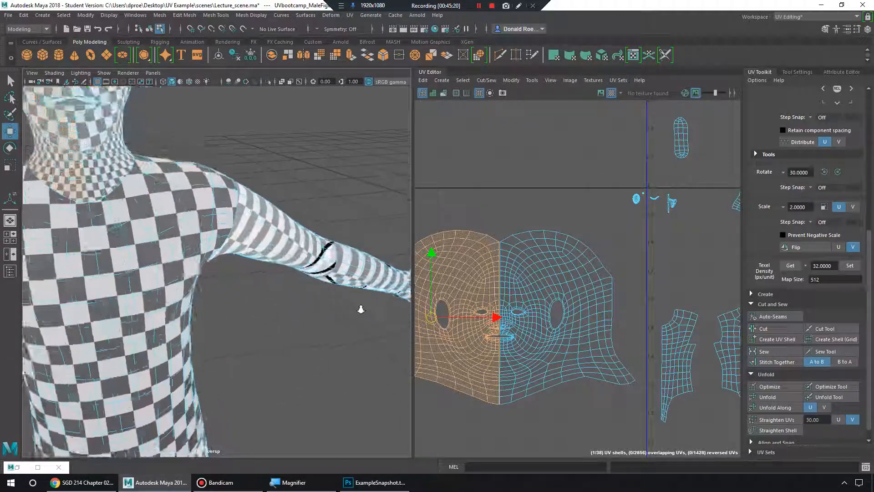
pyautogui.keyDown('alt'); pyautogui.moveTo(148, 269); pyautogui.dragTo(304, 278, button='middle'); pyautogui.keyUp('alt')
pyautogui.keyDown('alt'); pyautogui.moveTo(305, 279); pyautogui.dragTo(283, 269); pyautogui.keyUp('alt')
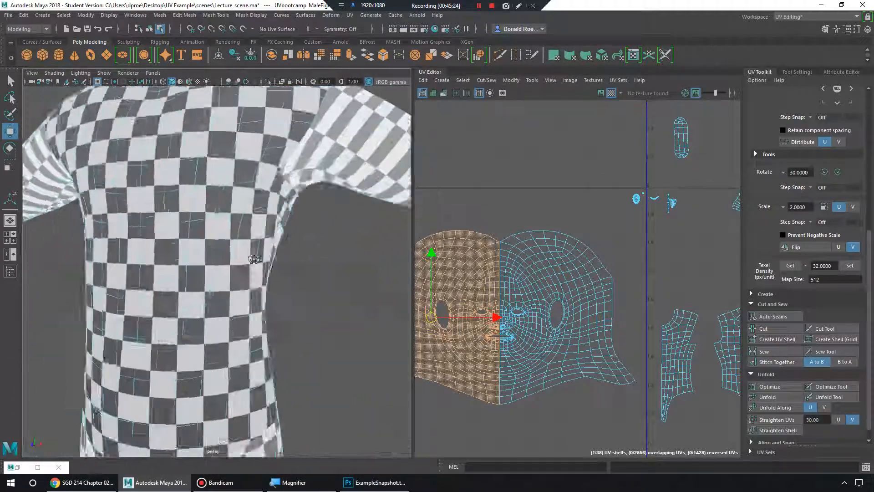
pyautogui.keyDown('alt'); pyautogui.moveTo(283, 268); pyautogui.dragTo(296, 328, button='middle'); pyautogui.keyUp('alt')
pyautogui.keyDown('alt'); pyautogui.moveTo(296, 328); pyautogui.dragTo(255, 310, button='right'); pyautogui.keyUp('alt')
pyautogui.keyDown('alt'); pyautogui.moveTo(718, 290); pyautogui.dragTo(516, 285, button='middle'); pyautogui.keyUp('alt')
pyautogui.keyDown('alt'); pyautogui.moveTo(314, 333); pyautogui.dragTo(310, 172, button='middle'); pyautogui.keyUp('alt')
pyautogui.keyDown('alt'); pyautogui.moveTo(310, 172); pyautogui.dragTo(334, 150); pyautogui.keyUp('alt')
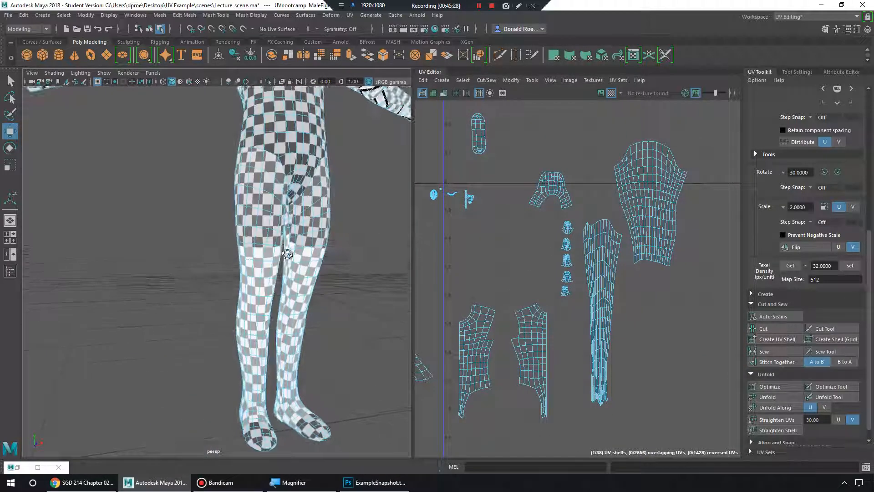
pyautogui.keyDown('alt'); pyautogui.moveTo(278, 201); pyautogui.dragTo(310, 217, button='right'); pyautogui.keyUp('alt')
pyautogui.keyDown('alt'); pyautogui.moveTo(310, 217); pyautogui.dragTo(294, 284, button='middle'); pyautogui.keyUp('alt')
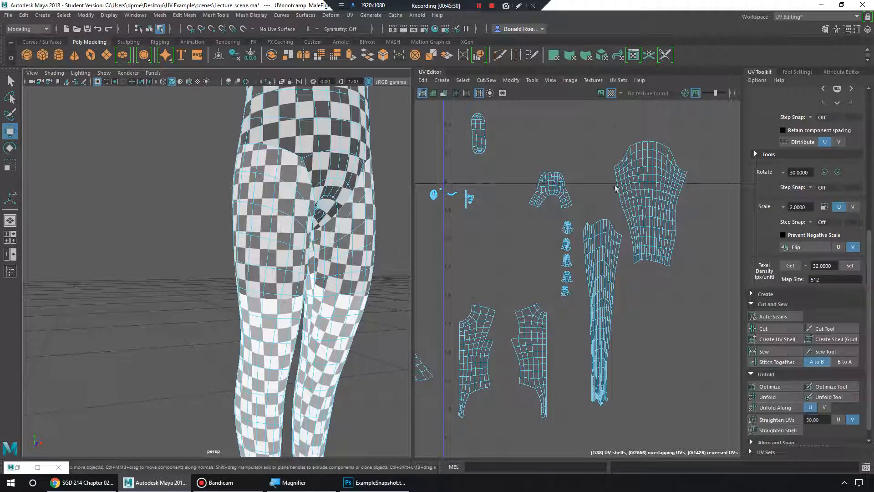
# - Select the leg's UV shell and sample its texel density at a map size of 512
pyautogui.moveTo(616, 188); pyautogui.dragTo(600, 170, button='right')
pyautogui.click(650, 190)
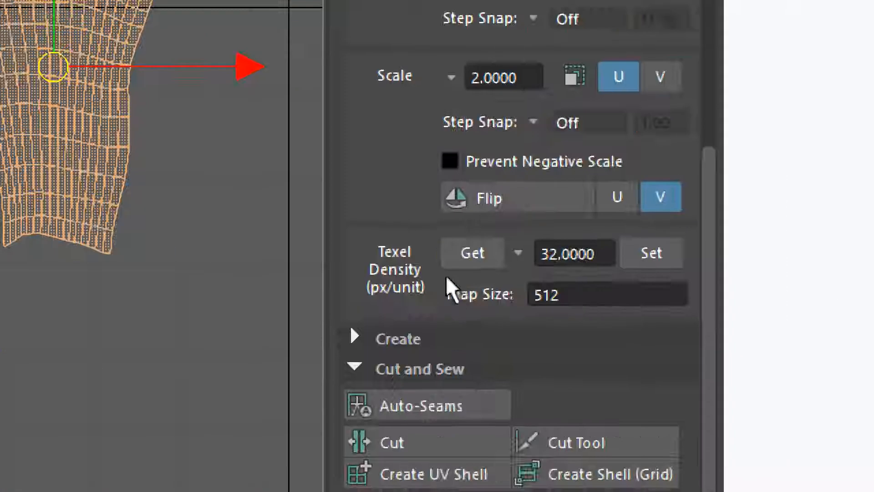
pyautogui.click(530, 255)
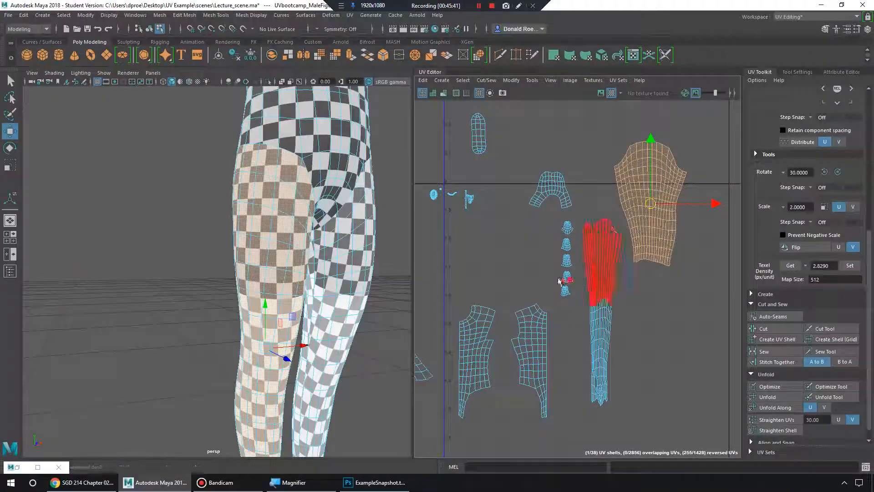
# - Select all UV shells and apply the sampled texel density of 2.829 at map size 512
pyautogui.scroll(-5, 583, 255)
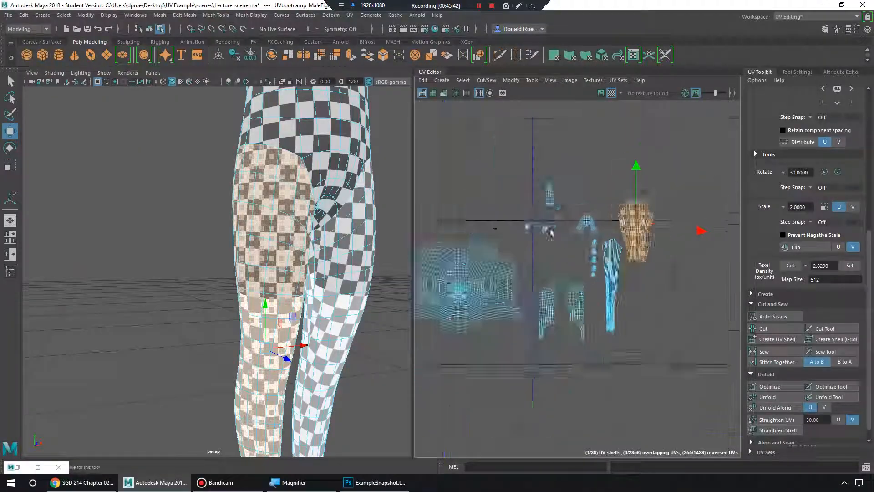
pyautogui.click(440, 169)
pyautogui.moveTo(437, 170); pyautogui.dragTo(711, 371)
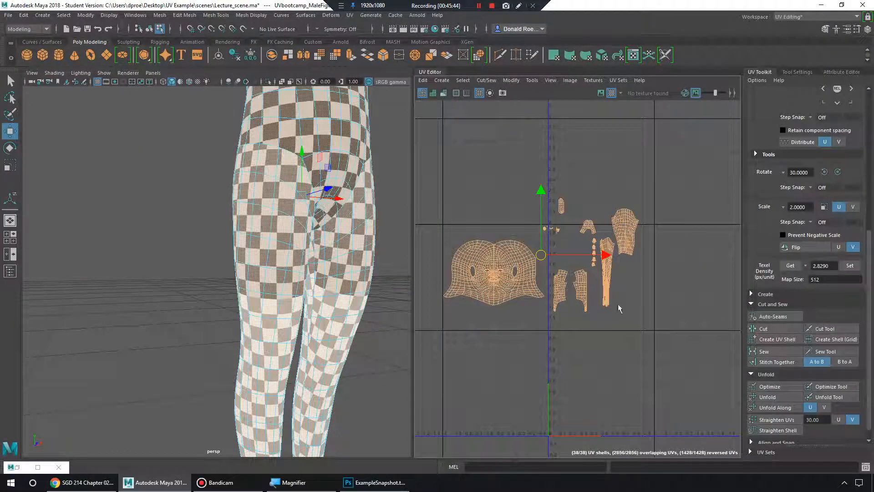
pyautogui.keyDown('alt'); pyautogui.moveTo(619, 306); pyautogui.dragTo(679, 290, button='right'); pyautogui.keyUp('alt')
pyautogui.keyDown('alt'); pyautogui.moveTo(678, 291); pyautogui.dragTo(607, 308, button='middle'); pyautogui.keyUp('alt')
pyautogui.keyDown('alt'); pyautogui.moveTo(625, 268); pyautogui.dragTo(747, 263, button='middle'); pyautogui.keyUp('alt')
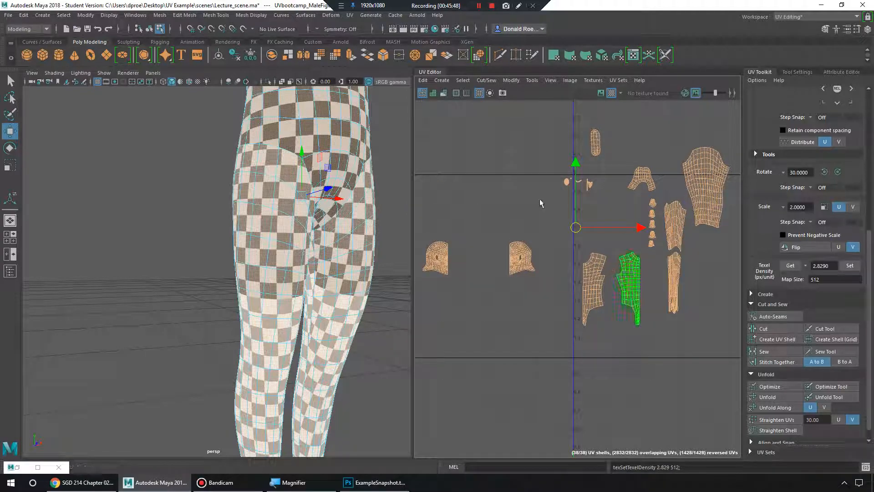
# - Examine the checker pattern over the whole figure and along the arm to compare square sizes and stretching
pyautogui.keyDown('alt'); pyautogui.moveTo(540, 201); pyautogui.dragTo(520, 287, button='middle'); pyautogui.keyUp('alt')
pyautogui.keyDown('alt'); pyautogui.moveTo(363, 132); pyautogui.dragTo(324, 433, button='middle'); pyautogui.keyUp('alt')
pyautogui.keyDown('alt'); pyautogui.moveTo(306, 253); pyautogui.dragTo(275, 237); pyautogui.keyUp('alt')
pyautogui.keyDown('alt'); pyautogui.moveTo(275, 237); pyautogui.dragTo(295, 238, button='right'); pyautogui.keyUp('alt')
pyautogui.keyDown('alt'); pyautogui.moveTo(248, 223); pyautogui.dragTo(337, 259); pyautogui.keyUp('alt')
pyautogui.keyDown('alt'); pyautogui.moveTo(347, 277); pyautogui.dragTo(290, 277, button='right'); pyautogui.keyUp('alt')
pyautogui.keyDown('alt'); pyautogui.moveTo(355, 322); pyautogui.dragTo(300, 223, button='middle'); pyautogui.keyUp('alt')
pyautogui.keyDown('alt'); pyautogui.moveTo(346, 237); pyautogui.dragTo(301, 238, button='right'); pyautogui.keyUp('alt')
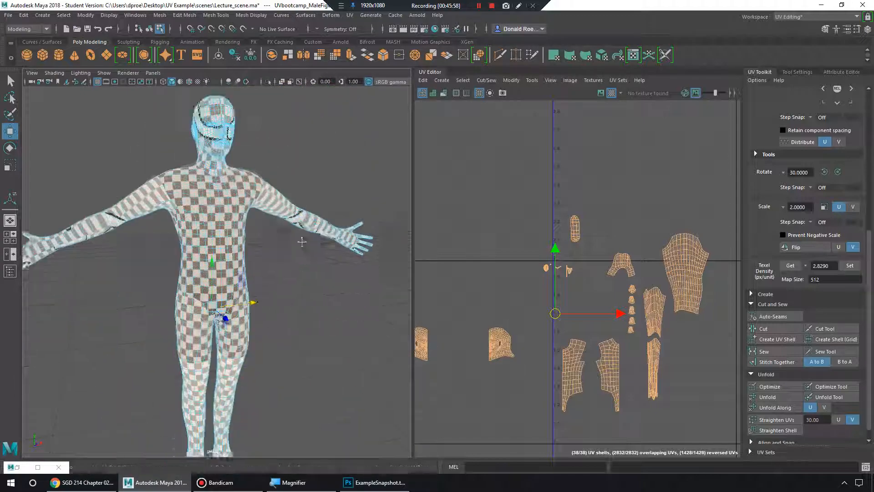
pyautogui.keyDown('alt'); pyautogui.moveTo(301, 238); pyautogui.dragTo(315, 260); pyautogui.keyUp('alt')
pyautogui.keyDown('alt'); pyautogui.moveTo(315, 260); pyautogui.dragTo(291, 240, button='right'); pyautogui.keyUp('alt')
pyautogui.keyDown('alt'); pyautogui.moveTo(219, 237); pyautogui.dragTo(279, 239); pyautogui.keyUp('alt')
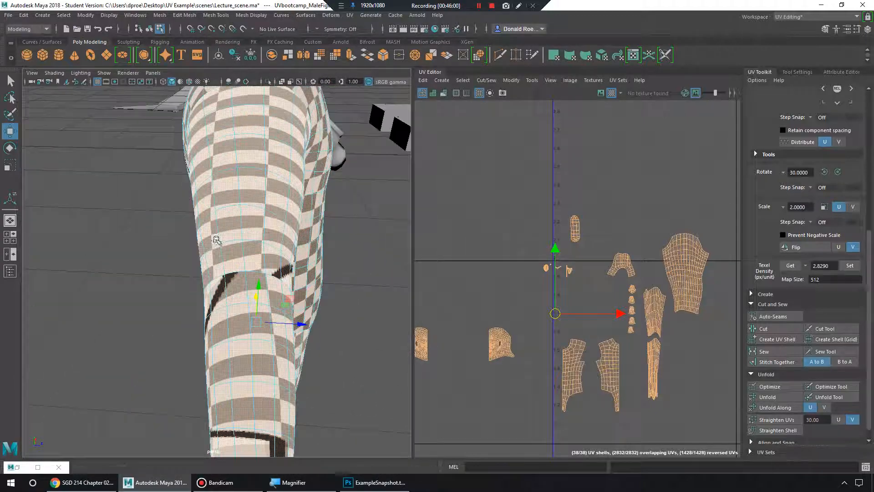
# - Squash the arm UV shells vertically to correct the checker stretching, and reapply the 2.829 texel density to them
pyautogui.rightClick(661, 357)
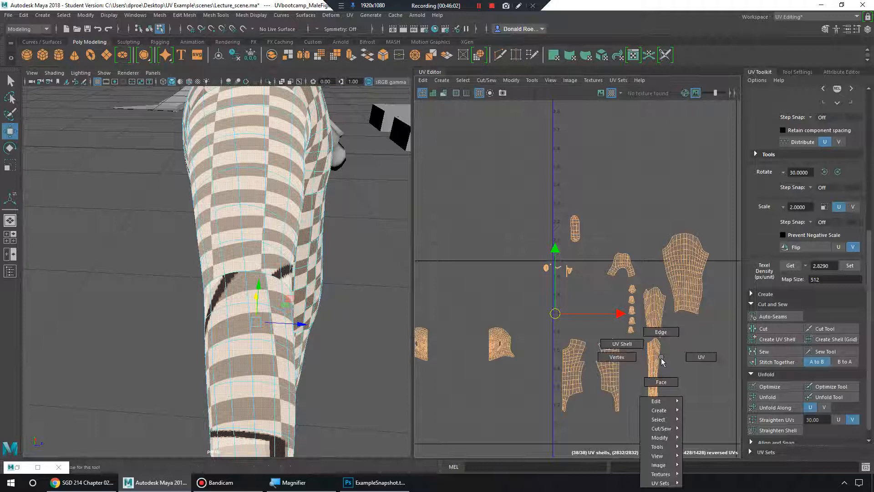
pyautogui.click(638, 345)
pyautogui.click(654, 312)
pyautogui.press('r')
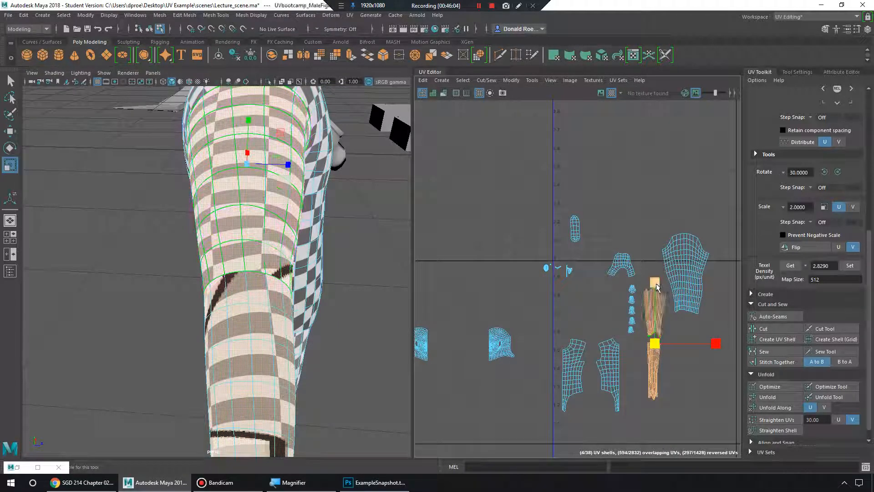
pyautogui.moveTo(657, 287); pyautogui.dragTo(652, 330)
pyautogui.keyDown('alt'); pyautogui.moveTo(187, 253); pyautogui.dragTo(117, 234); pyautogui.keyUp('alt')
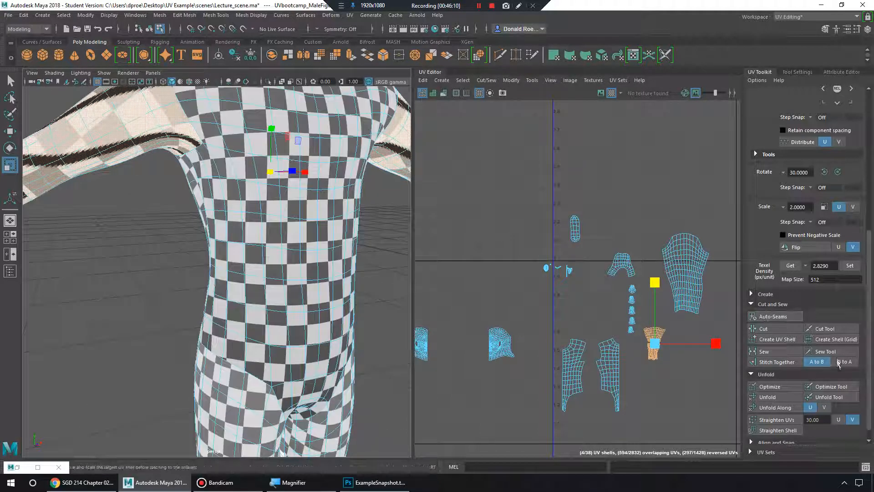
pyautogui.click(853, 268)
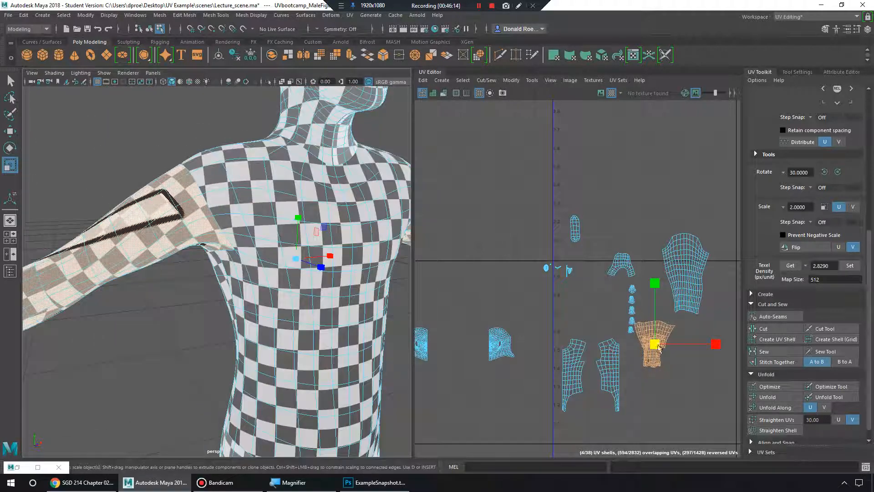
# - Select the stacked upper-arm UV shells and move them down, clear of the forearm shells
pyautogui.click(663, 332)
pyautogui.press('w')
pyautogui.press('F12')
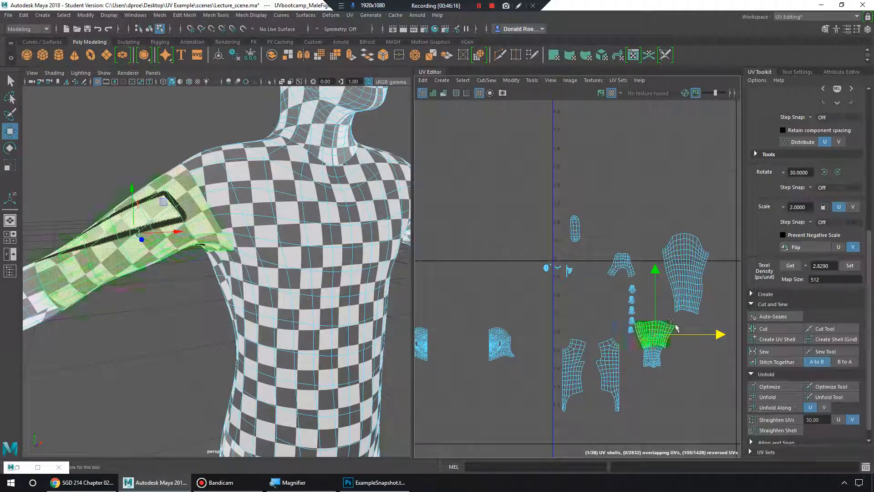
pyautogui.hotkey('ctrl', 'z')
pyautogui.moveTo(656, 333); pyautogui.dragTo(656, 391)
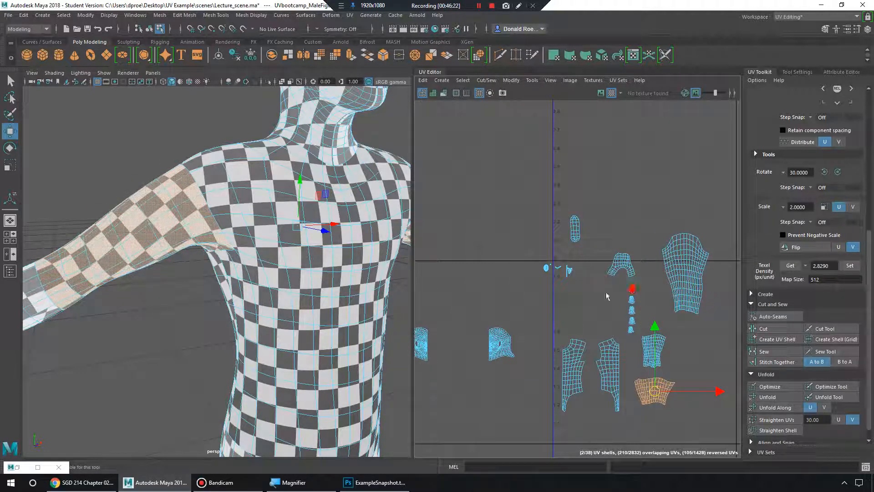
# - Inspect the checker squares on the arms, back, chest and head for consistent size across the shells
pyautogui.keyDown('alt'); pyautogui.moveTo(646, 334); pyautogui.dragTo(576, 291, button='middle'); pyautogui.keyUp('alt')
pyautogui.keyDown('alt'); pyautogui.moveTo(263, 246); pyautogui.dragTo(222, 259); pyautogui.keyUp('alt')
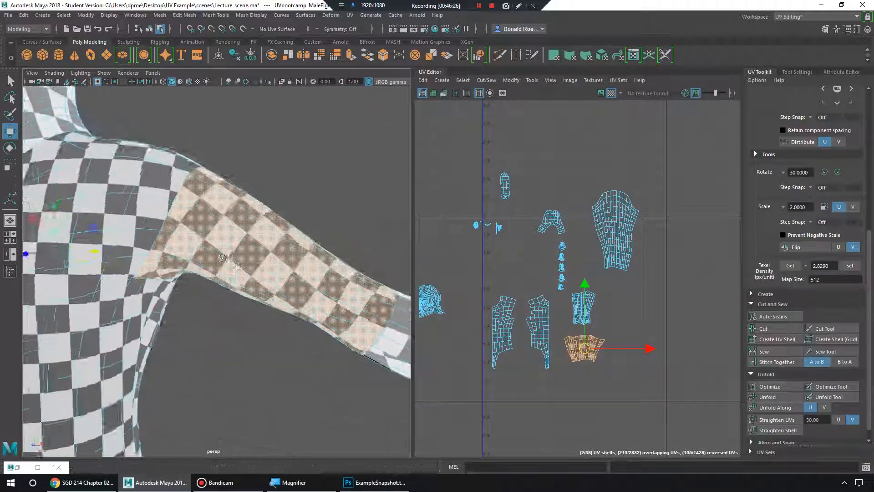
pyautogui.keyDown('alt'); pyautogui.moveTo(222, 258); pyautogui.dragTo(185, 255, button='right'); pyautogui.keyUp('alt')
pyautogui.keyDown('alt'); pyautogui.moveTo(185, 254); pyautogui.dragTo(284, 269); pyautogui.keyUp('alt')
pyautogui.keyDown('alt'); pyautogui.moveTo(284, 269); pyautogui.dragTo(262, 291, button='right'); pyautogui.keyUp('alt')
pyautogui.keyDown('alt'); pyautogui.moveTo(262, 291); pyautogui.dragTo(262, 235, button='middle'); pyautogui.keyUp('alt')
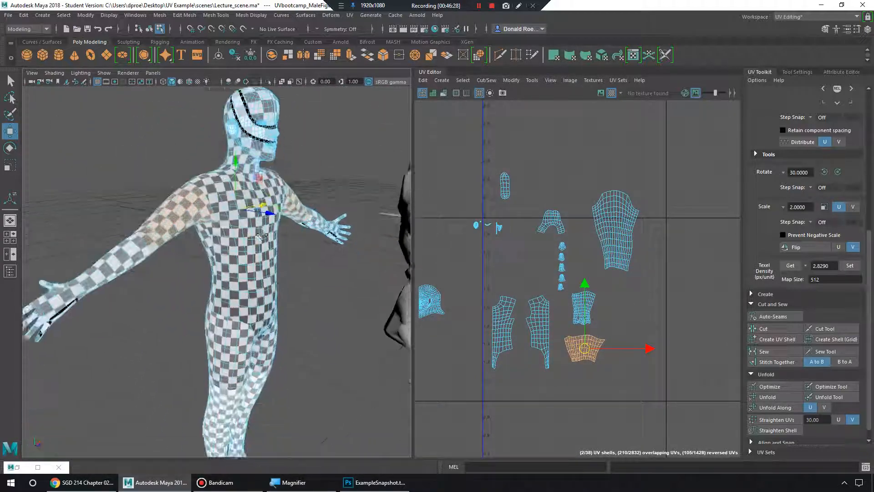
pyautogui.keyDown('alt'); pyautogui.moveTo(291, 236); pyautogui.dragTo(253, 230); pyautogui.keyUp('alt')
pyautogui.keyDown('alt'); pyautogui.moveTo(253, 230); pyautogui.dragTo(256, 256, button='middle'); pyautogui.keyUp('alt')
pyautogui.keyDown('alt'); pyautogui.moveTo(256, 256); pyautogui.dragTo(328, 295, button='right'); pyautogui.keyUp('alt')
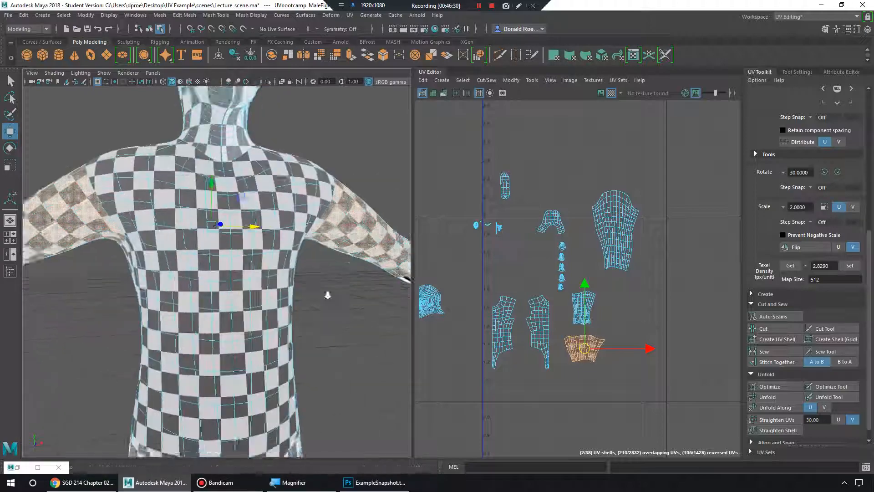
pyautogui.keyDown('alt'); pyautogui.moveTo(328, 295); pyautogui.dragTo(232, 300); pyautogui.keyUp('alt')
pyautogui.keyDown('alt'); pyautogui.moveTo(219, 205); pyautogui.dragTo(286, 305, button='middle'); pyautogui.keyUp('alt')
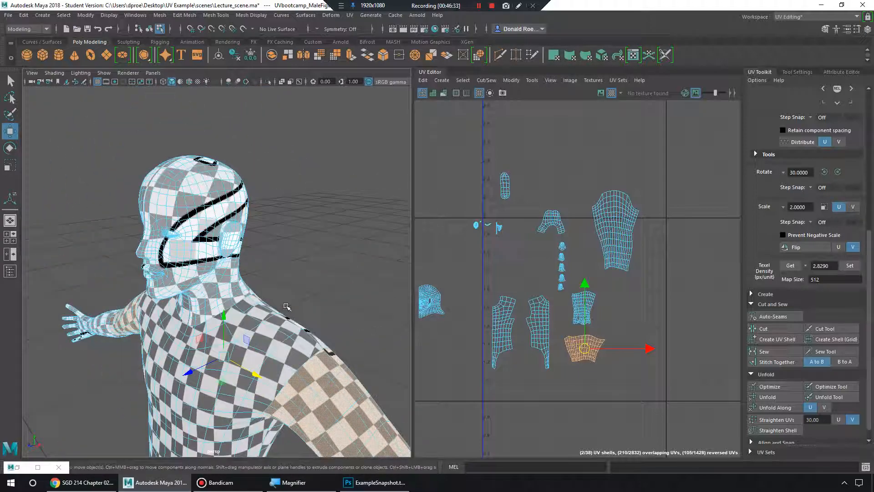
pyautogui.keyDown('alt'); pyautogui.moveTo(214, 274); pyautogui.dragTo(239, 278, button='right'); pyautogui.keyUp('alt')
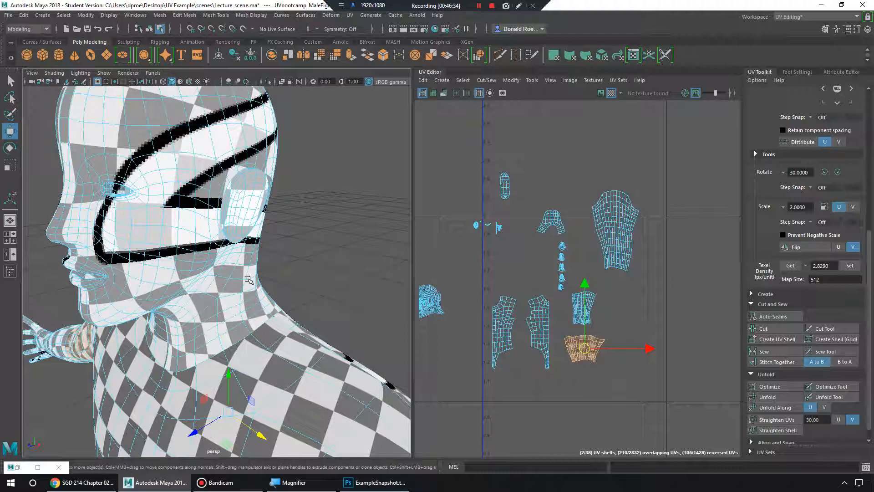
pyautogui.keyDown('alt'); pyautogui.moveTo(244, 278); pyautogui.dragTo(314, 262); pyautogui.keyUp('alt')
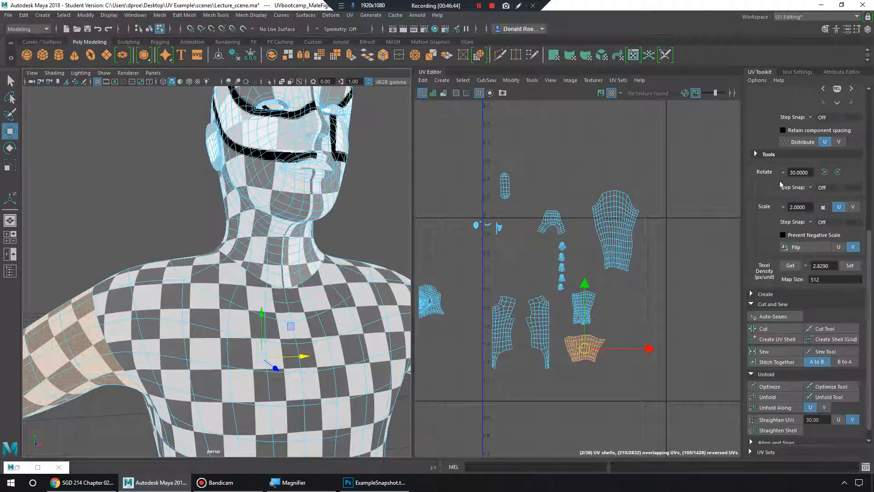
# - Collapse the Cut and Sew, Unfold and Transform sections of the UV Toolkit and expand Align and Snap
pyautogui.click(755, 154)
pyautogui.scroll(1, 781, 203)
pyautogui.click(757, 182)
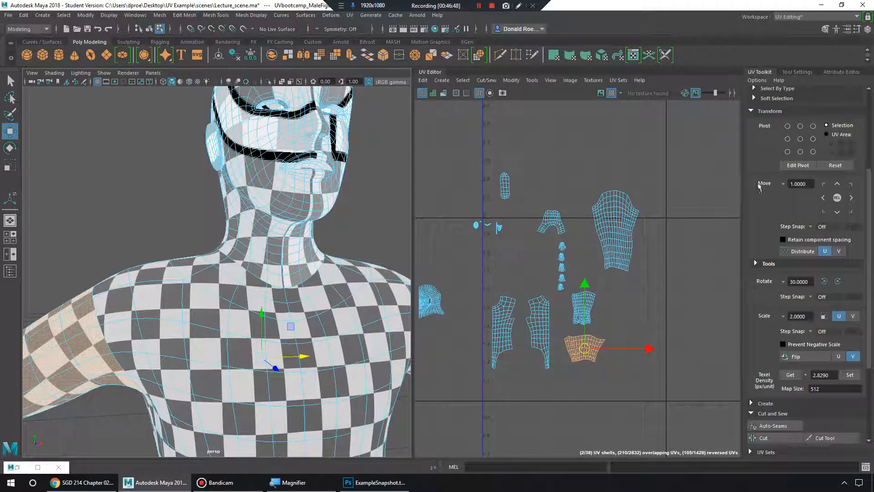
pyautogui.scroll(4, 759, 160)
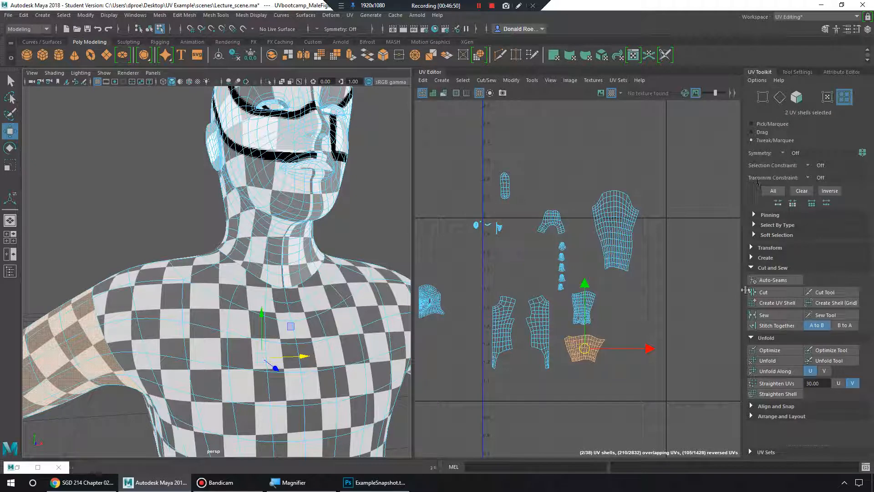
pyautogui.click(752, 268)
pyautogui.click(752, 278)
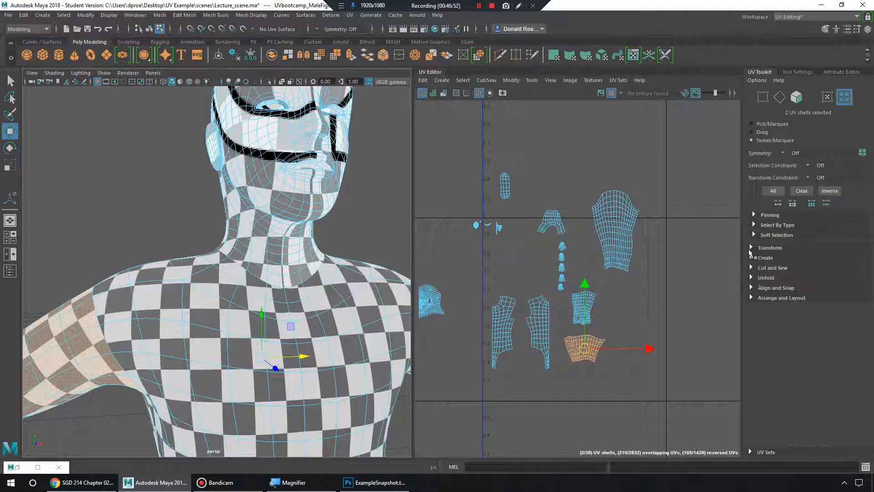
pyautogui.click(751, 248)
pyautogui.scroll(-5, 800, 314)
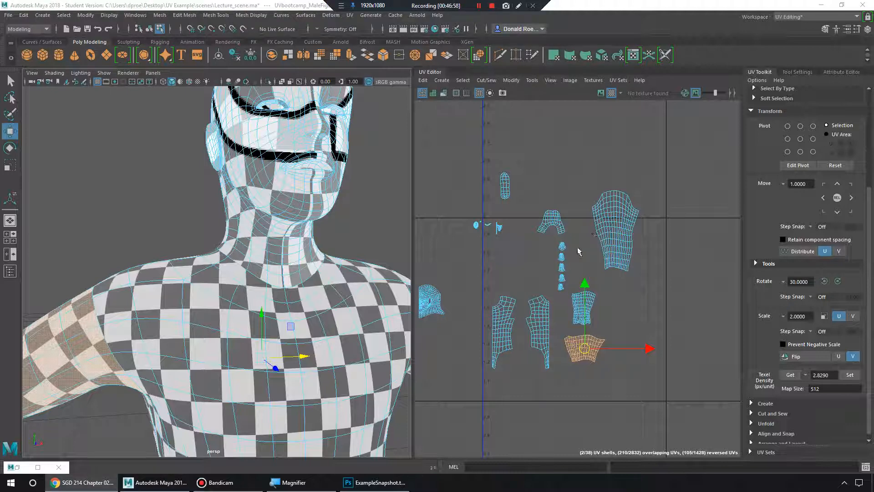
pyautogui.scroll(-1, 773, 344)
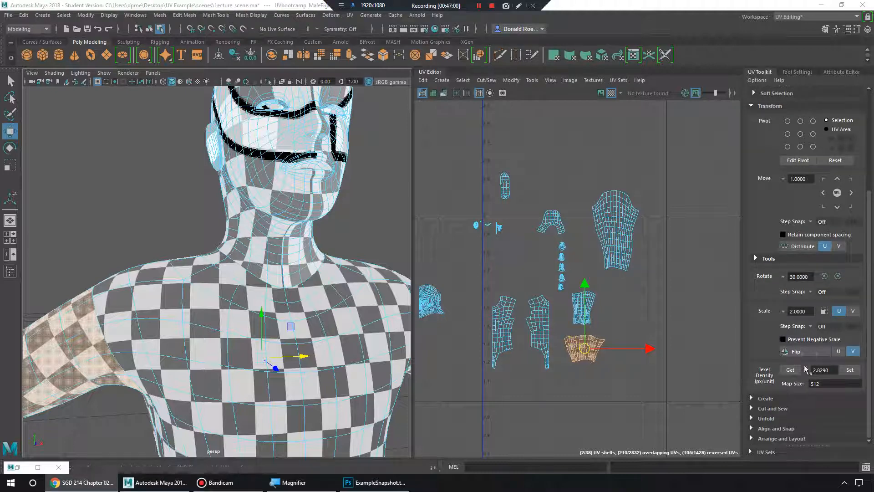
pyautogui.scroll(-3, 730, 386)
pyautogui.click(755, 430)
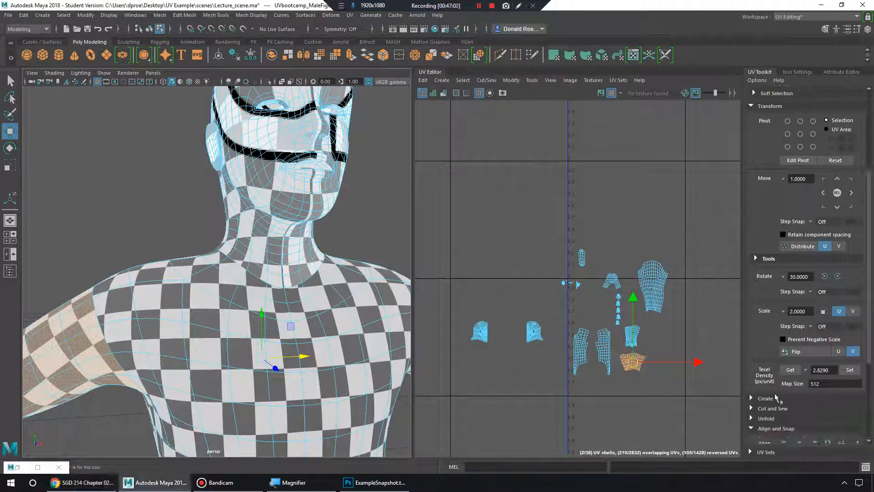
pyautogui.click(752, 106)
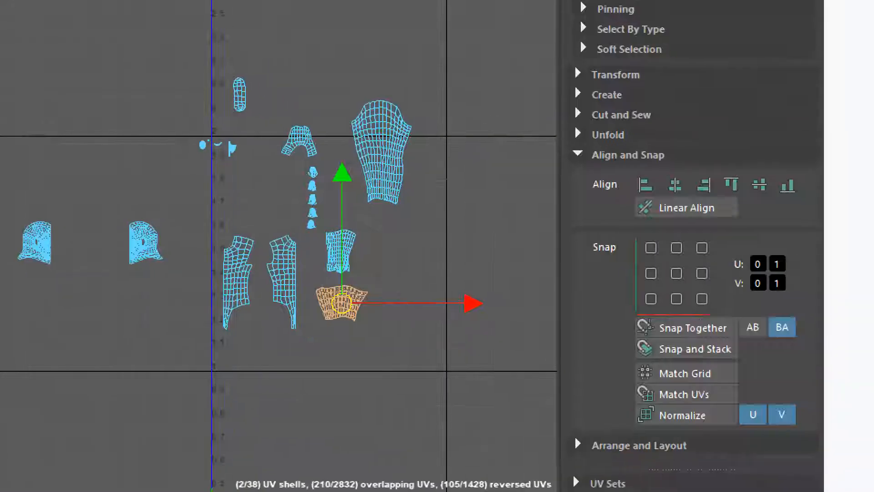
# - Select the large tapered UV shell stack together with the forearm and upper-arm shells below it
pyautogui.click(641, 189)
pyautogui.click(641, 189)
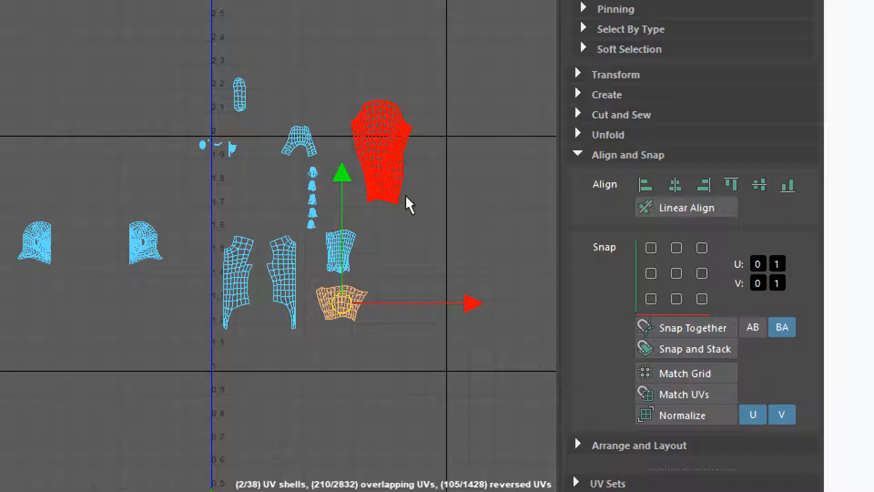
pyautogui.moveTo(383, 150); pyautogui.dragTo(302, 125, button='right')
pyautogui.click(376, 129)
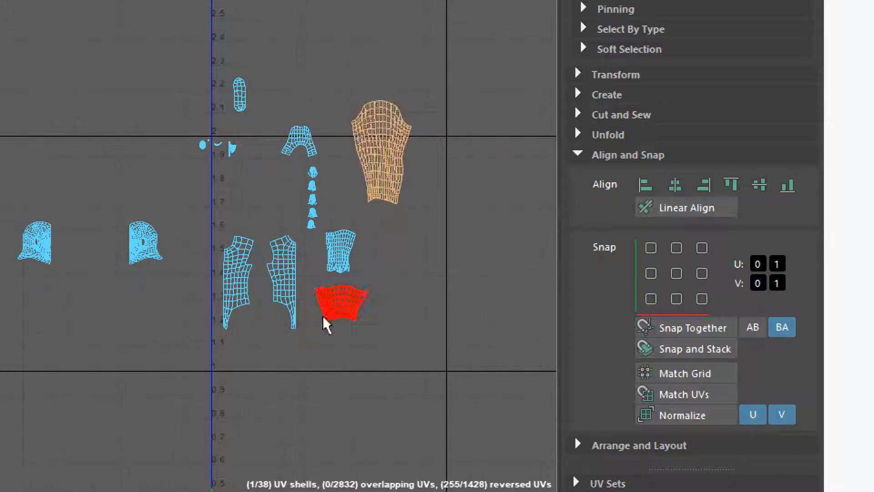
pyautogui.moveTo(441, 277); pyautogui.dragTo(327, 400)
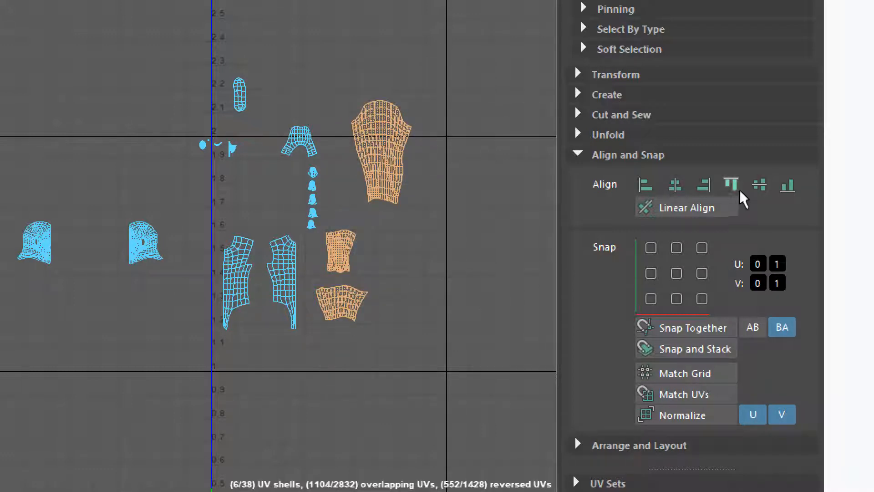
# - Try aligning the selected limb shells along U to their right edges, and undo the alignment
pyautogui.click(707, 182)
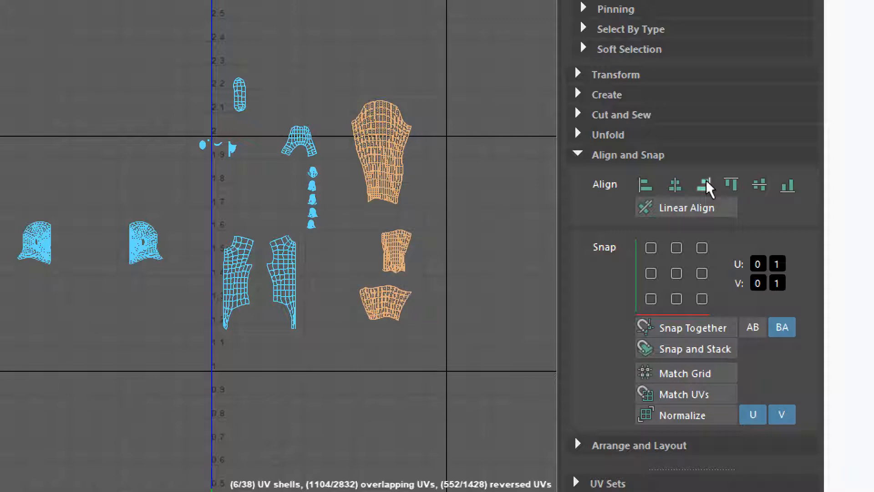
pyautogui.keyDown('alt'); pyautogui.moveTo(390, 168); pyautogui.dragTo(511, 211, button='right'); pyautogui.keyUp('alt')
pyautogui.hotkey('ctrl', 'z')
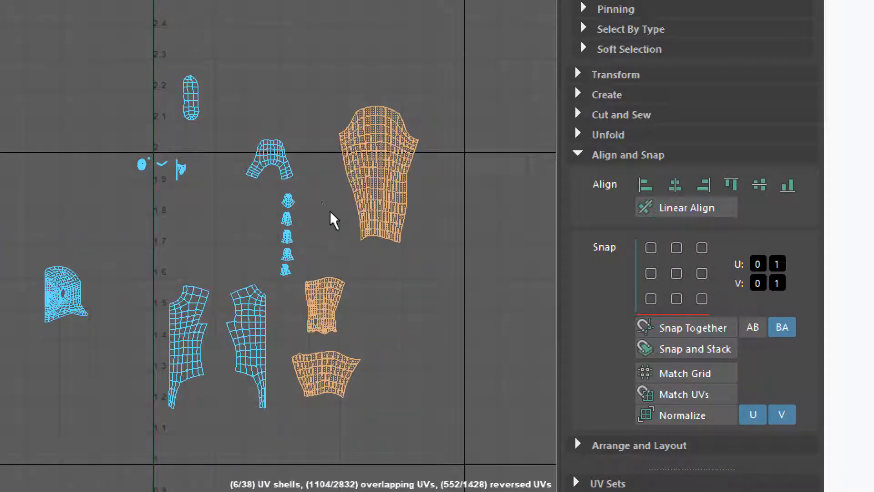
# - Snap the selected limb shells as a group to the middle of the 0–1 tile's right edge
pyautogui.click(704, 270)
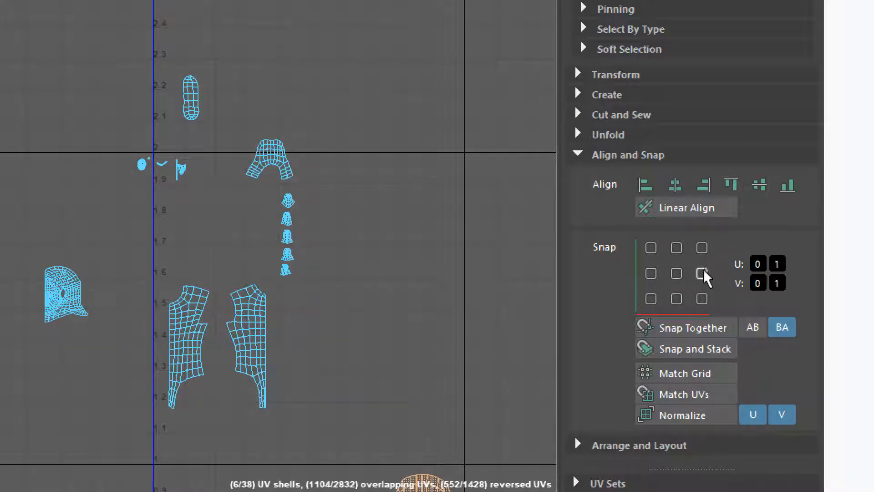
pyautogui.keyDown('alt'); pyautogui.moveTo(354, 315); pyautogui.dragTo(244, 296, button='right'); pyautogui.keyUp('alt')
pyautogui.keyDown('alt'); pyautogui.moveTo(244, 296); pyautogui.dragTo(222, 1, button='middle'); pyautogui.keyUp('alt')
pyautogui.keyDown('alt'); pyautogui.moveTo(492, 148); pyautogui.dragTo(438, 166, button='right'); pyautogui.keyUp('alt')
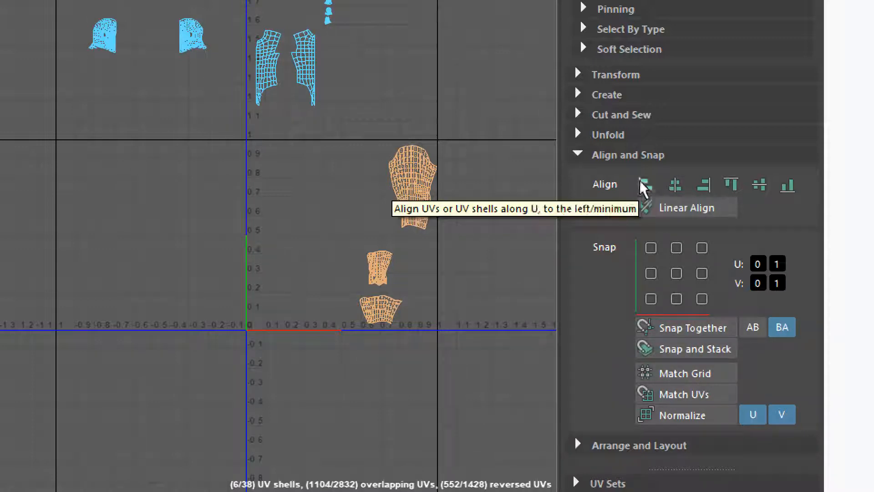
pyautogui.click(380, 182)
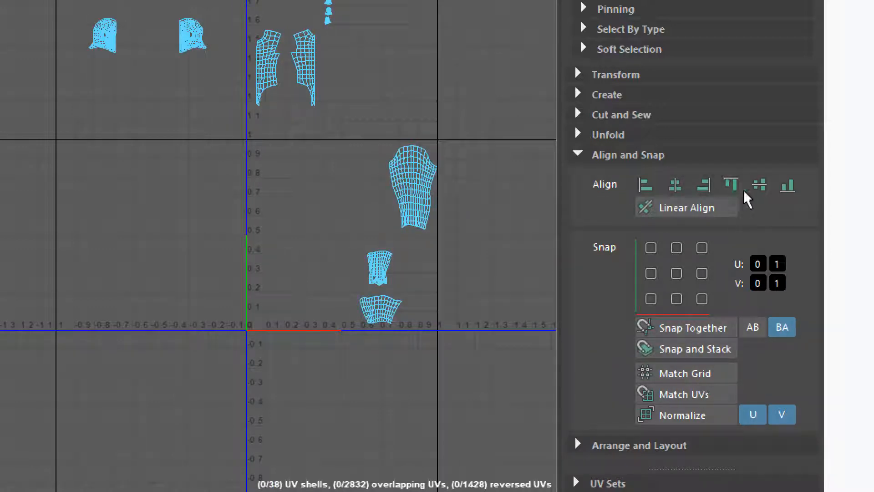
pyautogui.click(395, 184)
pyautogui.moveTo(304, 80); pyautogui.dragTo(440, 299)
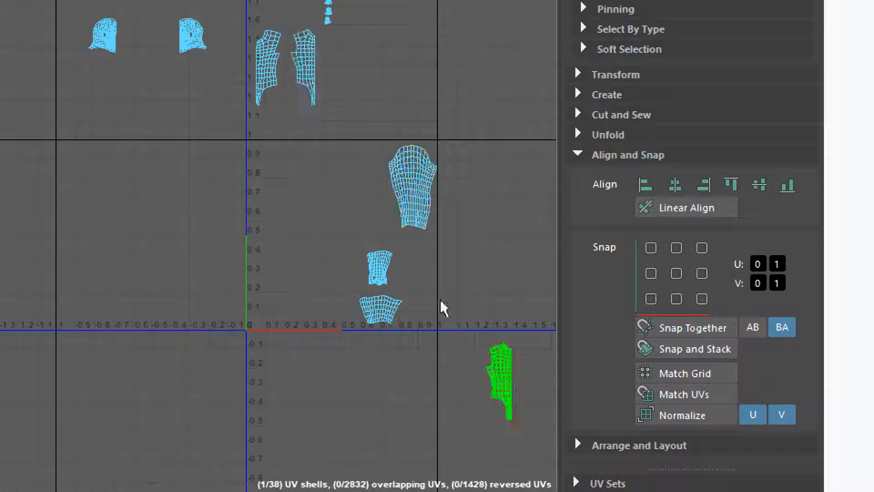
pyautogui.hotkey('ctrl', 'z')
pyautogui.click(409, 193)
pyautogui.moveTo(413, 182); pyautogui.dragTo(510, 189, button='right')
pyautogui.scroll(5, 449, 175)
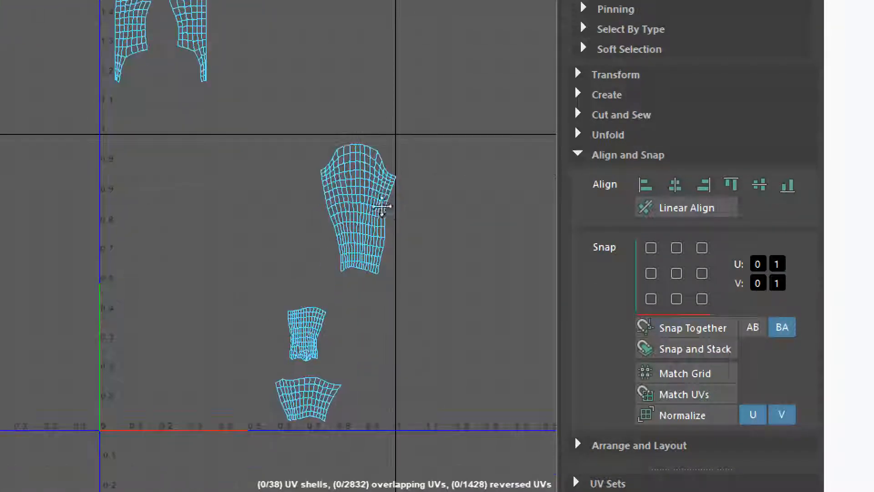
pyautogui.scroll(1, 381, 207)
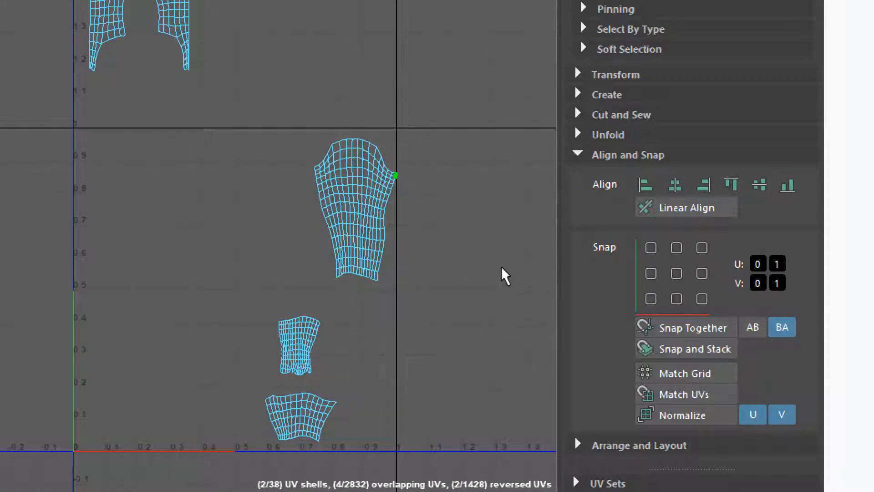
# - Select all the limb UV shells inside the tile and align them along U to the right, followed by the left
pyautogui.moveTo(370, 194); pyautogui.dragTo(295, 169, button='right')
pyautogui.moveTo(168, 104); pyautogui.dragTo(367, 434)
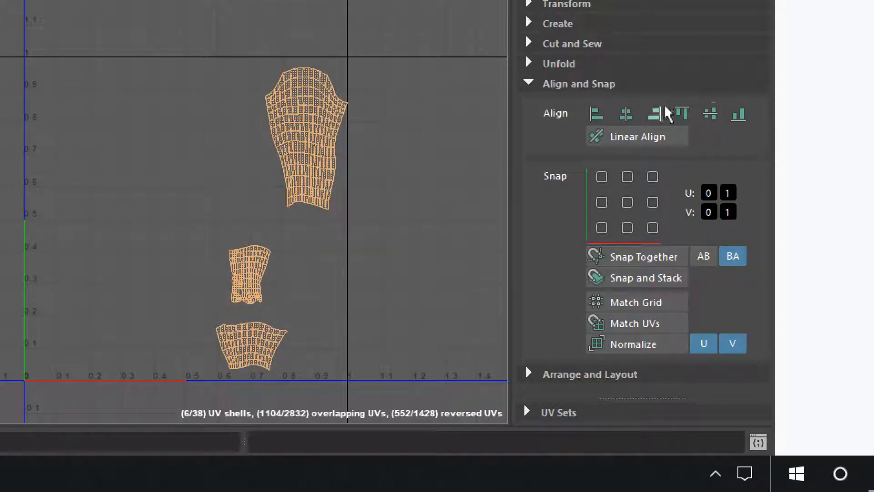
pyautogui.click(658, 118)
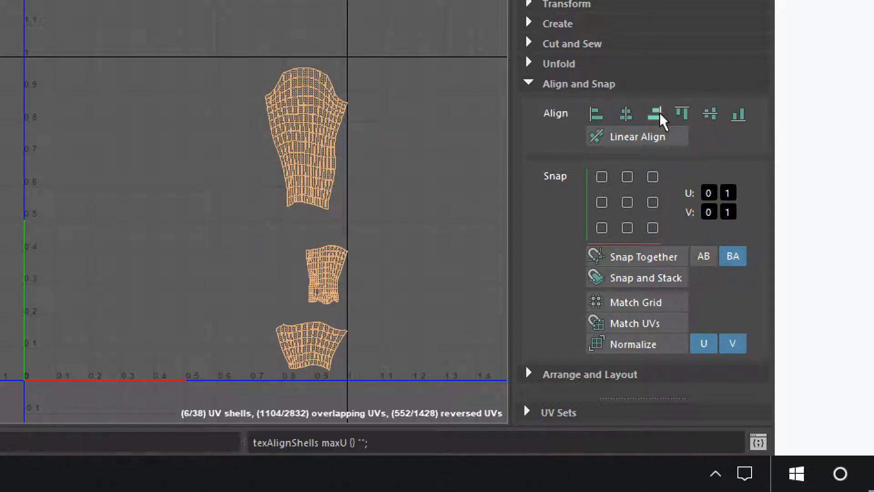
pyautogui.click(594, 114)
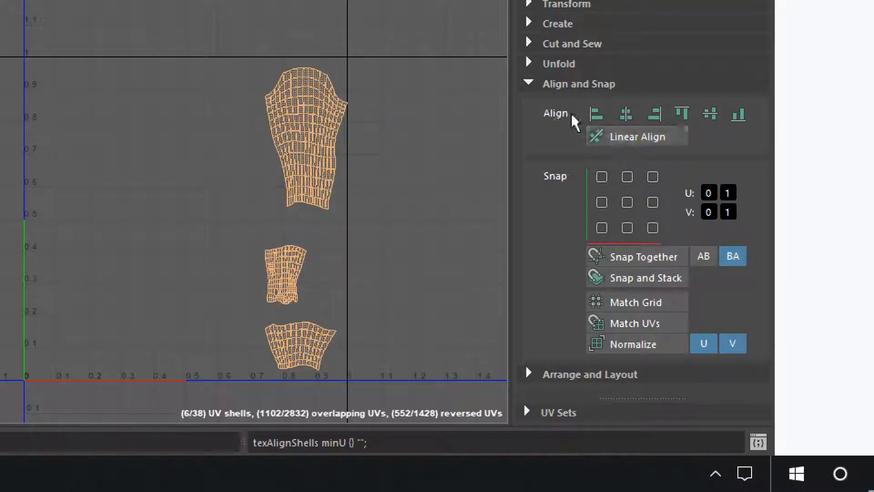
# - Align the selected limb shells to their common centre along U
pyautogui.scroll(-3, 441, 168)
pyautogui.keyDown('alt'); pyautogui.moveTo(364, 113); pyautogui.dragTo(382, 347, button='middle'); pyautogui.keyUp('alt')
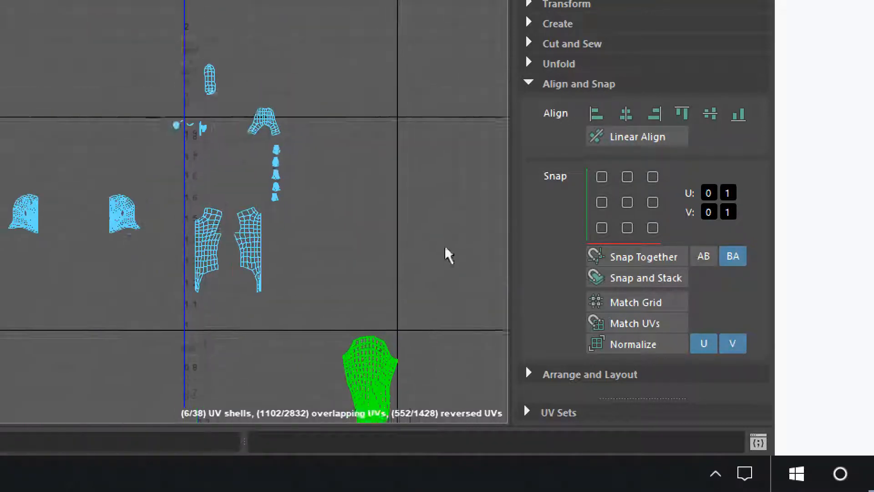
pyautogui.scroll(-2, 447, 253)
pyautogui.keyDown('alt'); pyautogui.moveTo(378, 267); pyautogui.dragTo(337, 125, button='middle'); pyautogui.keyUp('alt')
pyautogui.click(625, 115)
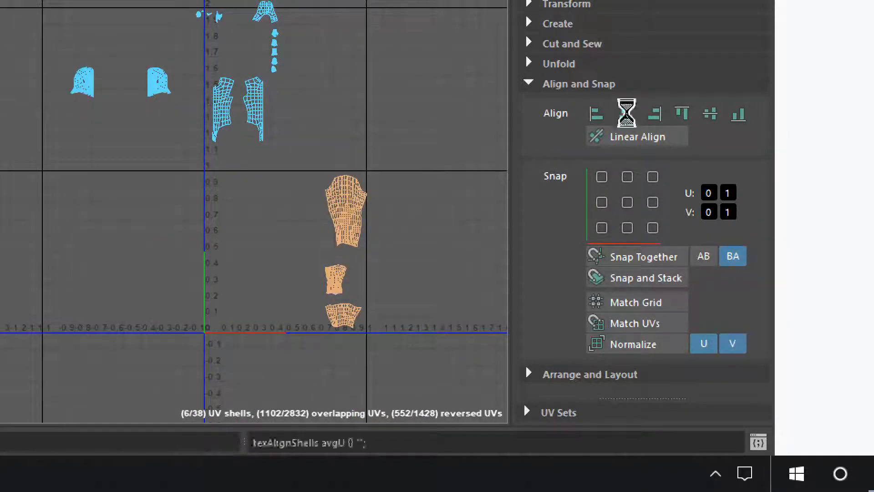
pyautogui.scroll(2, 312, 240)
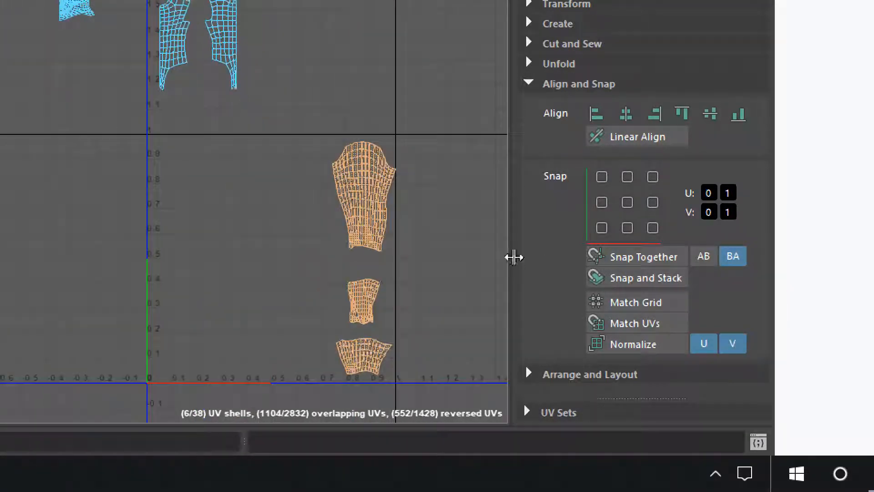
# - Snap the aligned limb shells to the UV tile's centre, corners and edges in turn, finishing at the middle of the right edge
pyautogui.click(627, 203)
pyautogui.click(602, 177)
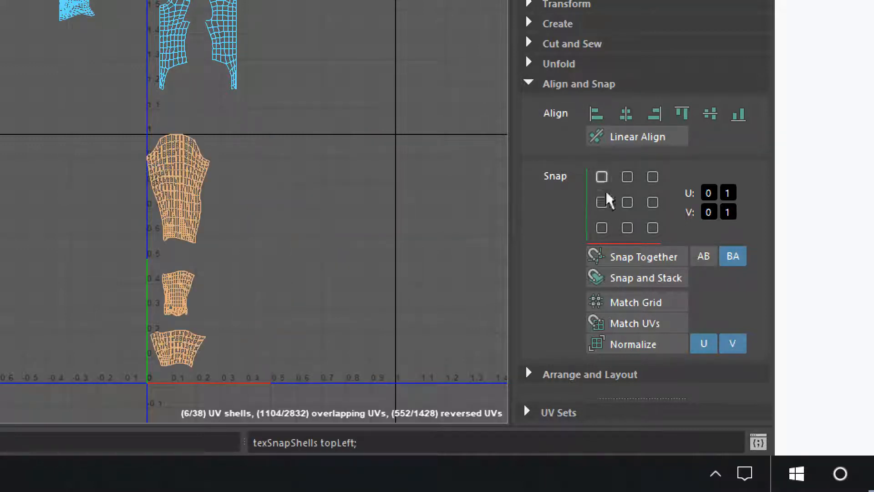
pyautogui.click(627, 202)
pyautogui.click(628, 228)
pyautogui.click(652, 227)
pyautogui.click(652, 177)
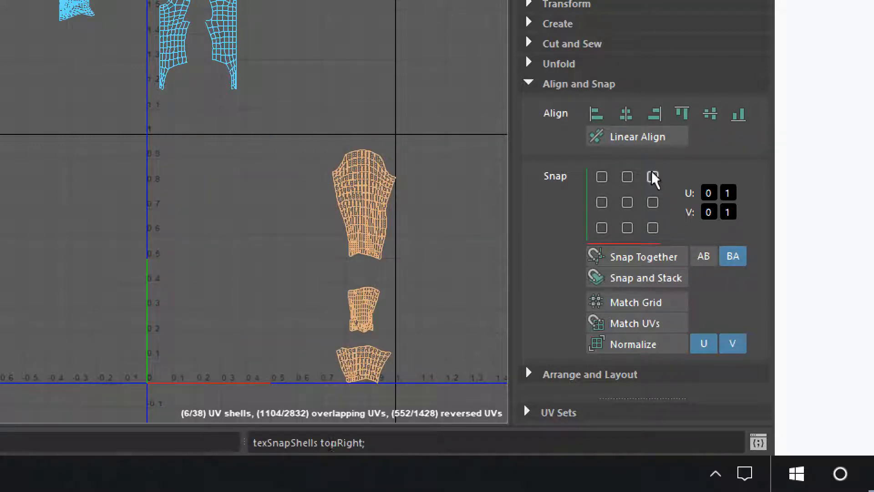
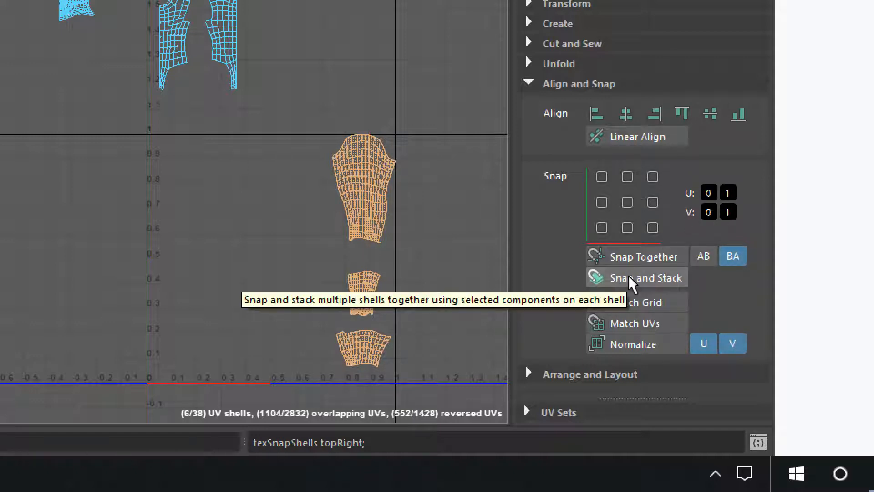
pyautogui.click(601, 202)
pyautogui.click(658, 201)
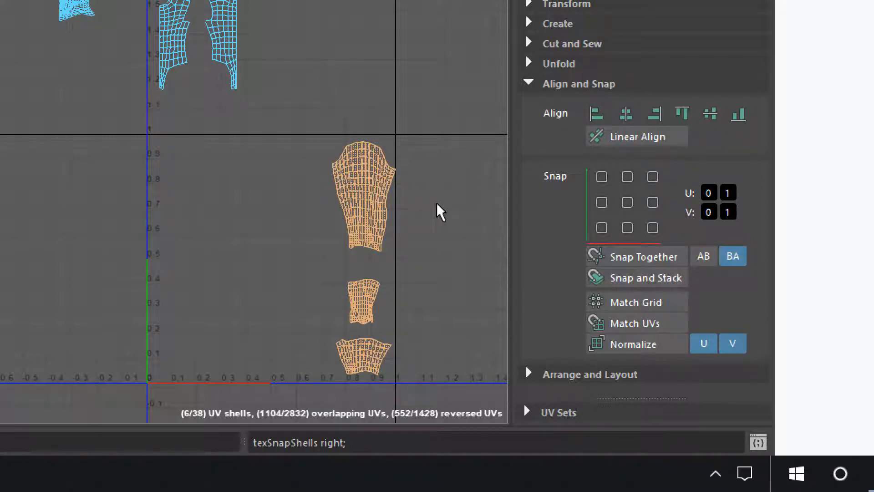
pyautogui.scroll(-3, 436, 203)
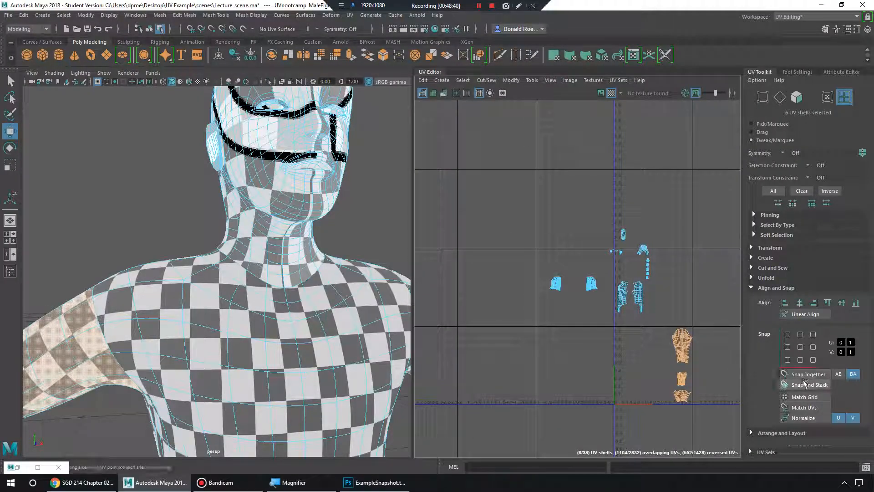
pyautogui.keyDown('alt'); pyautogui.moveTo(609, 338); pyautogui.dragTo(527, 273, button='middle'); pyautogui.keyUp('alt')
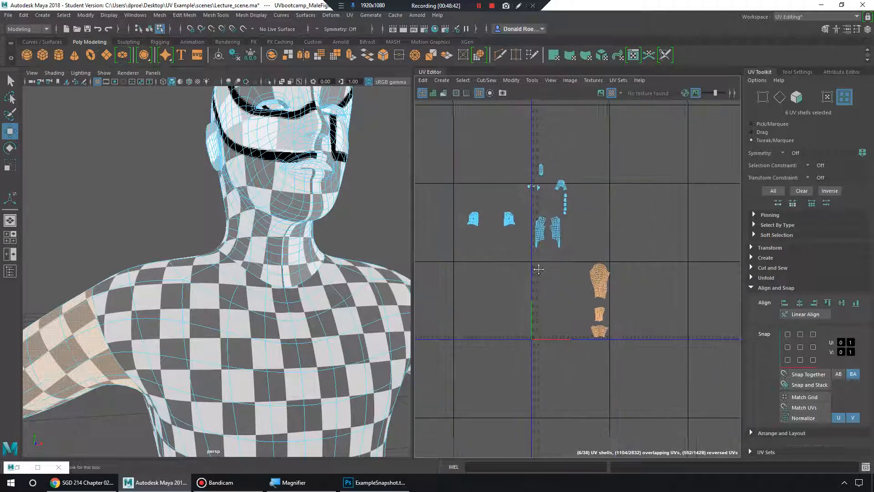
pyautogui.keyDown('alt'); pyautogui.moveTo(537, 278); pyautogui.dragTo(708, 316, button='right'); pyautogui.keyUp('alt')
pyautogui.keyDown('alt'); pyautogui.moveTo(610, 258); pyautogui.dragTo(575, 302, button='middle'); pyautogui.keyUp('alt')
pyautogui.keyDown('alt'); pyautogui.moveTo(575, 302); pyautogui.dragTo(619, 315, button='right'); pyautogui.keyUp('alt')
pyautogui.keyDown('alt'); pyautogui.moveTo(563, 285); pyautogui.dragTo(612, 363, button='middle'); pyautogui.keyUp('alt')
pyautogui.moveTo(540, 282)
pyautogui.keyDown('alt'); pyautogui.mouseDown(button='right')
pyautogui.moveTo(619, 309)
pyautogui.moveTo(526, 280)
pyautogui.mouseUp(button='right'); pyautogui.keyUp('alt')
pyautogui.keyDown('alt'); pyautogui.moveTo(525, 279); pyautogui.dragTo(482, 234, button='middle'); pyautogui.keyUp('alt')
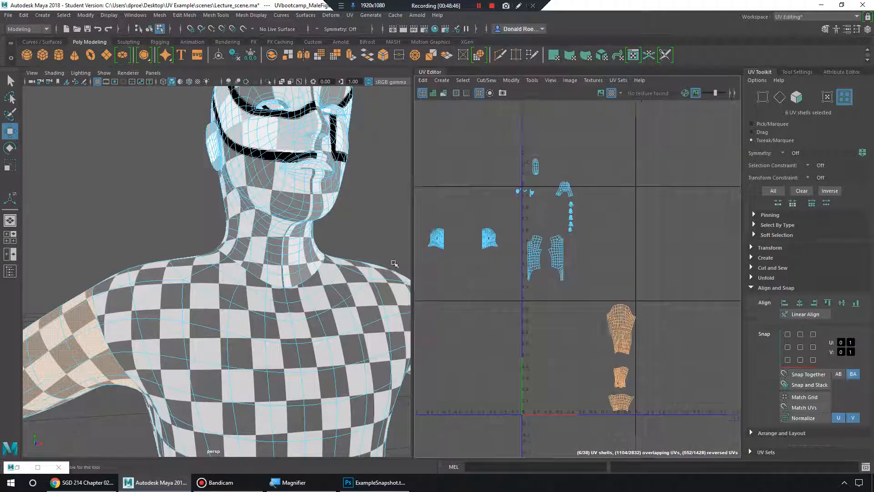
# - Bring the spaceship model into view in the 3D scene with textured display turned on
pyautogui.keyDown('alt'); pyautogui.moveTo(392, 263); pyautogui.dragTo(314, 256, button='right'); pyautogui.keyUp('alt')
pyautogui.keyDown('alt'); pyautogui.moveTo(353, 257); pyautogui.dragTo(238, 249, button='middle'); pyautogui.keyUp('alt')
pyautogui.keyDown('alt'); pyautogui.moveTo(238, 250); pyautogui.dragTo(357, 270, button='right'); pyautogui.keyUp('alt')
pyautogui.moveTo(356, 269)
pyautogui.keyDown('alt'); pyautogui.mouseDown()
pyautogui.moveTo(302, 278)
pyautogui.moveTo(359, 270)
pyautogui.mouseUp(); pyautogui.keyUp('alt')
pyautogui.keyDown('alt'); pyautogui.moveTo(360, 271); pyautogui.dragTo(306, 267, button='middle'); pyautogui.keyUp('alt')
pyautogui.keyDown('alt'); pyautogui.moveTo(307, 267); pyautogui.dragTo(301, 256); pyautogui.keyUp('alt')
pyautogui.keyDown('alt'); pyautogui.moveTo(364, 260); pyautogui.dragTo(50, 254, button='middle'); pyautogui.keyUp('alt')
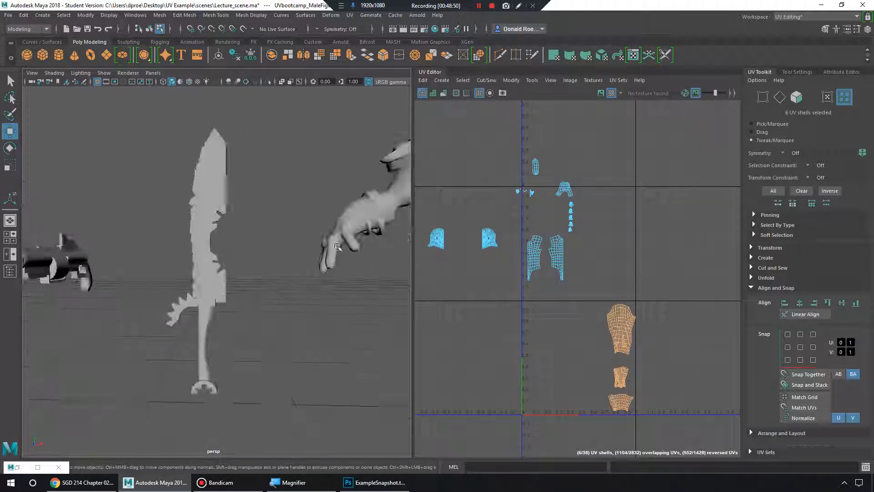
pyautogui.keyDown('alt'); pyautogui.moveTo(339, 253); pyautogui.dragTo(32, 252, button='middle'); pyautogui.keyUp('alt')
pyautogui.keyDown('alt'); pyautogui.moveTo(297, 259); pyautogui.dragTo(226, 256, button='right'); pyautogui.keyUp('alt')
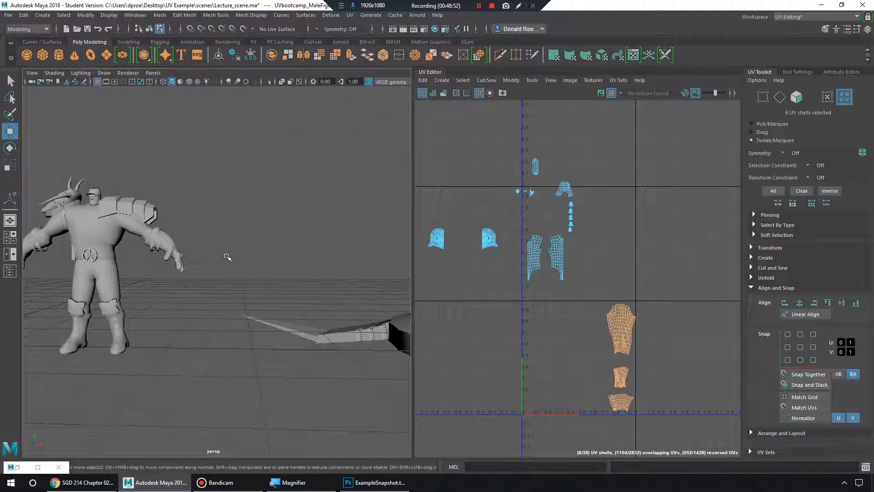
pyautogui.press('6')
pyautogui.keyDown('alt'); pyautogui.moveTo(334, 265); pyautogui.dragTo(226, 258, button='middle'); pyautogui.keyUp('alt')
pyautogui.keyDown('alt'); pyautogui.moveTo(227, 257); pyautogui.dragTo(260, 298); pyautogui.keyUp('alt')
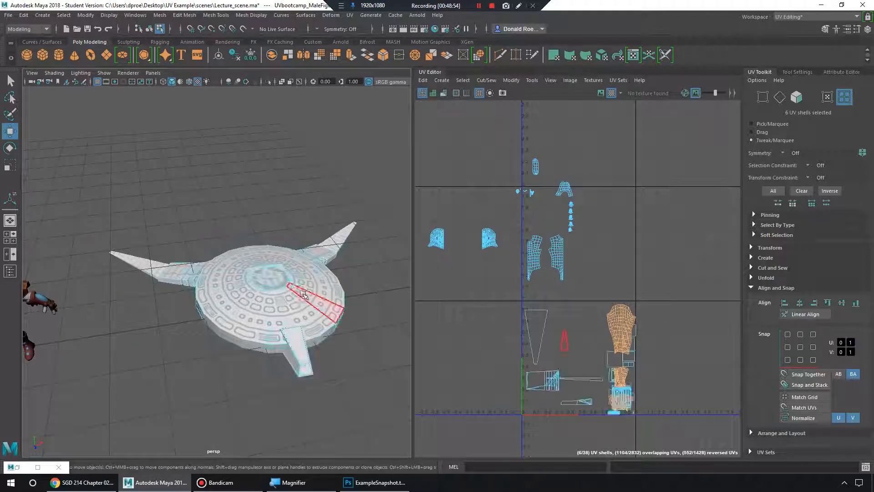
# - Select the spaceship as an object and turn off the checker map so its own texture is shown
pyautogui.moveTo(302, 282); pyautogui.dragTo(353, 215, button='right')
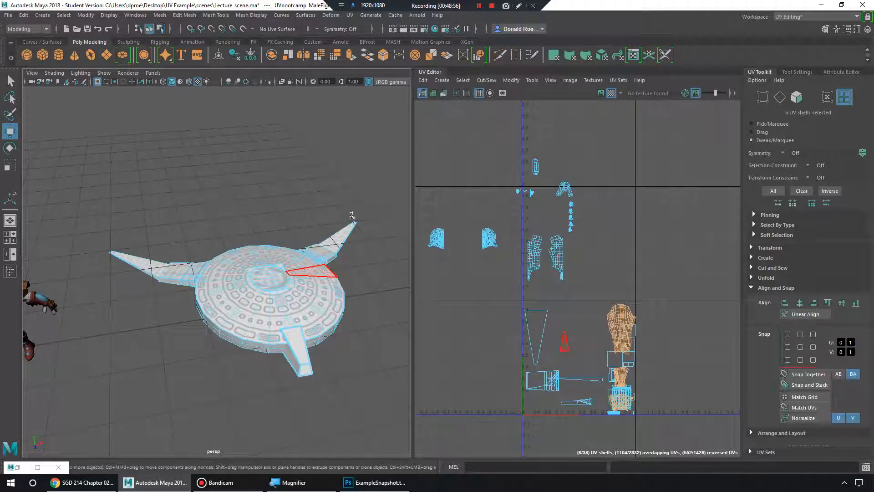
pyautogui.click(336, 299)
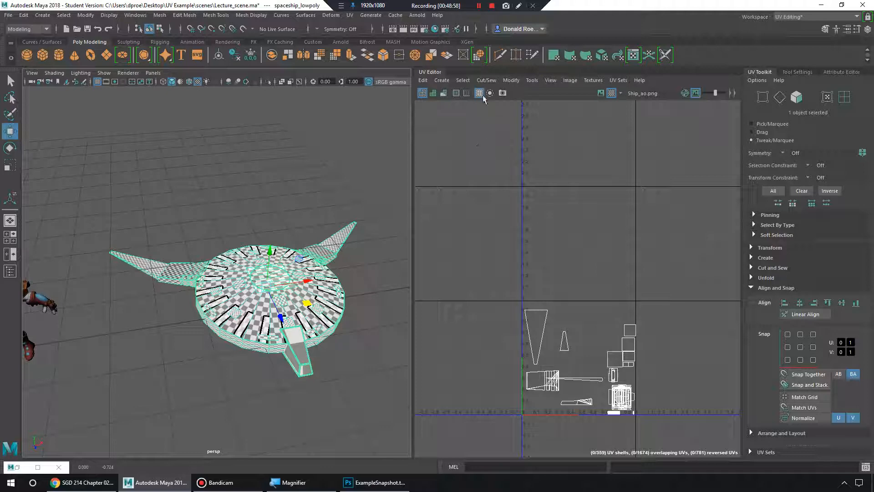
pyautogui.click(611, 93)
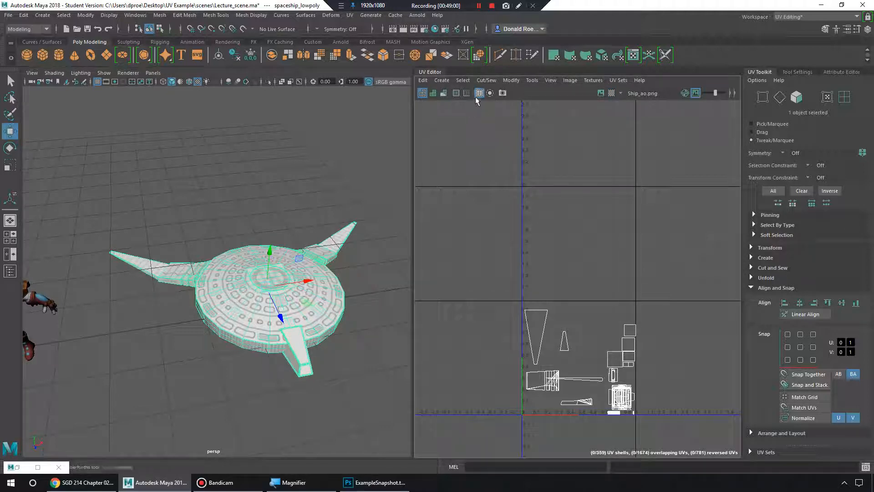
# - Select the dense cluster of overlapping UV shells near the lower-right corner of the spaceship's UV tile in UV shell mode
pyautogui.scroll(3, 278, 244)
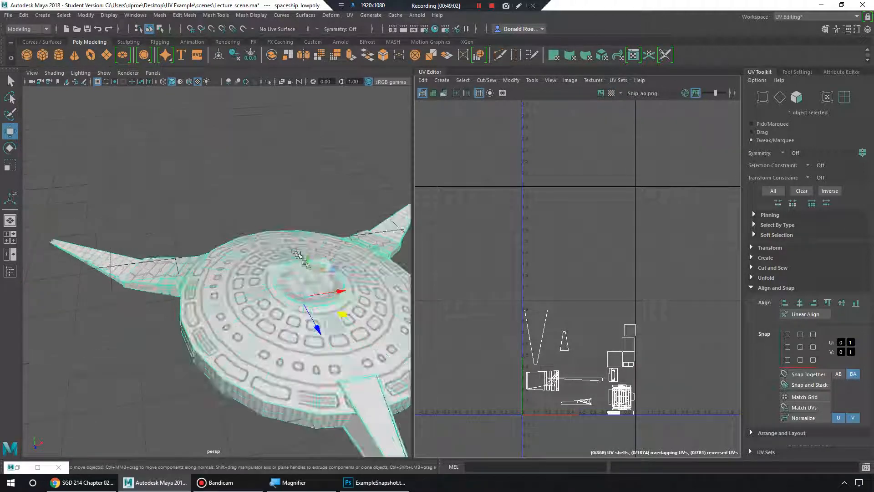
pyautogui.scroll(5, 709, 373)
pyautogui.keyDown('alt'); pyautogui.moveTo(711, 373); pyautogui.dragTo(641, 314, button='middle'); pyautogui.keyUp('alt')
pyautogui.scroll(4, 638, 351)
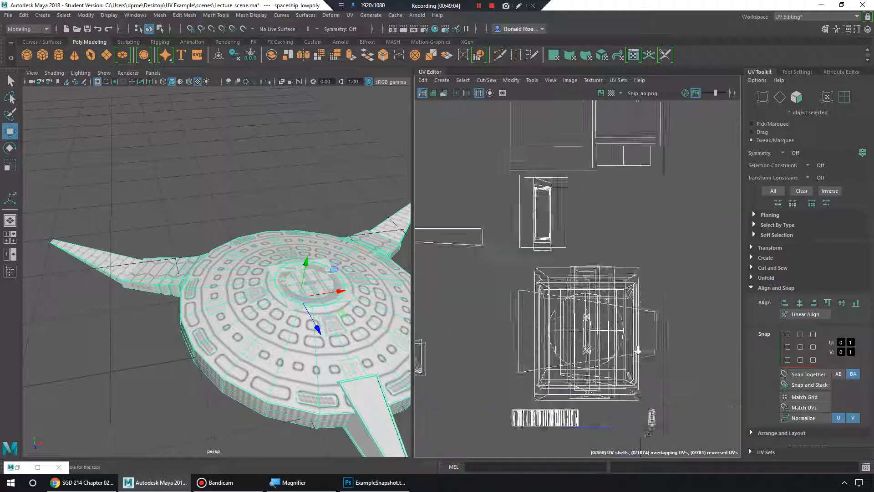
pyautogui.moveTo(601, 302); pyautogui.dragTo(568, 292, button='right')
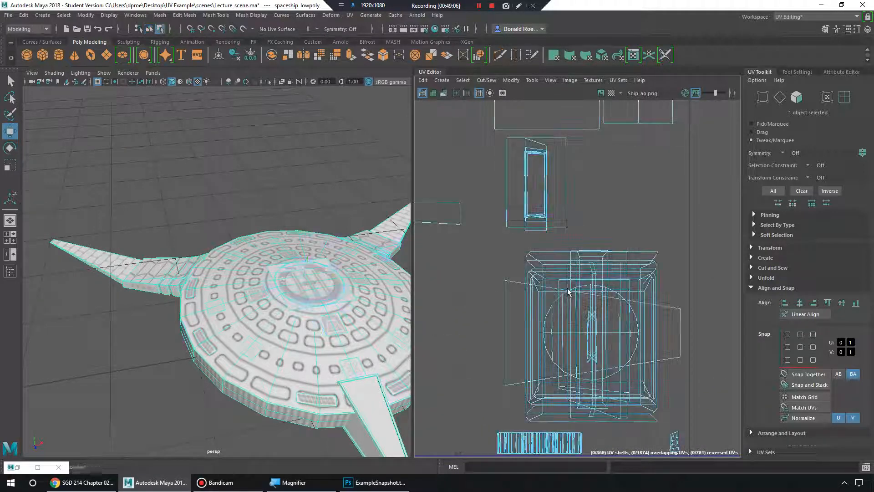
pyautogui.moveTo(503, 236); pyautogui.dragTo(669, 390)
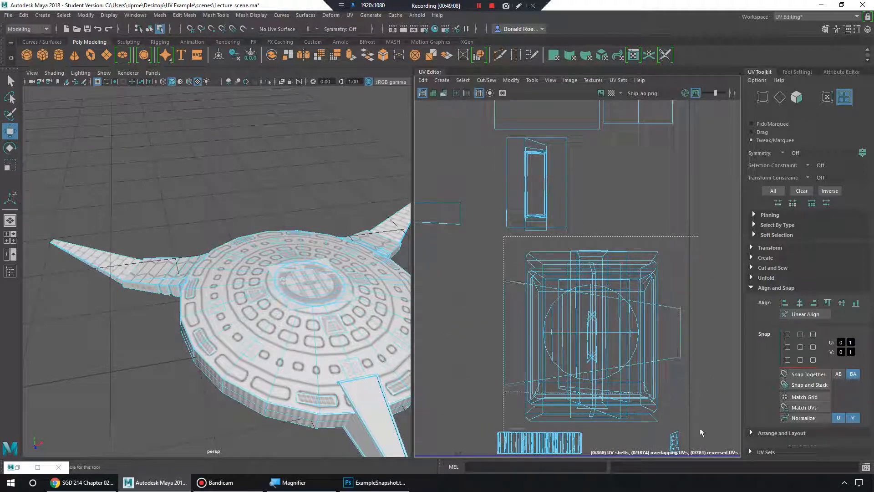
pyautogui.moveTo(700, 432); pyautogui.dragTo(699, 420)
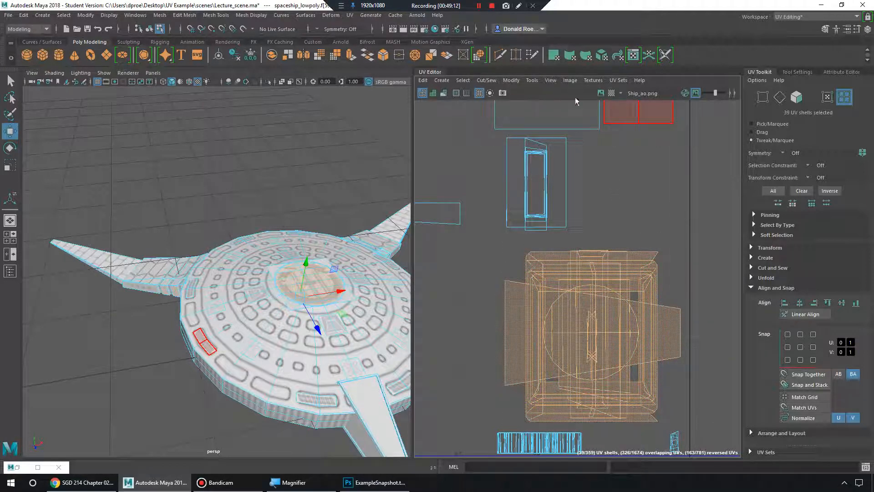
# - Display the Ship_ao.png texture image behind the spaceship's UVs and dim it so the shells stand out
pyautogui.click(602, 93)
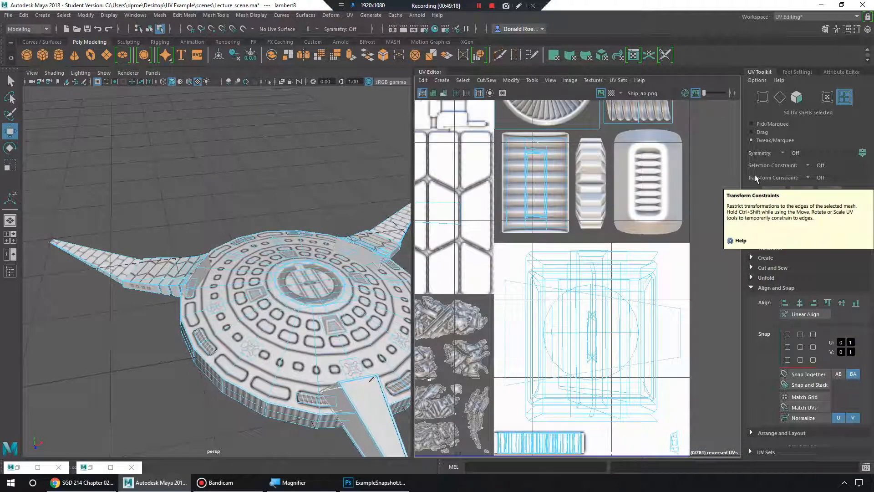
pyautogui.scroll(-1, 632, 237)
pyautogui.keyDown('alt'); pyautogui.moveTo(632, 236); pyautogui.dragTo(685, 285, button='middle'); pyautogui.keyUp('alt')
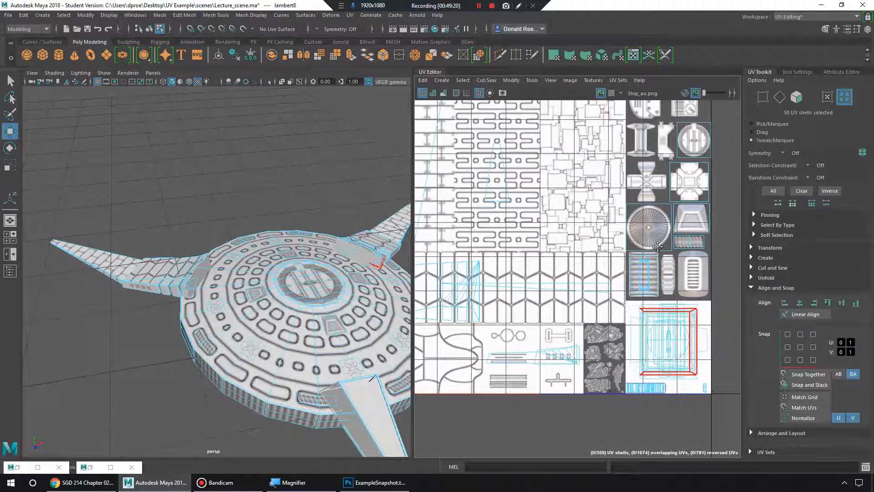
pyautogui.moveTo(704, 93); pyautogui.dragTo(718, 95)
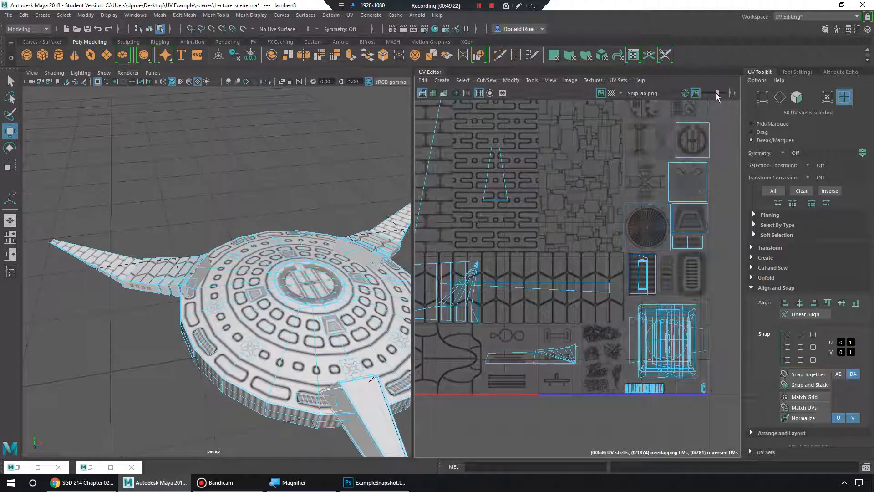
# - Reselect the large cluster of overlapping UV shells on the blank square of the ship texture
pyautogui.keyDown('alt'); pyautogui.moveTo(602, 223); pyautogui.dragTo(509, 142, button='middle'); pyautogui.keyUp('alt')
pyautogui.scroll(2, 587, 255)
pyautogui.scroll(5, 587, 256)
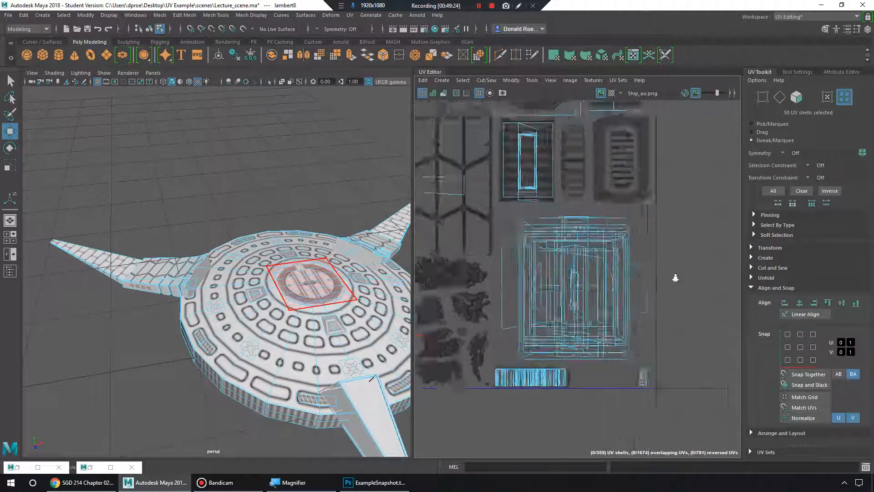
pyautogui.moveTo(587, 256); pyautogui.dragTo(517, 226, button='right')
pyautogui.moveTo(477, 185); pyautogui.dragTo(522, 241)
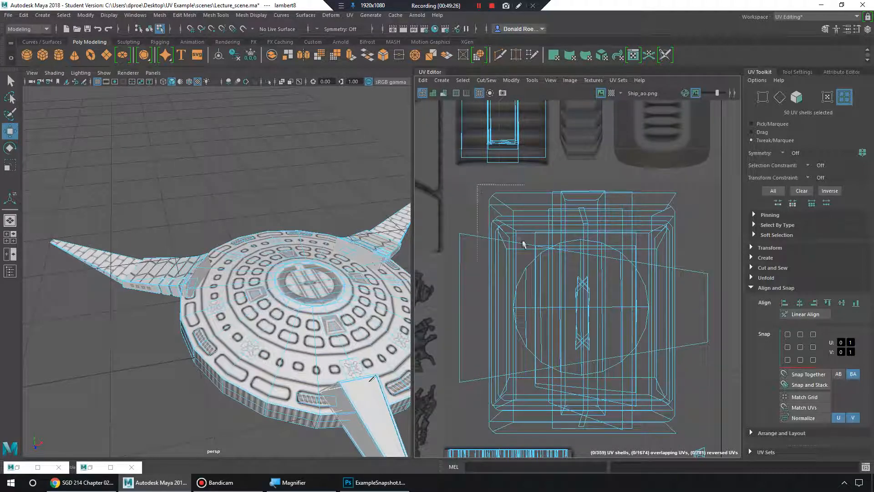
pyautogui.moveTo(706, 428); pyautogui.dragTo(707, 430)
pyautogui.scroll(-3, 618, 309)
# - Examine the spaceship's plain, untextured wing faces that correspond to the selected cluster of UV shells
pyautogui.keyDown('alt'); pyautogui.moveTo(344, 293); pyautogui.dragTo(290, 258); pyautogui.keyUp('alt')
pyautogui.keyDown('alt'); pyautogui.moveTo(291, 258); pyautogui.dragTo(351, 291, button='right'); pyautogui.keyUp('alt')
pyautogui.keyDown('alt'); pyautogui.moveTo(351, 291); pyautogui.dragTo(341, 256); pyautogui.keyUp('alt')
pyautogui.keyDown('alt'); pyautogui.moveTo(342, 255); pyautogui.dragTo(289, 279, button='middle'); pyautogui.keyUp('alt')
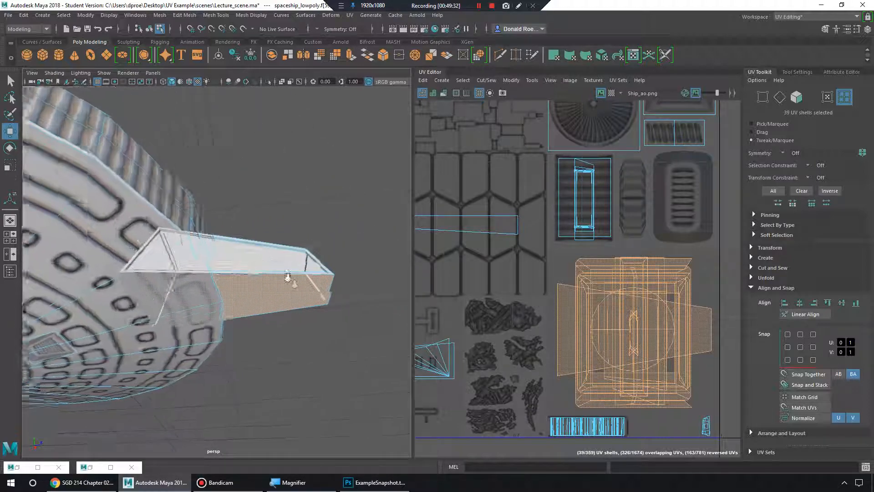
pyautogui.keyDown('alt'); pyautogui.moveTo(288, 279); pyautogui.dragTo(371, 272, button='right'); pyautogui.keyUp('alt')
pyautogui.keyDown('alt'); pyautogui.moveTo(371, 271); pyautogui.dragTo(345, 327); pyautogui.keyUp('alt')
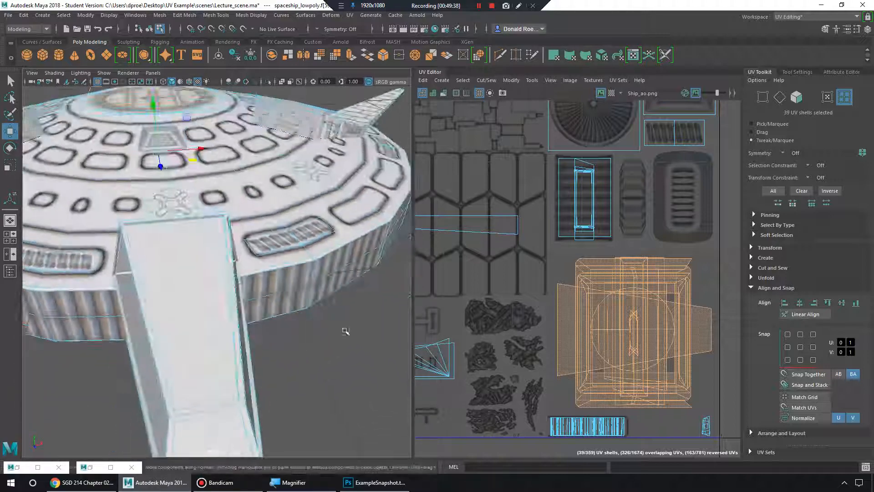
pyautogui.scroll(-3, 692, 308)
pyautogui.scroll(3, 664, 290)
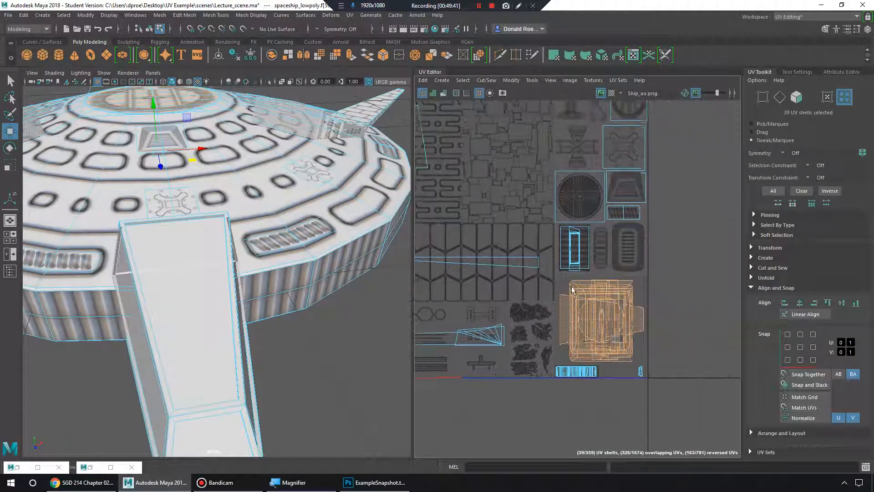
# - Select the UV shells stacked on the horizontally ribbed texture panel and inspect their matching faces around the ship's outer rim
pyautogui.scroll(4, 574, 216)
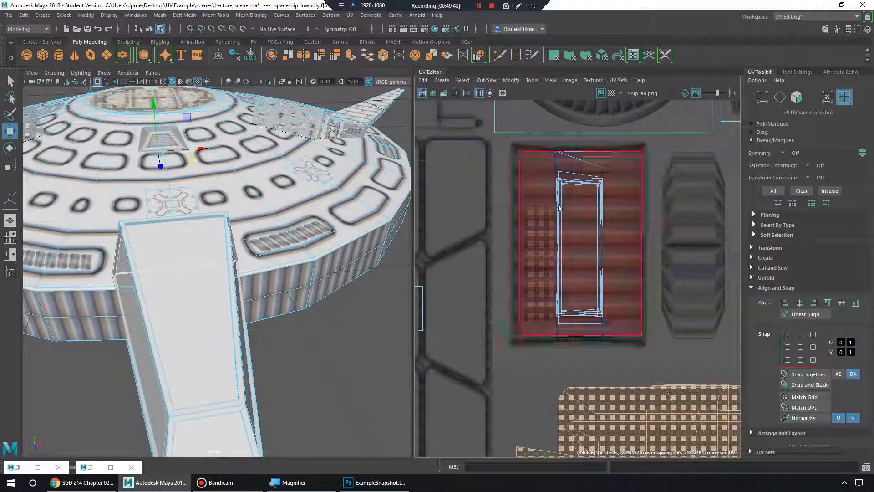
pyautogui.click(575, 217)
pyautogui.moveTo(574, 213); pyautogui.dragTo(549, 197, button='right')
pyautogui.click(584, 212)
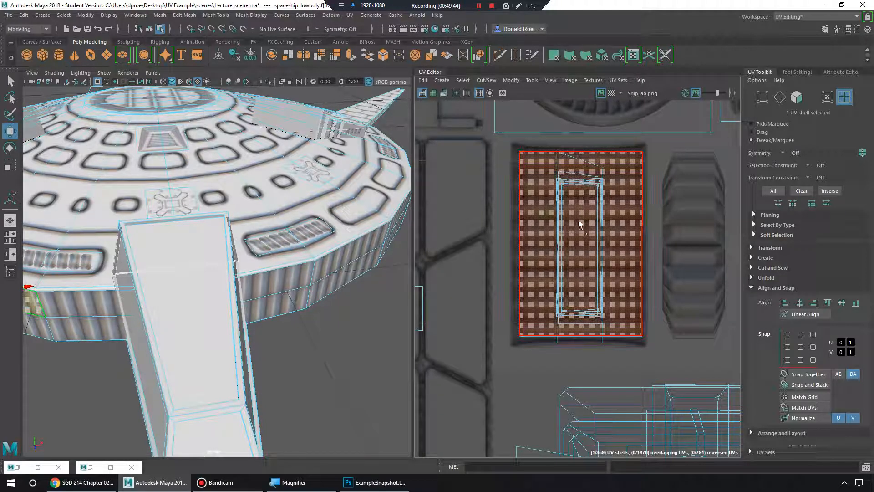
pyautogui.moveTo(629, 277); pyautogui.dragTo(634, 281)
pyautogui.press('f')
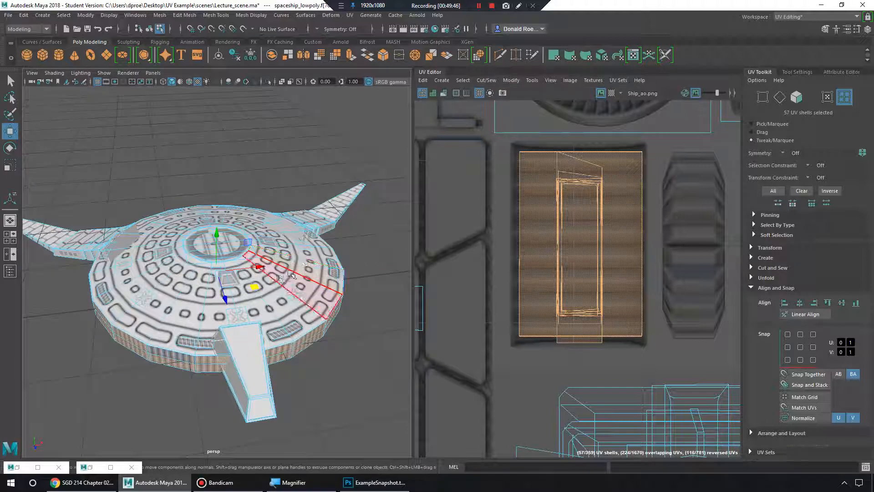
pyautogui.keyDown('alt'); pyautogui.moveTo(291, 276); pyautogui.dragTo(444, 268); pyautogui.keyUp('alt')
pyautogui.scroll(2, 485, 268)
pyautogui.scroll(4, 335, 286)
pyautogui.keyDown('alt'); pyautogui.moveTo(335, 287); pyautogui.dragTo(437, 264); pyautogui.keyUp('alt')
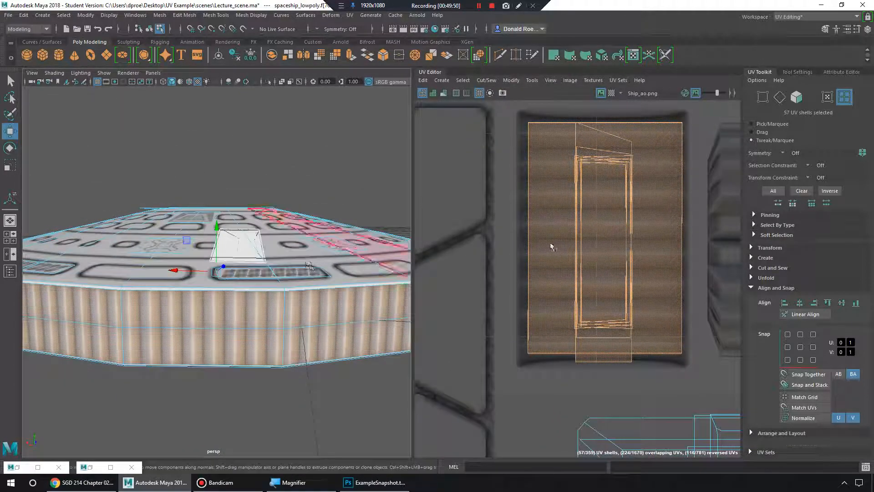
# - Reselect the complete stack on the ribbed texture panel, including its full-size rectangles, and view it within the whole UV tile
pyautogui.keyDown('shift'); pyautogui.click(601, 185); pyautogui.keyUp('shift')
pyautogui.scroll(-3, 619, 214)
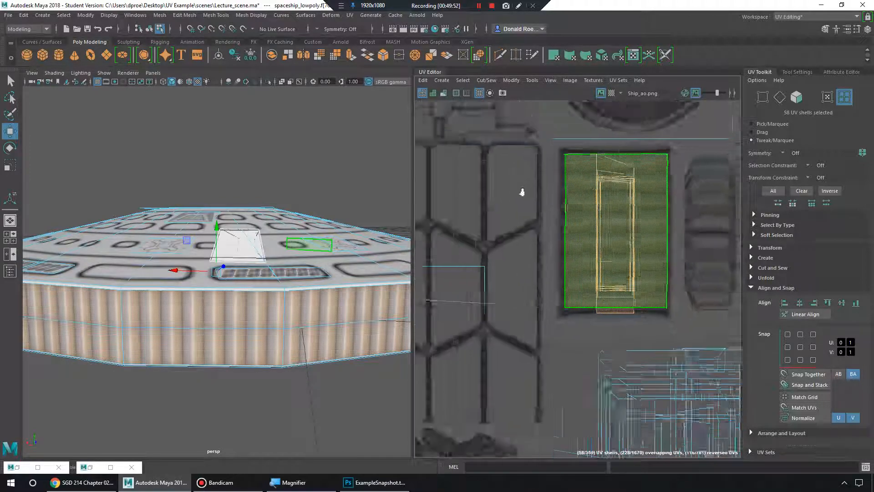
pyautogui.moveTo(615, 199); pyautogui.dragTo(614, 196, button='right')
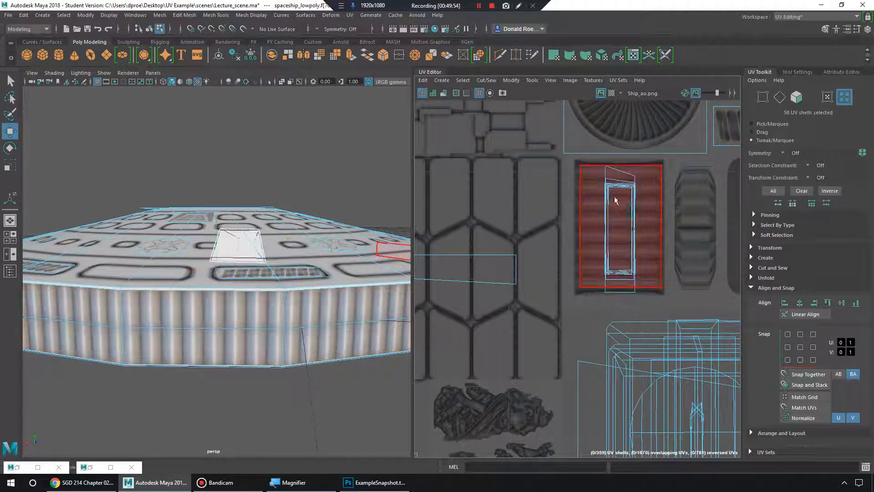
pyautogui.moveTo(660, 290); pyautogui.dragTo(665, 291)
pyautogui.keyDown('alt'); pyautogui.moveTo(705, 278); pyautogui.dragTo(492, 205, button='right'); pyautogui.keyUp('alt')
pyautogui.keyDown('alt'); pyautogui.moveTo(692, 256); pyautogui.dragTo(586, 254, button='middle'); pyautogui.keyUp('alt')
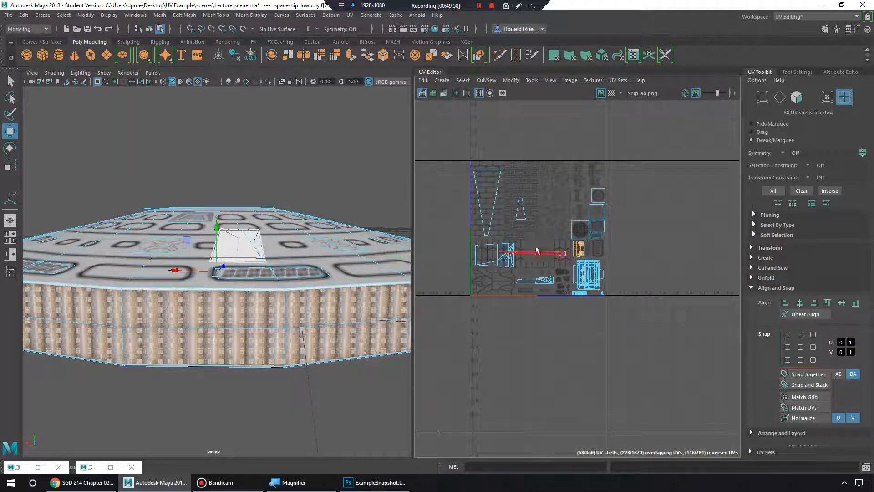
pyautogui.press('f')
pyautogui.keyDown('alt'); pyautogui.moveTo(678, 262); pyautogui.dragTo(484, 219, button='right'); pyautogui.keyUp('alt')
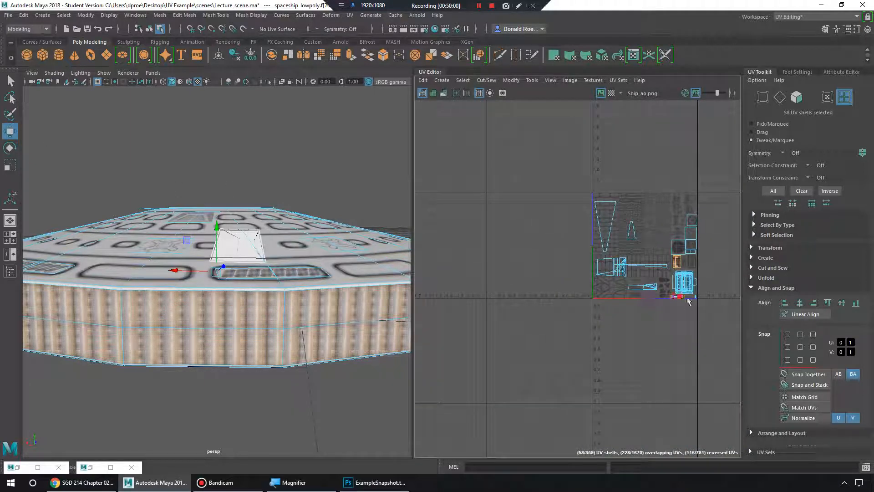
# - Try to move a single shell out of the ribbed-panel stack and undo the move
pyautogui.click(605, 267)
pyautogui.press('f')
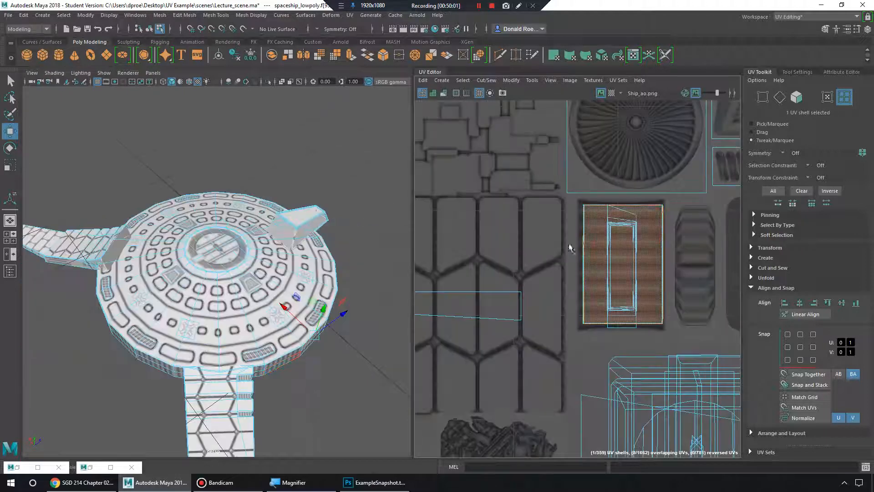
pyautogui.moveTo(639, 306); pyautogui.dragTo(624, 269)
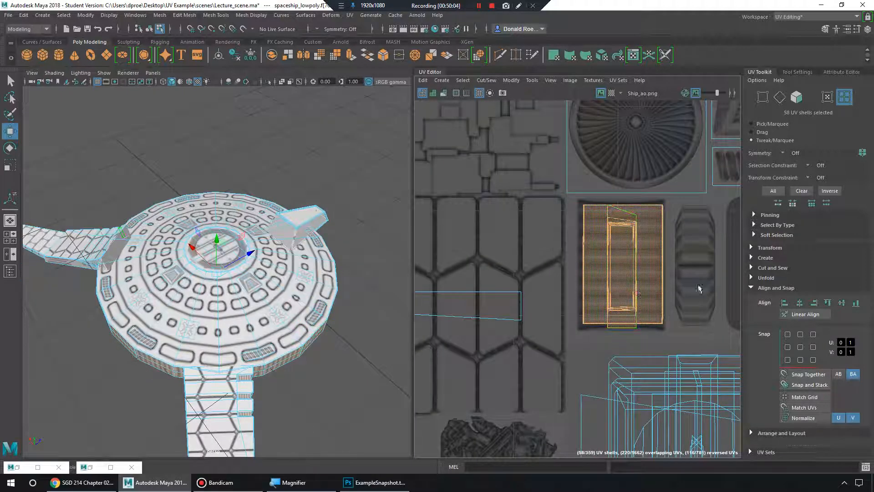
pyautogui.click(632, 263)
pyautogui.moveTo(603, 266); pyautogui.dragTo(621, 279)
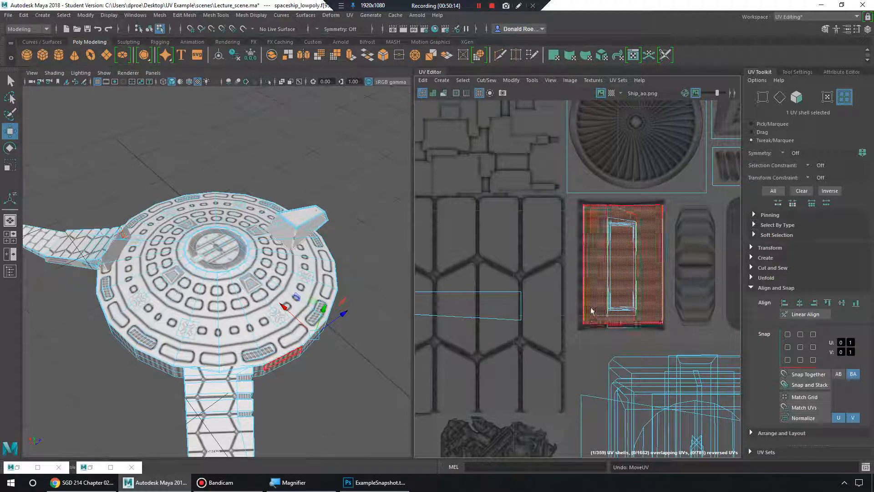
# - Select every shell in the ribbed-panel stack and apply Automatic UV mapping to them
pyautogui.scroll(-4, 610, 300)
pyautogui.moveTo(597, 290); pyautogui.dragTo(627, 311)
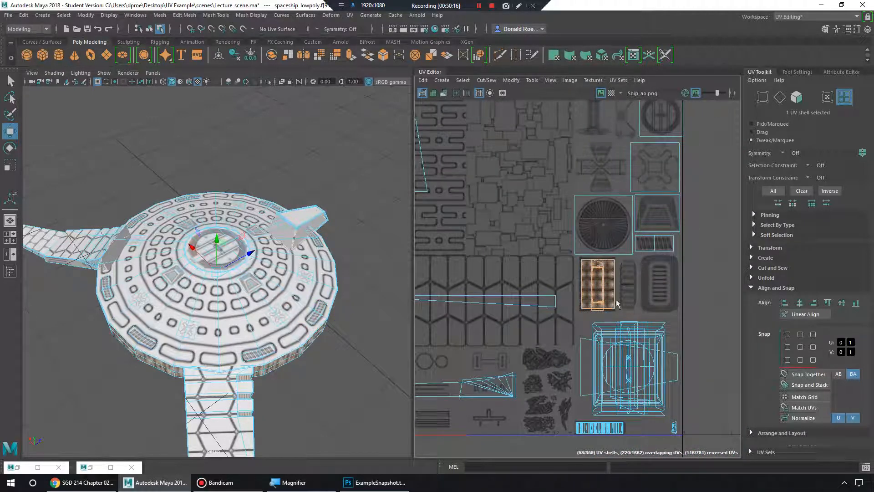
pyautogui.keyDown('alt'); pyautogui.moveTo(612, 299); pyautogui.dragTo(726, 319, button='right'); pyautogui.keyUp('alt')
pyautogui.click(752, 258)
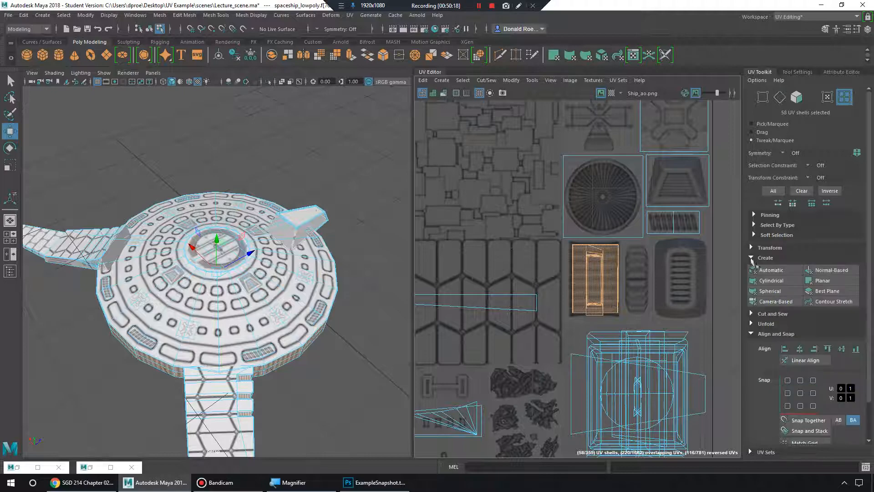
pyautogui.click(771, 270)
# - Move the newly mapped rim shells out of the ship's UV tile into the empty space to its left
pyautogui.scroll(-2, 658, 296)
pyautogui.press('w')
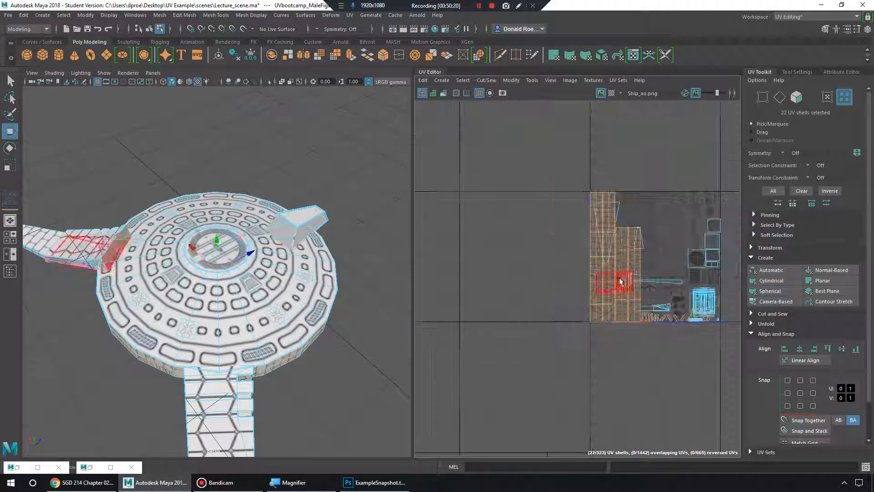
pyautogui.moveTo(600, 274); pyautogui.dragTo(460, 332)
pyautogui.keyDown('alt'); pyautogui.moveTo(472, 337); pyautogui.dragTo(637, 370, button='right'); pyautogui.keyUp('alt')
pyautogui.keyDown('alt'); pyautogui.moveTo(637, 370); pyautogui.dragTo(661, 300, button='middle'); pyautogui.keyUp('alt')
pyautogui.keyDown('alt'); pyautogui.moveTo(662, 301); pyautogui.dragTo(584, 282, button='right'); pyautogui.keyUp('alt')
pyautogui.keyDown('alt'); pyautogui.moveTo(628, 319); pyautogui.dragTo(639, 312, button='middle'); pyautogui.keyUp('alt')
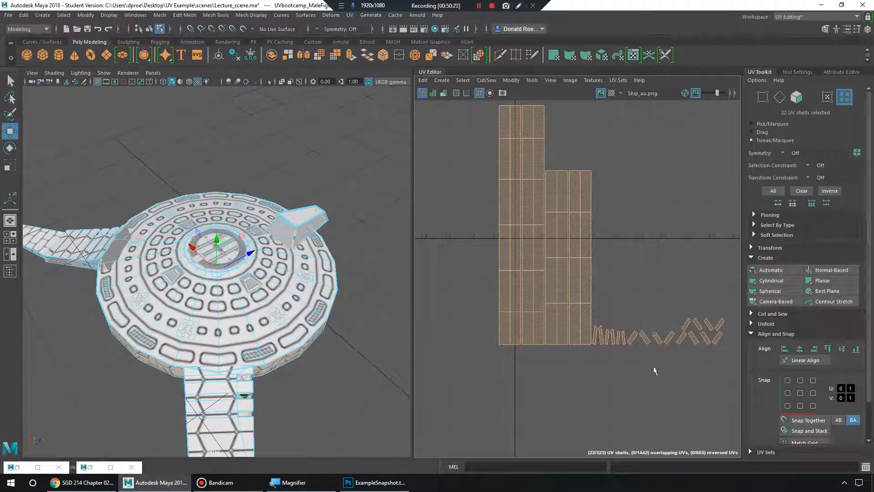
pyautogui.keyDown('alt'); pyautogui.moveTo(653, 367); pyautogui.dragTo(631, 321, button='middle'); pyautogui.keyUp('alt')
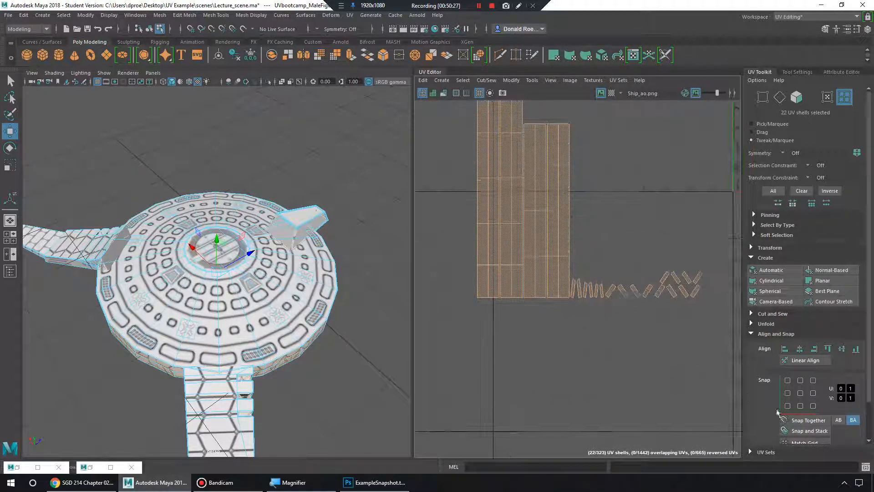
# - Apply Snap and Stack to the newly mapped rim shells and inspect how they overlap
pyautogui.click(818, 431)
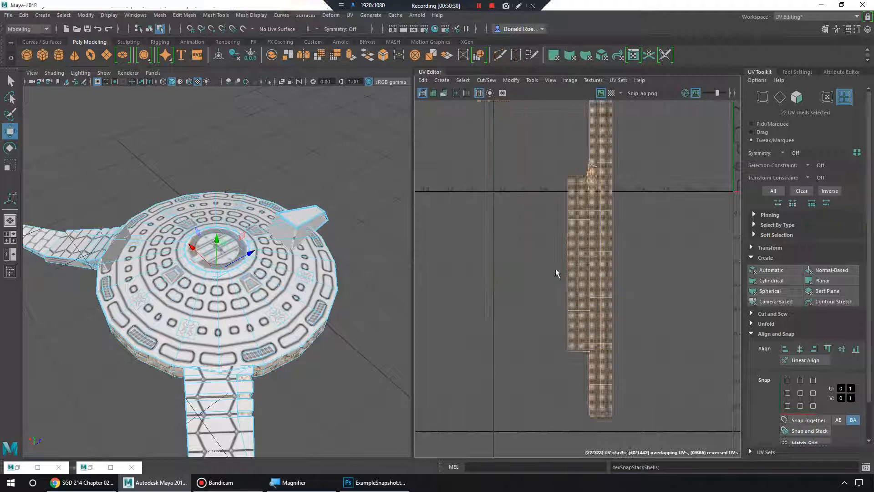
pyautogui.keyDown('alt'); pyautogui.moveTo(581, 250); pyautogui.dragTo(567, 331, button='middle'); pyautogui.keyUp('alt')
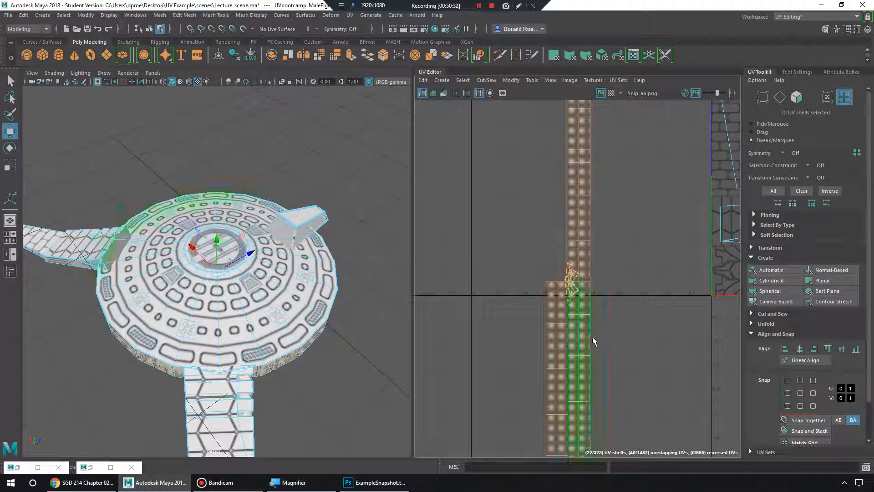
pyautogui.scroll(-5, 593, 264)
pyautogui.scroll(5, 587, 258)
pyautogui.keyDown('alt'); pyautogui.moveTo(587, 258); pyautogui.dragTo(599, 244, button='middle'); pyautogui.keyUp('alt')
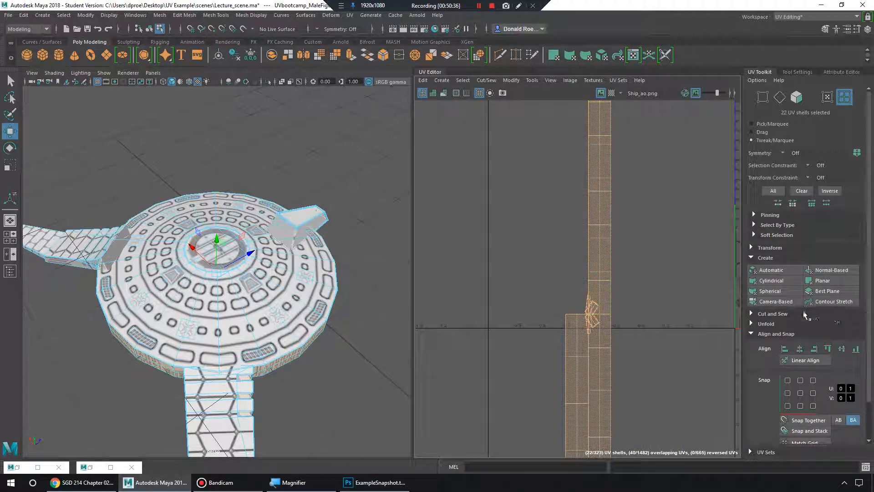
# - Set the texel density of the stacked rim shells to 1.7485 px/unit with a map size of 512
pyautogui.click(754, 259)
pyautogui.click(752, 249)
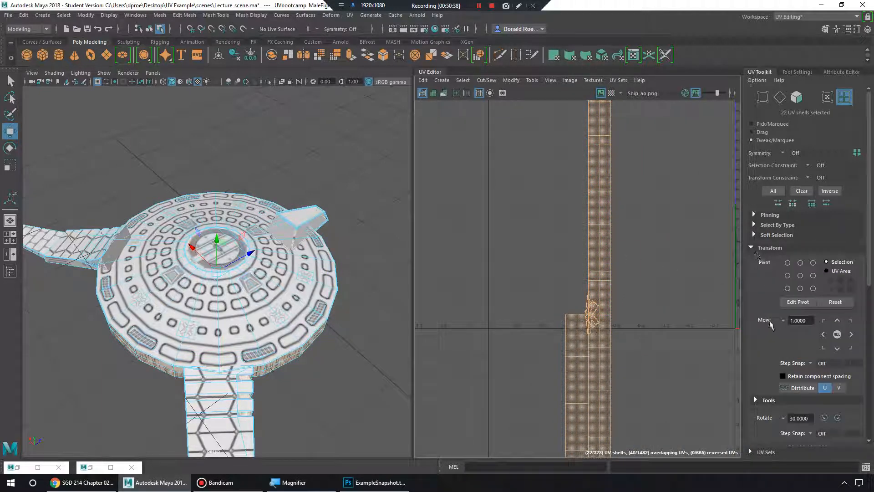
pyautogui.scroll(-3, 770, 331)
pyautogui.scroll(-3, 801, 395)
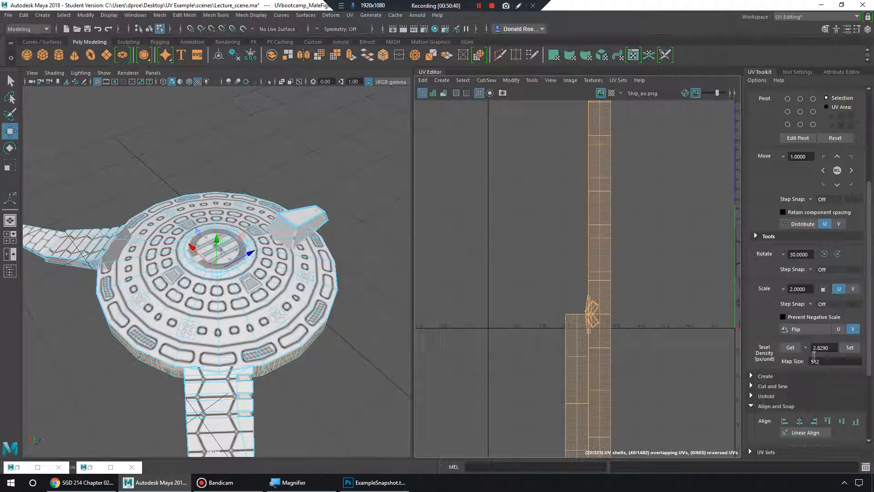
pyautogui.scroll(-4, 702, 285)
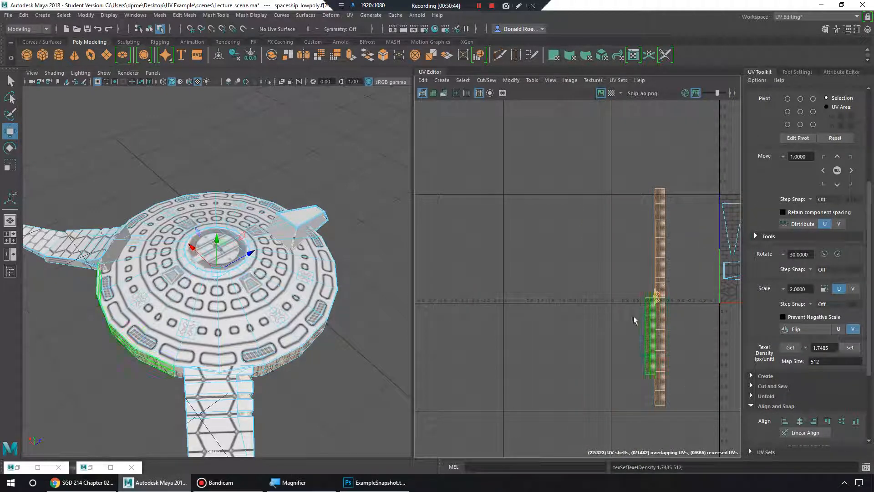
pyautogui.scroll(6, 635, 320)
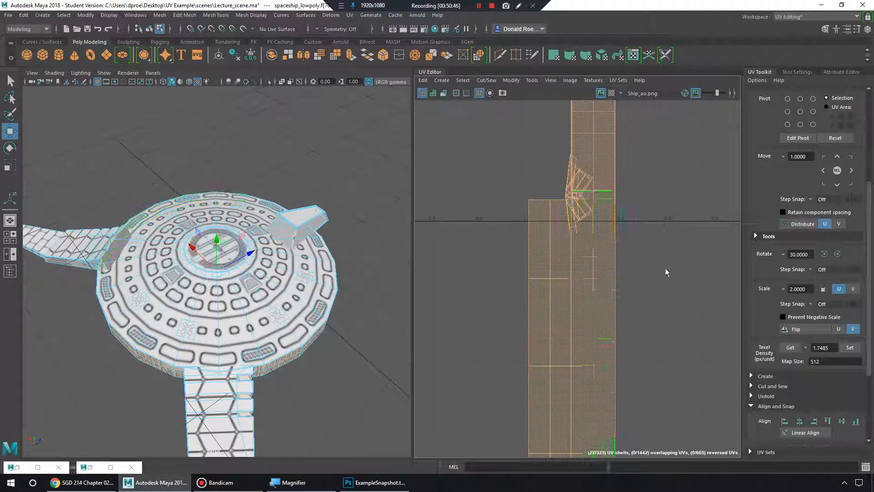
pyautogui.scroll(-5, 665, 271)
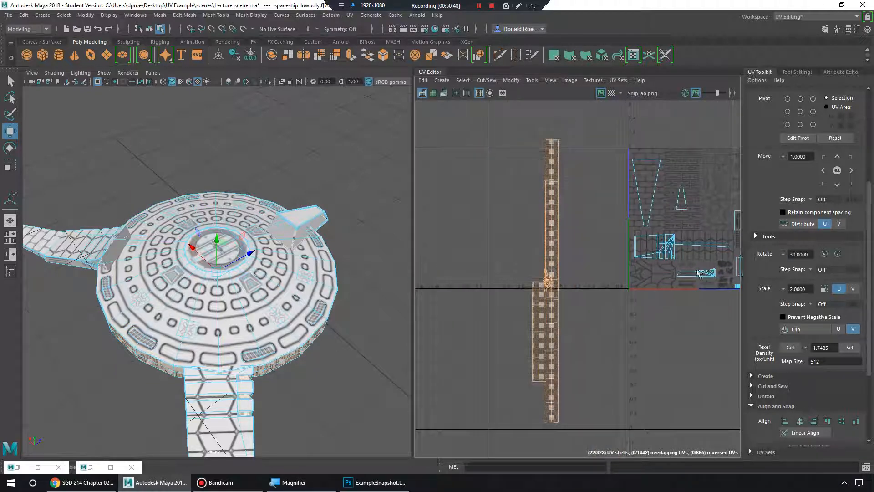
# - Undo the accidental marquee selection and shift the stacked rim shells slightly up and right in the empty UV space
pyautogui.moveTo(474, 144); pyautogui.dragTo(638, 423)
pyautogui.press('e')
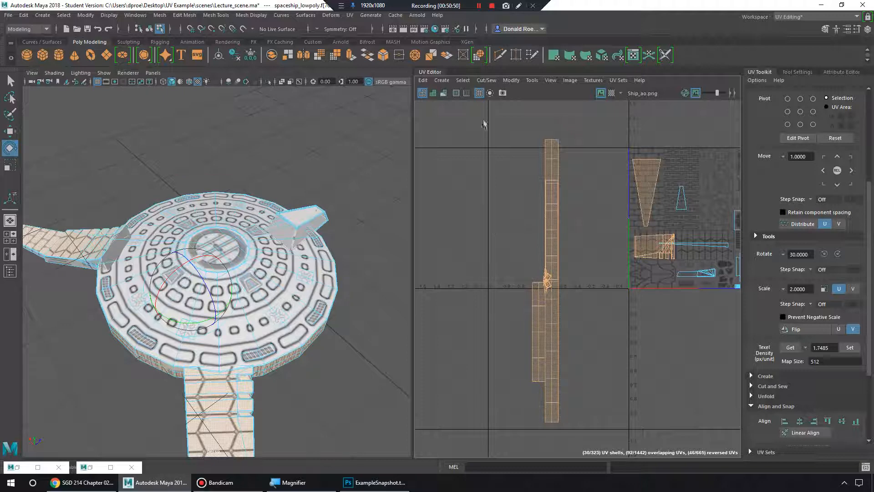
pyautogui.hotkey('ctrl', 'z')
pyautogui.press('w')
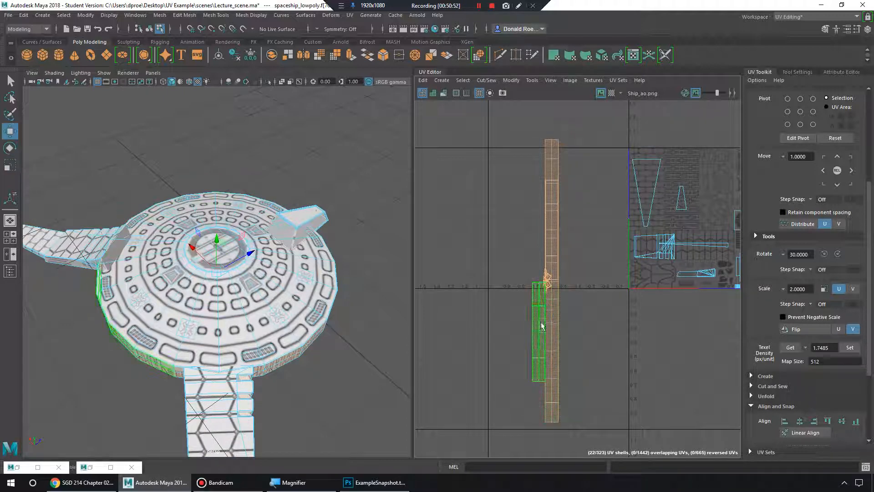
pyautogui.moveTo(542, 325)
pyautogui.mouseDown()
pyautogui.moveTo(548, 329)
pyautogui.moveTo(519, 329)
pyautogui.moveTo(620, 331)
pyautogui.moveTo(548, 316)
pyautogui.mouseUp()
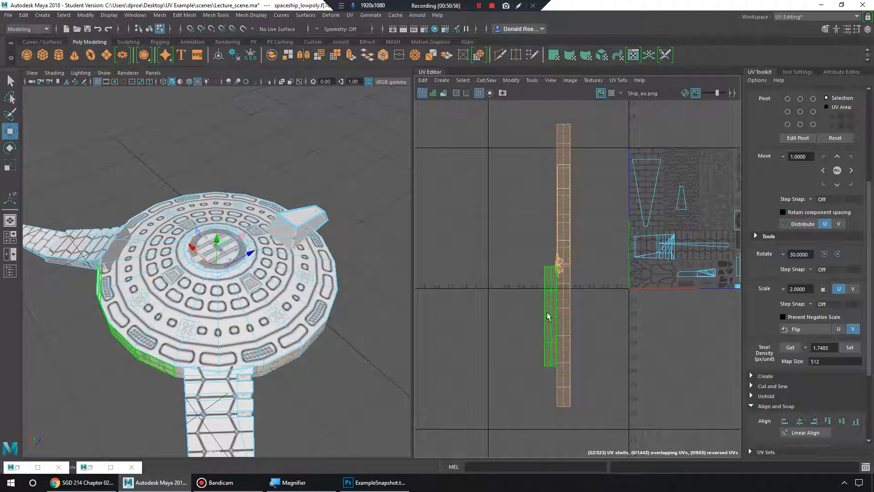
# - Undo the rim shells' texel density change, stacking and remapping back to their original layout in the ship's UV tile
pyautogui.hotkey('ctrl', 'z')
pyautogui.hotkey('ctrl', 'z')
pyautogui.hotkey('ctrl', 'z')
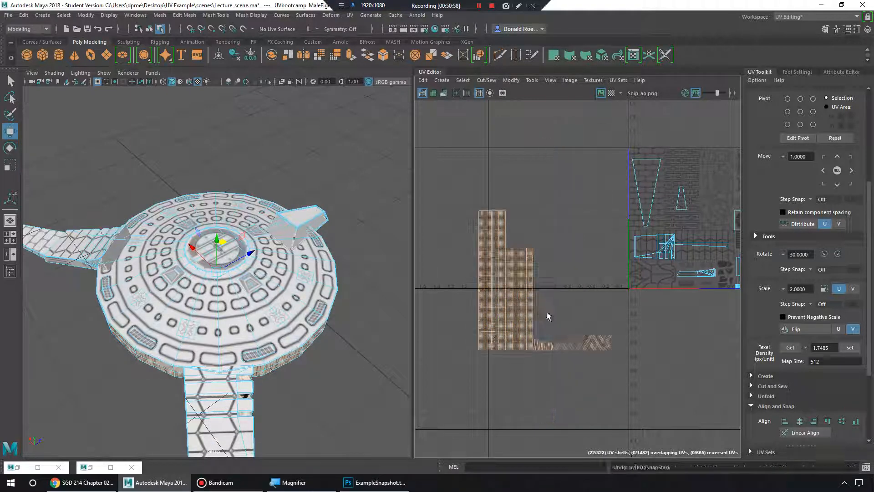
pyautogui.hotkey('ctrl', 'z')
pyautogui.hotkey('ctrl', 'z')
pyautogui.keyDown('alt'); pyautogui.moveTo(547, 315); pyautogui.dragTo(387, 300, button='middle'); pyautogui.keyUp('alt')
pyautogui.keyDown('alt'); pyautogui.moveTo(387, 301); pyautogui.dragTo(655, 202, button='right'); pyautogui.keyUp('alt')
pyautogui.keyDown('alt'); pyautogui.moveTo(655, 202); pyautogui.dragTo(542, 301, button='middle'); pyautogui.keyUp('alt')
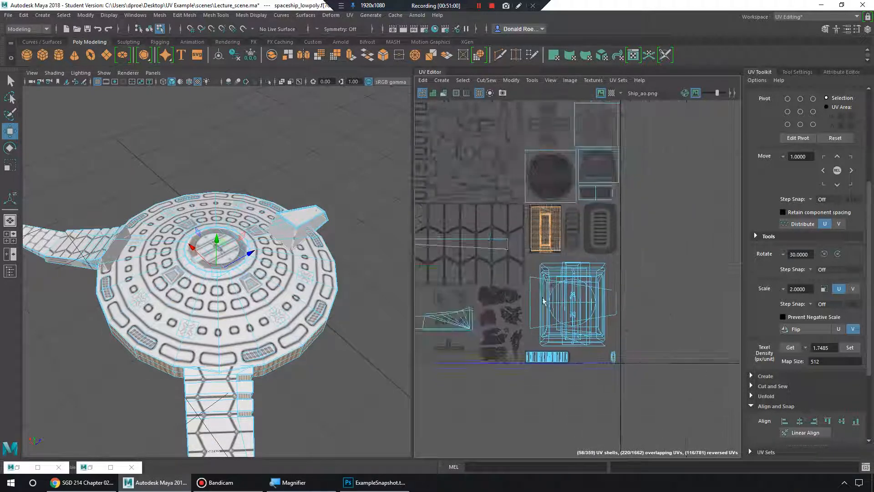
pyautogui.keyDown('alt'); pyautogui.moveTo(674, 252); pyautogui.dragTo(663, 250, button='middle'); pyautogui.keyUp('alt')
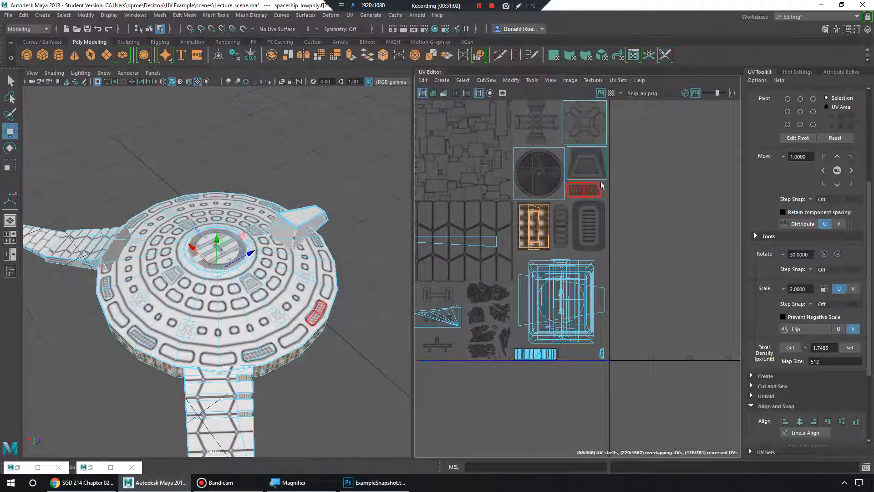
# - Unstack the selected rim shells and move the spread-out group into the empty space below the ship's UV tile
pyautogui.click(496, 83)
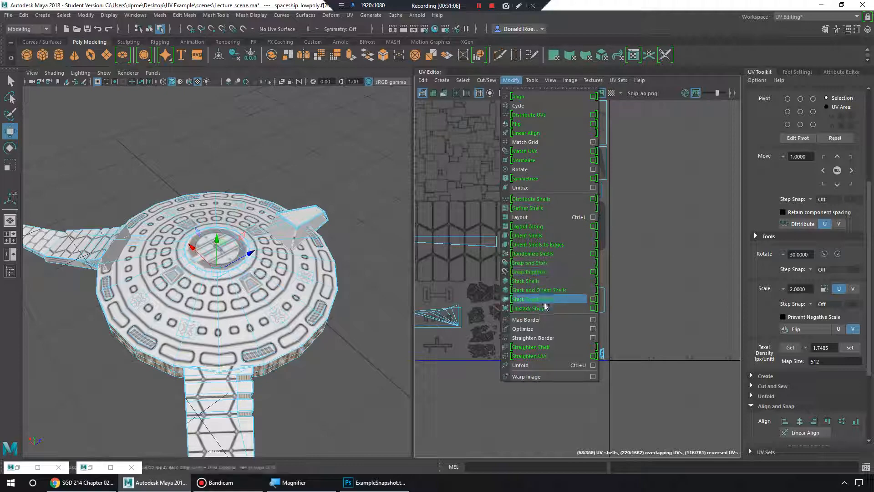
pyautogui.click(530, 308)
pyautogui.scroll(-4, 576, 279)
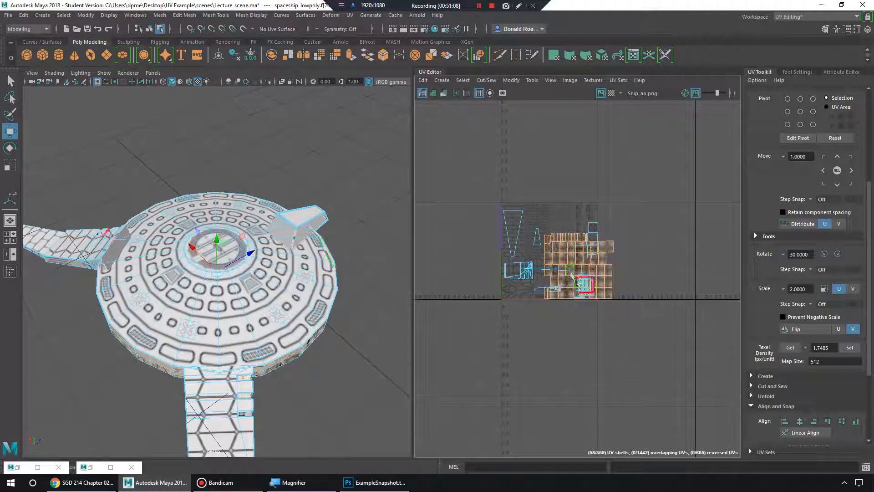
pyautogui.scroll(4, 571, 272)
pyautogui.keyDown('alt'); pyautogui.moveTo(571, 272); pyautogui.dragTo(646, 274, button='middle'); pyautogui.keyUp('alt')
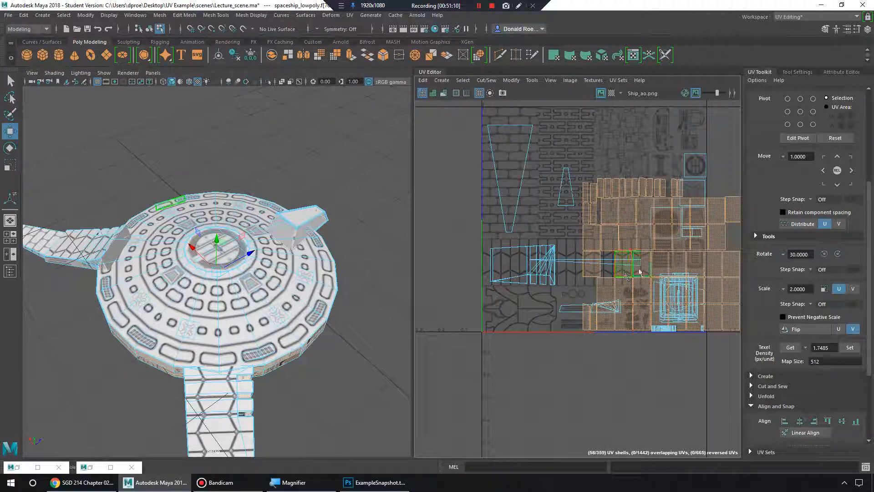
pyautogui.moveTo(641, 269); pyautogui.dragTo(558, 453)
pyautogui.keyDown('alt'); pyautogui.moveTo(558, 453); pyautogui.dragTo(525, 340, button='middle'); pyautogui.keyUp('alt')
pyautogui.keyDown('alt'); pyautogui.moveTo(530, 330); pyautogui.dragTo(688, 308, button='right'); pyautogui.keyUp('alt')
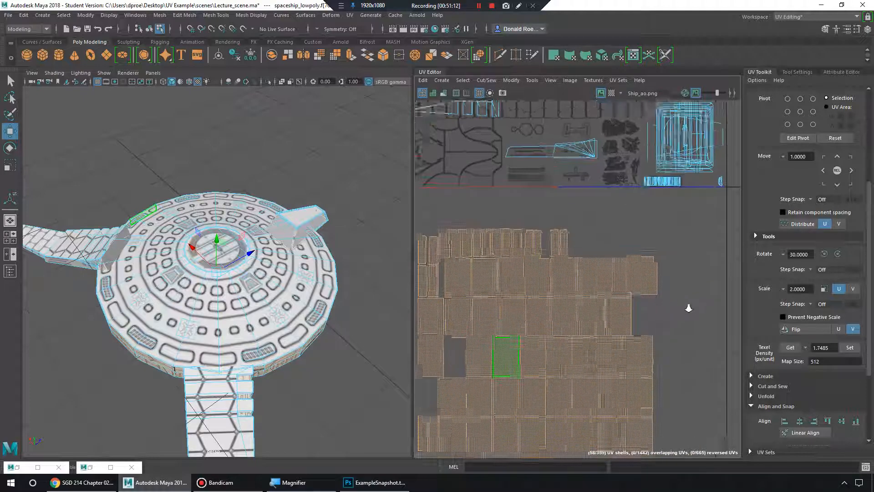
pyautogui.keyDown('alt'); pyautogui.moveTo(511, 293); pyautogui.dragTo(556, 314, button='right'); pyautogui.keyUp('alt')
pyautogui.keyDown('alt'); pyautogui.moveTo(556, 314); pyautogui.dragTo(558, 228, button='middle'); pyautogui.keyUp('alt')
pyautogui.keyDown('alt'); pyautogui.moveTo(565, 234); pyautogui.dragTo(516, 243, button='right'); pyautogui.keyUp('alt')
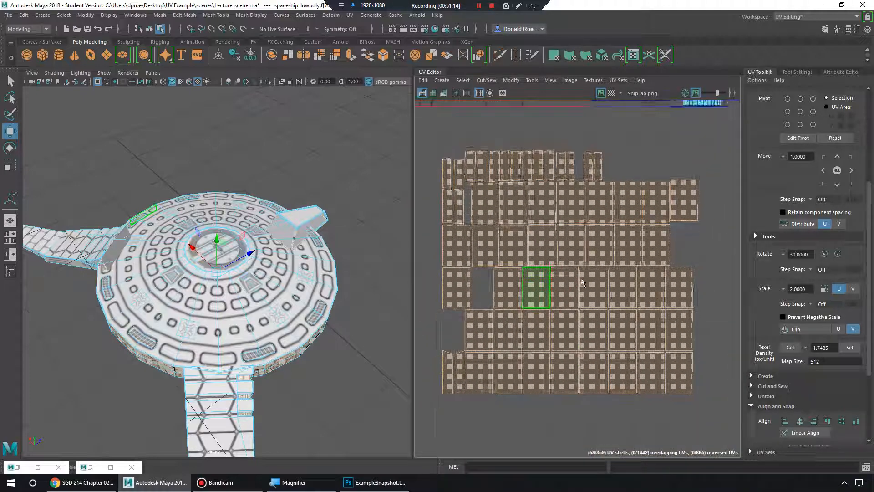
# - Stack the spread-out rim shells with Snap and Stack
pyautogui.scroll(3, 751, 179)
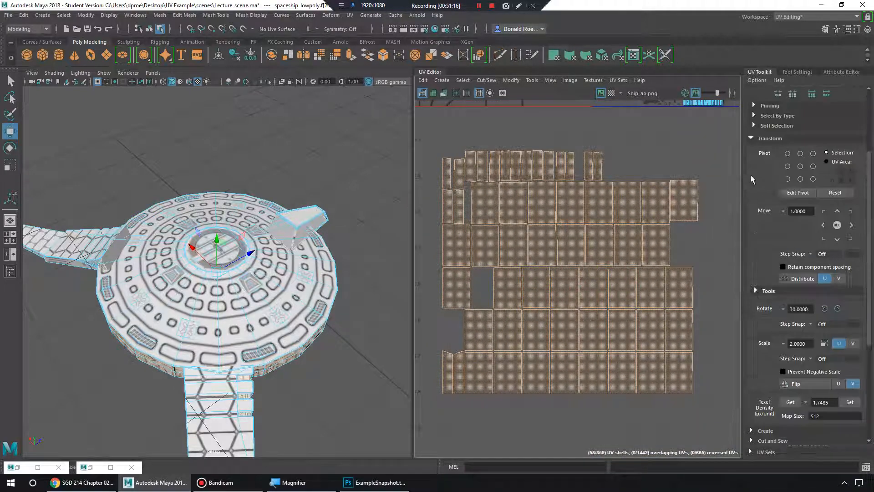
pyautogui.click(751, 139)
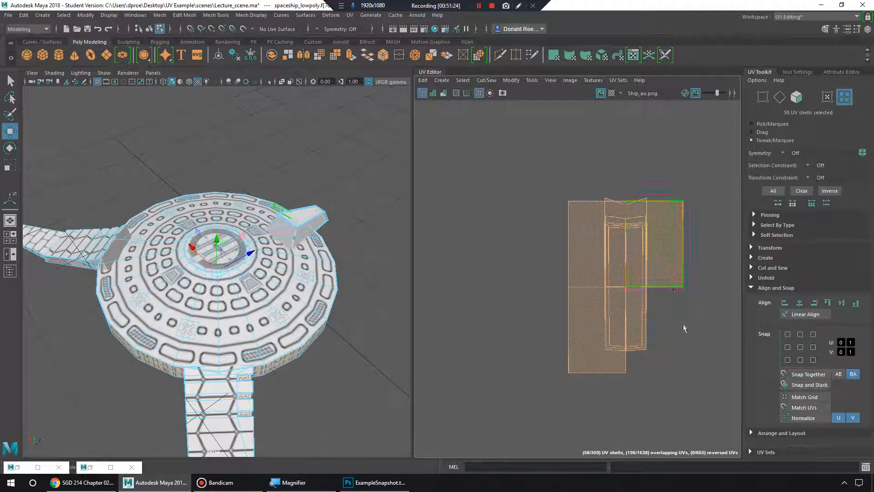
pyautogui.scroll(-6, 684, 327)
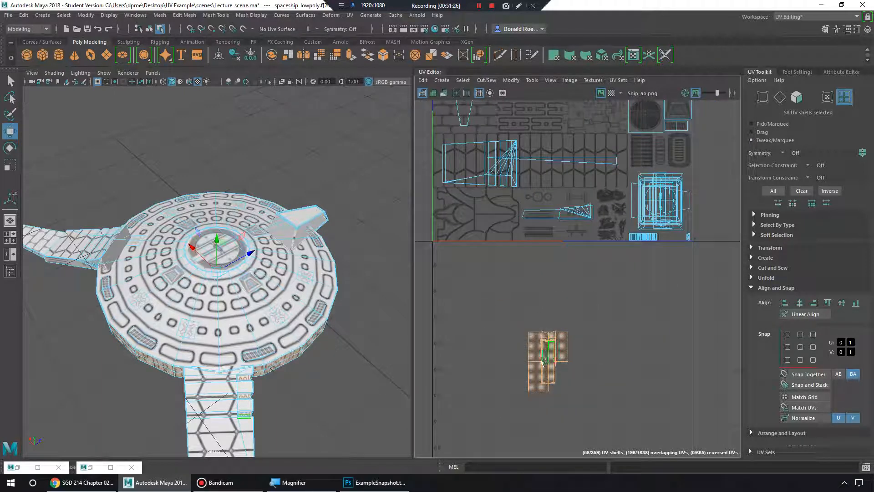
# - Move the stacked rim shells onto the ribbed panel of the ship texture, scale them down to fit, and check the rim up close
pyautogui.moveTo(542, 362); pyautogui.dragTo(644, 154)
pyautogui.press('r')
pyautogui.press('w')
pyautogui.keyDown('alt'); pyautogui.moveTo(138, 244); pyautogui.dragTo(195, 216); pyautogui.keyUp('alt')
pyautogui.keyDown('alt'); pyautogui.moveTo(195, 216); pyautogui.dragTo(264, 255, button='right'); pyautogui.keyUp('alt')
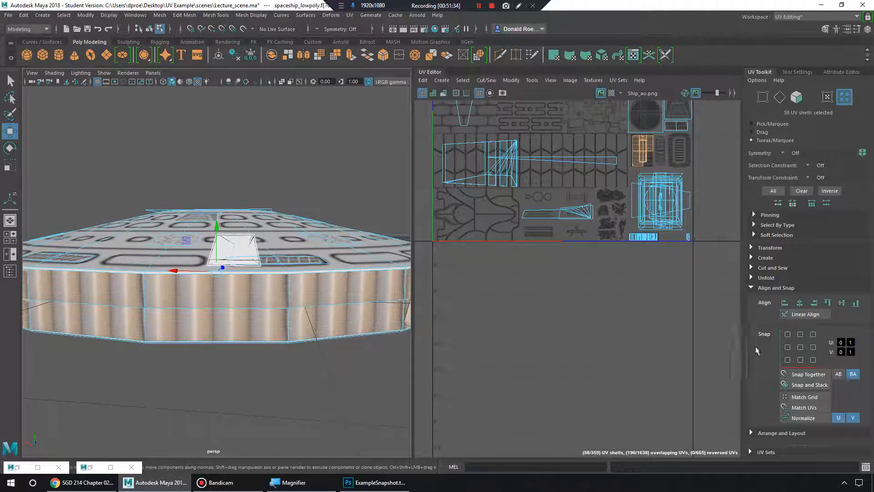
# - Pick the U-shaped shell from the overlapping body shells and move it into the empty space right of the UV tile
pyautogui.keyDown('alt'); pyautogui.moveTo(659, 317); pyautogui.dragTo(594, 324, button='middle'); pyautogui.keyUp('alt')
pyautogui.keyDown('alt'); pyautogui.moveTo(594, 324); pyautogui.dragTo(778, 406, button='right'); pyautogui.keyUp('alt')
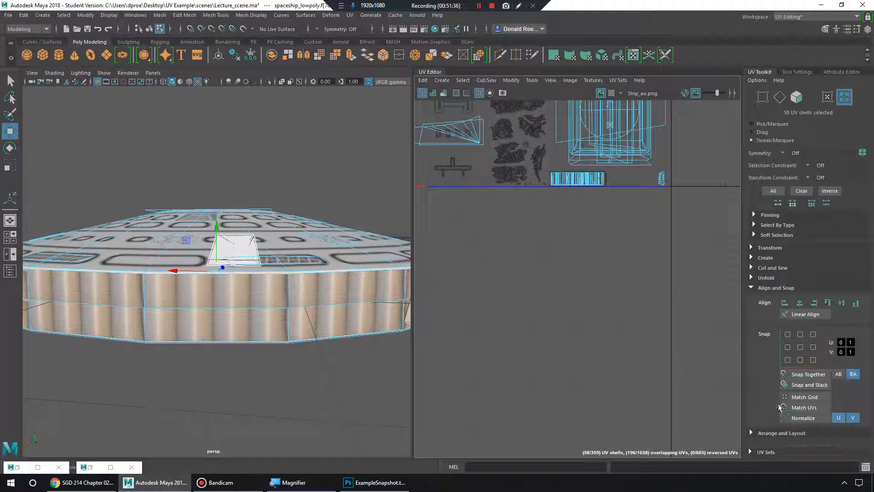
pyautogui.keyDown('alt'); pyautogui.moveTo(654, 289); pyautogui.dragTo(673, 356, button='middle'); pyautogui.keyUp('alt')
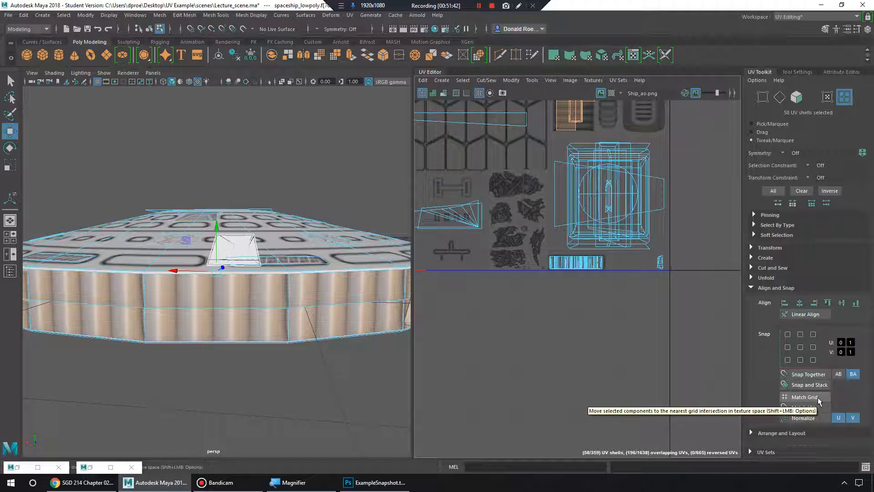
pyautogui.click(623, 171)
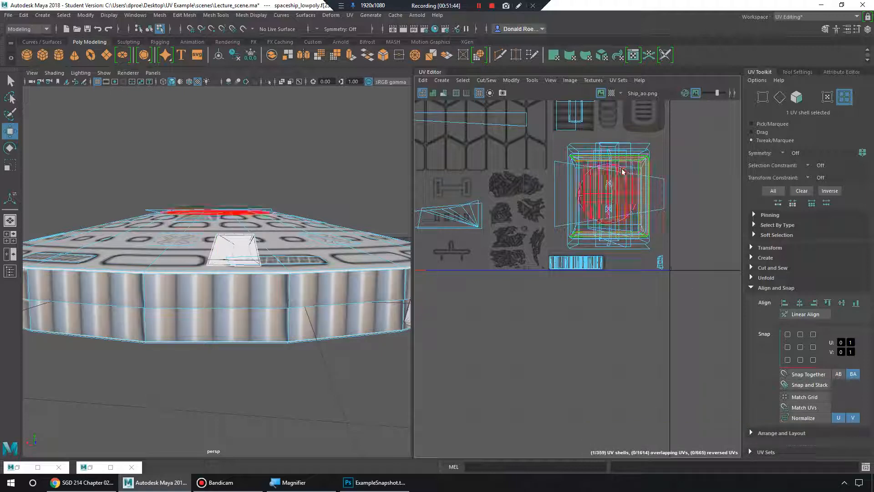
pyautogui.keyDown('alt'); pyautogui.moveTo(623, 171); pyautogui.dragTo(623, 249, button='middle'); pyautogui.keyUp('alt')
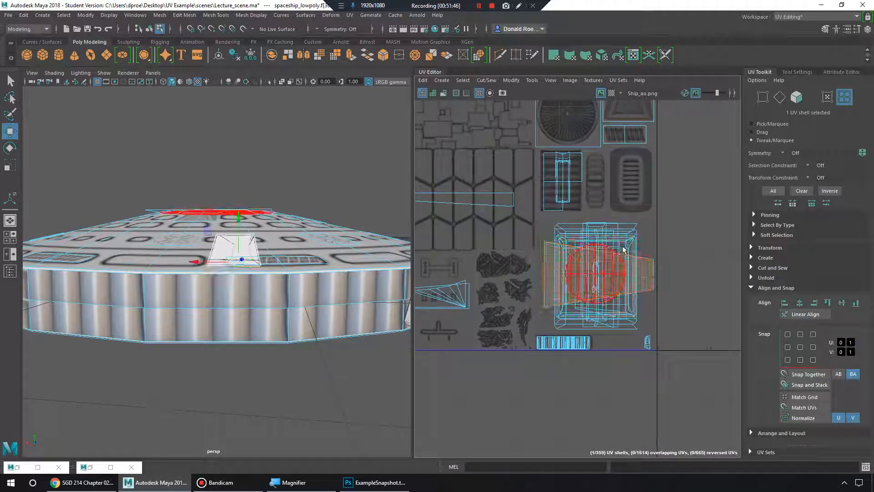
pyautogui.moveTo(623, 249); pyautogui.dragTo(726, 250)
pyautogui.press('f')
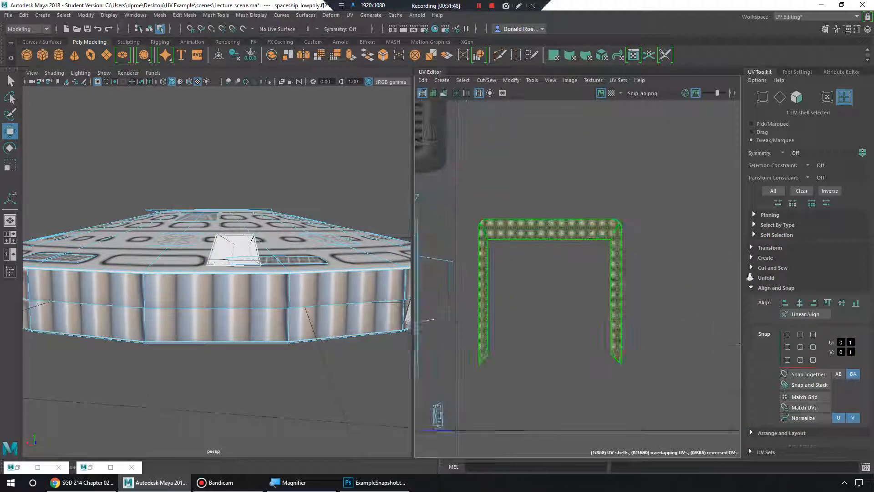
pyautogui.keyDown('alt'); pyautogui.moveTo(603, 260); pyautogui.dragTo(638, 260, button='middle'); pyautogui.keyUp('alt')
# - Try Match Grid on the U-shaped shell and undo it
pyautogui.click(804, 396)
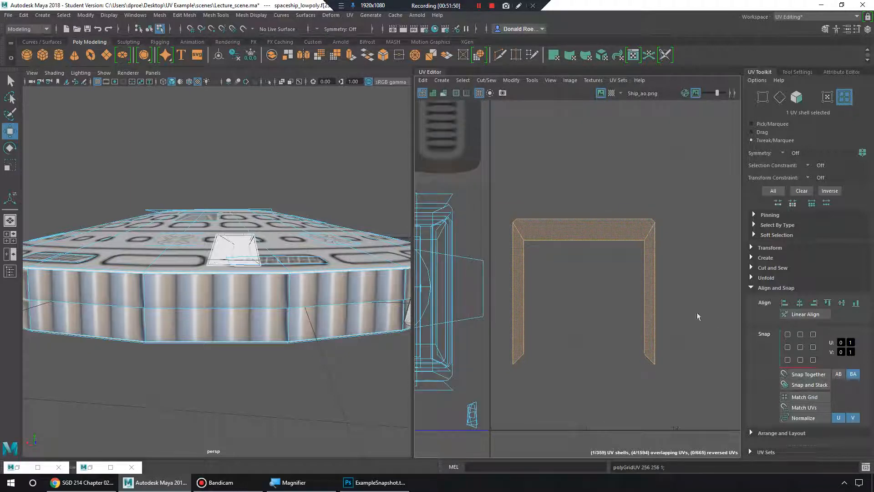
pyautogui.scroll(2, 563, 286)
pyautogui.hotkey('ctrl', 'z')
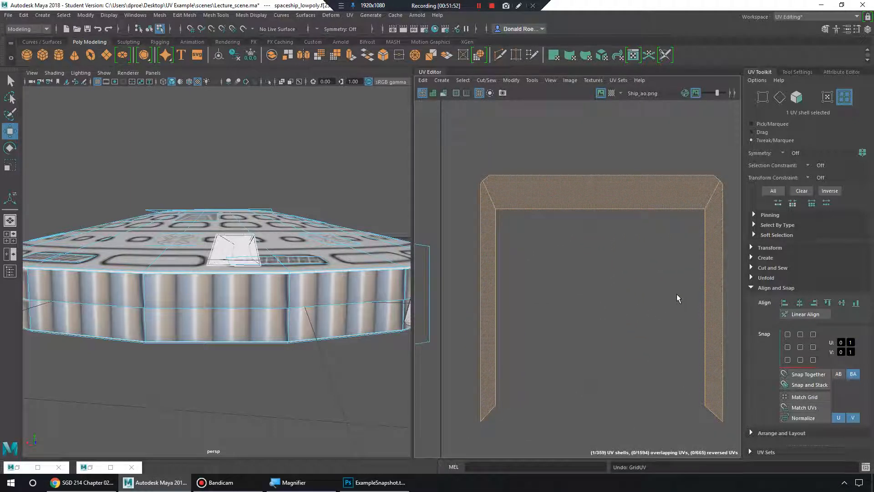
# - Distort the U-shaped shell by pulling its inner corner UVs inward and an upper outer corner UV out of line
pyautogui.keyDown('alt'); pyautogui.moveTo(590, 260); pyautogui.dragTo(706, 295, button='middle'); pyautogui.keyUp('alt')
pyautogui.scroll(-2, 668, 282)
pyautogui.scroll(-1, 636, 256)
pyautogui.keyDown('alt'); pyautogui.moveTo(686, 258); pyautogui.dragTo(613, 238, button='middle'); pyautogui.keyUp('alt')
pyautogui.moveTo(614, 238); pyautogui.dragTo(578, 229, button='right')
pyautogui.moveTo(562, 237); pyautogui.dragTo(575, 251)
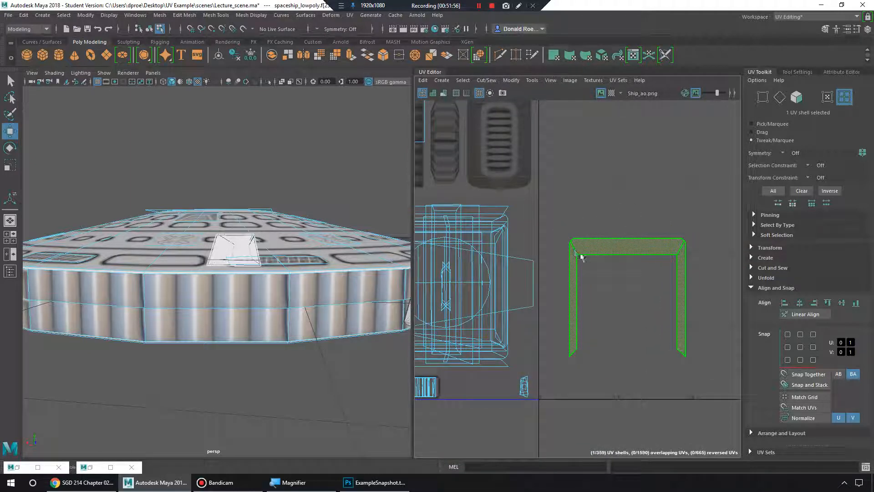
pyautogui.moveTo(581, 257); pyautogui.dragTo(566, 248, button='right')
pyautogui.moveTo(577, 253); pyautogui.dragTo(597, 271)
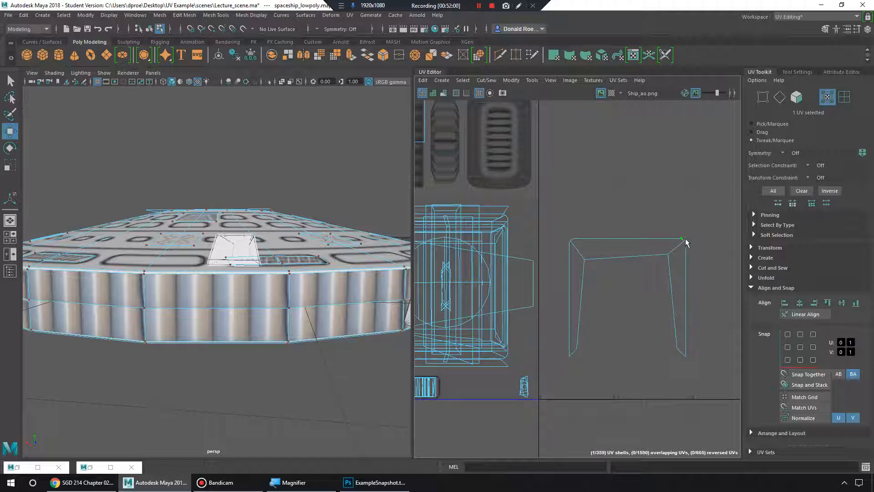
# - Select the distorted U-shaped shell as a whole and apply Match Grid to it
pyautogui.moveTo(609, 252); pyautogui.dragTo(597, 246, button='right')
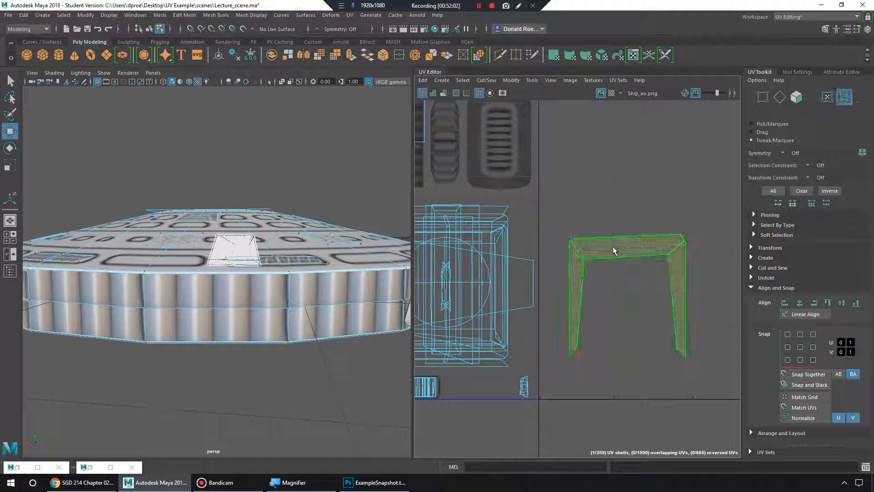
pyautogui.click(612, 247)
pyautogui.click(810, 395)
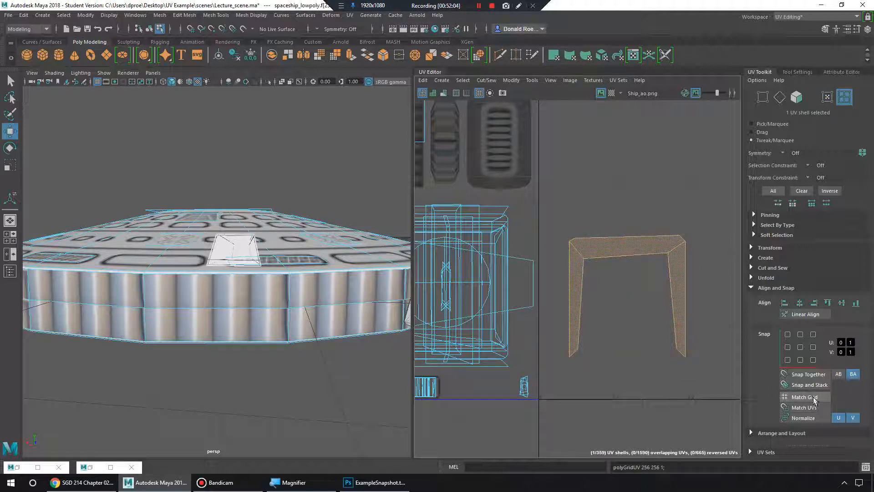
# - Shift the U-shaped shell slightly down and right, and select its upper-left inner corner UV
pyautogui.moveTo(638, 255); pyautogui.dragTo(644, 255, button='right')
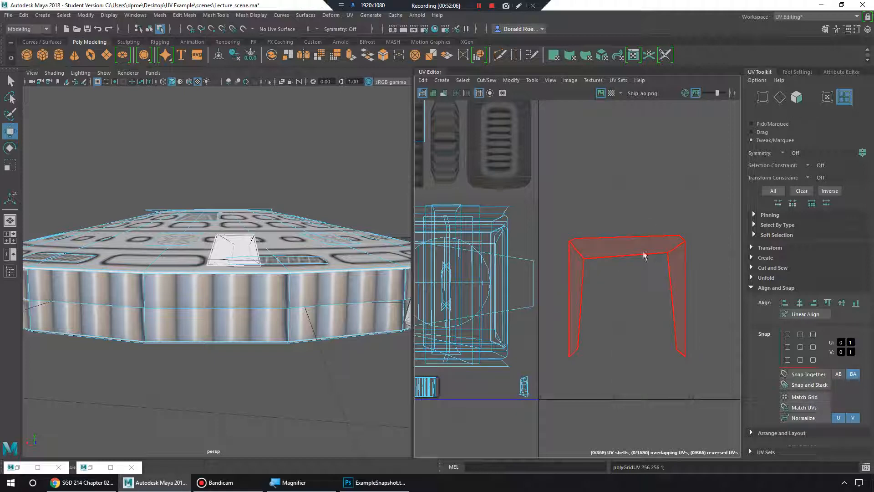
pyautogui.click(585, 260)
pyautogui.moveTo(591, 258)
pyautogui.mouseDown(button='right')
pyautogui.moveTo(564, 249)
pyautogui.moveTo(598, 253)
pyautogui.mouseUp(button='right')
pyautogui.moveTo(583, 258); pyautogui.dragTo(595, 273)
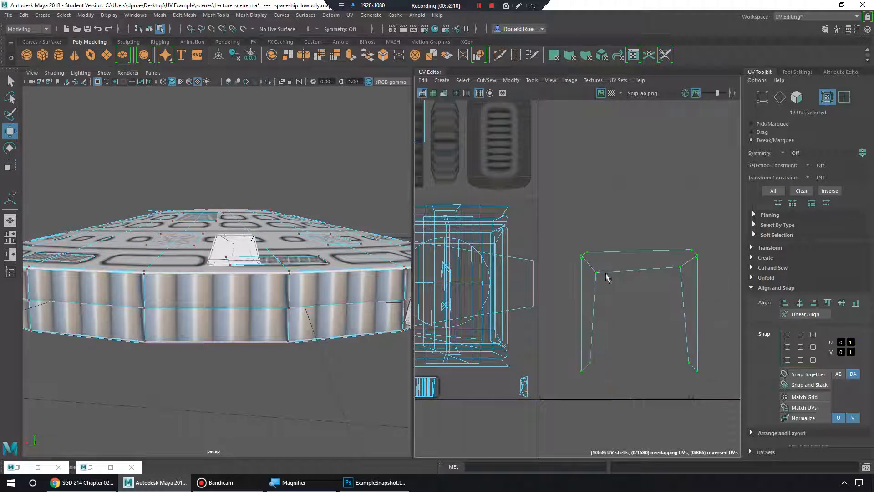
pyautogui.moveTo(620, 272); pyautogui.dragTo(640, 271, button='right')
pyautogui.moveTo(596, 272); pyautogui.dragTo(597, 272)
pyautogui.moveTo(611, 279); pyautogui.dragTo(592, 264)
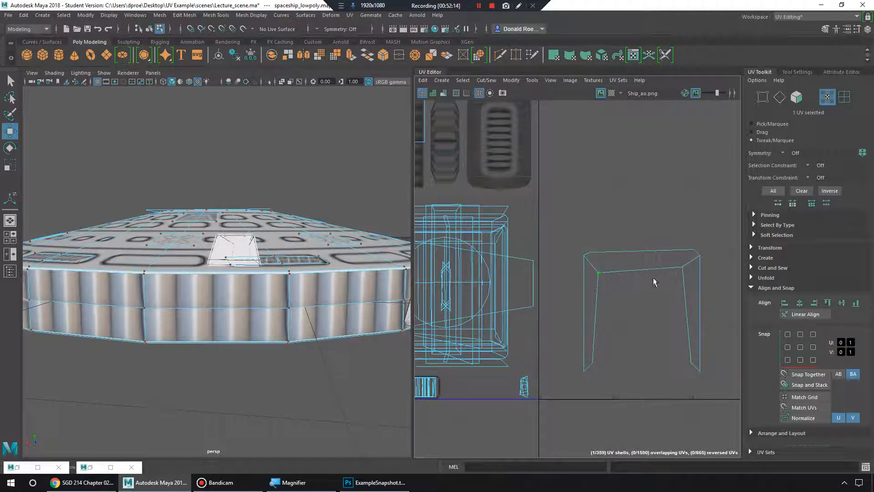
# - Undo the shifts, Match Grid and corner edits on the U-shaped shell until its straight-edged form is restored
pyautogui.keyDown('alt'); pyautogui.moveTo(661, 306); pyautogui.dragTo(553, 317, button='middle'); pyautogui.keyUp('alt')
pyautogui.hotkey('ctrl', 'z')
pyautogui.hotkey('ctrl', 'z')
pyautogui.hotkey('ctrl', 'z')
pyautogui.hotkey('ctrl', 'z')
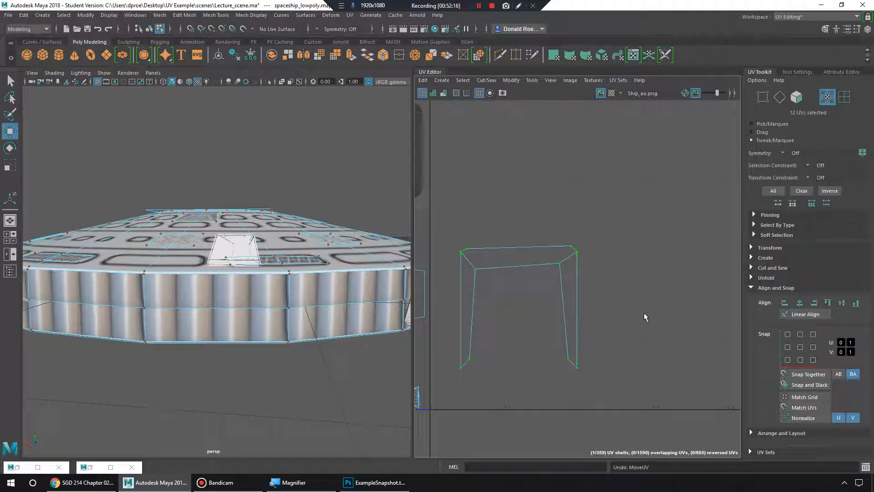
pyautogui.hotkey('ctrl', 'z')
pyautogui.hotkey('ctrl', 'z')
pyautogui.hotkey('ctrl', 'z')
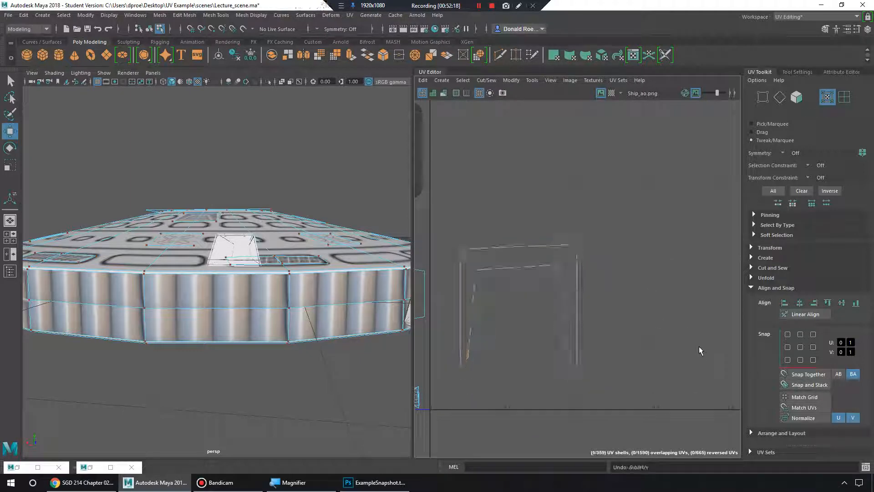
pyautogui.keyDown('alt'); pyautogui.moveTo(623, 325); pyautogui.dragTo(756, 313, button='middle'); pyautogui.keyUp('alt')
pyautogui.hotkey('ctrl', 'z')
pyautogui.hotkey('ctrl', 'z')
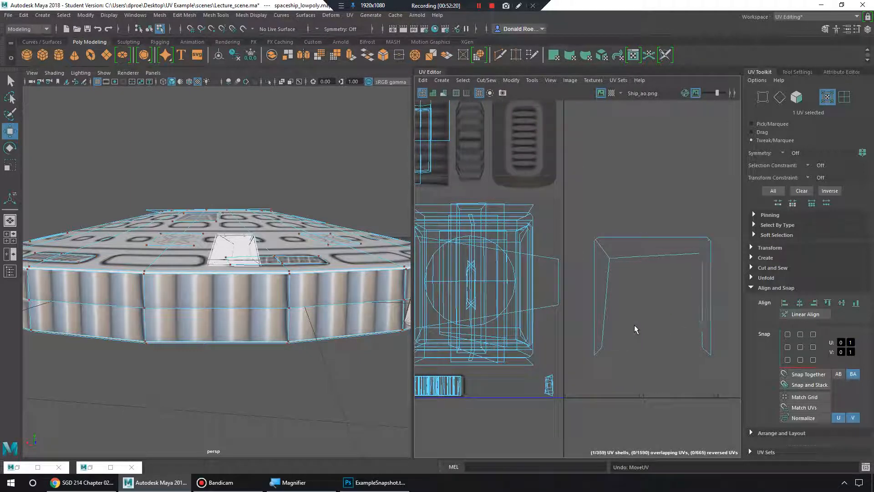
pyautogui.hotkey('ctrl', 'z')
pyautogui.hotkey('ctrl', 'z')
pyautogui.hotkey('ctrl', 'z')
pyautogui.keyDown('alt'); pyautogui.moveTo(634, 325); pyautogui.dragTo(747, 314, button='right'); pyautogui.keyUp('alt')
pyautogui.keyDown('alt'); pyautogui.moveTo(662, 304); pyautogui.dragTo(550, 274, button='middle'); pyautogui.keyUp('alt')
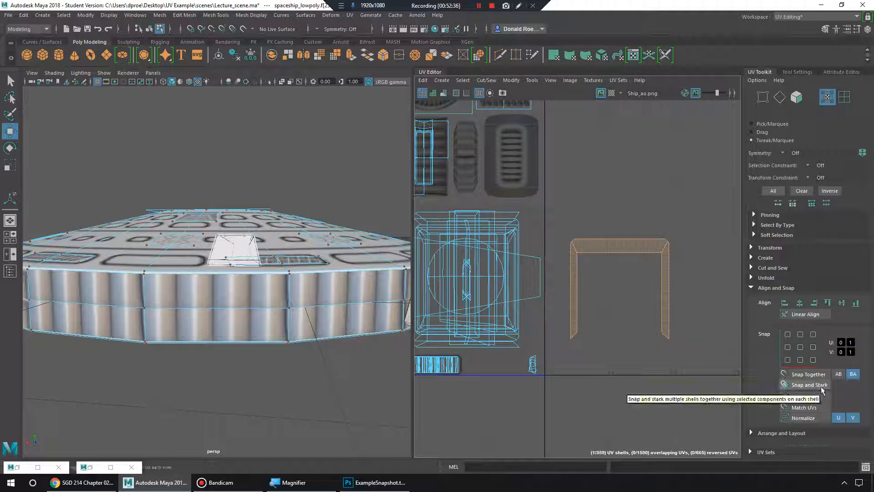
# - Collapse the Align and Snap options and expand the Arrange and Layout options
pyautogui.click(750, 288)
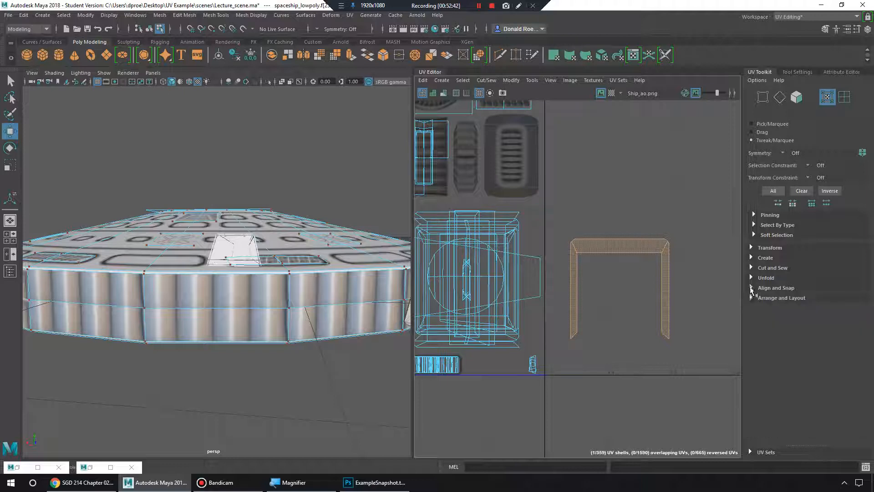
pyautogui.click(752, 299)
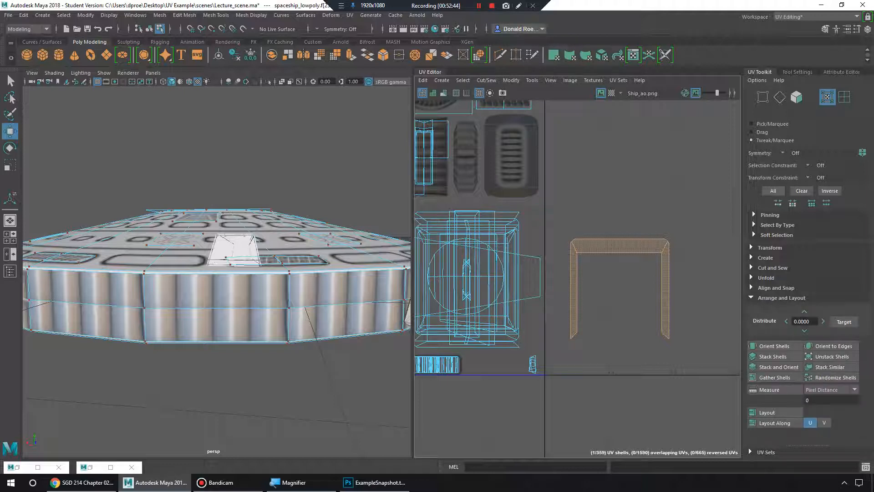
pyautogui.hotkey('alt', 'Tab')
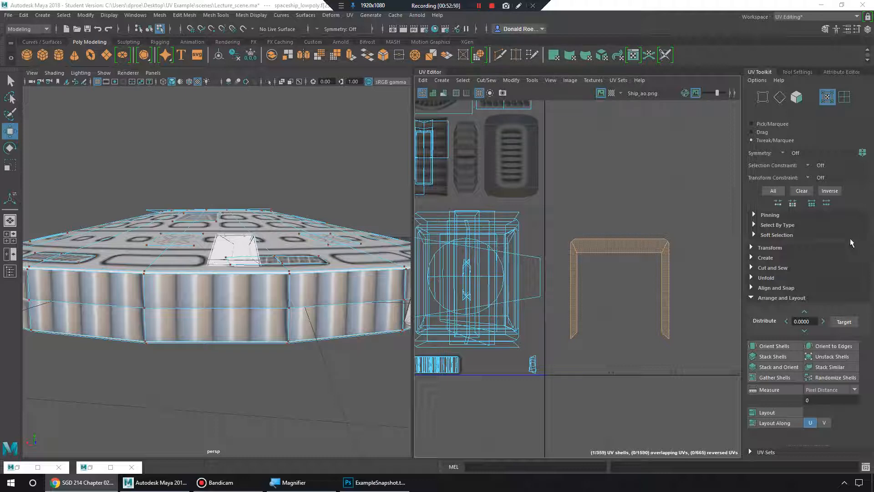
# - Bring the armored male character into view in the scene and select it to show its UV layout
pyautogui.scroll(-8, 606, 277)
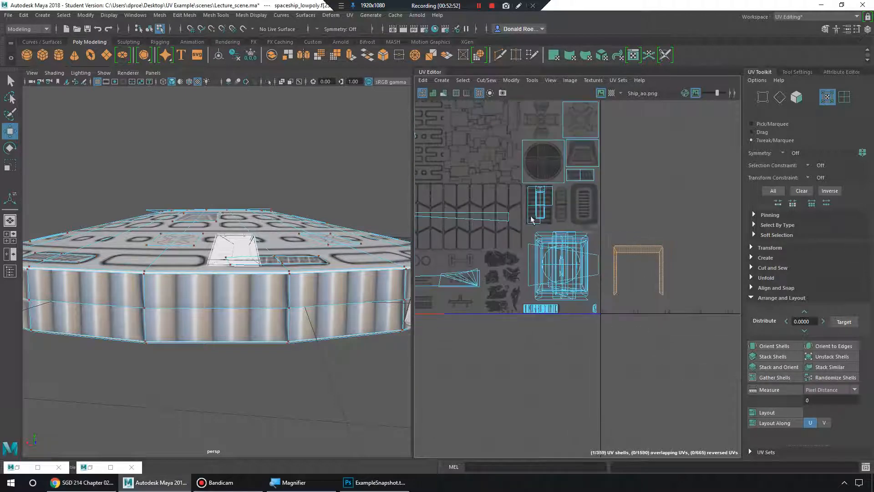
pyautogui.keyDown('alt'); pyautogui.moveTo(360, 262); pyautogui.dragTo(245, 246); pyautogui.keyUp('alt')
pyautogui.scroll(-5, 350, 309)
pyautogui.scroll(-4, 292, 273)
pyautogui.click(238, 244)
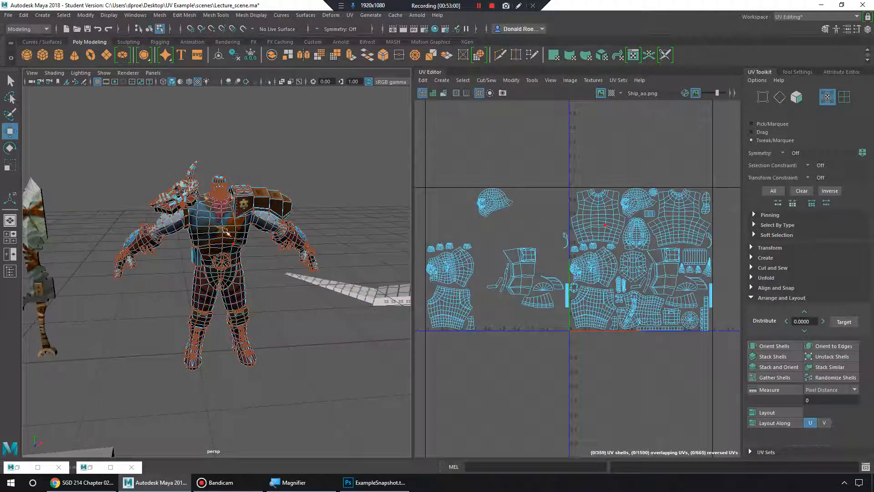
# - Switch the character to UV shell selection and select all shells in the main 0–1 UV tile
pyautogui.moveTo(227, 244)
pyautogui.mouseDown(button='right')
pyautogui.moveTo(214, 228)
pyautogui.moveTo(243, 240)
pyautogui.mouseUp(button='right')
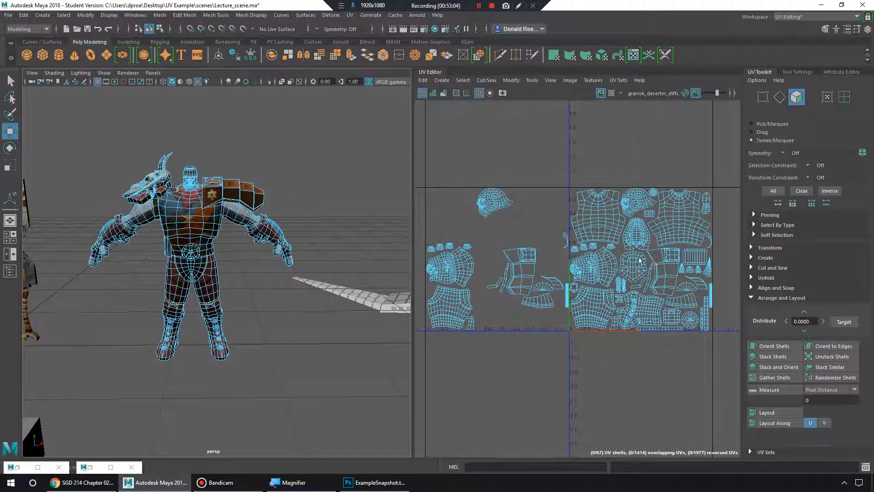
pyautogui.scroll(3, 640, 261)
pyautogui.moveTo(628, 248); pyautogui.dragTo(592, 235, button='right')
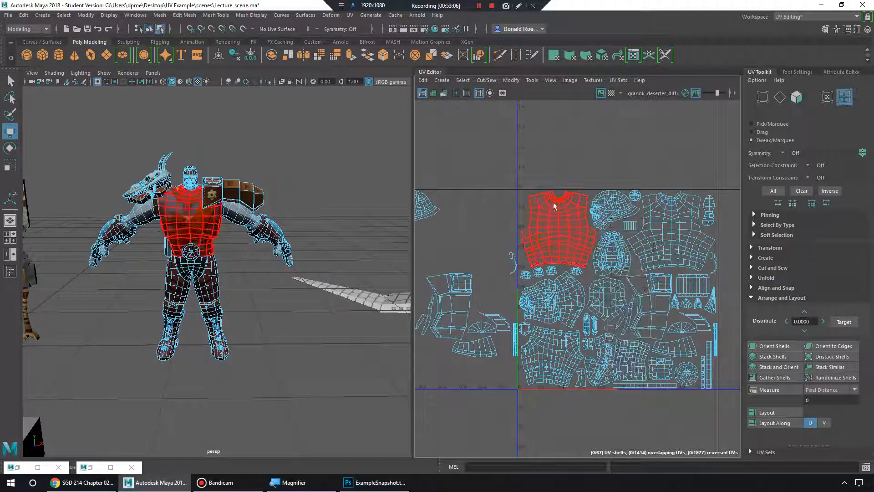
pyautogui.moveTo(699, 429); pyautogui.dragTo(740, 432)
pyautogui.keyDown('alt'); pyautogui.moveTo(615, 354); pyautogui.dragTo(548, 322, button='middle'); pyautogui.keyUp('alt')
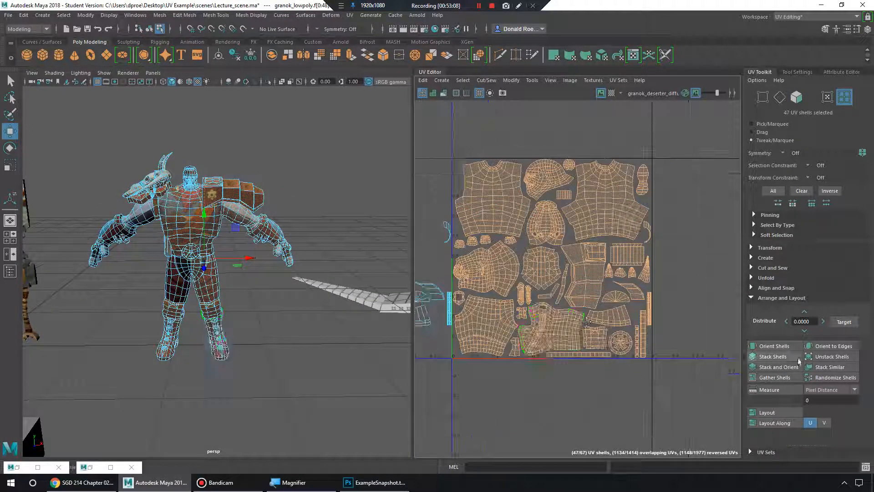
# - Expand the Align and Snap options and pile the selected shells on top of one another in the middle of the tile
pyautogui.click(751, 287)
pyautogui.scroll(-3, 814, 300)
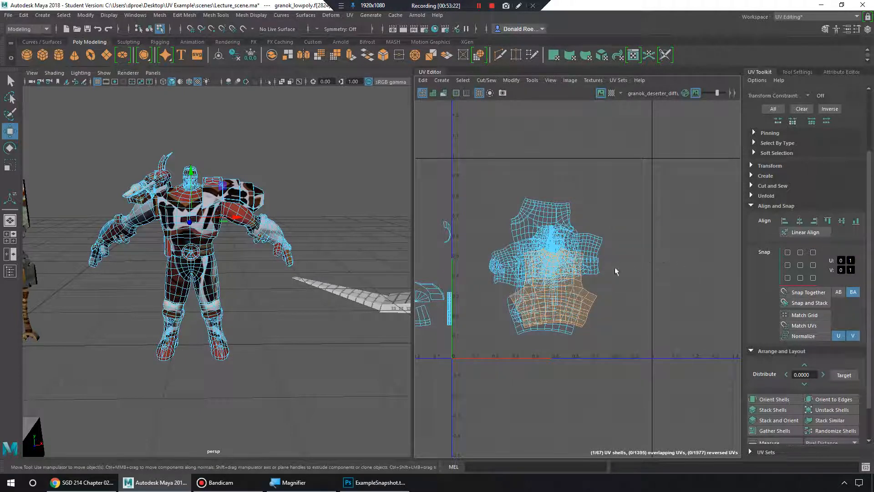
pyautogui.scroll(5, 606, 273)
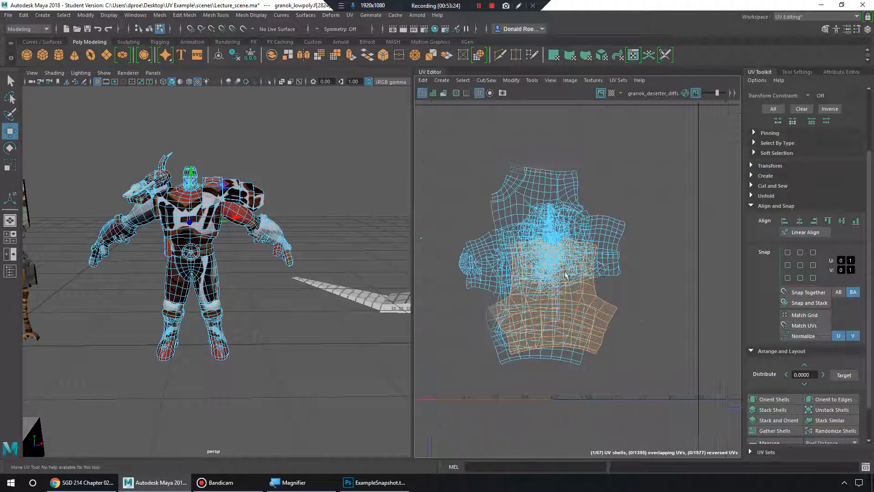
pyautogui.click(592, 257)
pyautogui.scroll(-3, 599, 241)
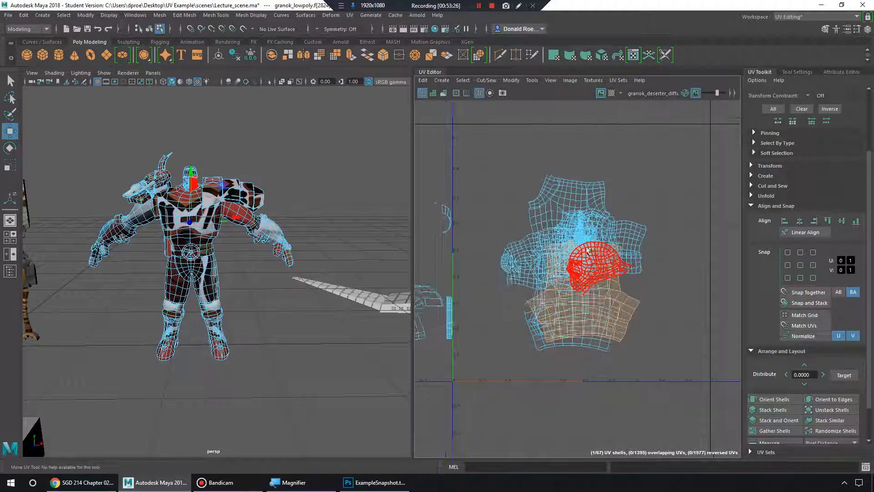
# - Select the whole pile of overlapping shells and move it two UV tiles to the left, clear of the remaining shells
pyautogui.moveTo(598, 238); pyautogui.dragTo(561, 222, button='right')
pyautogui.moveTo(494, 163); pyautogui.dragTo(705, 348)
pyautogui.keyDown('alt'); pyautogui.moveTo(711, 341); pyautogui.dragTo(460, 273, button='right'); pyautogui.keyUp('alt')
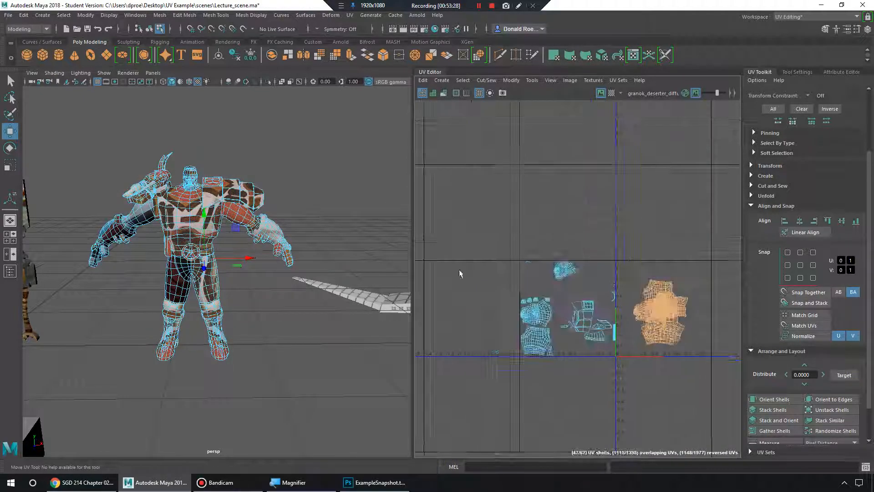
pyautogui.moveTo(474, 325); pyautogui.dragTo(461, 297)
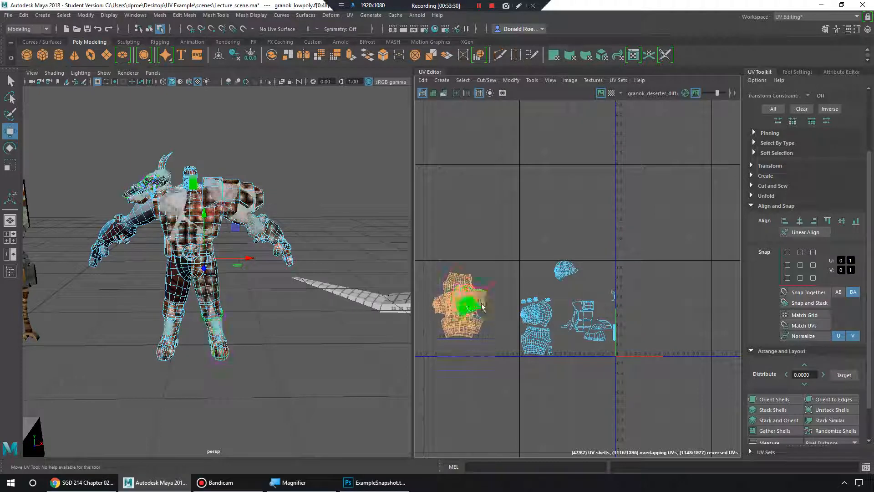
pyautogui.keyDown('alt'); pyautogui.moveTo(668, 349); pyautogui.dragTo(646, 314, button='middle'); pyautogui.keyUp('alt')
pyautogui.scroll(4, 523, 275)
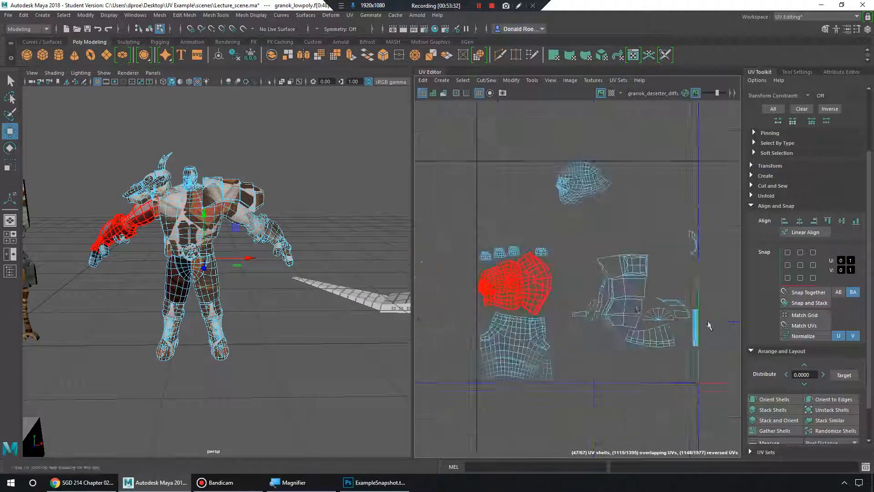
# - Move the remaining head shell left so it sits above the arm shell
pyautogui.click(510, 280)
pyautogui.click(575, 200)
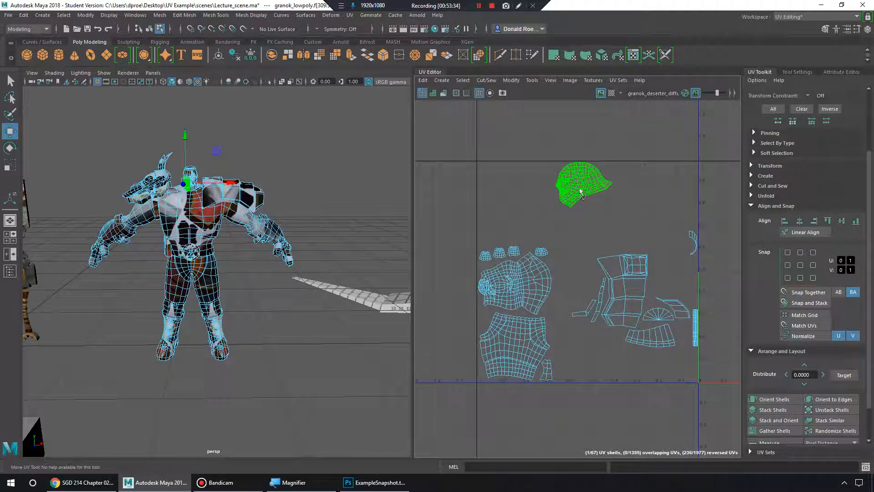
pyautogui.moveTo(582, 190); pyautogui.dragTo(516, 196)
pyautogui.keyDown('alt'); pyautogui.moveTo(735, 261); pyautogui.dragTo(621, 249, button='middle'); pyautogui.keyUp('alt')
pyautogui.scroll(-4, 621, 251)
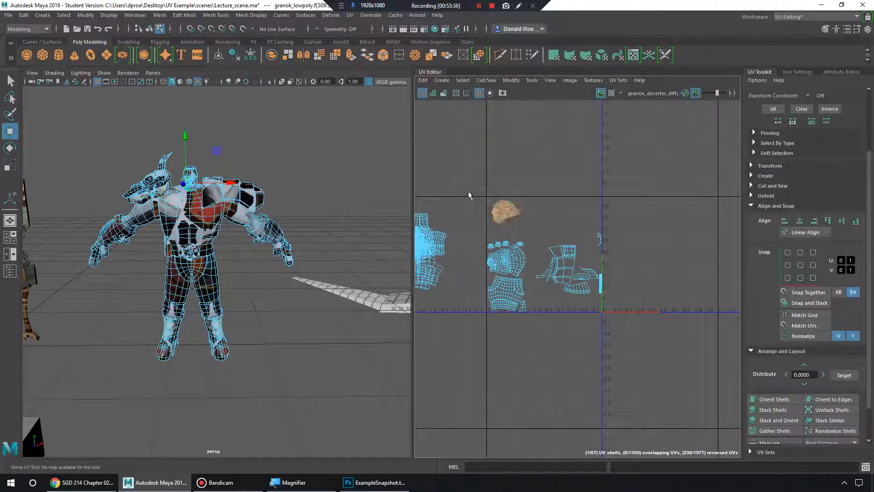
# - Select the remaining separate shells and run Layout to pack them into the 0–1 tile, fixing the non-manifold geometry
pyautogui.moveTo(466, 176); pyautogui.dragTo(627, 342)
pyautogui.scroll(3, 632, 334)
pyautogui.keyDown('alt'); pyautogui.moveTo(689, 359); pyautogui.dragTo(719, 366, button='middle'); pyautogui.keyUp('alt')
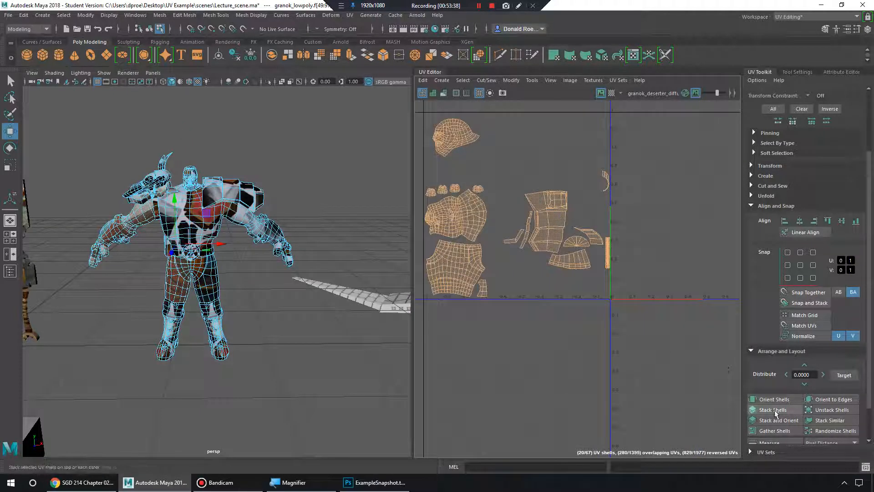
pyautogui.scroll(-2, 770, 246)
pyautogui.click(751, 166)
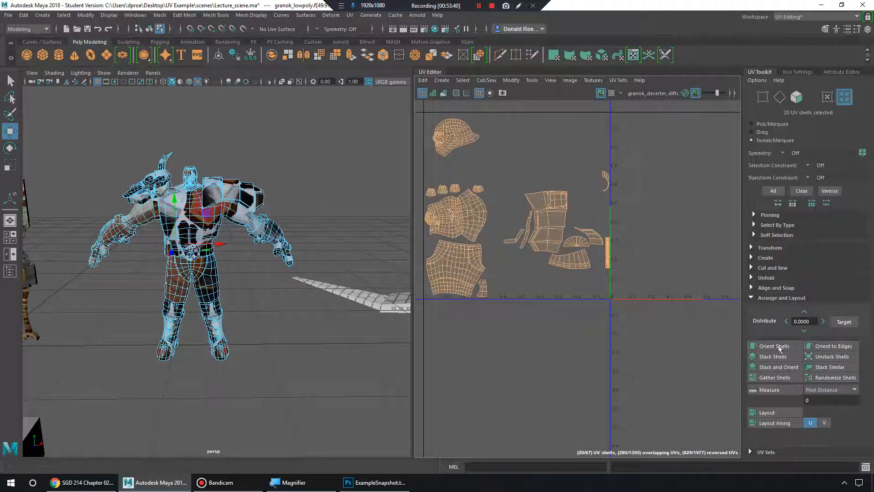
pyautogui.click(779, 422)
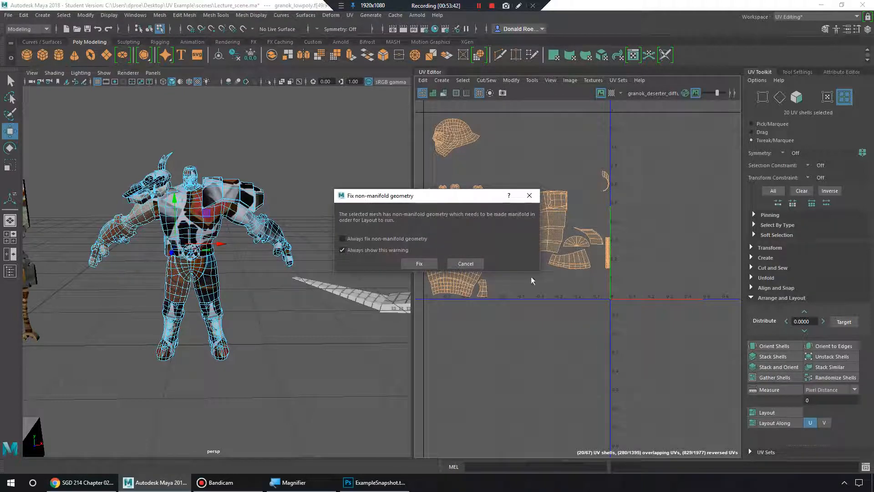
pyautogui.click(417, 263)
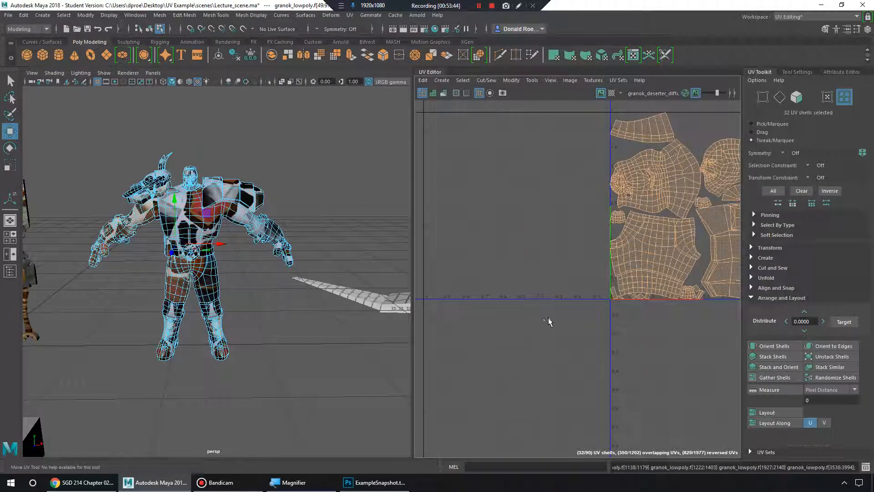
# - Examine the gaps between the packed shells, especially between the arm and head shells
pyautogui.scroll(10, 604, 328)
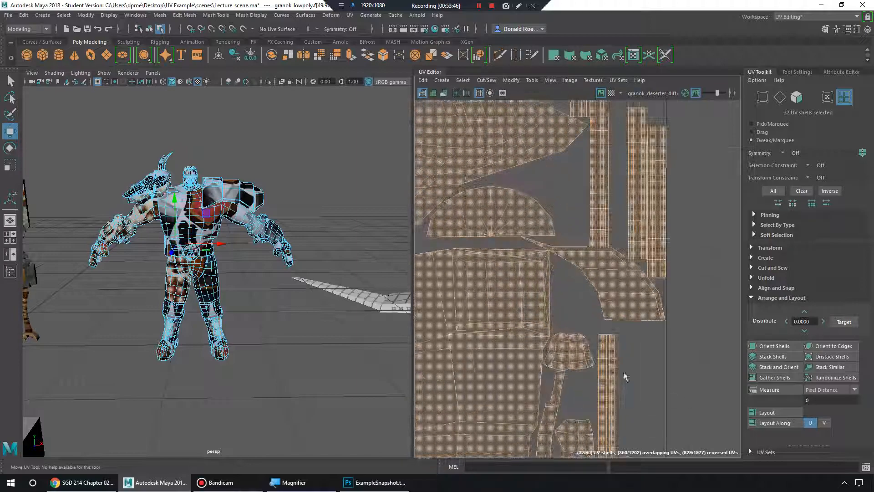
pyautogui.scroll(-10, 676, 341)
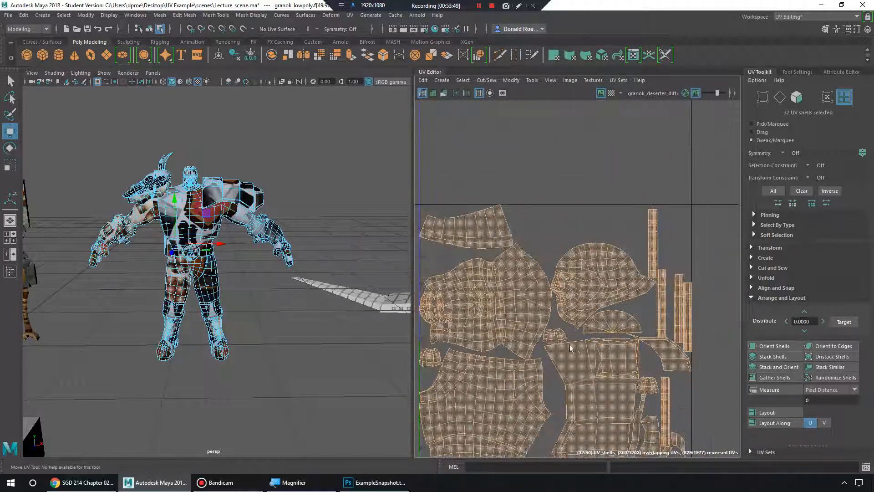
pyautogui.scroll(10, 582, 303)
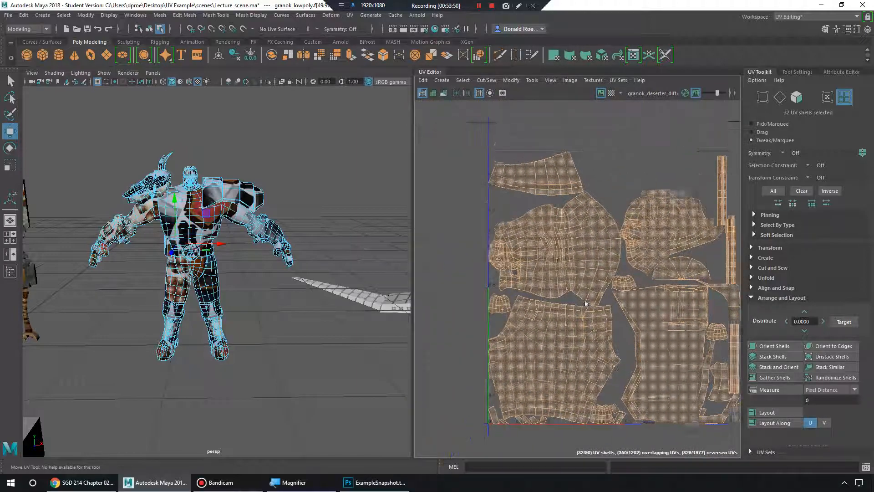
pyautogui.scroll(-8, 556, 303)
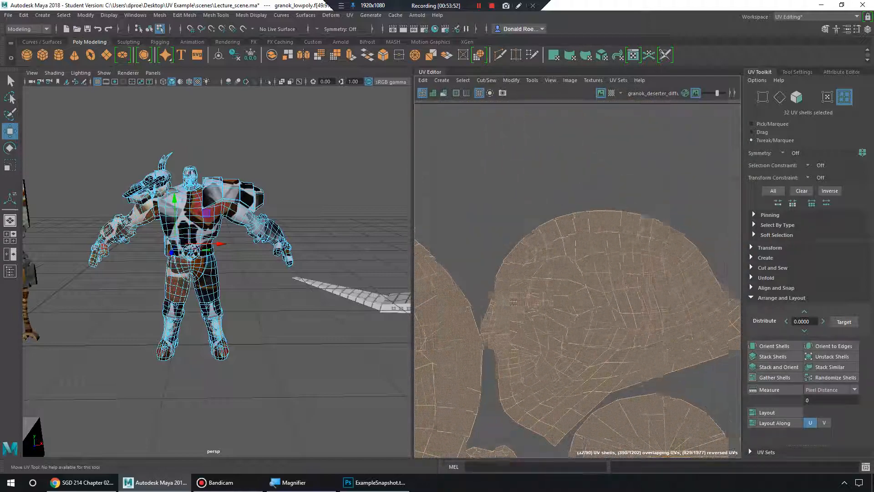
pyautogui.scroll(-3, 545, 212)
pyautogui.click(601, 214)
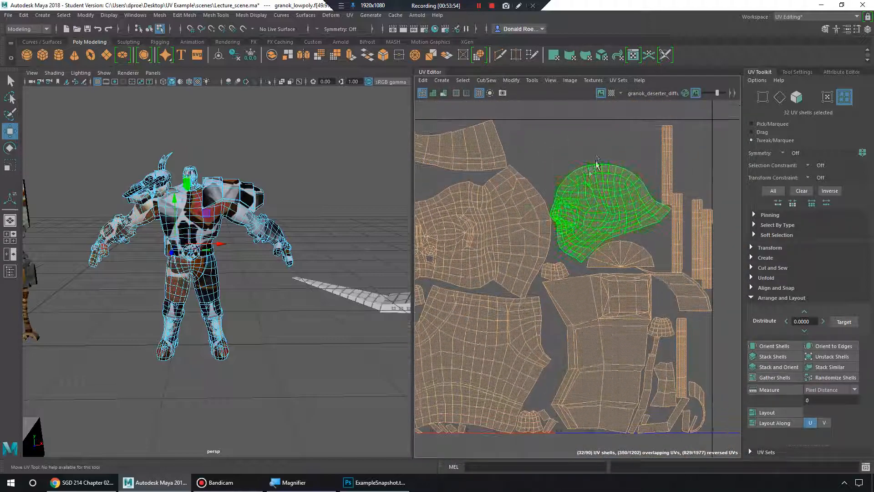
pyautogui.scroll(5, 607, 214)
pyautogui.scroll(8, 608, 215)
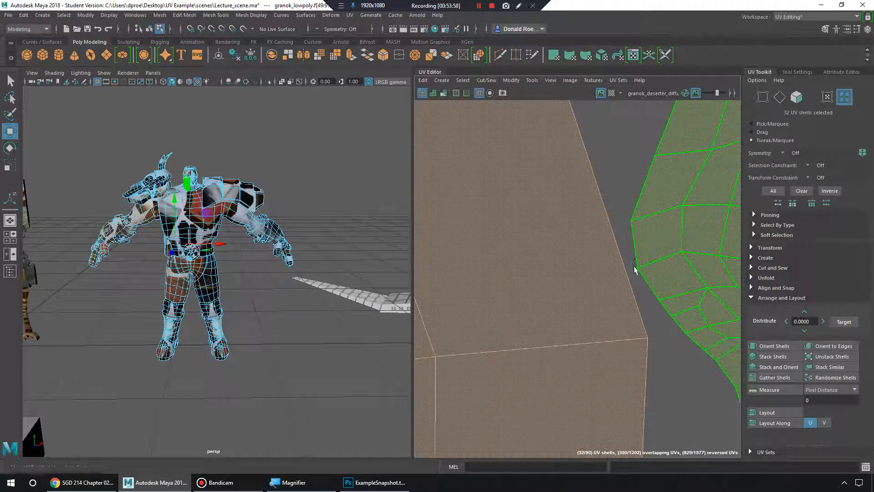
pyautogui.keyDown('alt'); pyautogui.moveTo(635, 266); pyautogui.dragTo(485, 235, button='right'); pyautogui.keyUp('alt')
pyautogui.keyDown('alt'); pyautogui.moveTo(710, 241); pyautogui.dragTo(620, 255, button='right'); pyautogui.keyUp('alt')
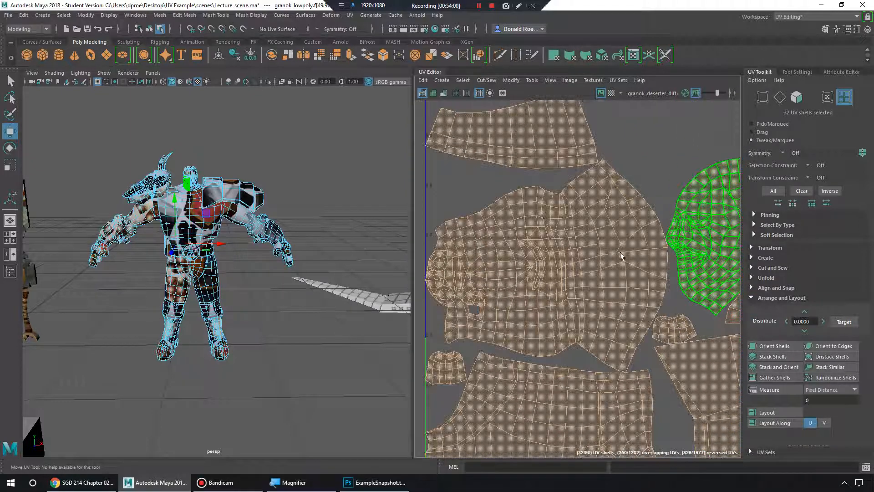
pyautogui.keyDown('alt'); pyautogui.moveTo(620, 256); pyautogui.dragTo(601, 183, button='middle'); pyautogui.keyUp('alt')
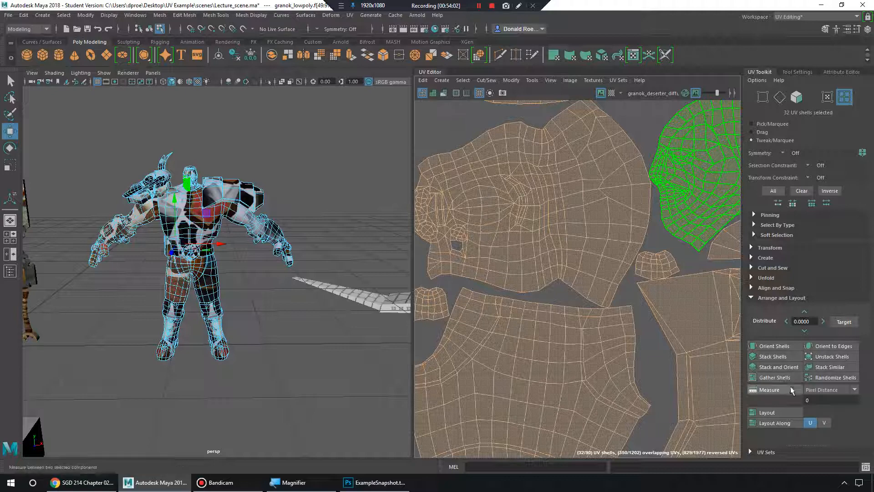
# - Open the Layout UVs options and set the Packing Resolution to 2048
pyautogui.keyDown('shift'); pyautogui.click(788, 415); pyautogui.keyUp('shift')
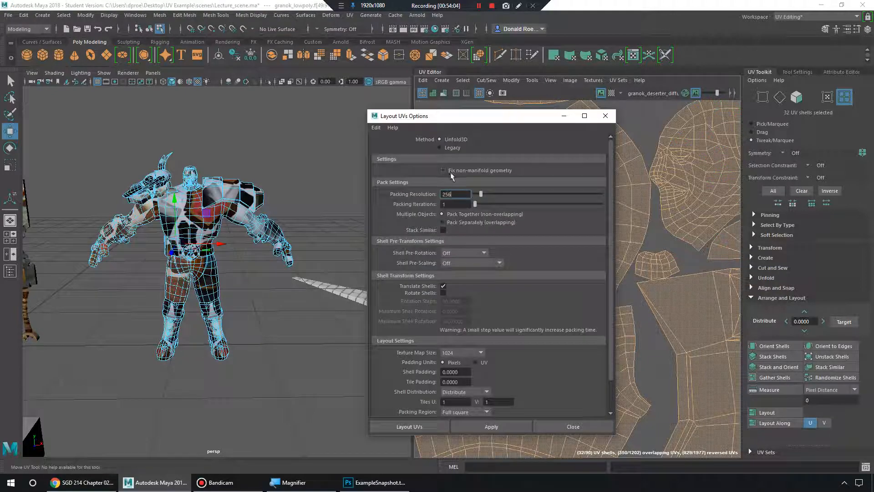
pyautogui.moveTo(440, 117); pyautogui.dragTo(436, 103)
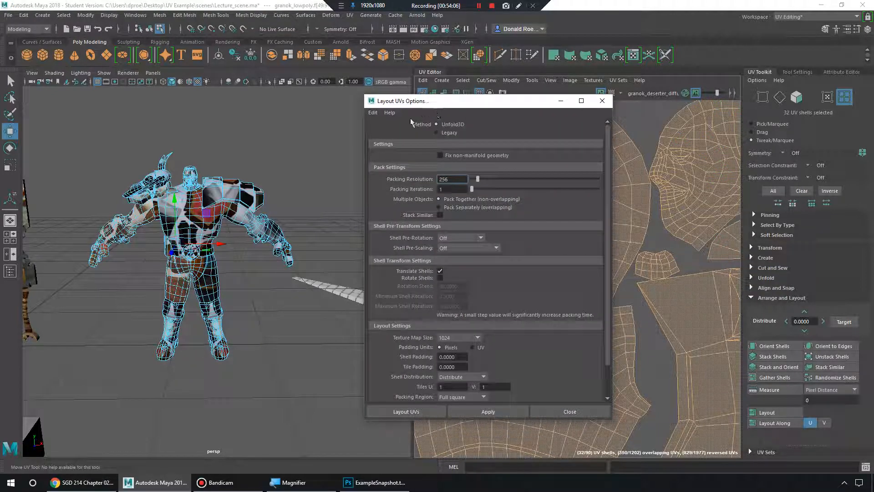
pyautogui.click(372, 112)
pyautogui.moveTo(463, 179); pyautogui.dragTo(425, 177)
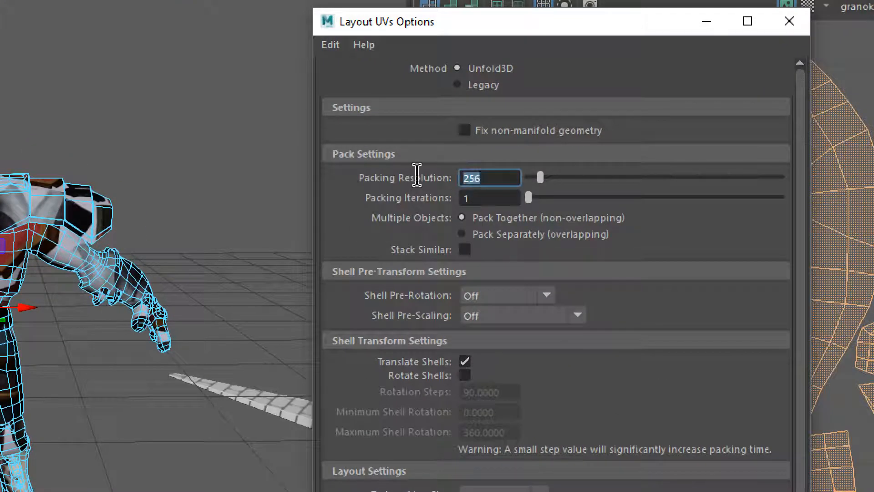
pyautogui.write('2048')
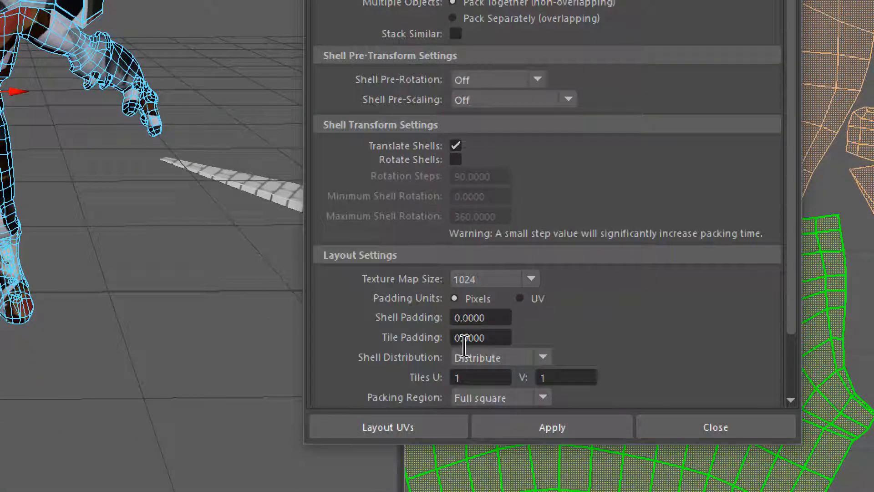
# - Set the Shell Padding to 10 pixels and apply the layout to the selected shells
pyautogui.moveTo(485, 317); pyautogui.dragTo(455, 332)
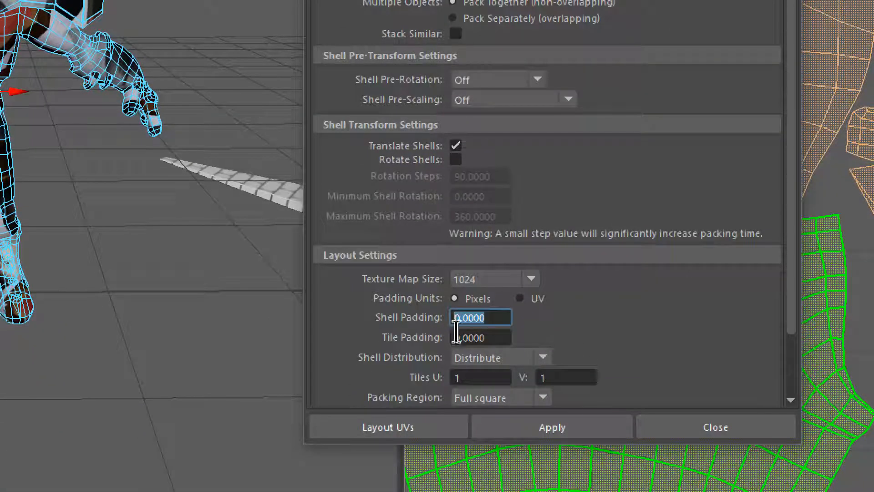
pyautogui.write('10')
pyautogui.press('Return')
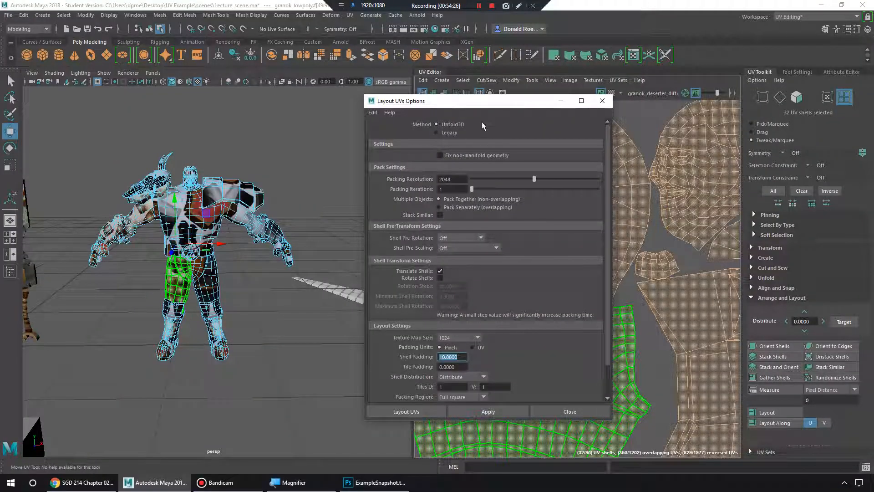
pyautogui.moveTo(487, 107); pyautogui.dragTo(263, 100)
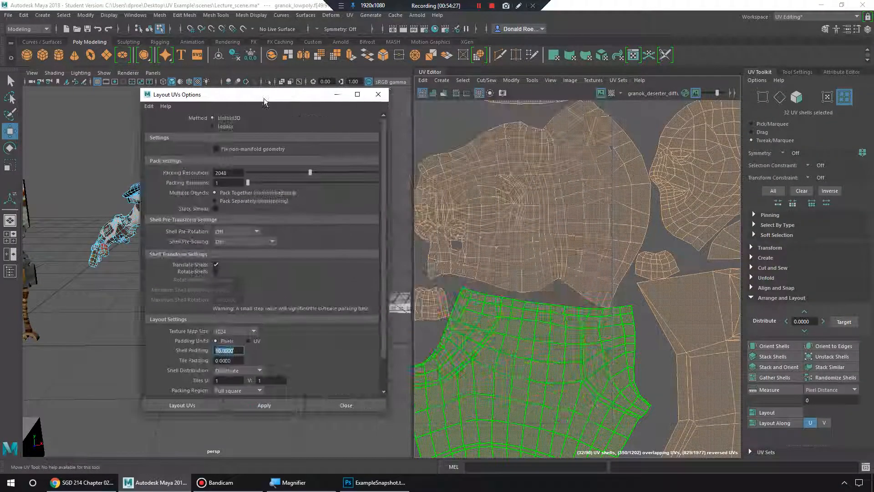
pyautogui.click(267, 404)
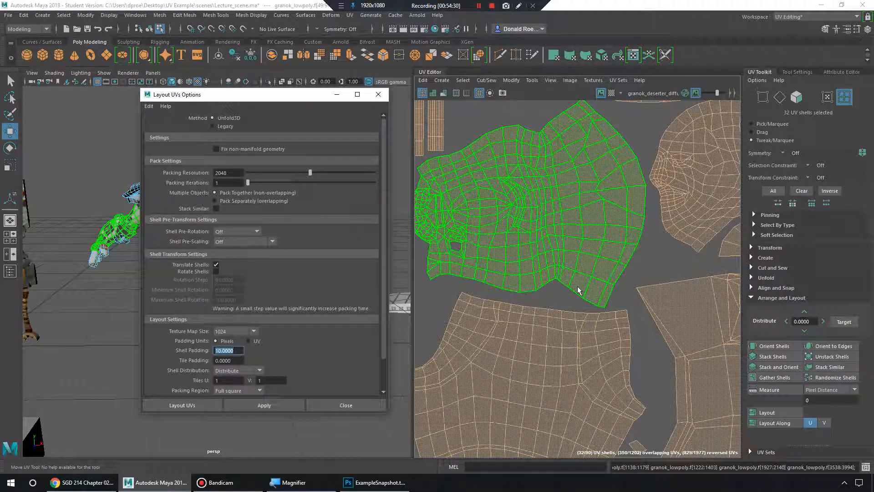
# - Examine the padding between the repacked shells and the unused space in the tile, with all shells deselected
pyautogui.scroll(5, 535, 302)
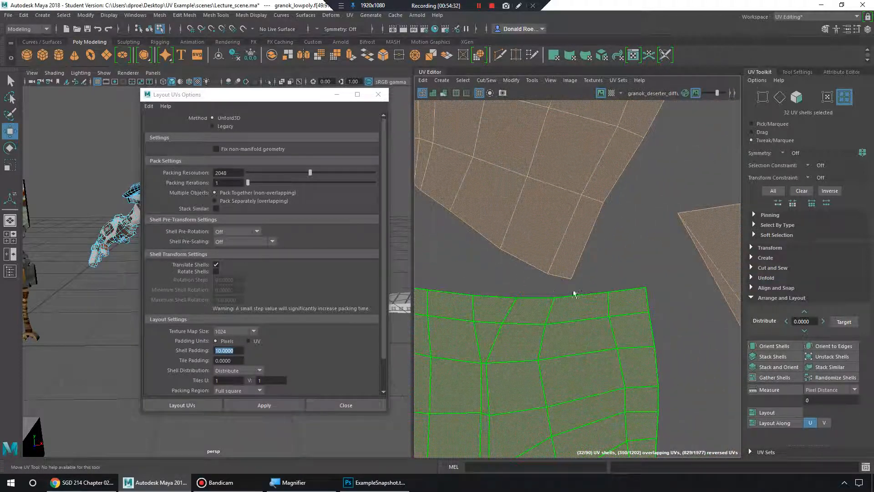
pyautogui.scroll(-8, 611, 213)
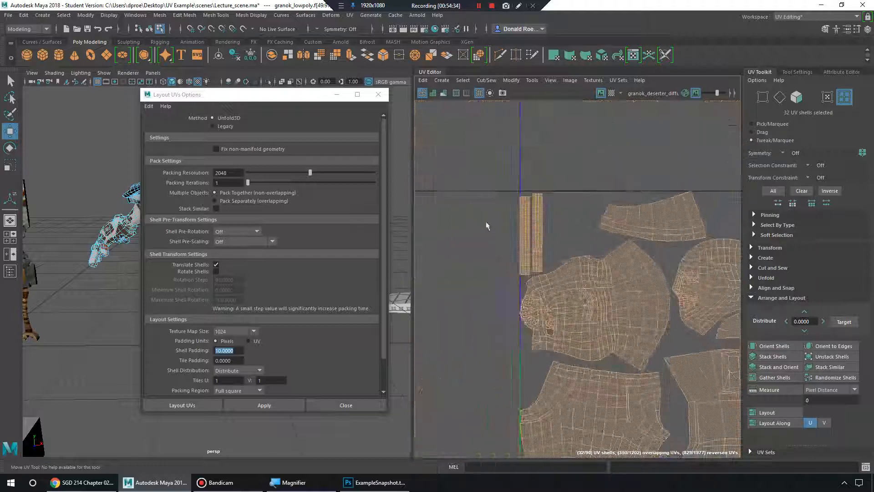
pyautogui.scroll(6, 602, 265)
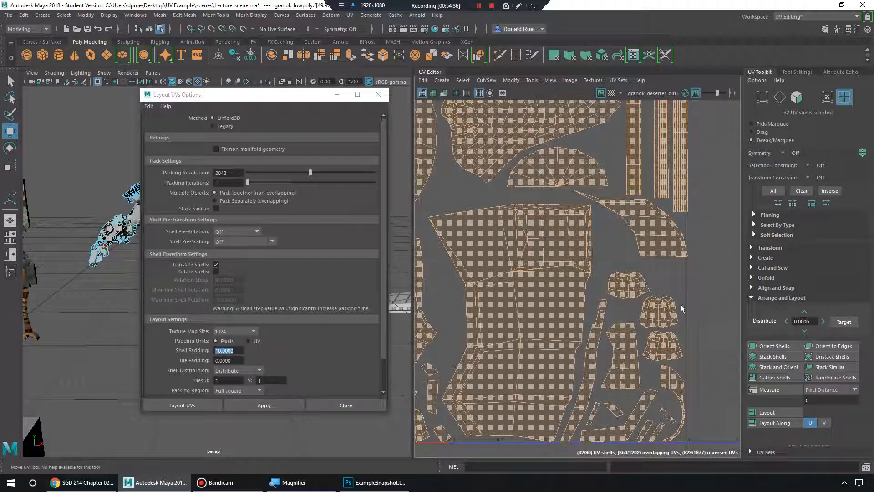
pyautogui.scroll(-4, 660, 312)
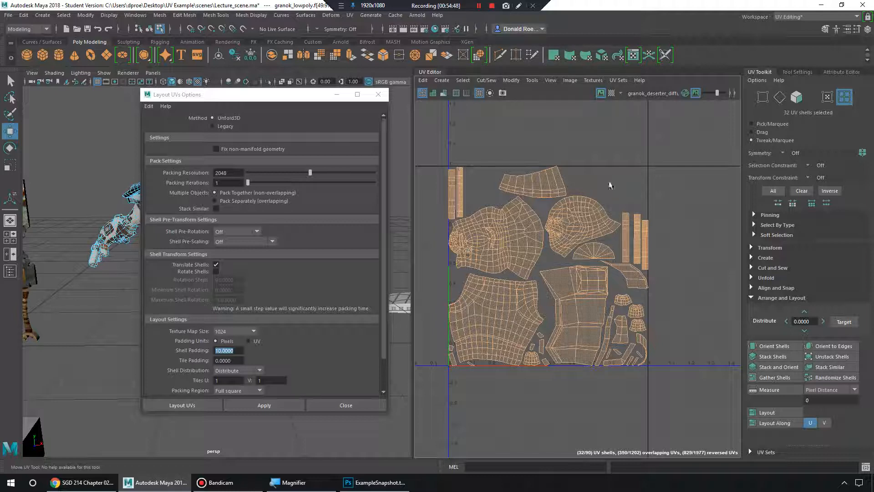
pyautogui.click(638, 183)
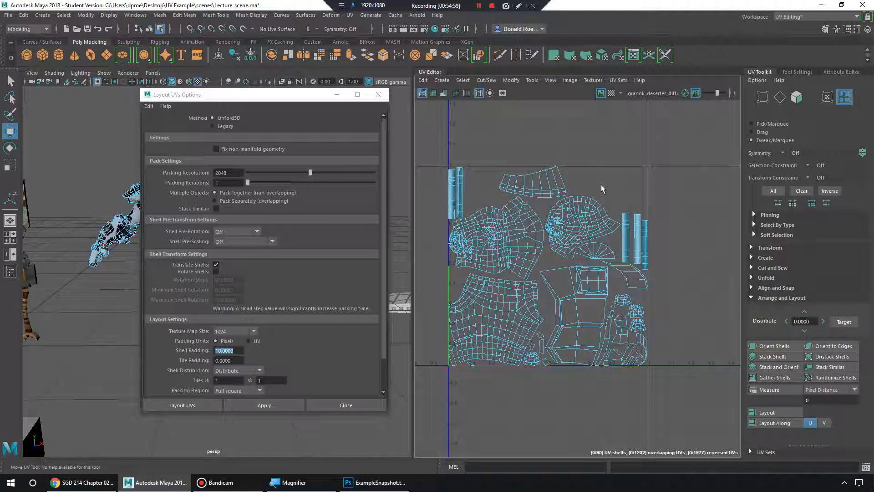
pyautogui.scroll(3, 600, 186)
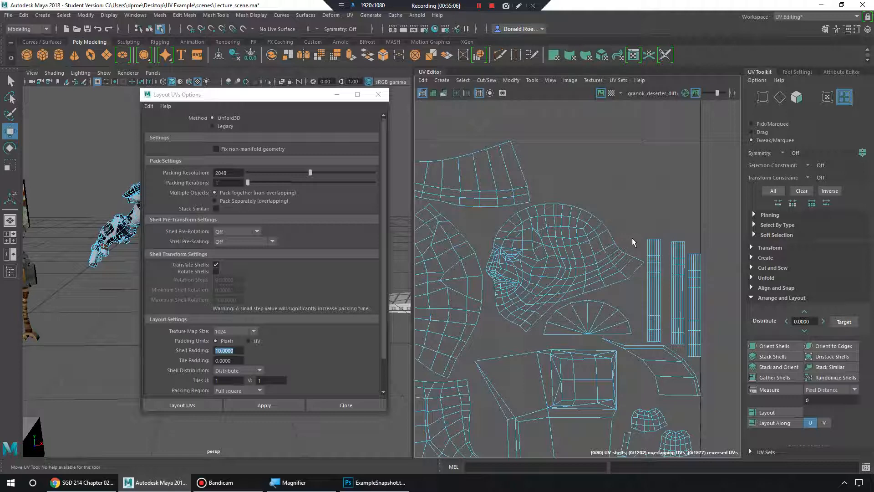
pyautogui.scroll(-3, 633, 238)
pyautogui.scroll(-3, 552, 361)
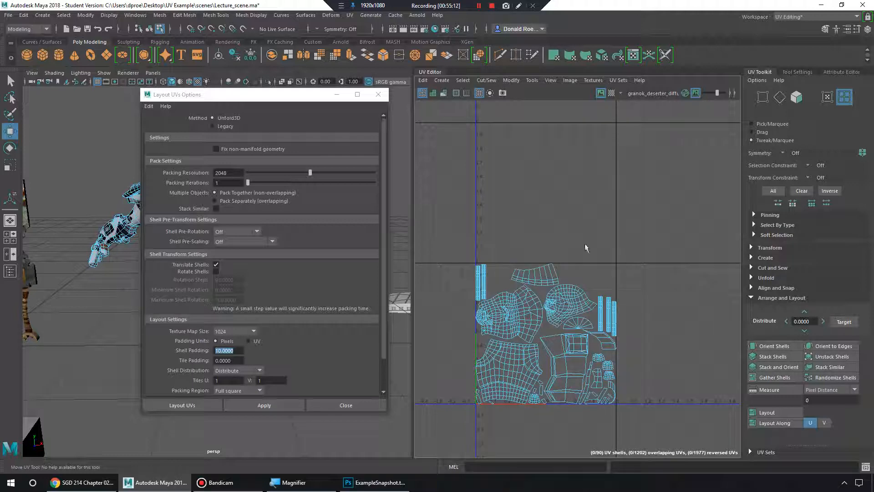
pyautogui.scroll(1, 588, 284)
pyautogui.scroll(2, 590, 282)
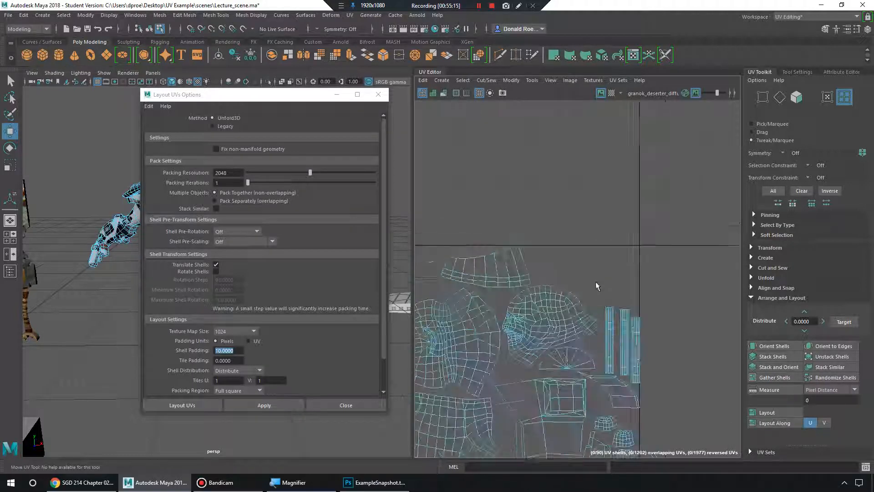